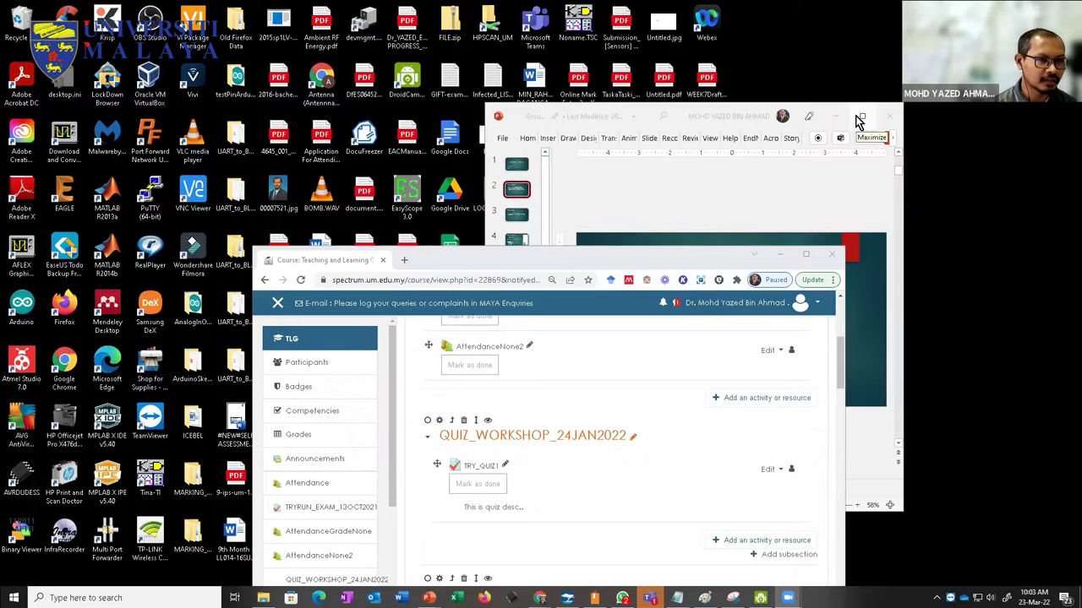
Step: Raise the browser with the TLG course page over PowerPoint and maximize it
drag(572, 261, 555, 81)
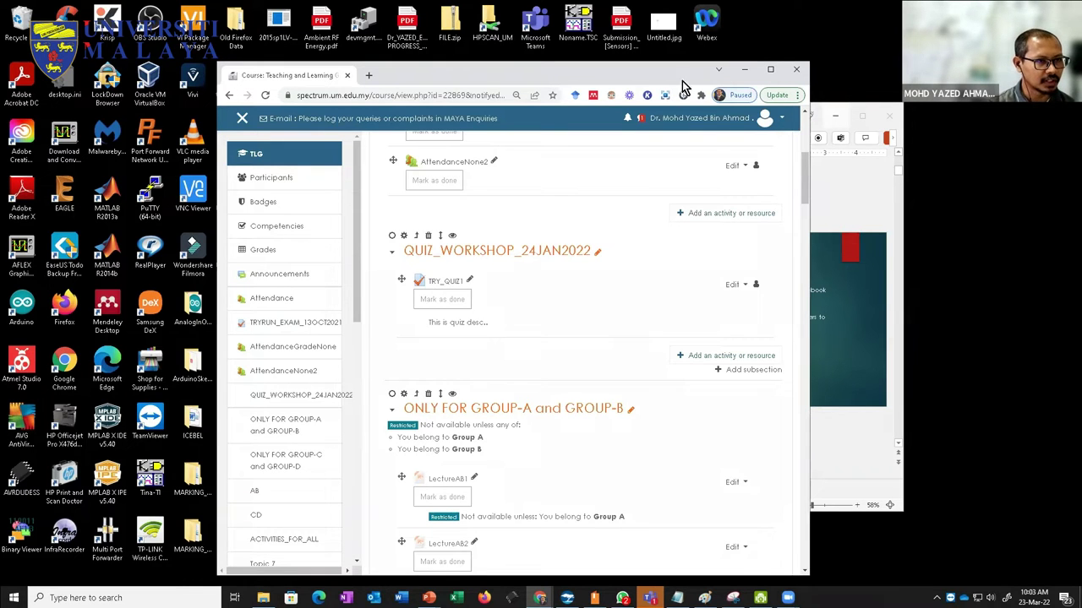
click(770, 69)
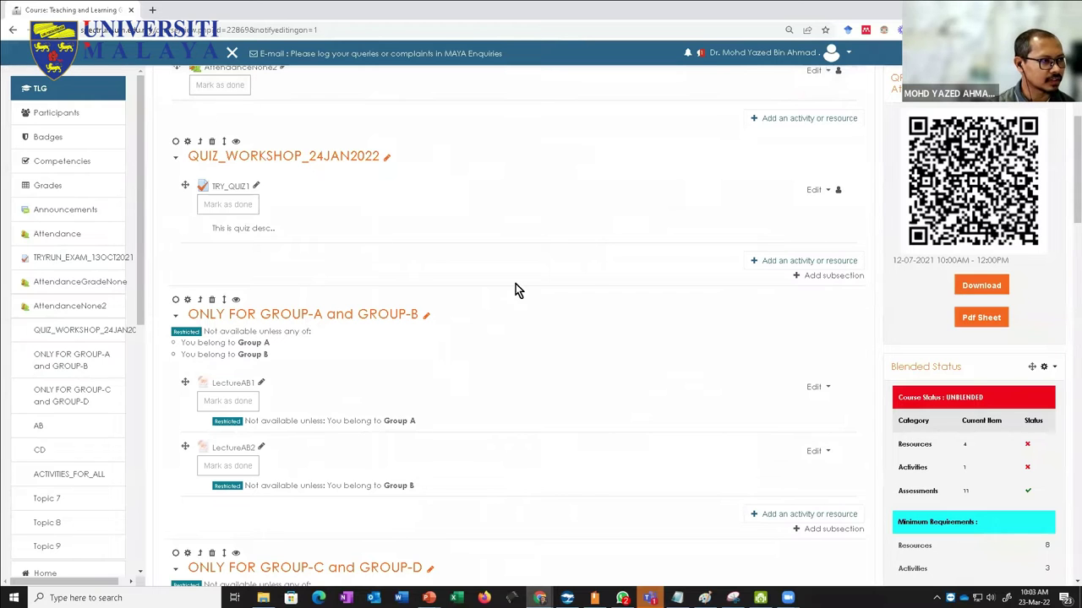
Step: Scroll the course page back to the top, then go to the SPeCTRUM home page
scroll(553, 277, up, 3)
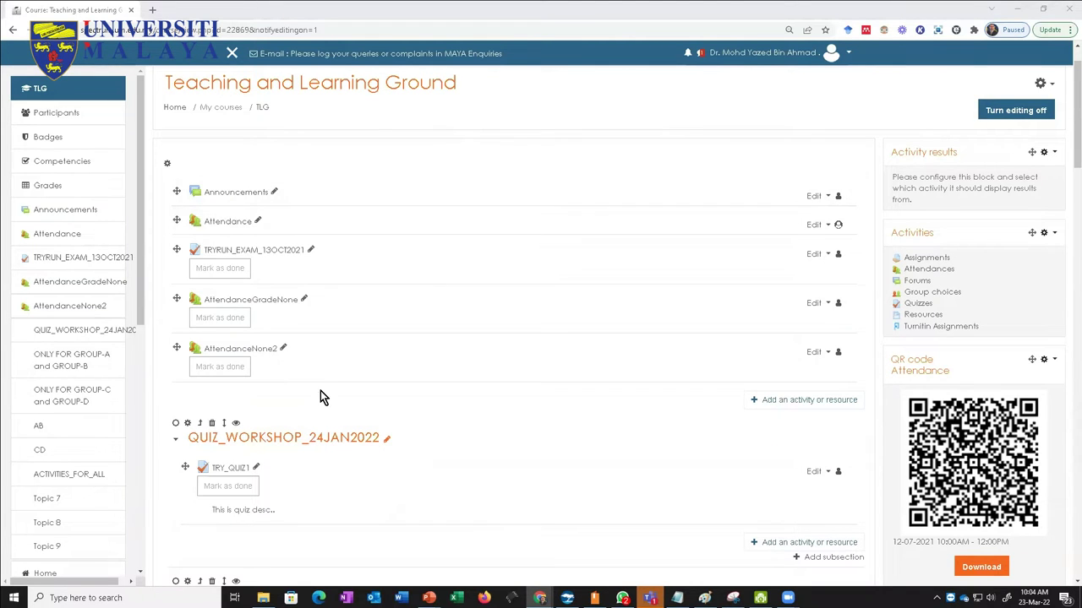
scroll(321, 394, up, 1)
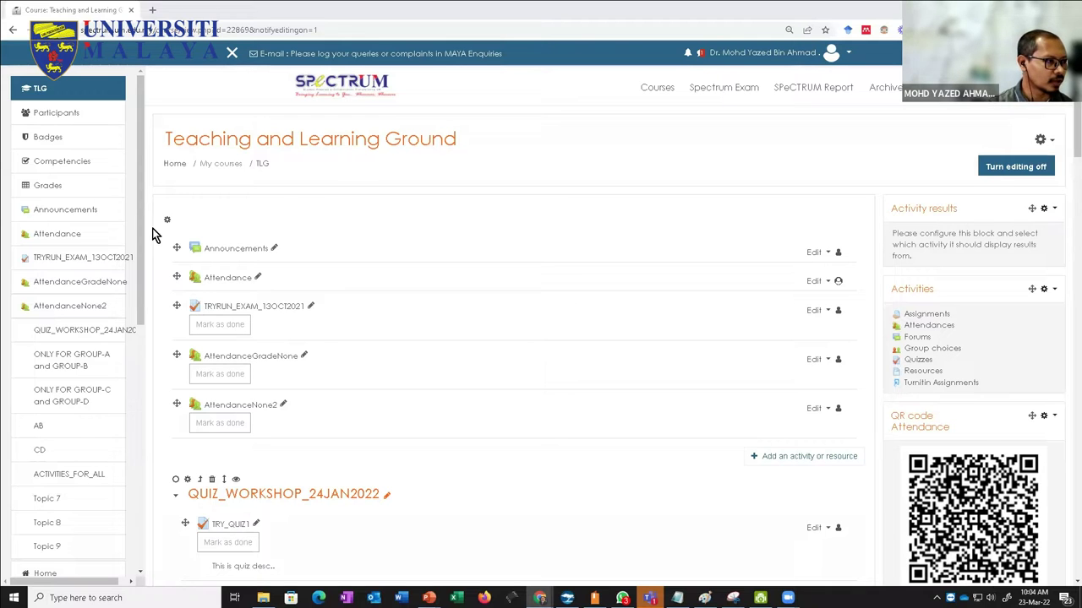
scroll(145, 229, down, 2)
scroll(145, 229, up, 3)
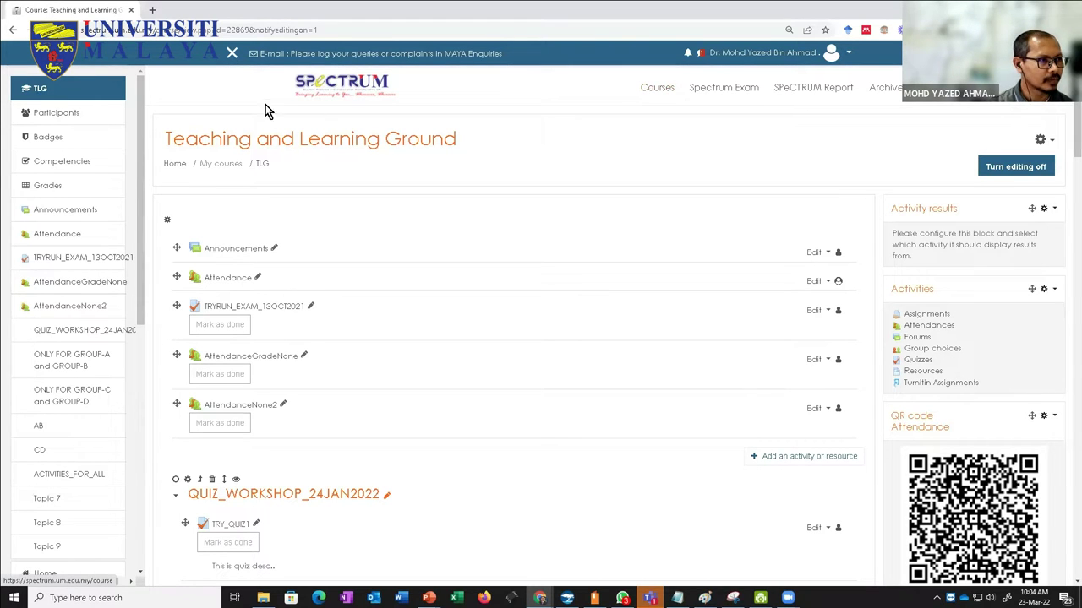
click(320, 88)
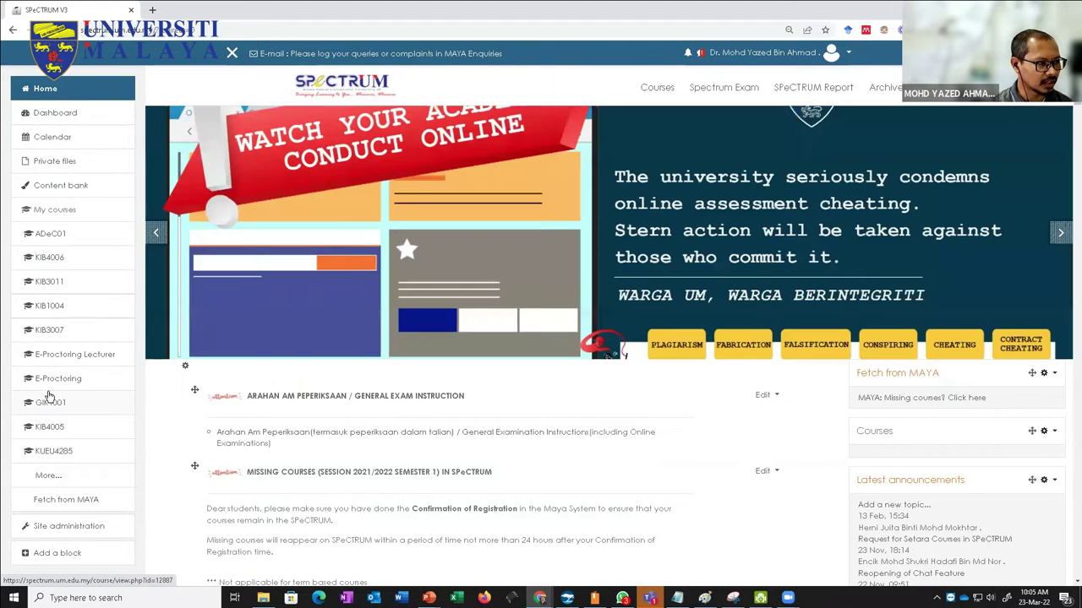
Step: Hide and restore the navigation drawer, and briefly check the KIB3011 browser window
click(227, 64)
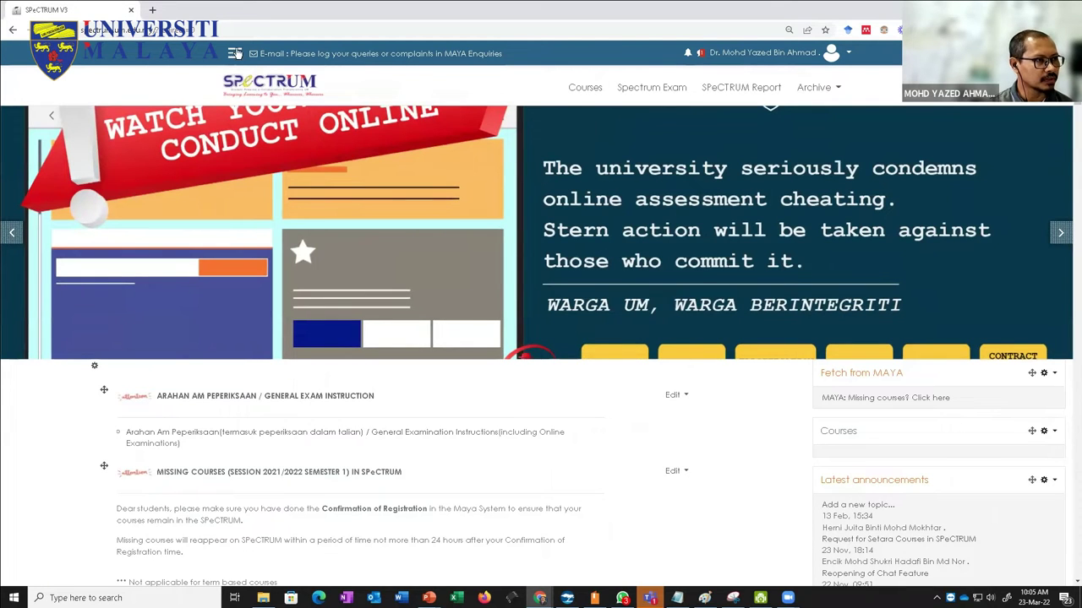
click(233, 58)
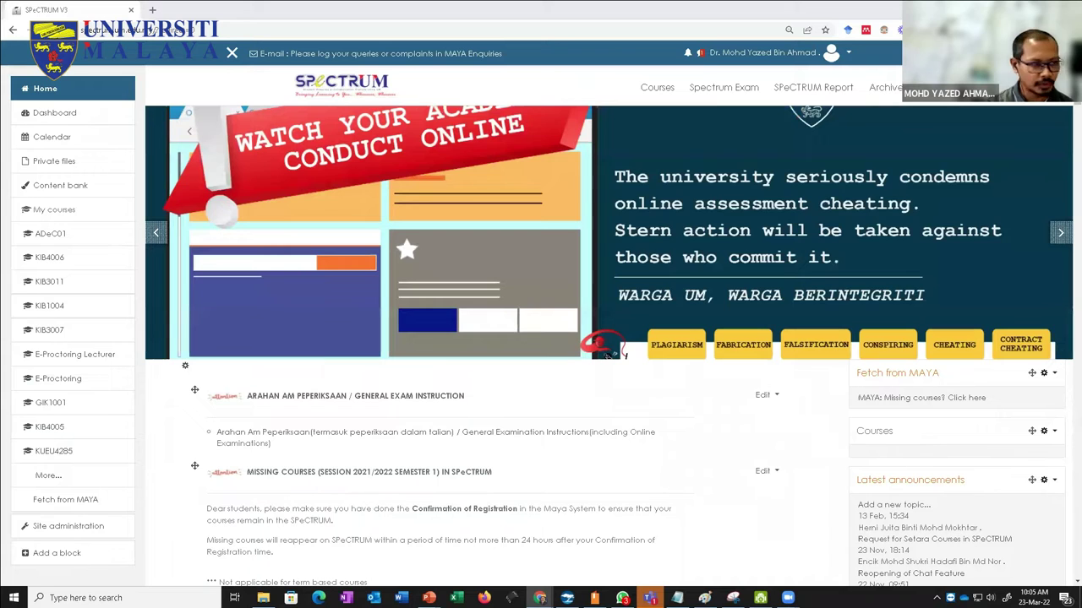
key(alt+Tab)
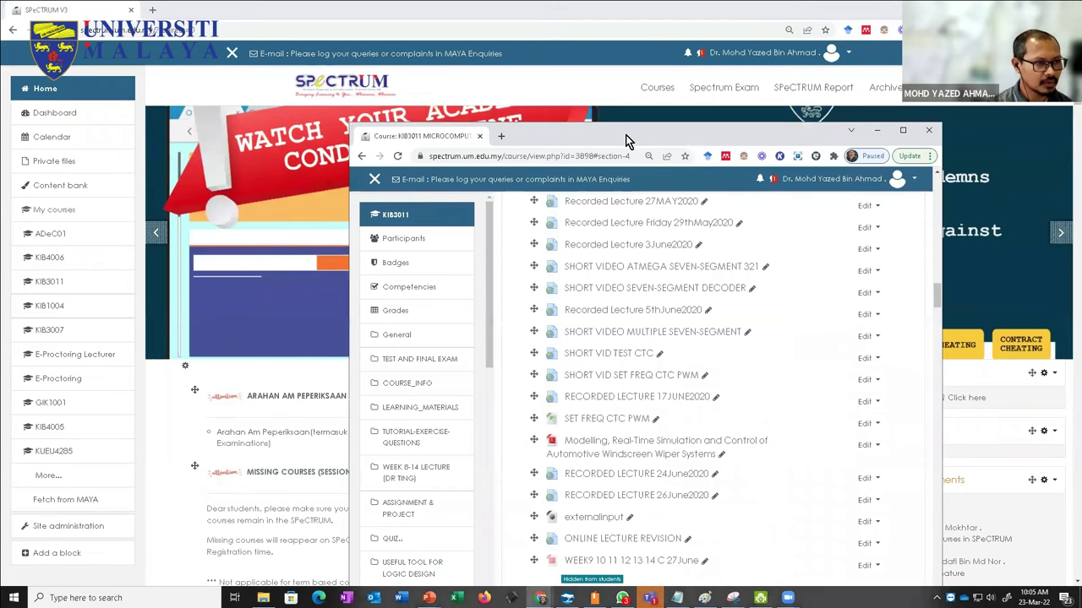
key(alt+Tab)
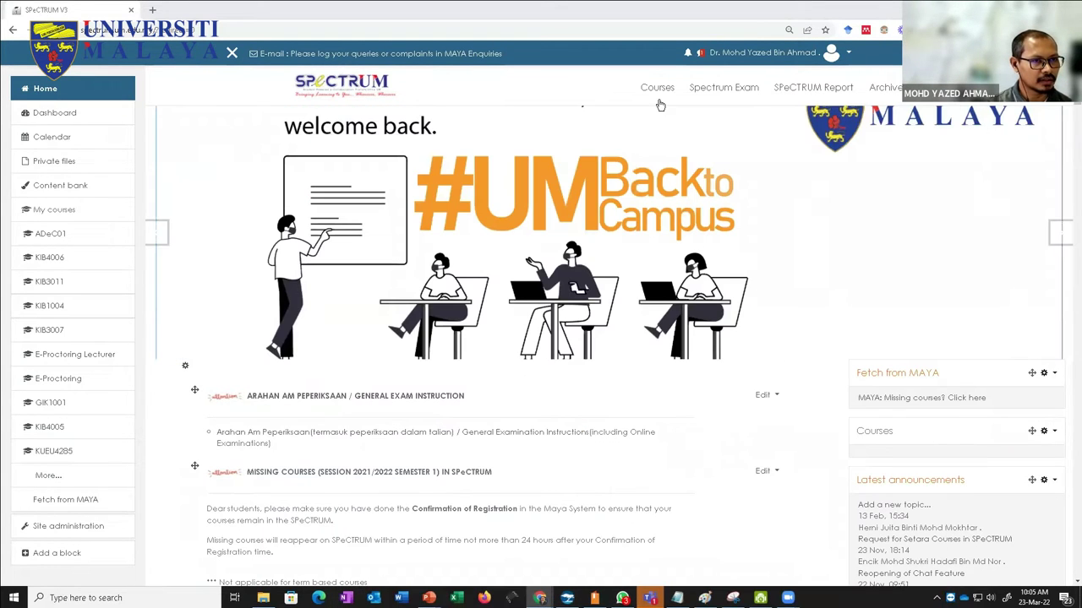
Step: Search the course catalogue for 'tlg' and open Teaching and Learning Ground
click(658, 87)
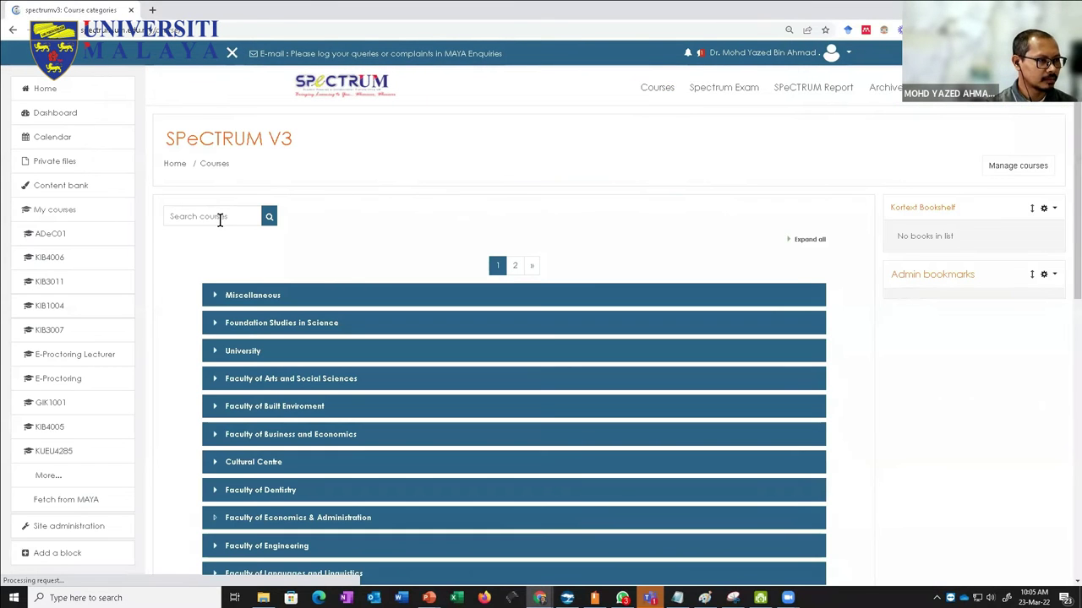
click(220, 219)
text(tlg)
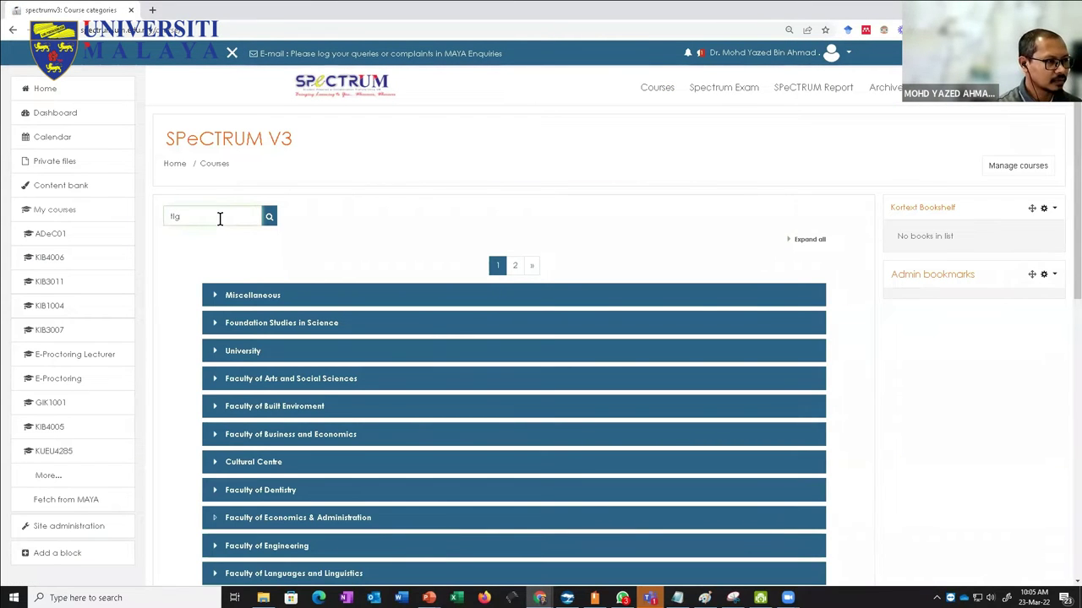
key(Return)
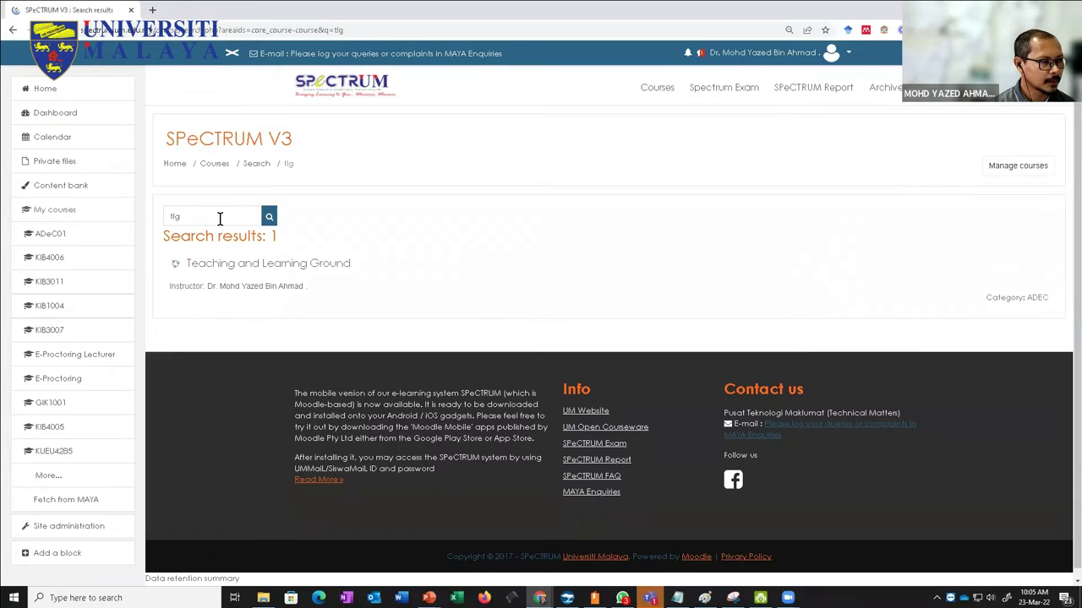
click(254, 265)
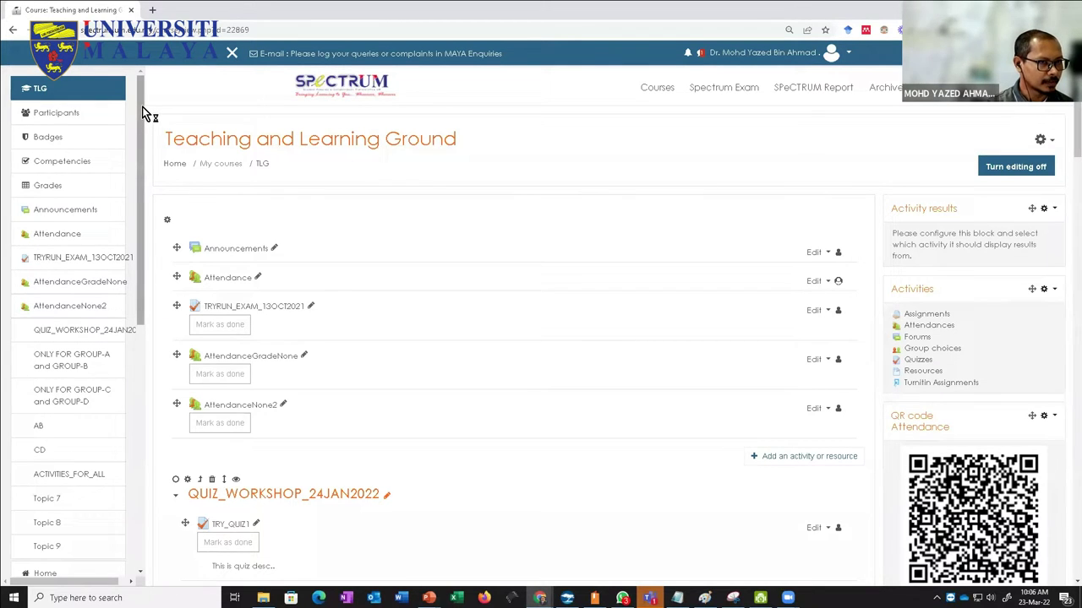
scroll(324, 207, down, 2)
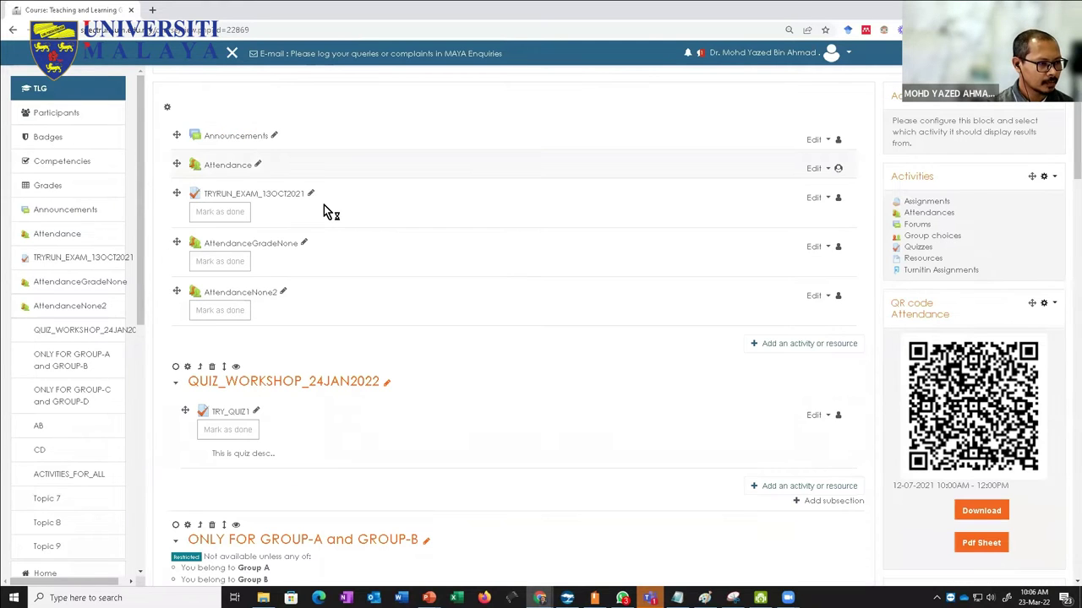
scroll(324, 204, up, 1)
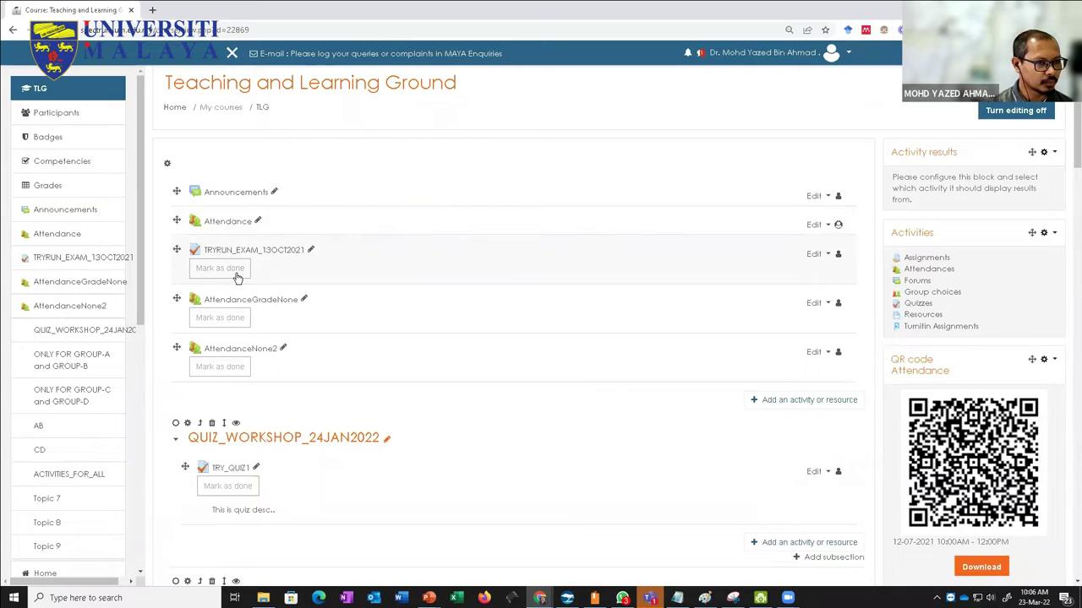
click(225, 223)
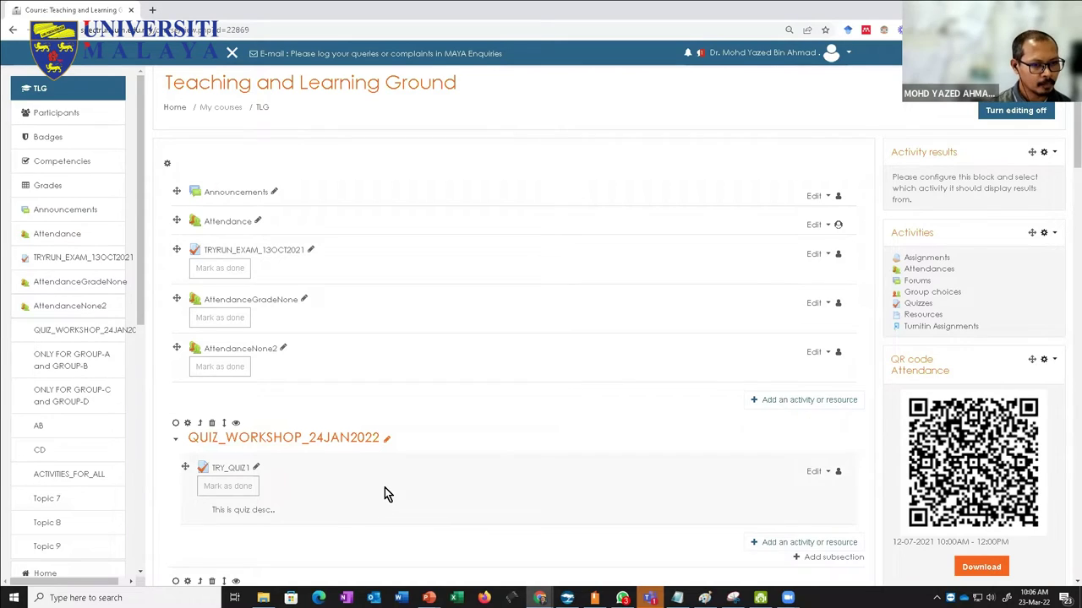
scroll(384, 487, down, 1)
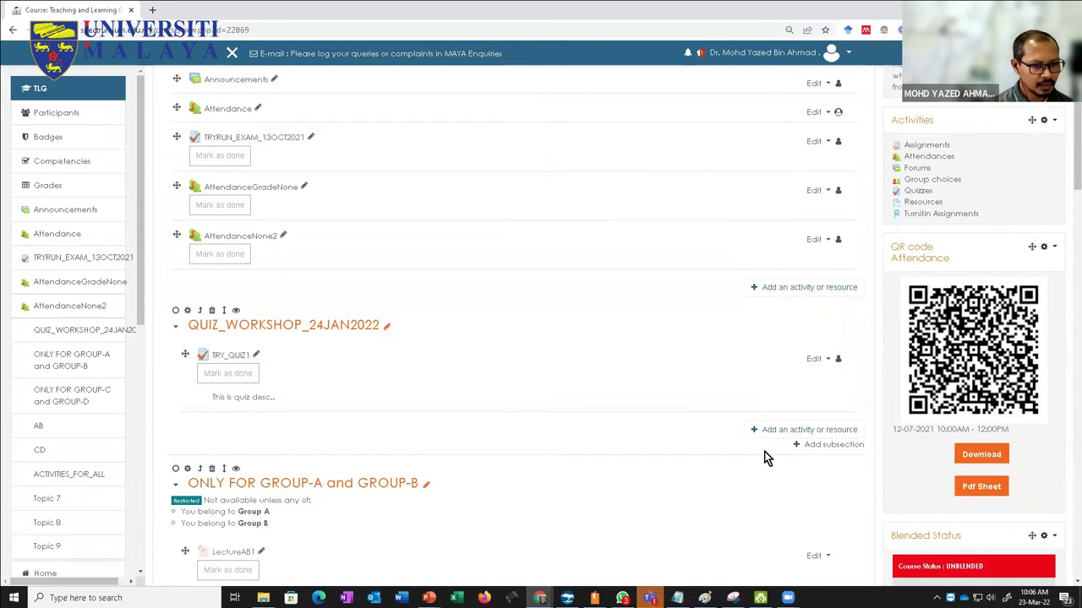
scroll(689, 454, up, 1)
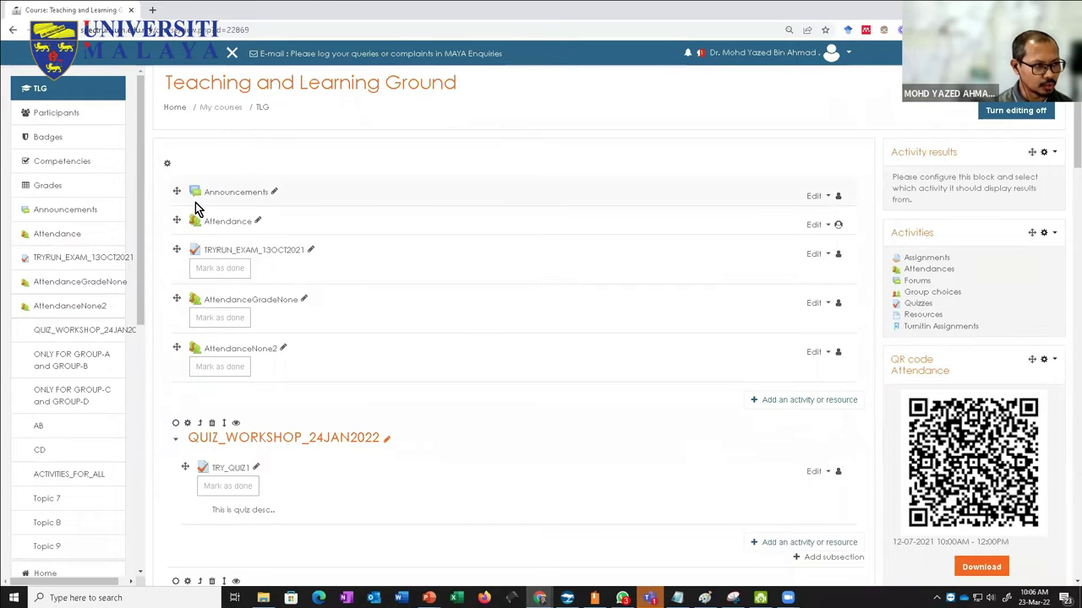
click(733, 542)
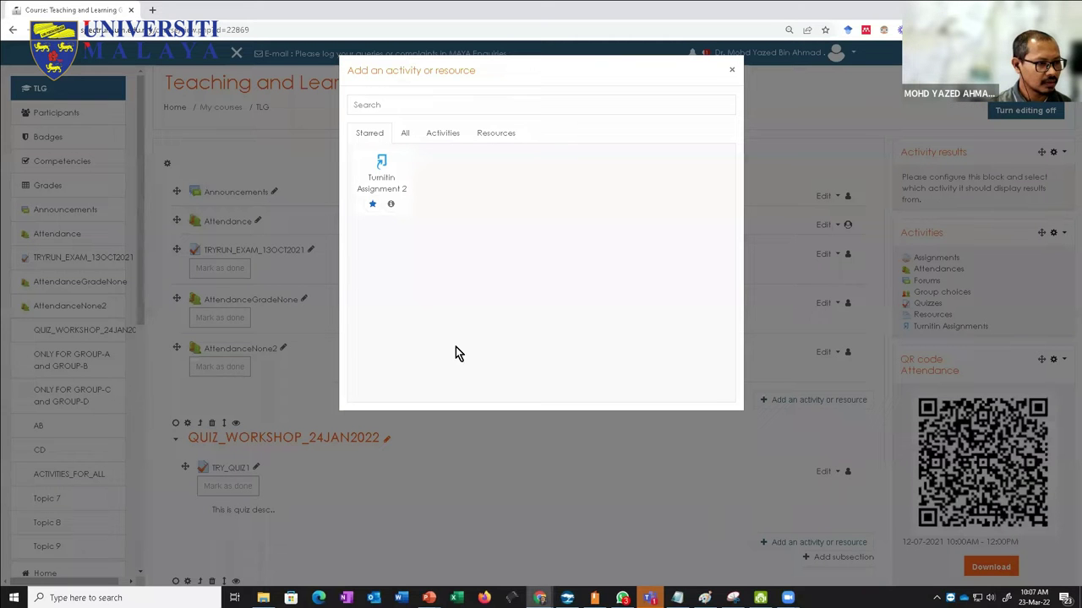
Step: Create an Attendance activity named Attendance_test with default settings and save it to the course
click(404, 137)
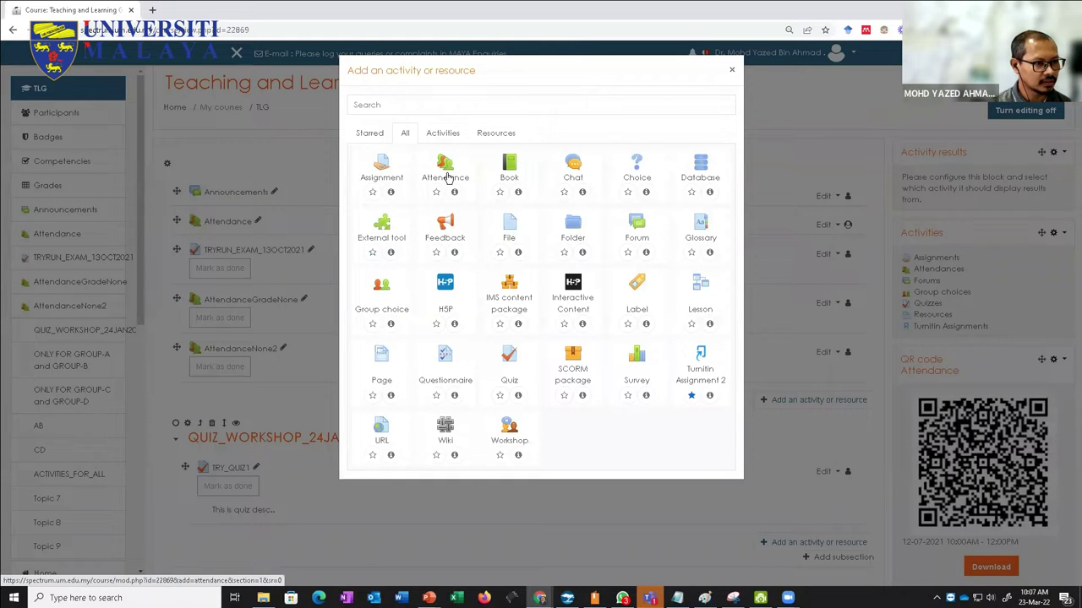
click(447, 177)
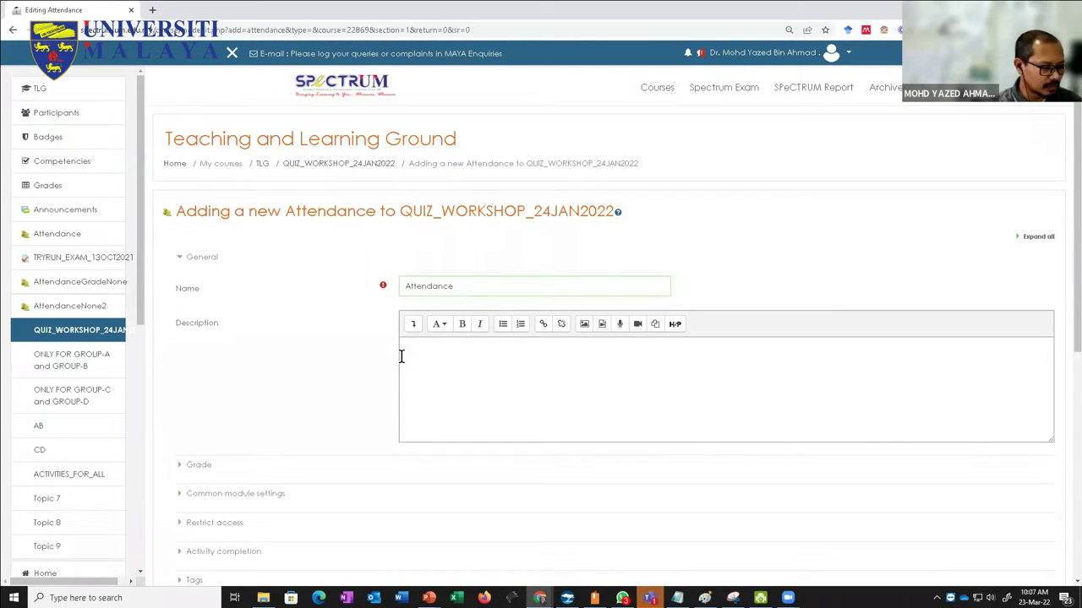
text(_test)
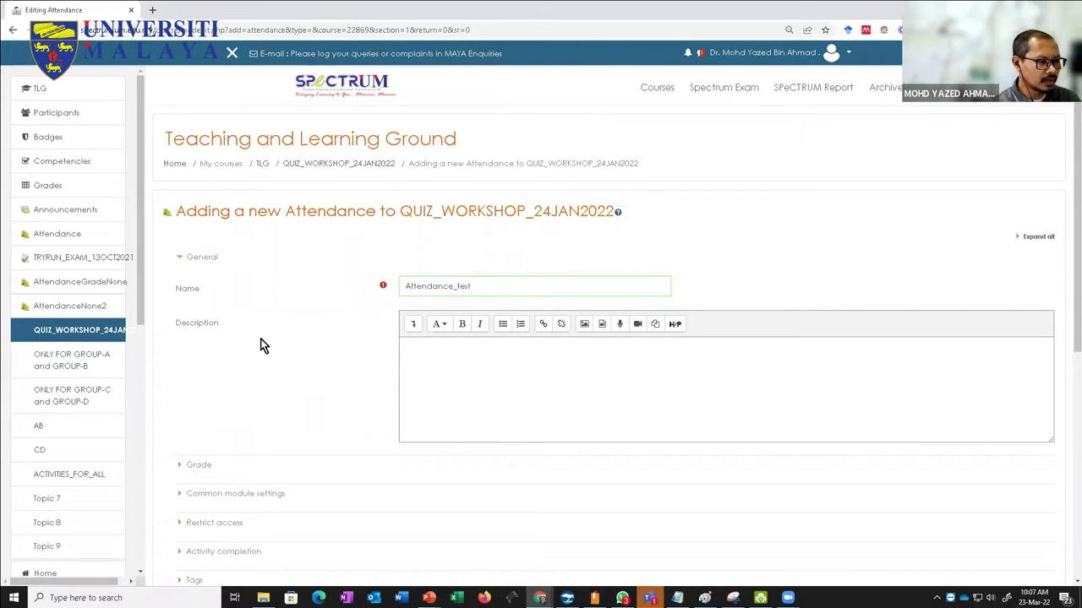
scroll(176, 244, down, 3)
click(180, 241)
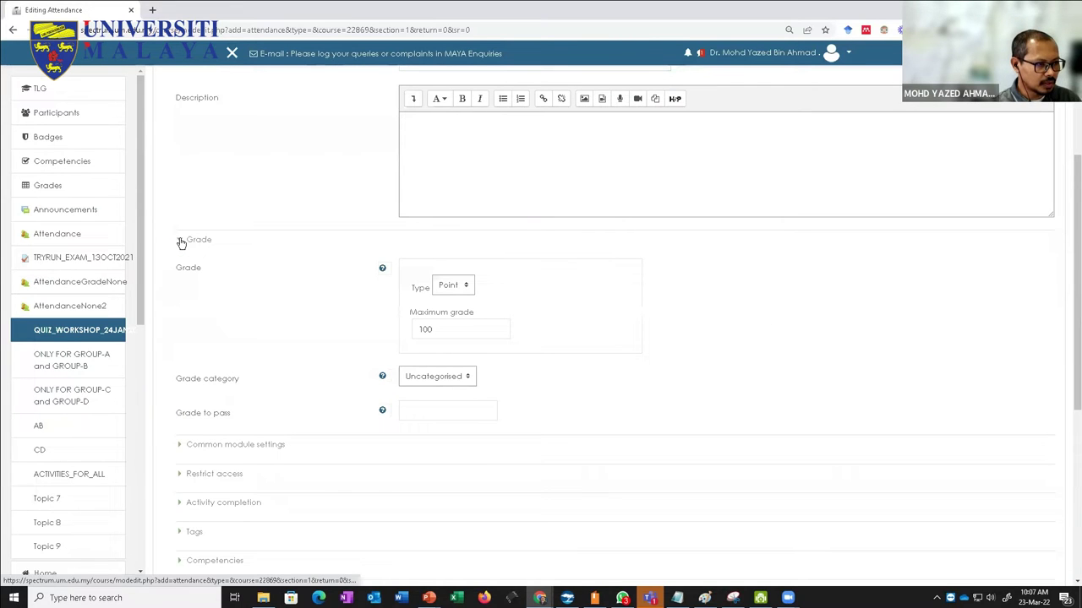
click(180, 241)
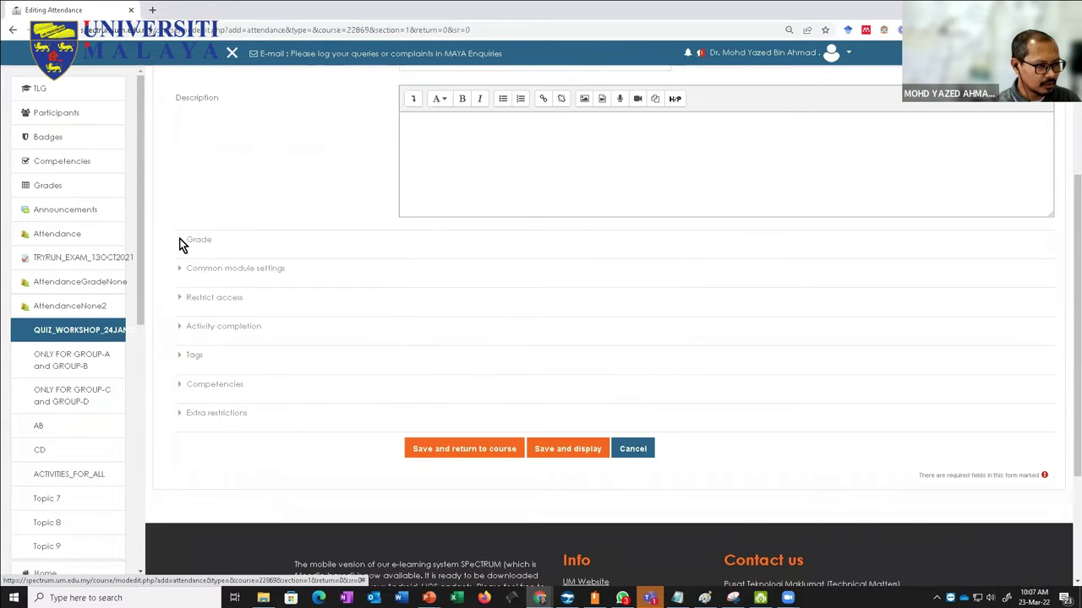
click(179, 269)
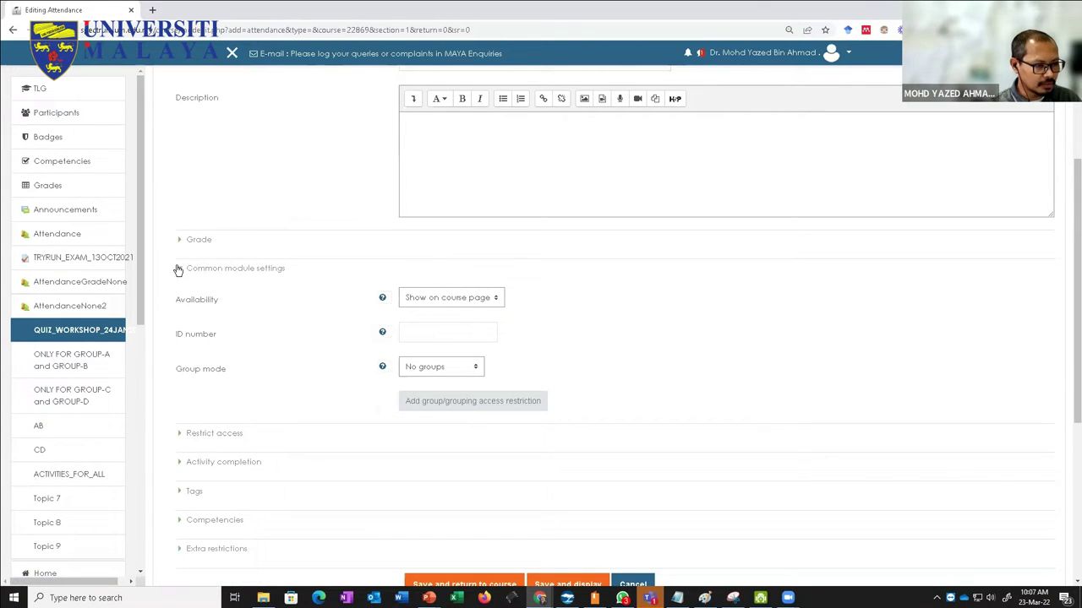
click(179, 269)
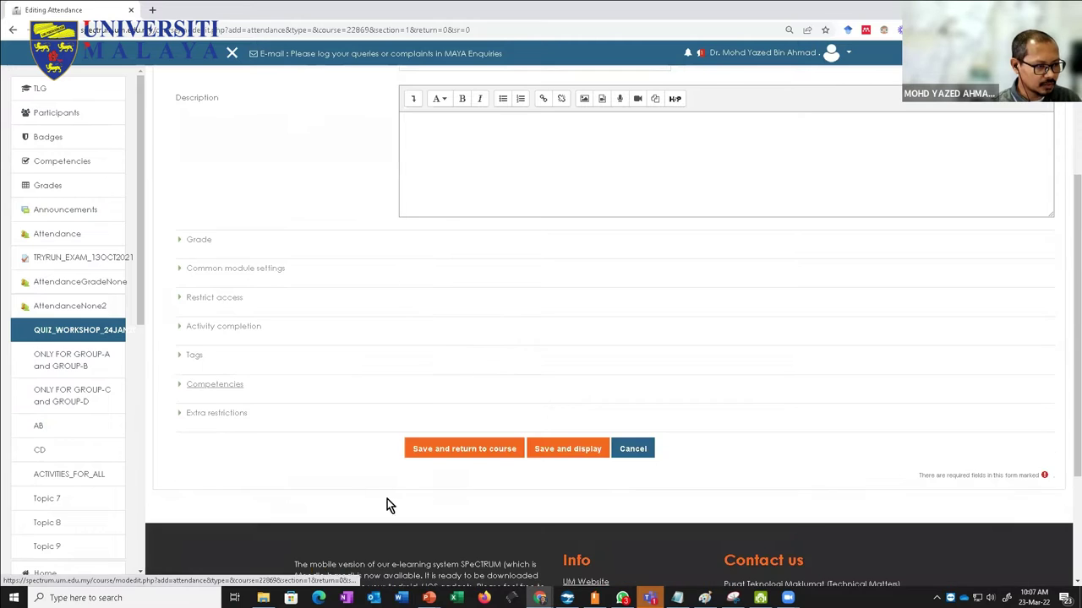
click(450, 451)
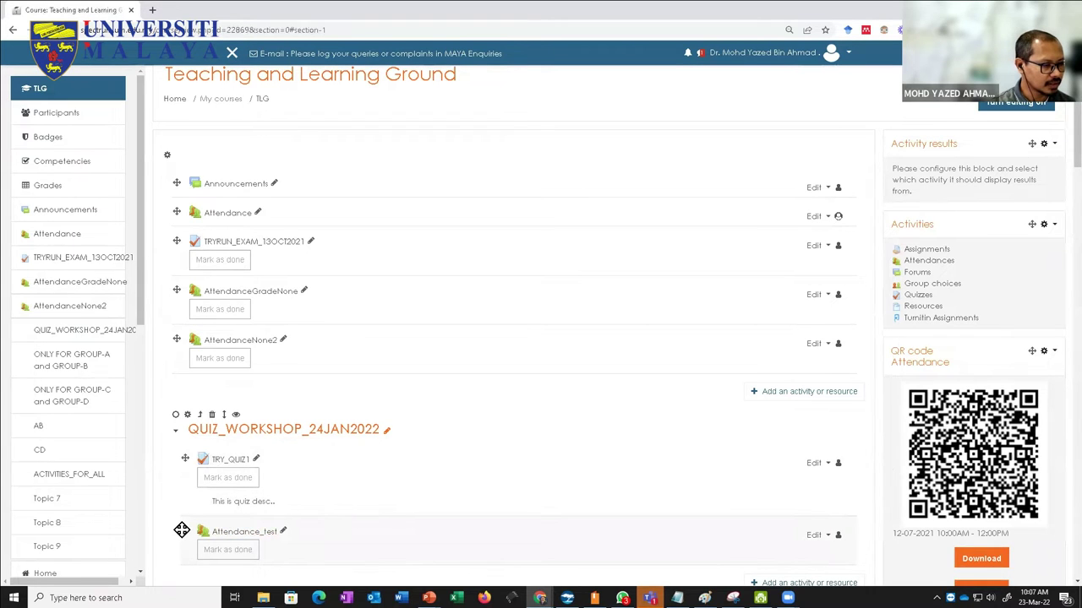
Step: Move Attendance_test to the top of the first section, above Announcements
click(181, 530)
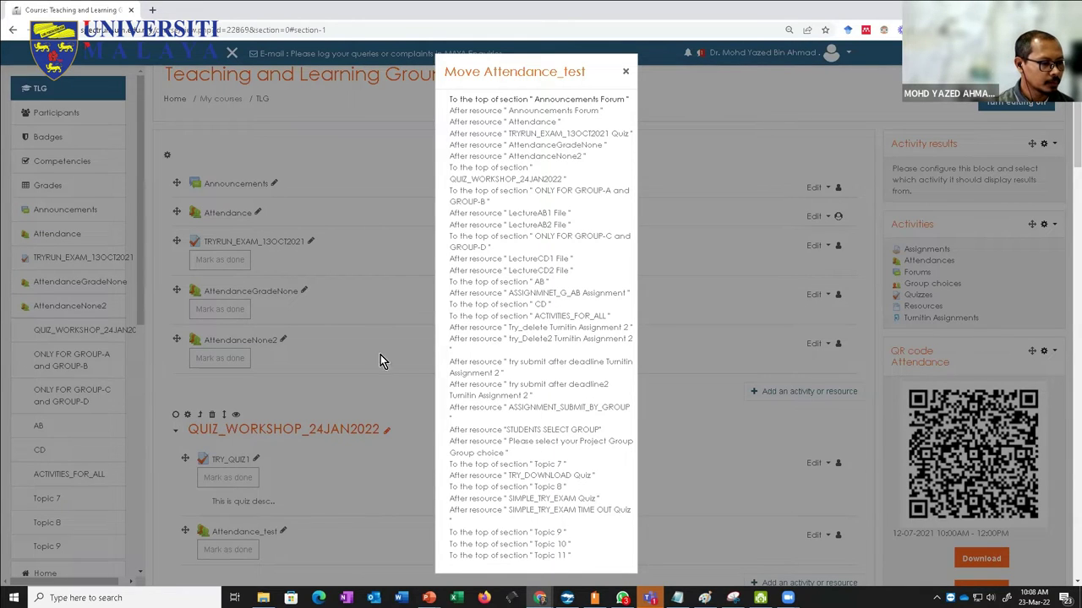
click(477, 100)
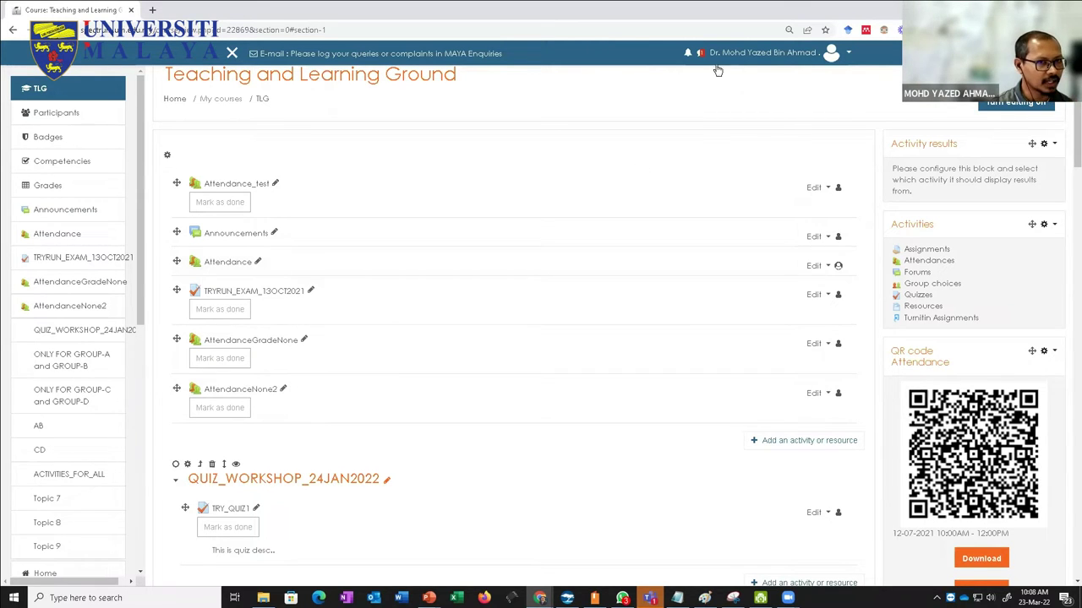
scroll(780, 169, up, 1)
click(883, 88)
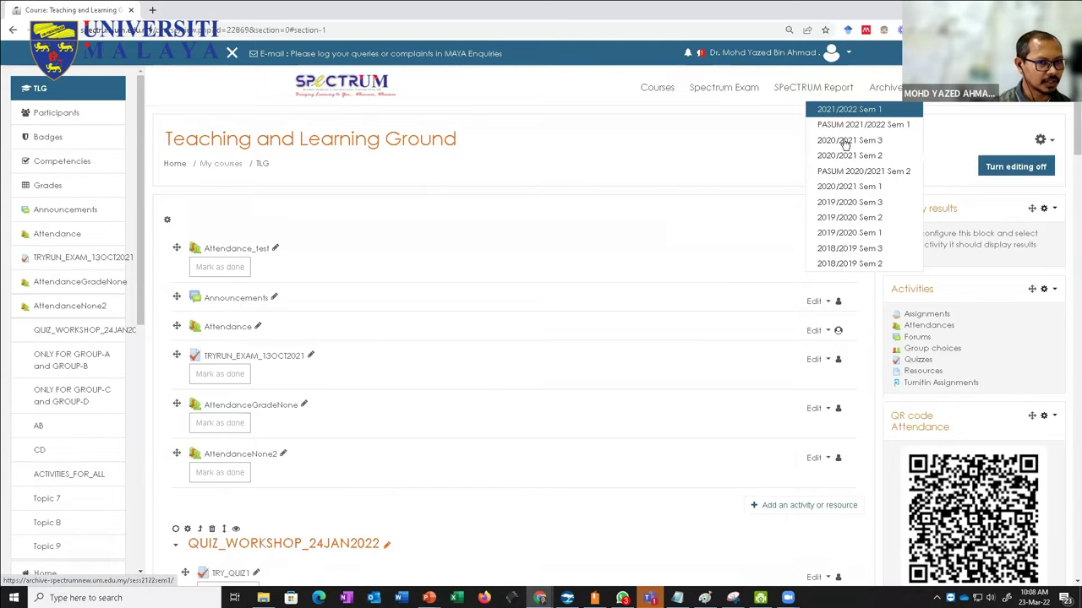
Step: Dismiss the archived semesters list and open Attendance_test's empty Sessions page
click(668, 148)
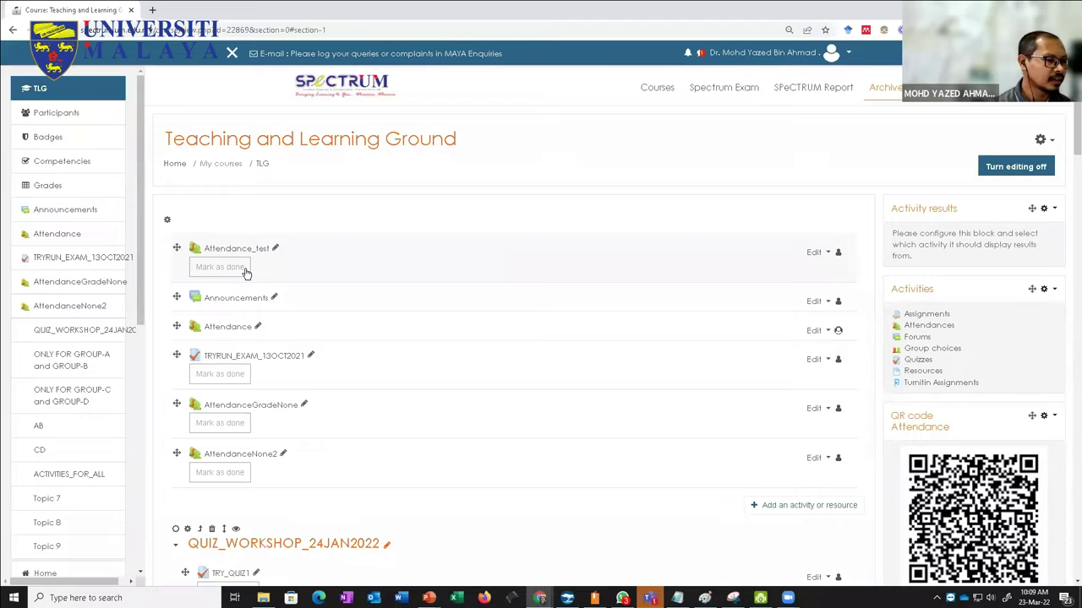
click(257, 251)
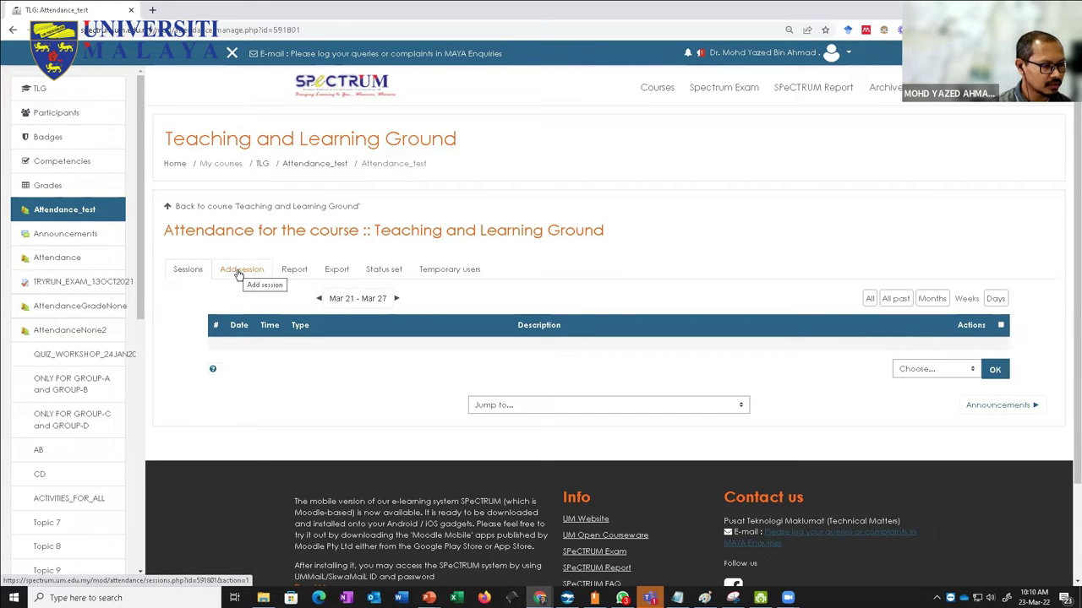
Step: Open the Add session form for Attendance_test
click(240, 272)
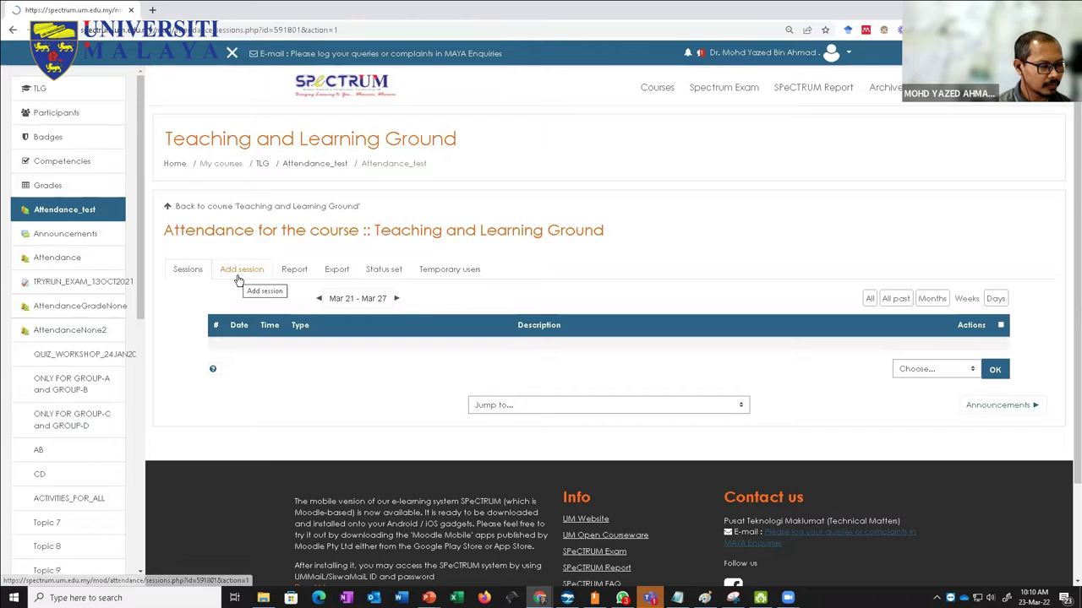
mouse_move(759, 598)
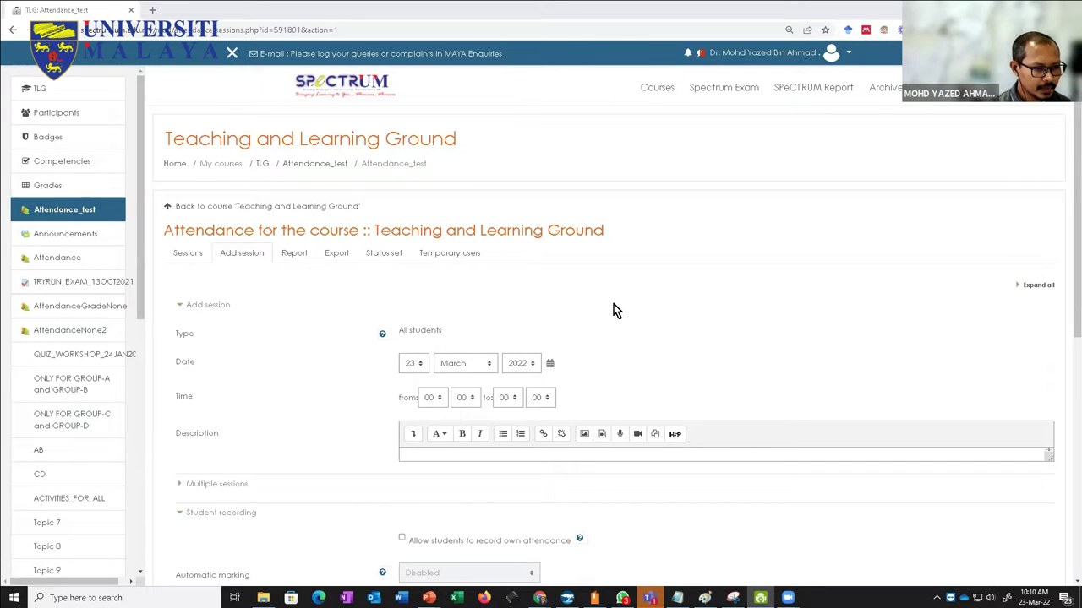
Step: Set the session time to run from 10:00 to 12:00
scroll(625, 338, down, 2)
scroll(620, 370, up, 1)
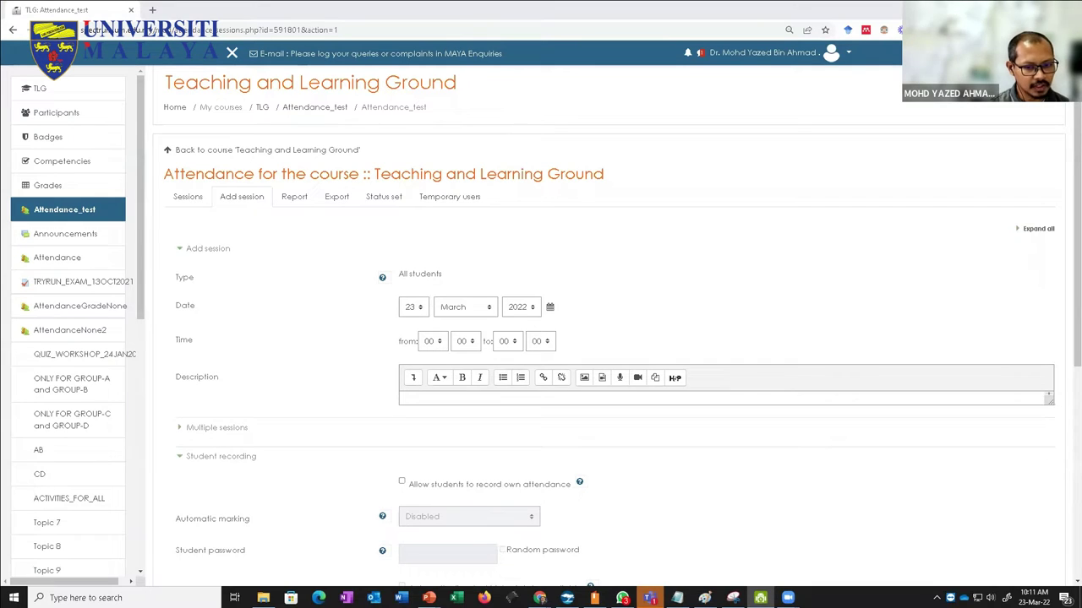
click(1032, 597)
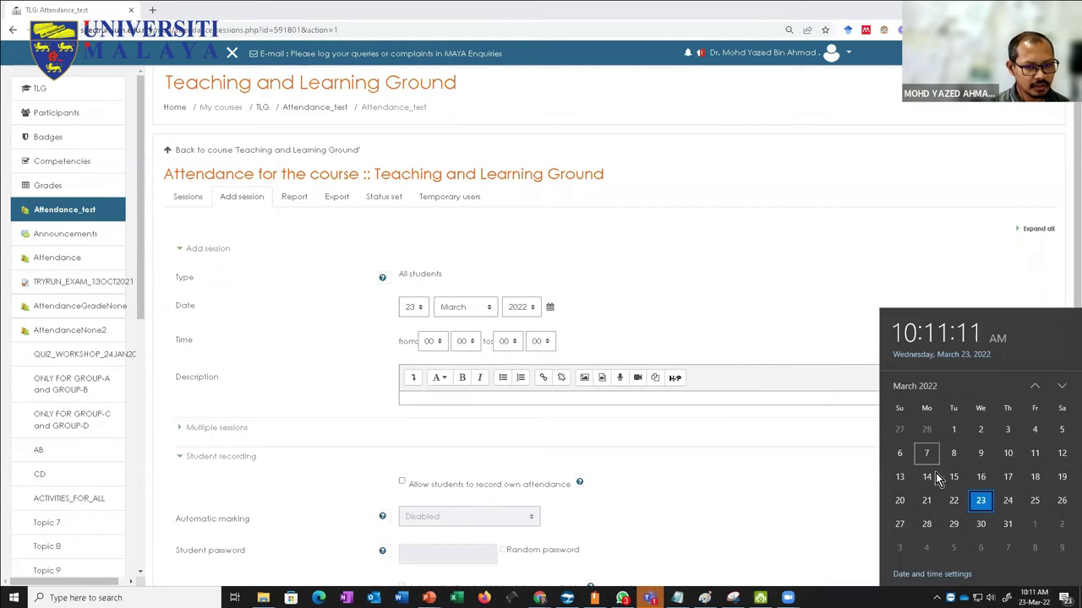
click(428, 342)
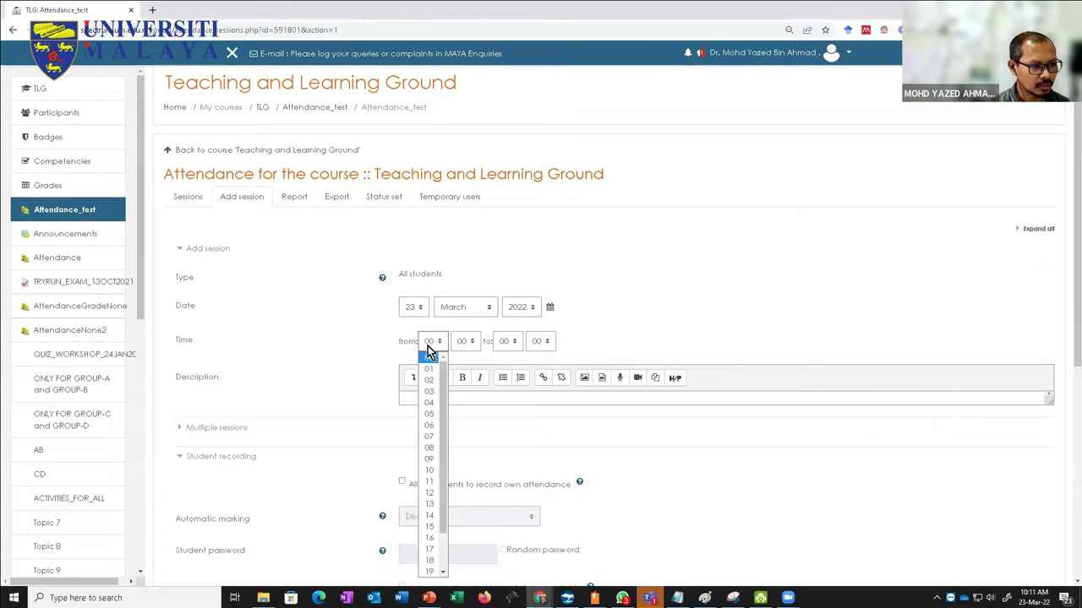
click(438, 473)
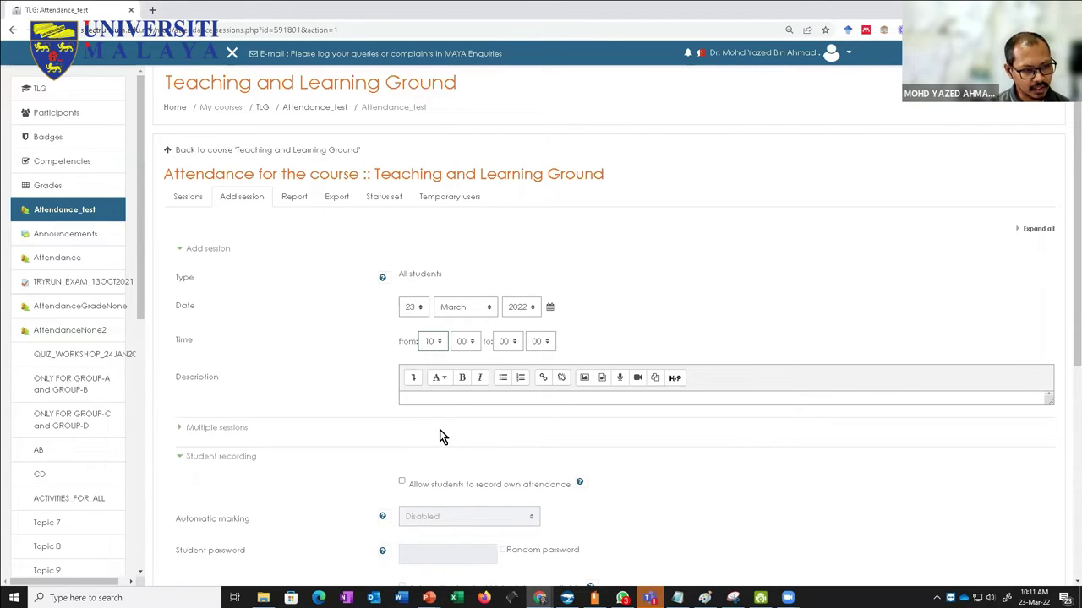
click(506, 342)
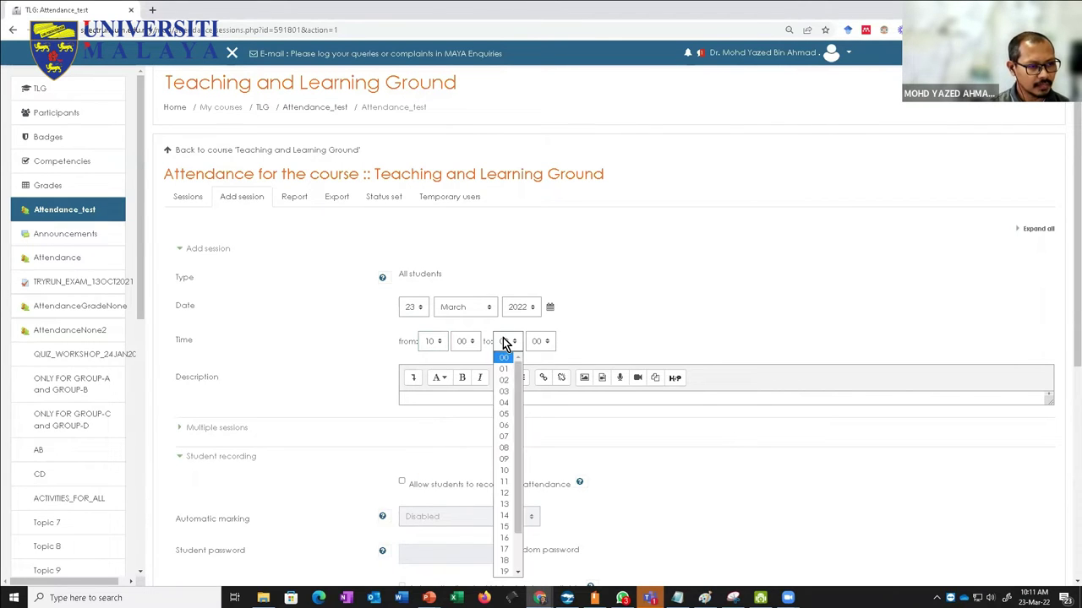
click(504, 493)
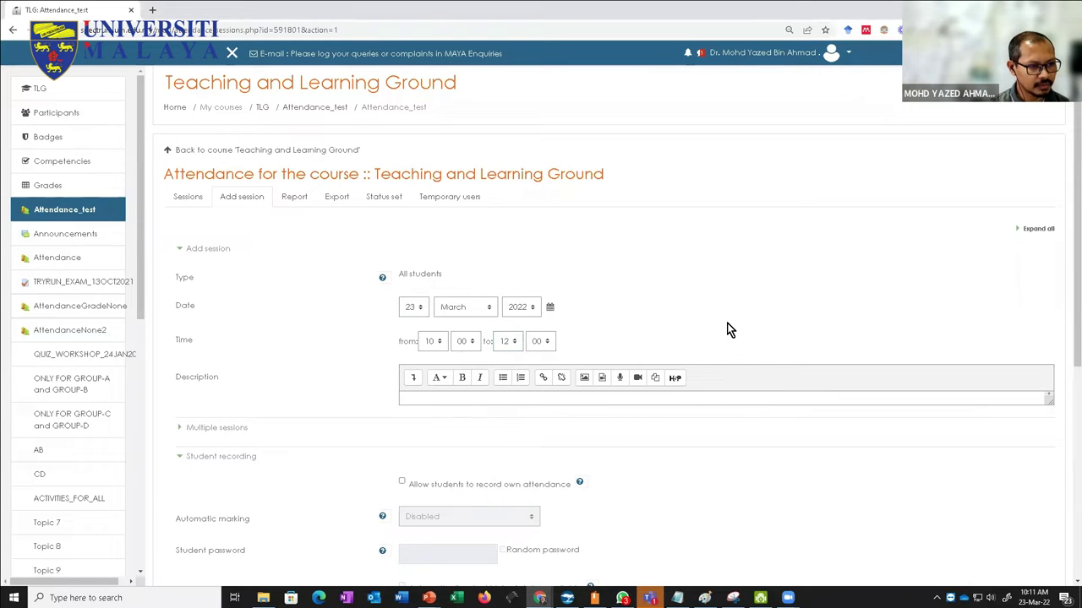
Step: Expand Multiple sessions and make the session repeat weekly on Wednesday
scroll(723, 326, down, 1)
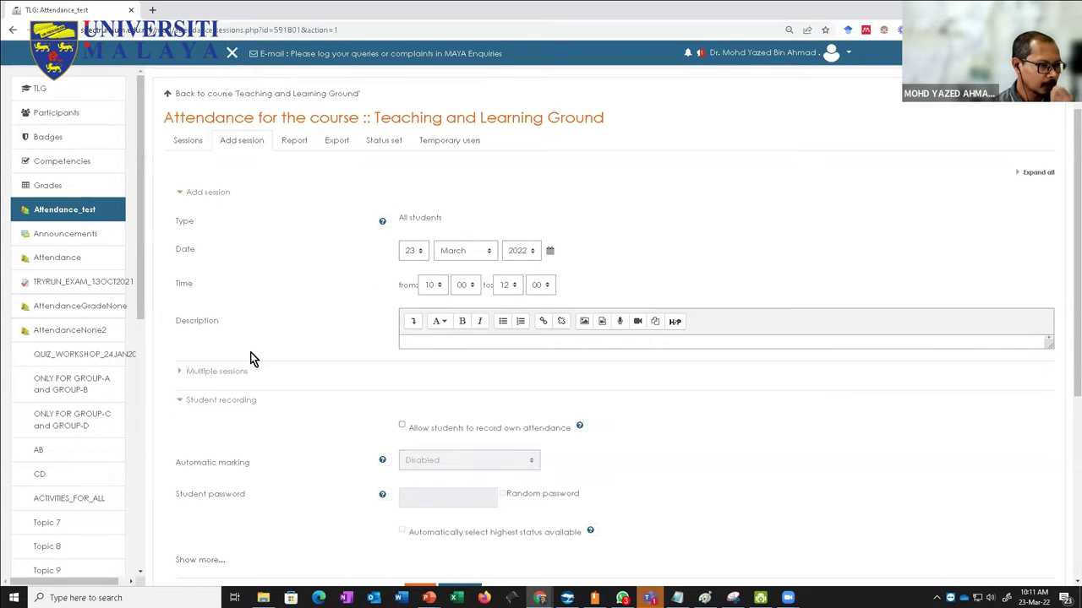
click(180, 372)
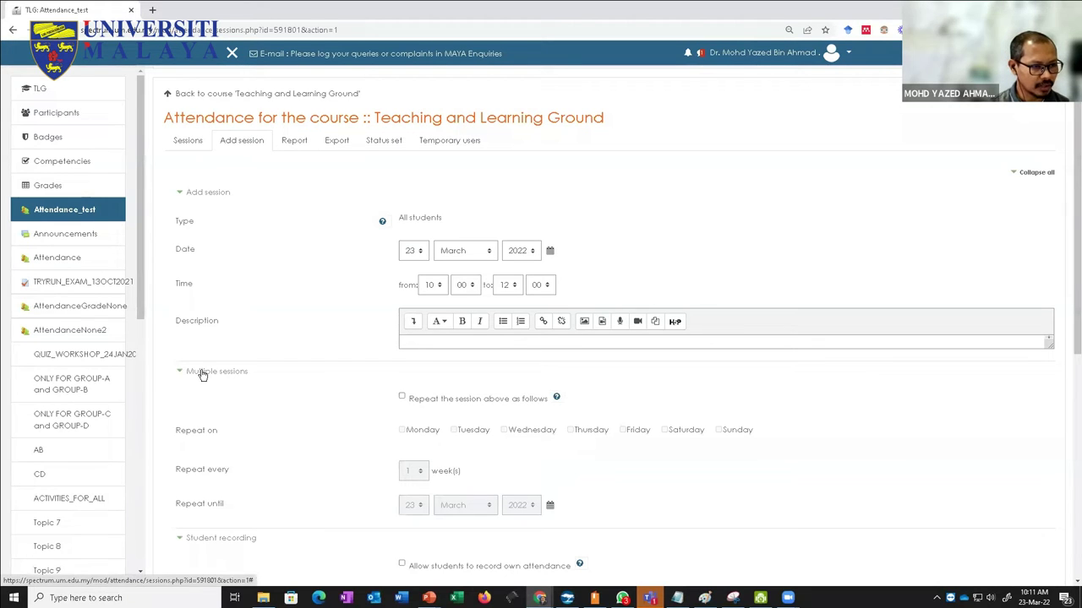
scroll(368, 416, down, 1)
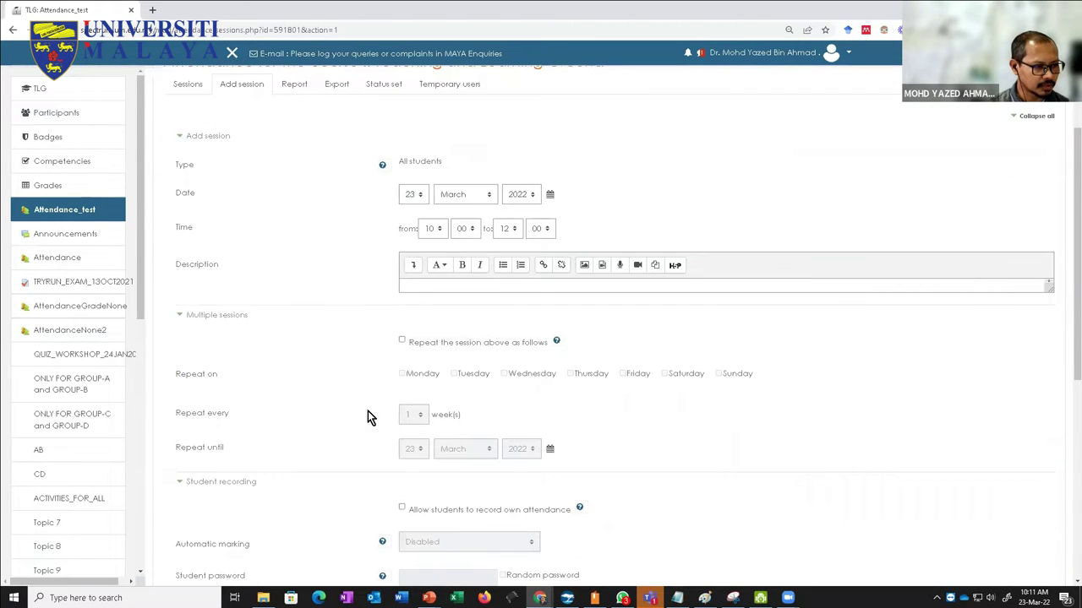
click(402, 342)
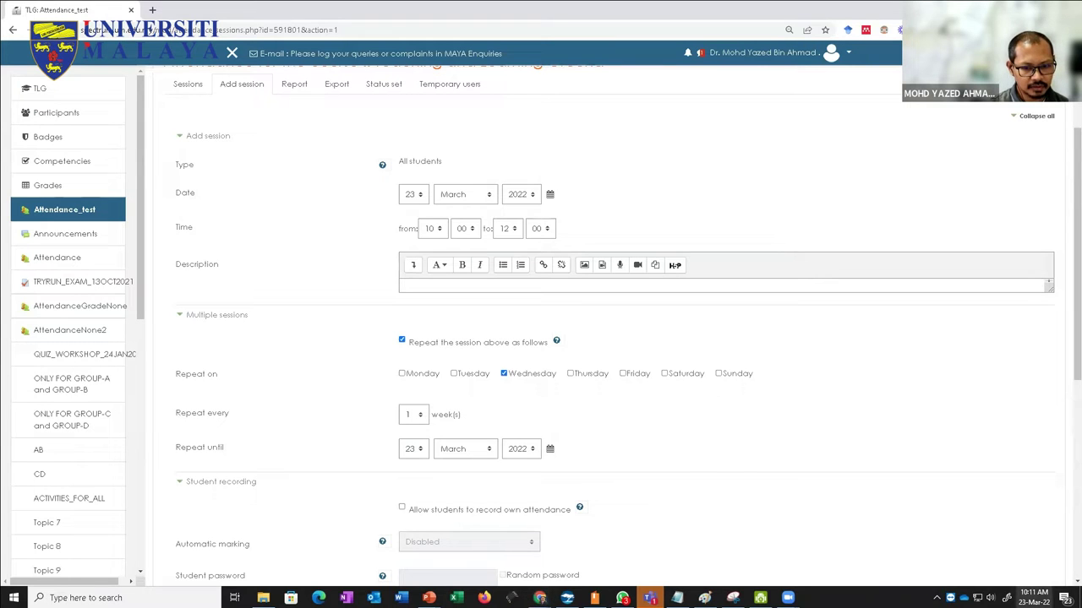
click(1033, 598)
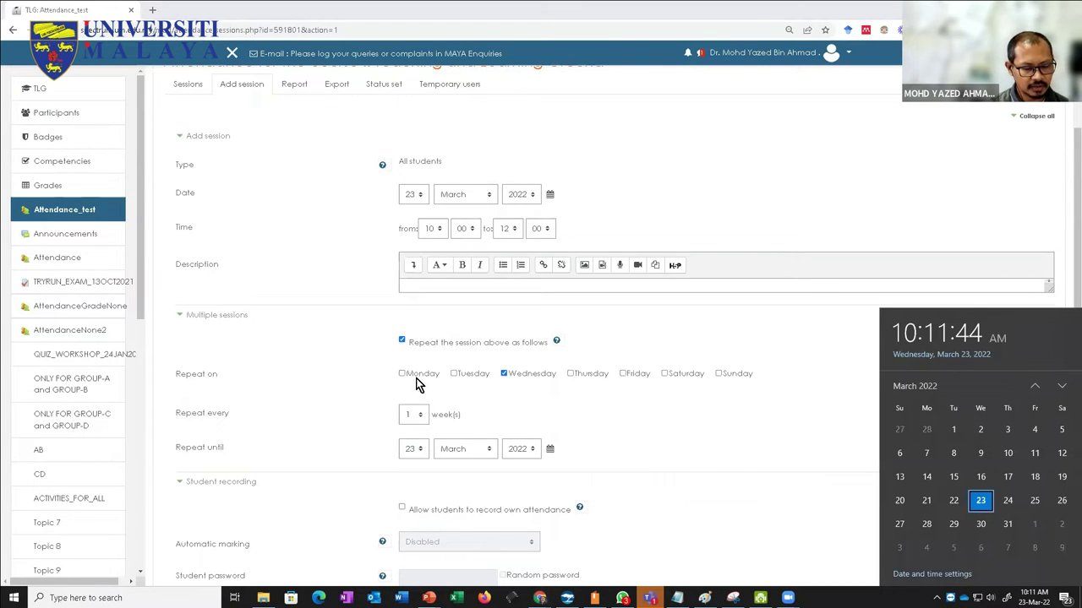
click(514, 397)
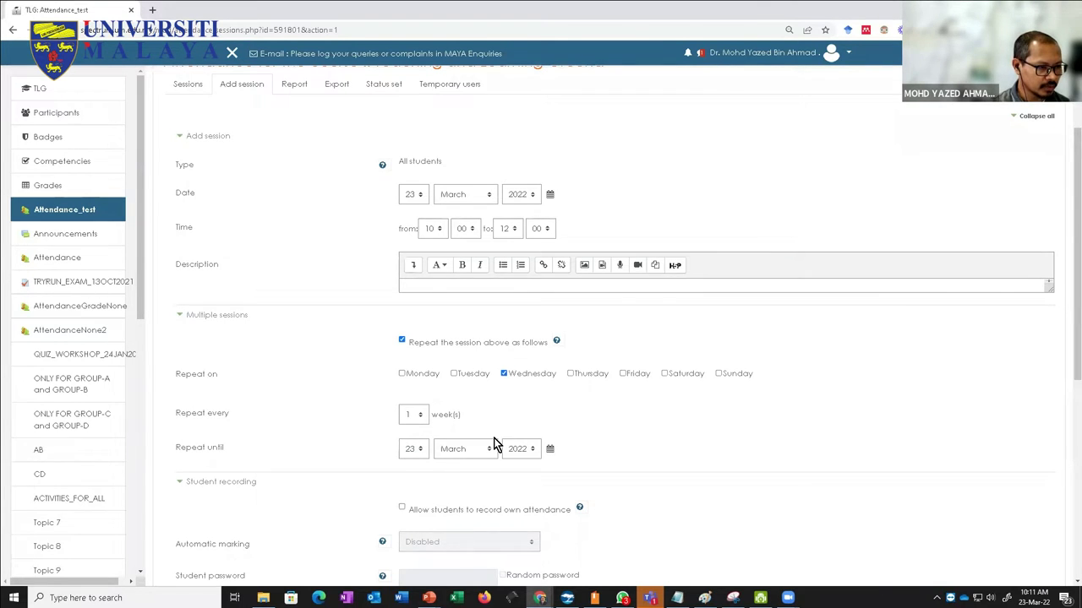
scroll(494, 438, down, 1)
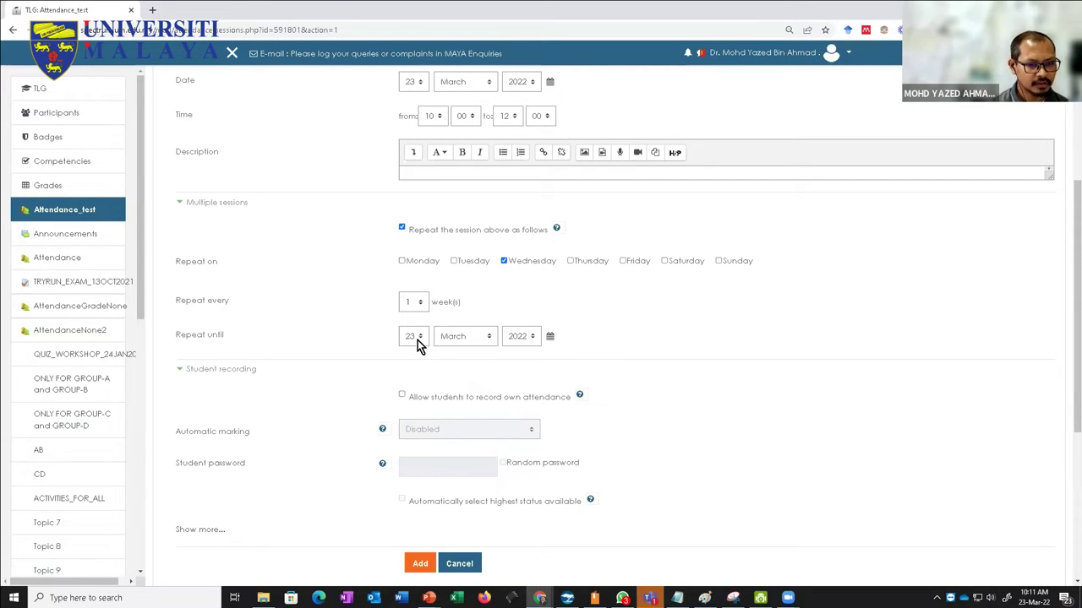
Step: Look ahead to June on the system calendar and start choosing the repeat-until date
click(1033, 598)
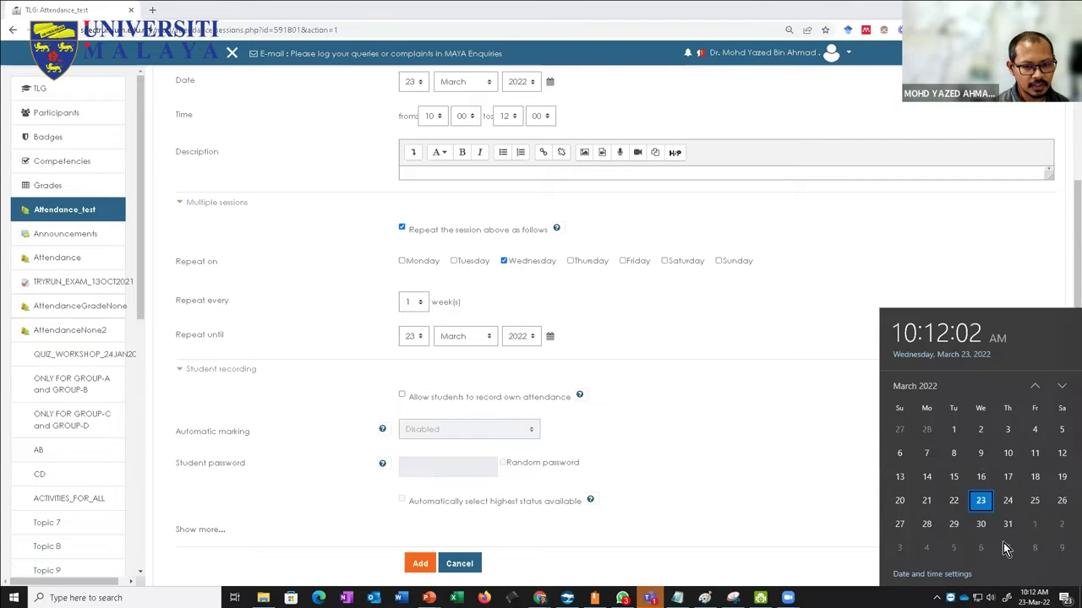
click(1061, 387)
click(1061, 387)
click(1061, 387)
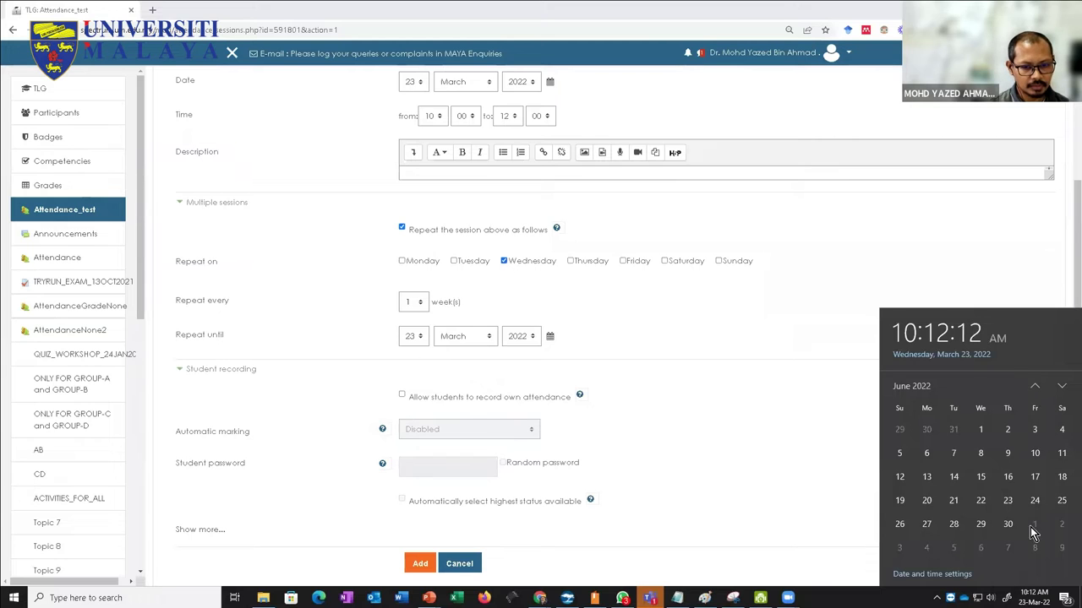
click(414, 337)
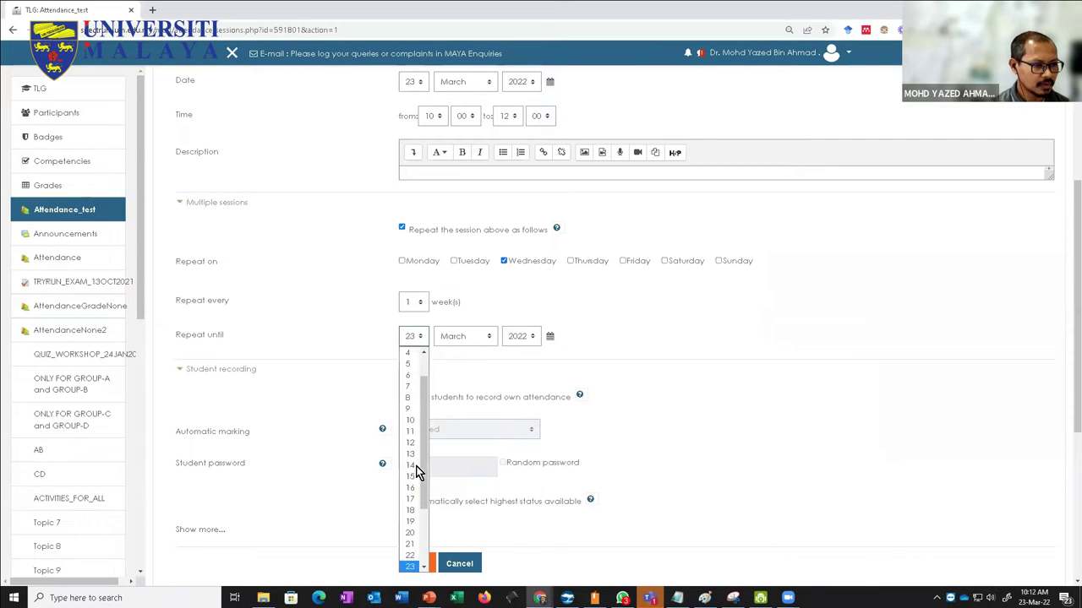
Step: Set the repeat-until date to 30 June 2022
scroll(427, 499, down, 3)
click(409, 555)
click(464, 340)
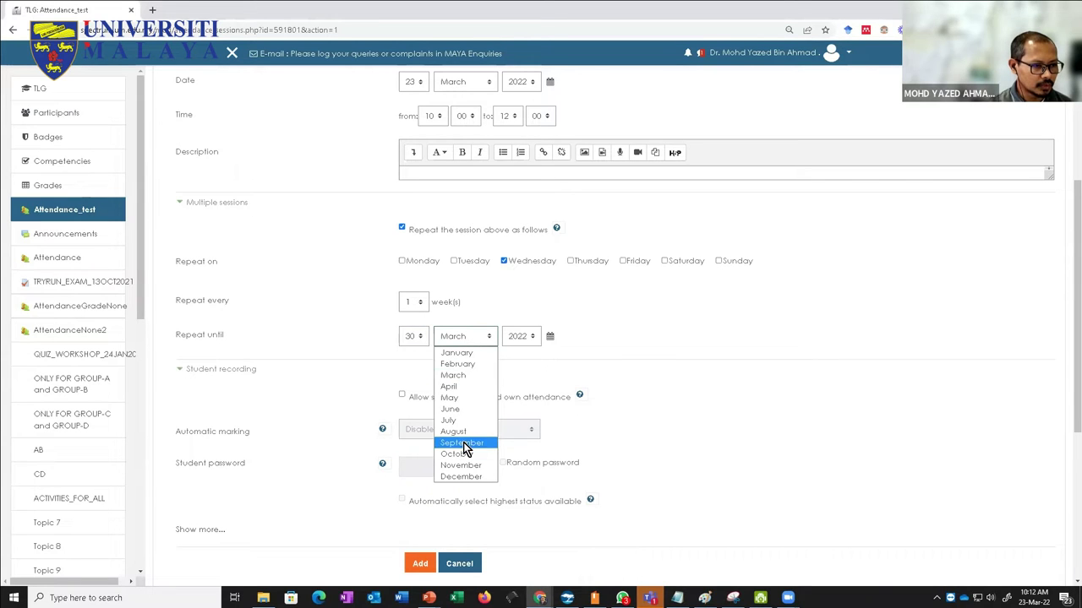
click(451, 409)
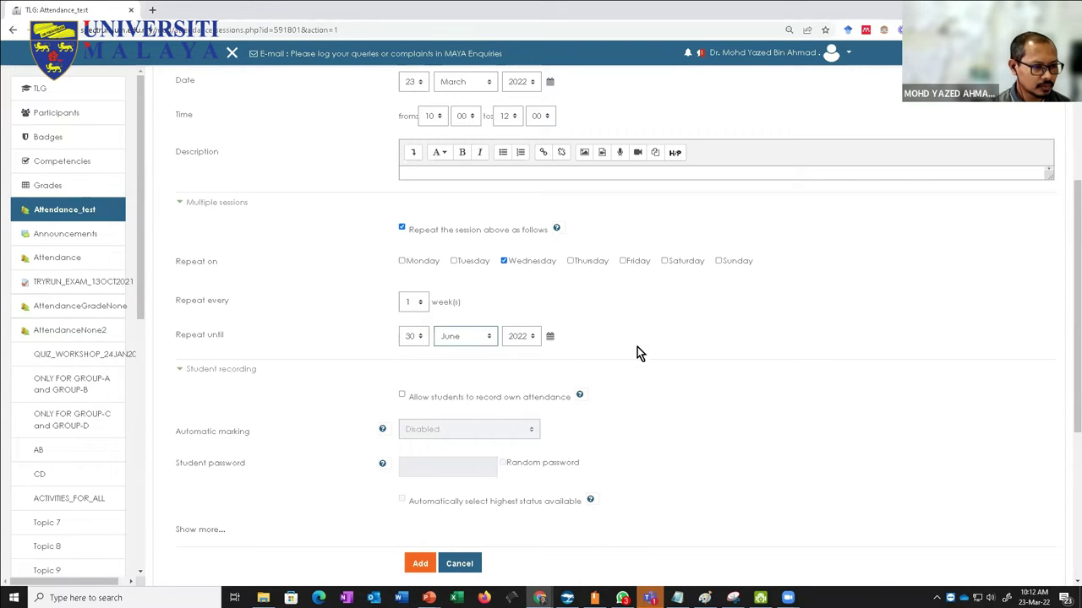
click(681, 353)
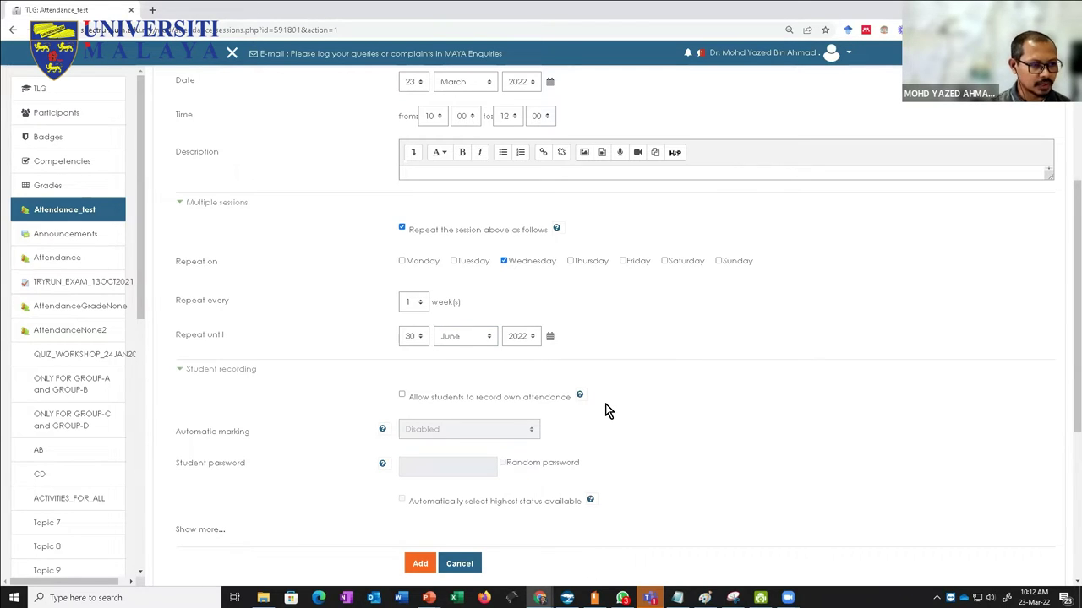
Step: Allow students to record their own attendance and add the repeating sessions
click(401, 395)
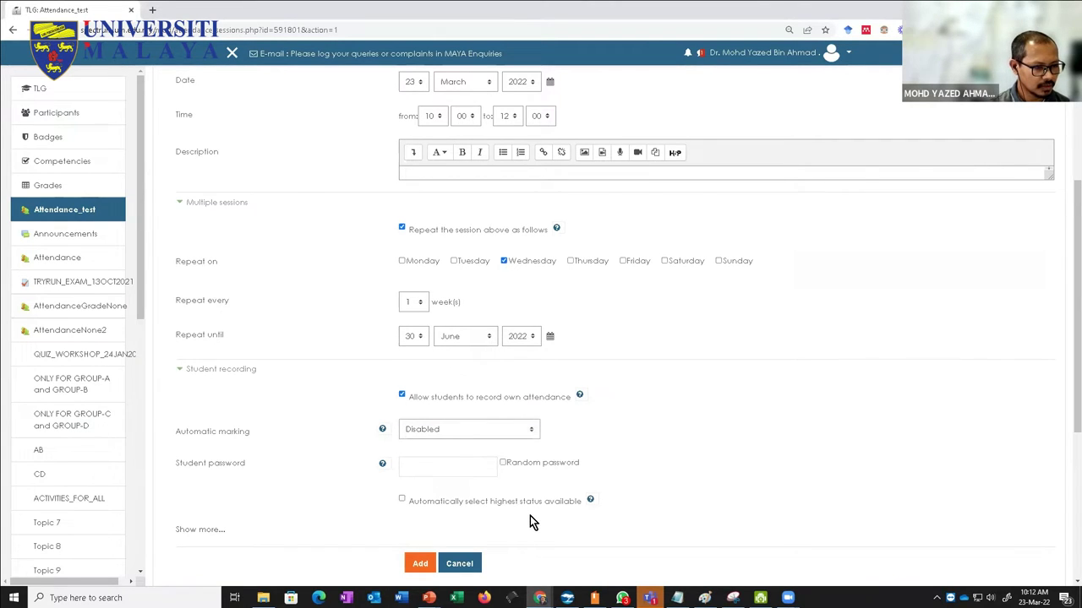
scroll(530, 513, down, 1)
click(188, 475)
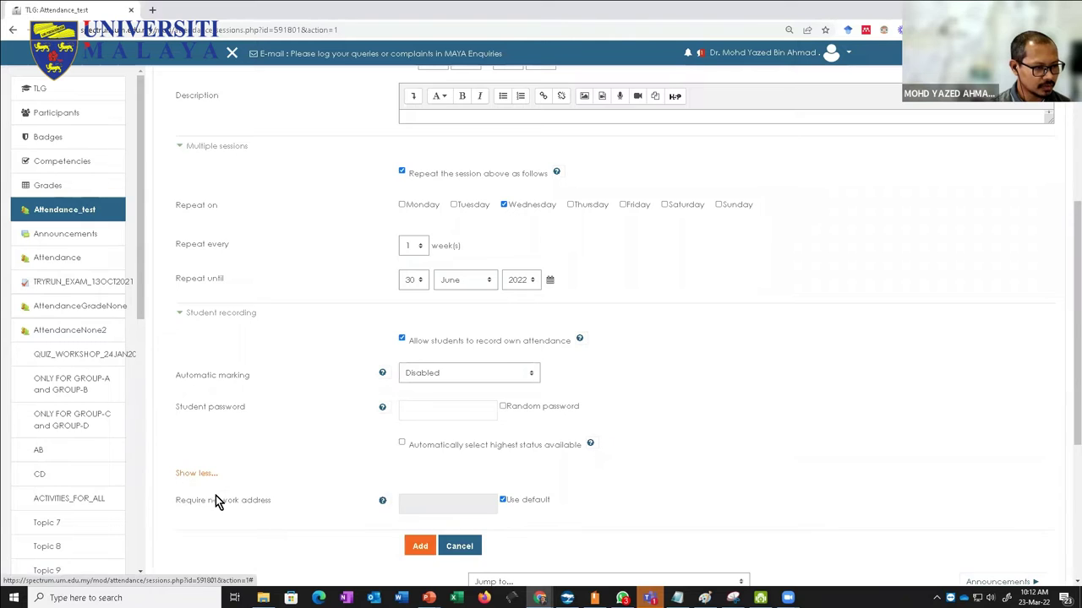
scroll(217, 498, down, 3)
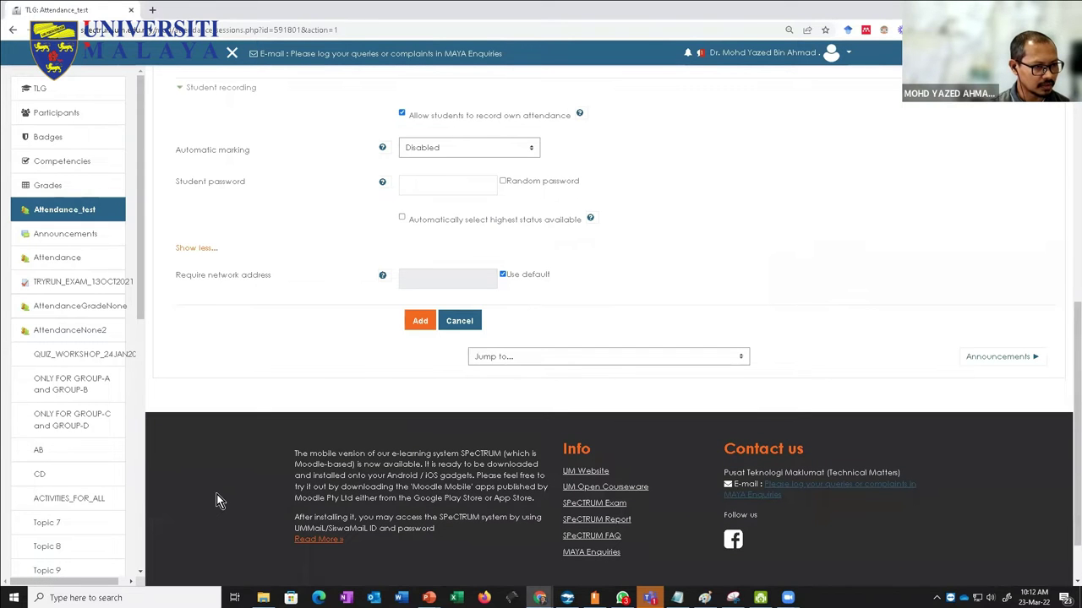
scroll(229, 489, up, 2)
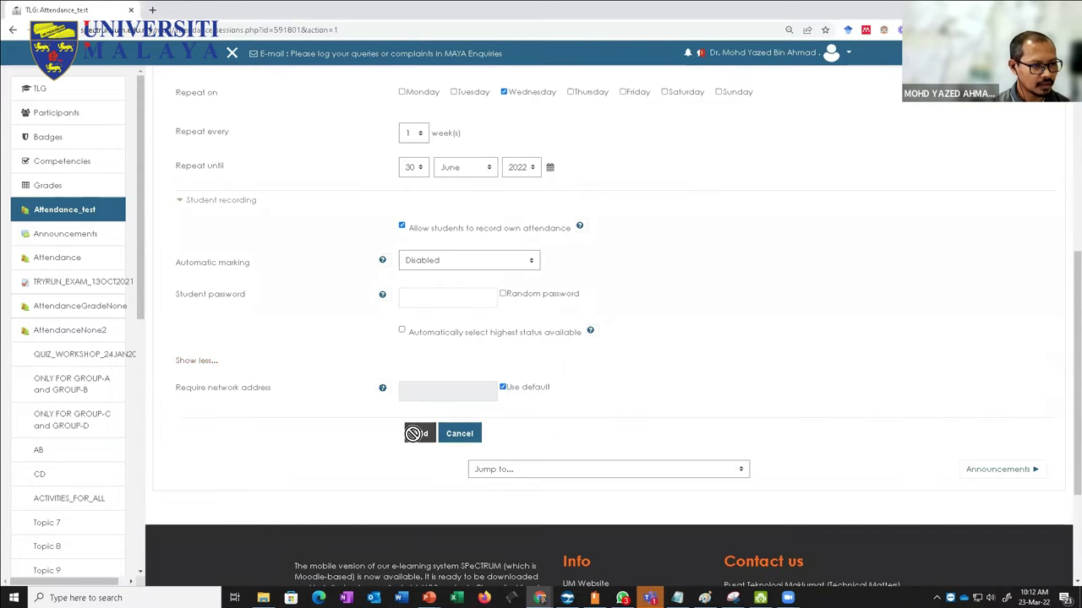
click(416, 434)
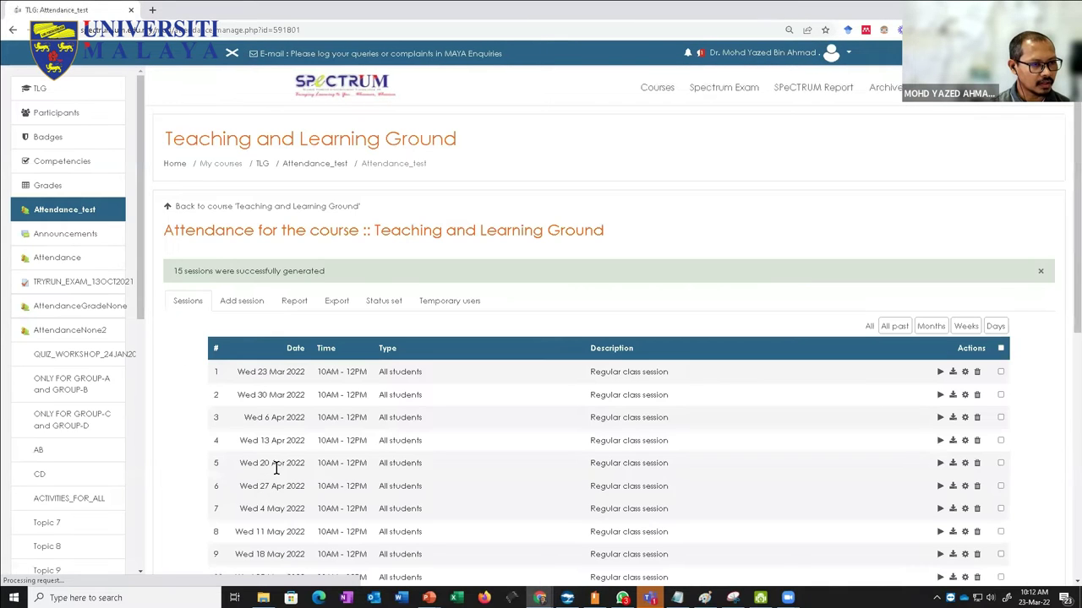
Step: Review the generated sessions list, briefly ticking session 7, then return to the TLG course
scroll(371, 414, down, 3)
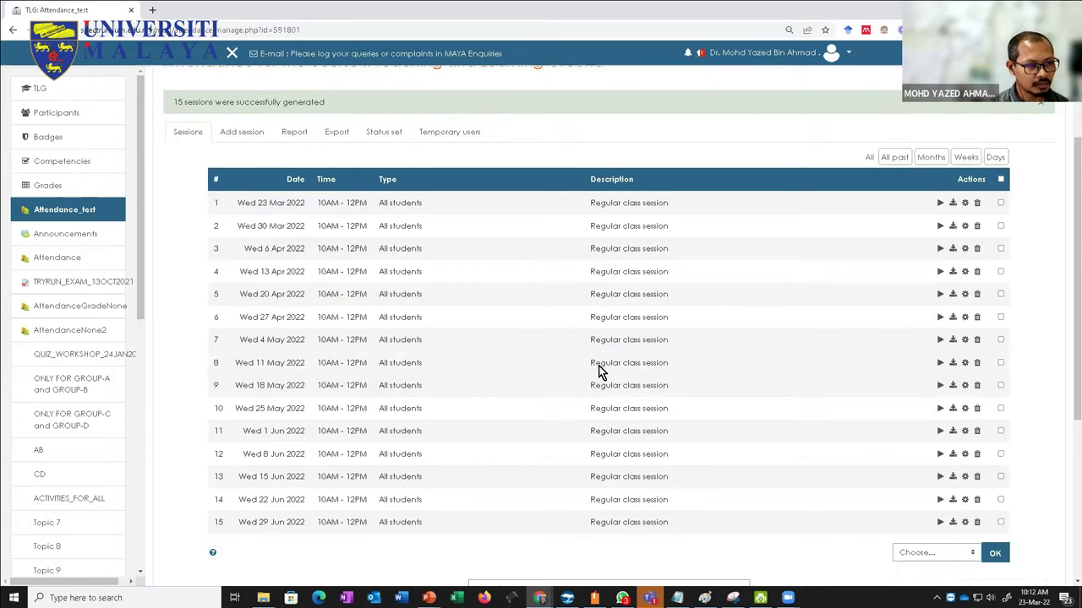
click(1000, 339)
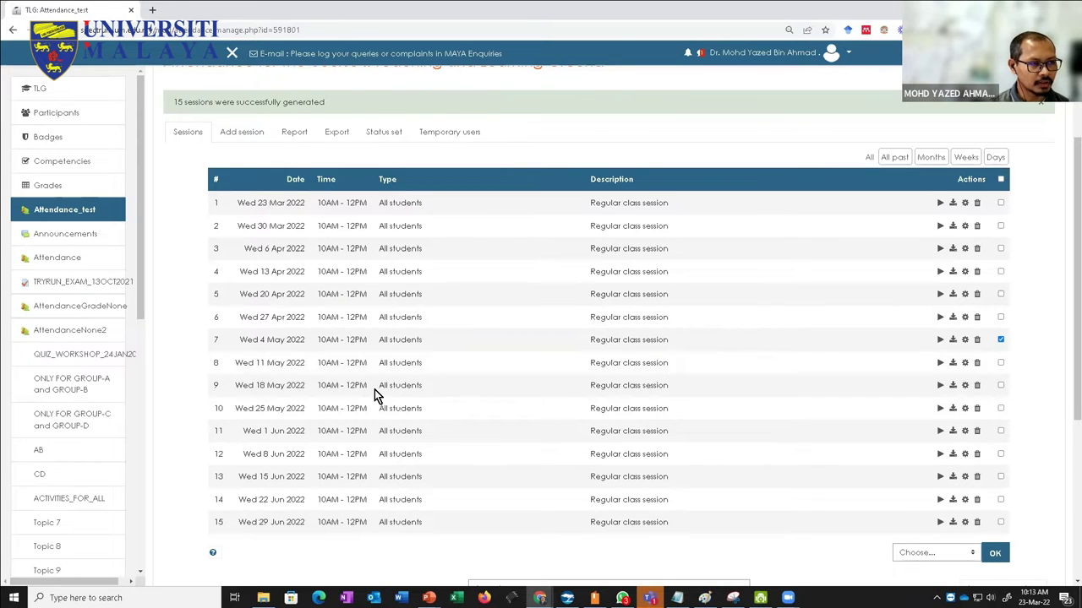
scroll(374, 390, up, 2)
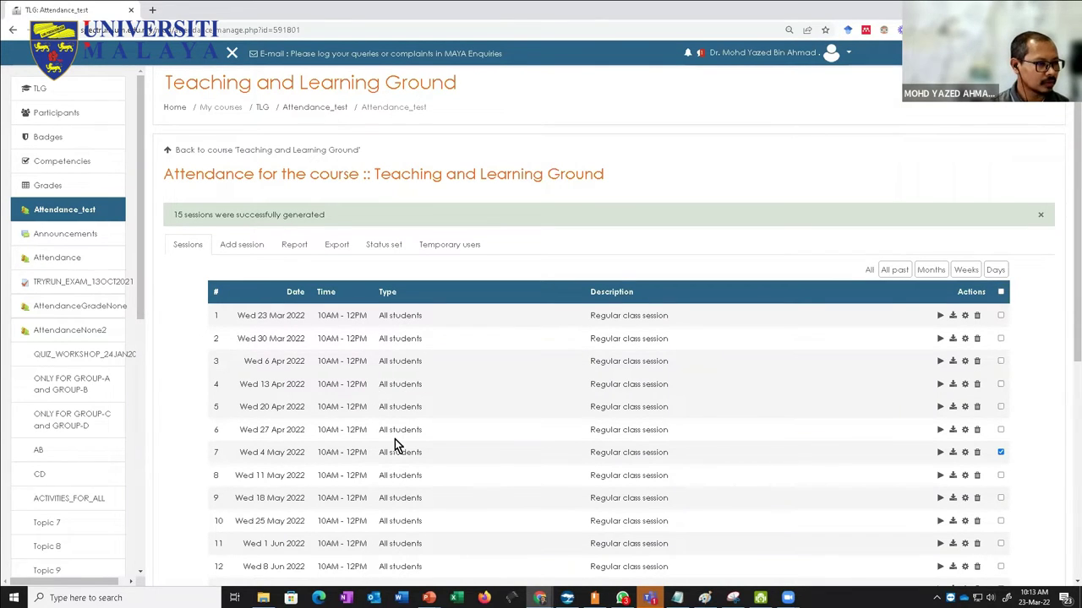
scroll(393, 453, down, 2)
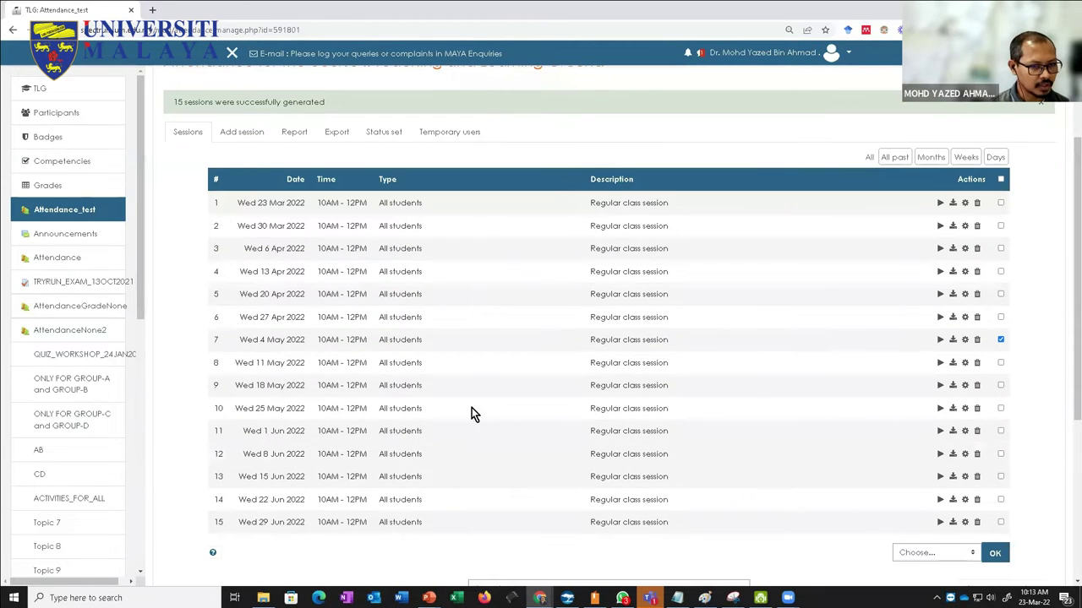
click(1001, 339)
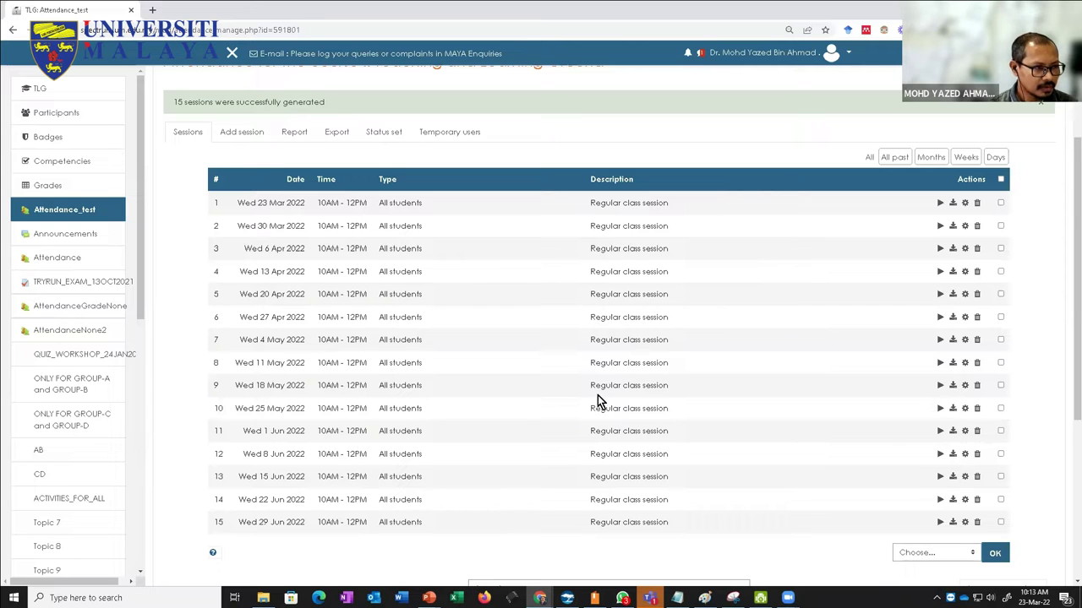
scroll(598, 395, up, 1)
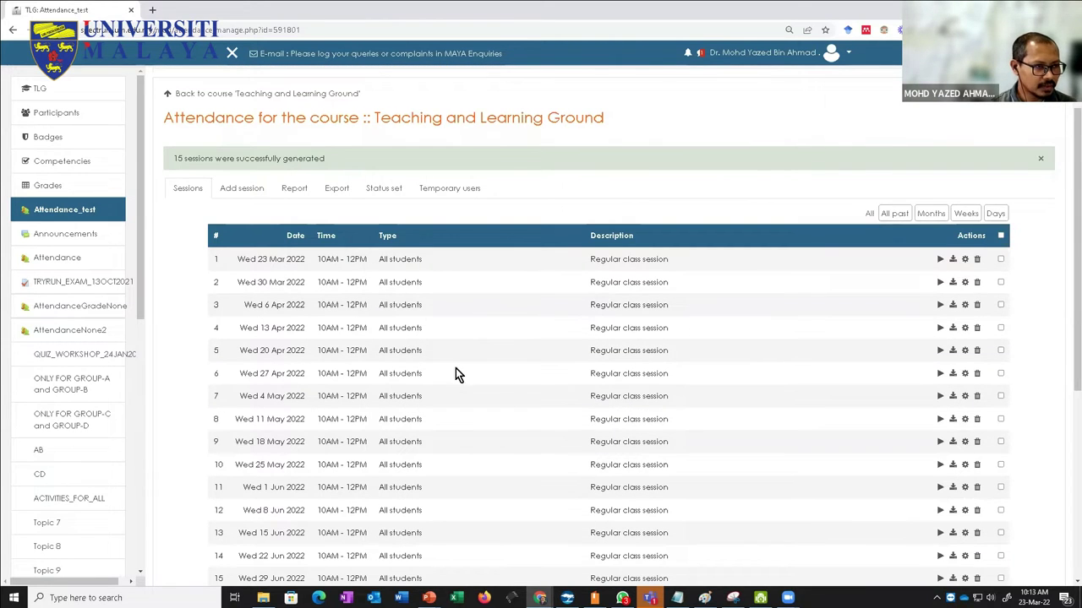
scroll(441, 362, up, 2)
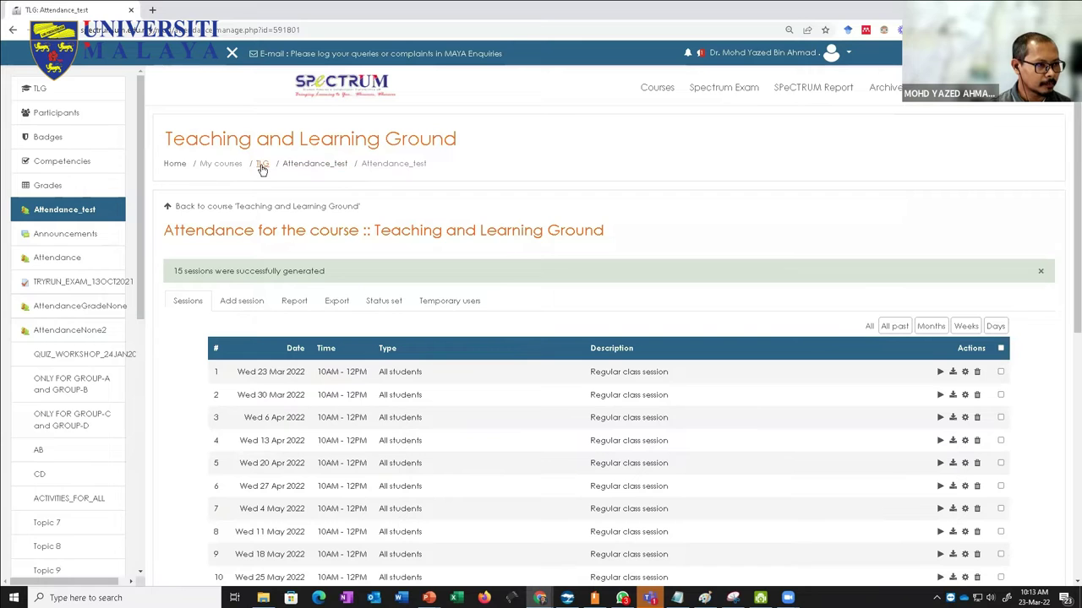
click(260, 168)
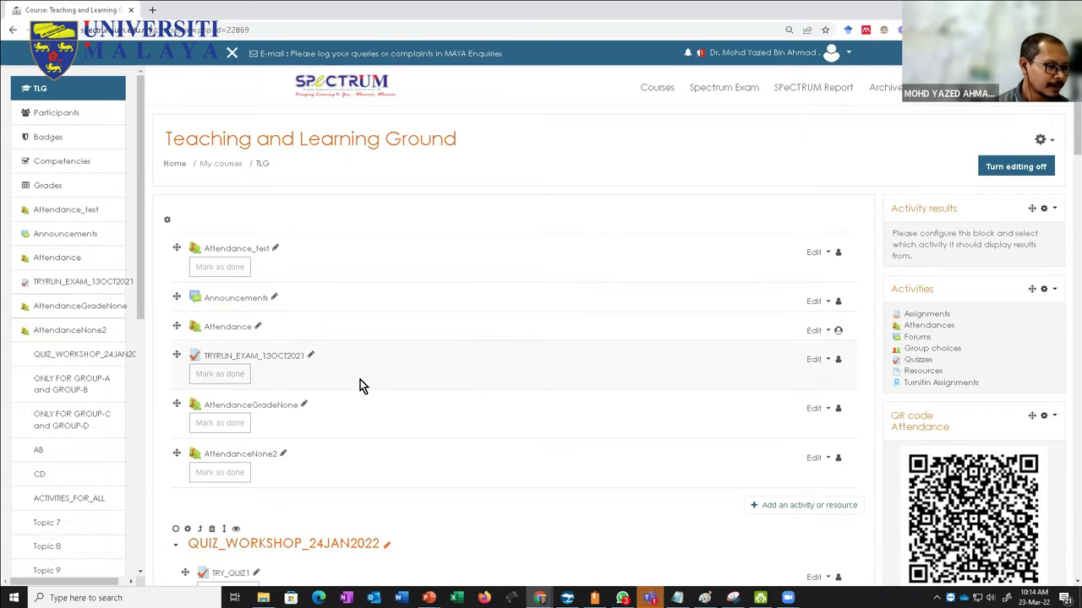
Step: Scroll down and back up the TLG course page to review its activities
scroll(363, 390, down, 5)
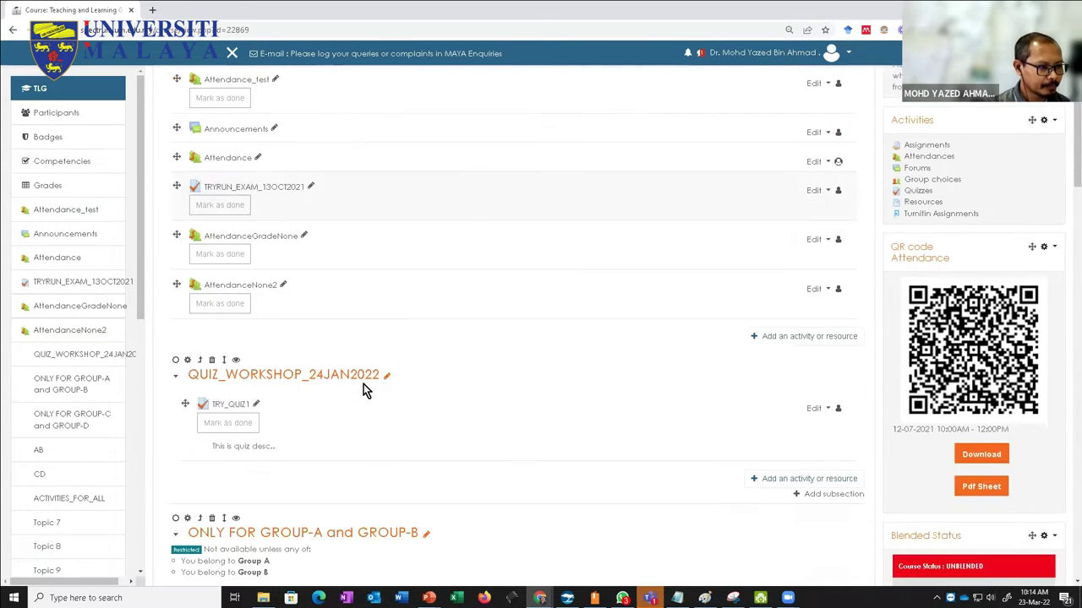
scroll(364, 390, up, 5)
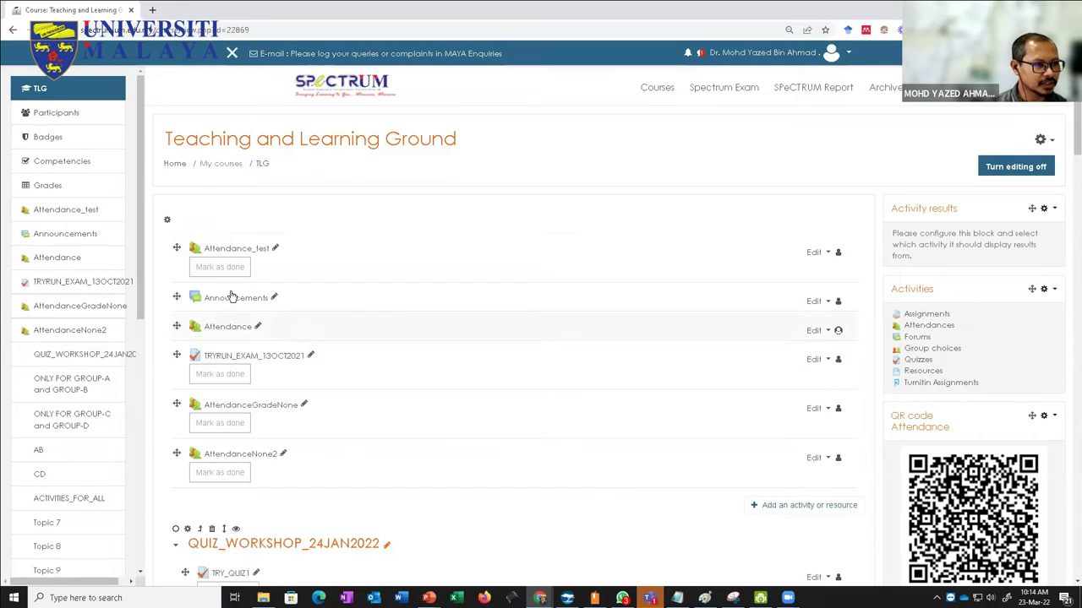
click(750, 512)
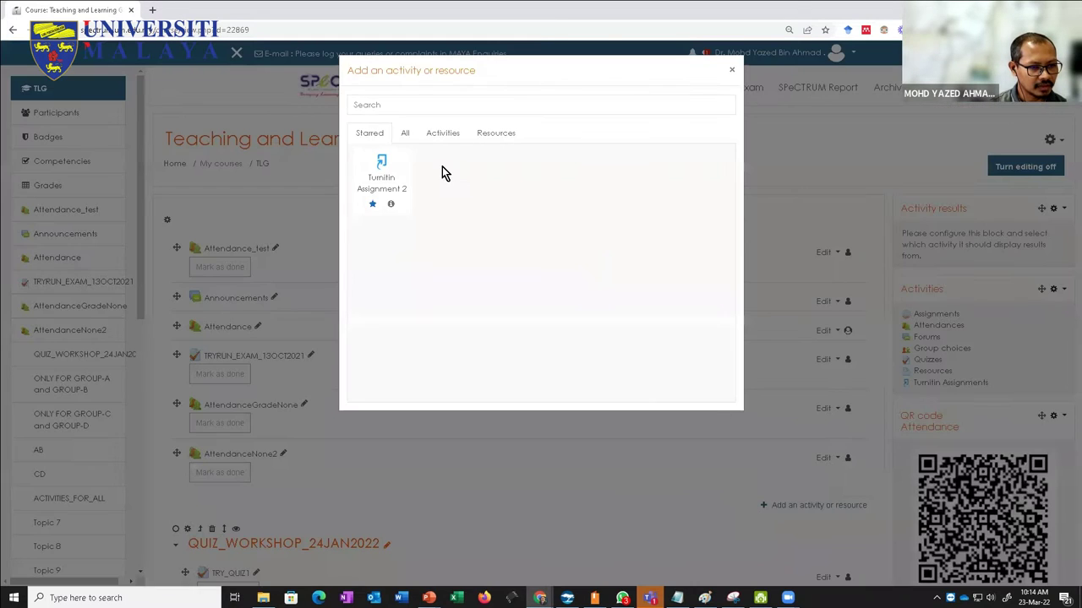
click(406, 136)
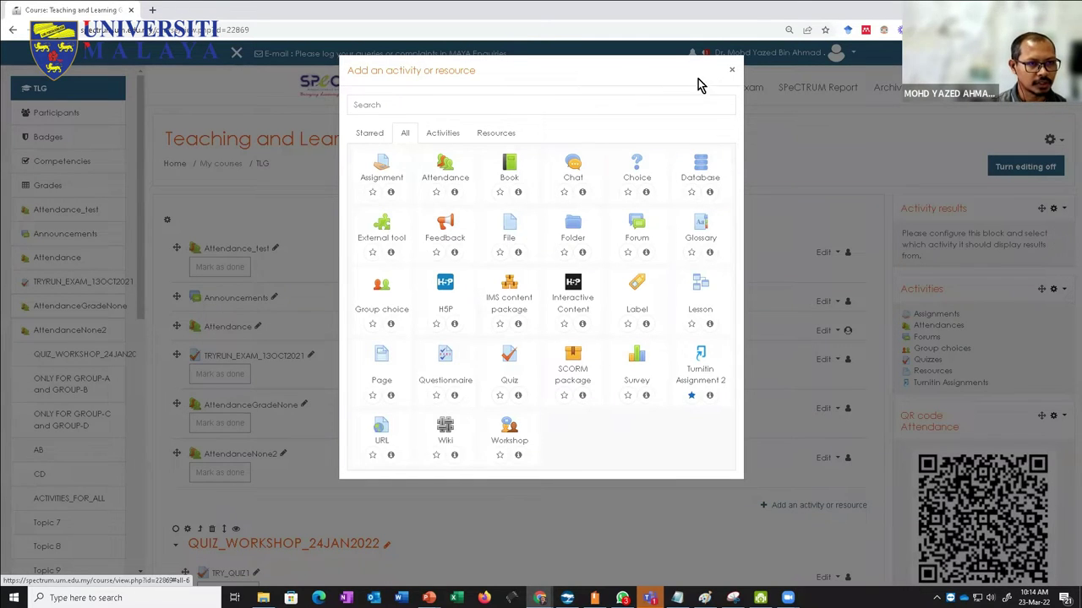
click(732, 69)
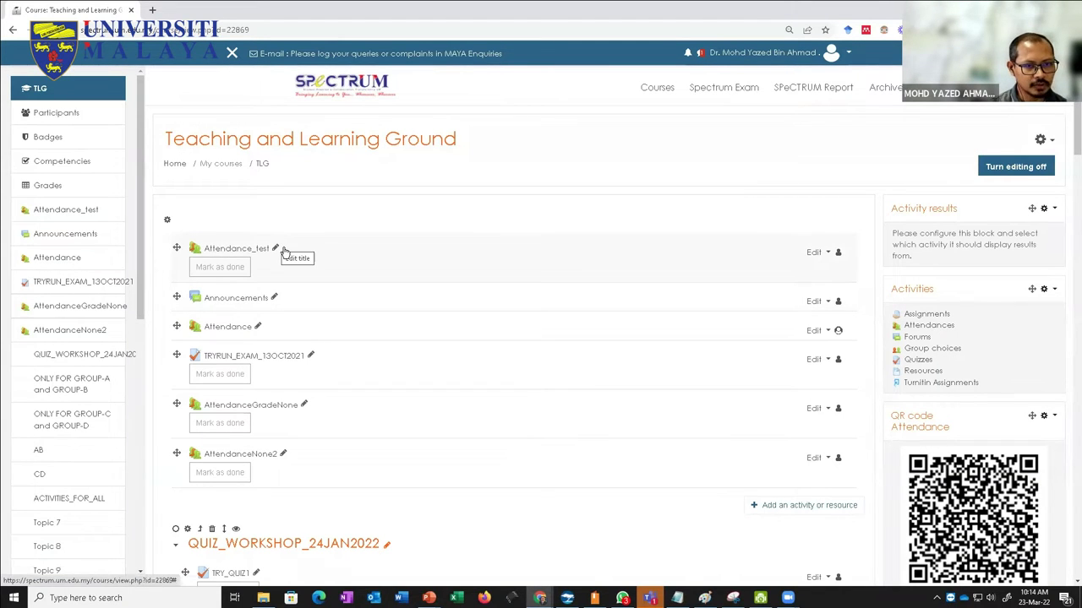
Step: Open Attendance_test and go to its list of sessions
click(251, 254)
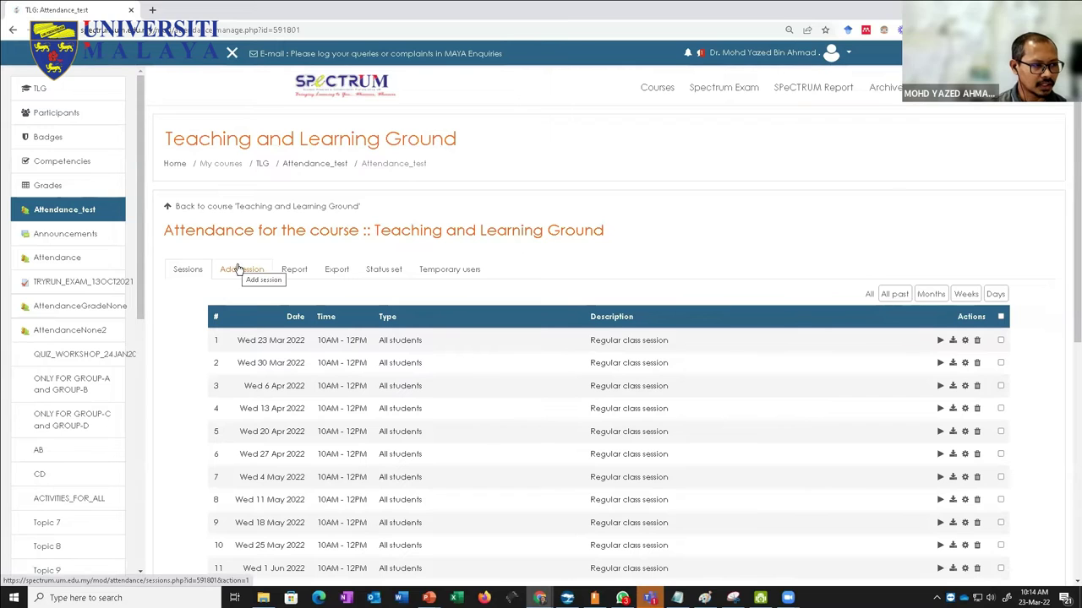
click(240, 275)
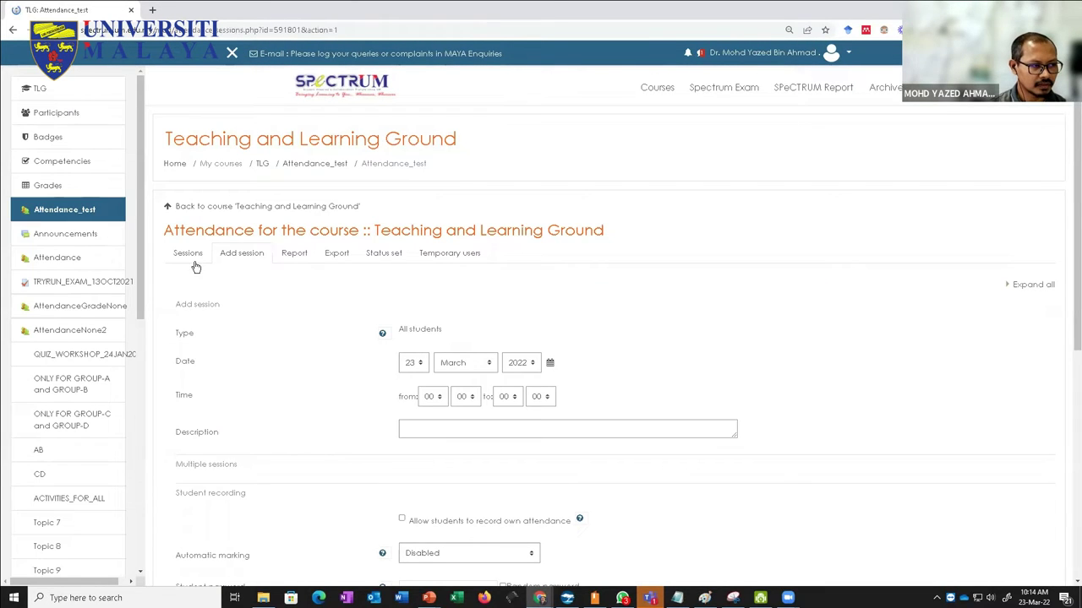
key(alt+Left)
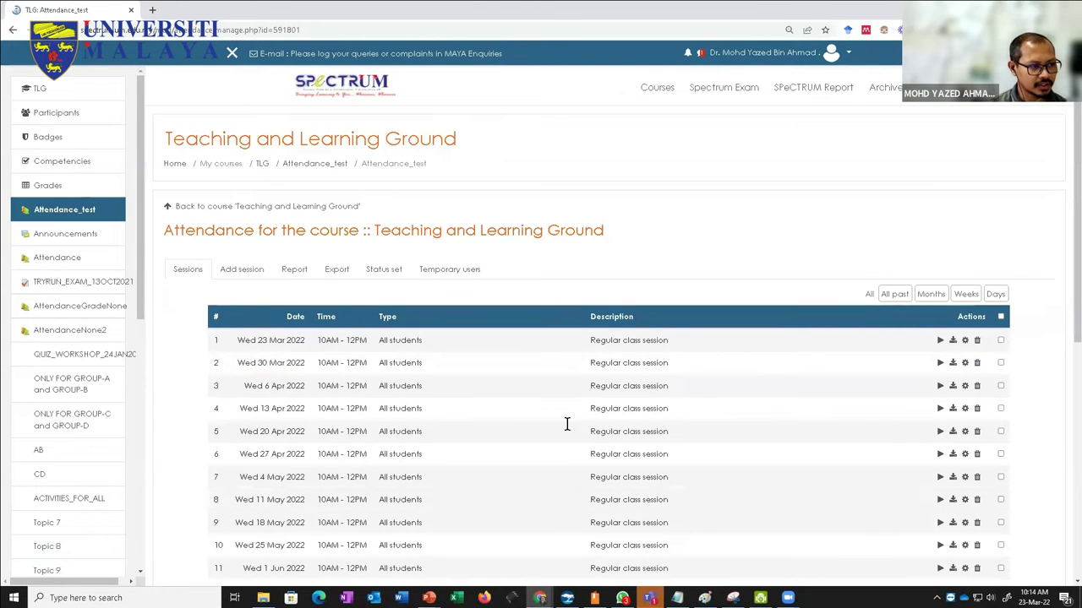
Step: Select every session except Wed 29 Jun 2022
click(1003, 319)
scroll(1063, 385, down, 5)
scroll(1063, 384, up, 4)
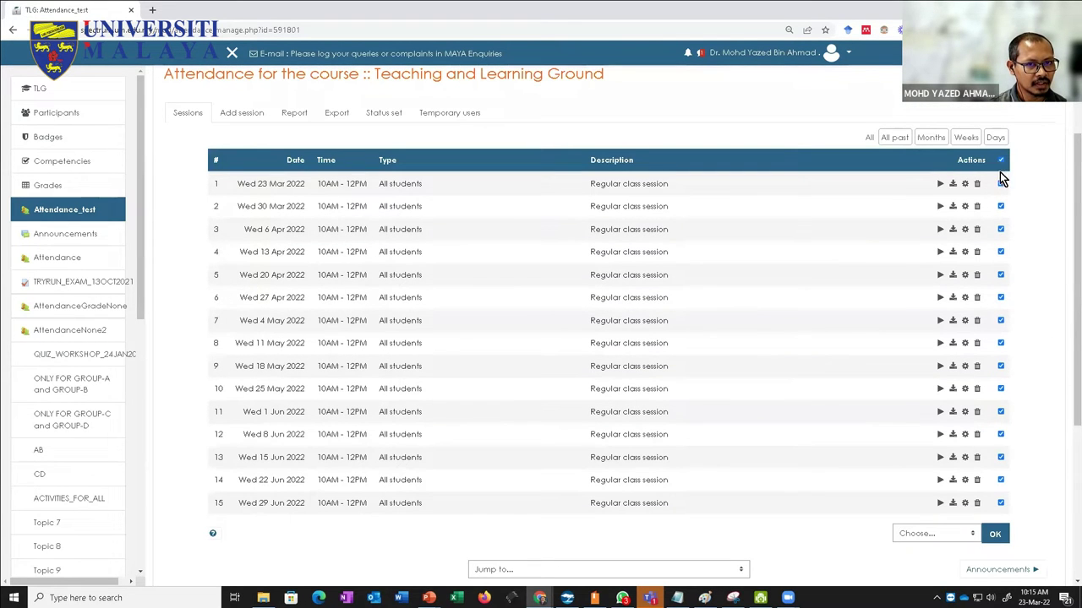
click(1000, 161)
click(1001, 206)
click(1000, 229)
click(1001, 252)
click(1000, 275)
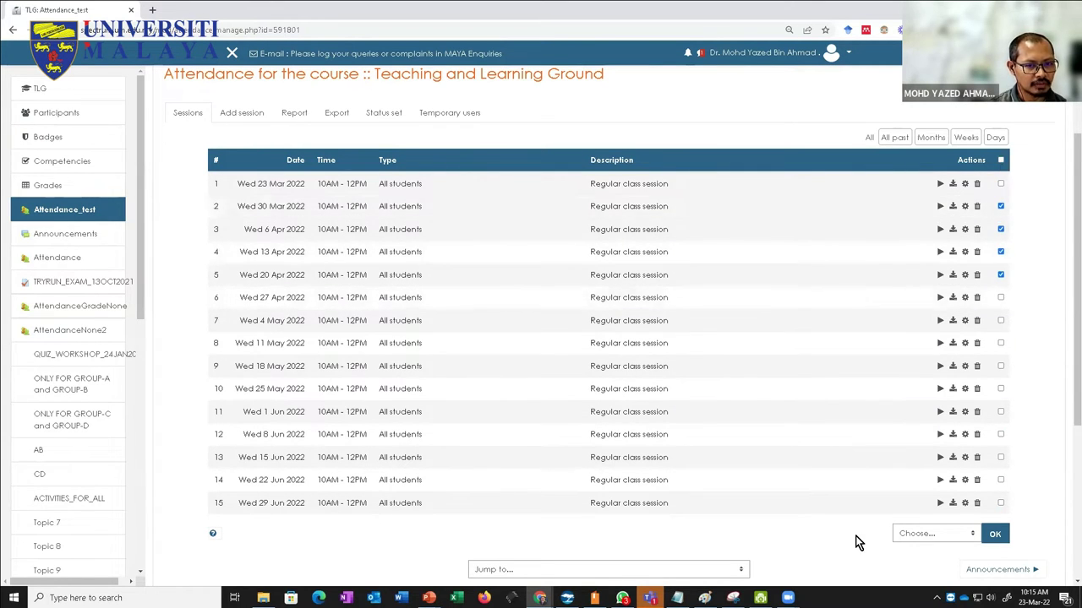
click(1001, 160)
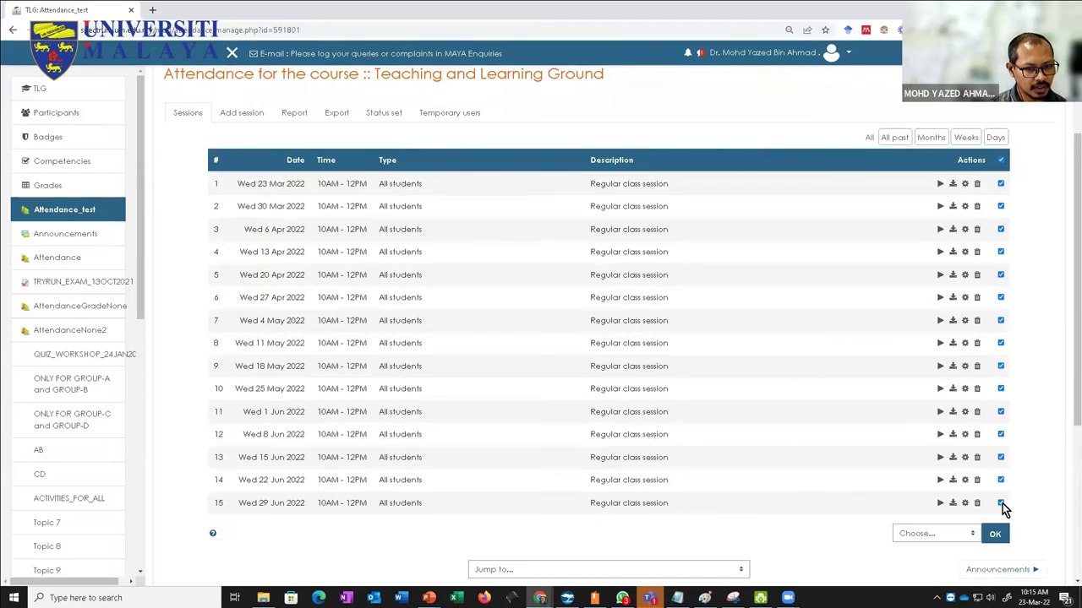
click(1000, 503)
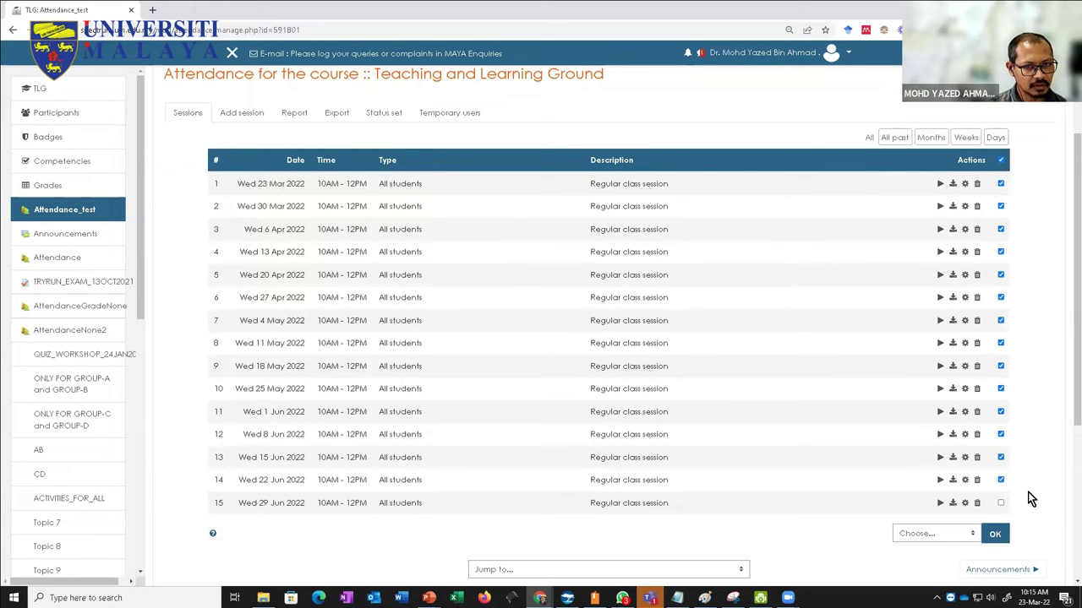
Step: Bulk-delete the selected sessions and confirm the deletion
click(943, 534)
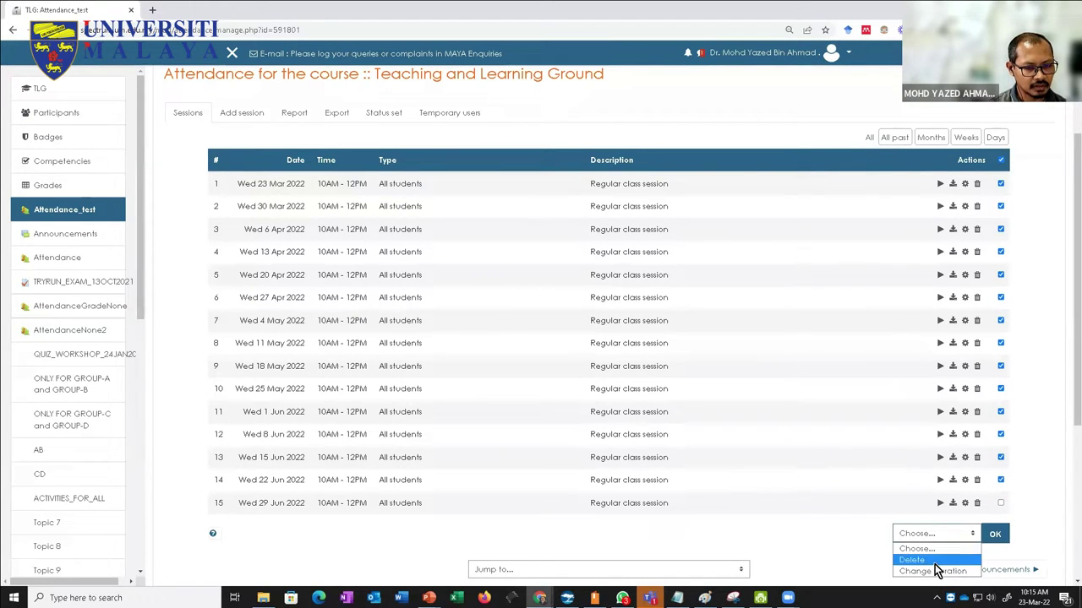
click(935, 562)
click(994, 535)
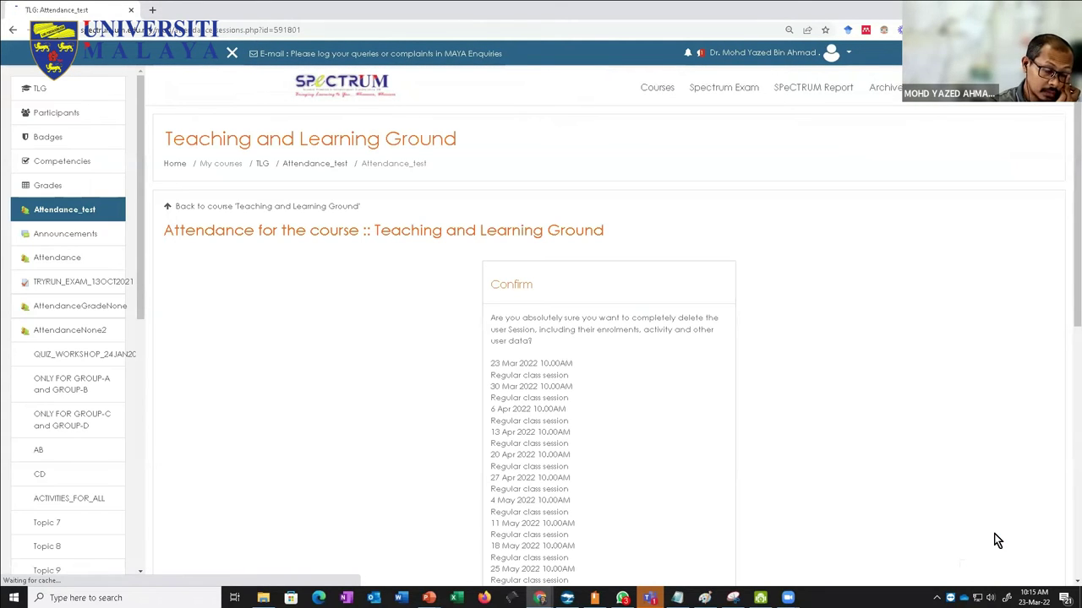
scroll(712, 373, down, 5)
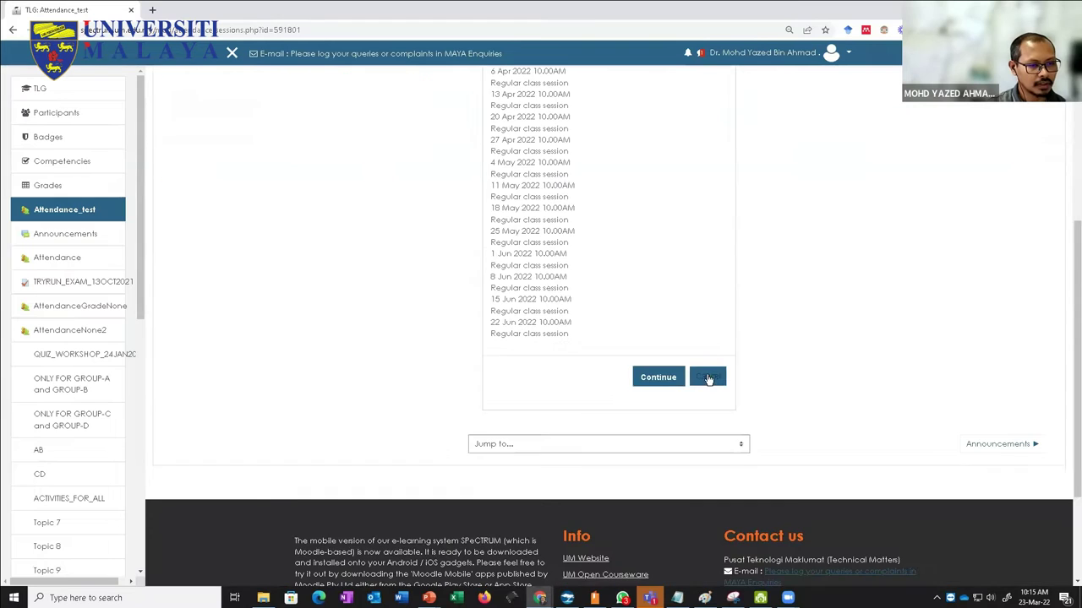
click(651, 380)
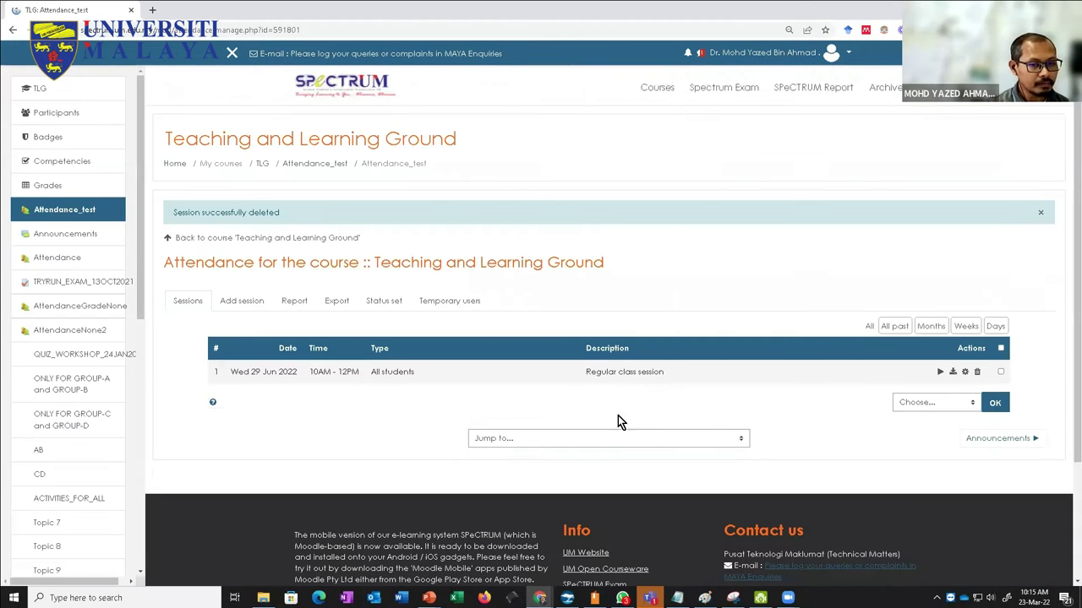
Step: Delete the remaining Wed 29 Jun 2022 session
click(1000, 371)
click(977, 372)
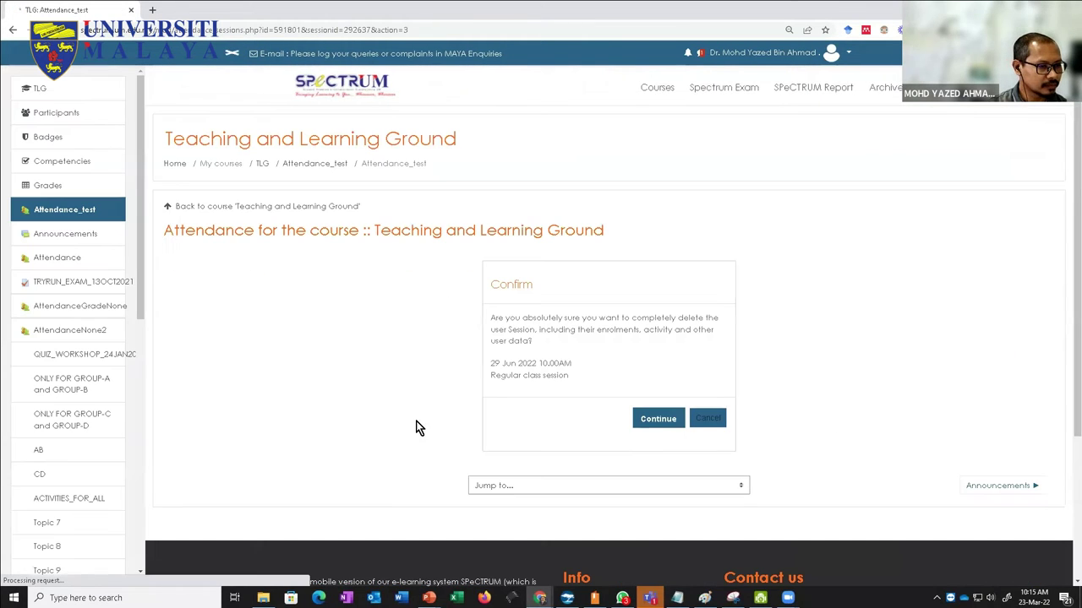
click(658, 419)
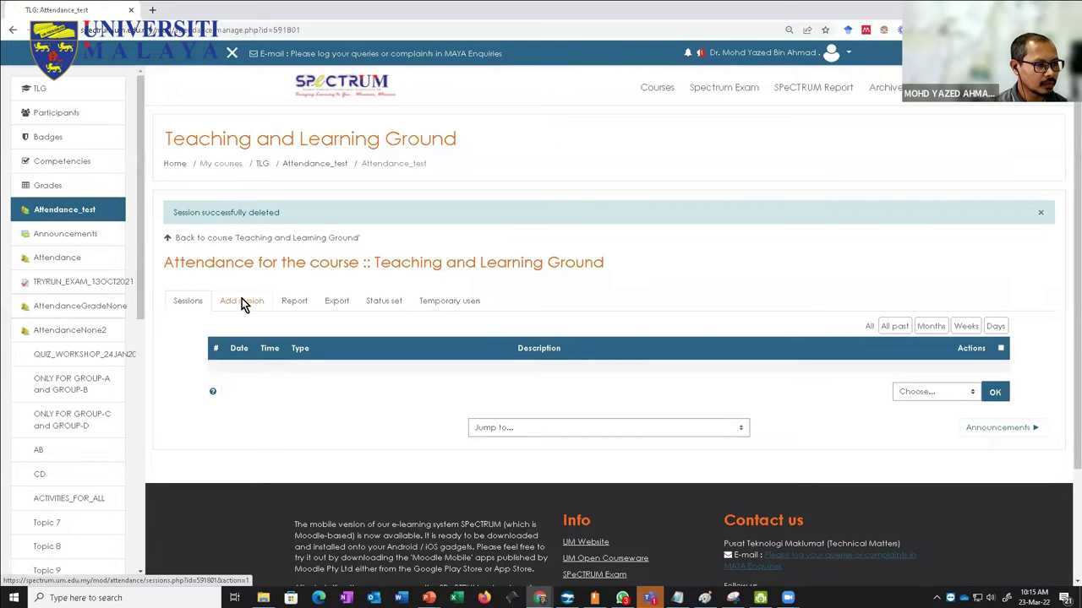
Step: Start a new session running from 10:00 to 12:00
click(242, 301)
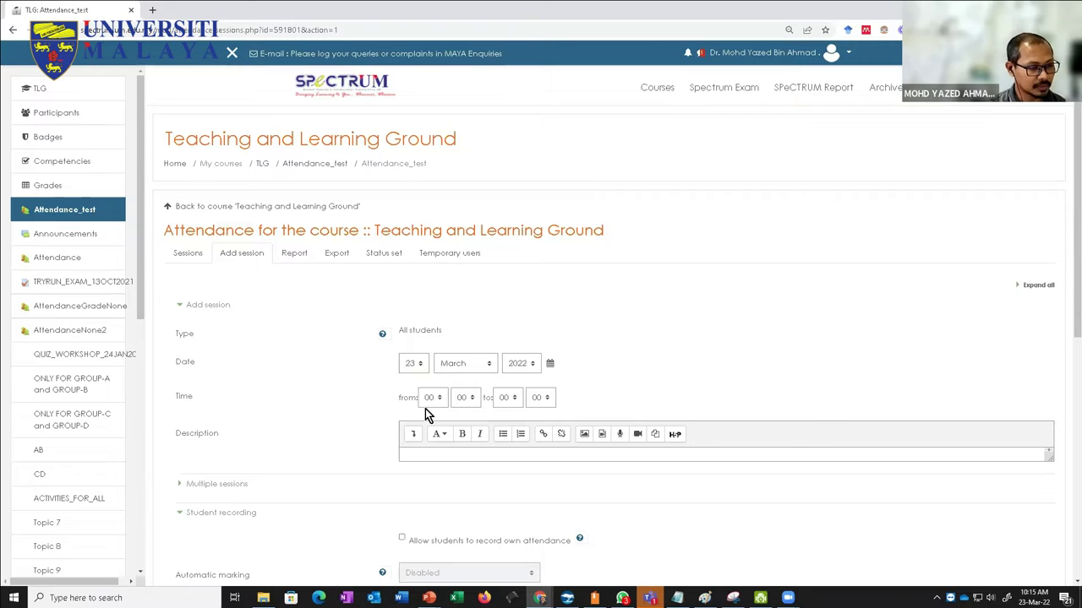
click(429, 398)
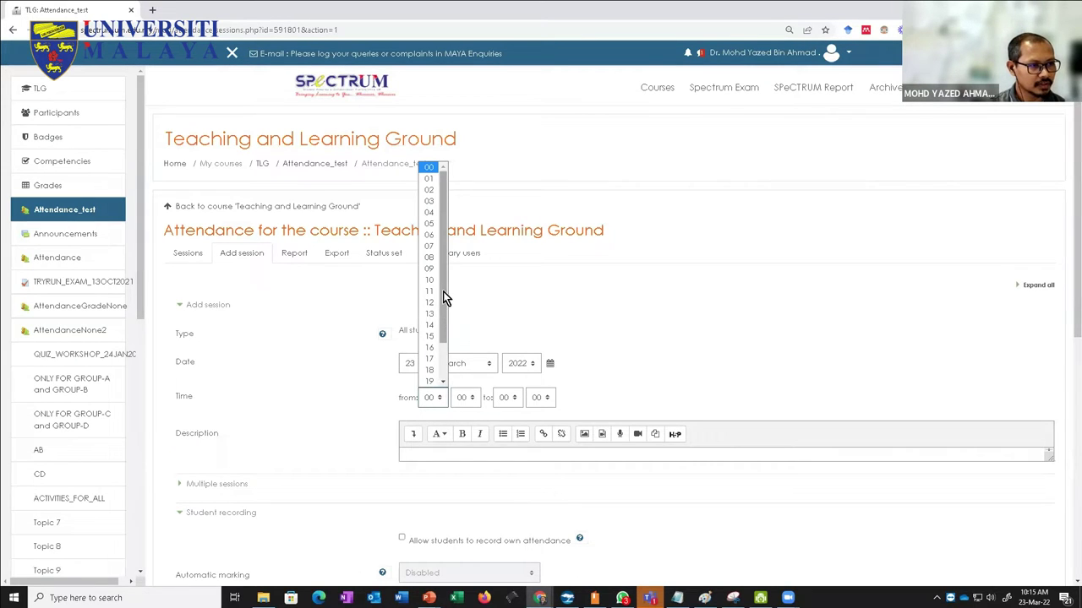
scroll(435, 297, down, 2)
click(376, 420)
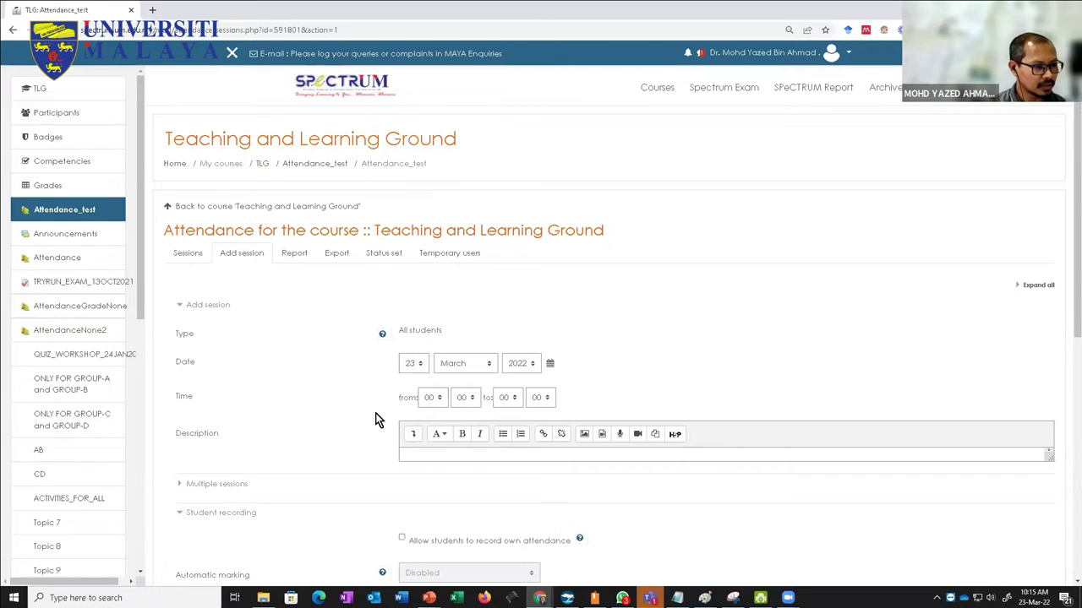
click(426, 397)
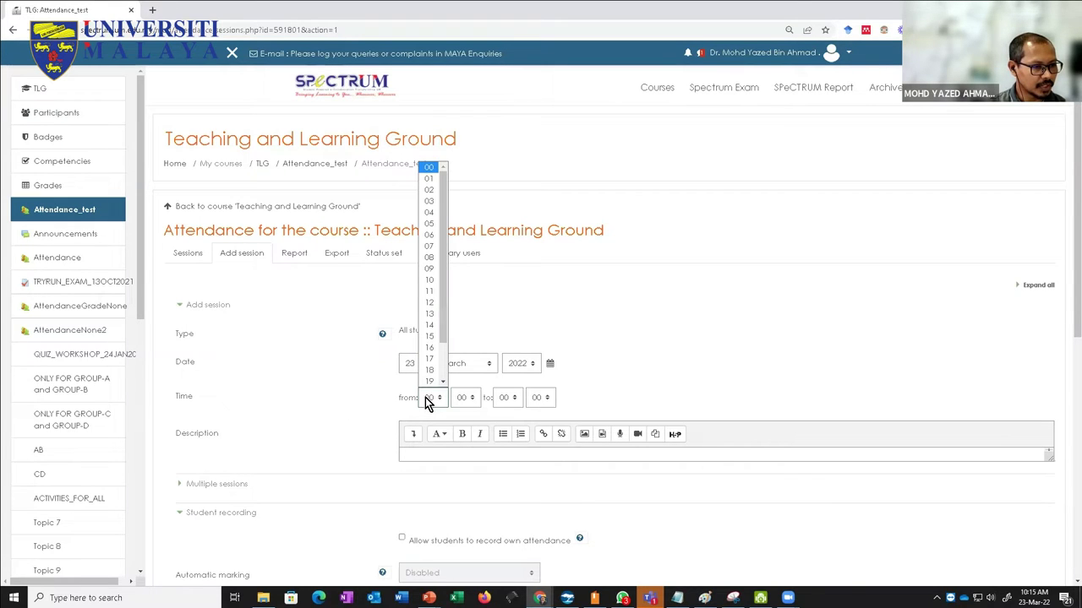
click(429, 279)
click(507, 397)
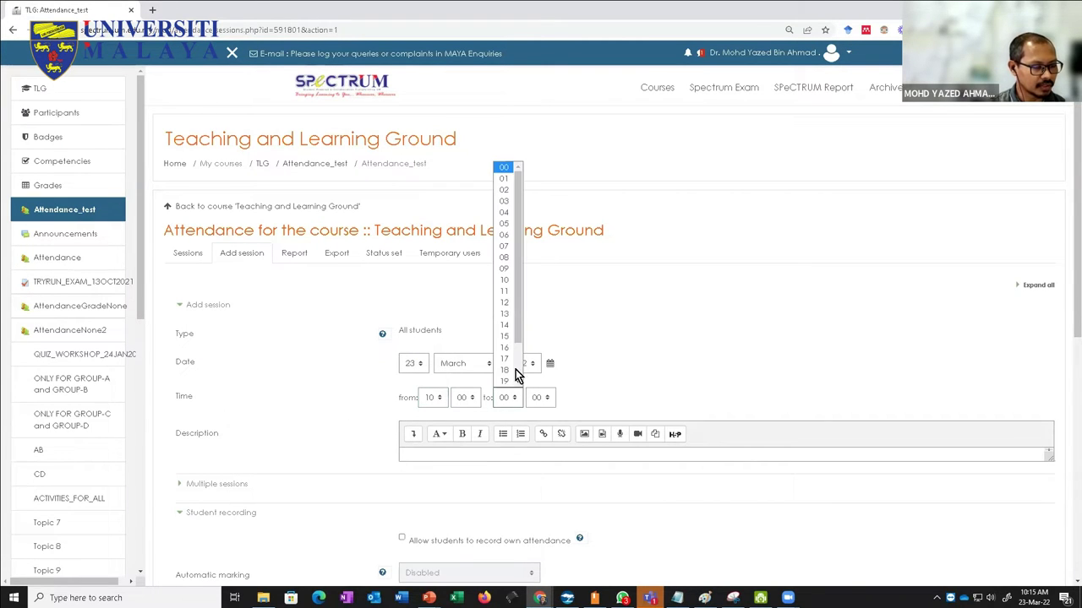
click(505, 303)
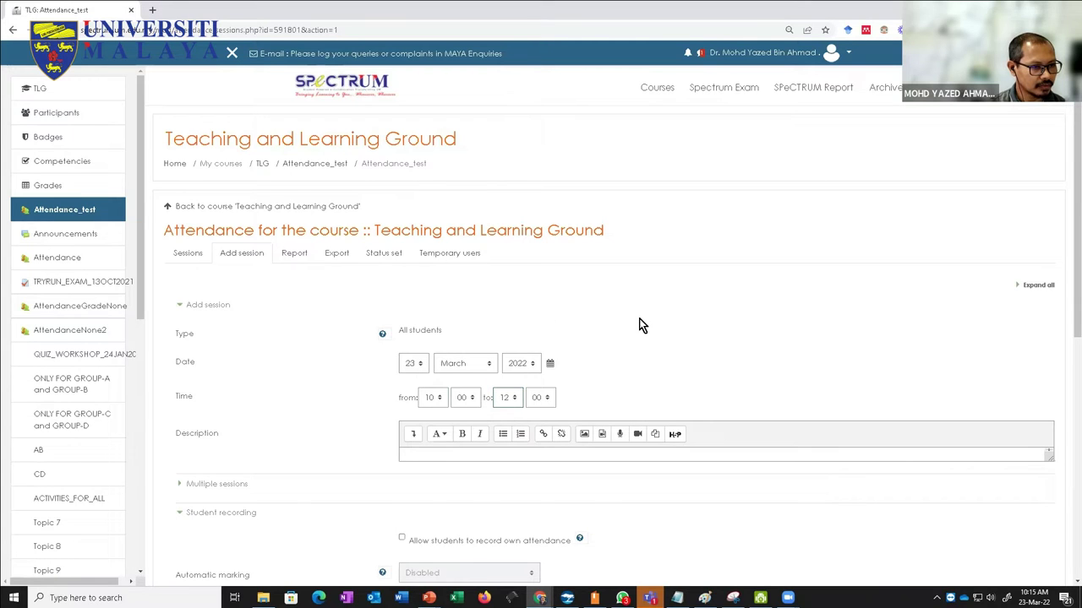
Step: Make the session repeat every Wednesday until 30 June
scroll(577, 403, down, 2)
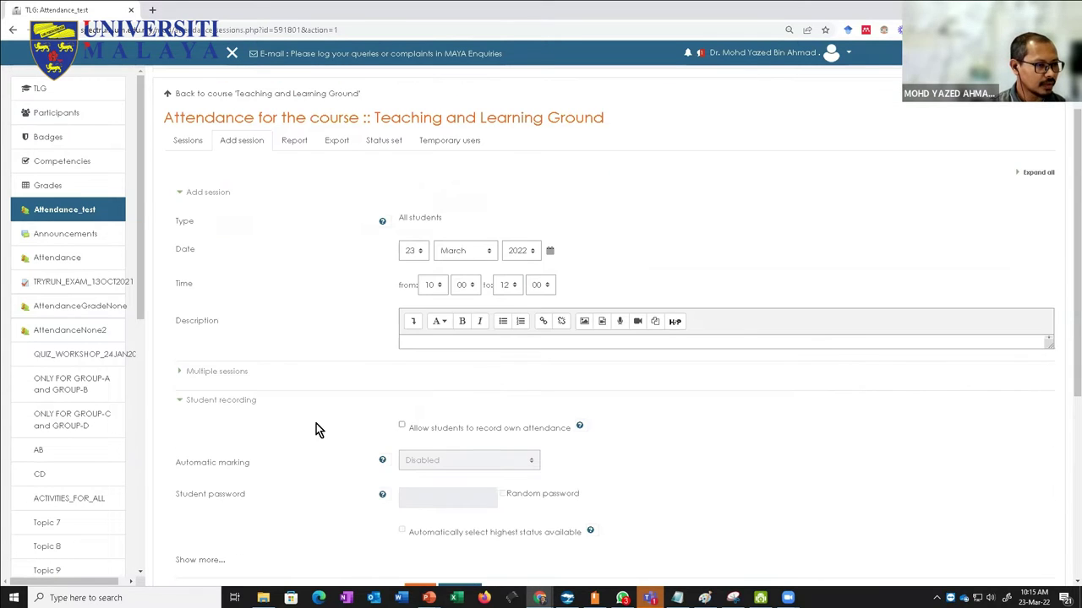
click(180, 374)
click(402, 397)
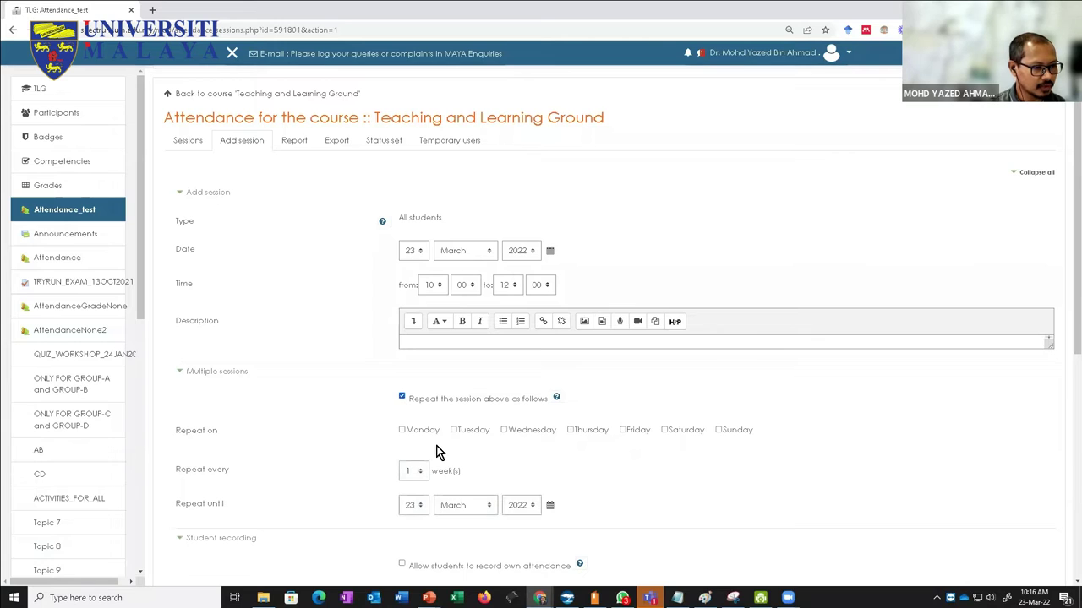
click(505, 430)
scroll(530, 459, down, 2)
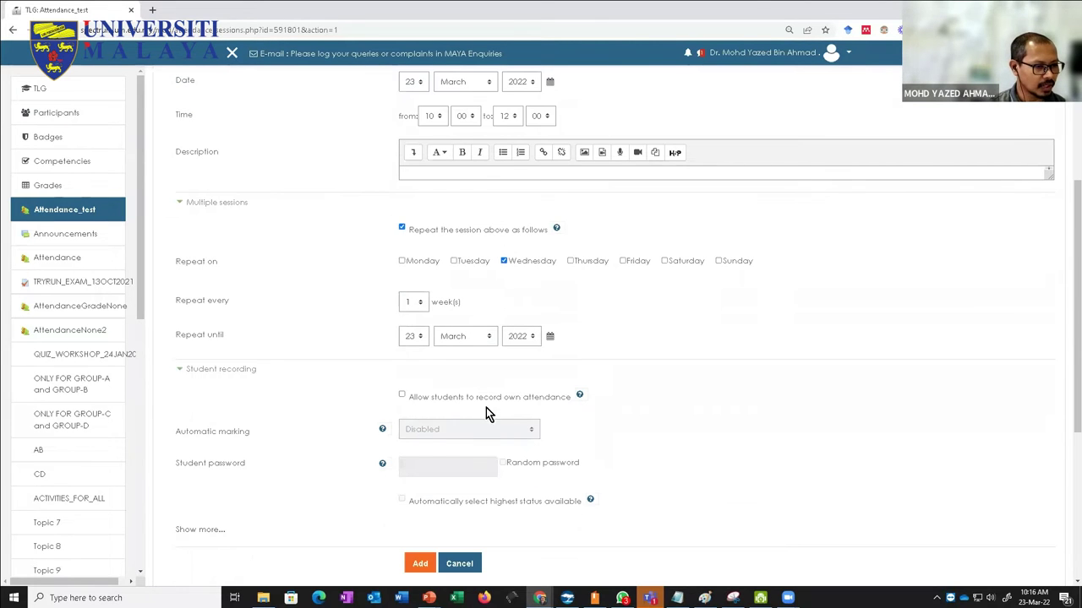
click(455, 337)
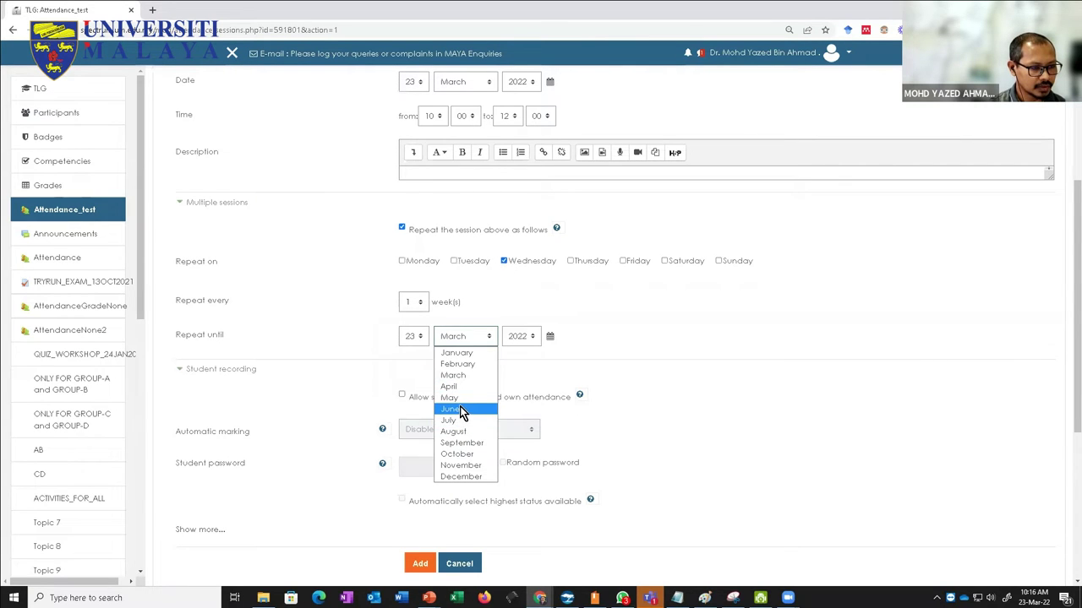
click(462, 412)
click(412, 337)
scroll(414, 540, down, 3)
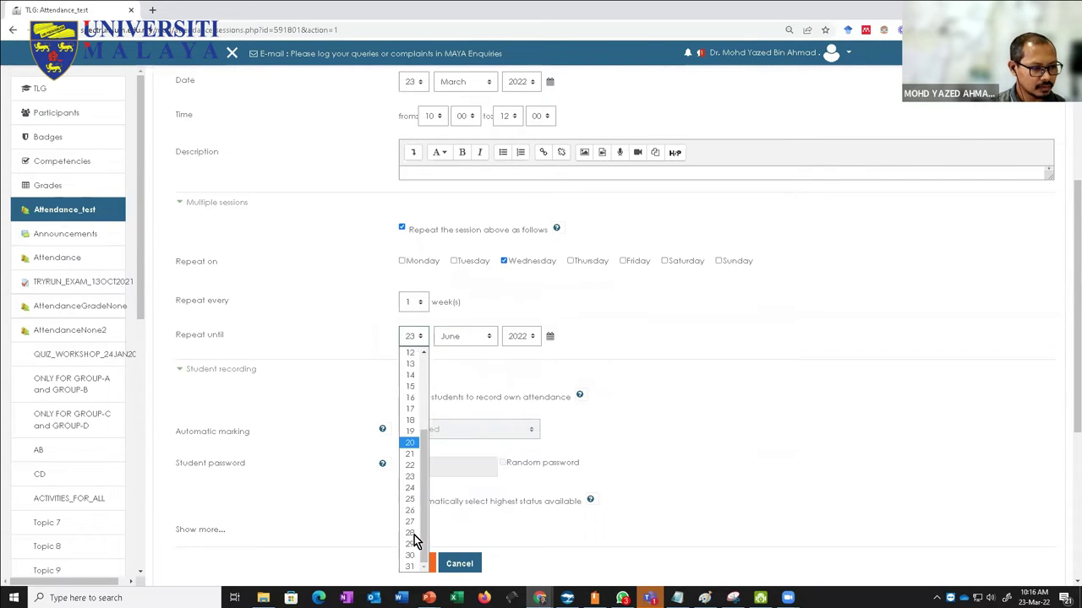
click(412, 556)
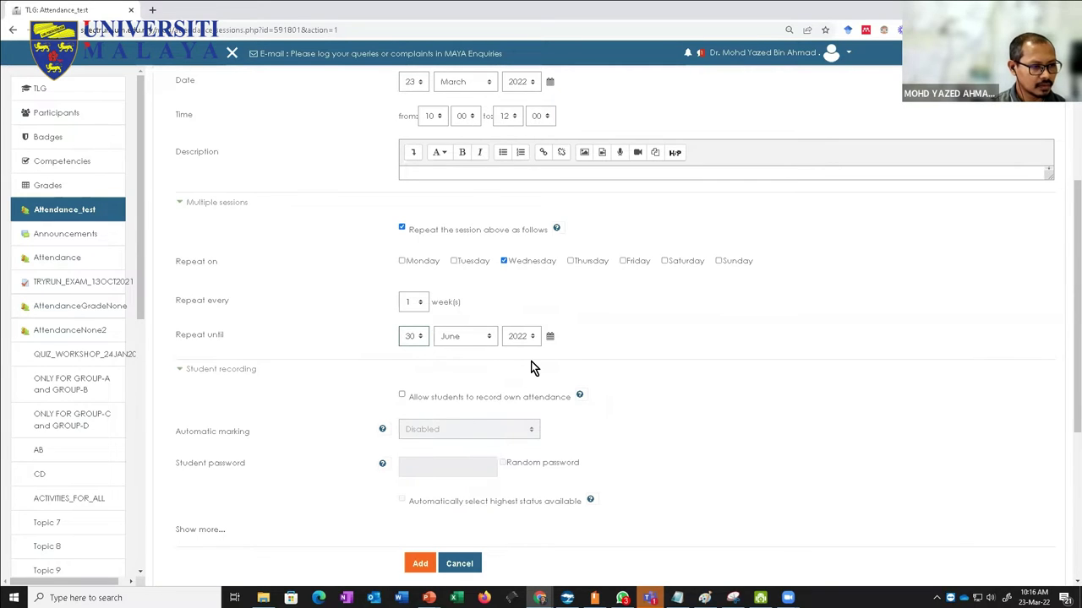
Step: Allow students to record their own attendance and add the sessions
scroll(473, 457, down, 1)
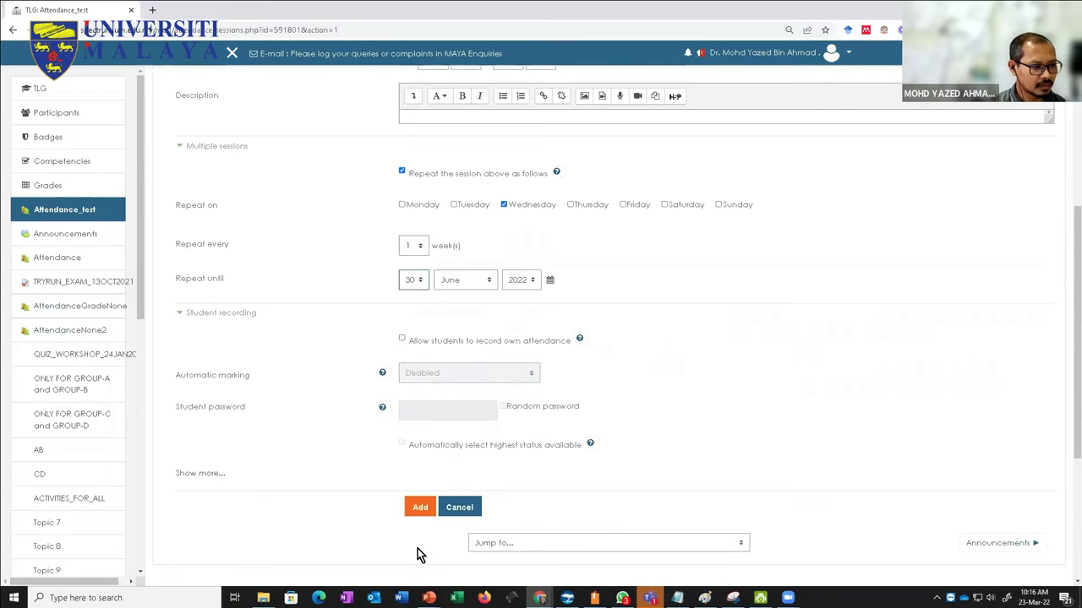
click(403, 339)
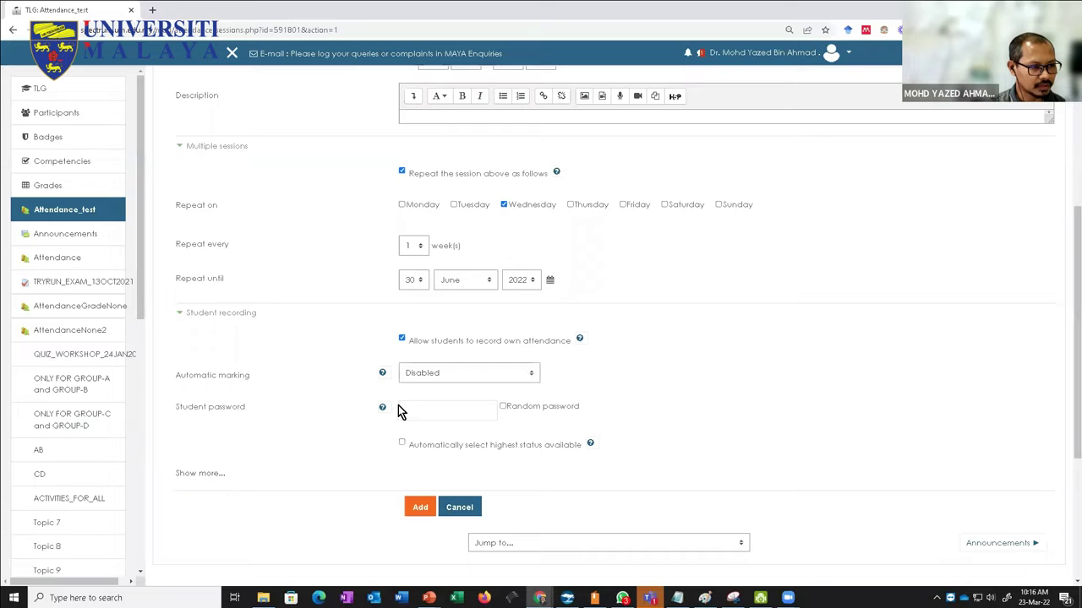
click(418, 509)
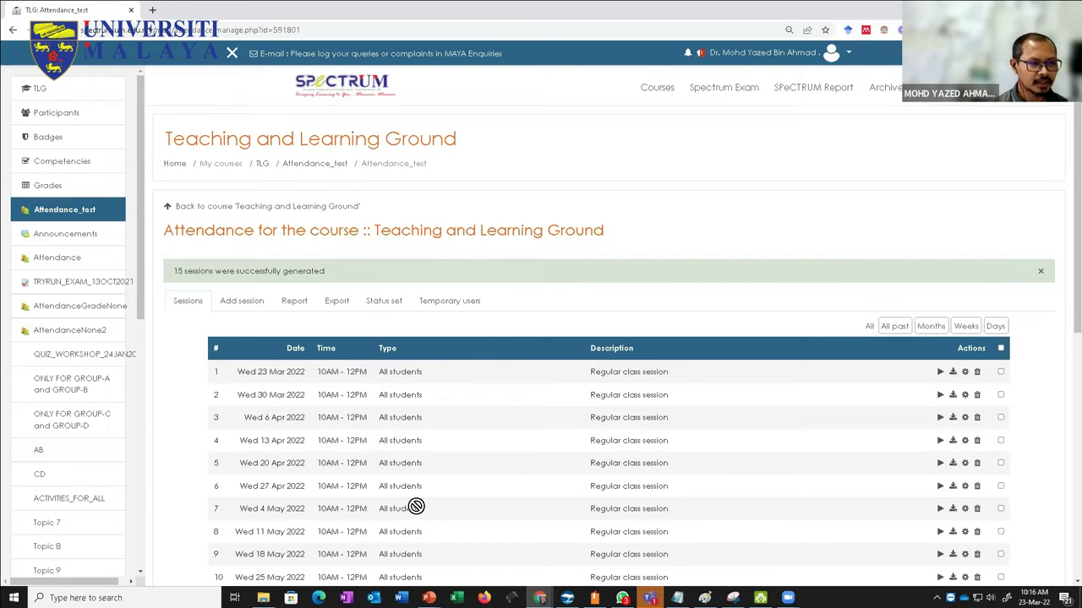
Step: Review the 15 Wednesday sessions, then open the Add session form
scroll(430, 495, down, 4)
scroll(429, 495, up, 2)
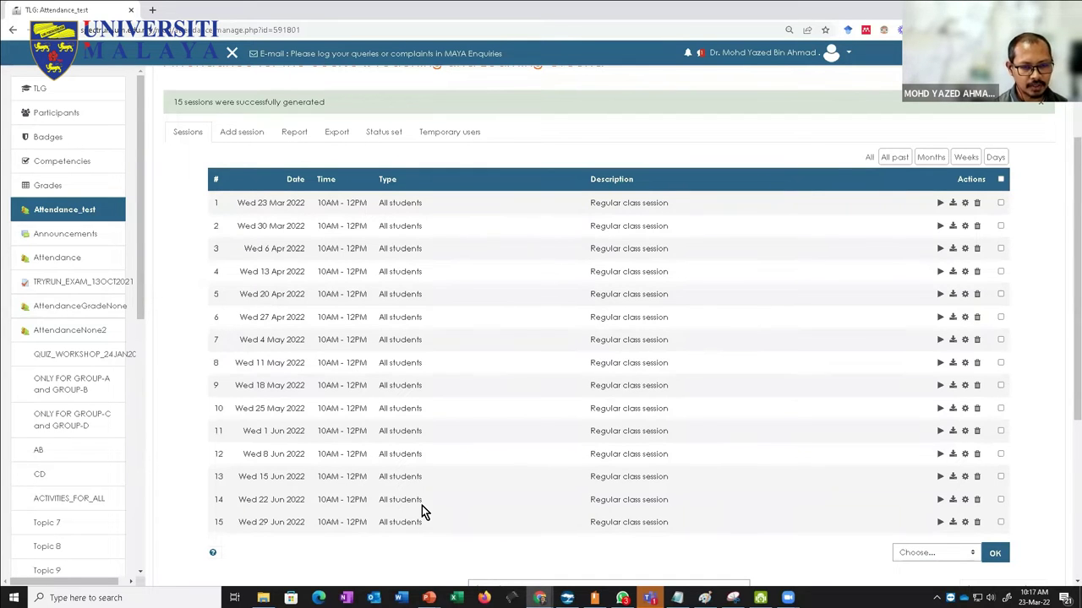
scroll(422, 506, up, 2)
click(239, 245)
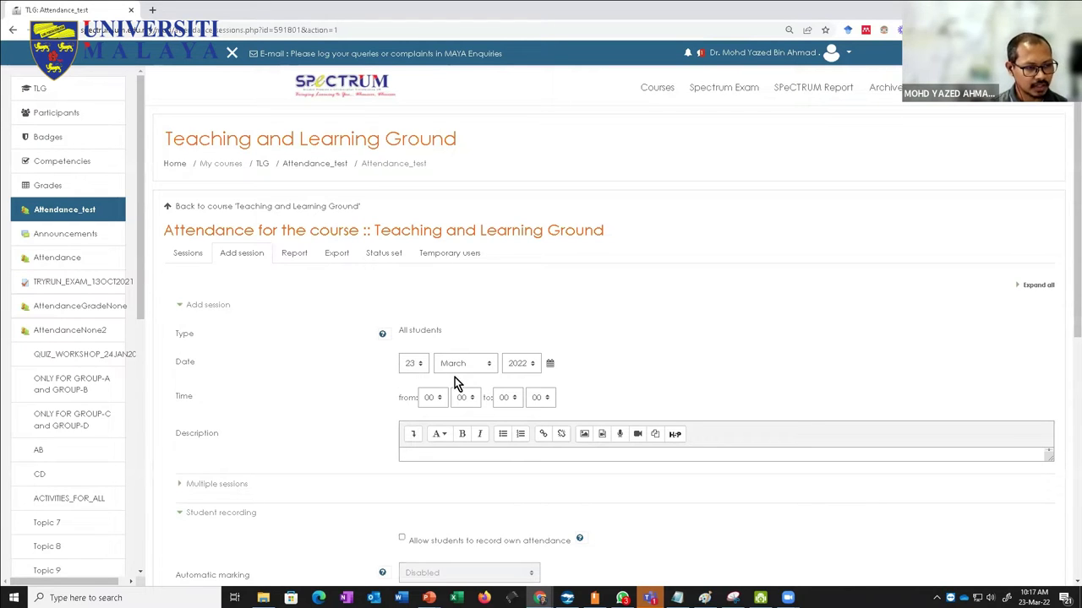
Step: Set the session date to 25 March 2022, from 15:00 to 16:00
click(1032, 598)
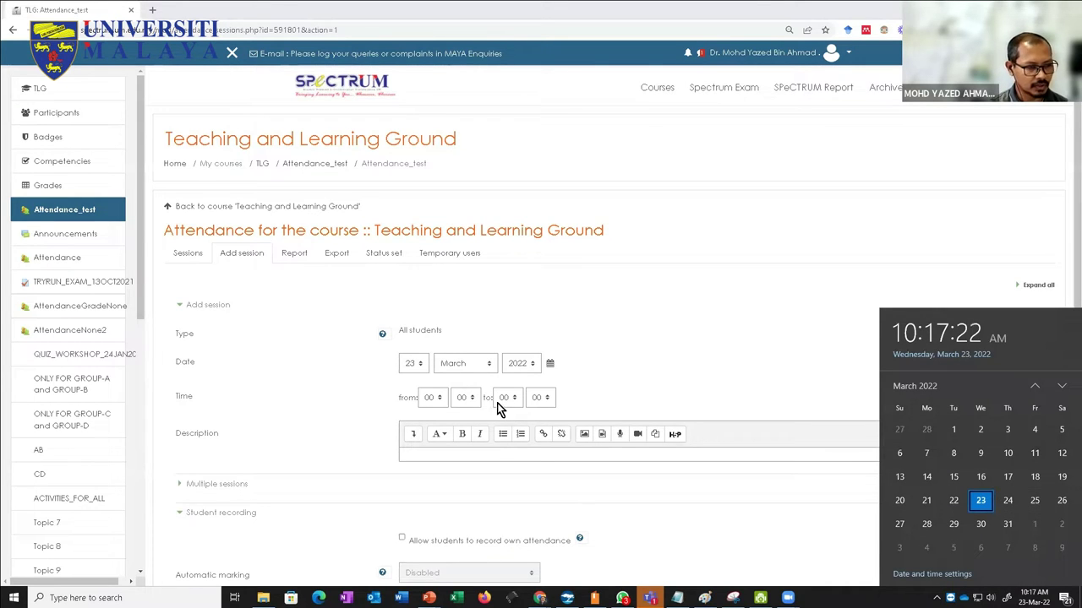
click(414, 365)
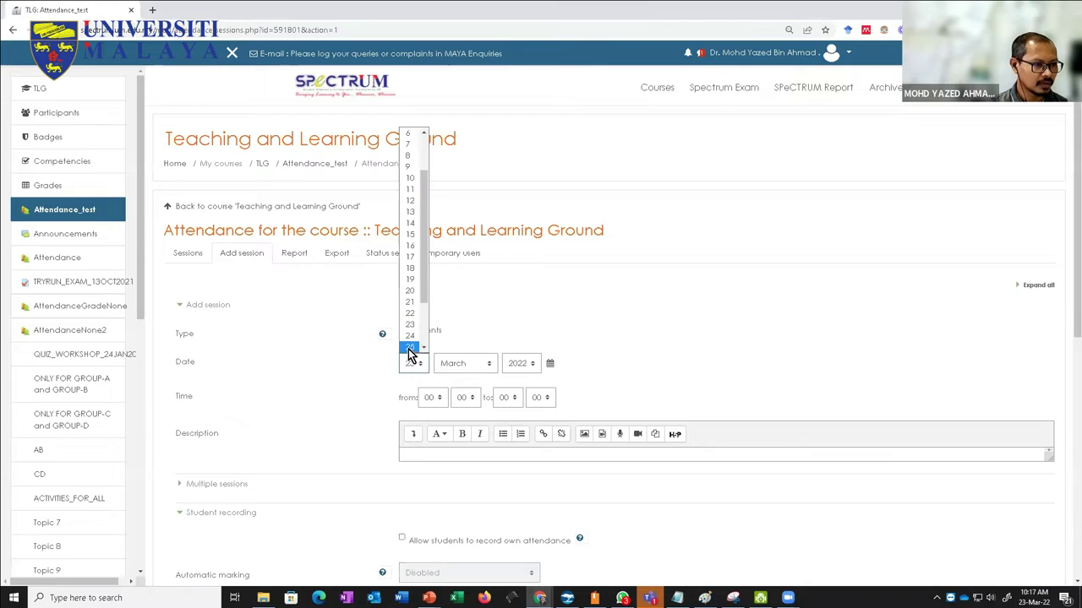
click(410, 353)
click(457, 369)
click(411, 420)
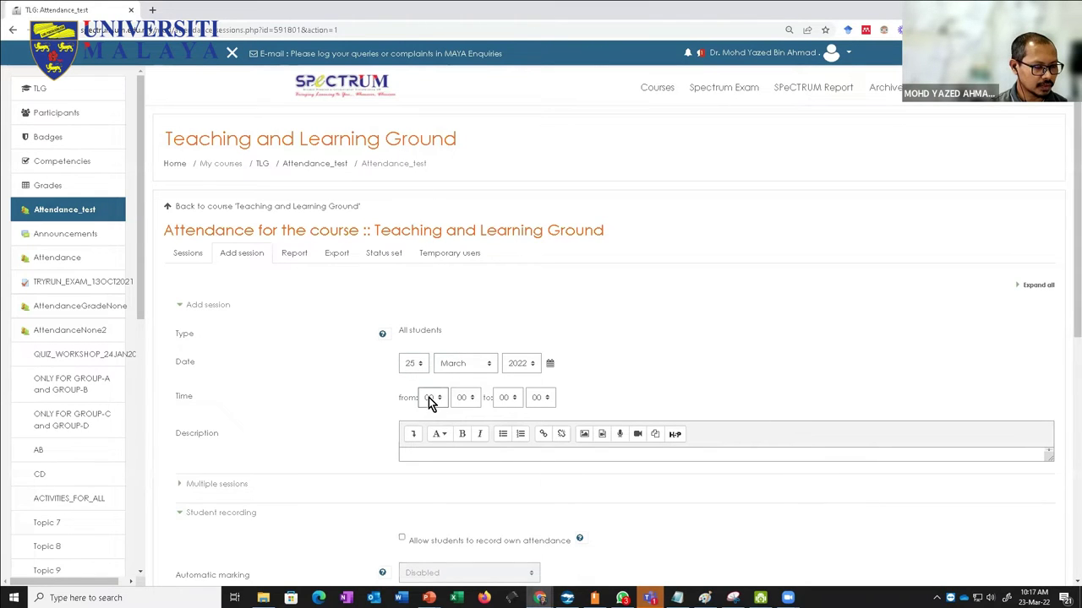
click(429, 397)
scroll(441, 365, down, 2)
scroll(446, 351, up, 2)
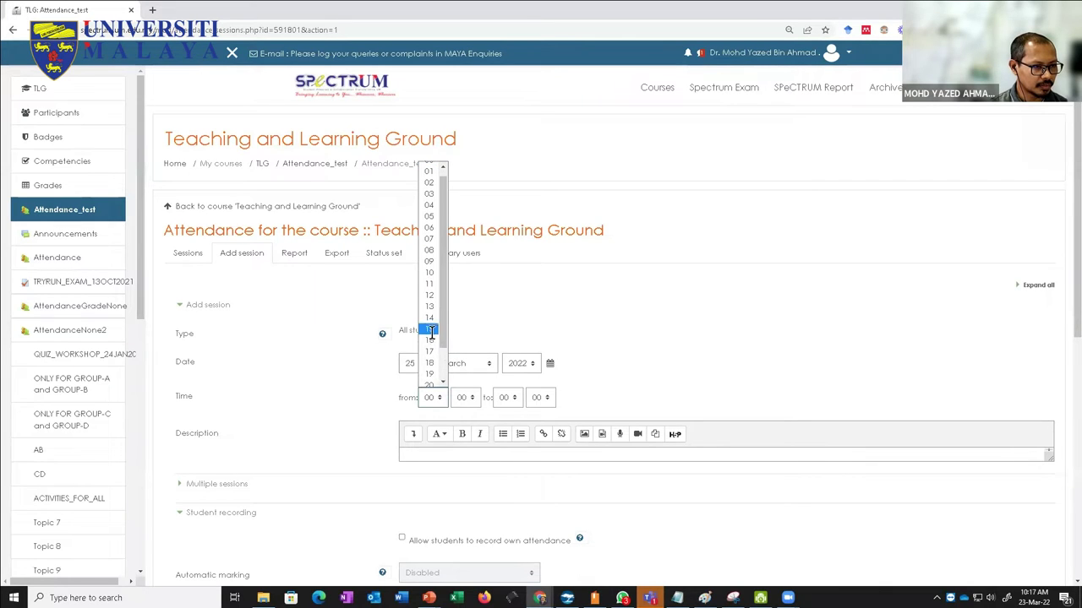
click(431, 331)
click(507, 397)
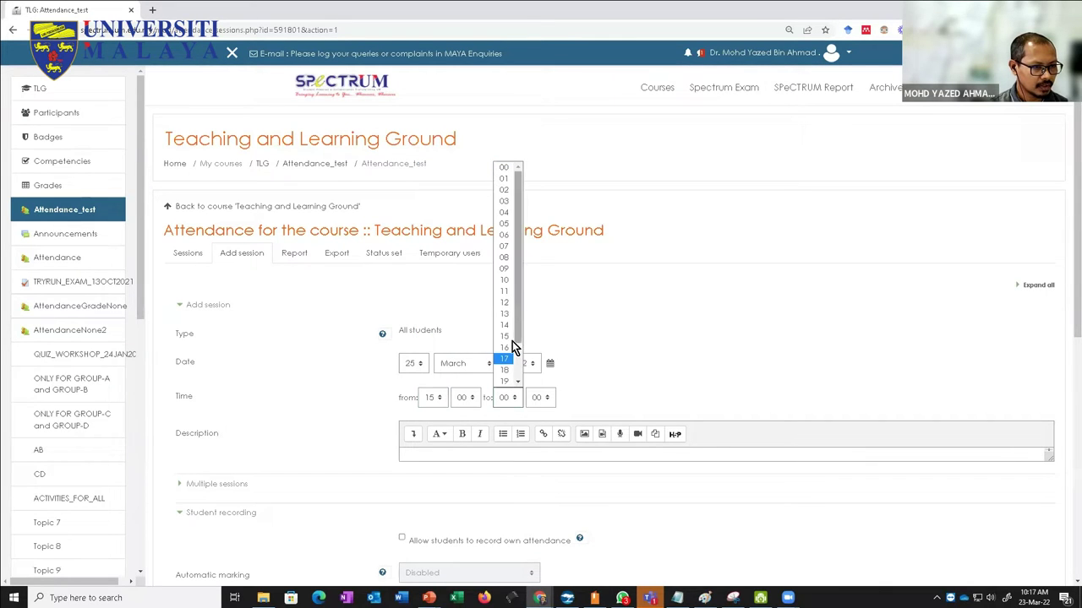
click(507, 348)
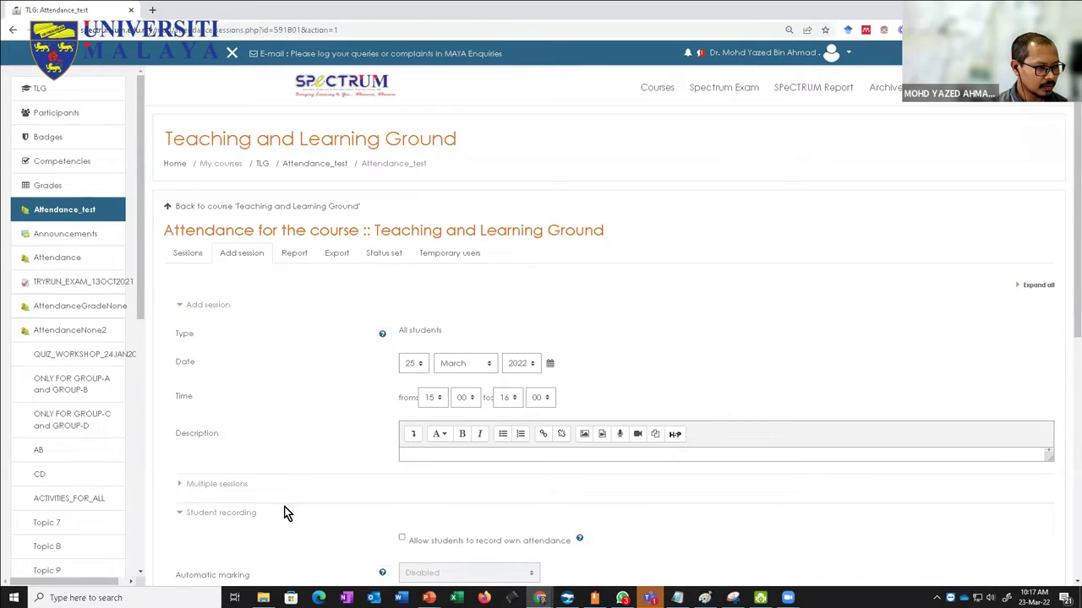
Step: Repeat the session every Friday until 30 June 2022 and add it
scroll(288, 512, down, 2)
click(180, 371)
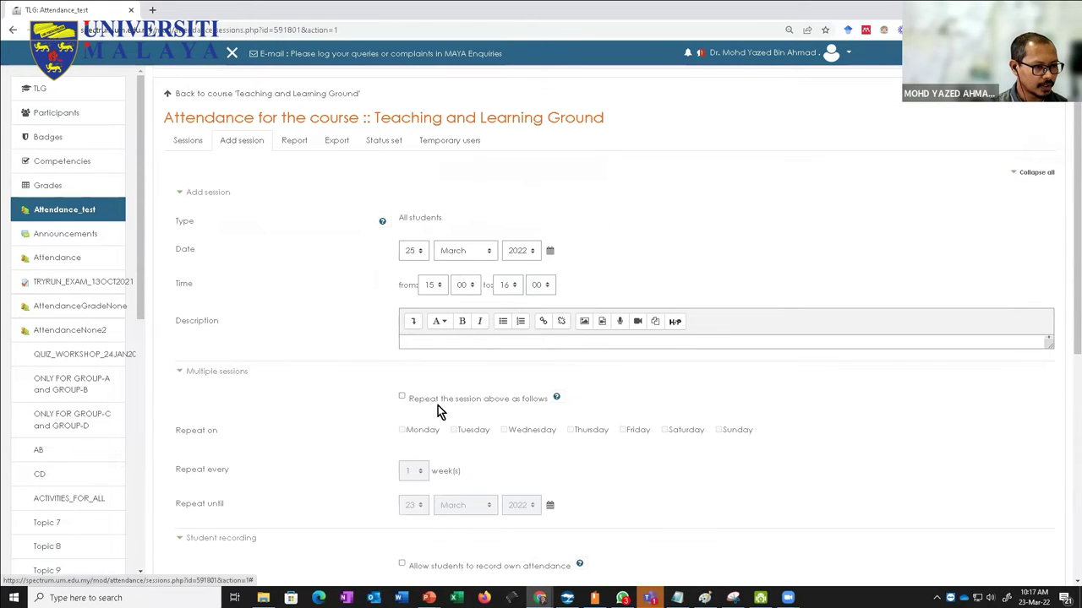
click(402, 396)
click(623, 430)
click(480, 505)
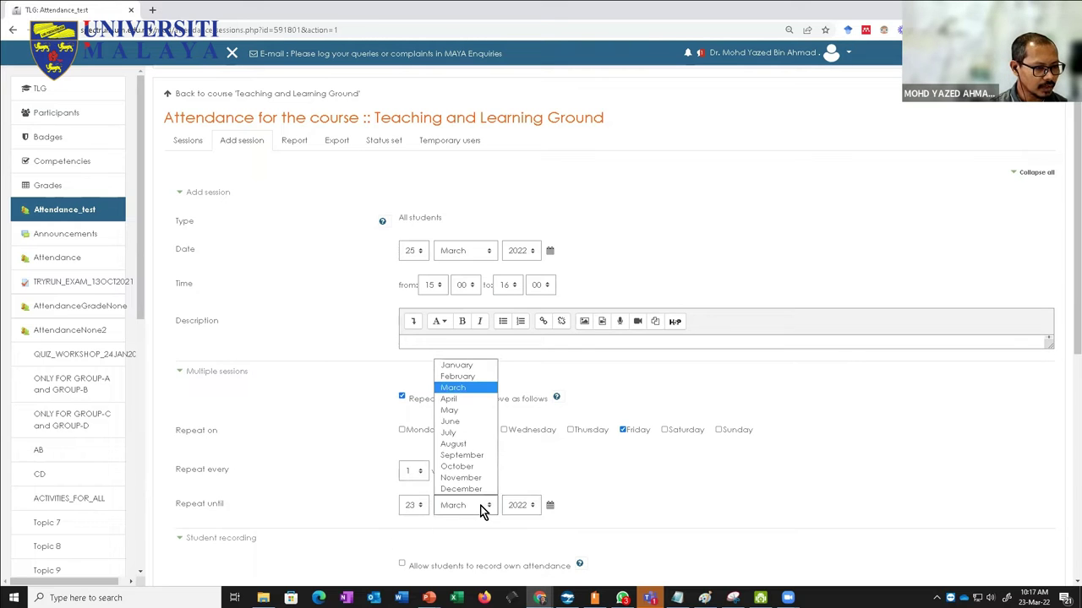
click(463, 422)
click(412, 505)
click(413, 476)
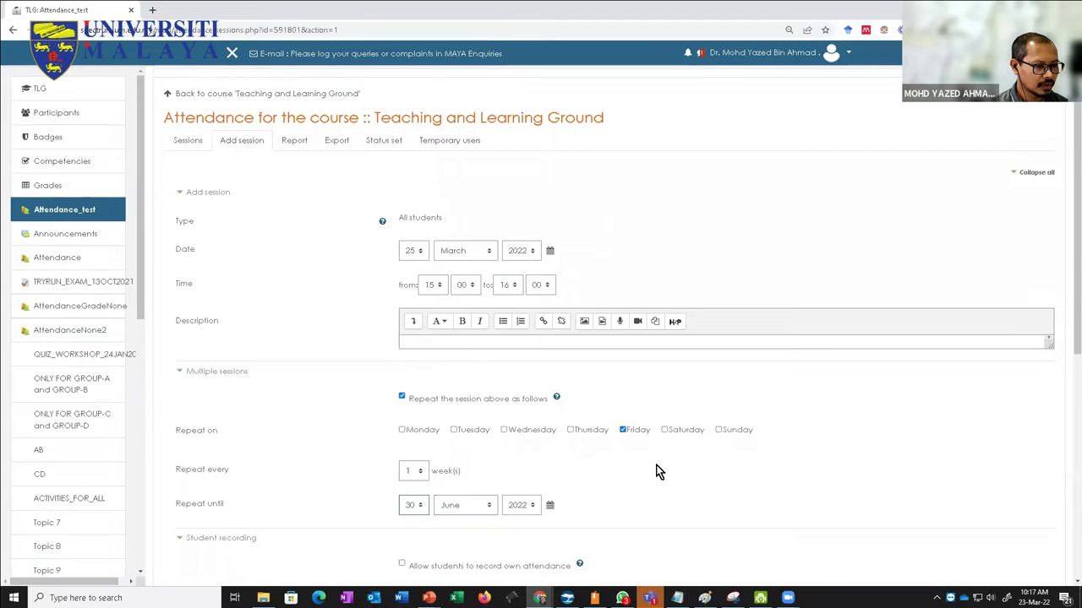
scroll(656, 490, down, 5)
click(420, 338)
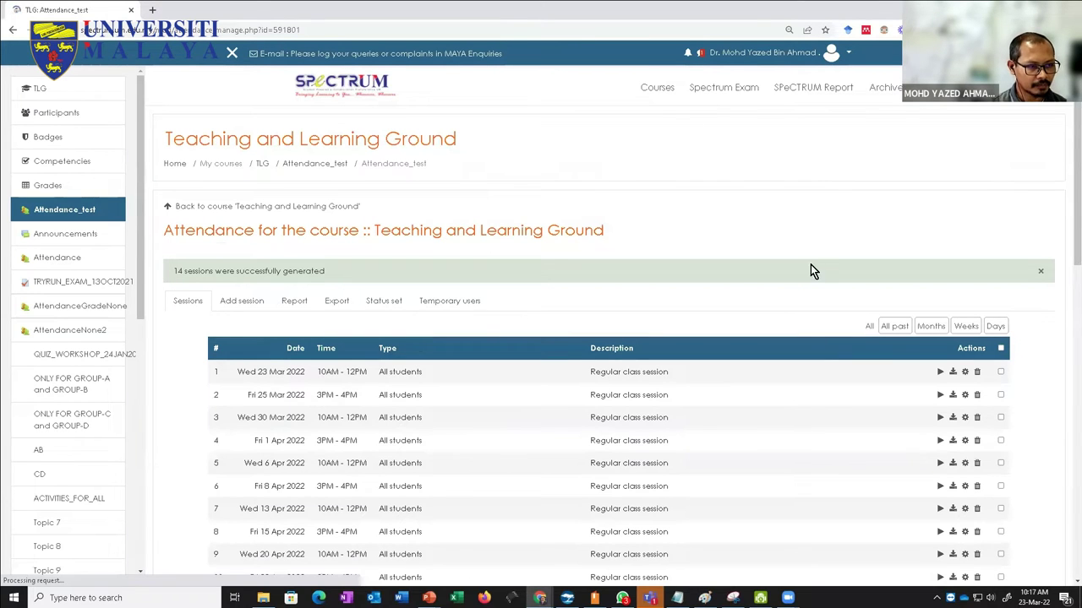
Step: Check that Friday and Wednesday sessions alternate, then return to the TLG course page
scroll(1067, 256, down, 3)
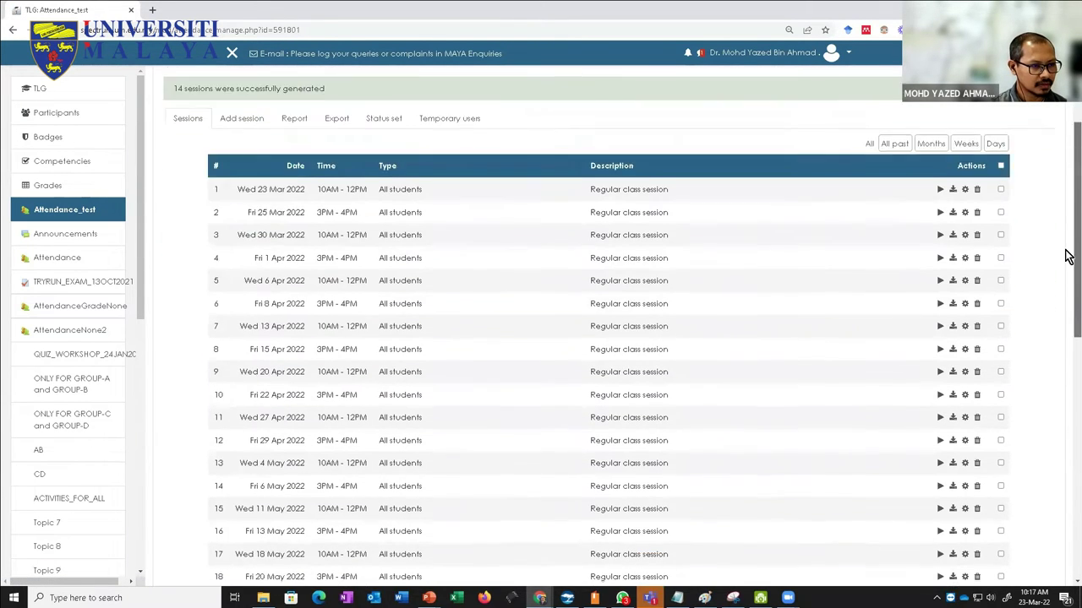
scroll(1068, 256, down, 5)
scroll(1070, 217, up, 4)
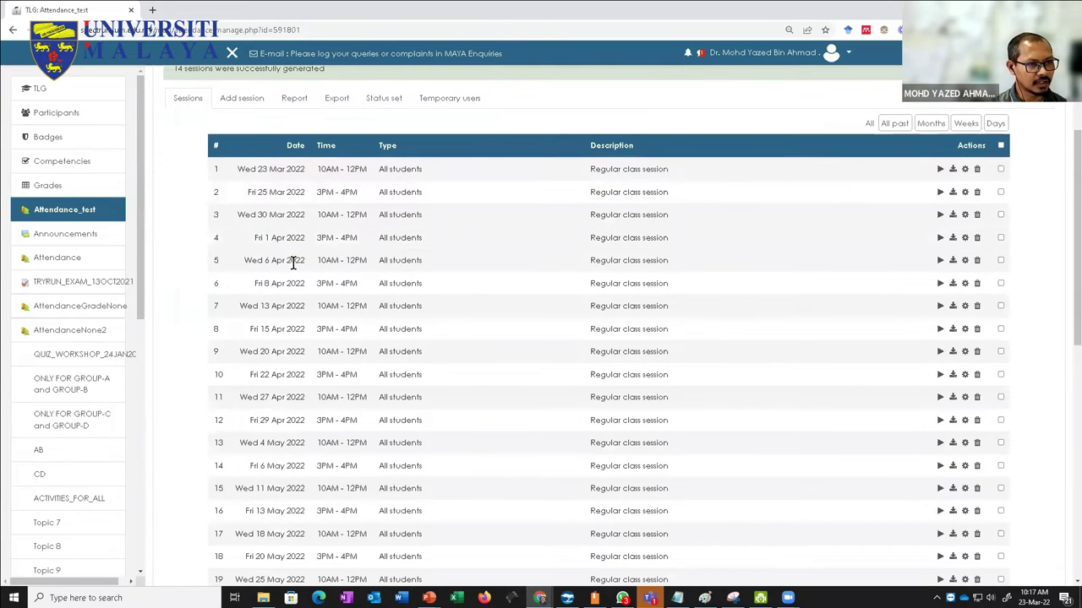
scroll(333, 302, up, 3)
click(311, 165)
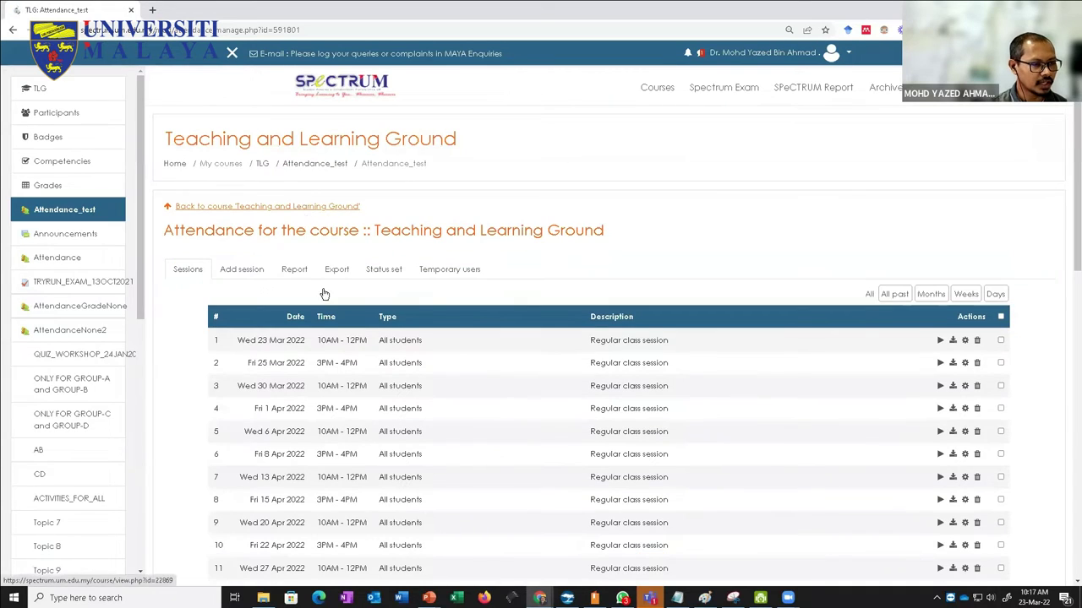
click(262, 165)
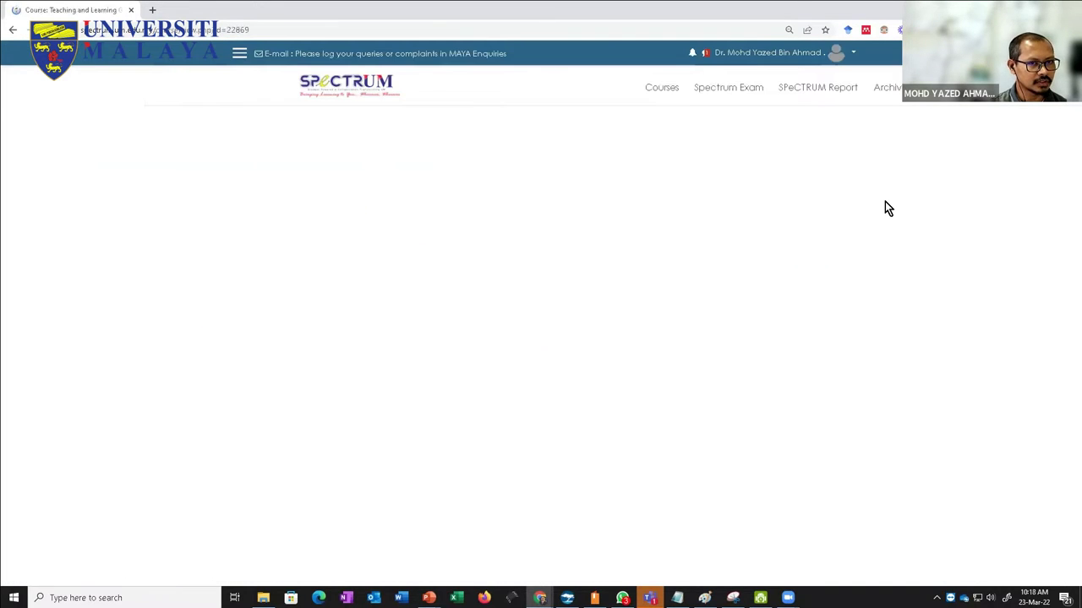
Step: Switch your role to Student for the TLG course
click(847, 55)
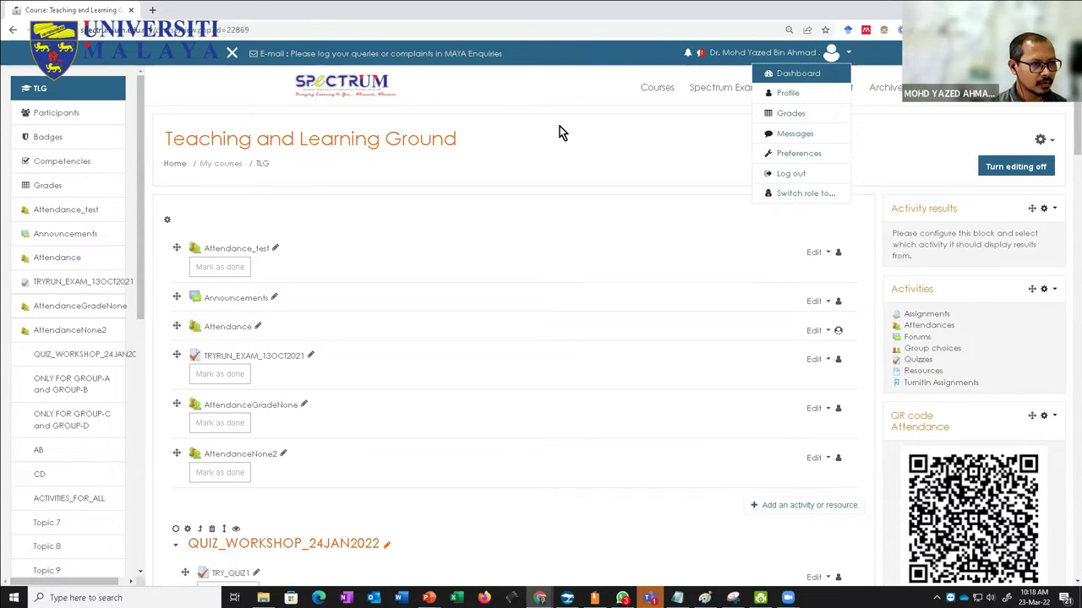
click(651, 136)
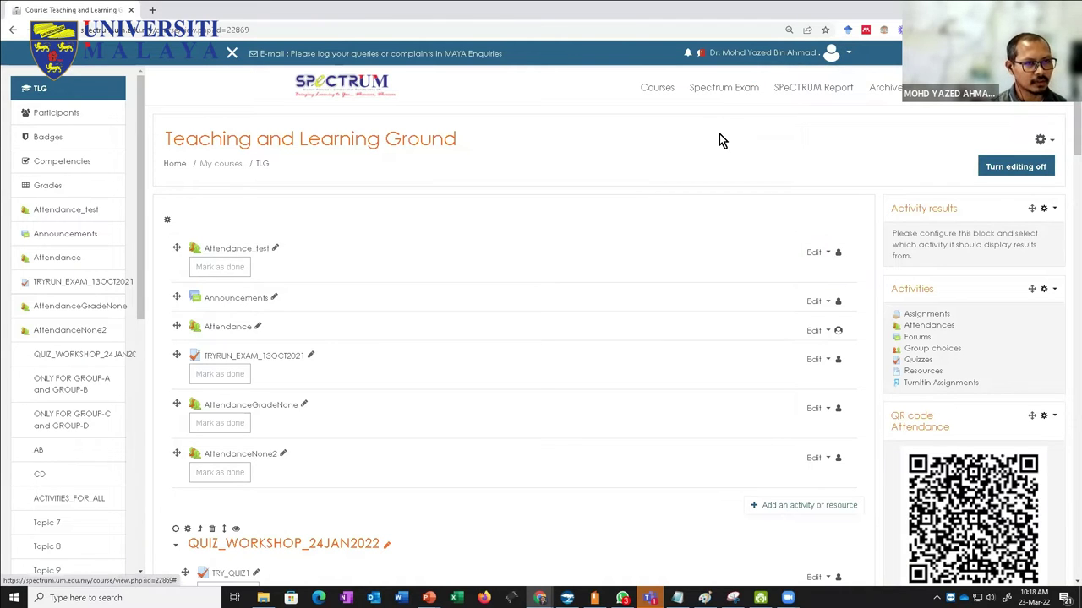
click(851, 56)
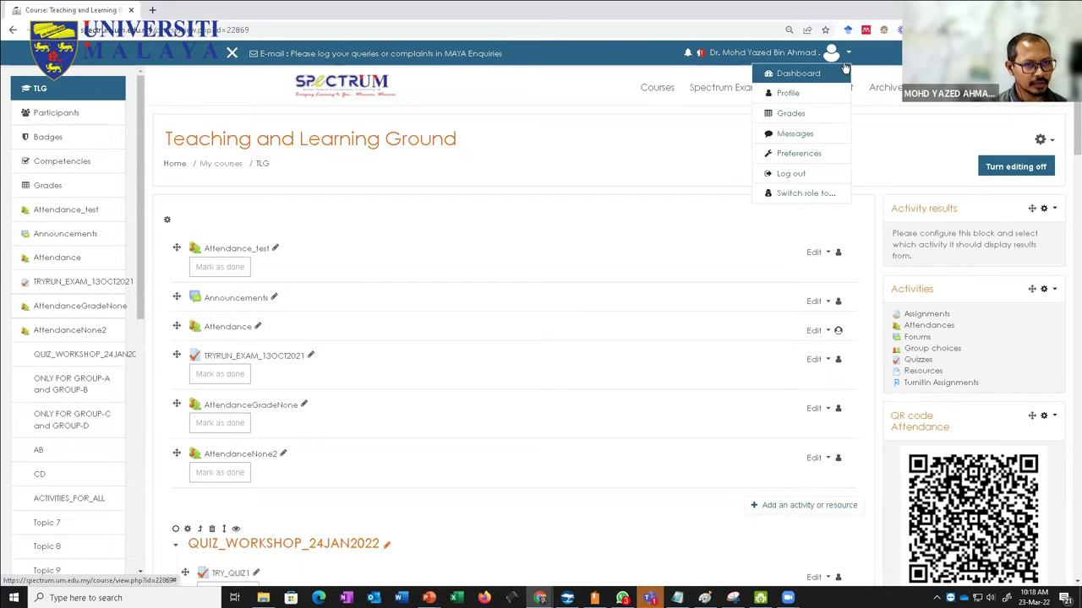
click(808, 196)
click(193, 335)
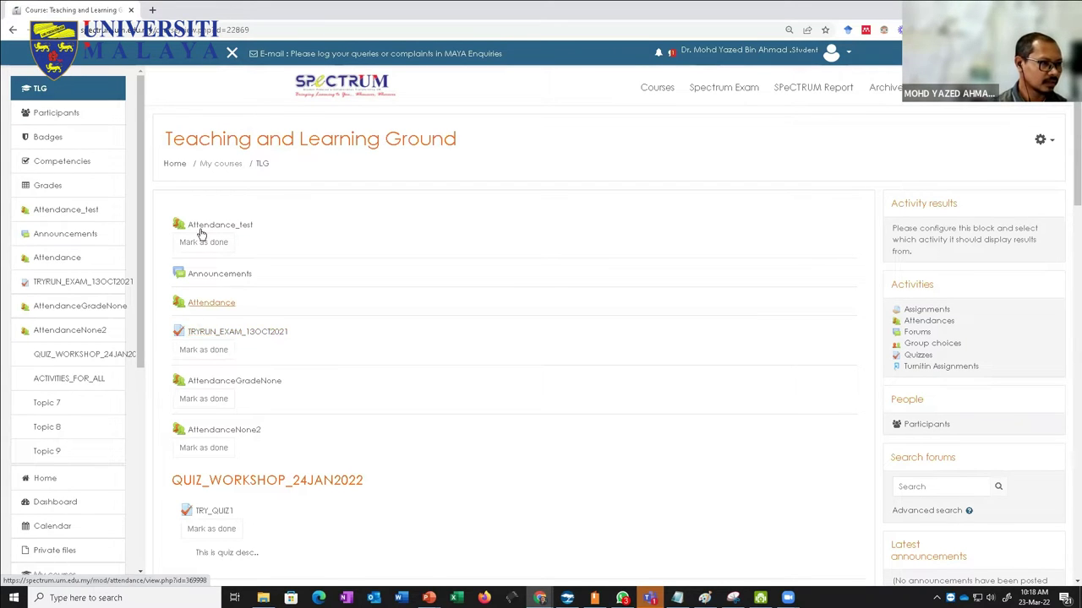
Step: In Attendance_test, submit Present for the Wed 23 Mar 2022 session
click(327, 221)
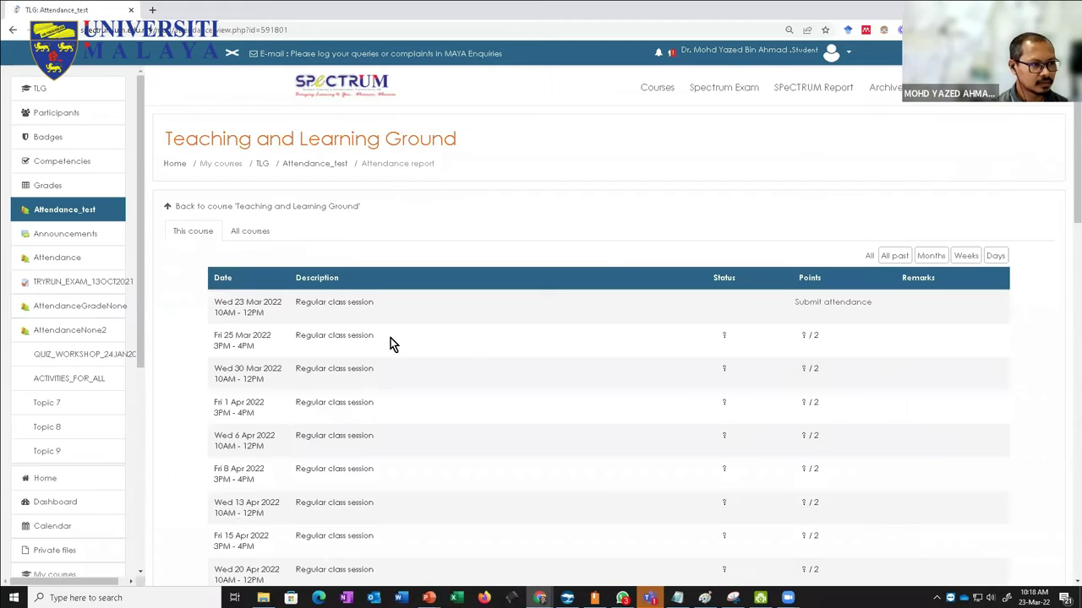
scroll(469, 342, down, 3)
scroll(471, 352, down, 3)
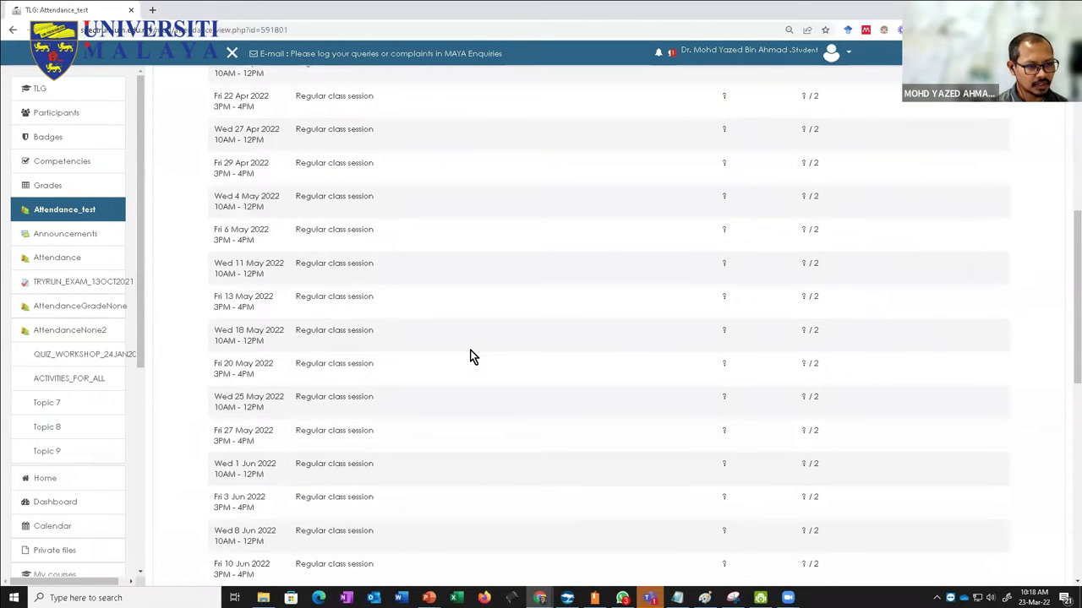
scroll(471, 351, down, 5)
scroll(470, 350, up, 8)
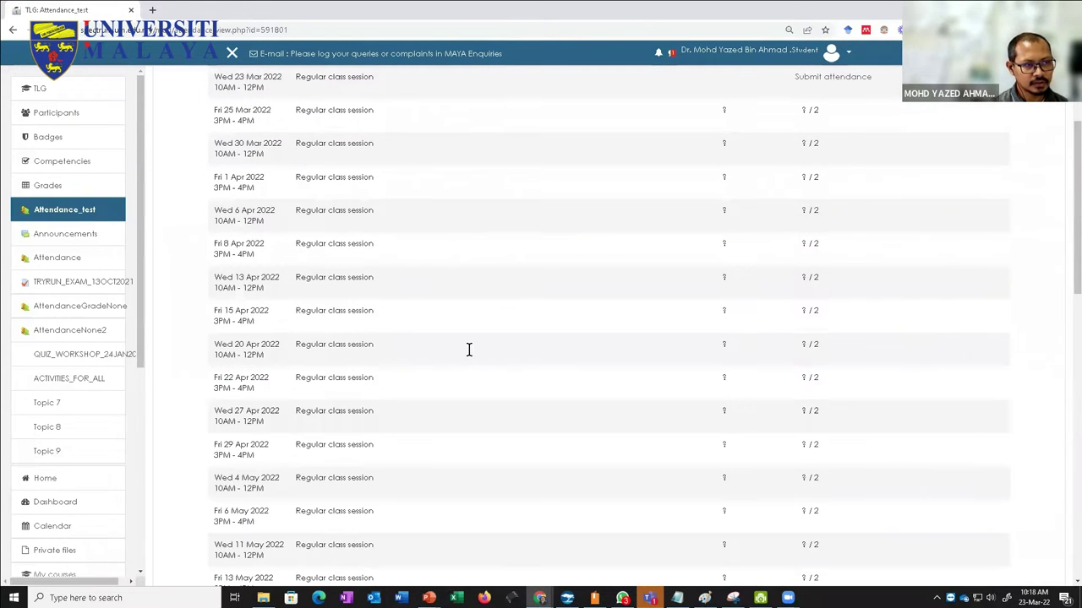
scroll(333, 157, up, 1)
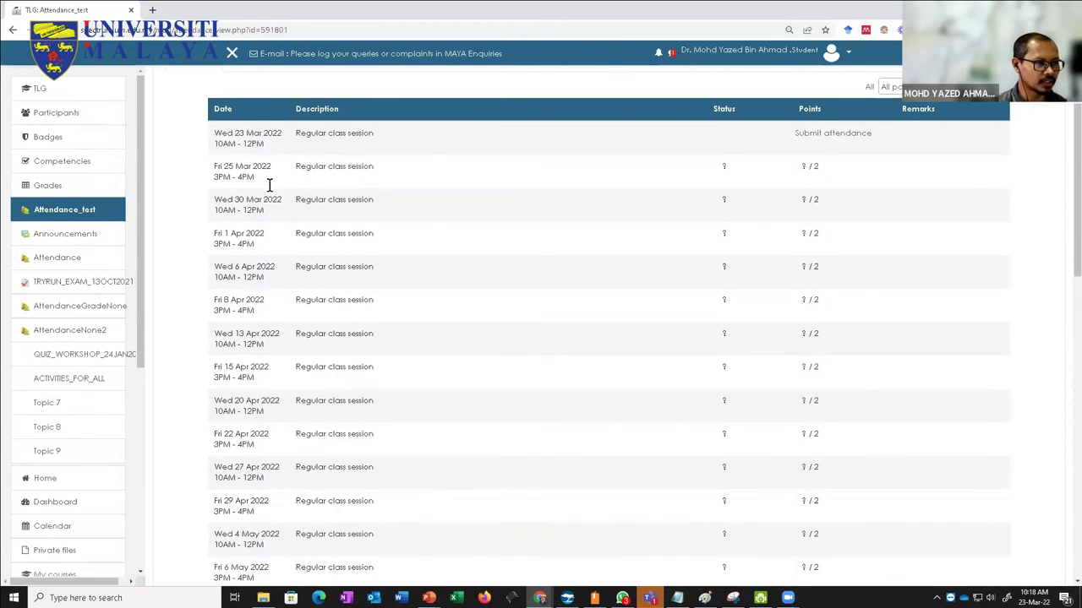
click(819, 135)
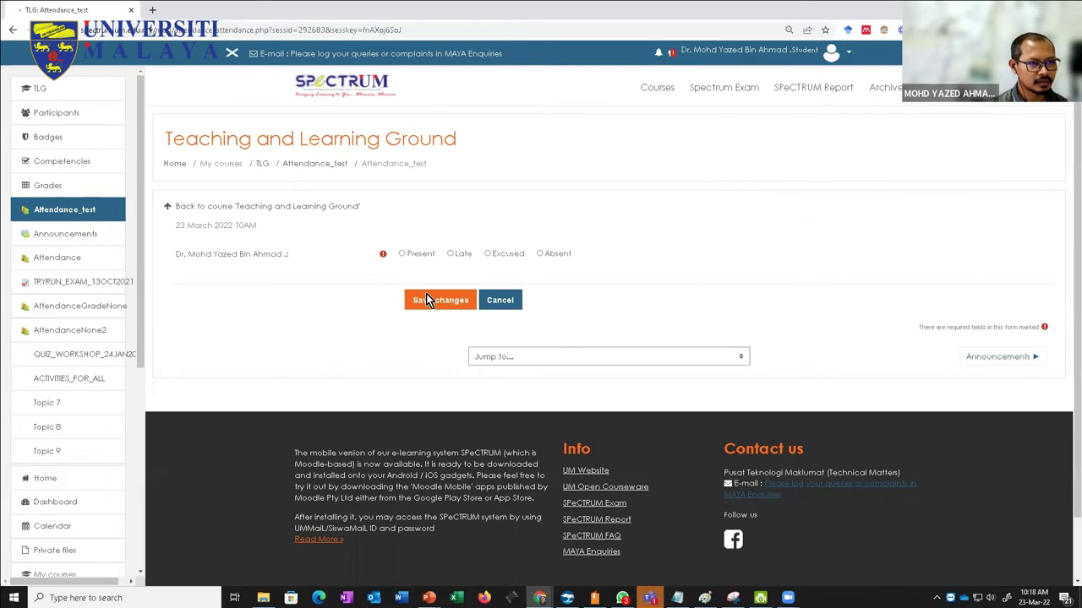
click(401, 254)
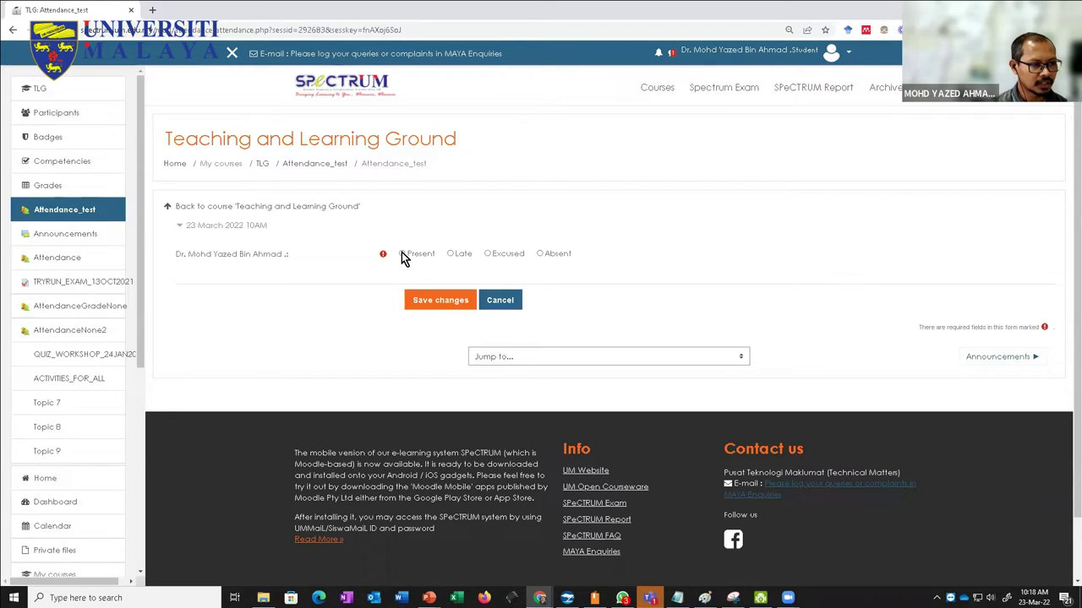
click(426, 304)
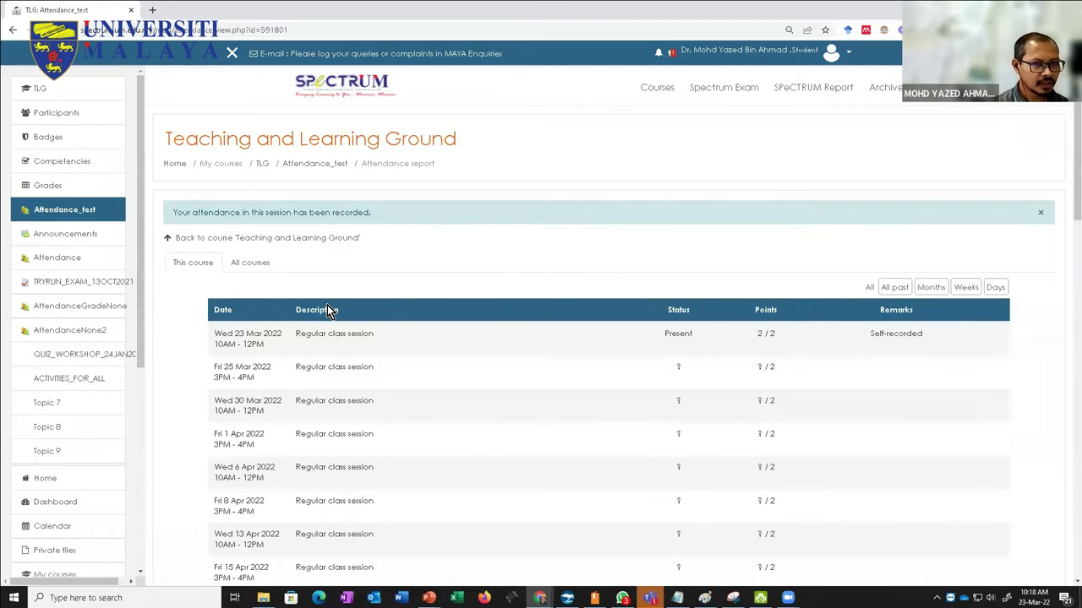
Step: Review the attendance report, then return to the TLG course page
scroll(329, 311, down, 10)
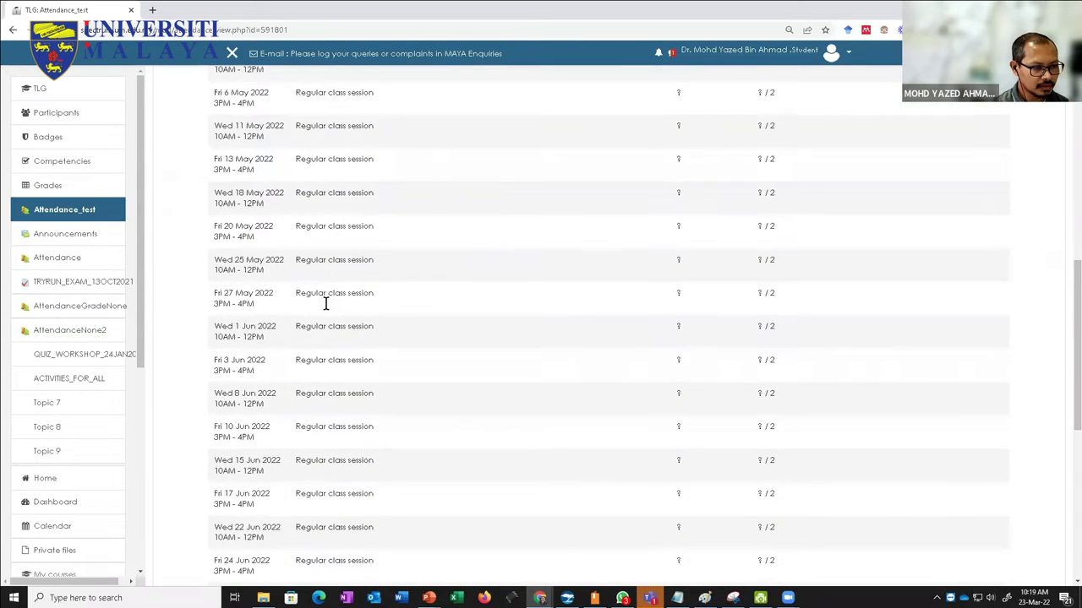
scroll(327, 304, up, 10)
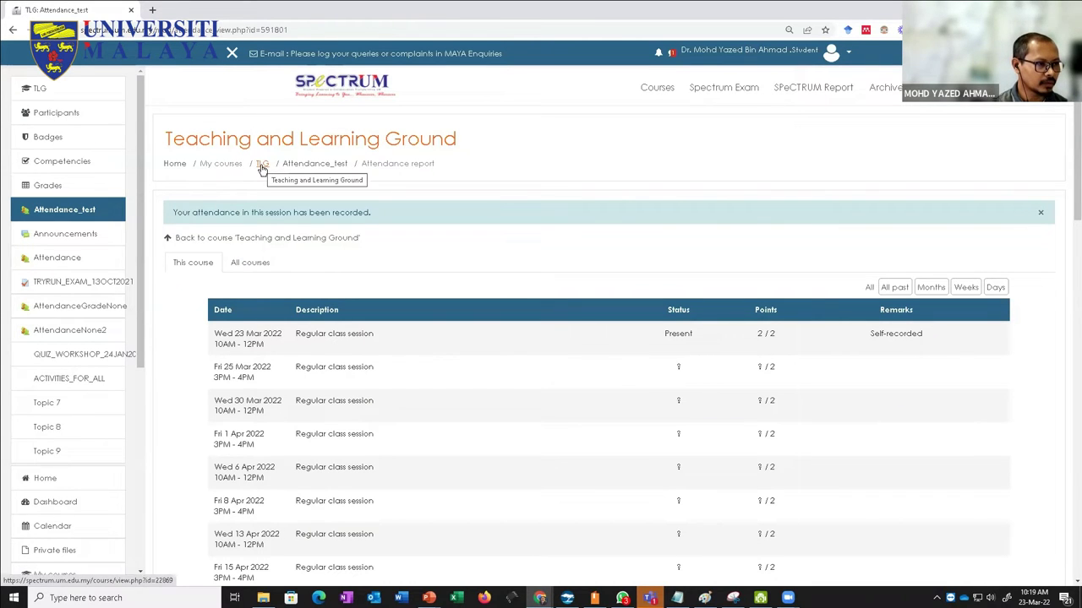
click(312, 165)
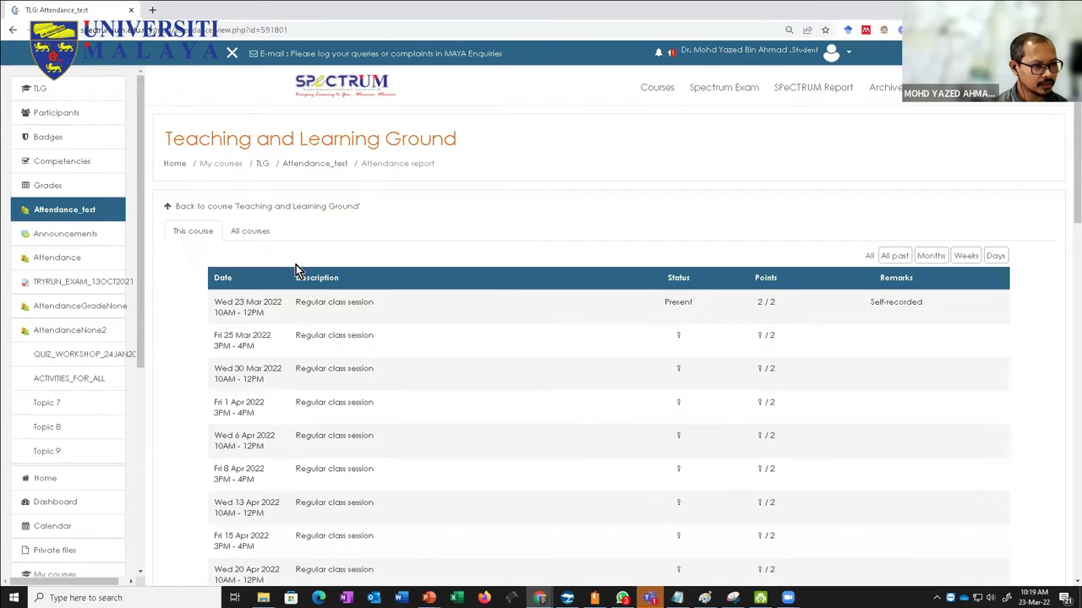
click(265, 164)
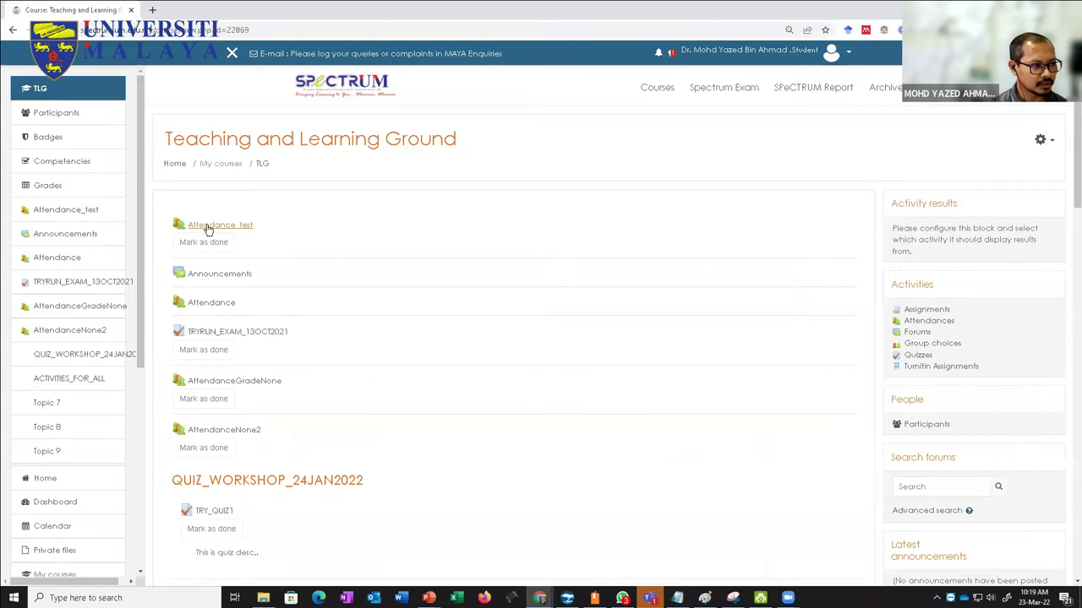
Step: Return to the normal teacher role and turn editing on for TLG
click(848, 52)
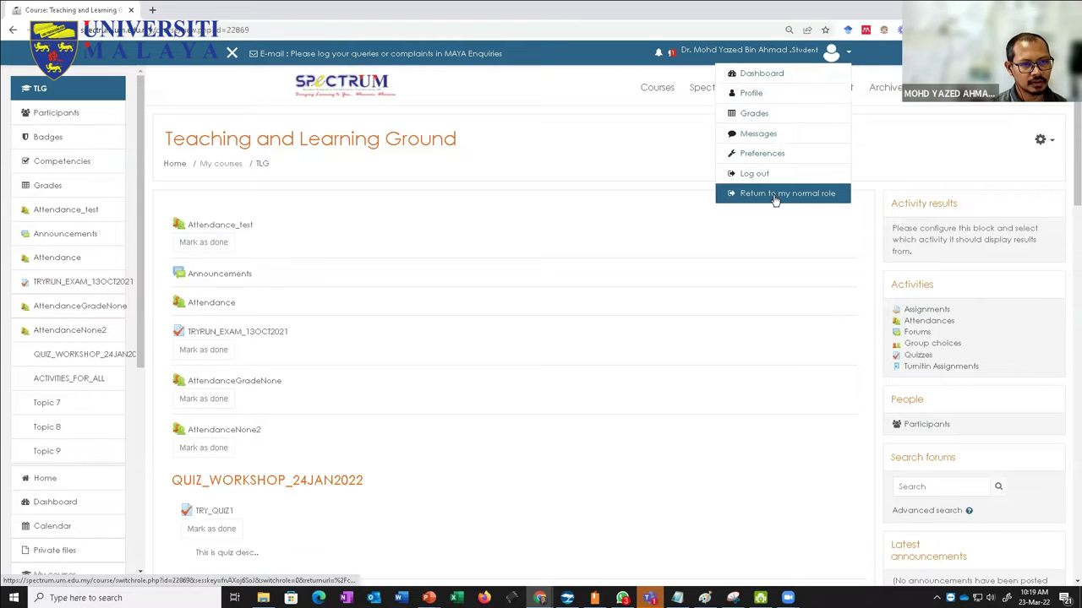
click(774, 195)
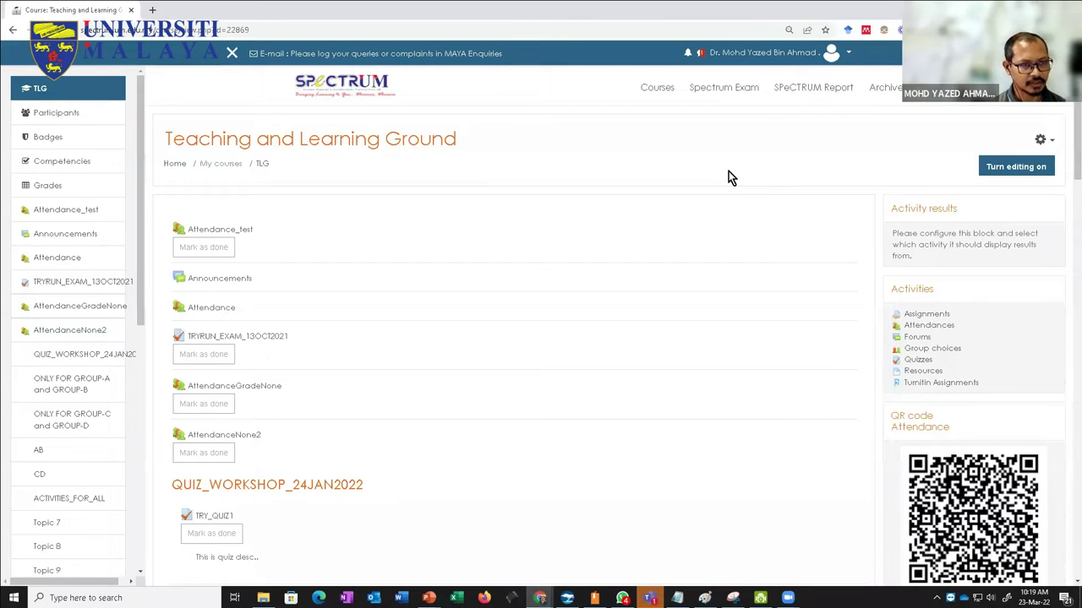
click(1026, 168)
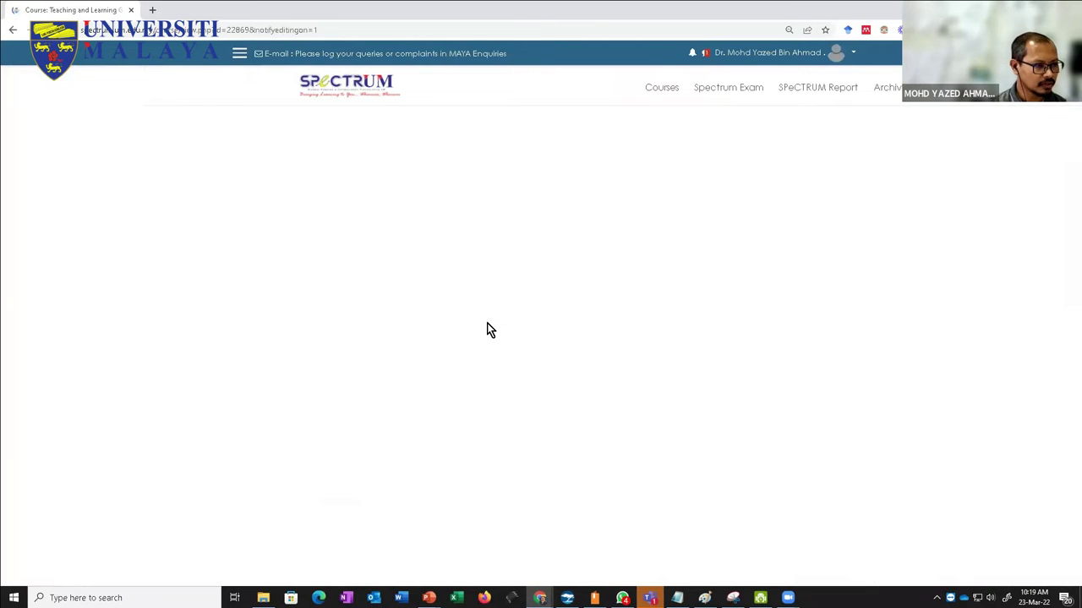
Step: Open the Attendance_test activity from the course page and go to its attendance report
scroll(294, 387, down, 3)
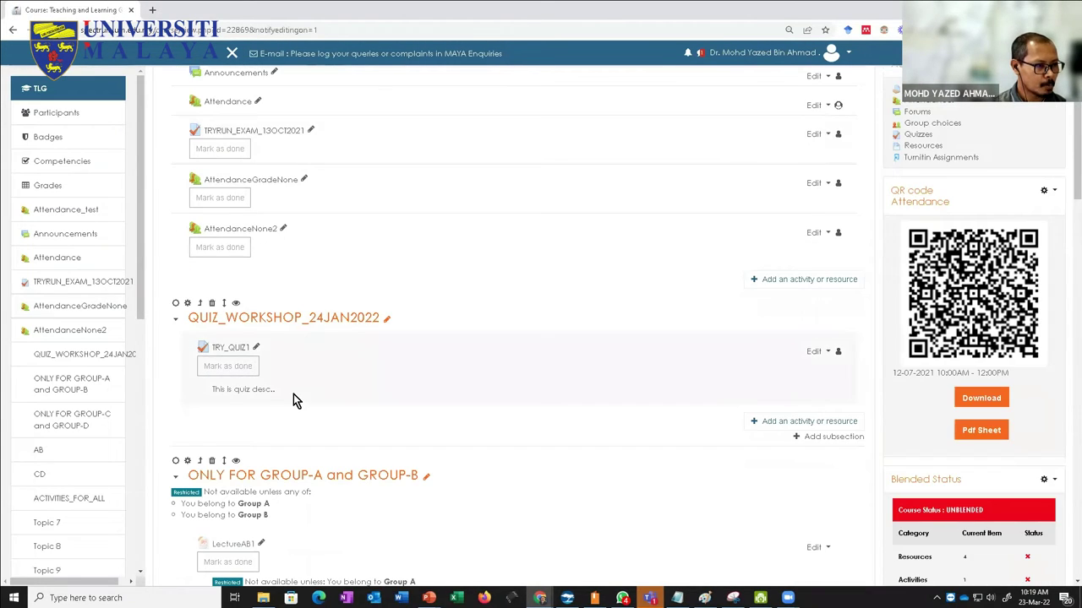
scroll(292, 392, up, 3)
click(233, 249)
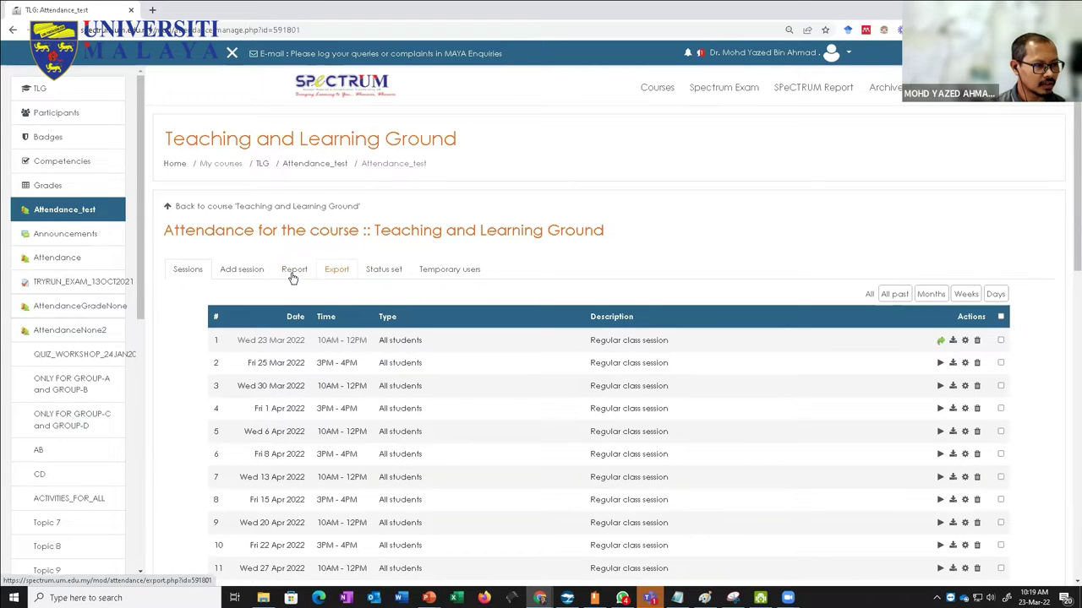
click(293, 272)
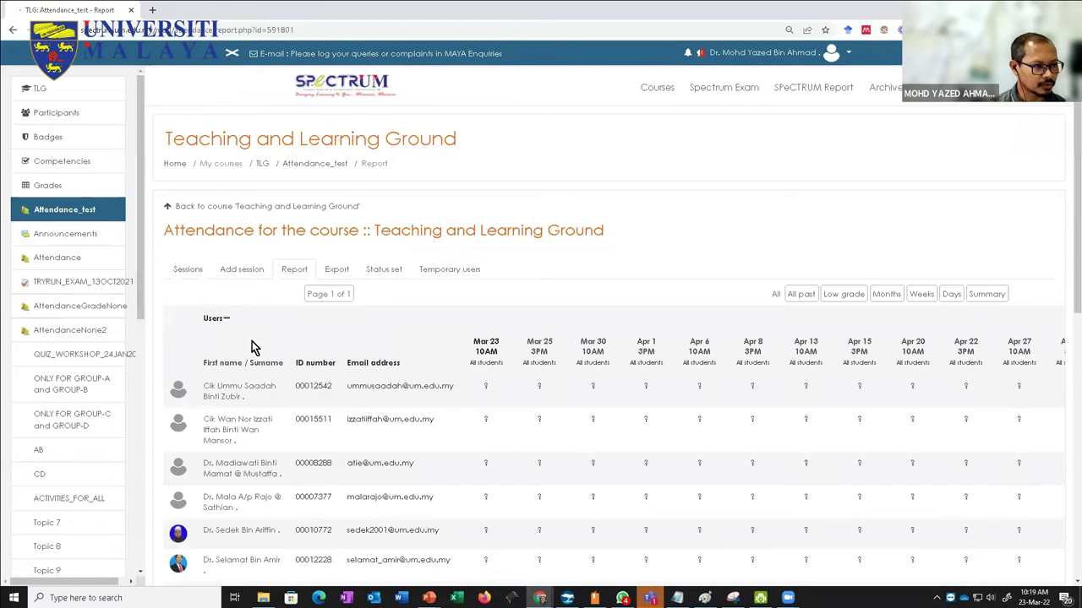
Step: Zoom out with Ctrl+minus and scroll across the report to see every session date from Mar 23
scroll(309, 389, down, 2)
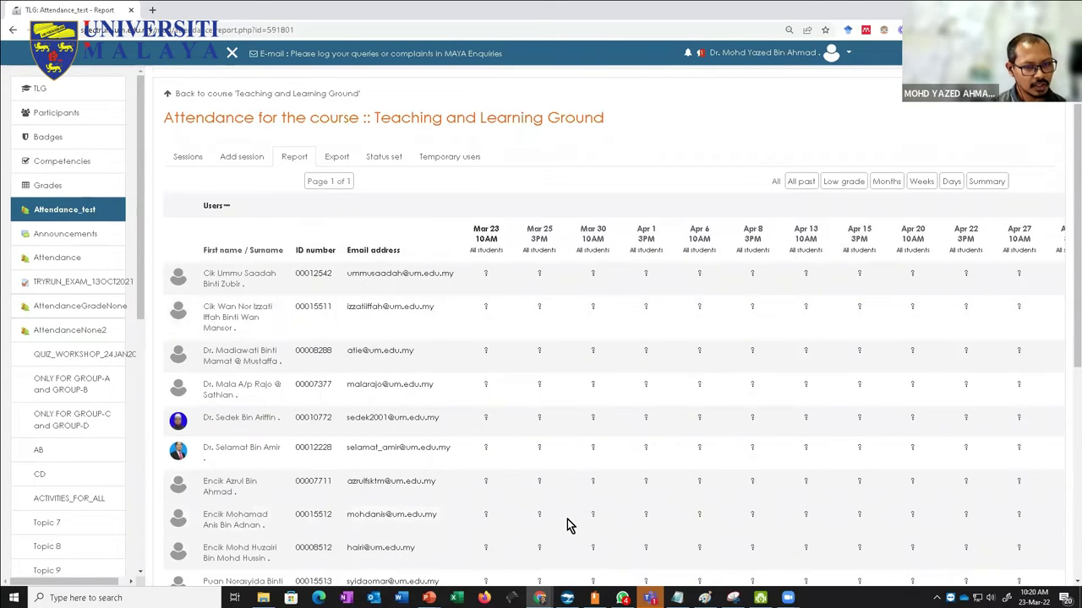
key(ctrl+minus)
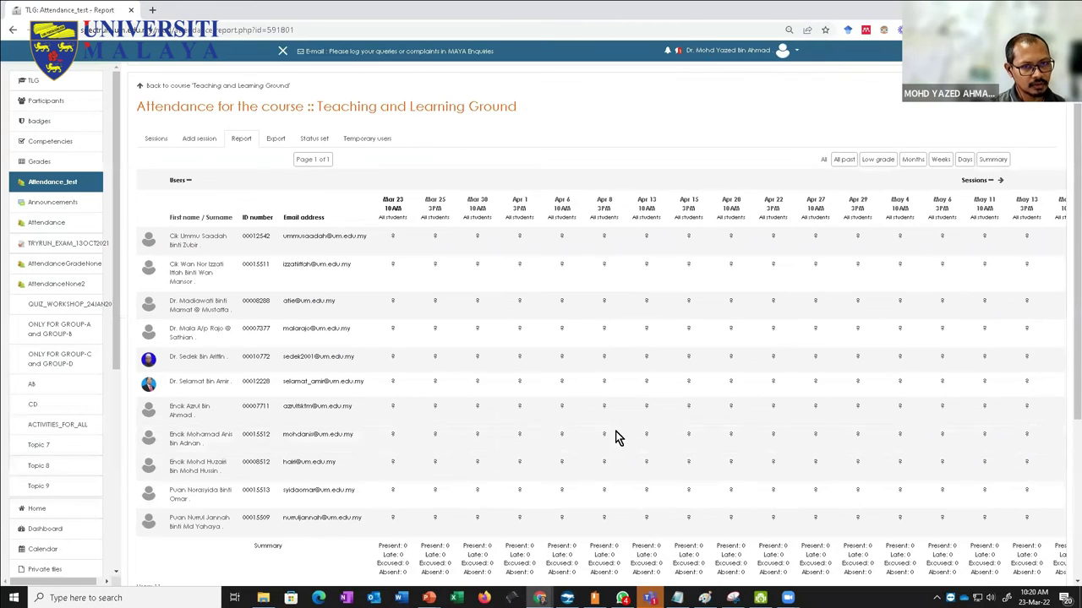
scroll(502, 519, down, 2)
drag(503, 511, 925, 483)
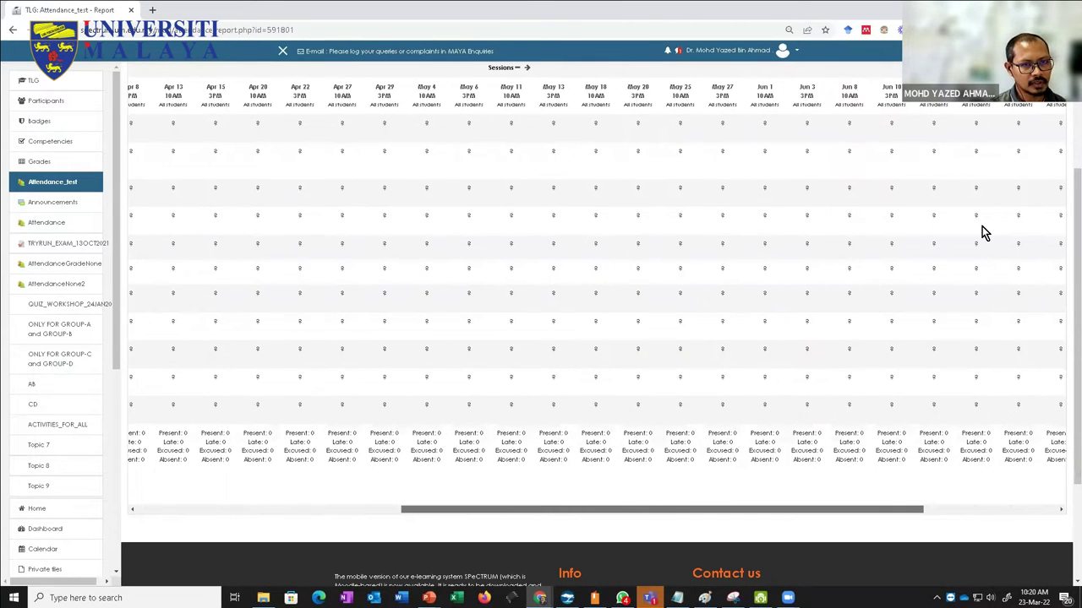
scroll(982, 228, right, 3)
scroll(1011, 386, up, 3)
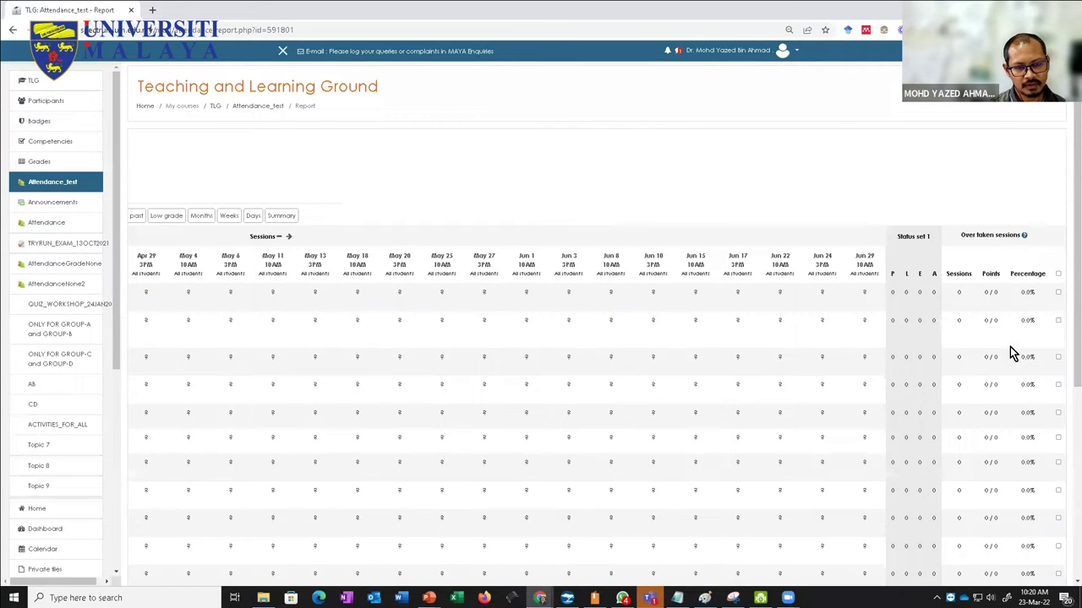
scroll(644, 449, down, 2)
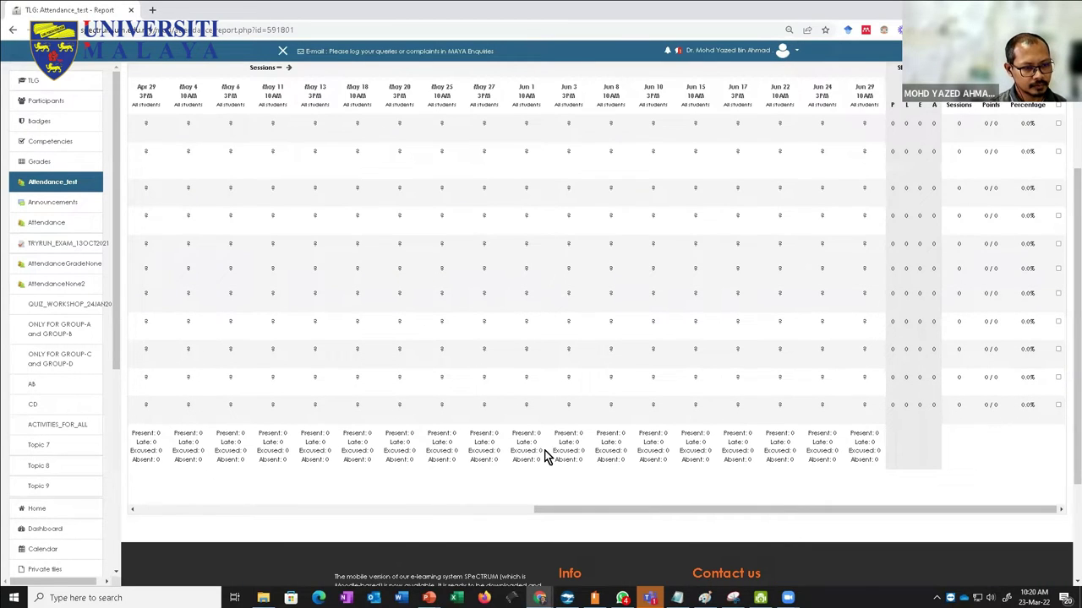
scroll(532, 457, down, 1)
Step: Bring the student name and email columns back into view, then return to the sessions list
click(404, 454)
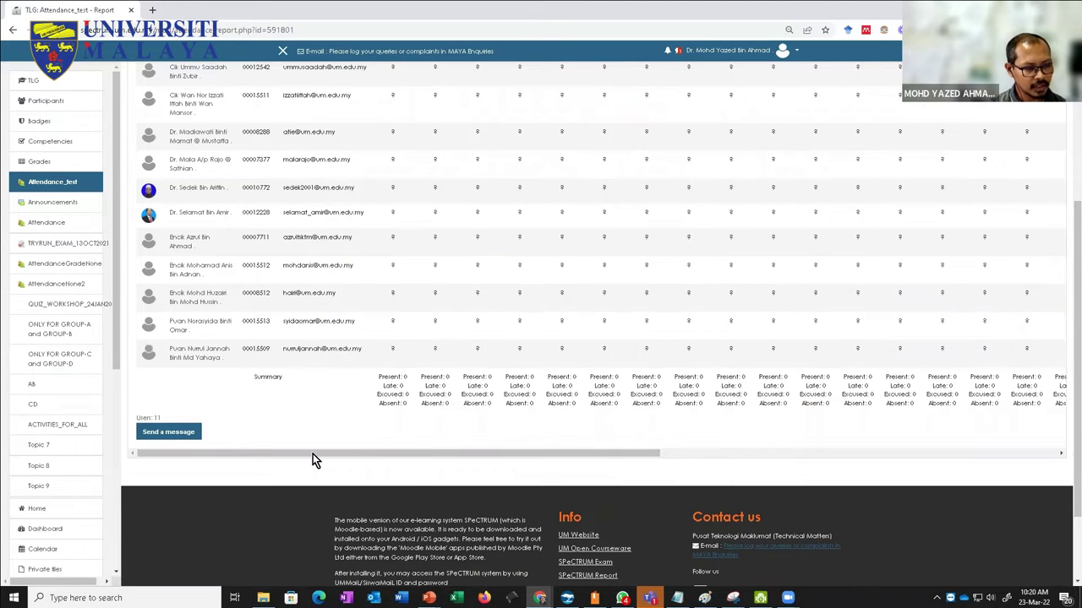
scroll(313, 454, right, 8)
click(178, 455)
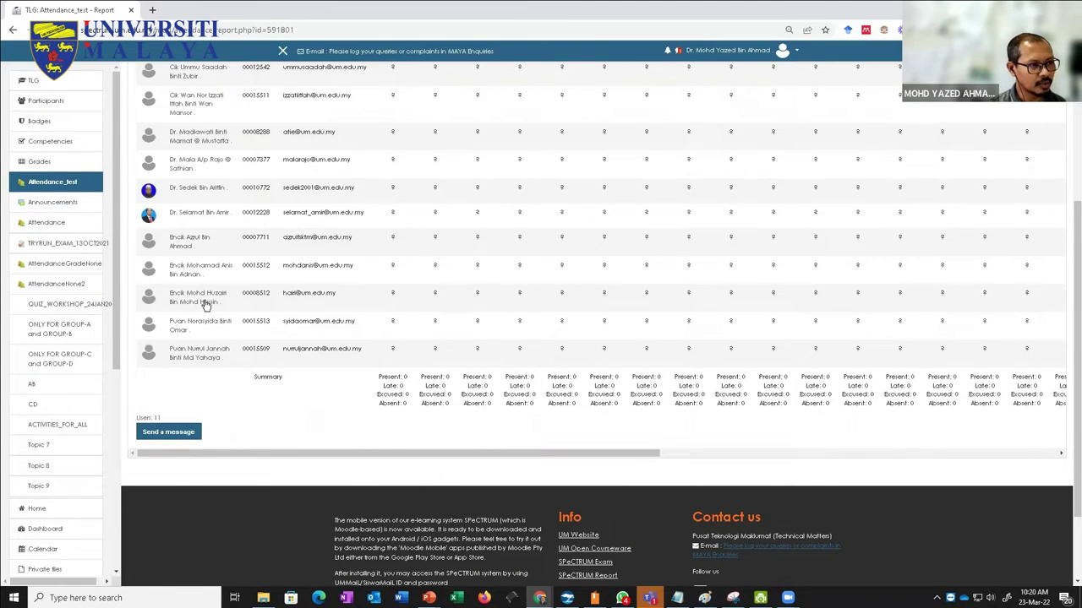
scroll(208, 306, up, 4)
scroll(208, 309, down, 1)
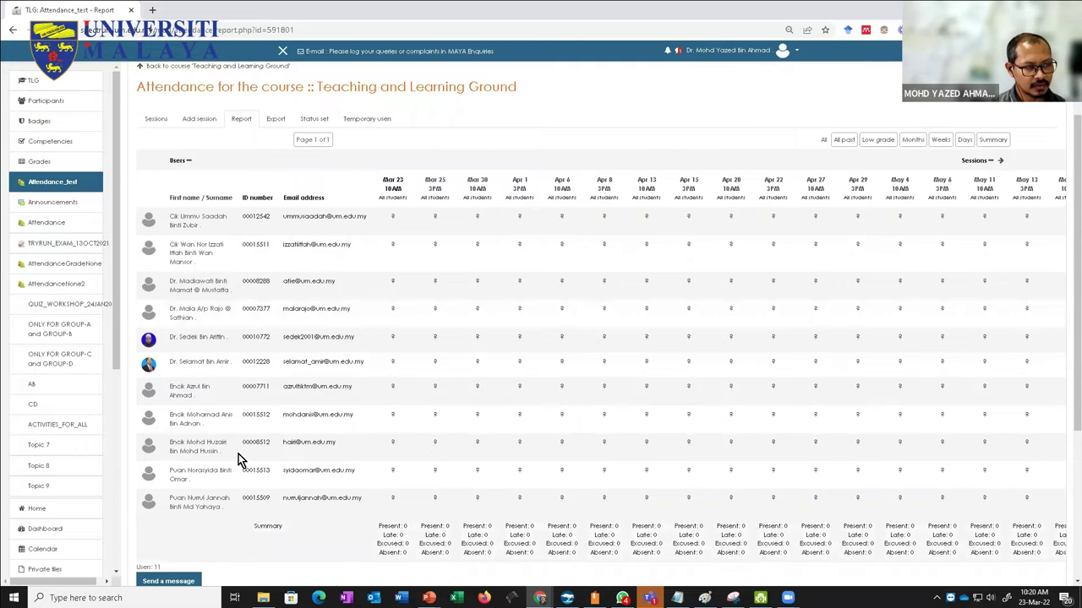
scroll(212, 407, up, 2)
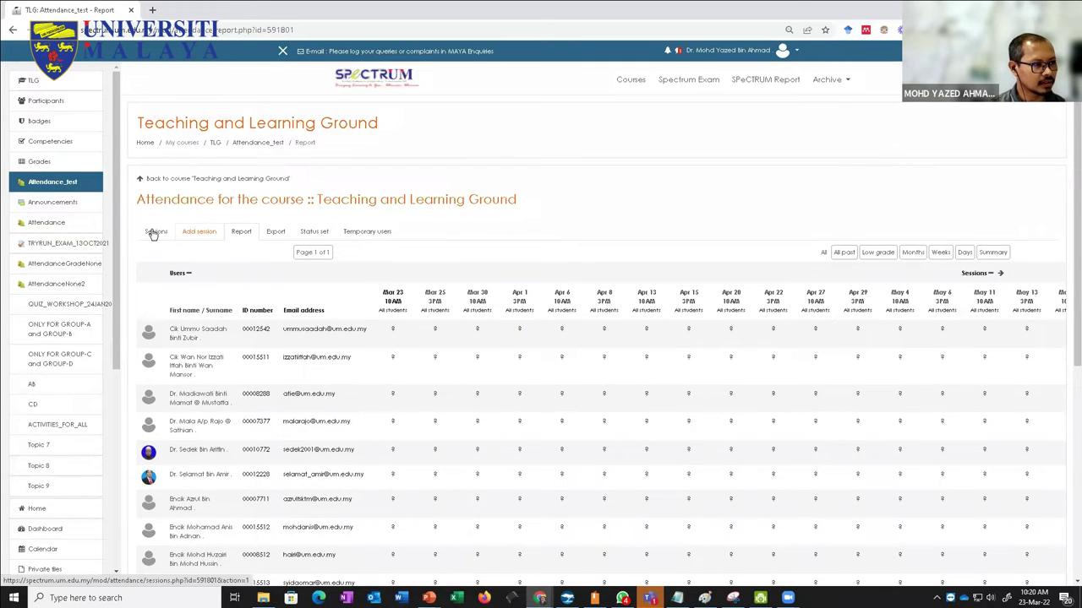
click(155, 232)
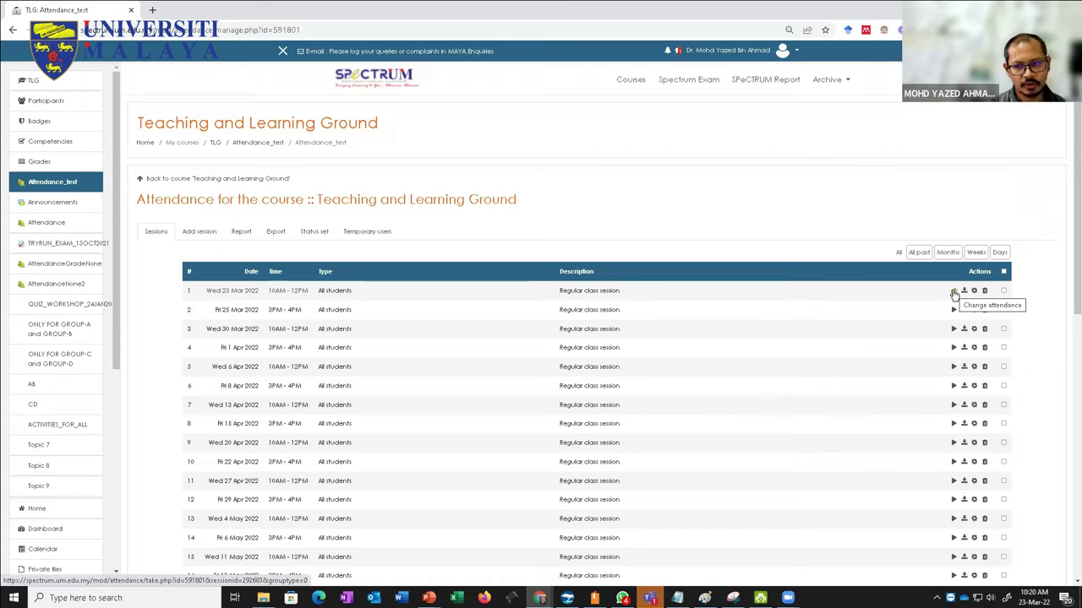
Step: Open the take-attendance sheet for the 23 March 2022 10AM–12PM session
click(954, 292)
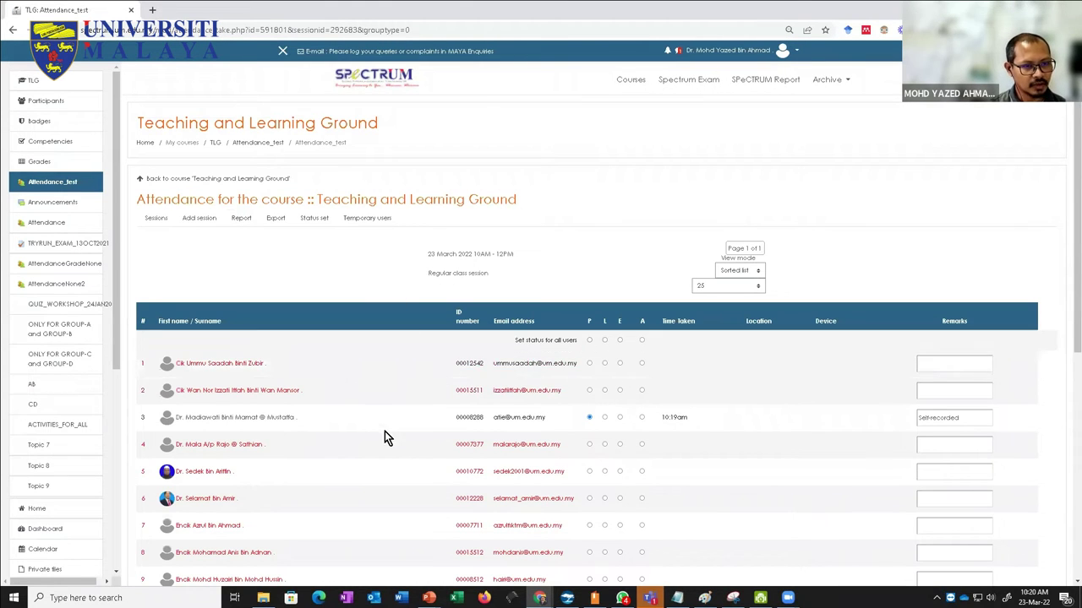
scroll(382, 405, down, 2)
scroll(383, 413, down, 3)
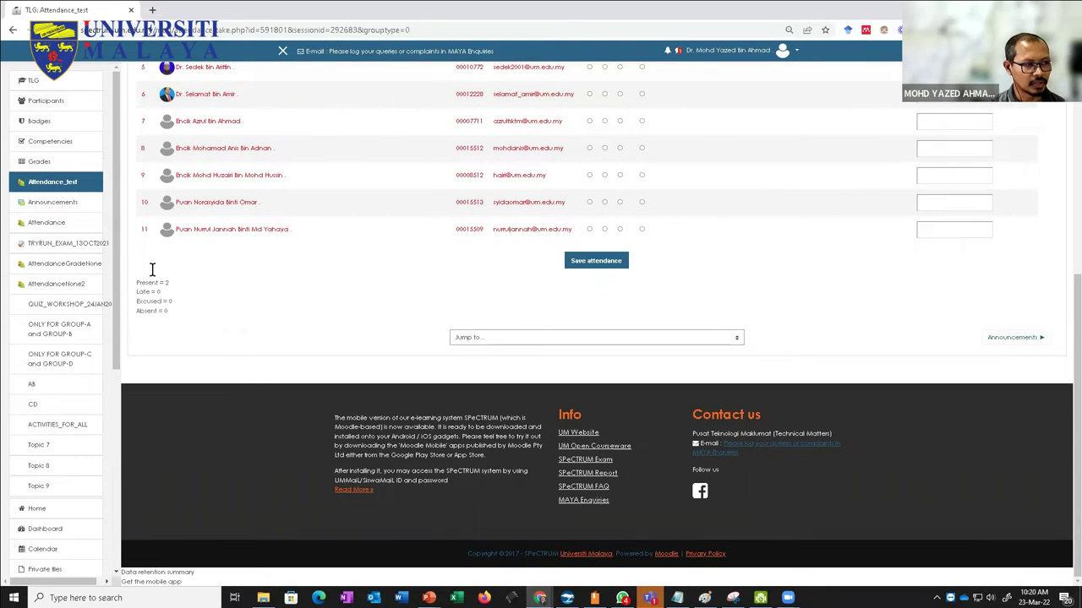
scroll(164, 328, up, 2)
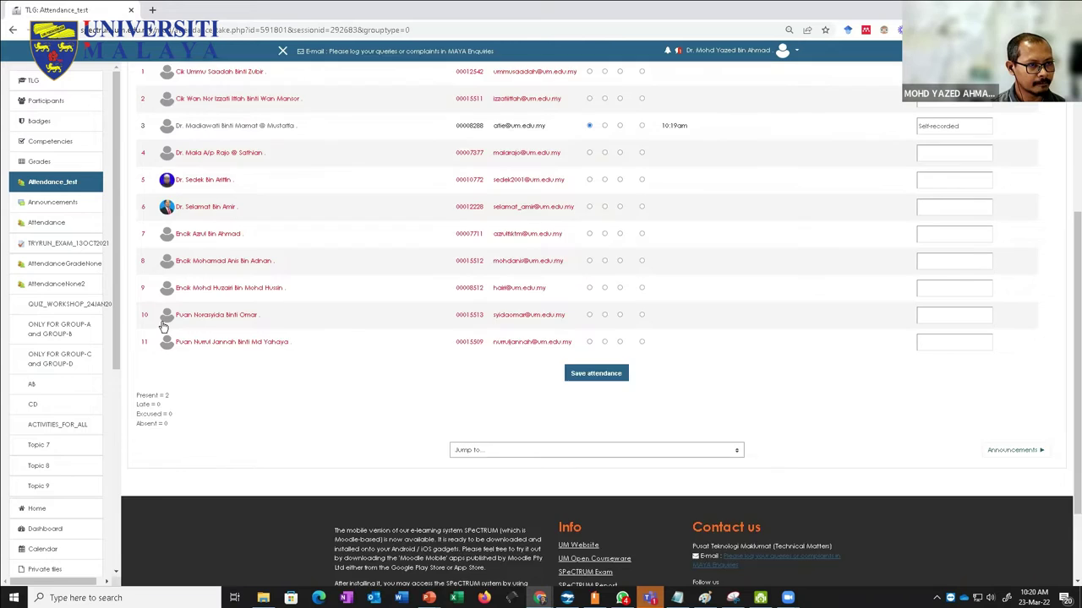
scroll(165, 329, up, 1)
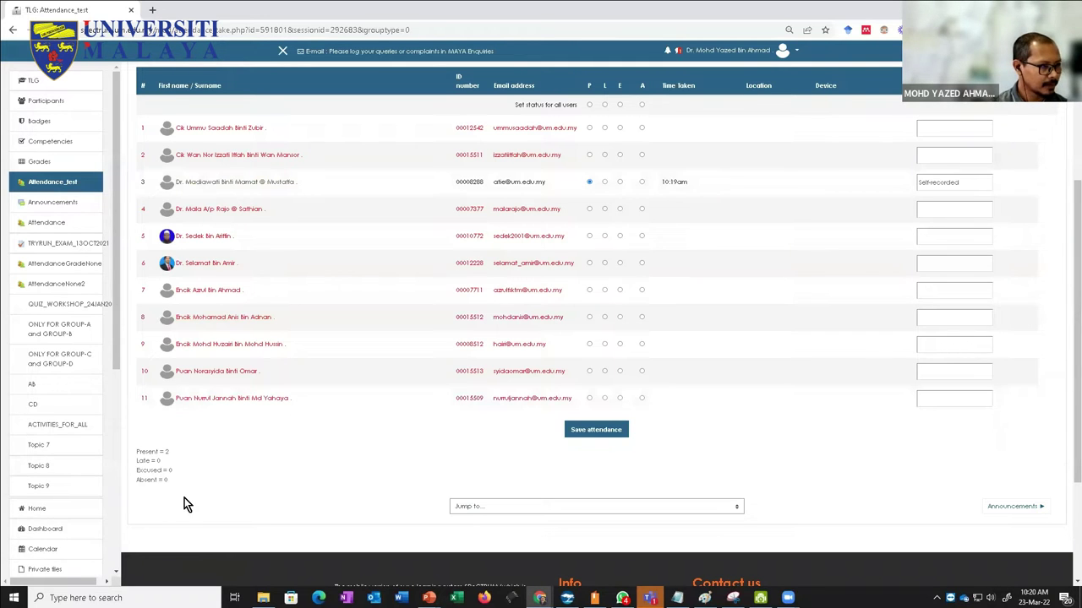
scroll(184, 498, down, 1)
scroll(185, 495, up, 3)
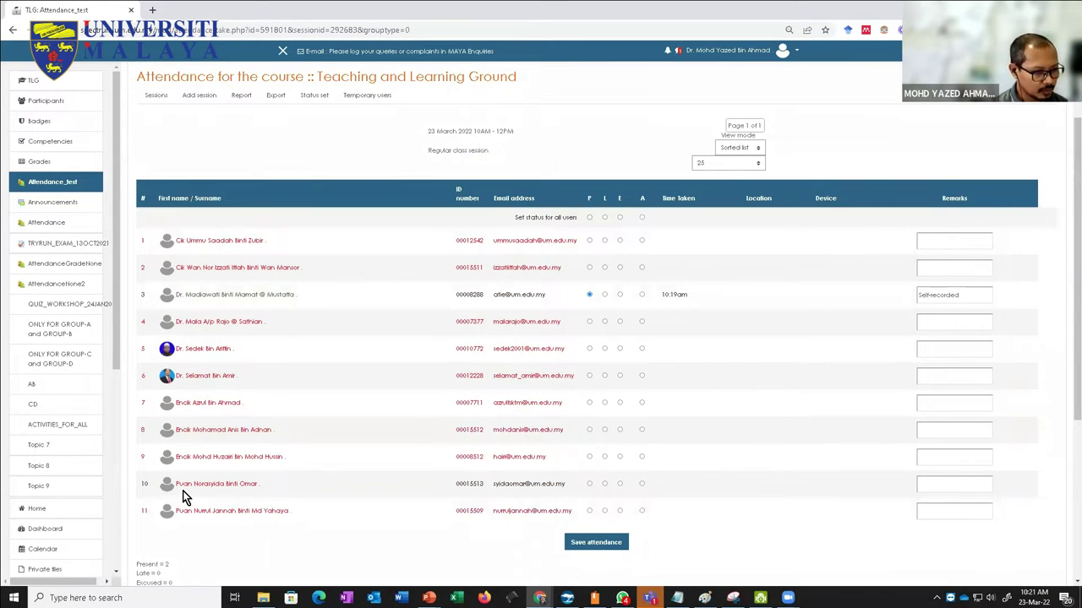
scroll(184, 498, down, 1)
scroll(394, 454, up, 2)
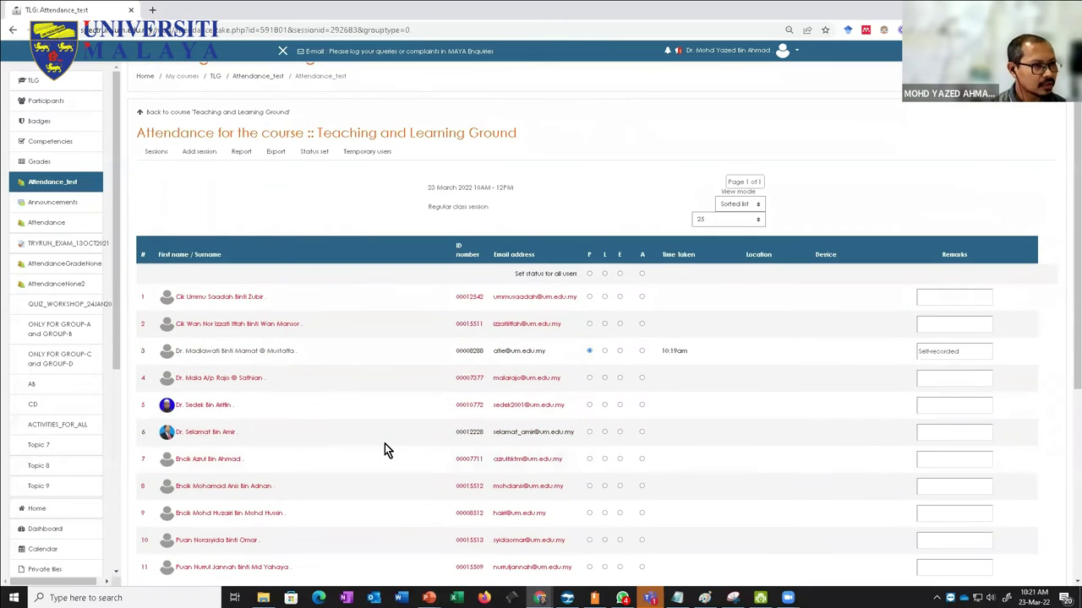
Step: Set the students-per-page option to 'Do not use paging' so all eleven students are listed
click(722, 219)
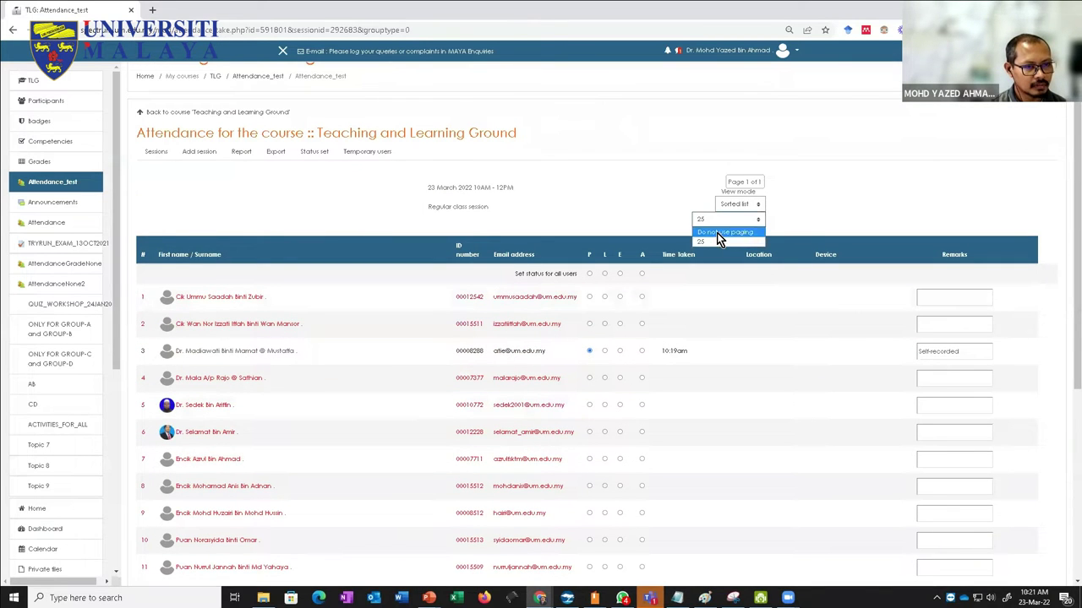
click(710, 221)
click(701, 221)
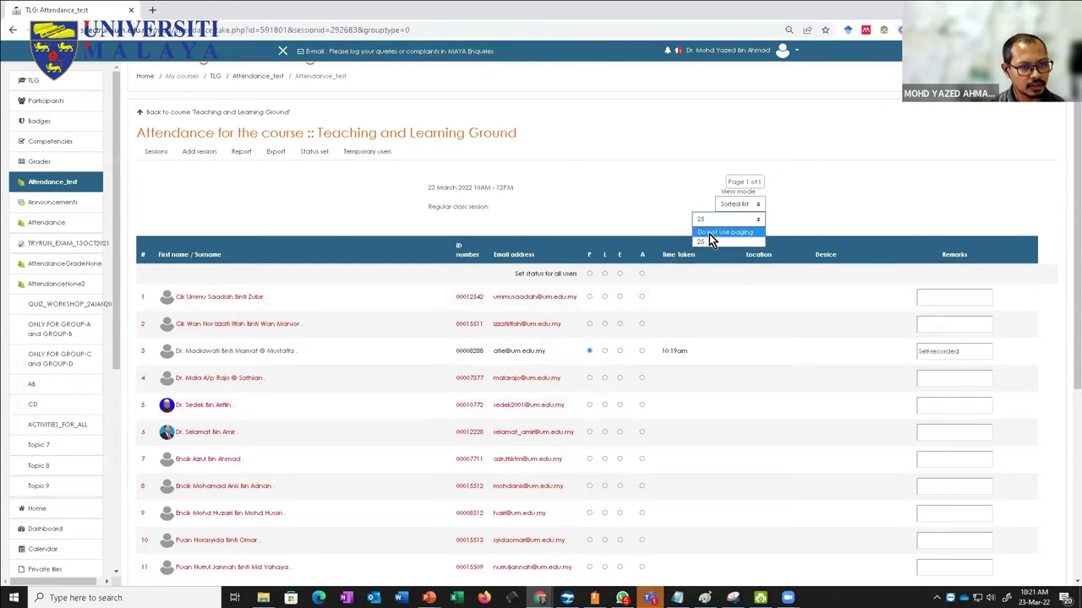
click(708, 233)
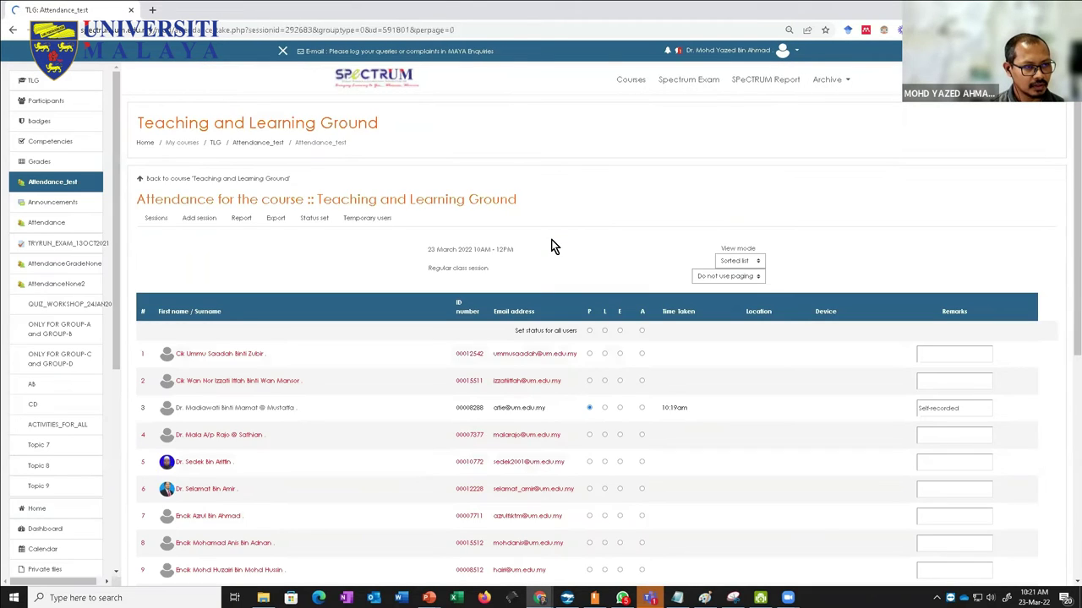
scroll(551, 246, down, 5)
scroll(551, 246, up, 1)
scroll(551, 246, up, 2)
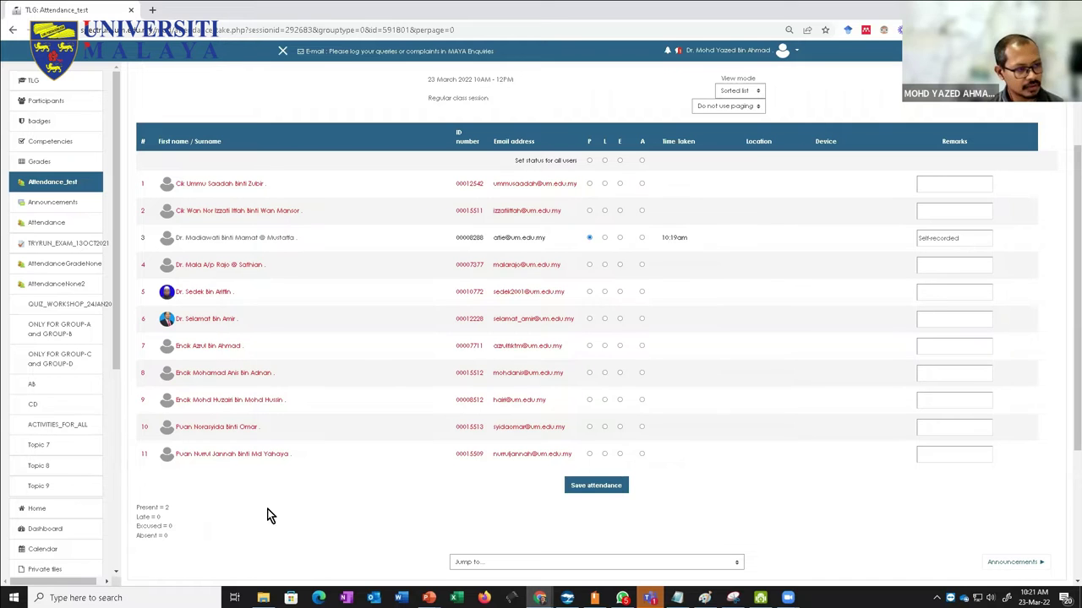
scroll(198, 517, up, 2)
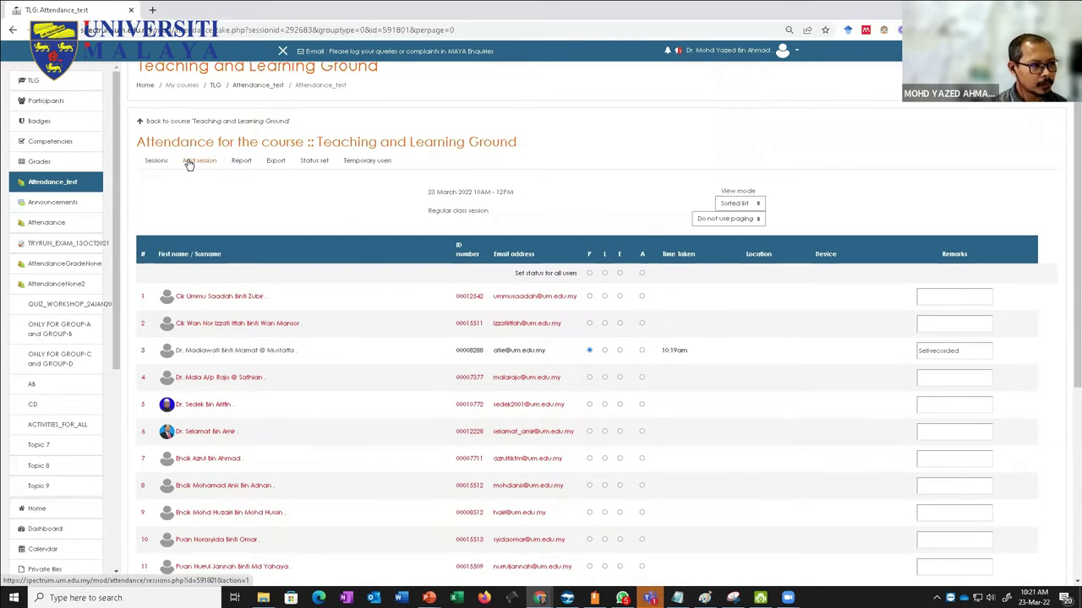
click(241, 163)
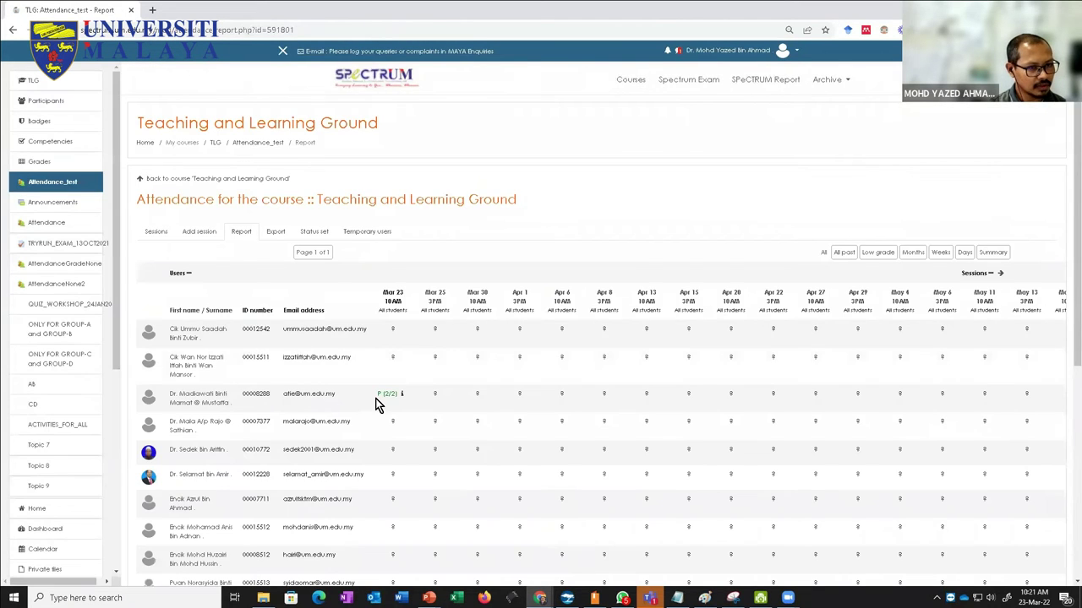
scroll(376, 403, down, 4)
drag(194, 489, 181, 488)
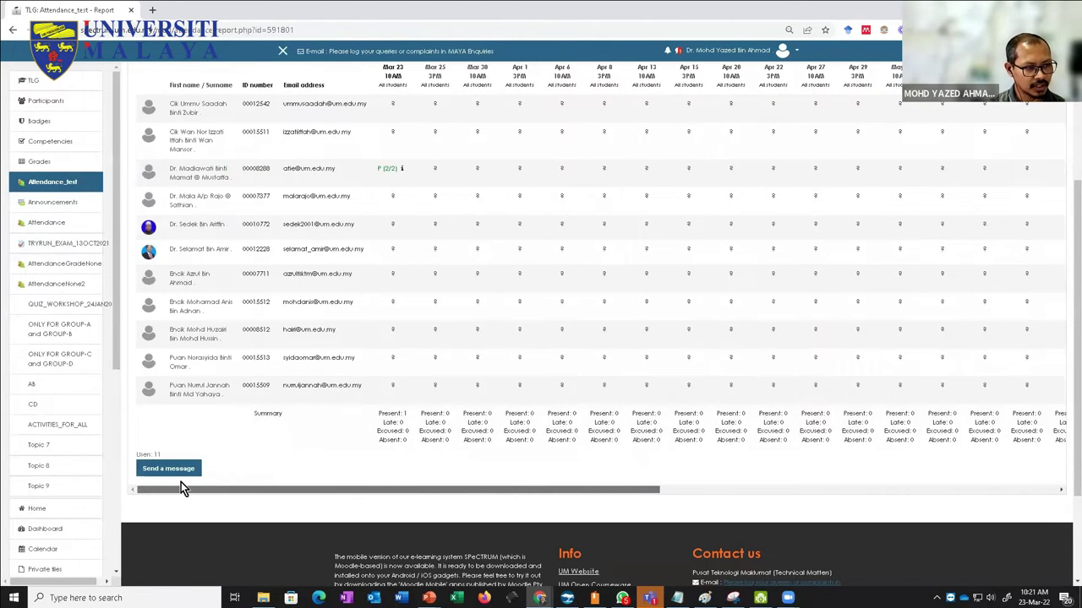
scroll(225, 457, up, 2)
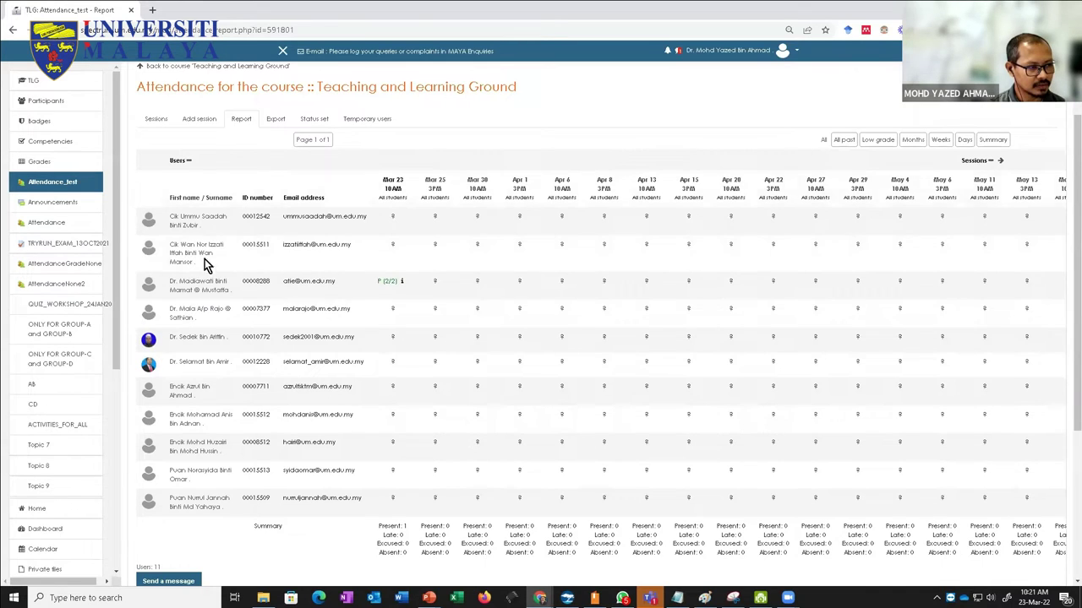
scroll(423, 407, up, 2)
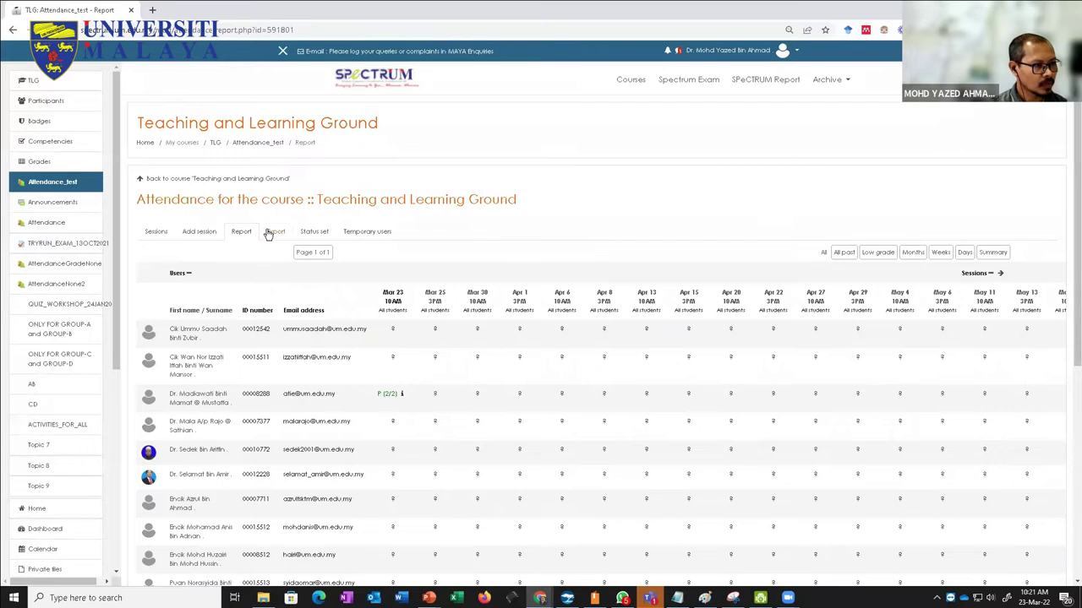
click(274, 231)
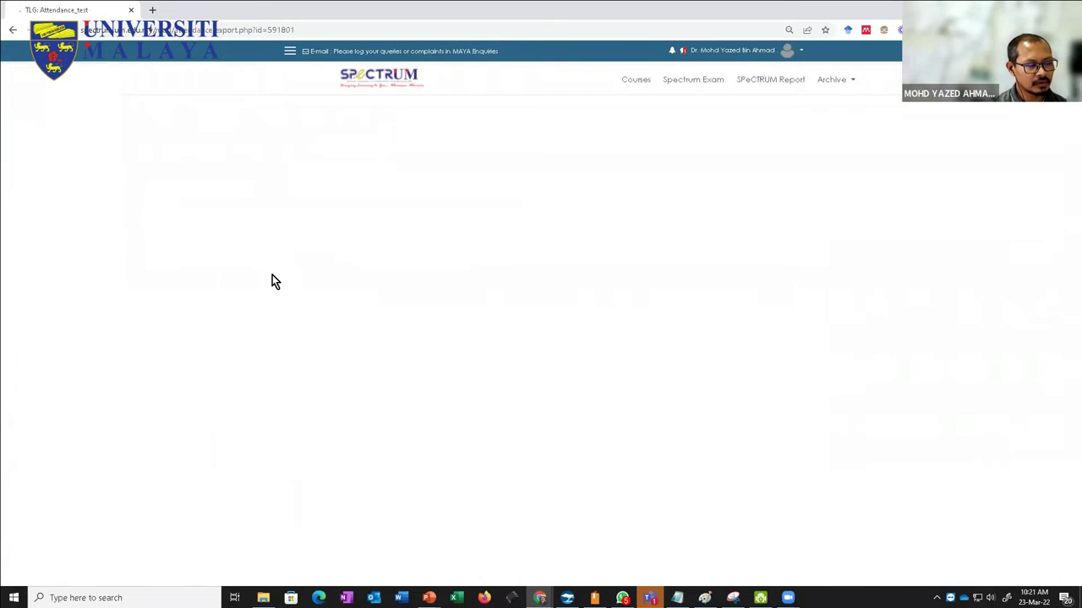
Step: Review the Attendance_test export form, set to all participants and Excel format
scroll(327, 393, down, 3)
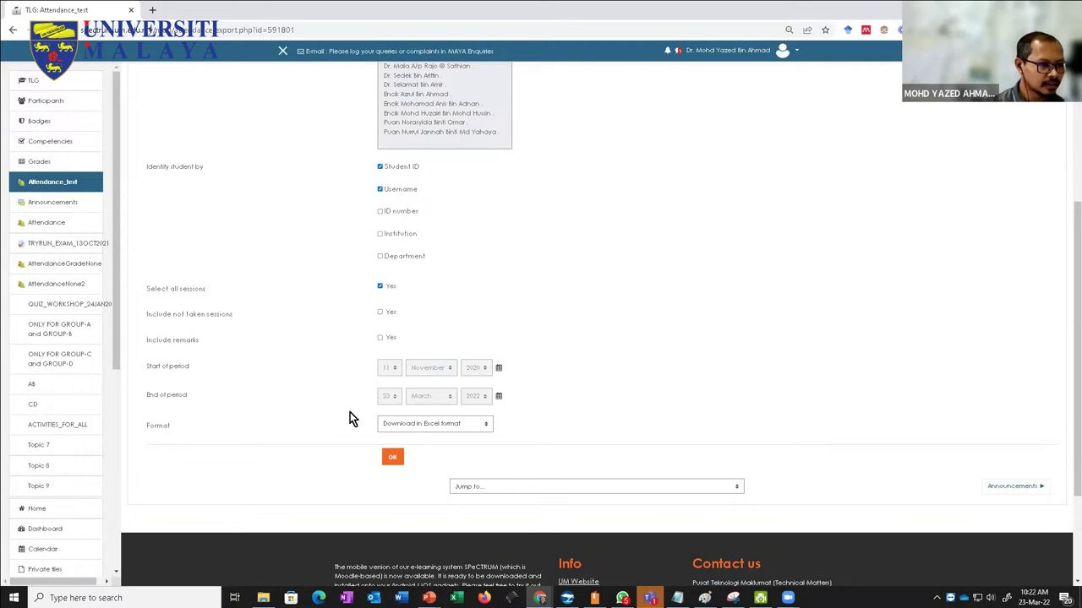
scroll(346, 415, up, 3)
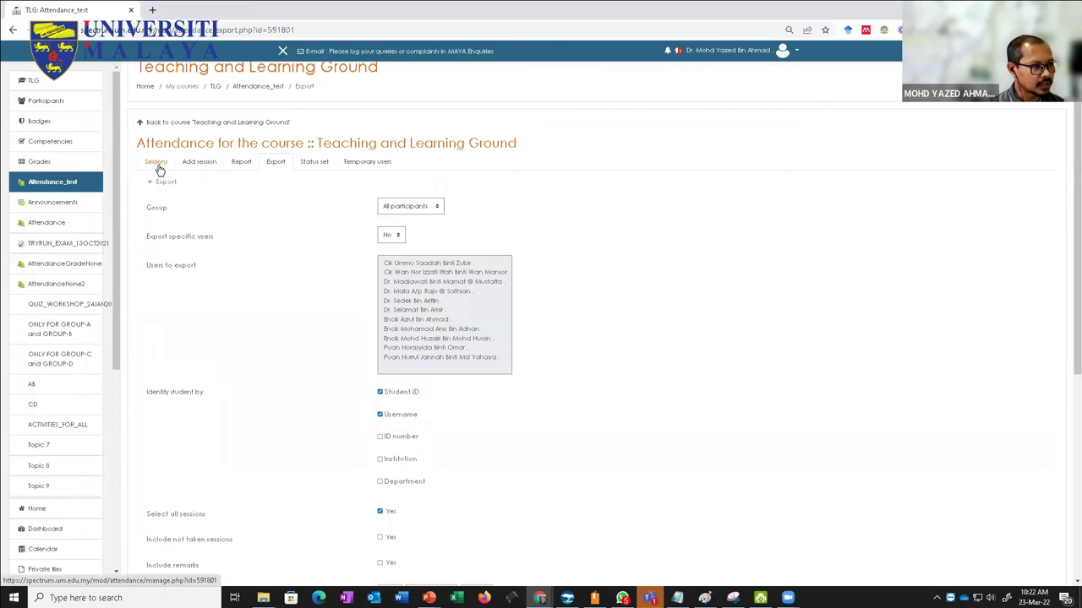
Step: Look over the Add session form, then go back to the attendance sessions list
click(192, 163)
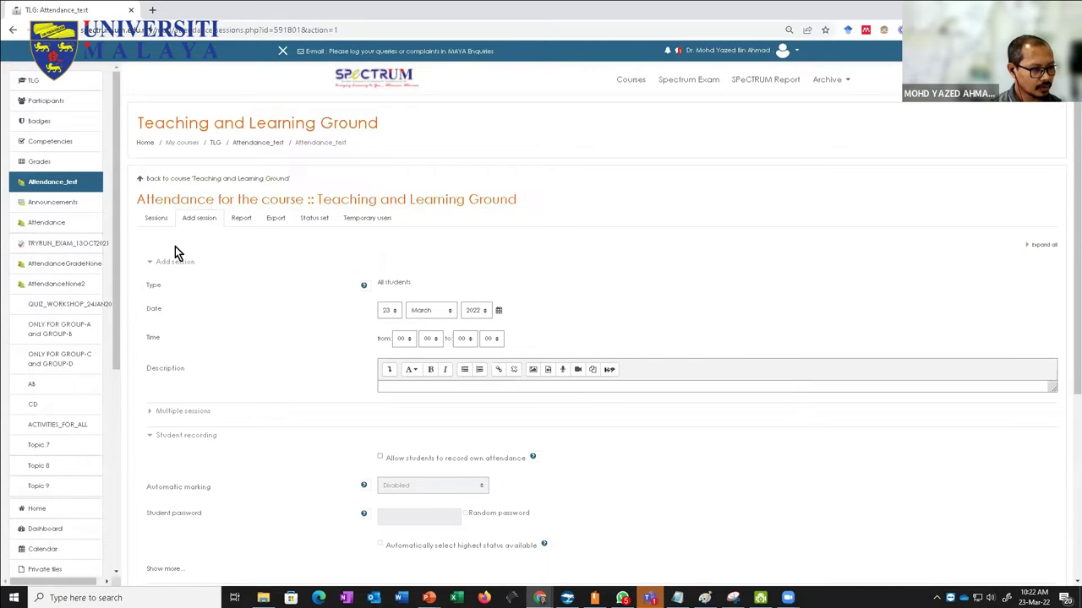
scroll(174, 250, down, 2)
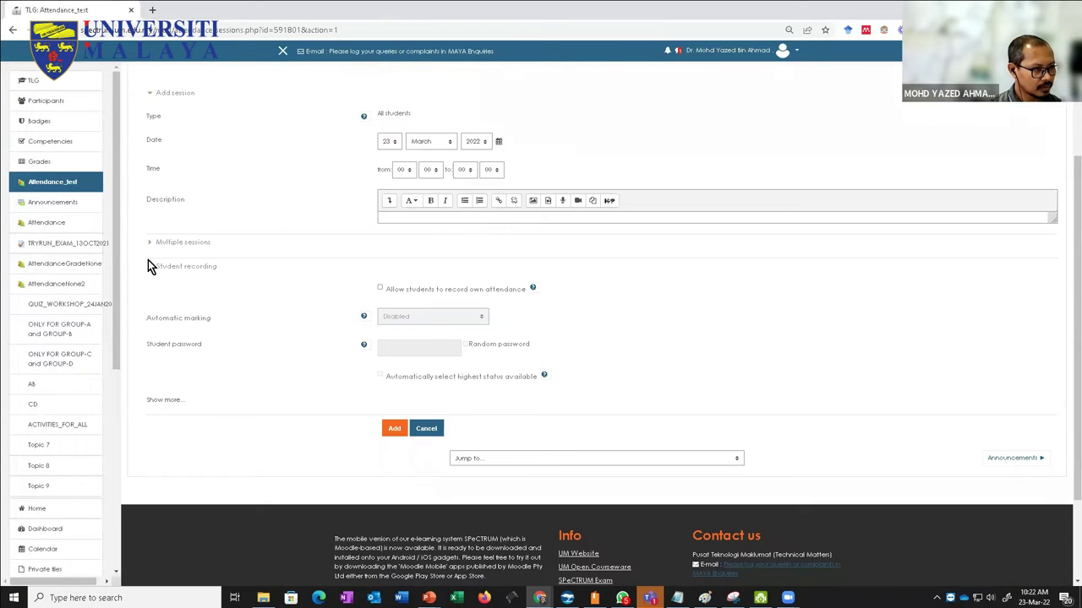
scroll(147, 262, up, 2)
click(158, 164)
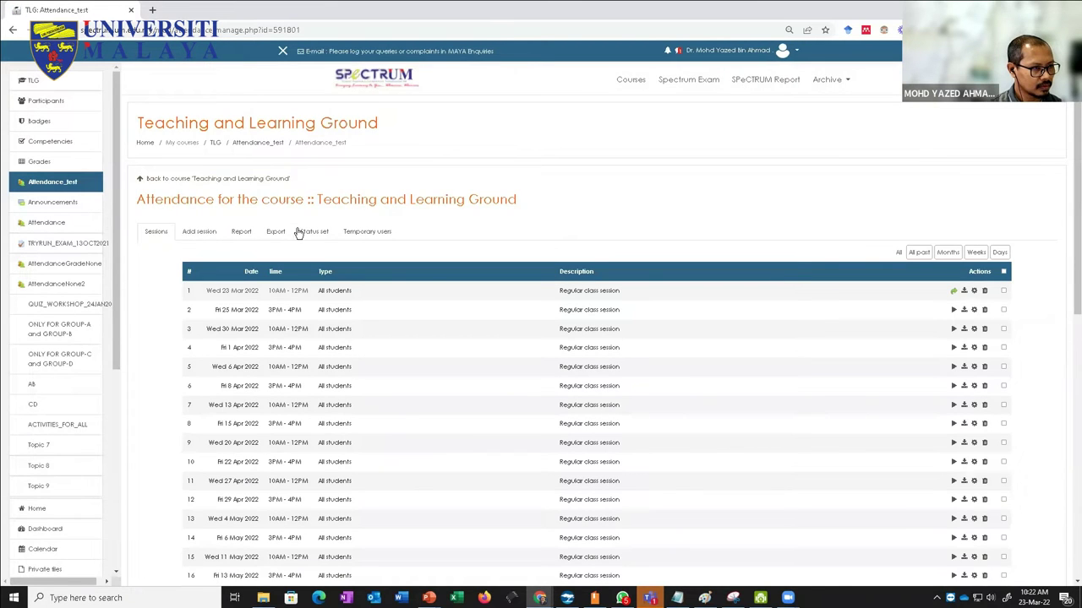
scroll(297, 234, down, 4)
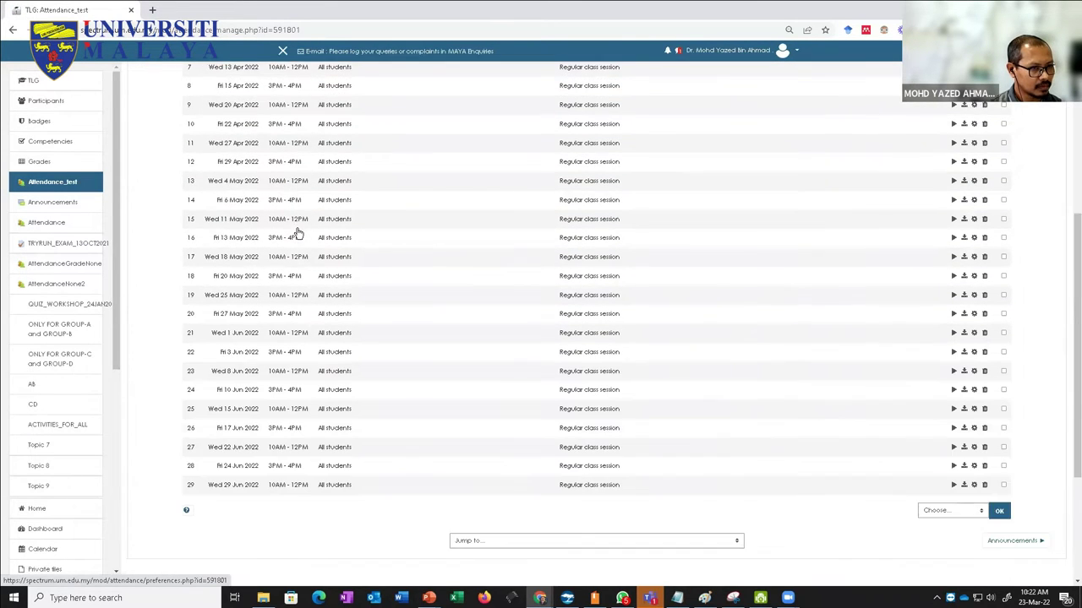
scroll(298, 233, up, 4)
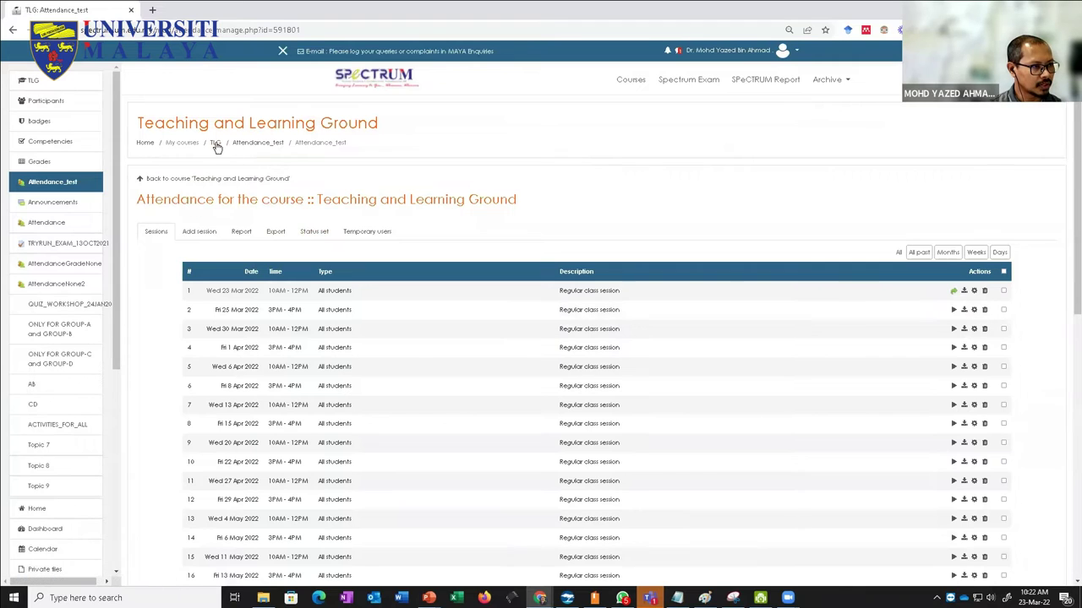
Step: Return to the Teaching and Learning Ground course page via the TLG breadcrumb
click(215, 145)
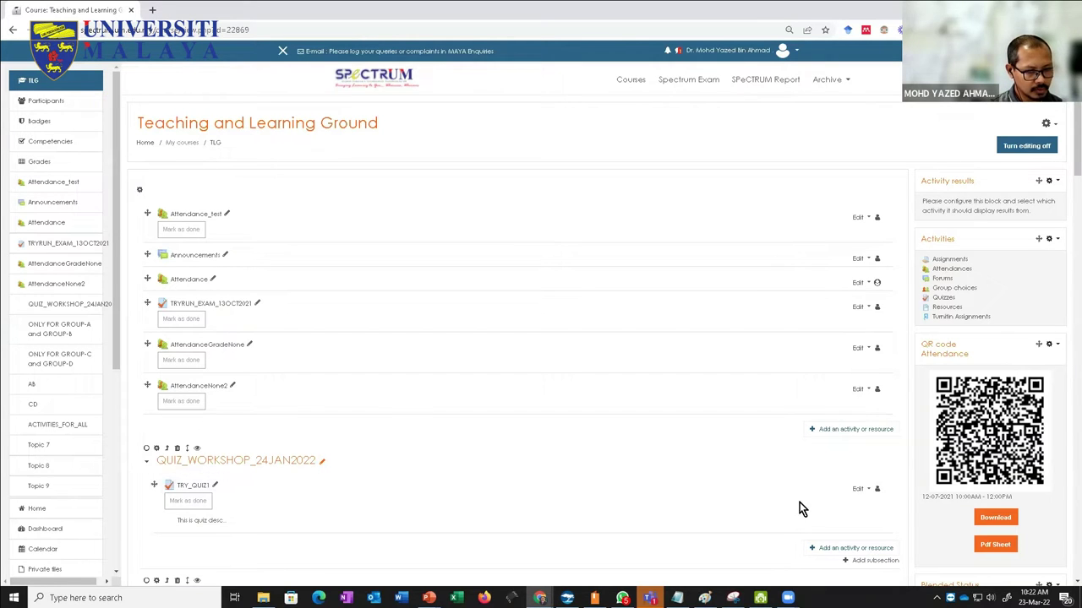
scroll(799, 502, down, 1)
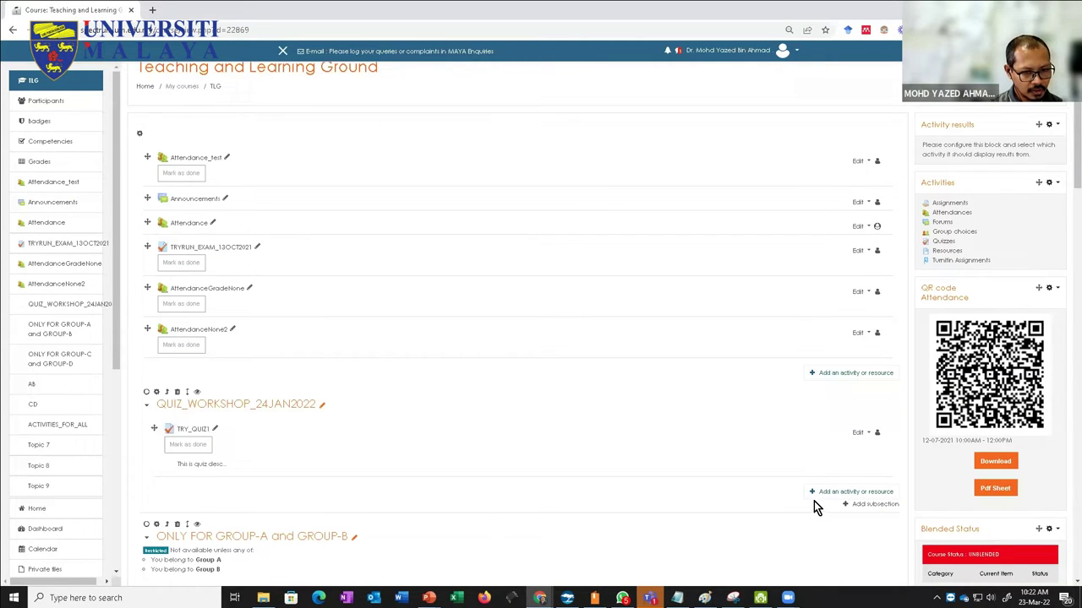
click(813, 498)
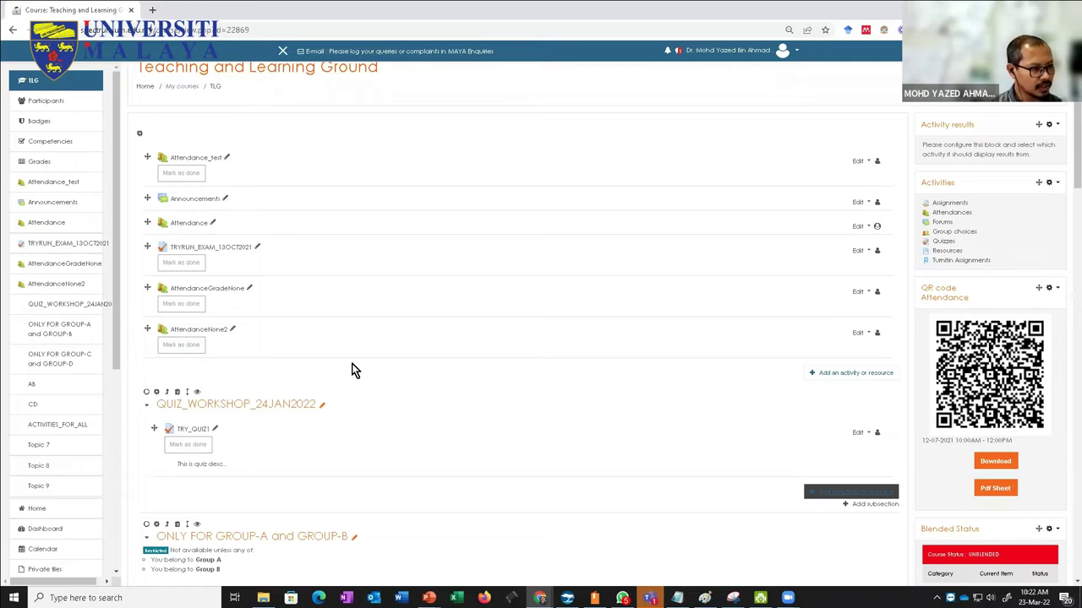
scroll(50, 196, up, 1)
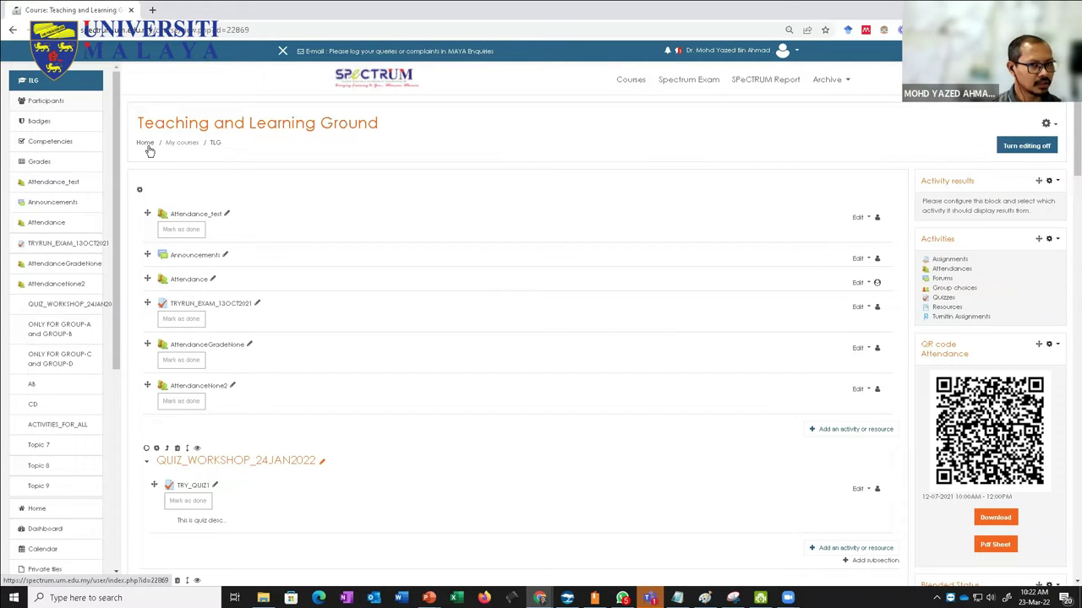
Step: Review the 12 course participants' roles and groups, then return to the TLG course page
click(48, 103)
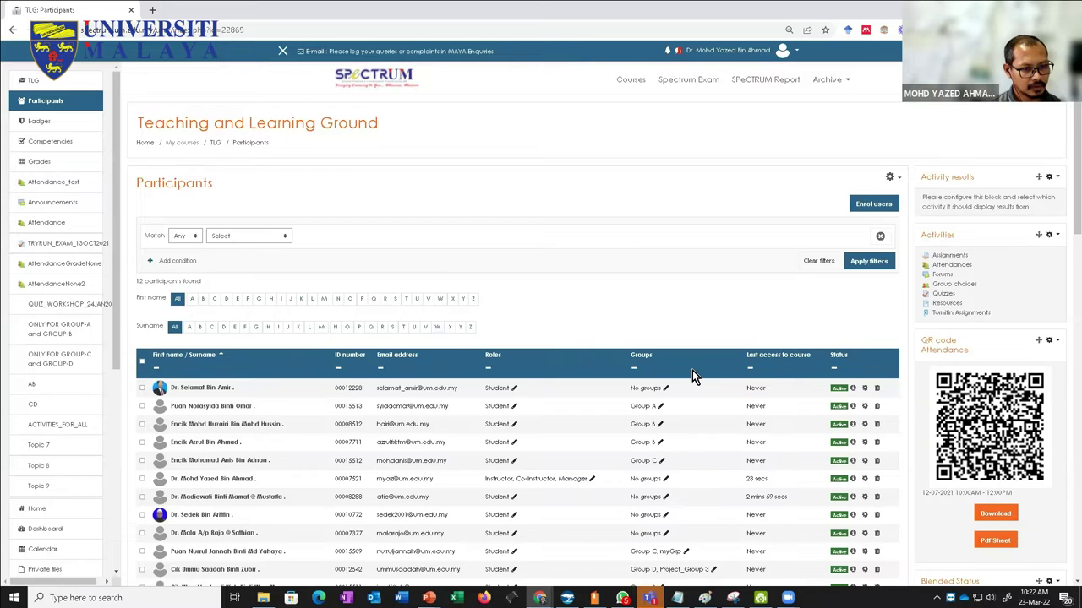
scroll(692, 370, down, 3)
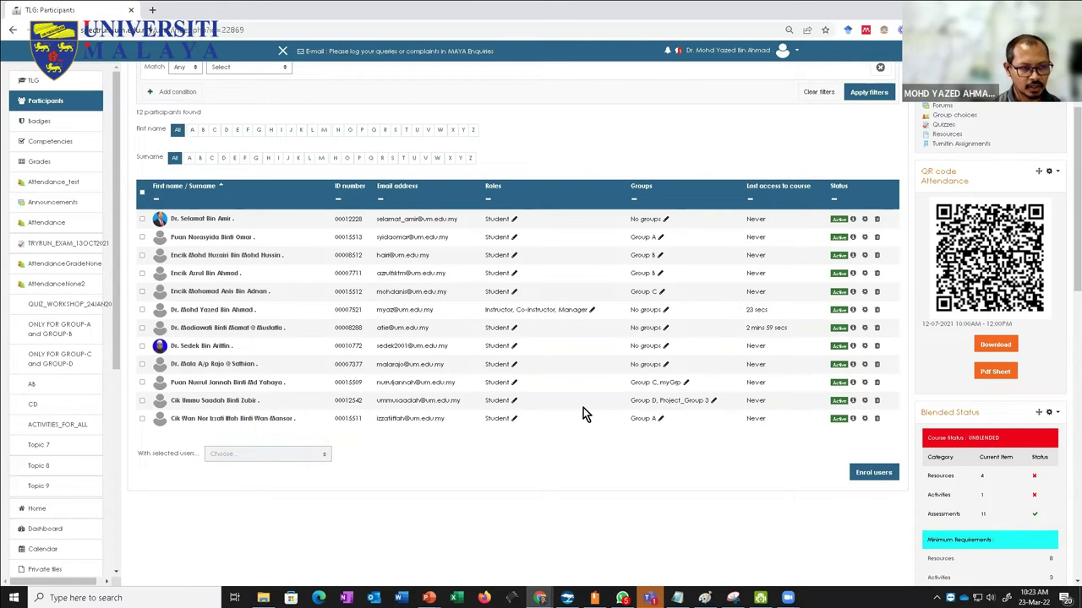
scroll(545, 430, up, 3)
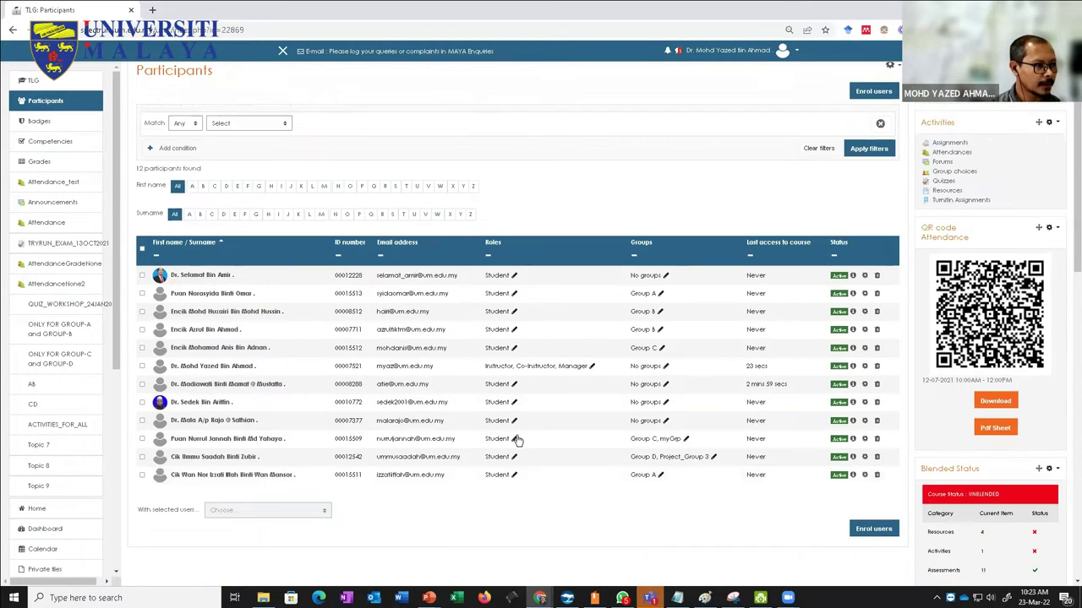
scroll(262, 338, up, 2)
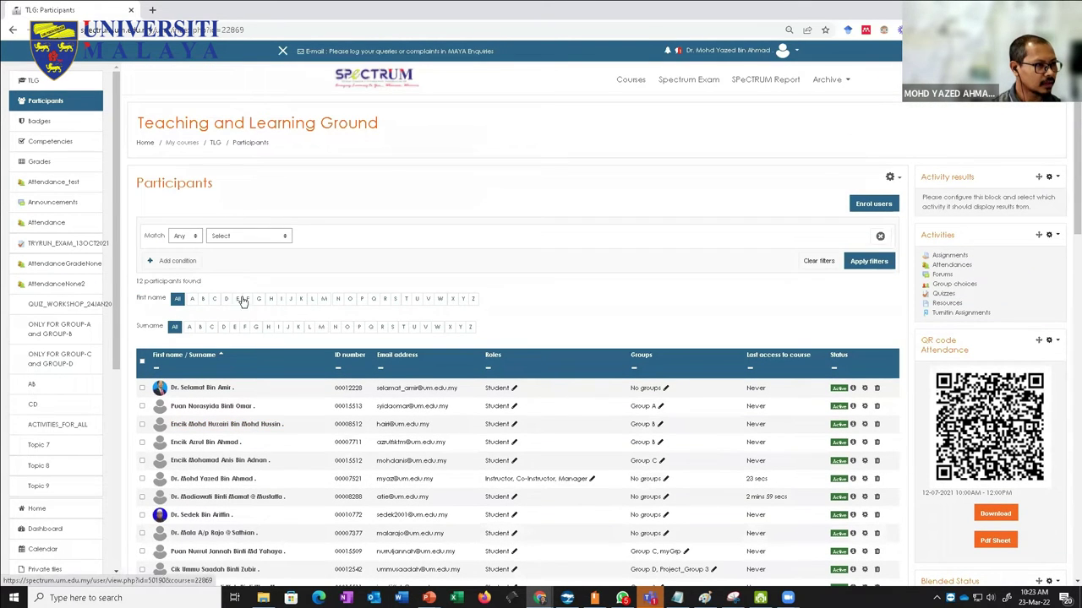
scroll(590, 363, down, 2)
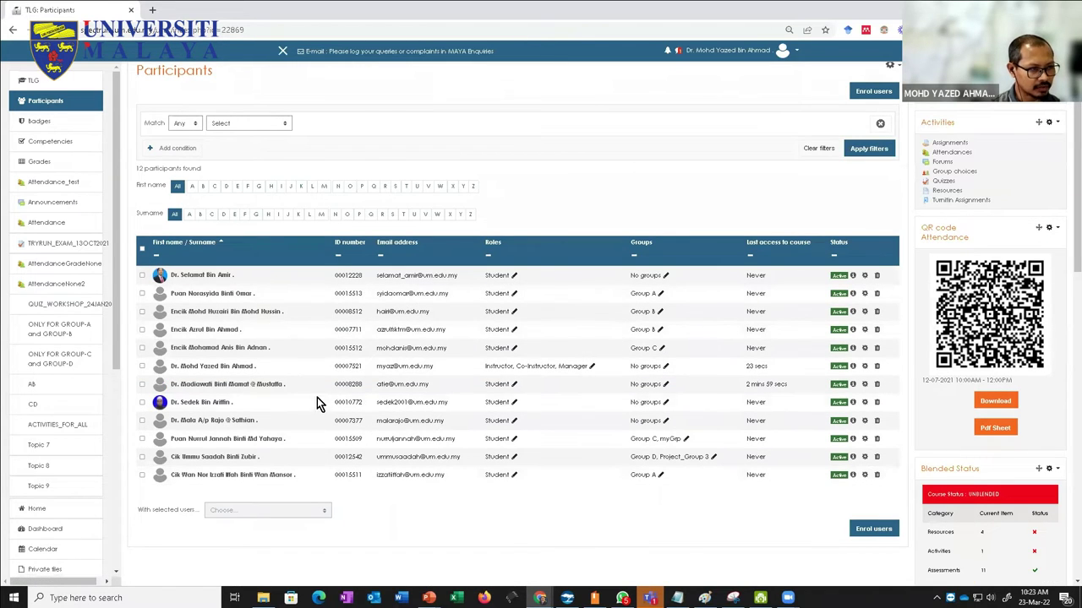
scroll(211, 274, up, 2)
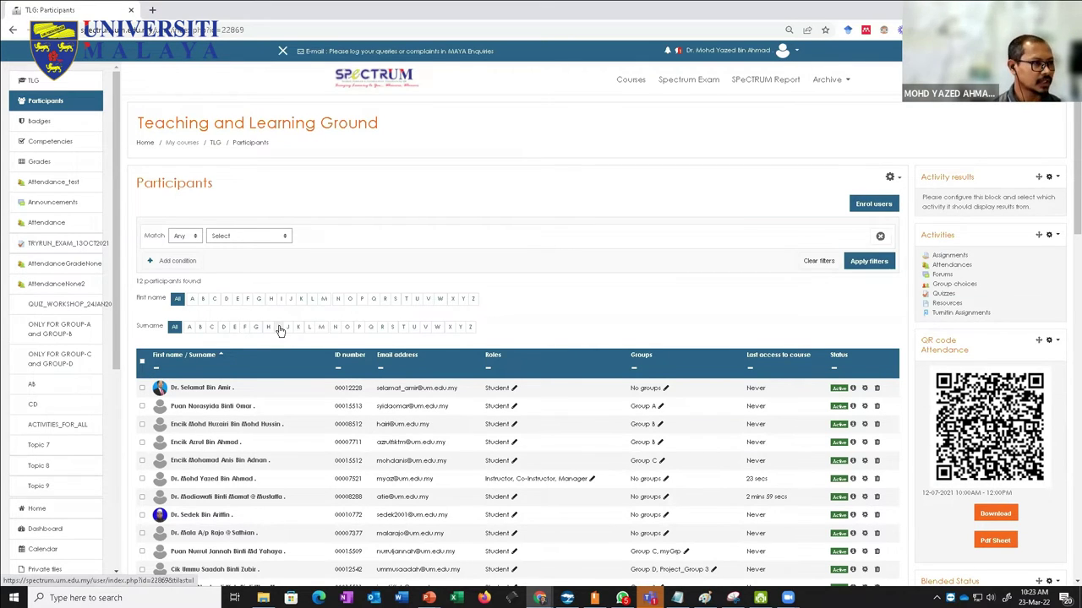
click(215, 145)
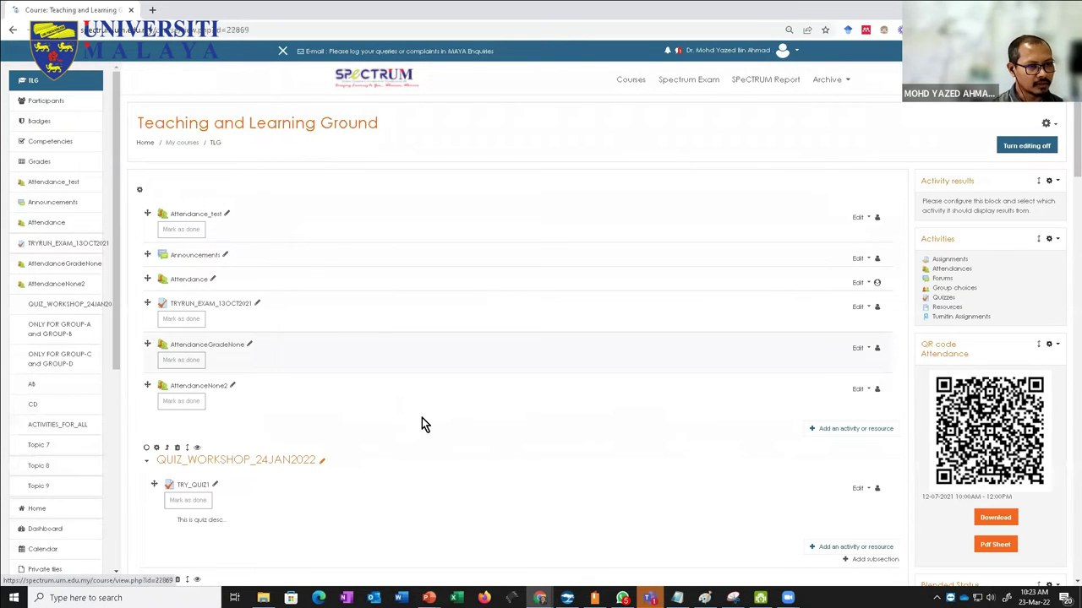
Step: Add an Attendance activity to the QUIZ_WORKSHOP_24JAN2022 section
click(816, 549)
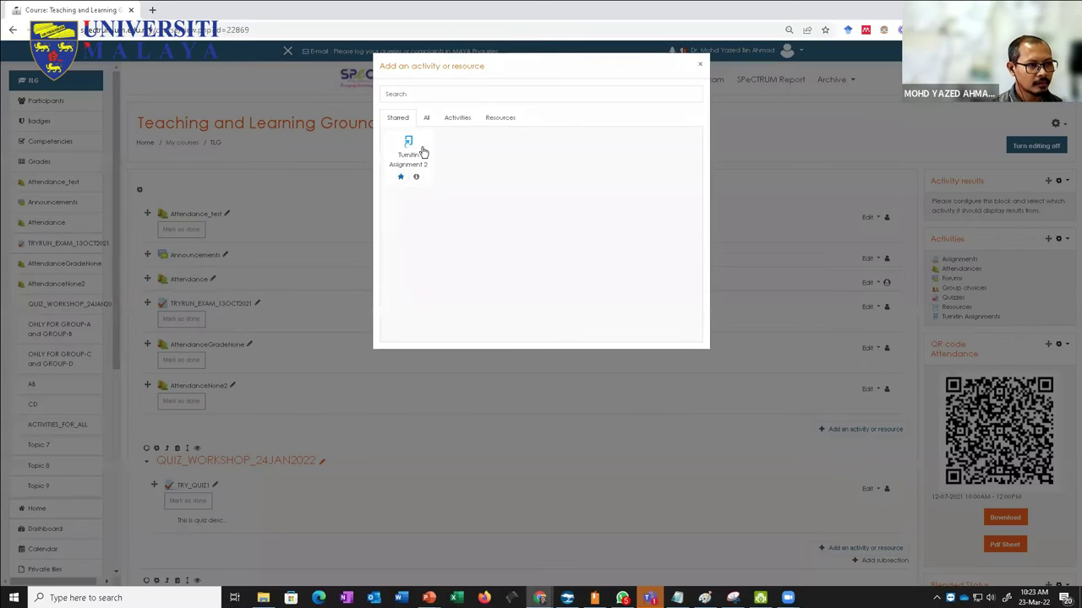
click(426, 119)
click(459, 152)
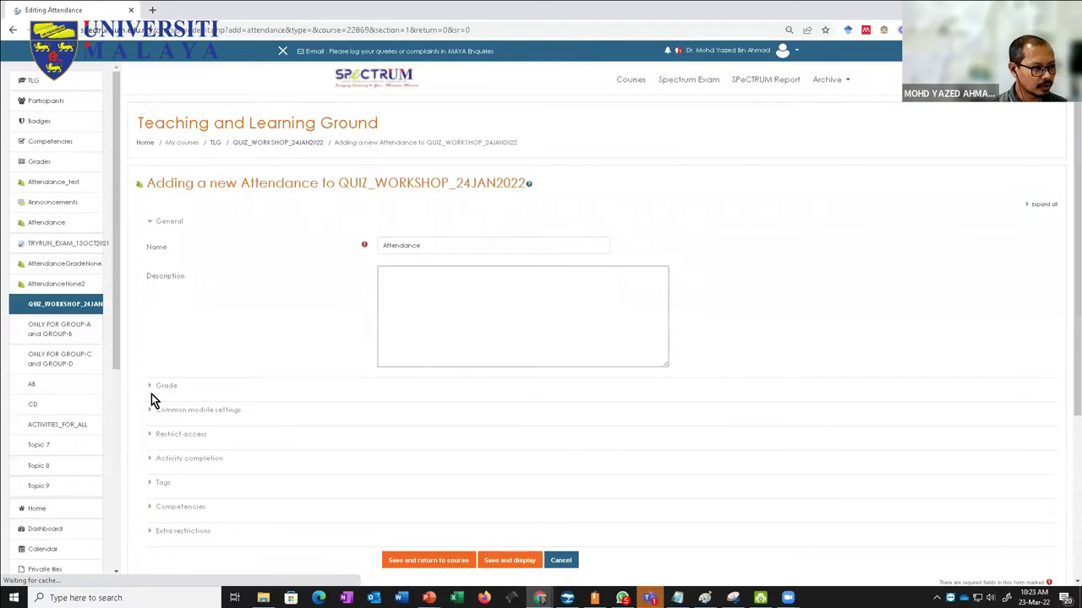
Step: Name the new attendance activity Attendance_Group_A
click(465, 247)
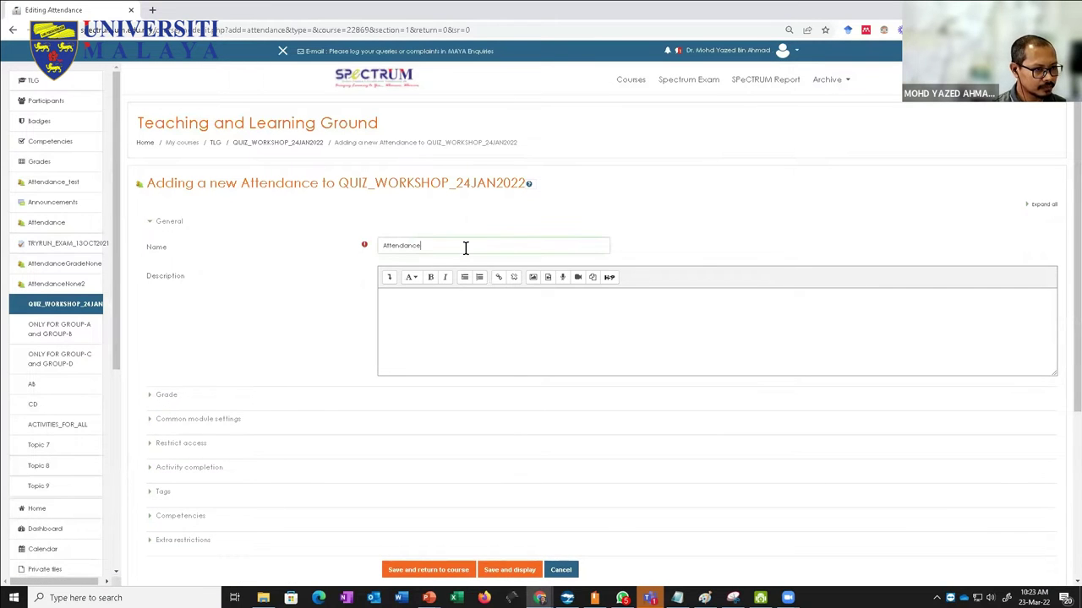
text(_G)
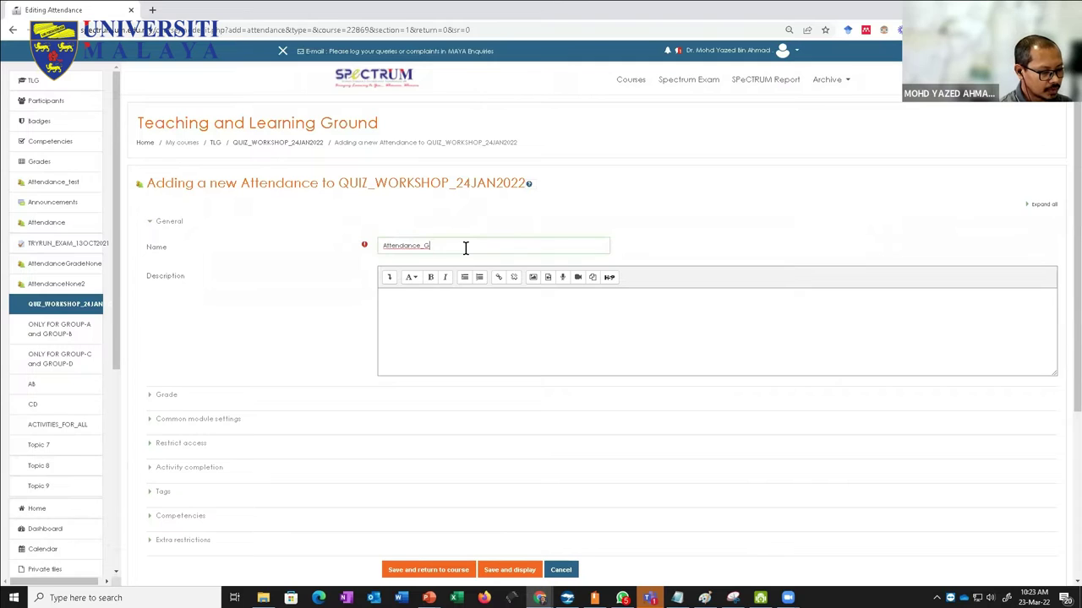
text(A)
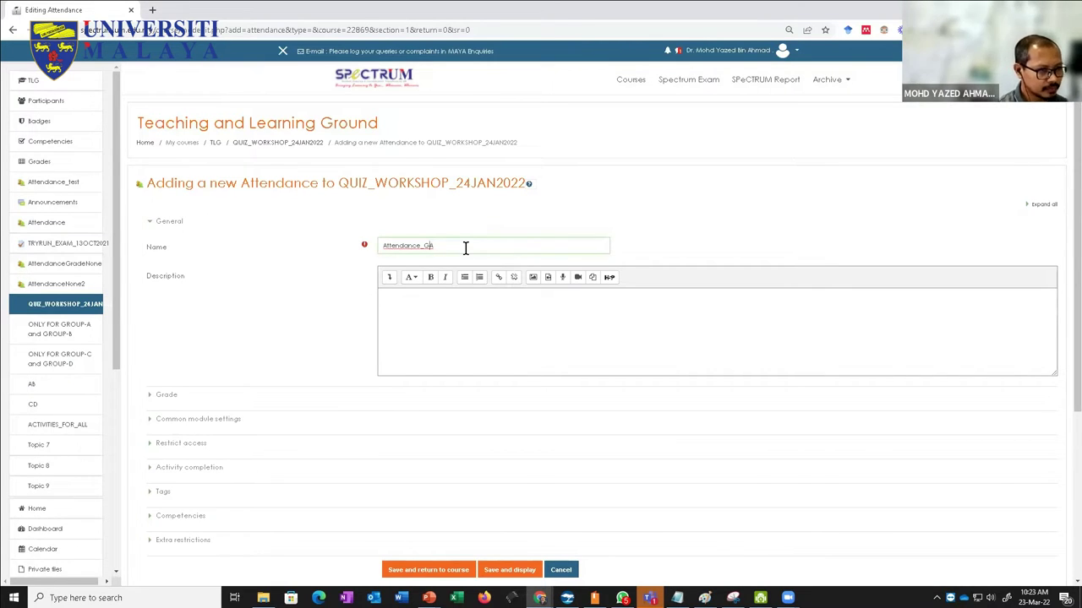
key(BackSpace)
text(roupA)
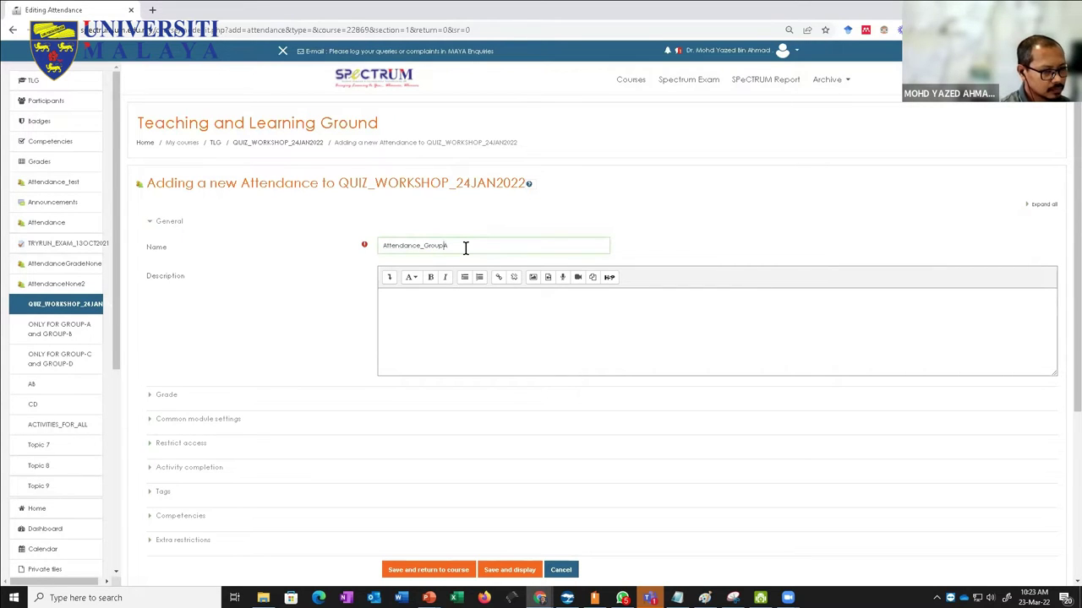
key(Left)
text(_)
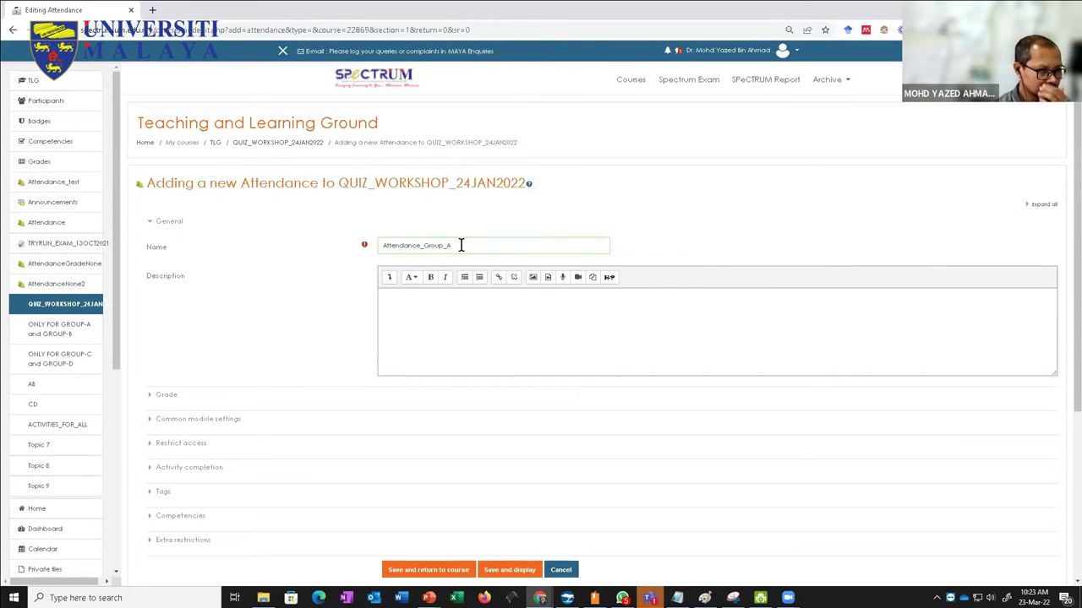
scroll(255, 329, down, 1)
scroll(255, 329, down, 1)
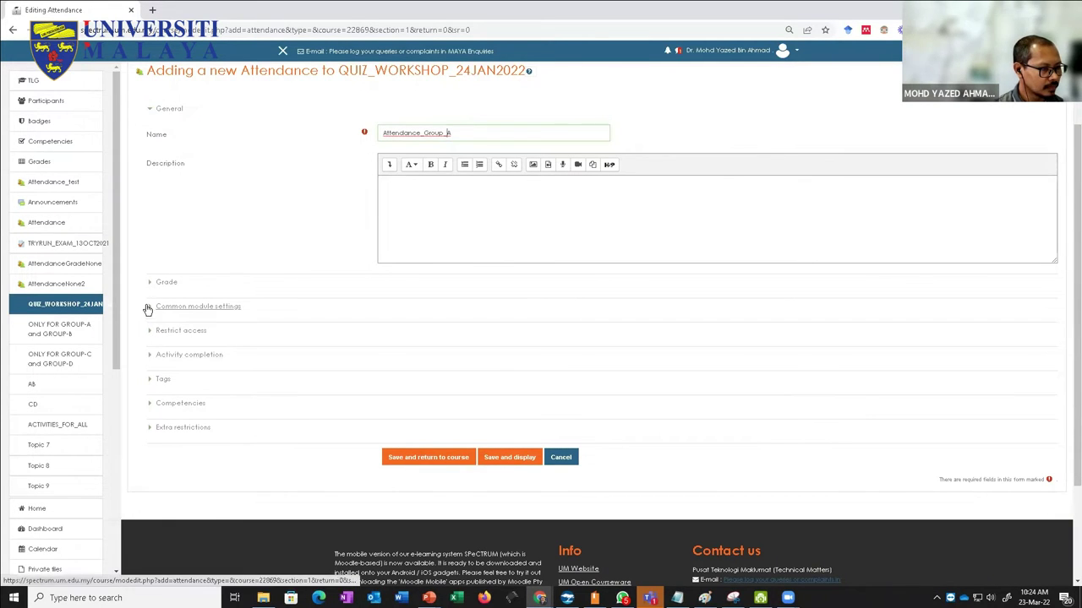
Step: Set the activity's availability to shown on the course page in Common module settings
click(148, 309)
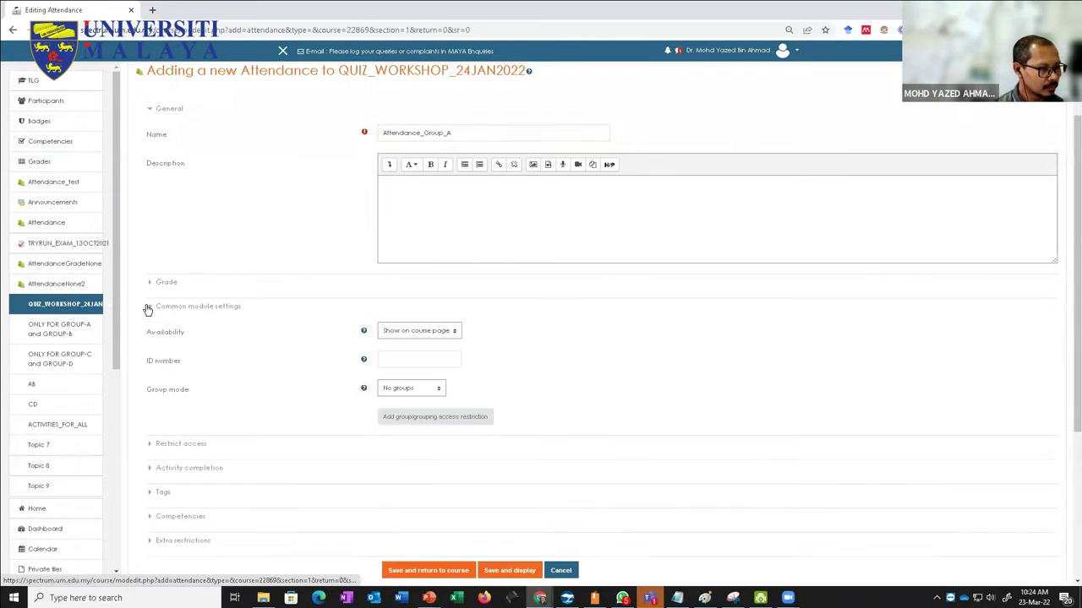
click(396, 332)
click(513, 329)
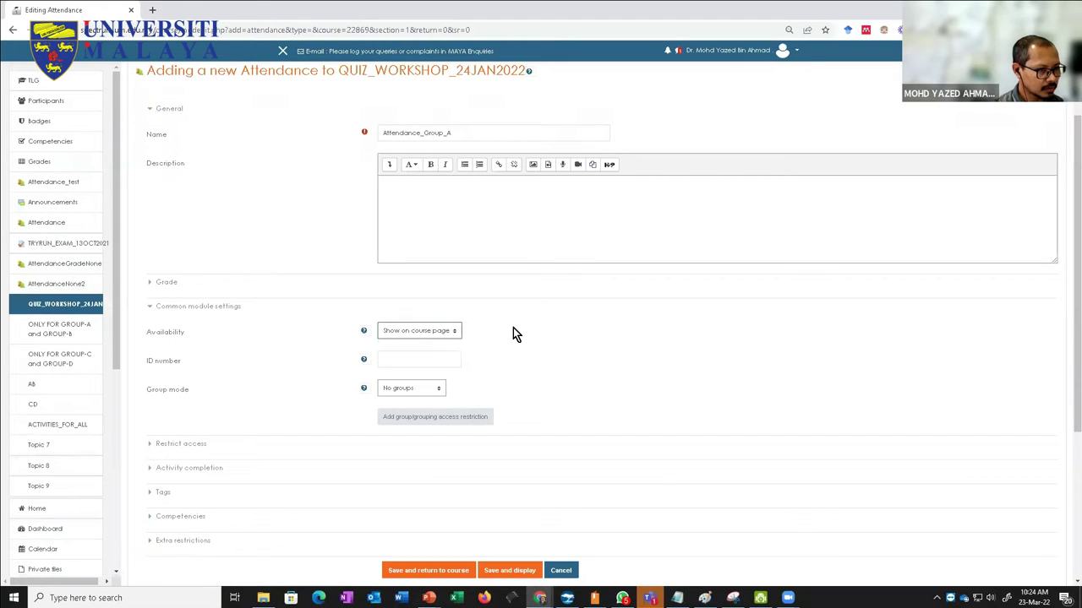
Step: Choose Separate groups, grouping GRP_AB, and add a grouping access restriction
click(401, 392)
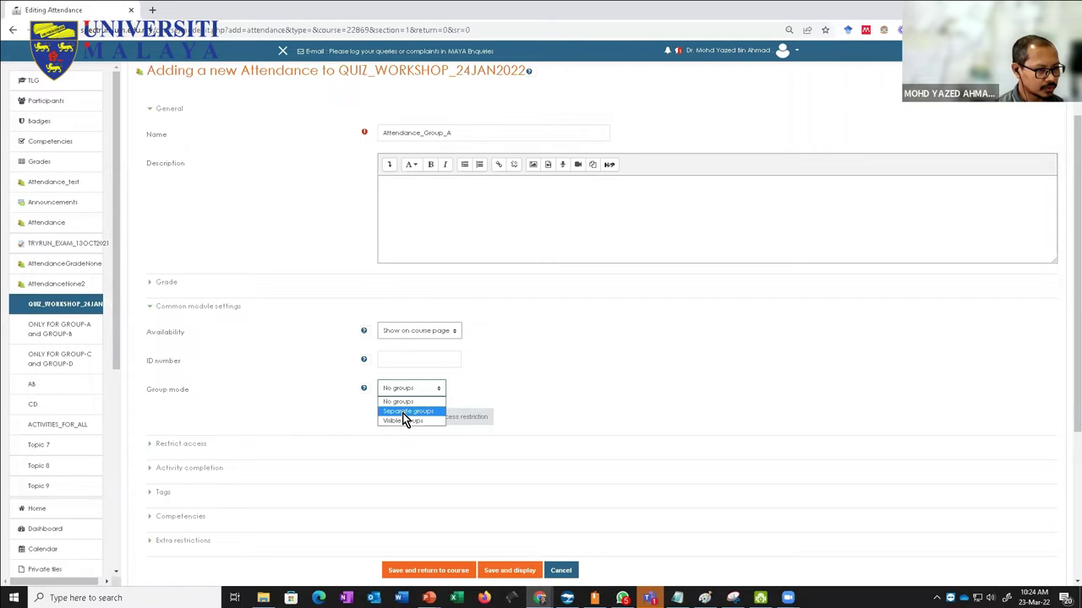
click(406, 411)
click(395, 418)
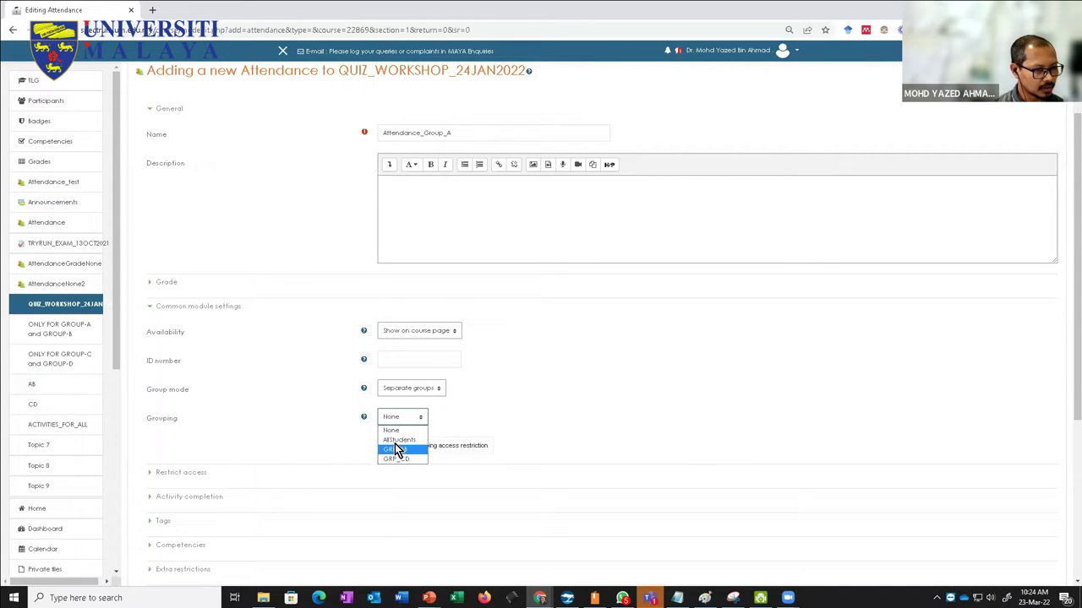
click(395, 451)
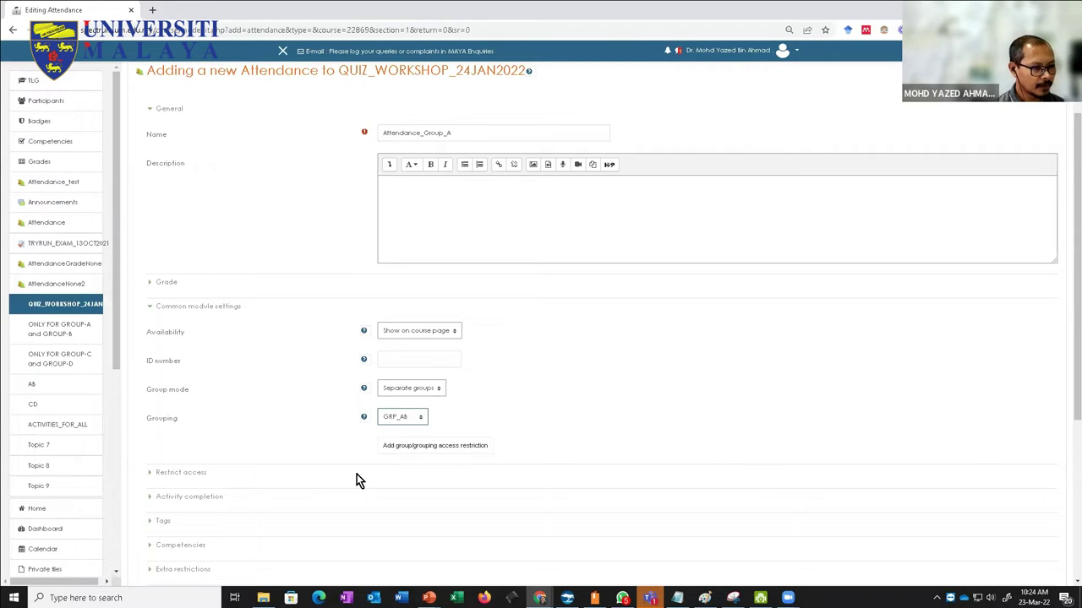
click(400, 451)
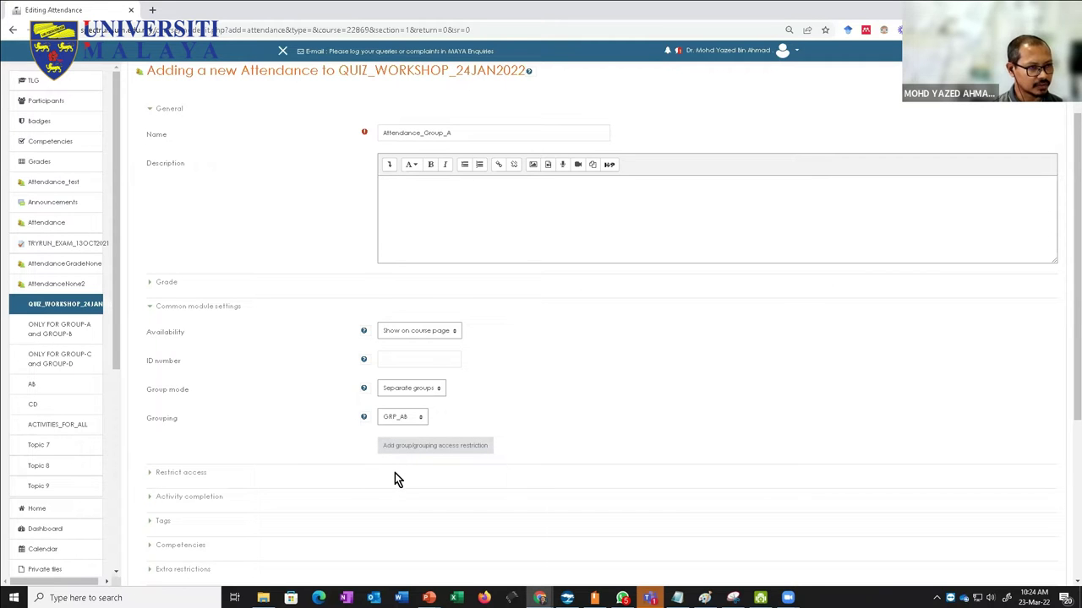
scroll(568, 415, down, 3)
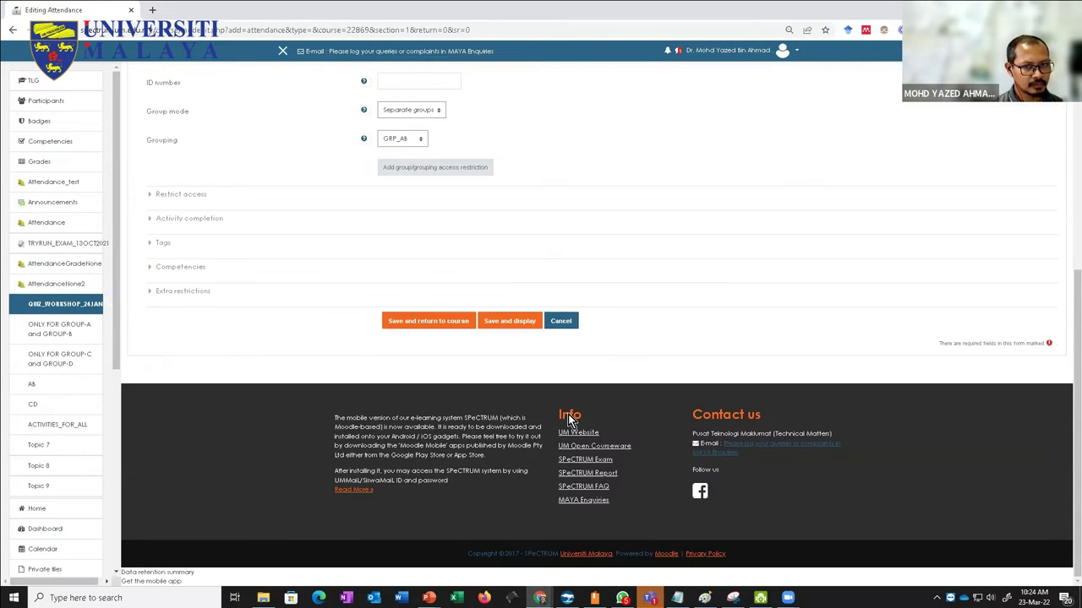
scroll(567, 415, up, 3)
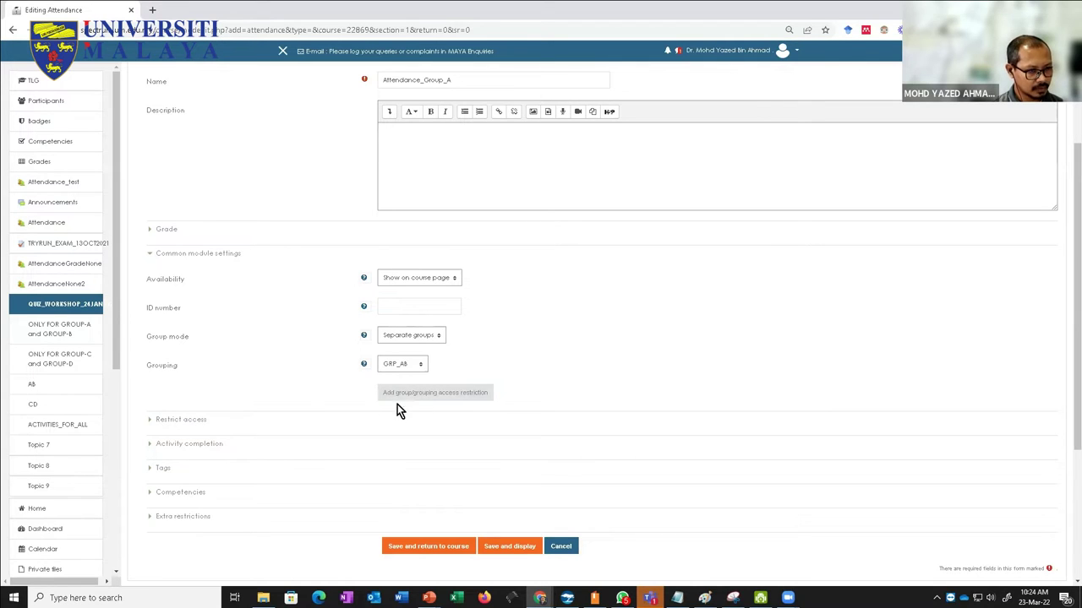
click(150, 517)
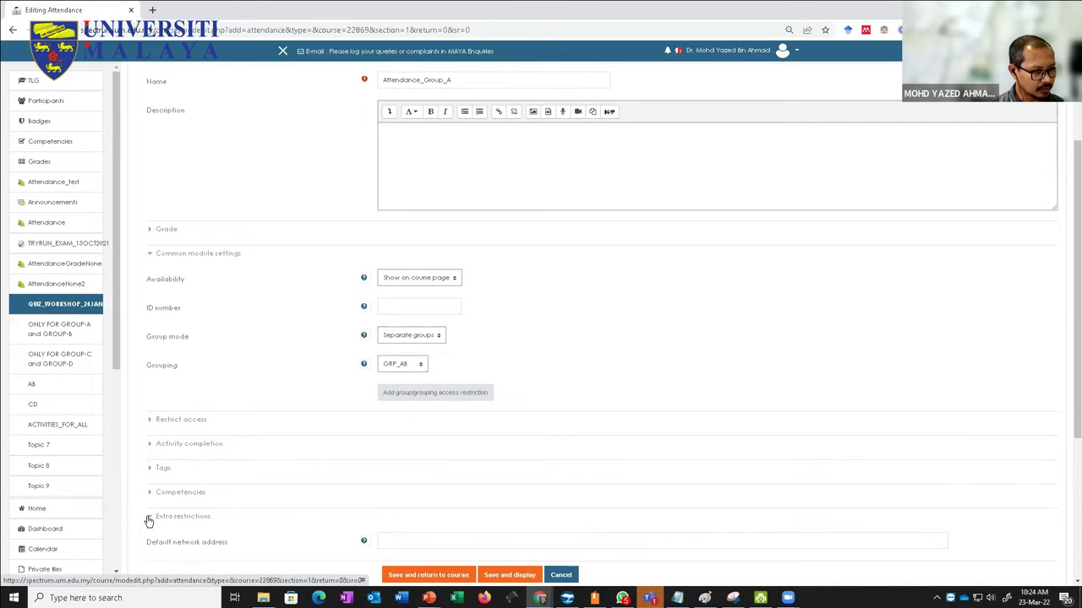
scroll(150, 521, down, 2)
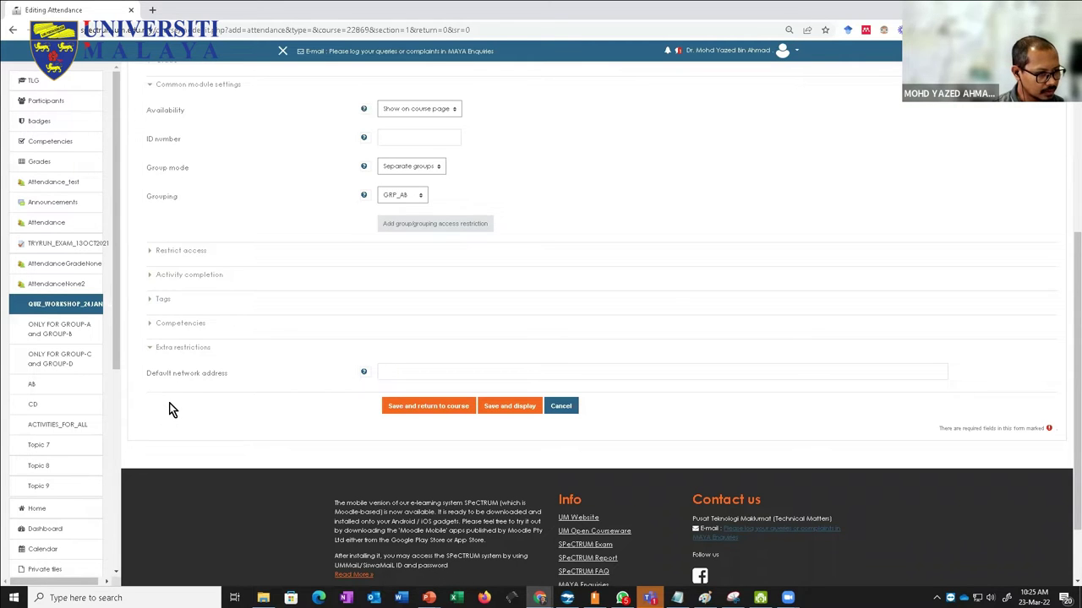
click(149, 348)
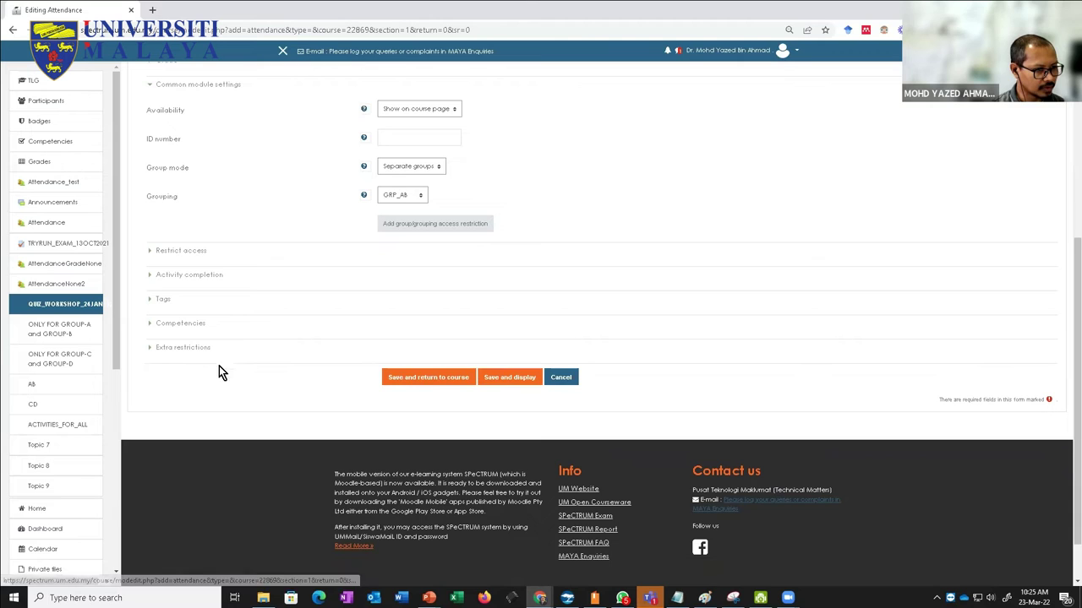
scroll(324, 378, up, 1)
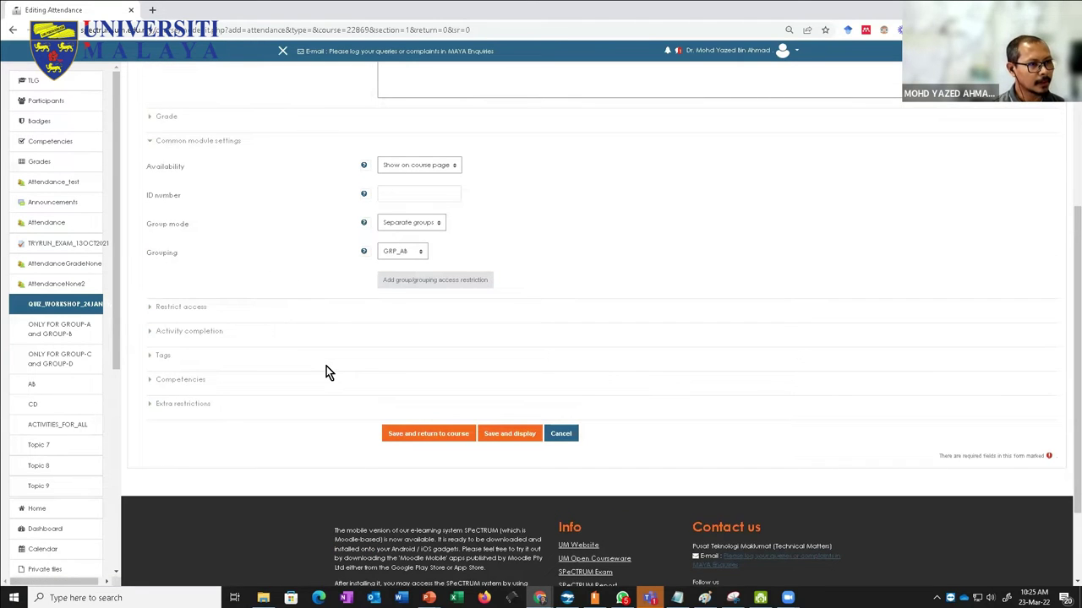
scroll(326, 373, up, 5)
scroll(353, 333, down, 3)
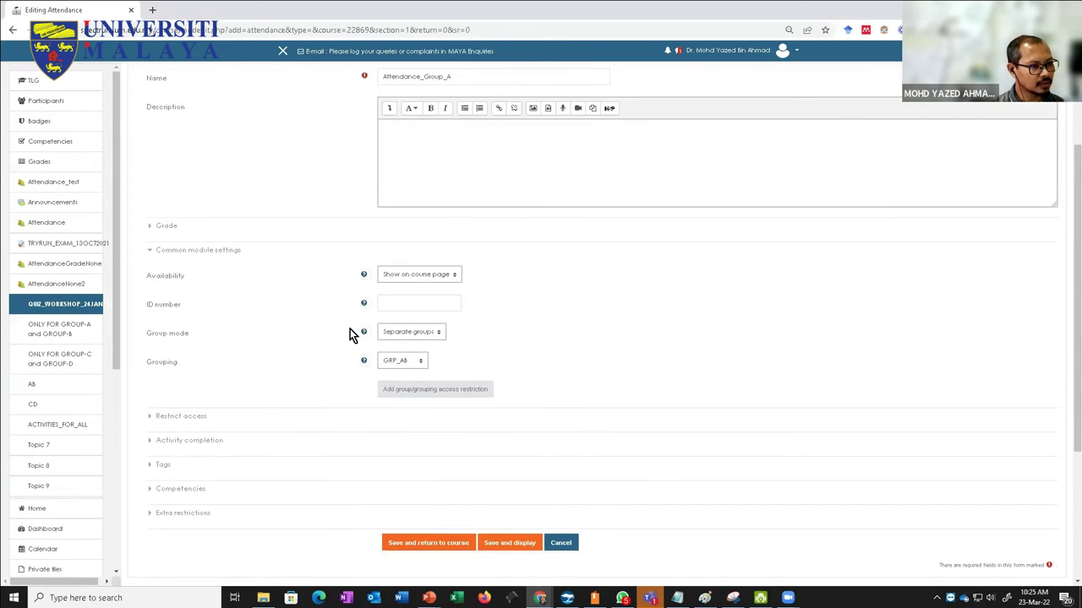
click(394, 335)
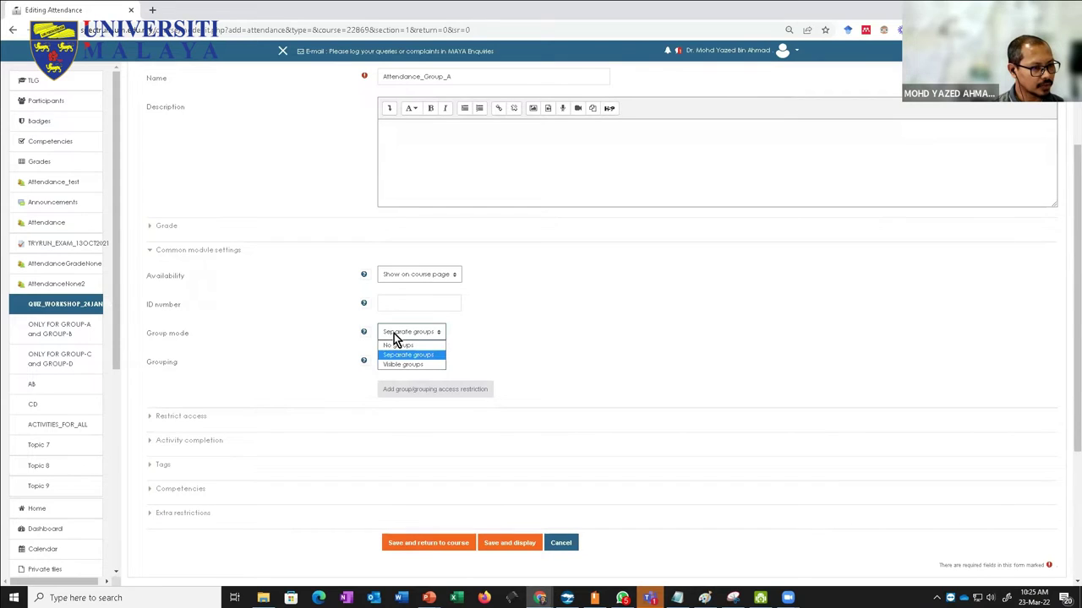
click(306, 344)
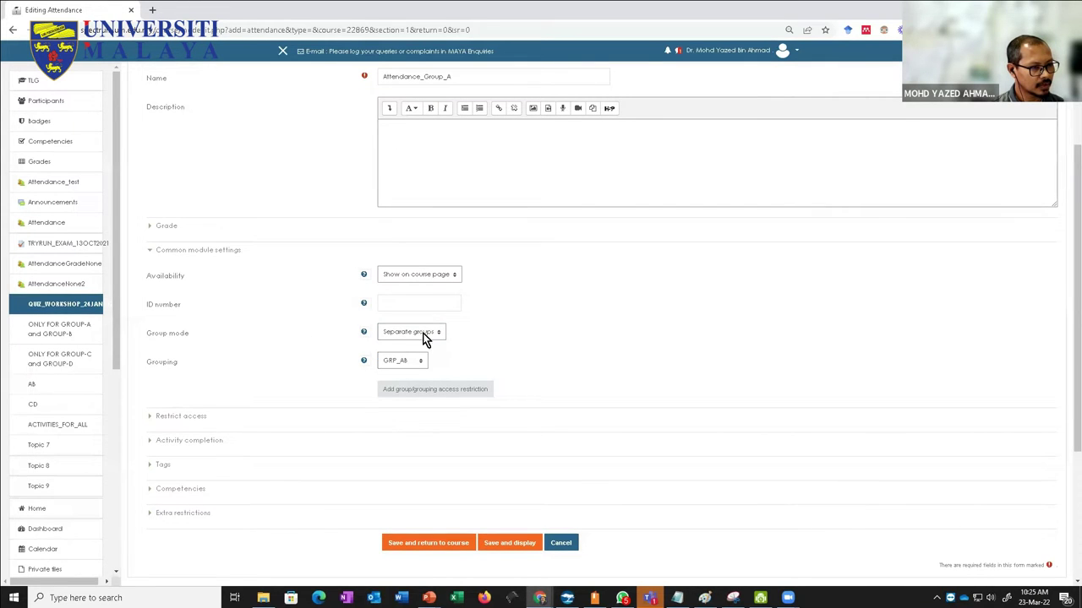
click(364, 335)
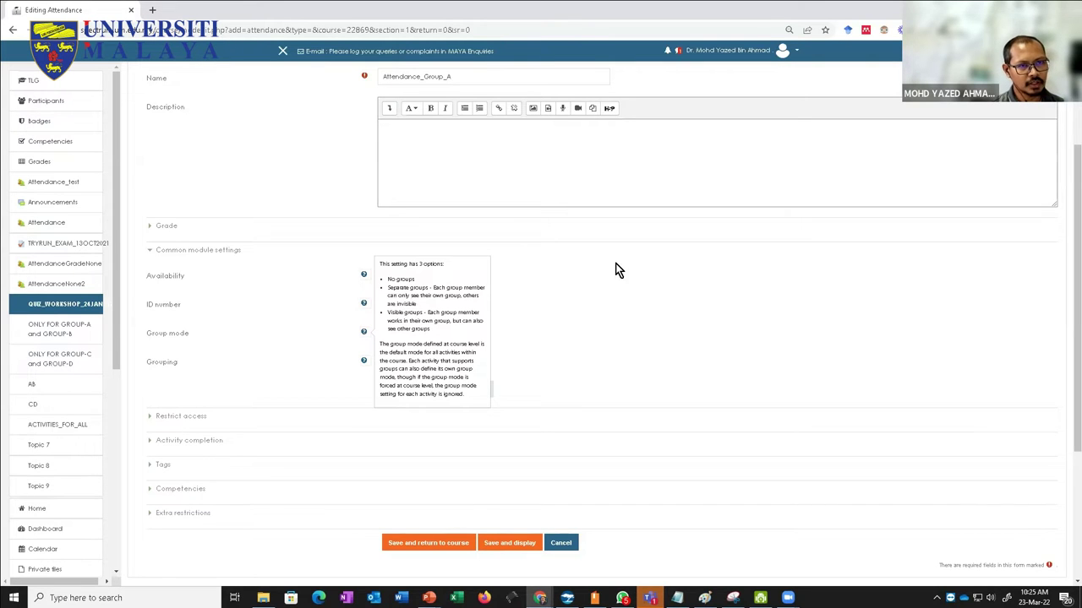
key(ctrl+plus)
key(ctrl+plus)
key(ctrl+plus)
key(ctrl+plus)
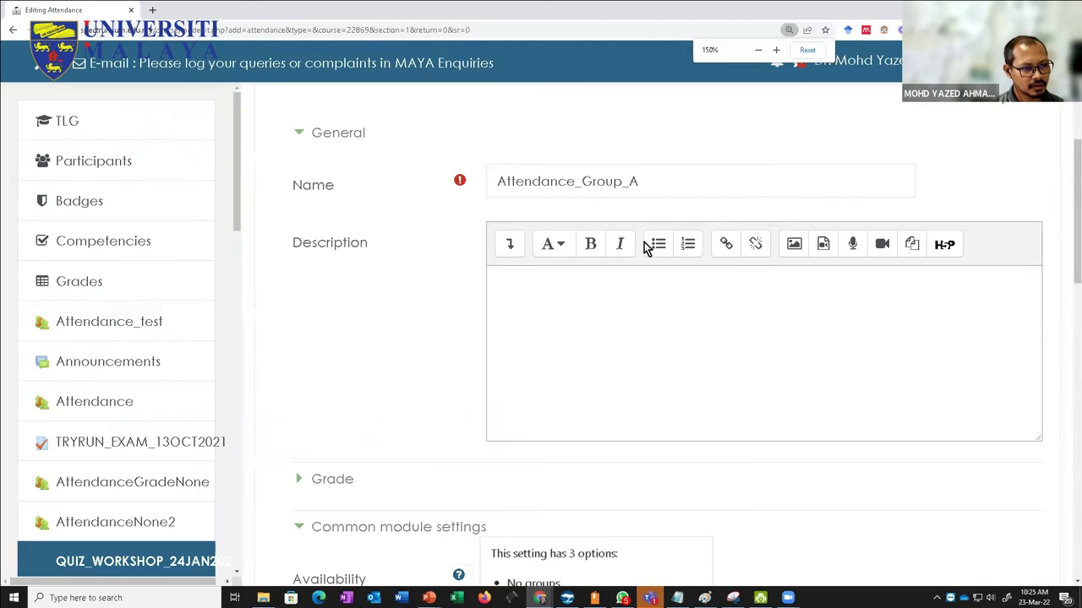
scroll(644, 245, down, 3)
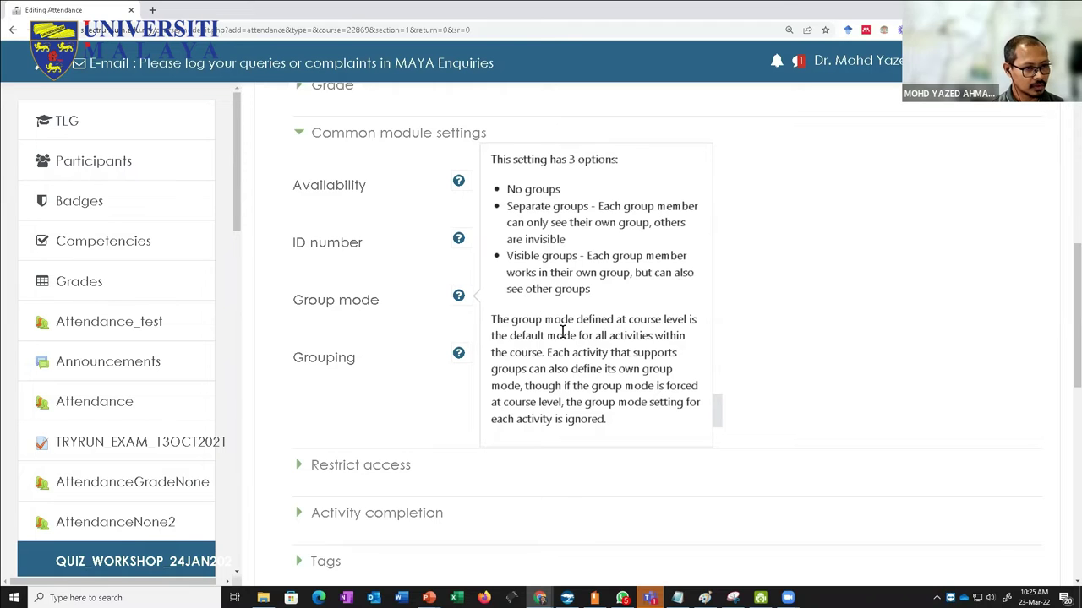
click(832, 297)
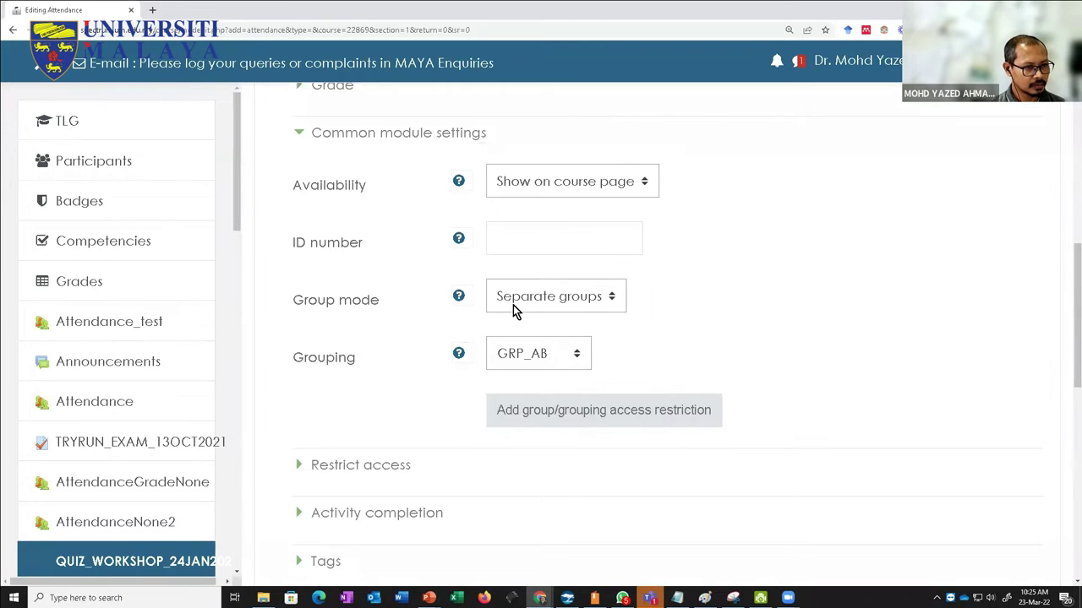
scroll(334, 409, down, 4)
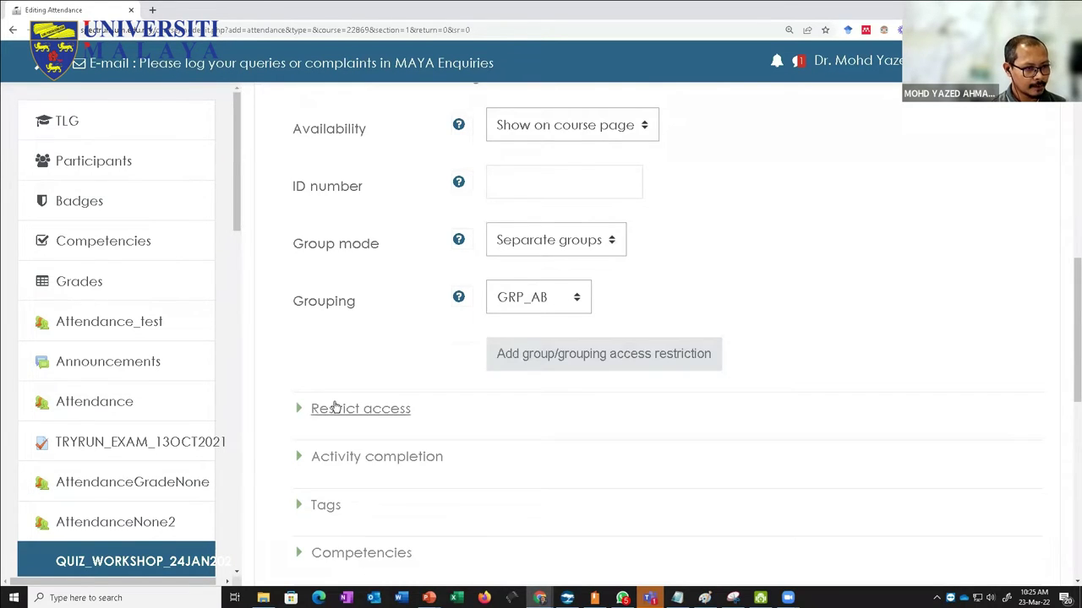
scroll(502, 453, up, 1)
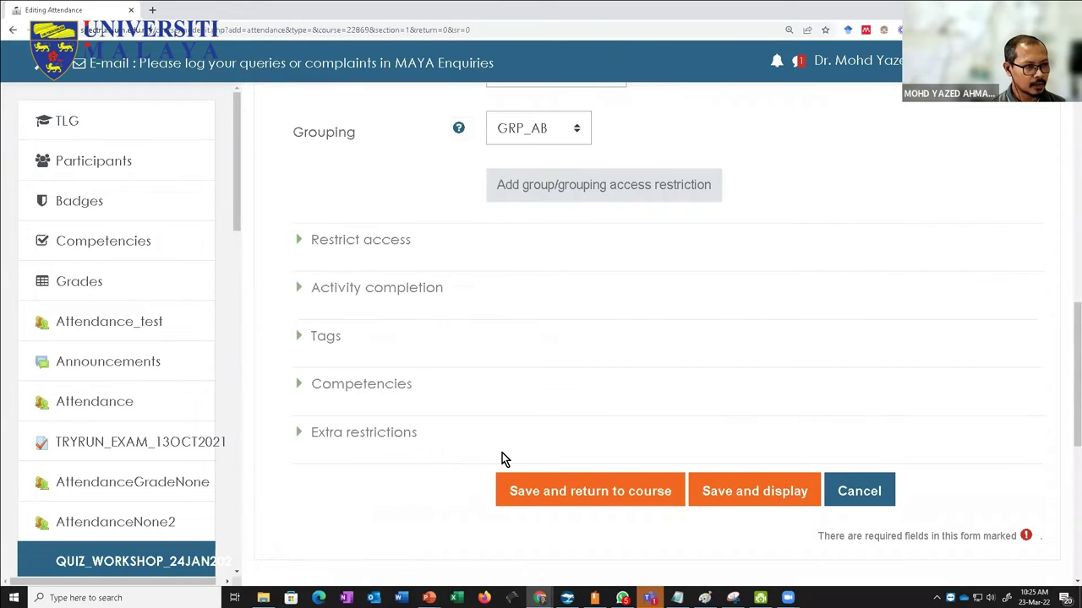
scroll(502, 459, up, 3)
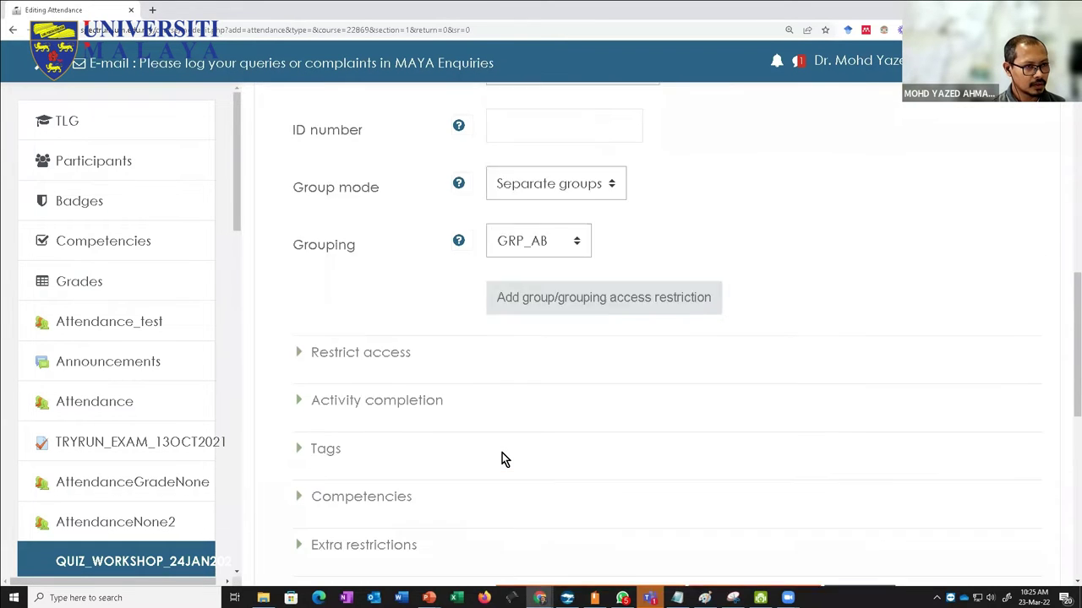
key(ctrl+minus)
key(ctrl+minus)
key(ctrl+minus)
key(ctrl+minus)
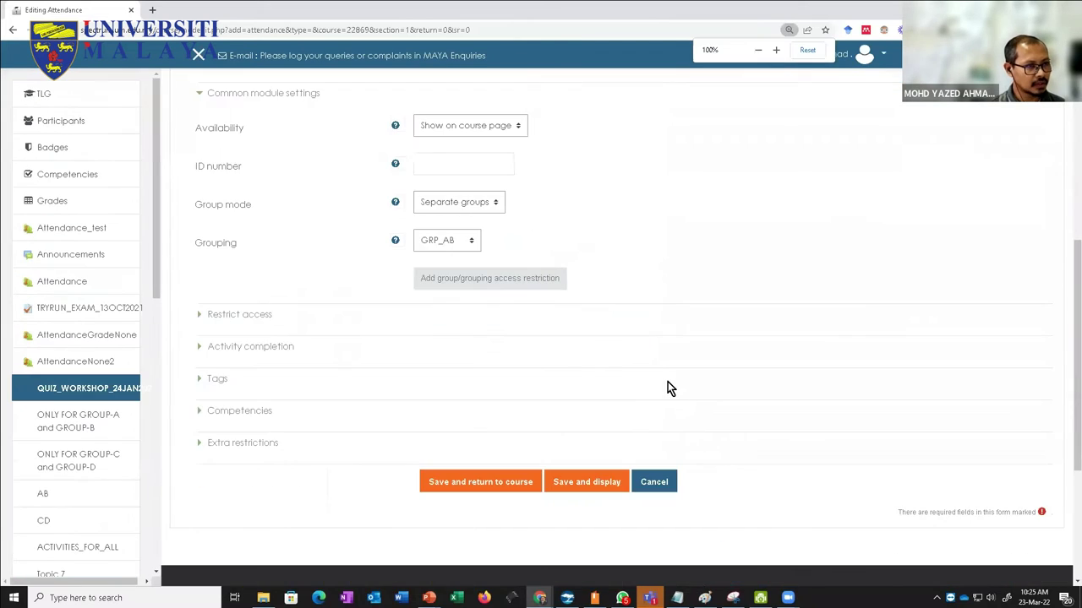
Step: Expand Restrict access to show the condition requiring grouping GRP_AB
scroll(490, 338, up, 2)
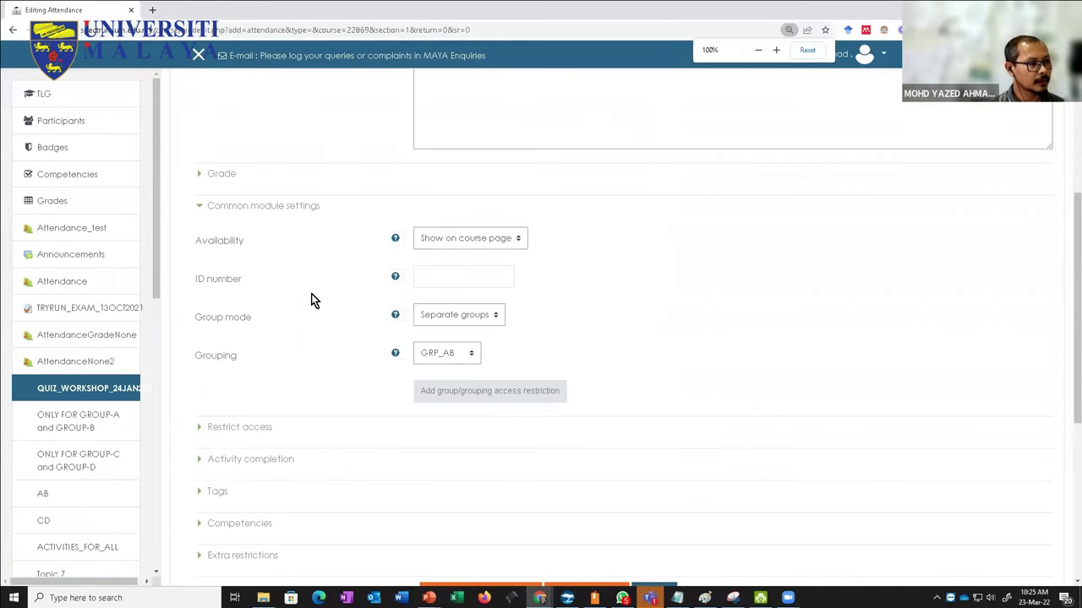
click(200, 427)
scroll(201, 429, down, 1)
scroll(201, 430, down, 1)
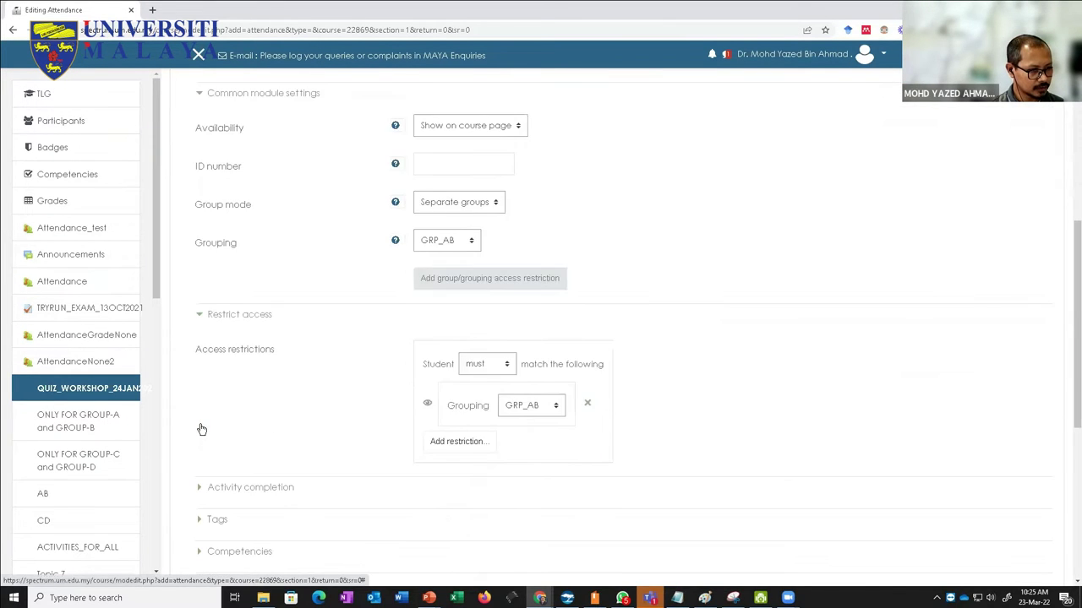
scroll(211, 437, down, 1)
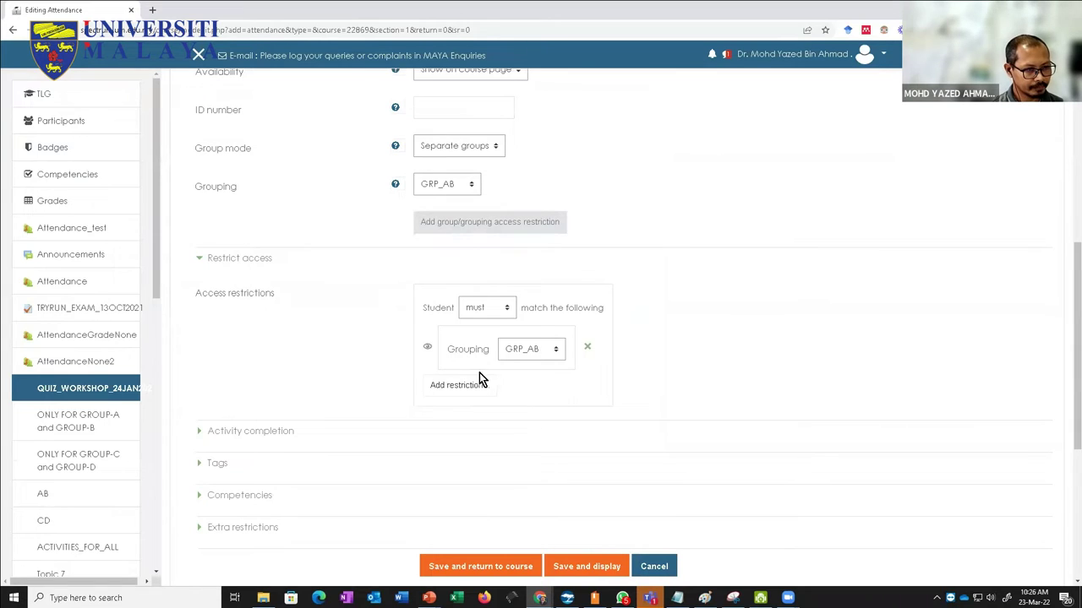
Step: Expand Activity completion, showing completion set to manual student marking
click(203, 432)
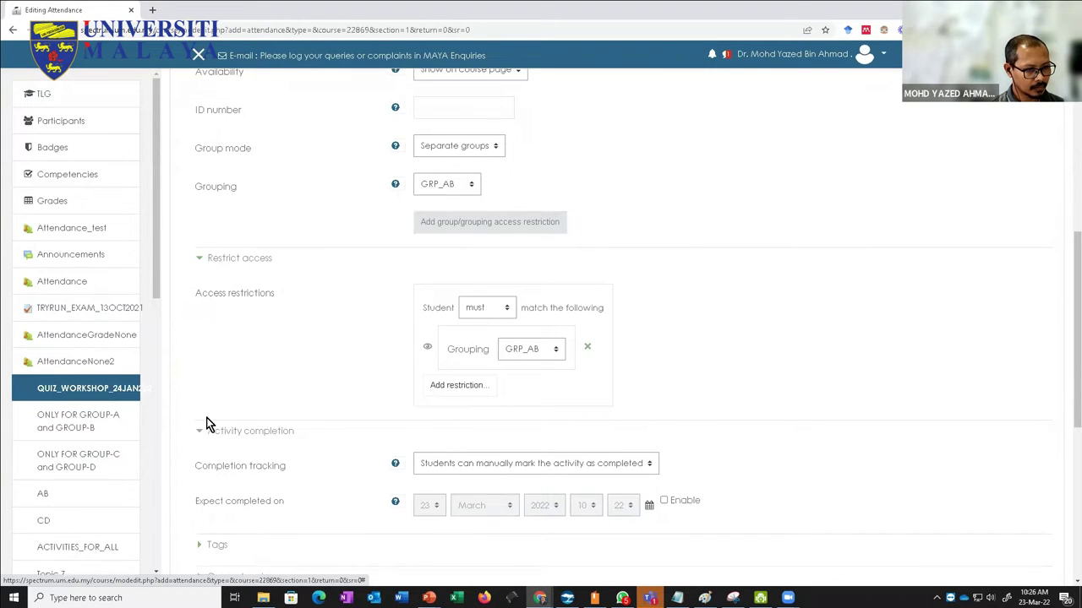
scroll(222, 415, down, 3)
scroll(272, 436, up, 2)
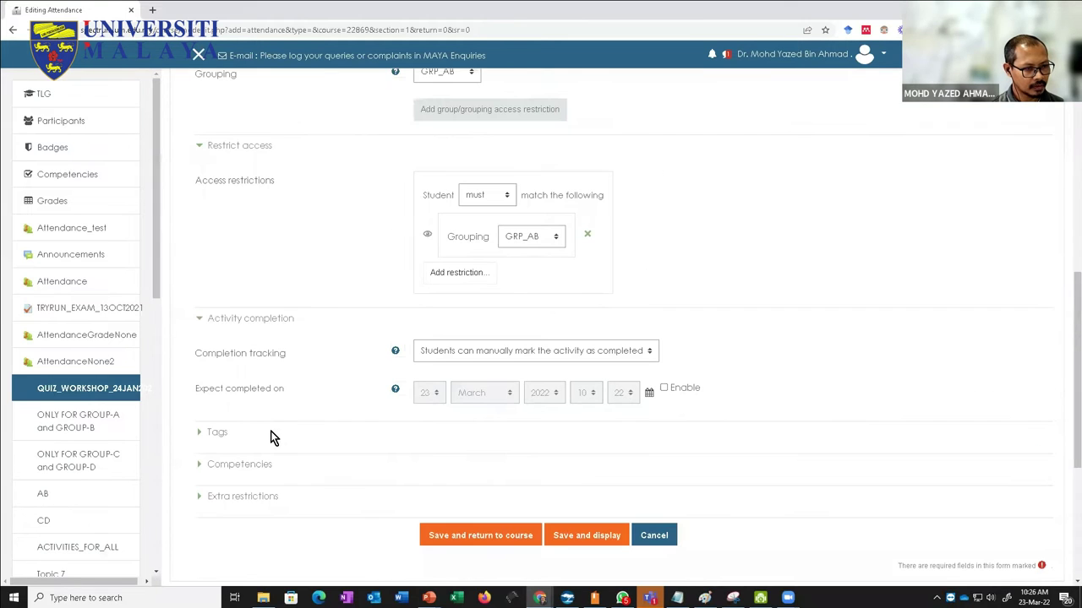
Step: Save Attendance_Group_A to the course, then maximize Grouping_Attendance.pptx at slide 2, 'Why use groups?'
click(510, 534)
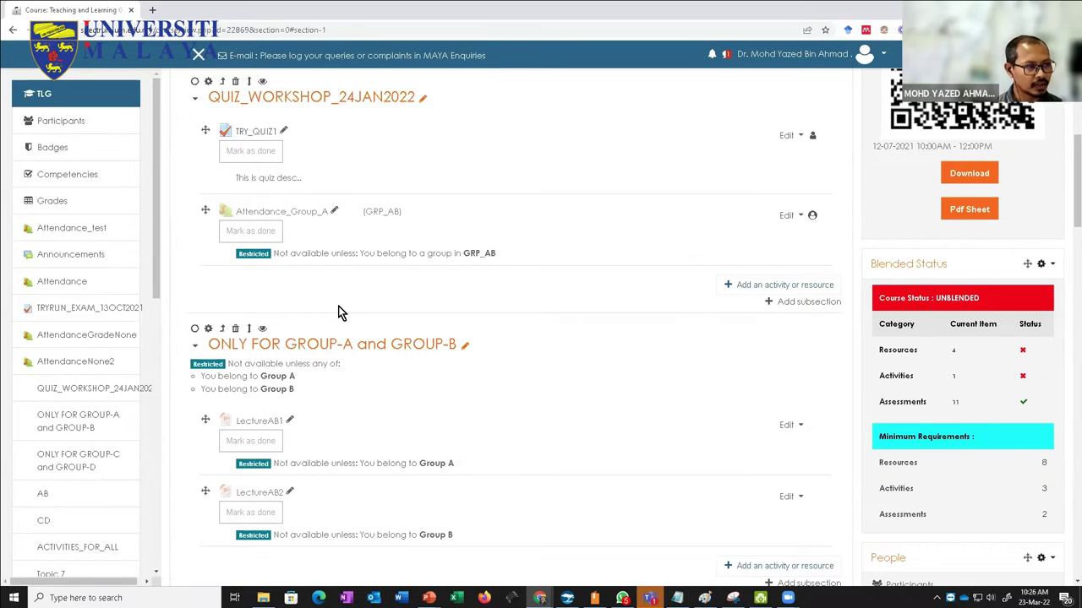
scroll(338, 313, up, 10)
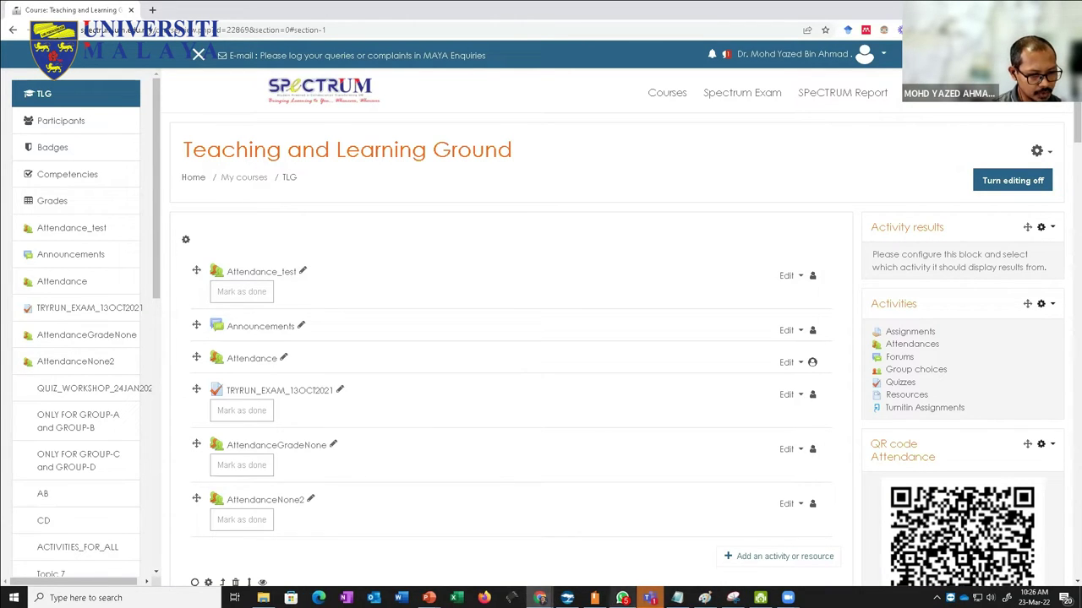
mouse_move(539, 597)
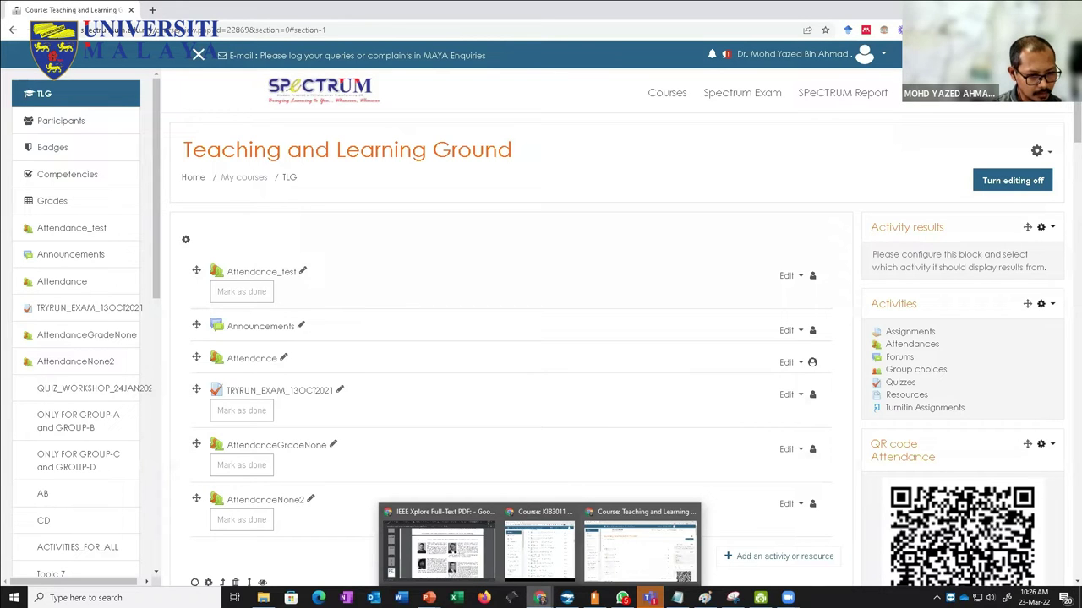
click(398, 548)
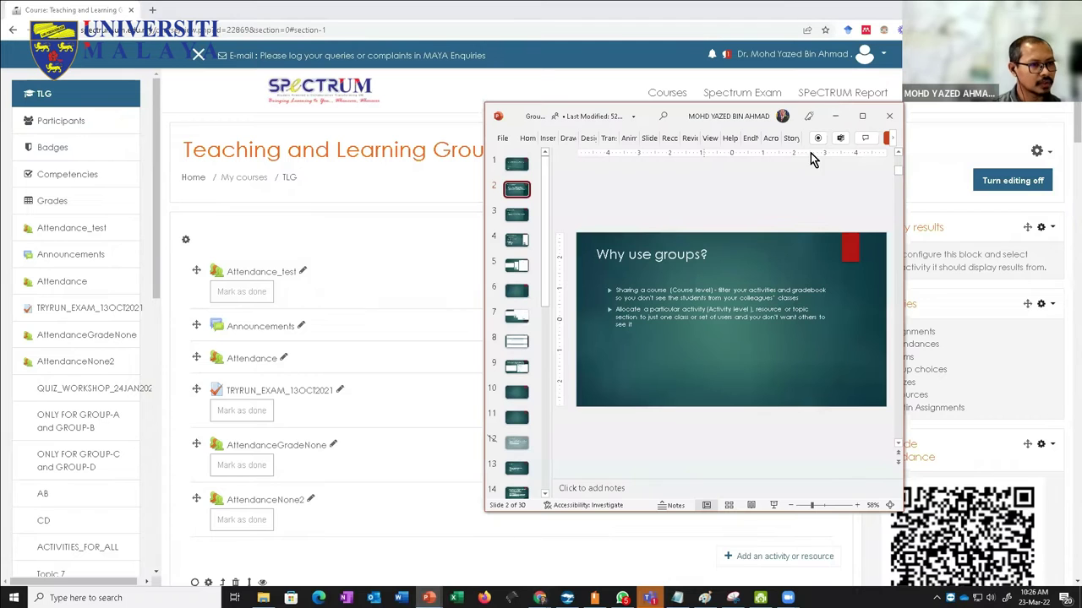
click(862, 116)
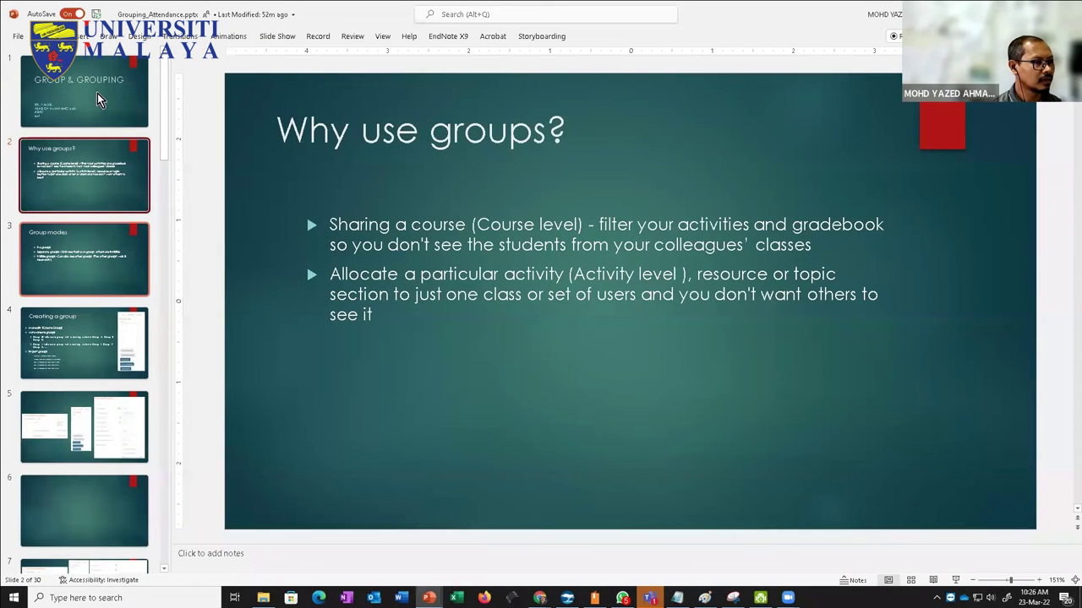
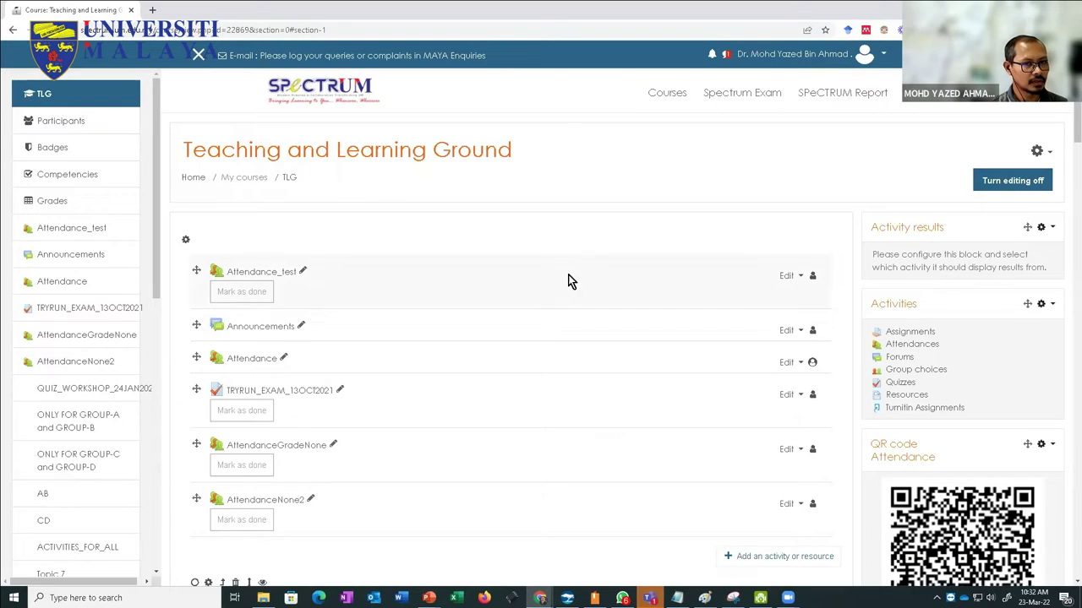
Step: Look through the course administration's Users settings, then go back to the TLG course page
click(1046, 154)
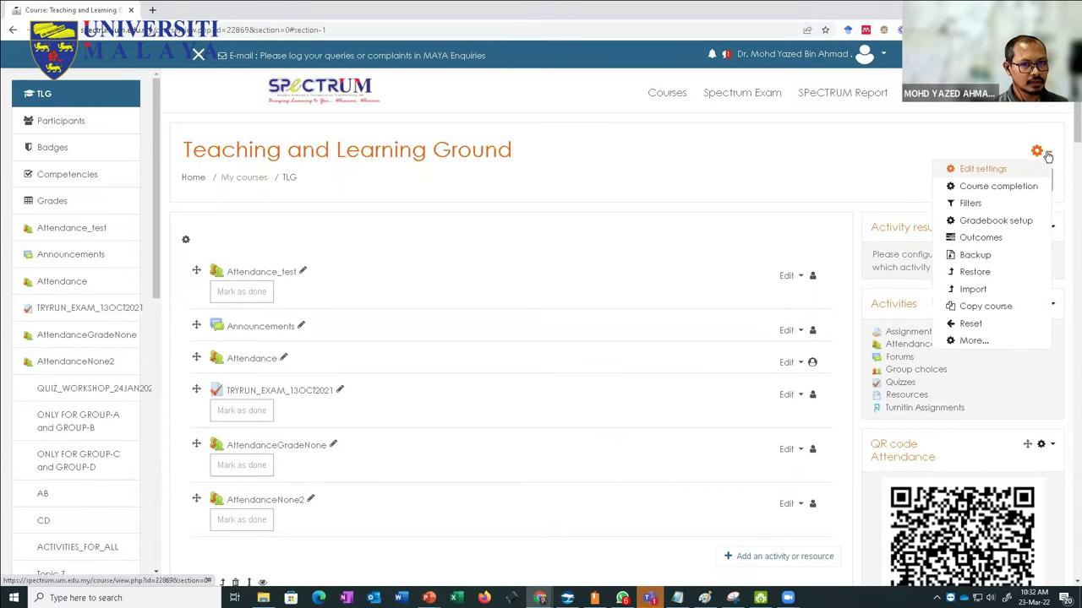
click(495, 122)
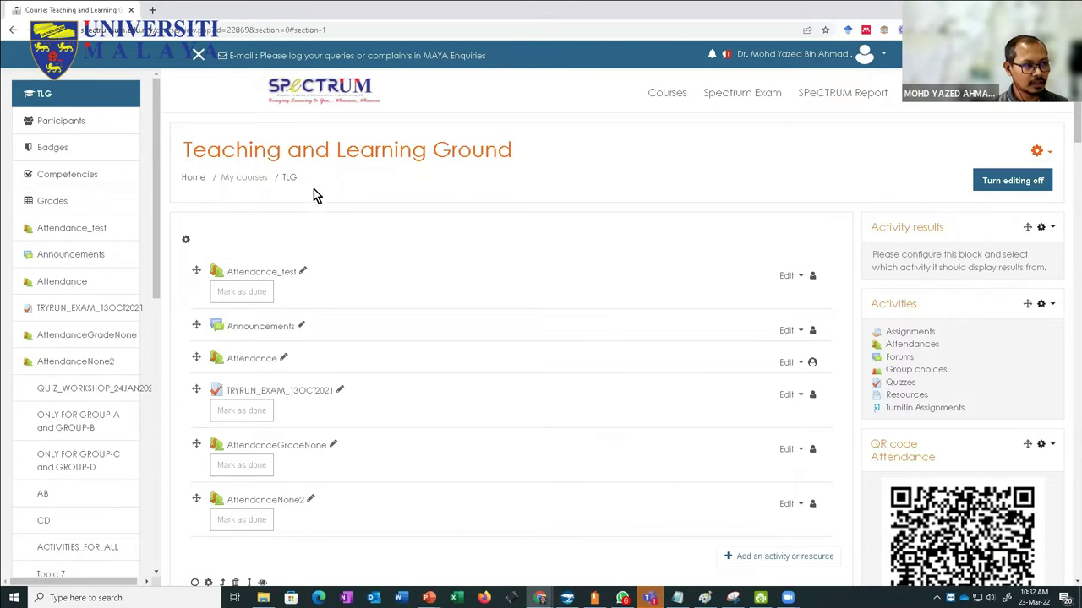
click(1046, 156)
click(972, 341)
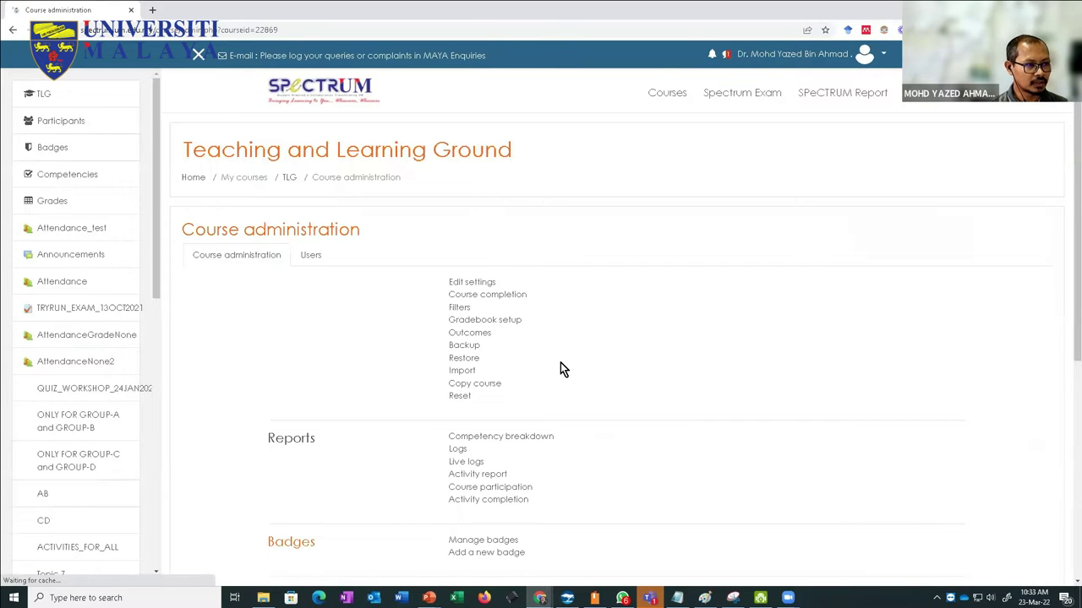
click(310, 256)
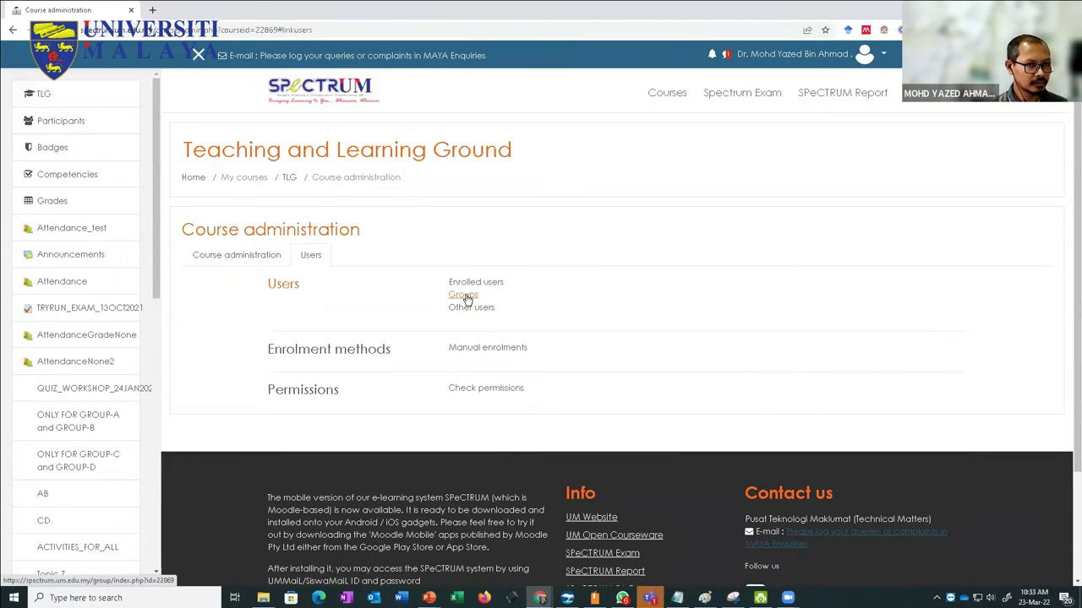
click(292, 180)
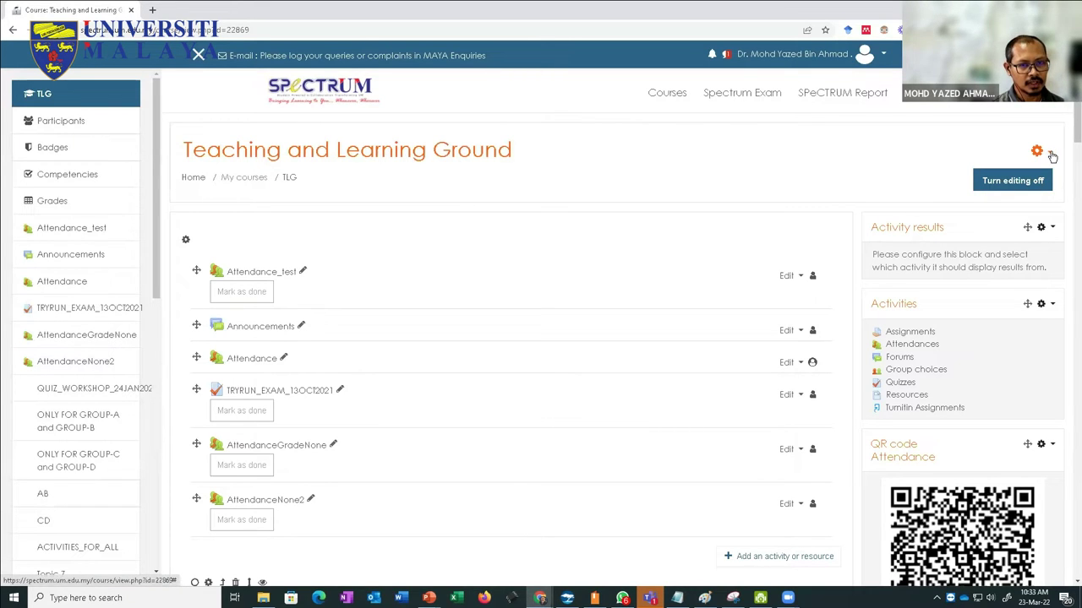
Step: Open the TLG Groups page from the Users section of course administration
click(1052, 156)
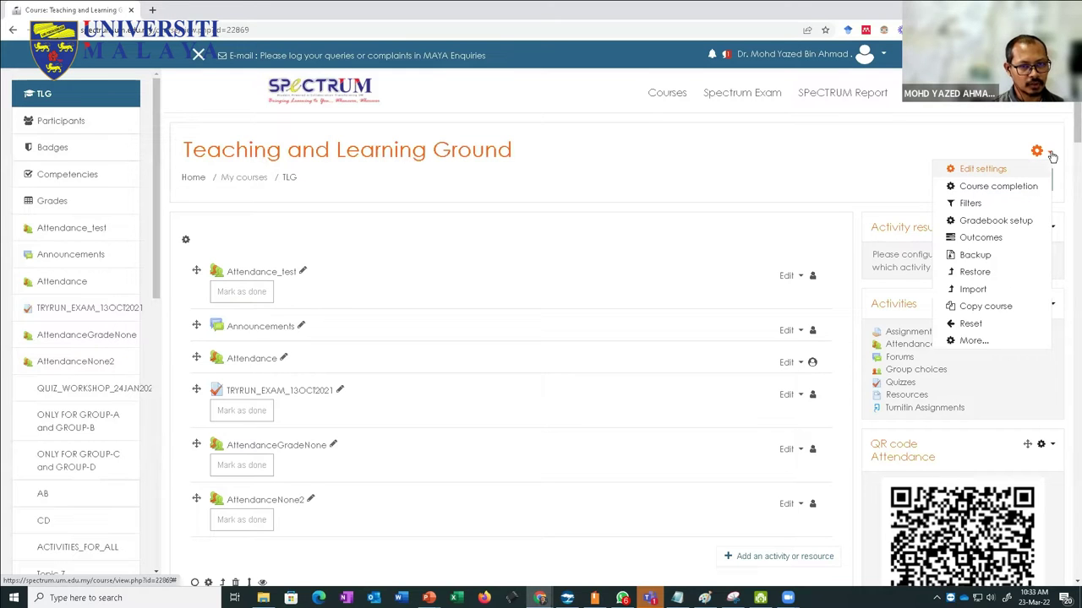
click(974, 342)
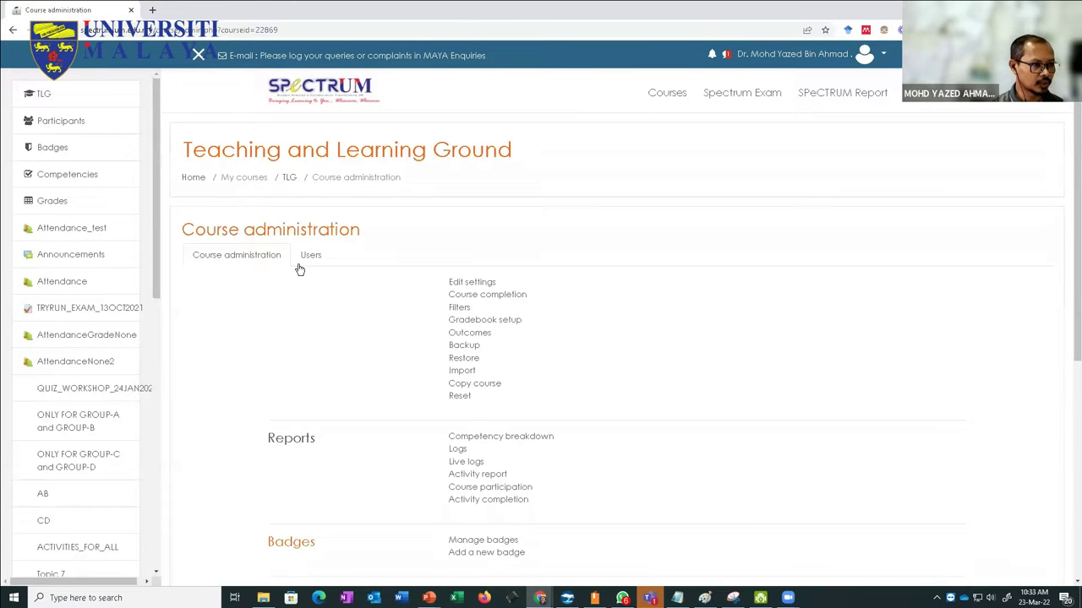
click(312, 258)
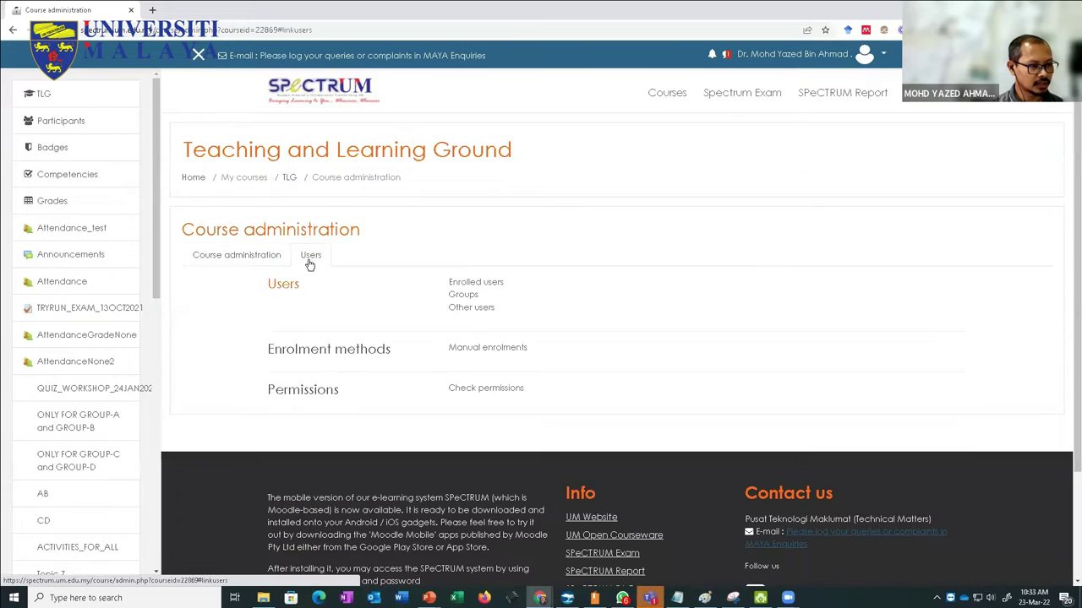
click(473, 296)
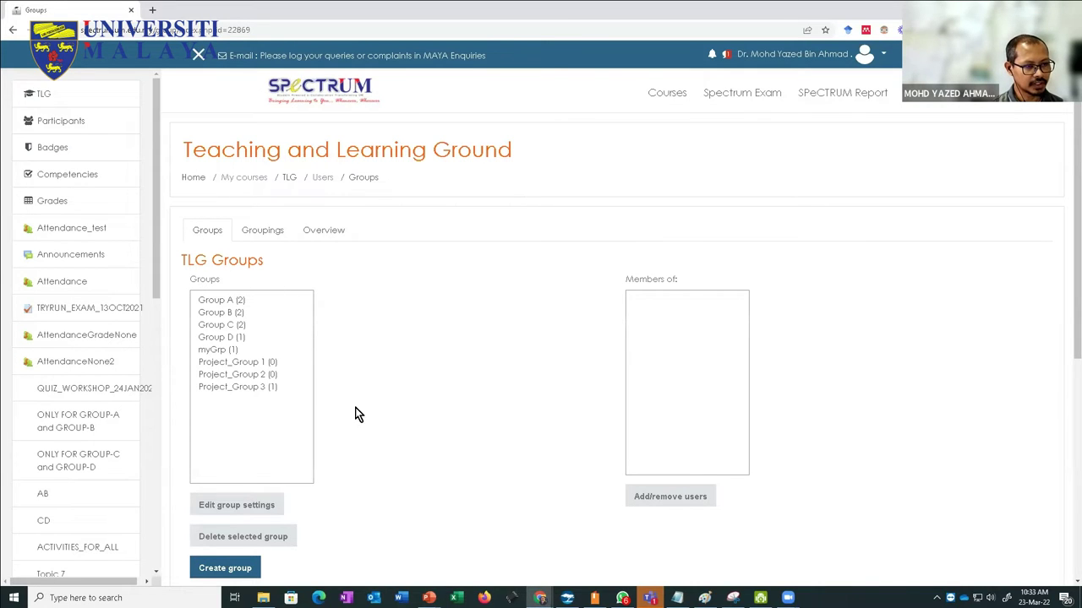
scroll(359, 412, down, 2)
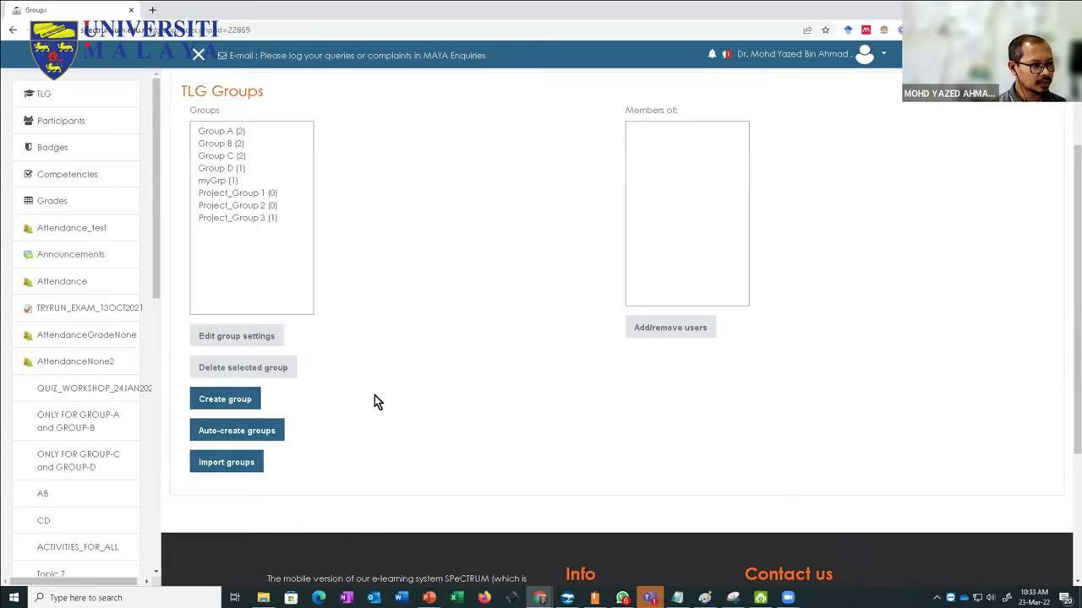
Step: Create and save a new group named 'Kumpulan1' in the TLG course
scroll(375, 395, up, 1)
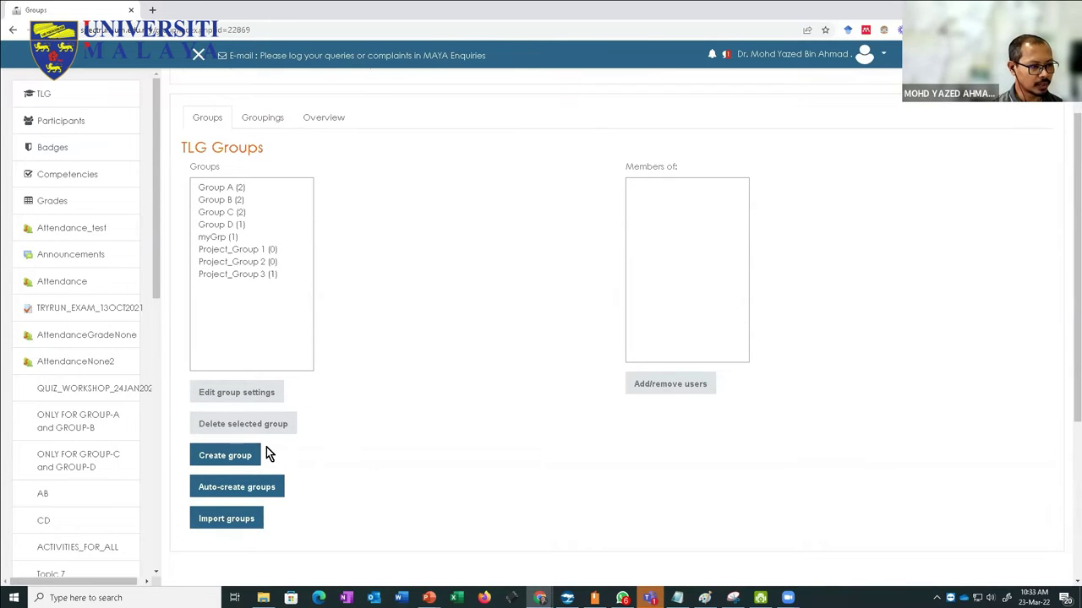
click(228, 460)
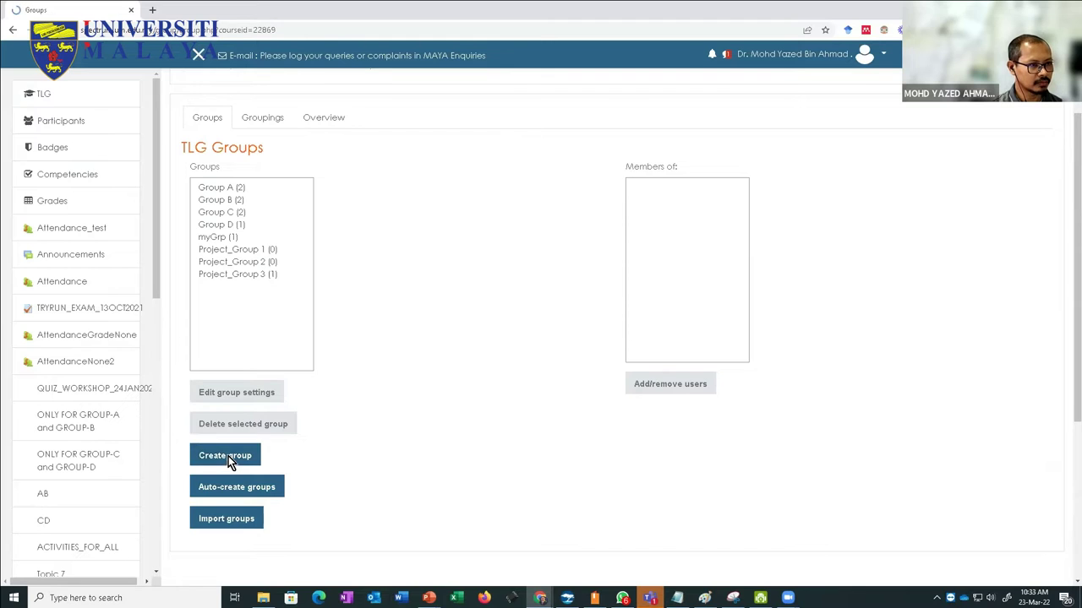
click(450, 263)
text(K)
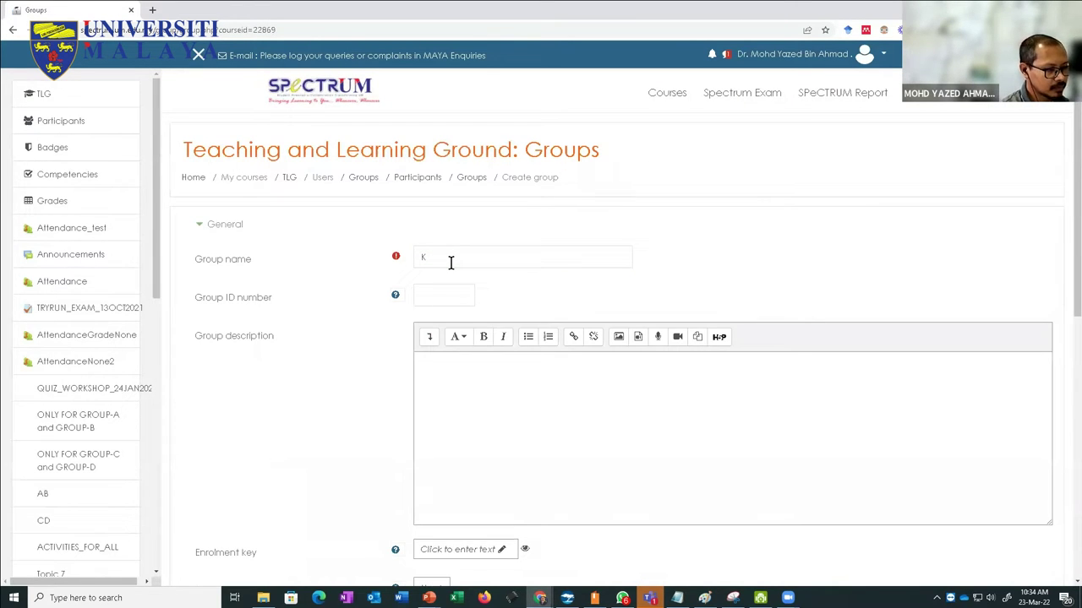
click(450, 263)
text(umpulan1)
scroll(452, 271, down, 2)
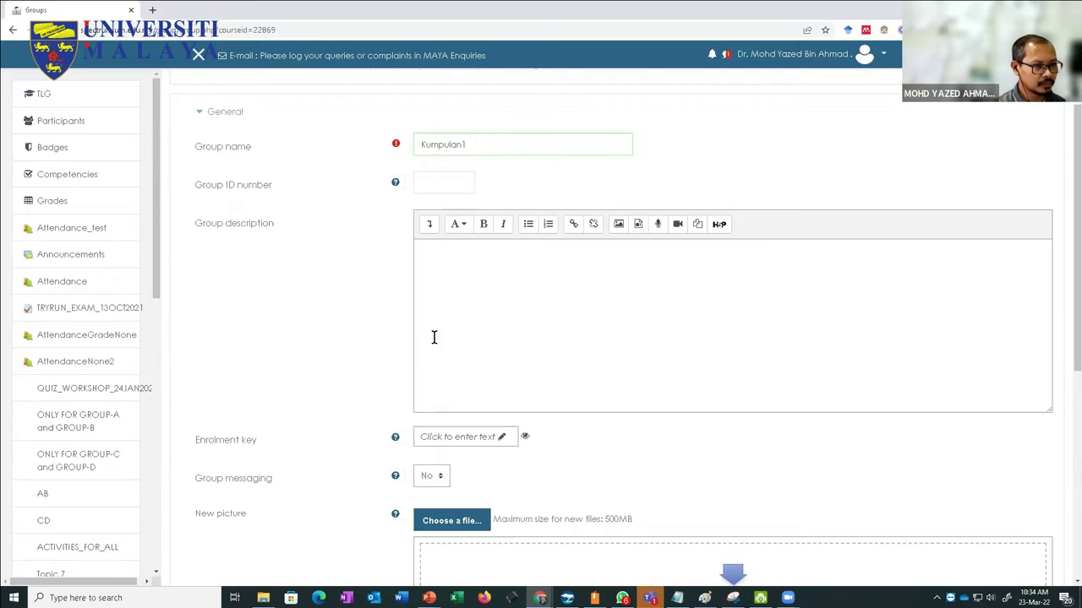
scroll(434, 335, down, 2)
scroll(436, 364, down, 1)
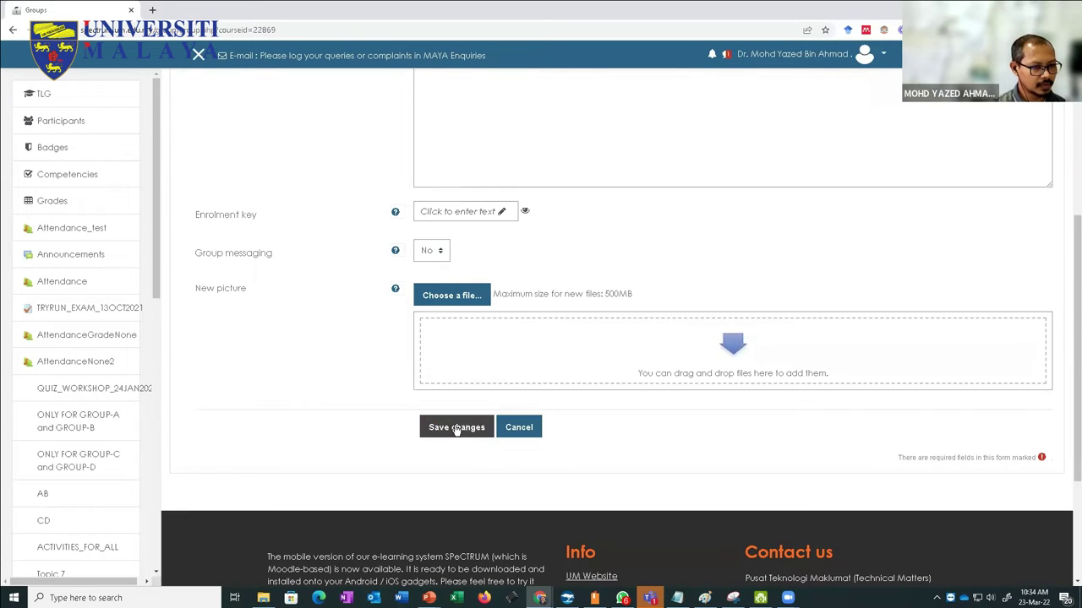
click(459, 427)
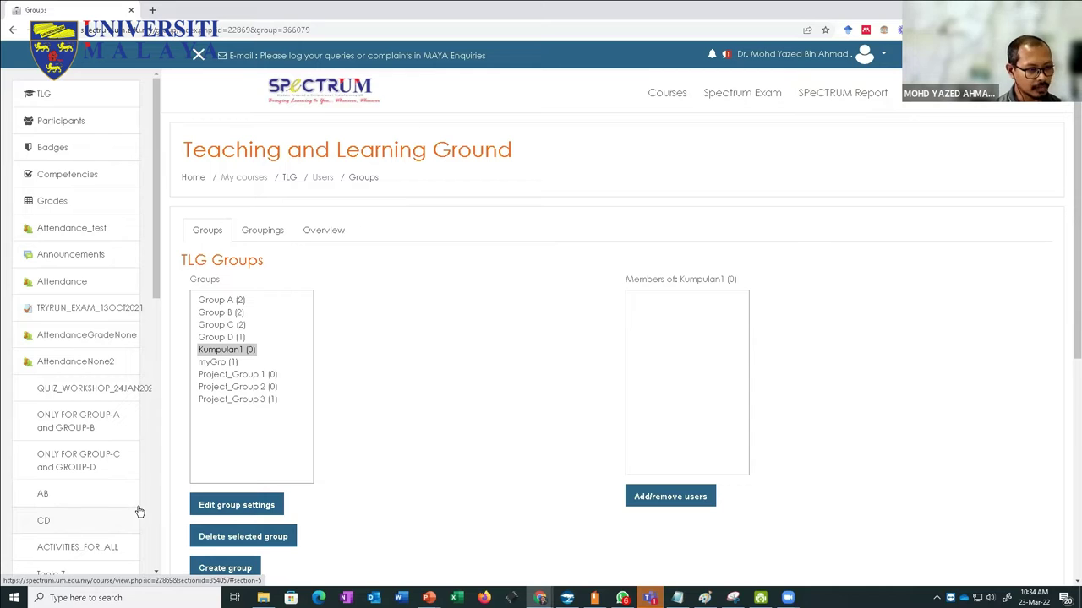
scroll(288, 485, down, 3)
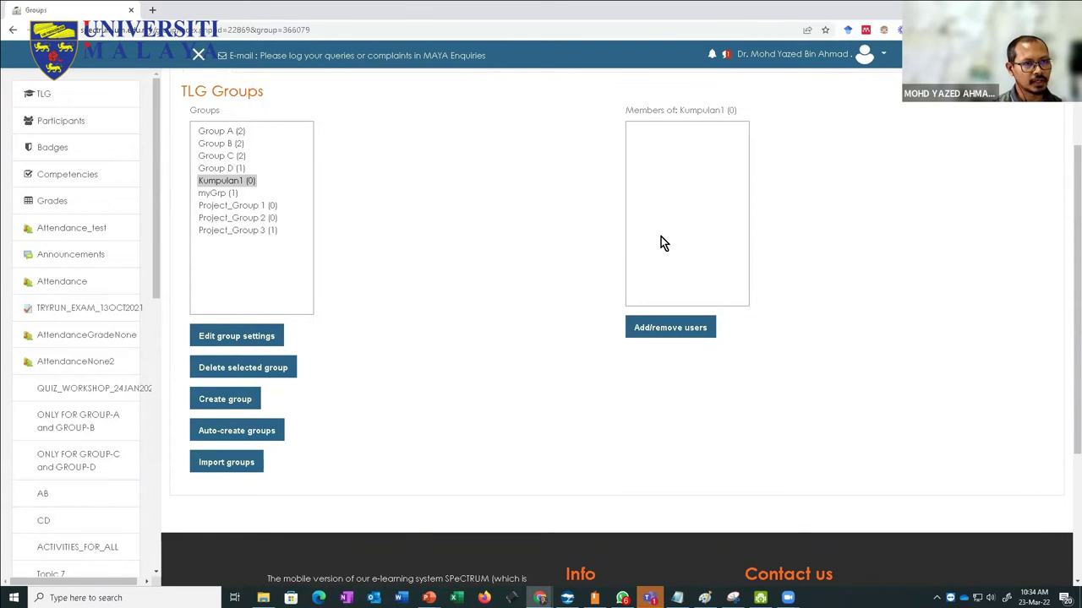
key(super+Down)
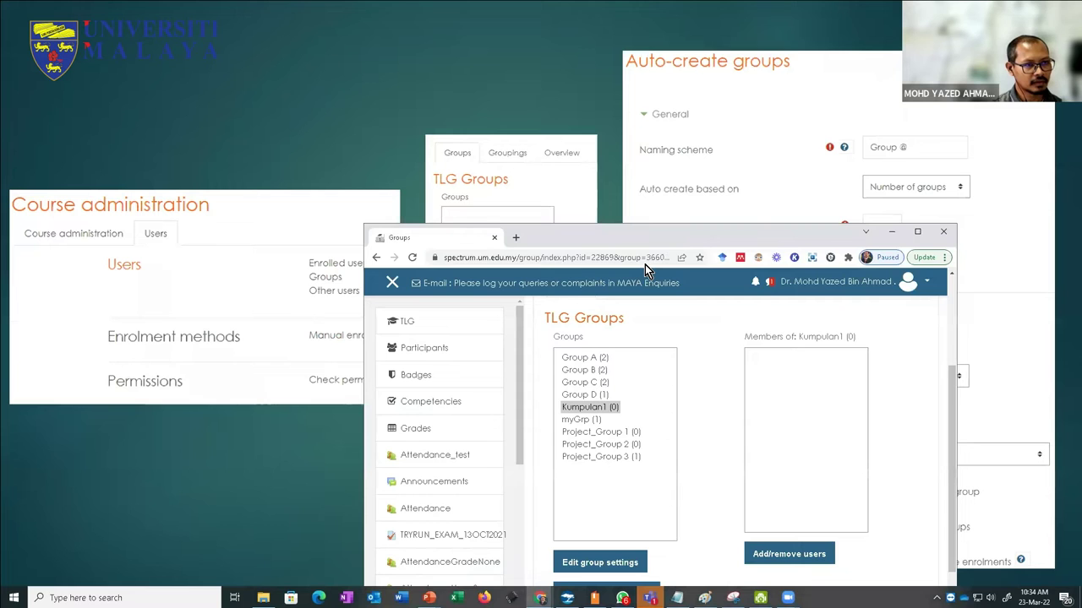
Step: Move the browser window to the top left and bring up the Auto-create groups form
drag(593, 241, 882, 242)
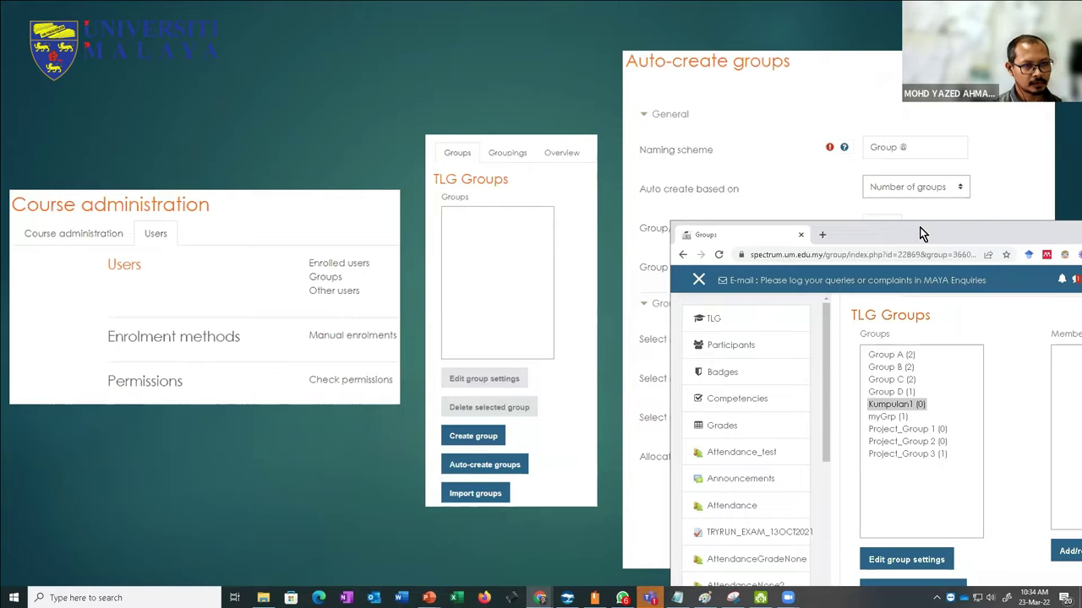
drag(922, 234, 600, 57)
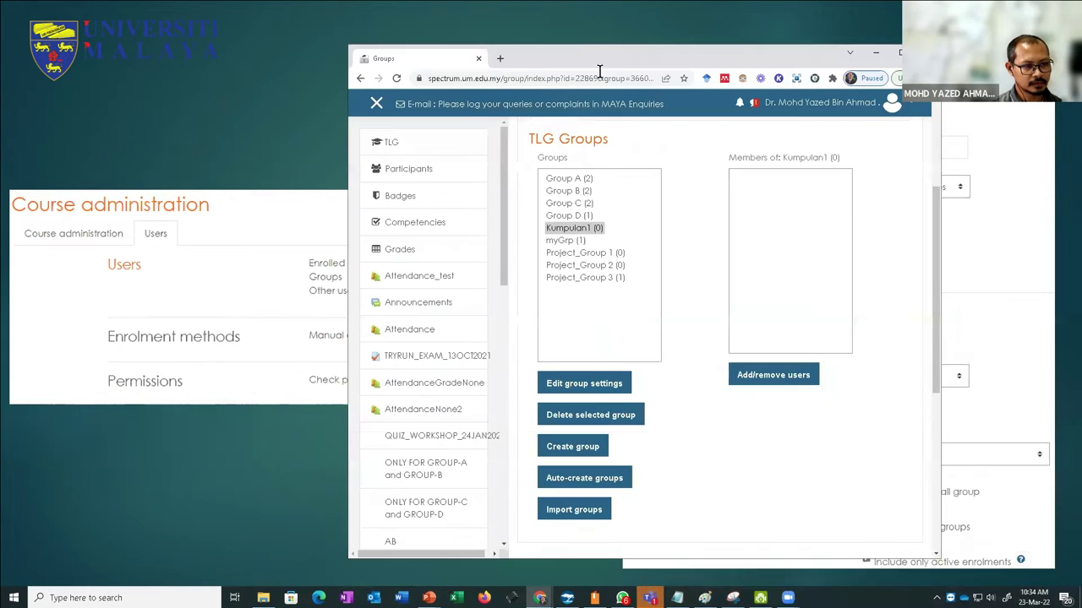
click(573, 480)
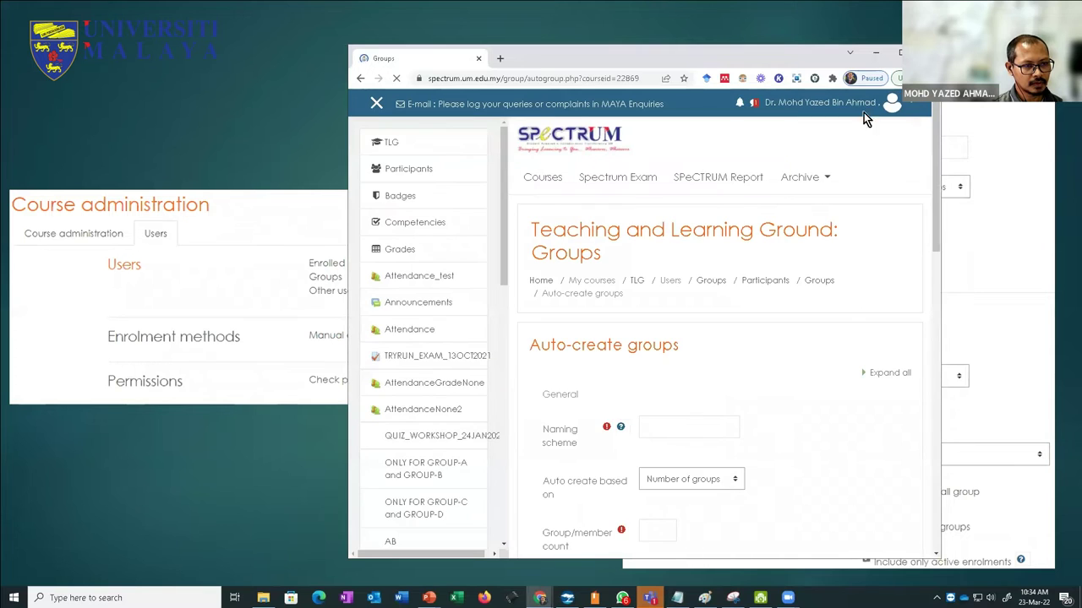
Step: Maximize the browser, enlarge the page and hide the course navigation to widen the form
click(896, 57)
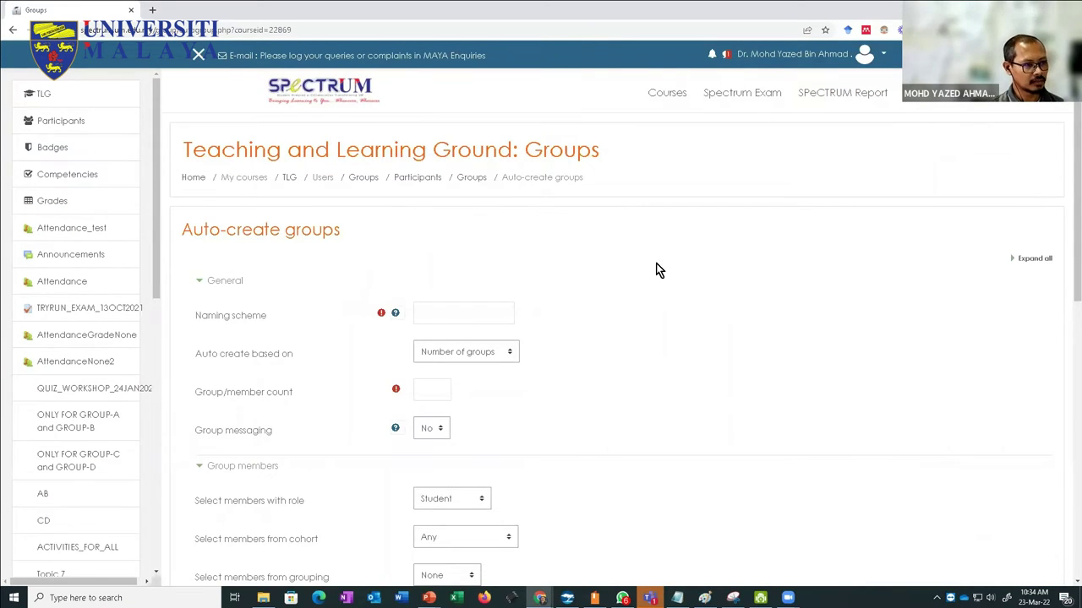
key(ctrl+plus)
key(ctrl+plus)
key(ctrl+plus)
key(ctrl+plus)
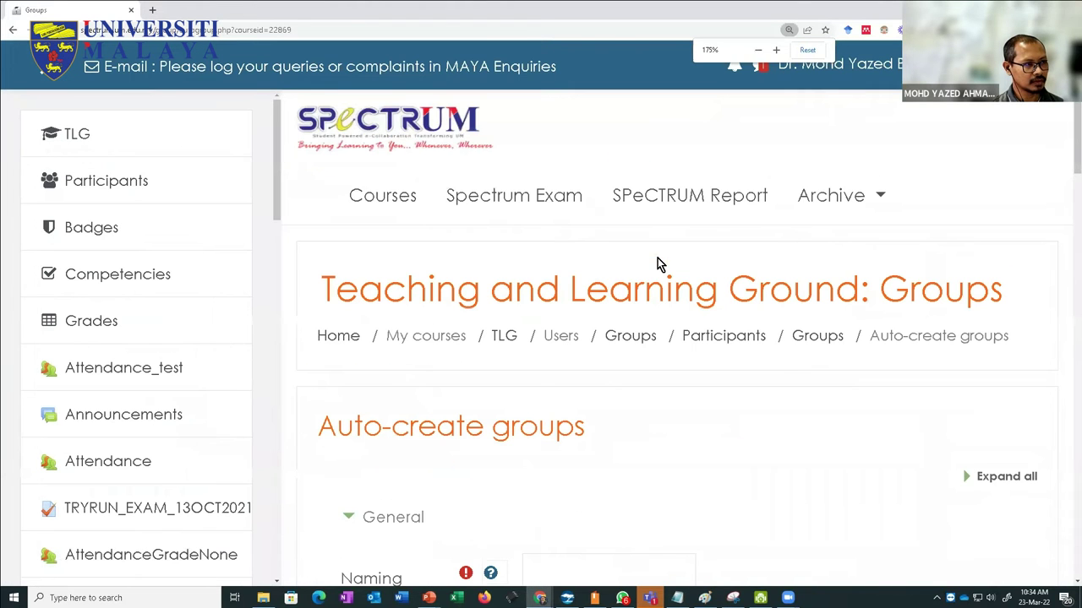
scroll(657, 257, down, 1)
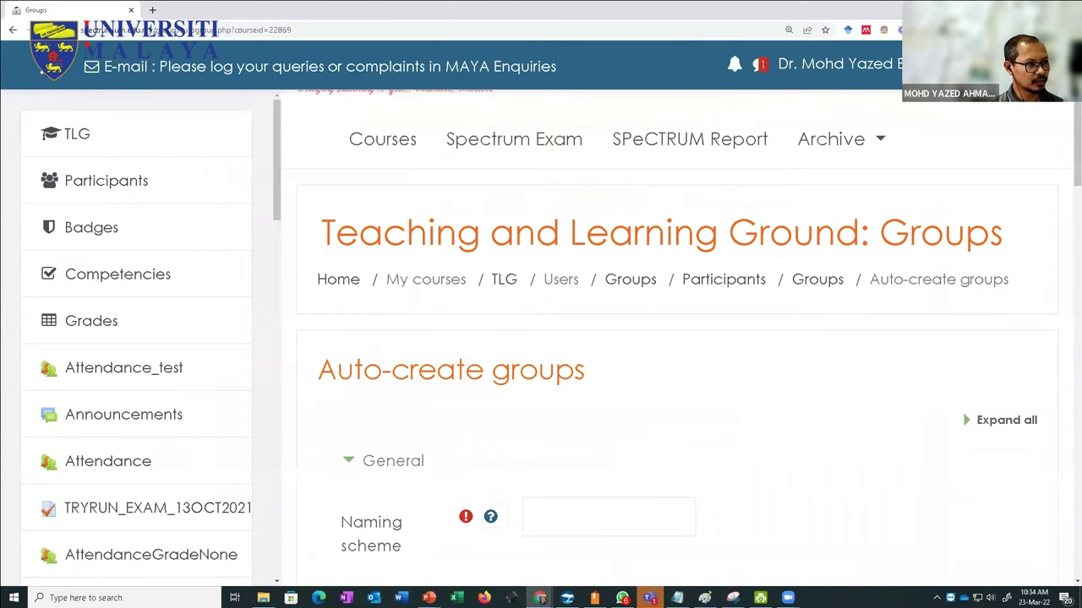
click(54, 66)
scroll(496, 288, down, 3)
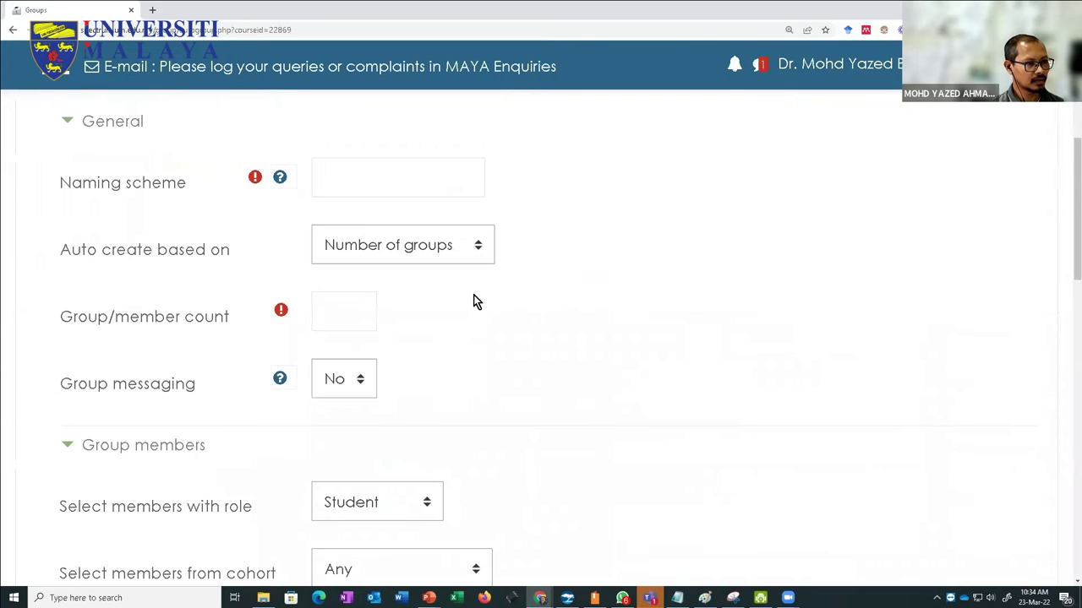
scroll(342, 311, up, 1)
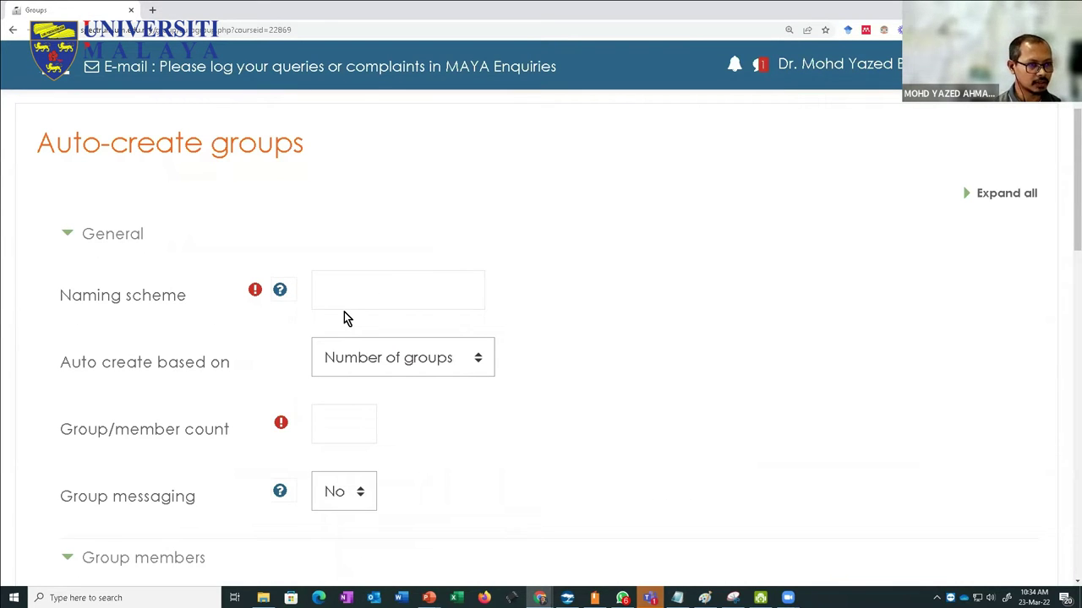
Step: Enter 'KUMPULAN_ @' as the auto-create naming scheme
click(349, 293)
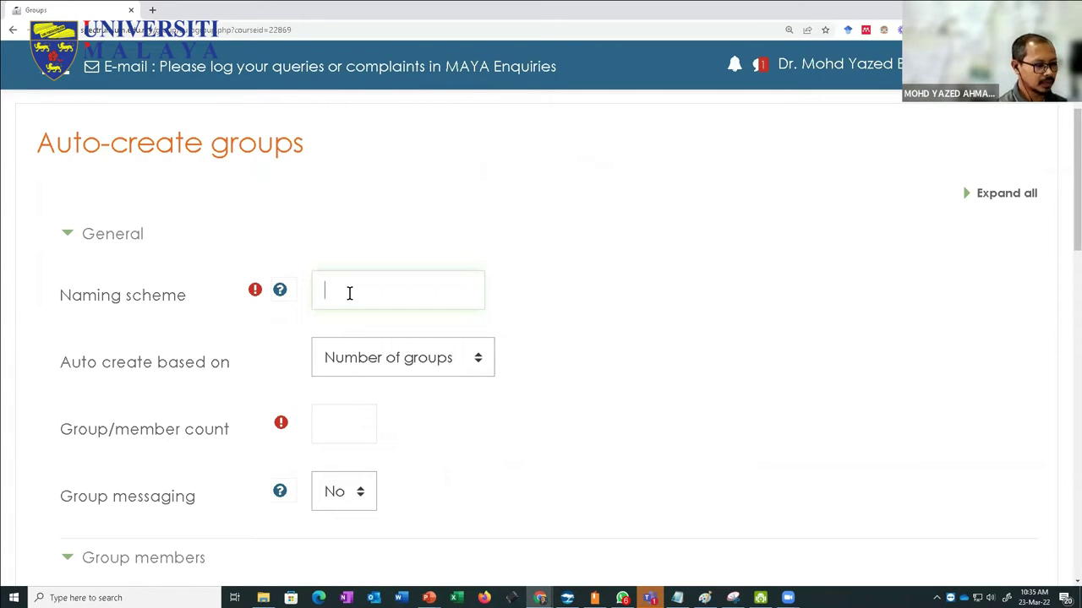
text(KUMP)
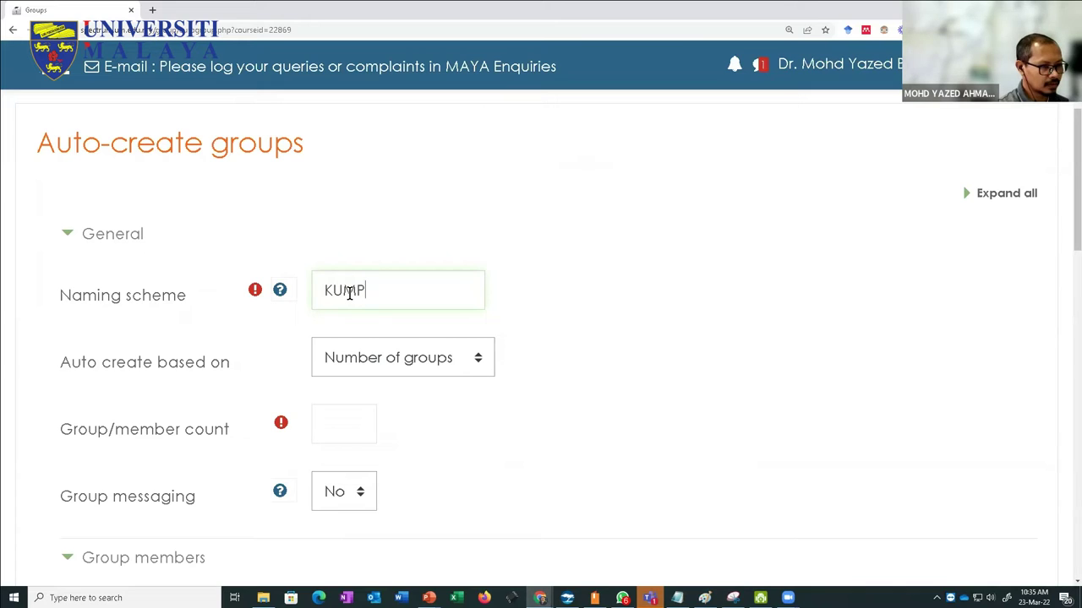
text(ULA)
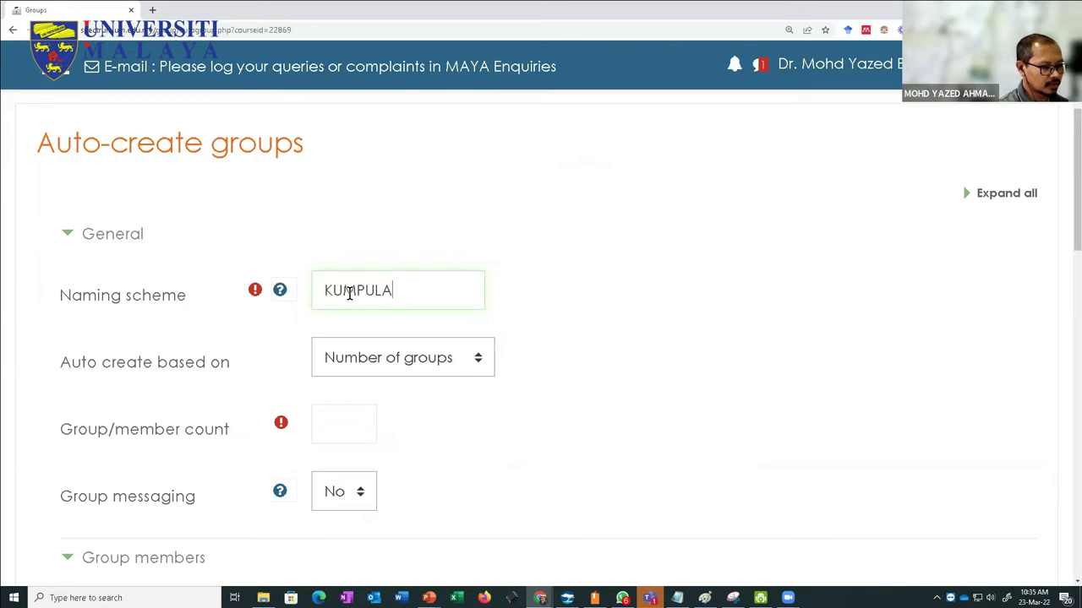
text(N_)
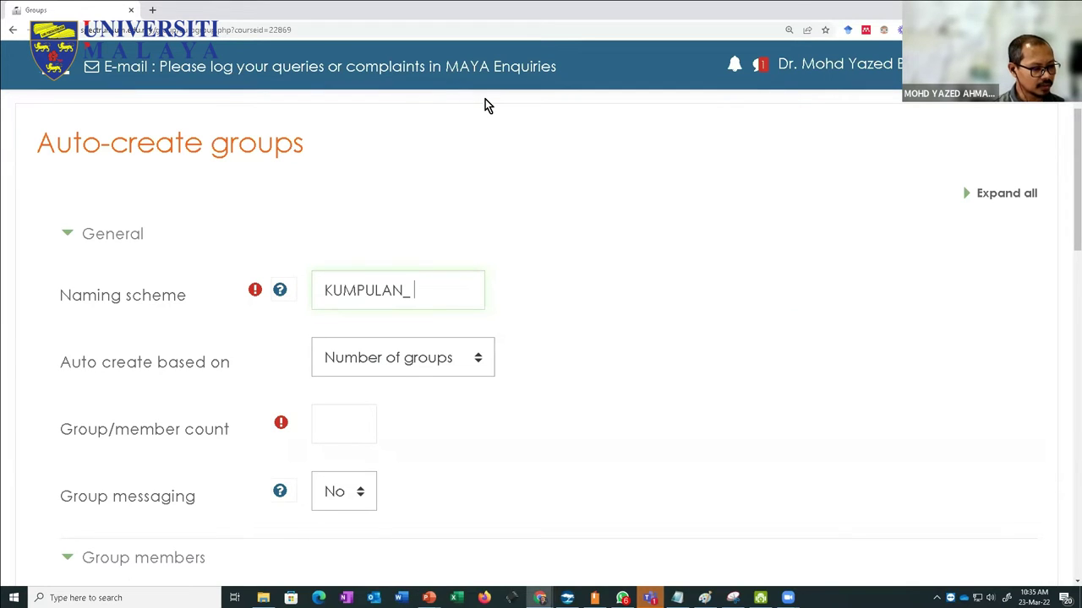
text(@)
key(BackSpace)
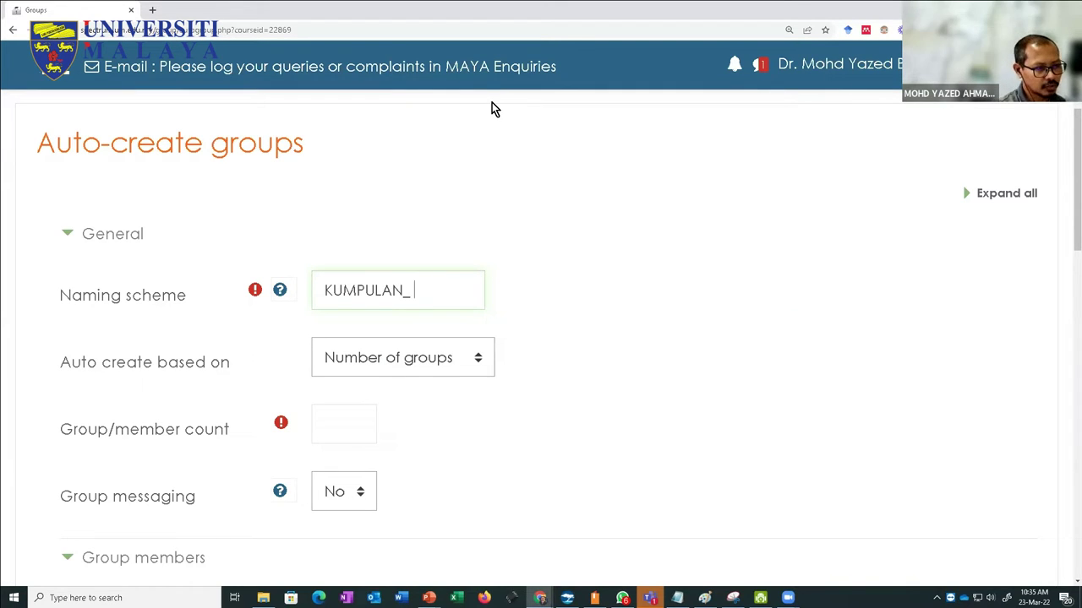
text(#)
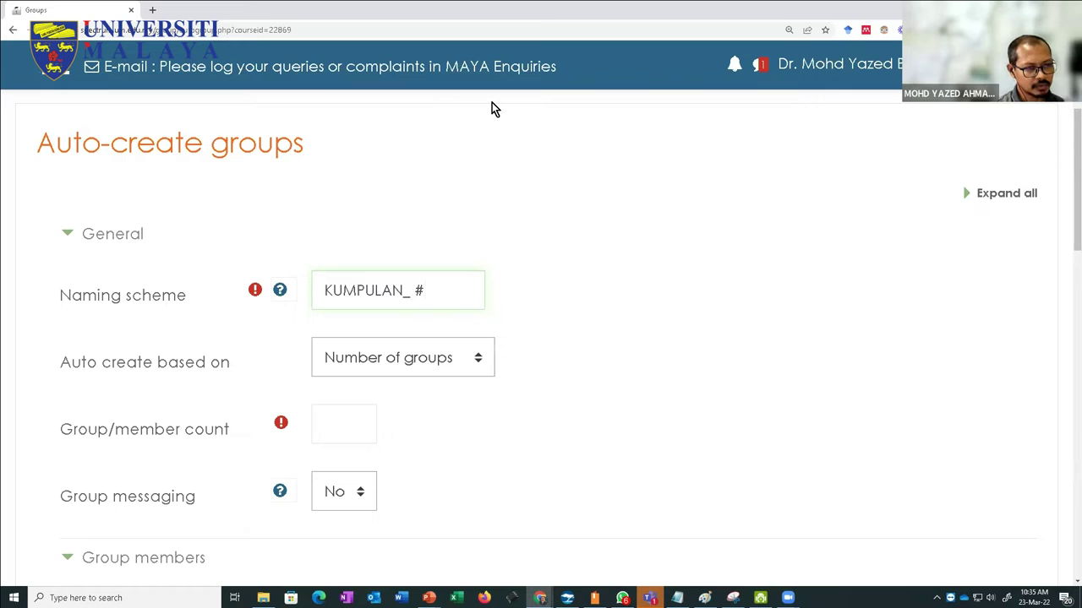
key(BackSpace)
text(@)
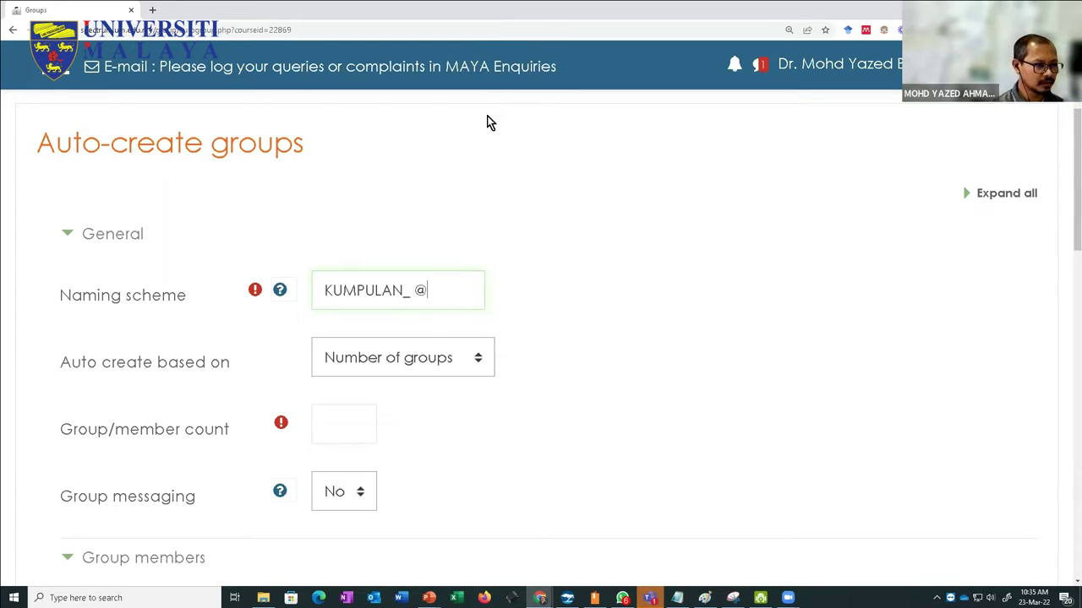
Step: Keep 'Number of groups' as the basis and set the group count to 4
click(409, 363)
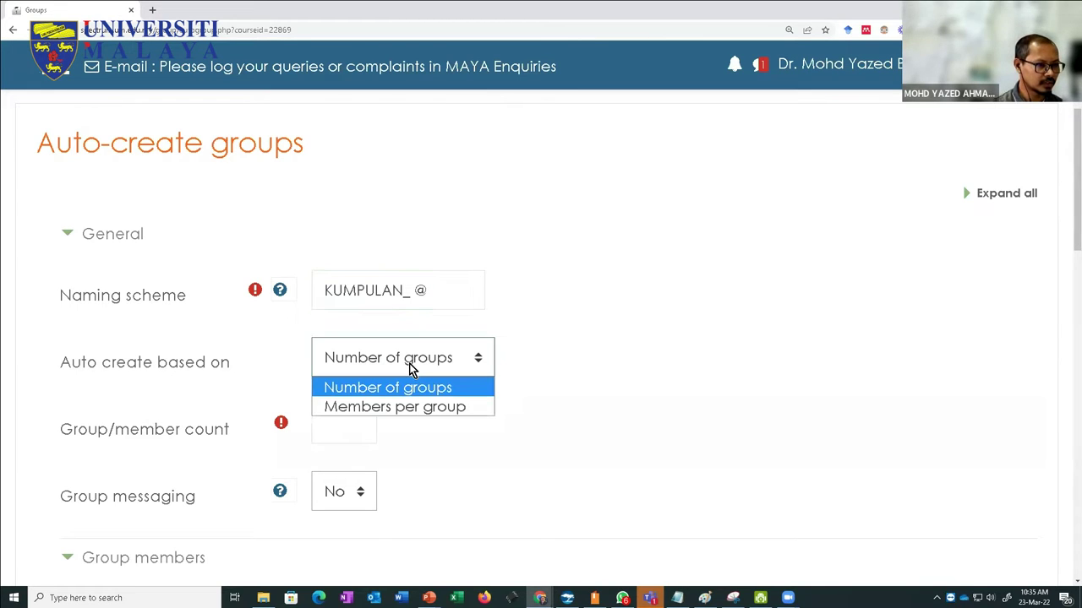
click(556, 343)
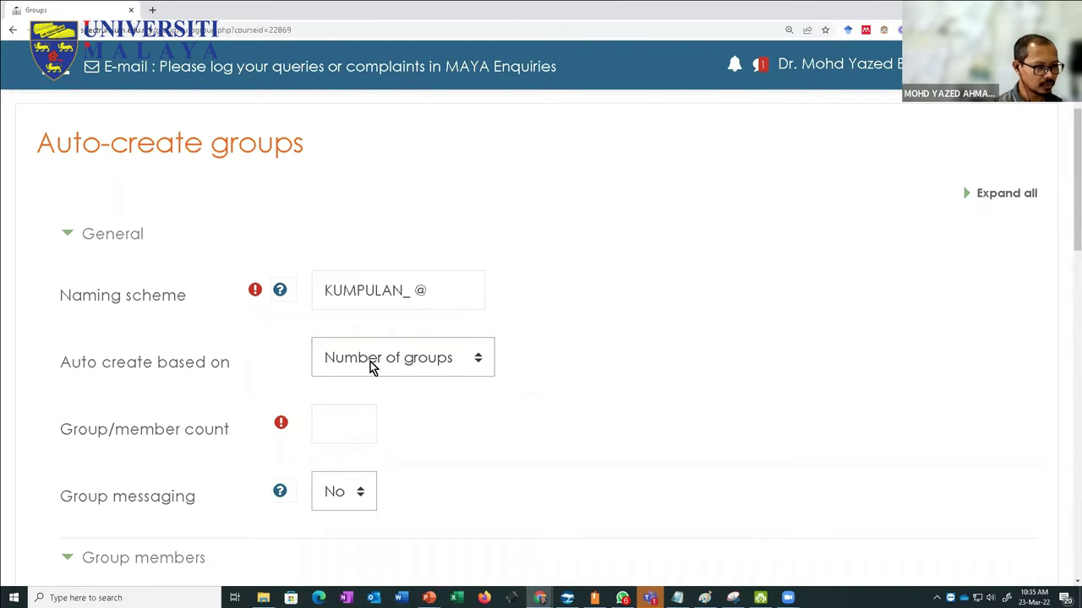
scroll(409, 377, down, 1)
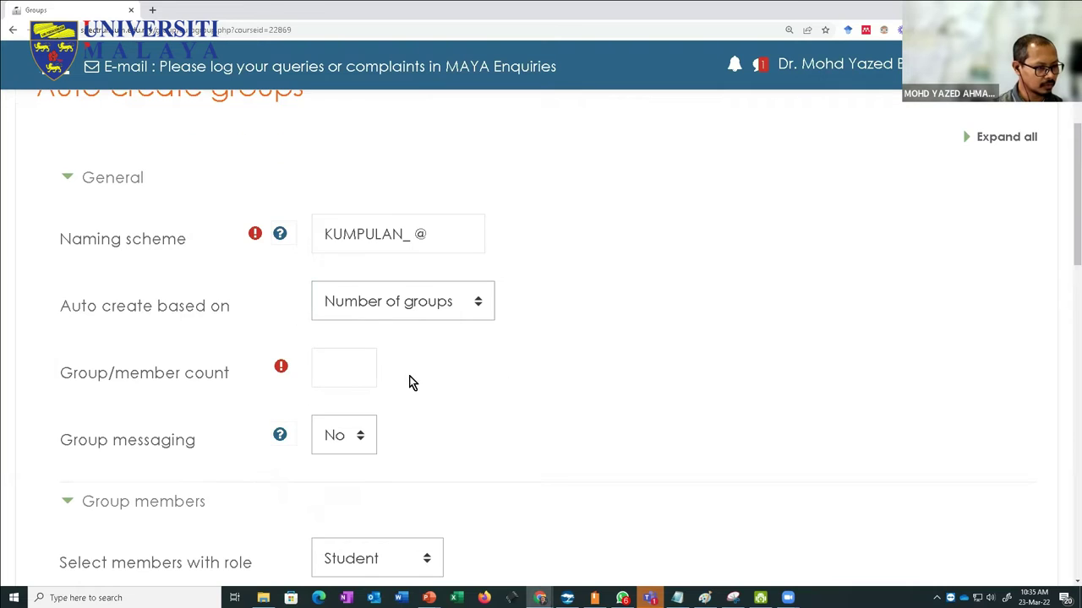
click(331, 377)
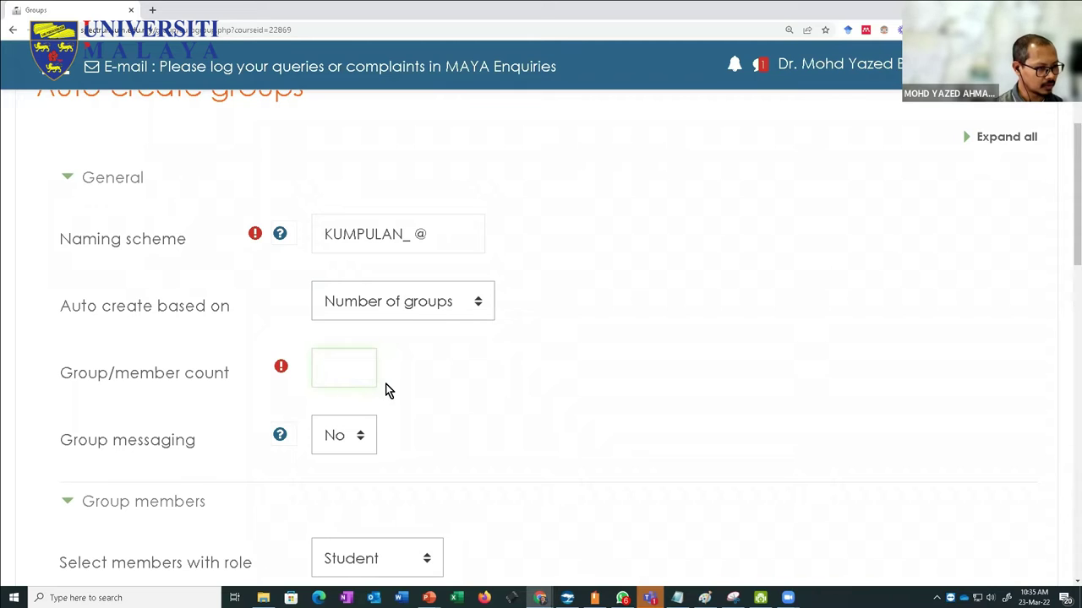
scroll(385, 391, down, 2)
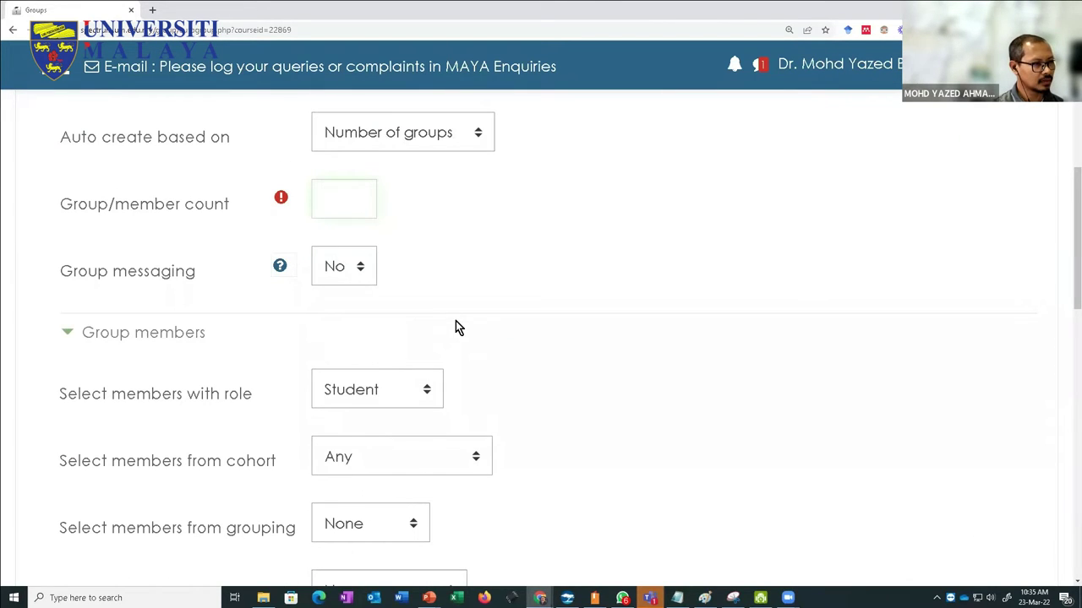
scroll(455, 323, up, 1)
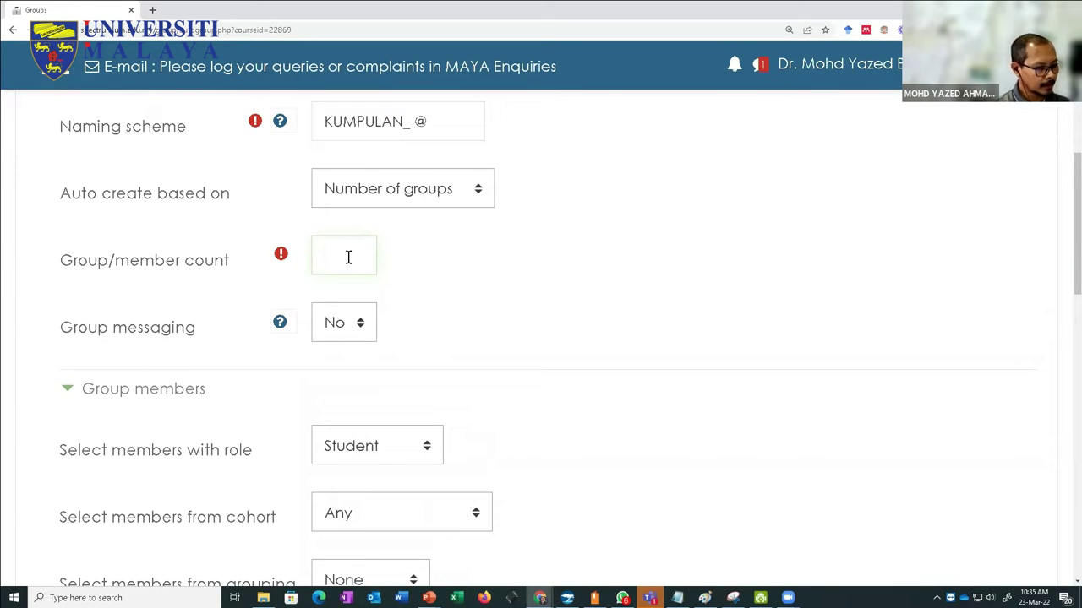
text(4)
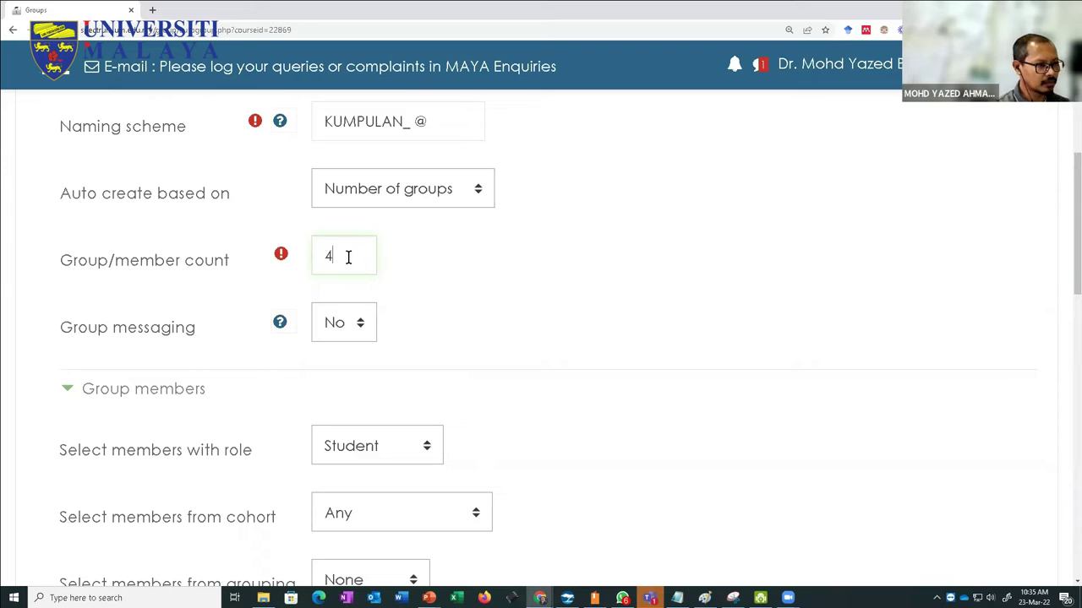
scroll(418, 303, down, 5)
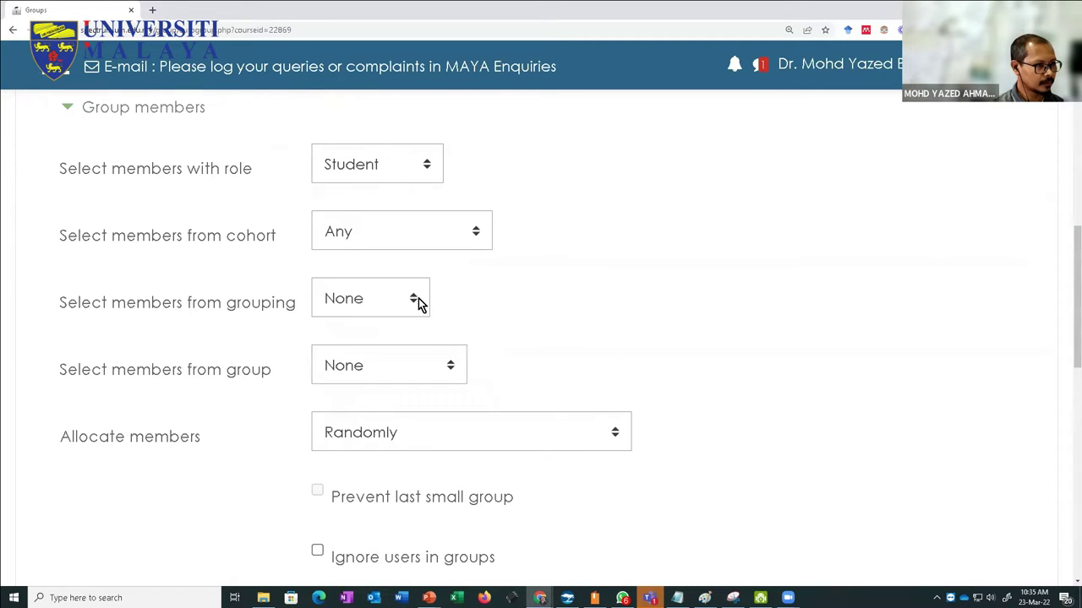
scroll(418, 299, down, 3)
scroll(418, 298, up, 3)
key(ctrl+minus)
key(ctrl+minus)
key(ctrl+minus)
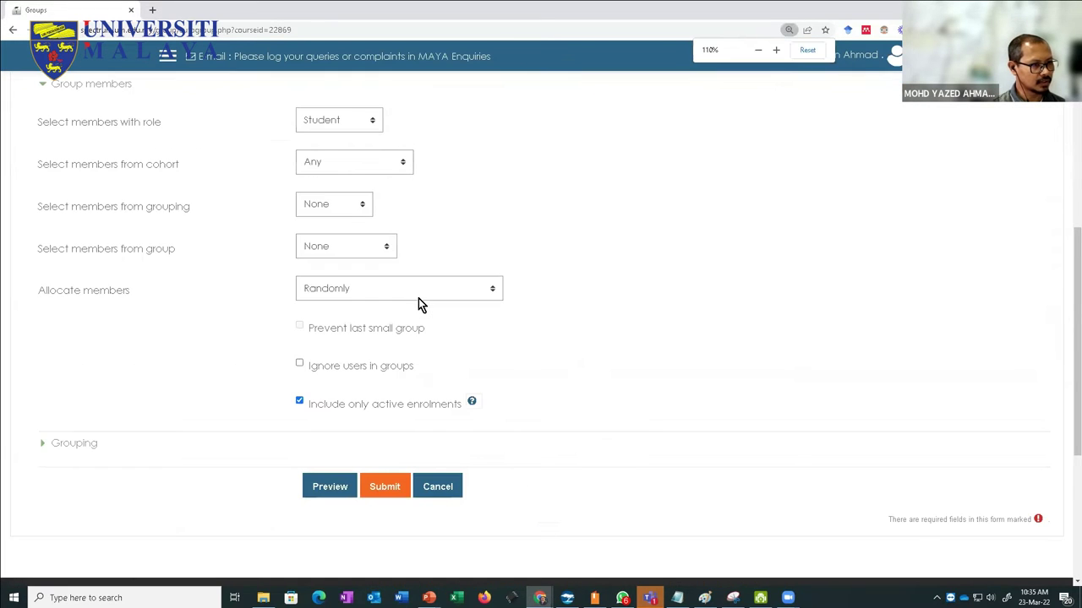
scroll(418, 298, up, 3)
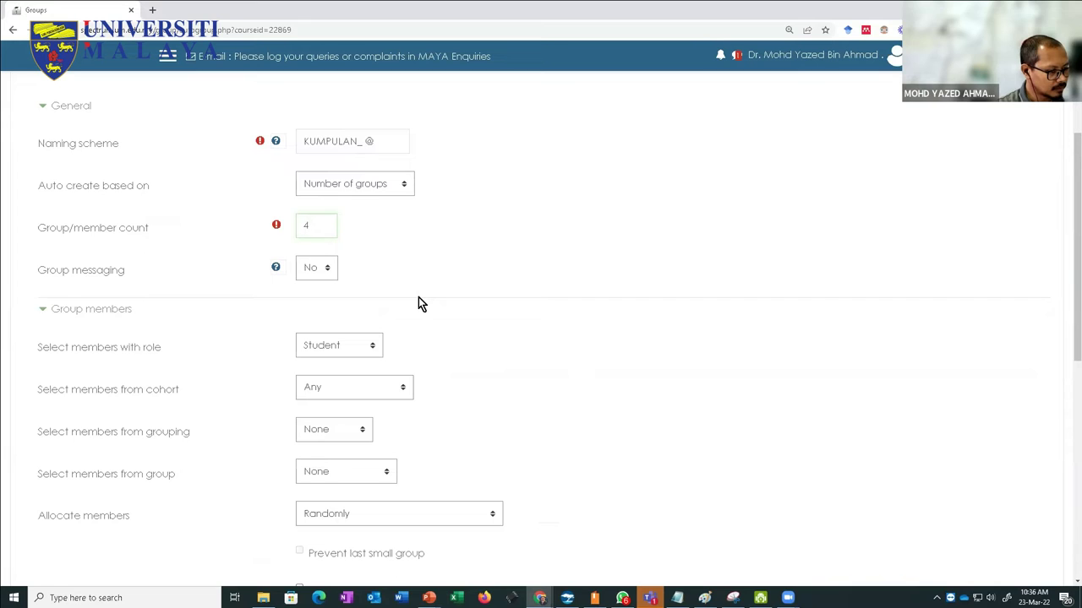
Step: Keep the member cohort at Any and the grouping source at None
click(355, 393)
click(500, 397)
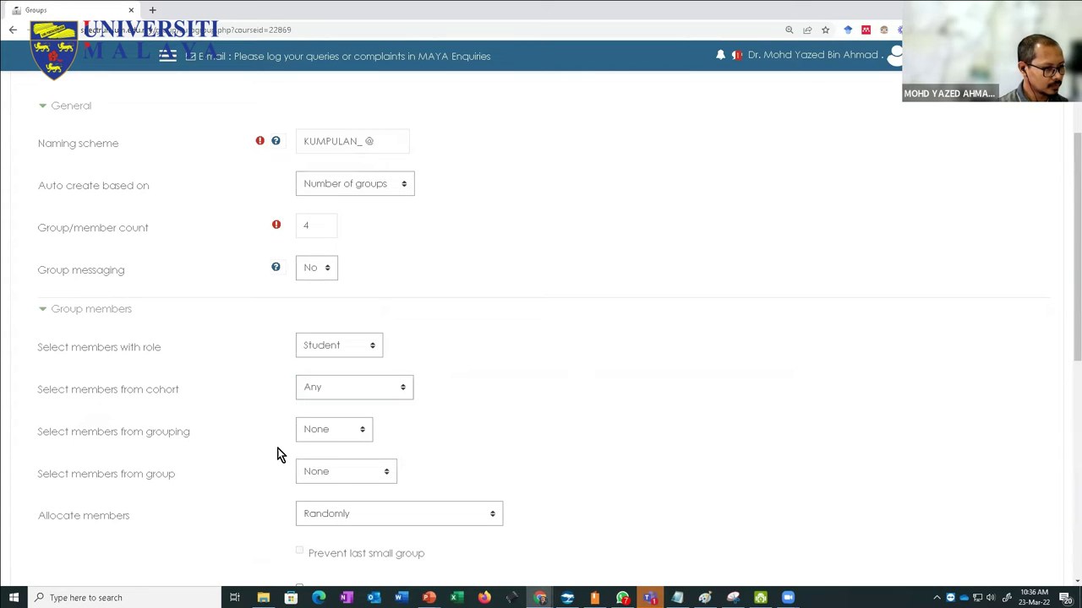
click(325, 436)
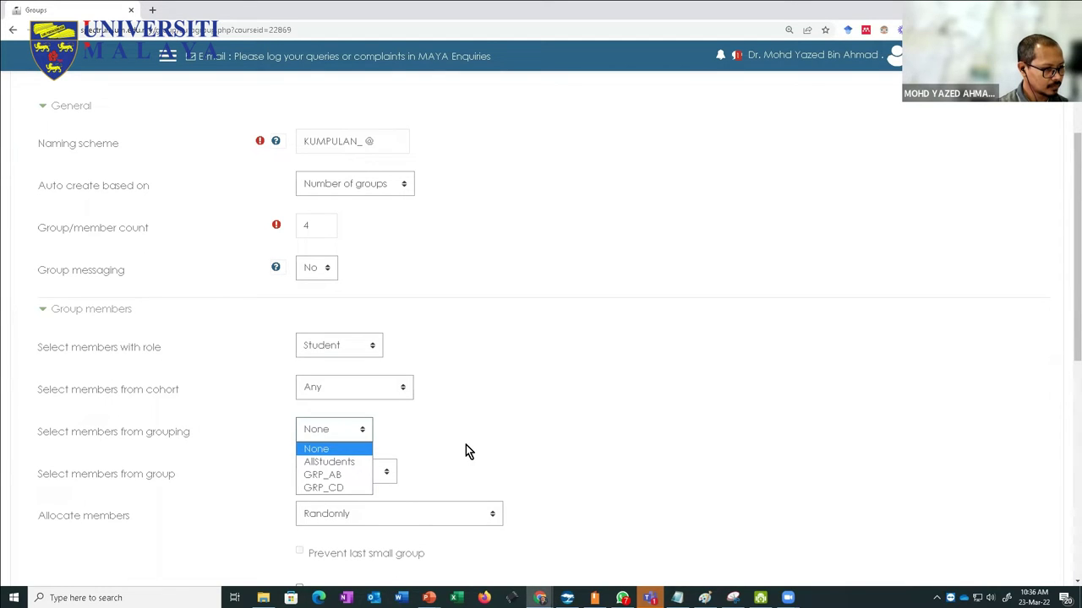
click(465, 445)
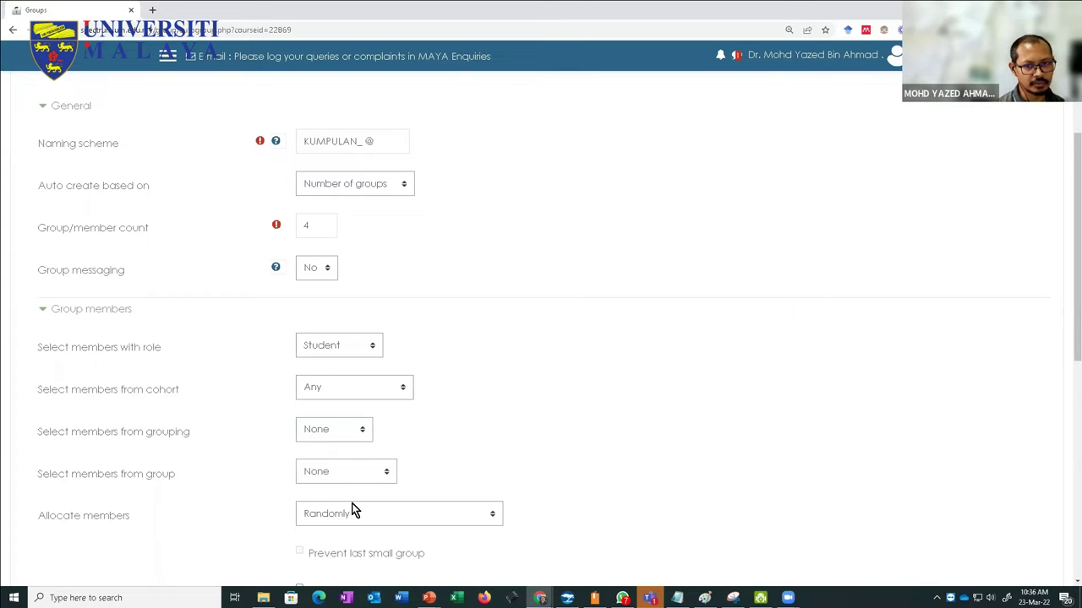
Step: Reset the grouping source to None and list the course groups to draw members from
click(317, 436)
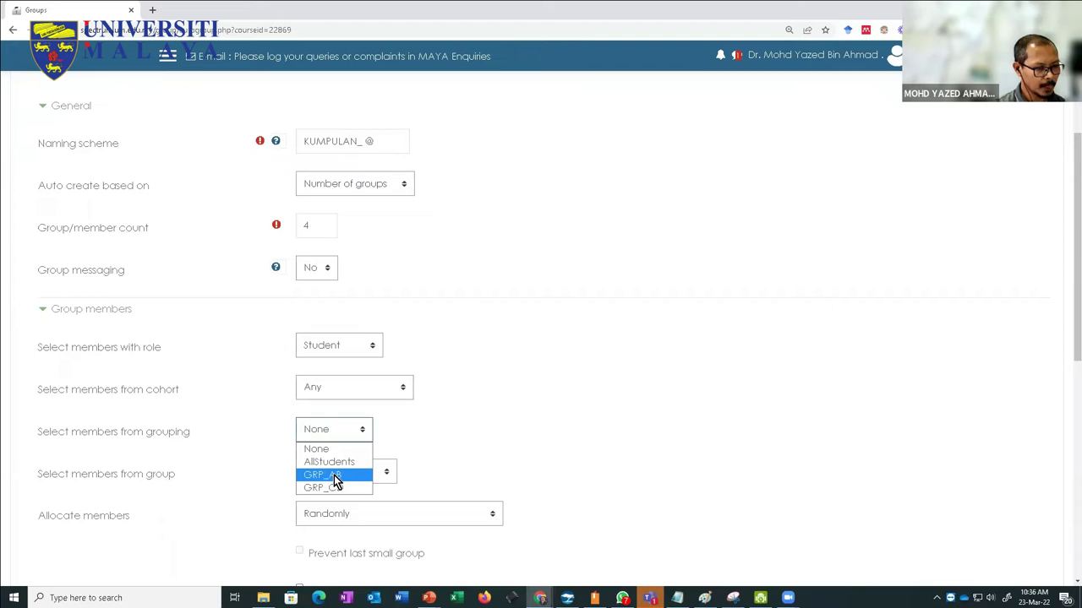
key(Escape)
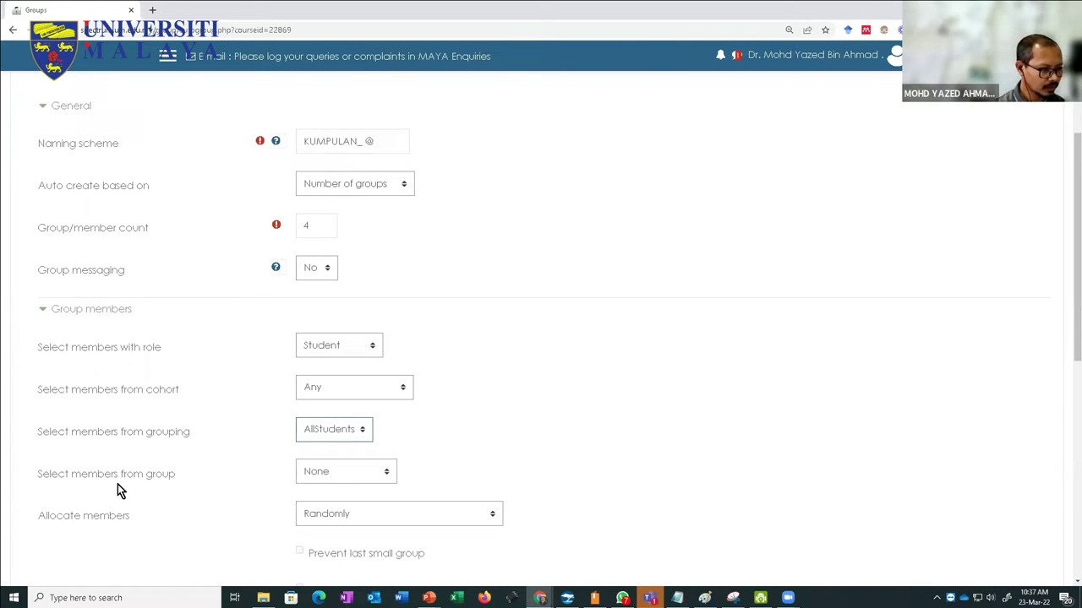
click(303, 433)
click(321, 447)
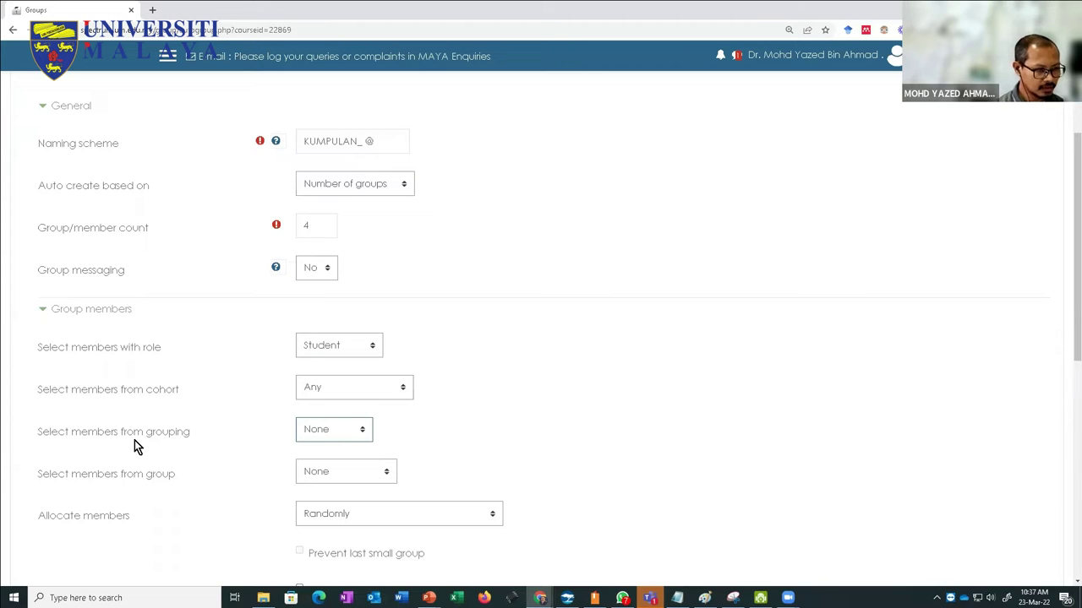
click(344, 473)
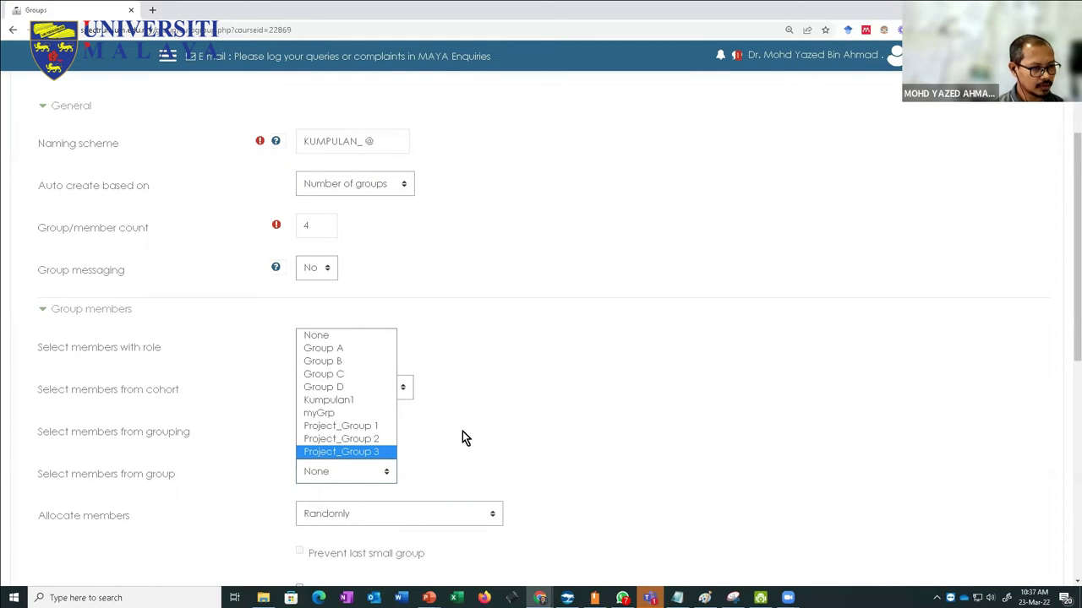
Step: Choose Group A as the group supplying members
key(Escape)
key(Down)
click(218, 512)
scroll(246, 528, down, 2)
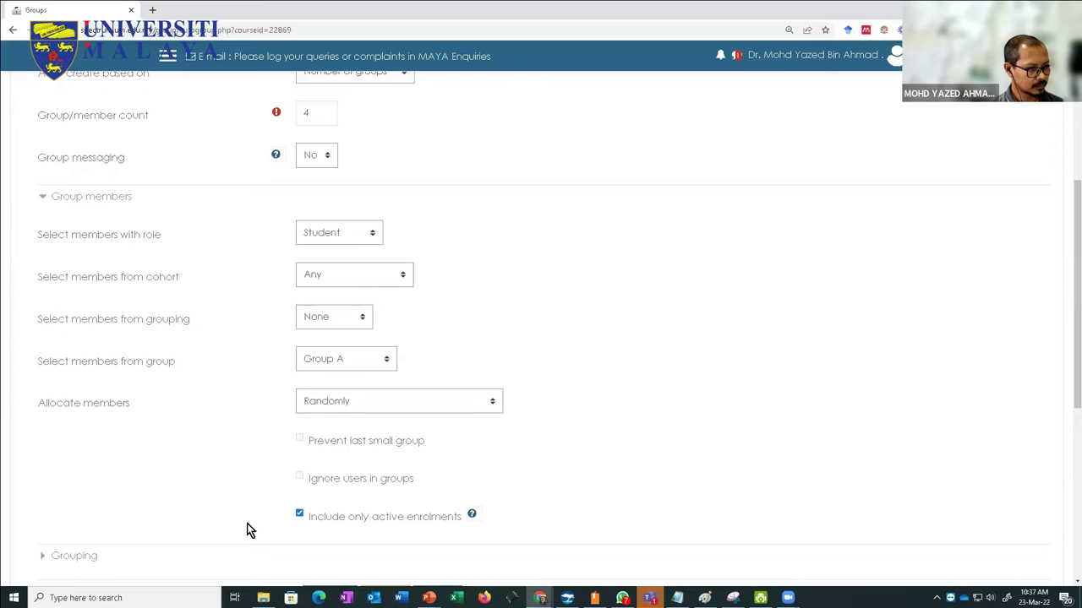
scroll(247, 530, down, 1)
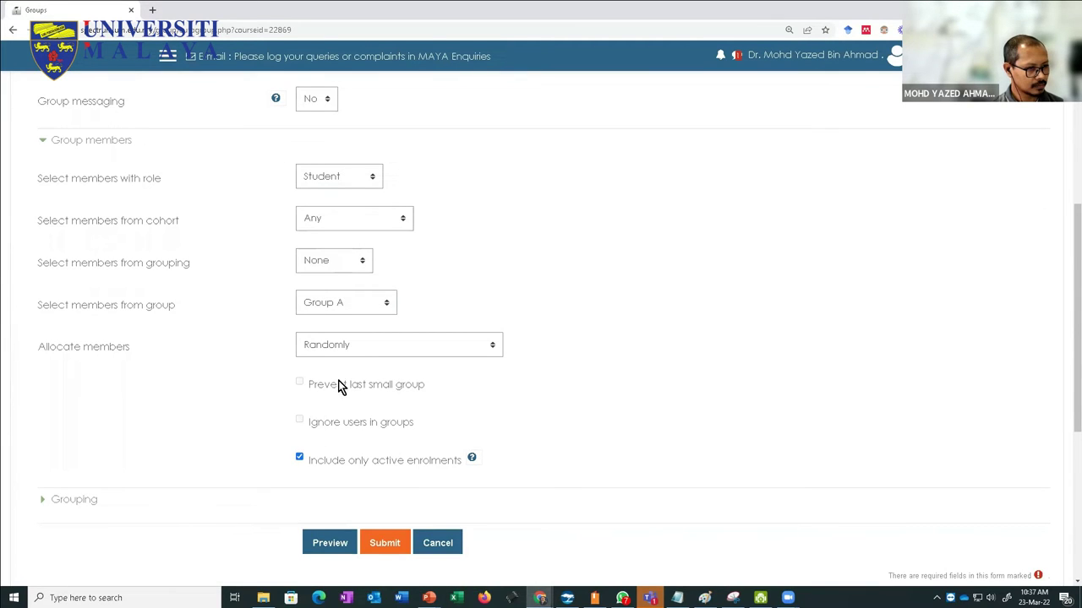
Step: Keep random member allocation and submit the auto-create form
click(362, 354)
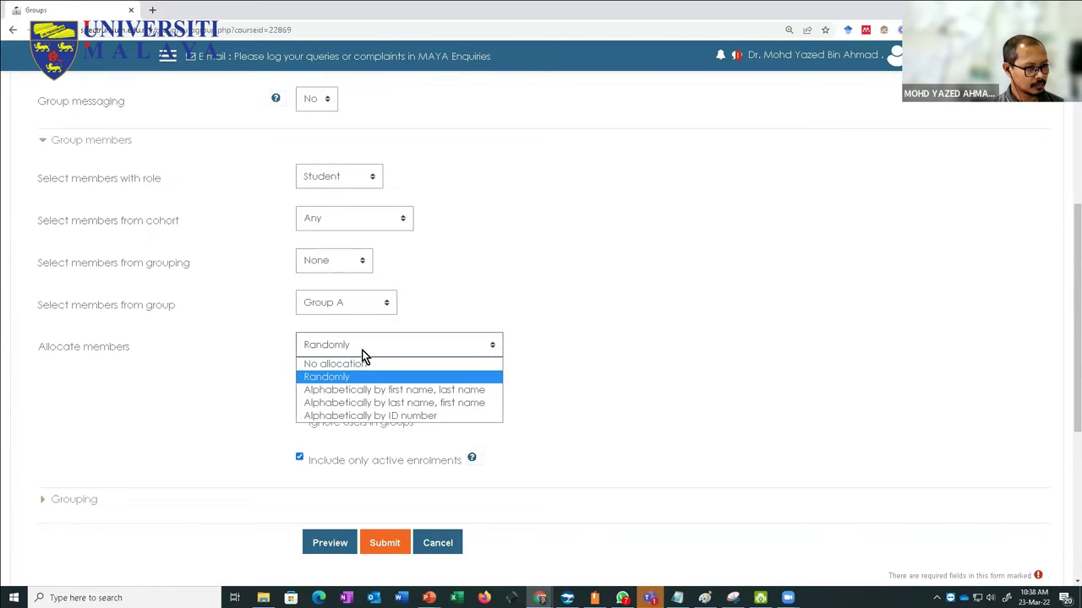
click(200, 412)
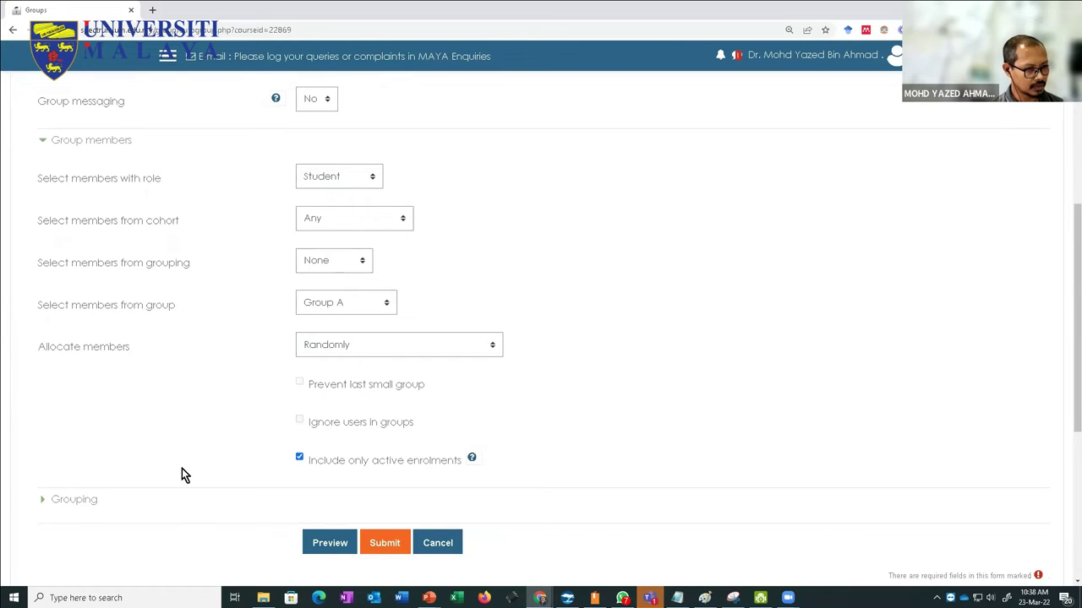
scroll(164, 522, down, 2)
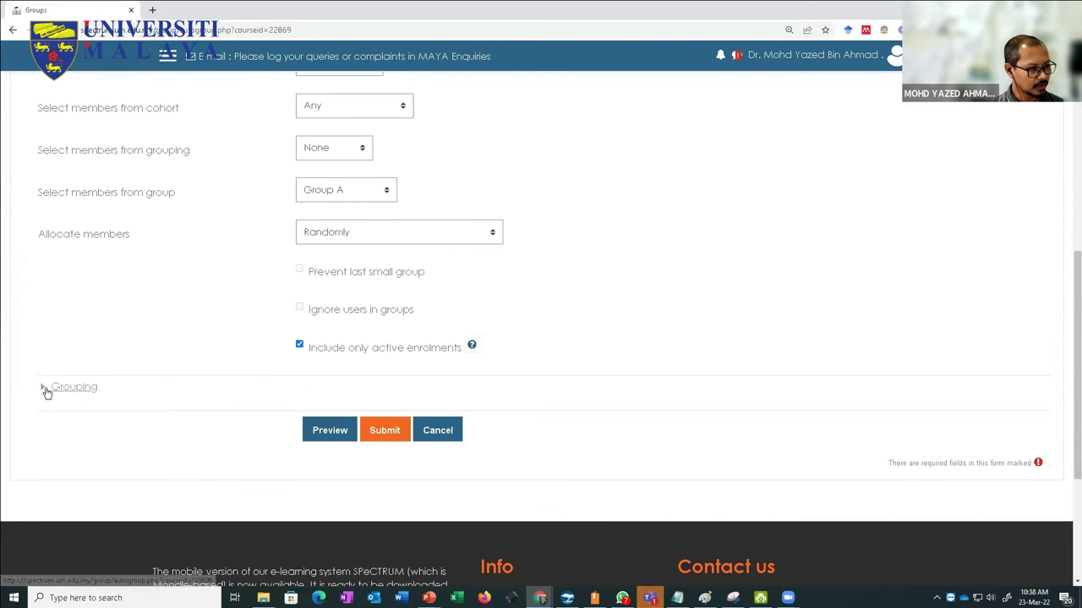
click(46, 388)
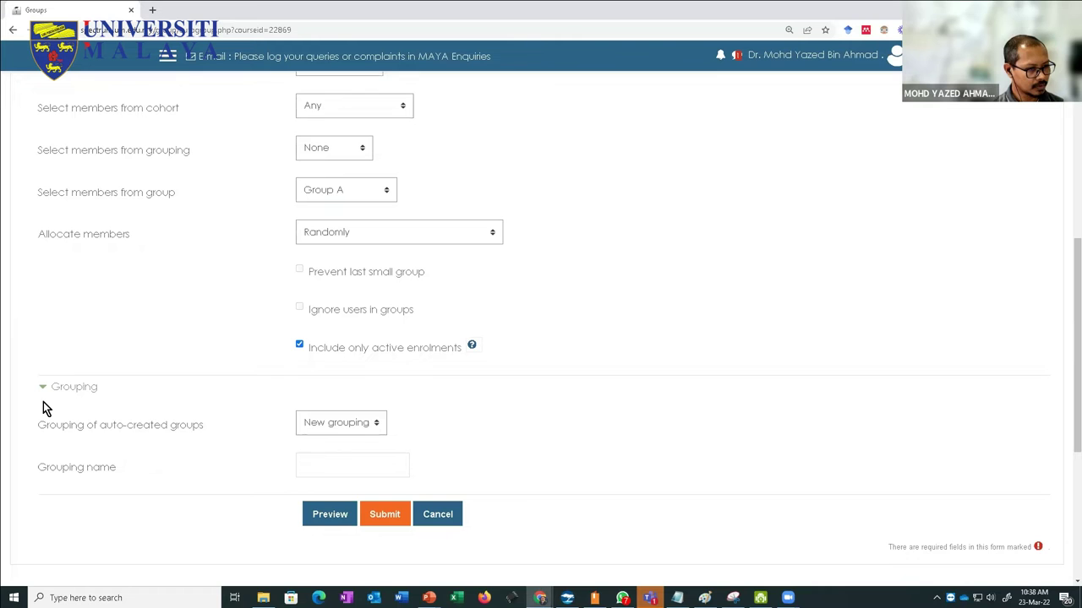
click(43, 390)
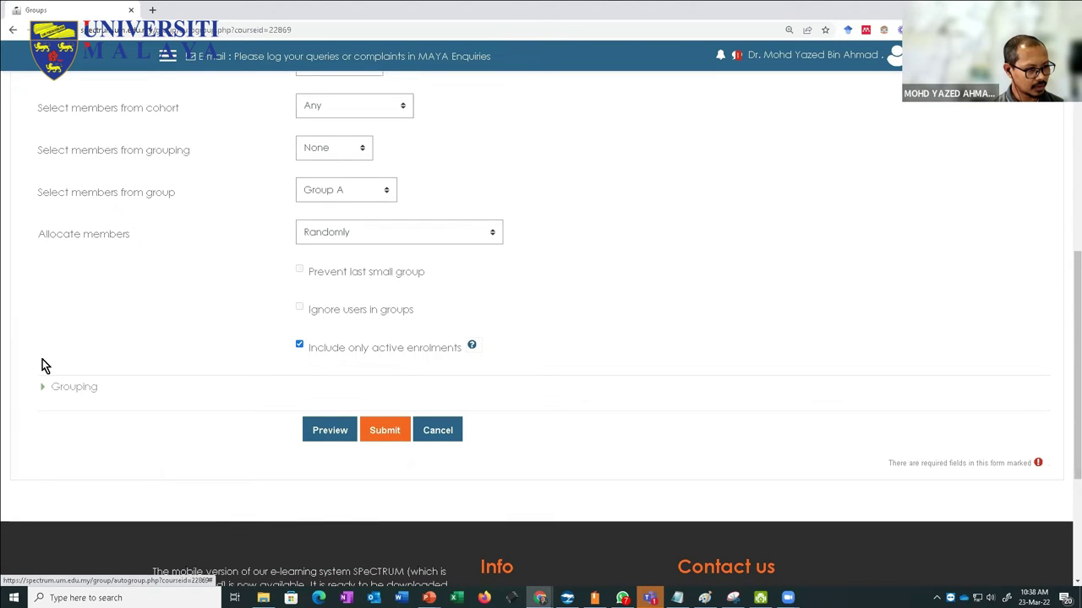
click(386, 432)
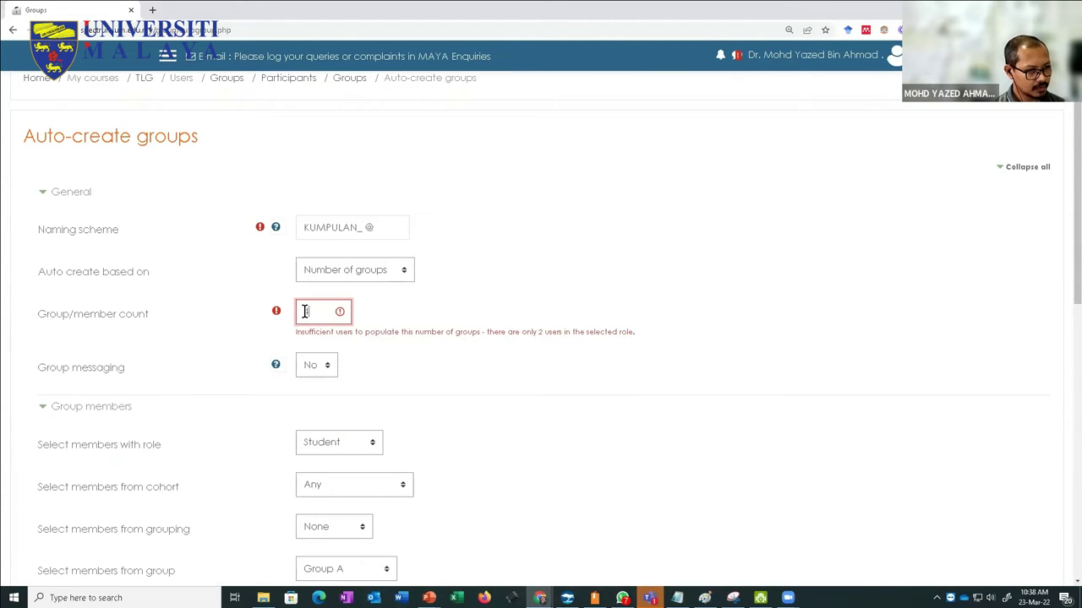
Step: Select the current group count value in the form for editing
double_click(305, 314)
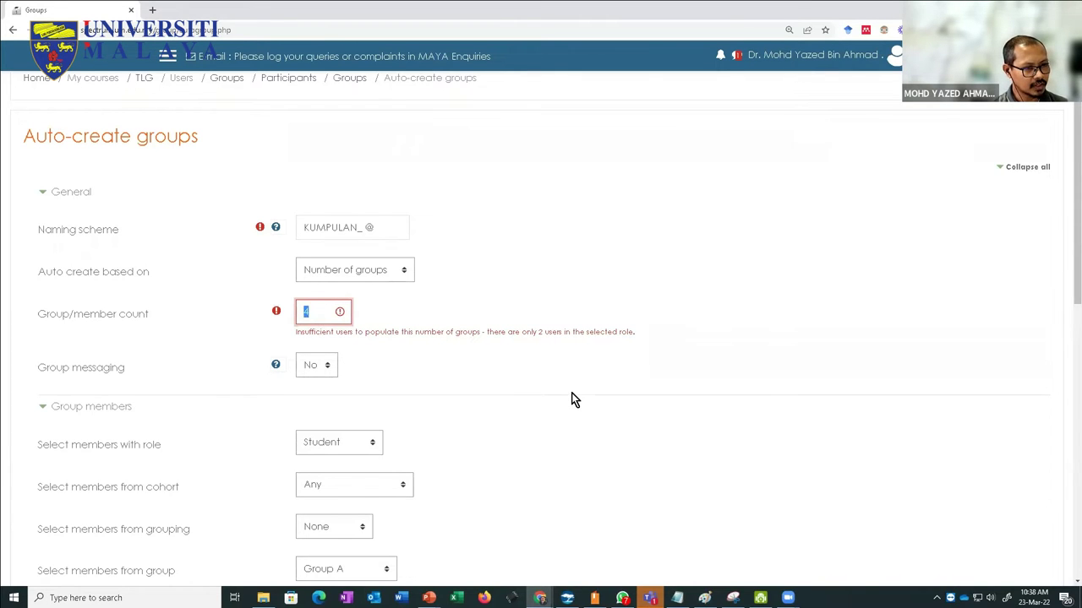
scroll(572, 399, down, 4)
scroll(391, 484, down, 2)
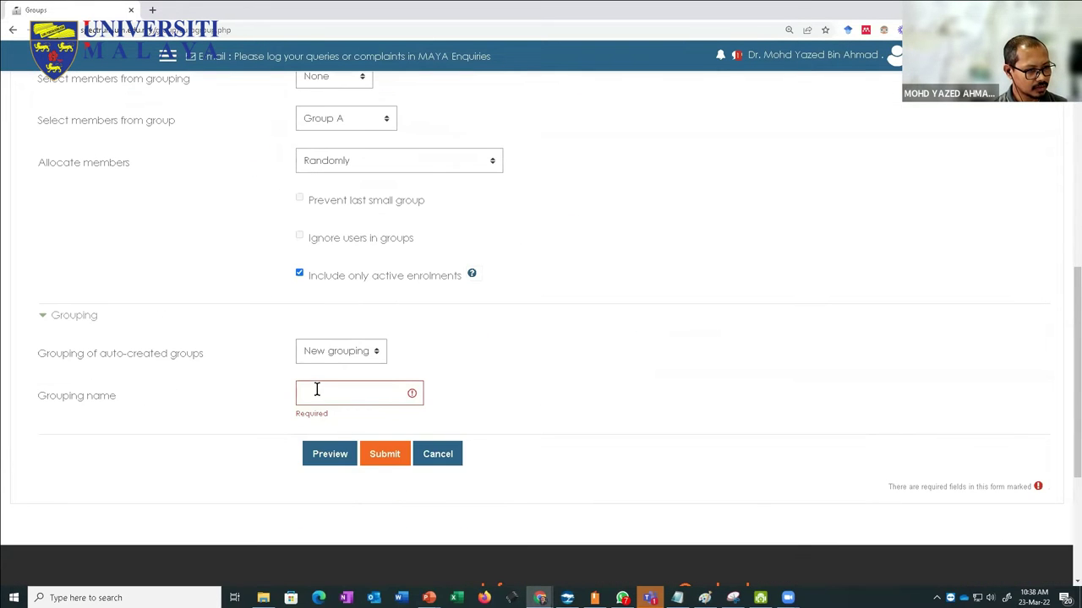
scroll(319, 394, up, 1)
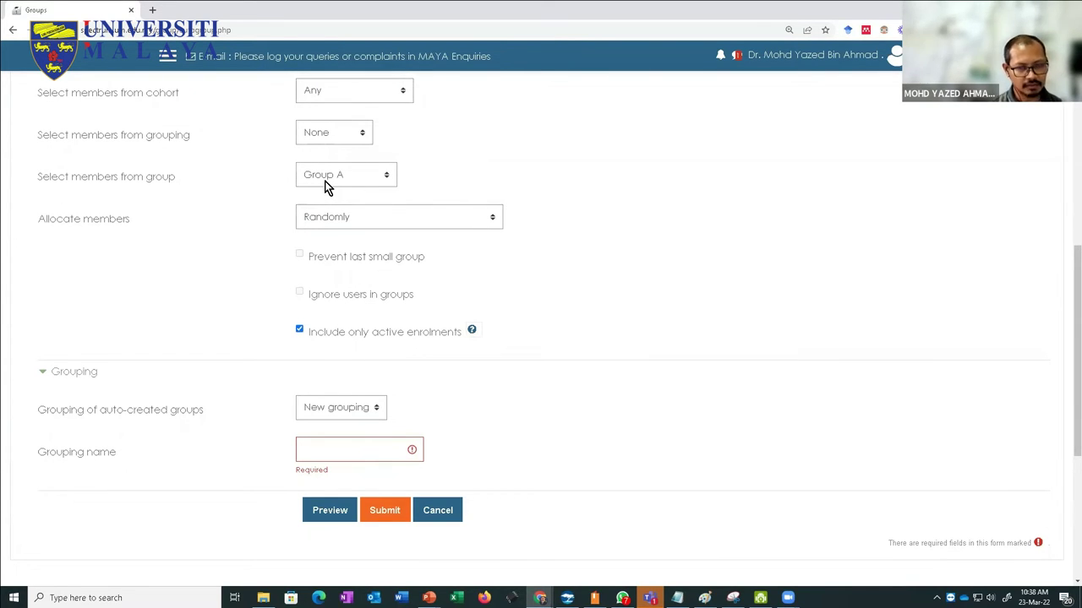
scroll(389, 232, up, 5)
double_click(314, 264)
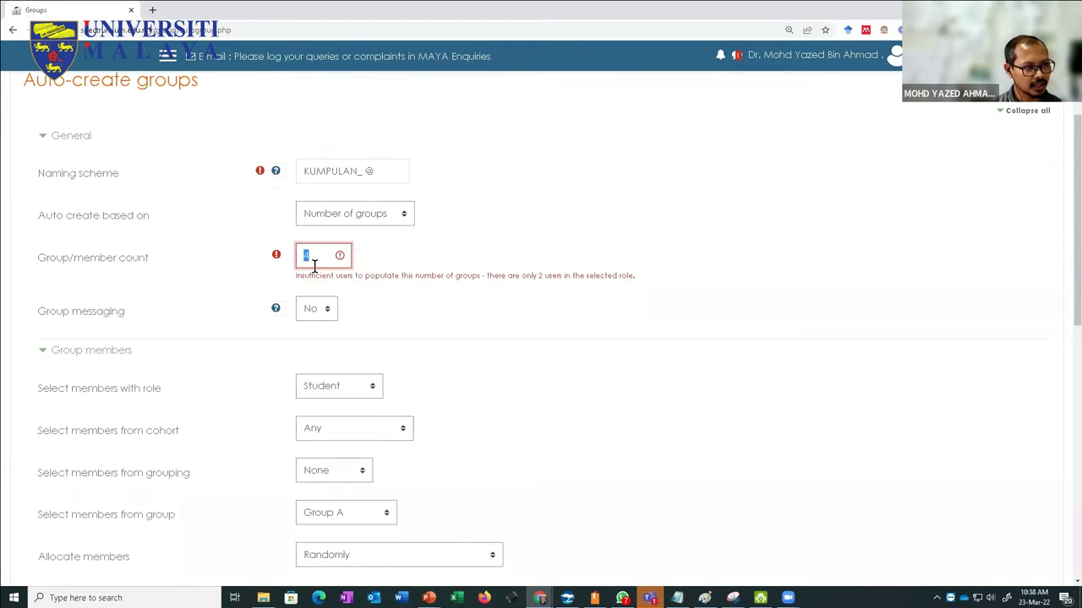
scroll(401, 398, down, 5)
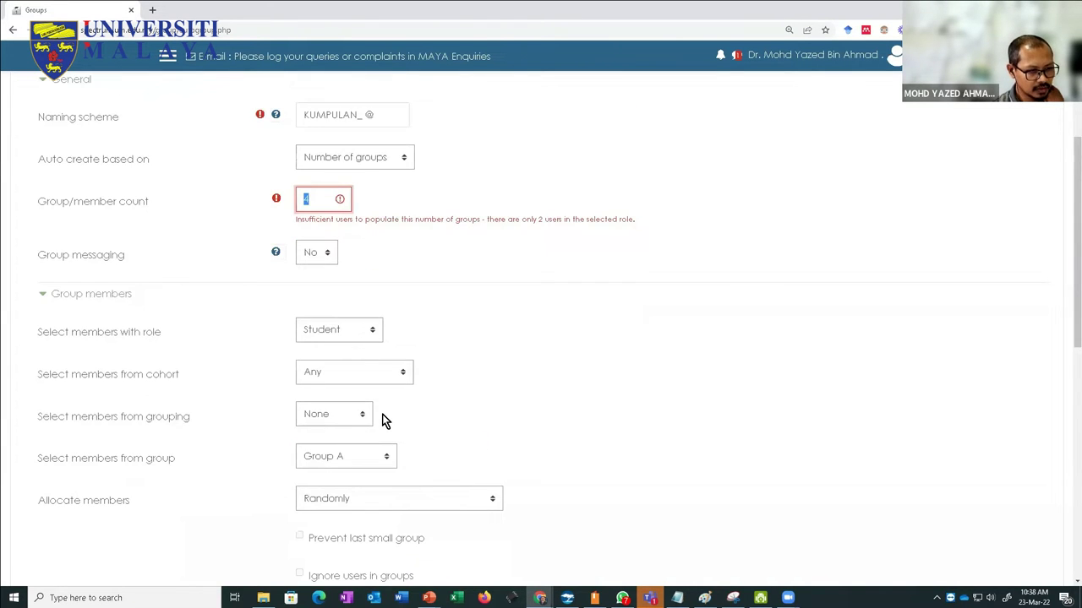
scroll(350, 365, up, 1)
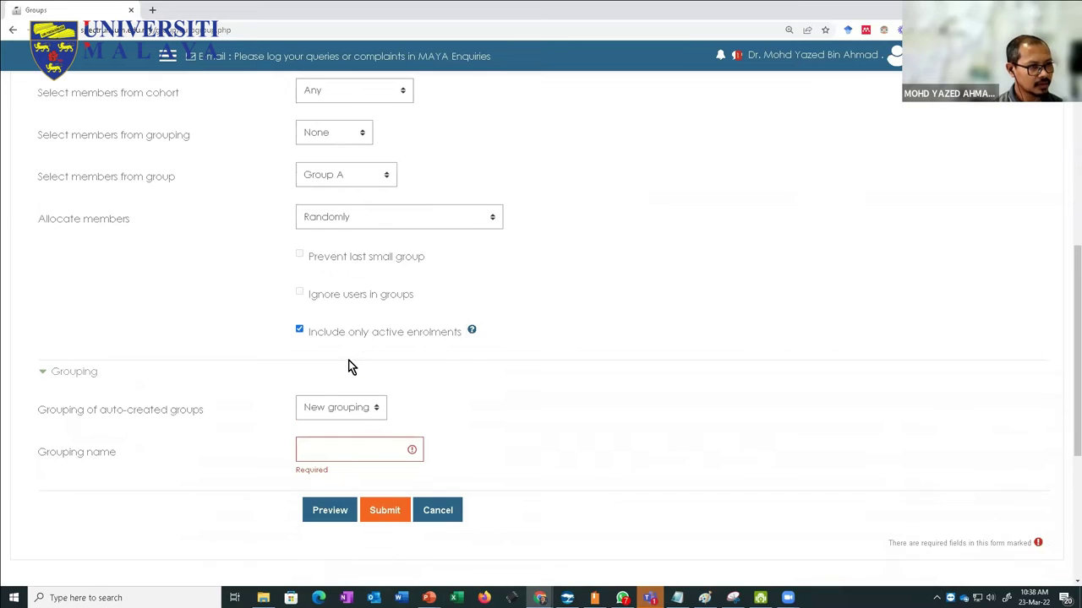
Step: Take members from no particular group, use No grouping, and preview the result
click(347, 172)
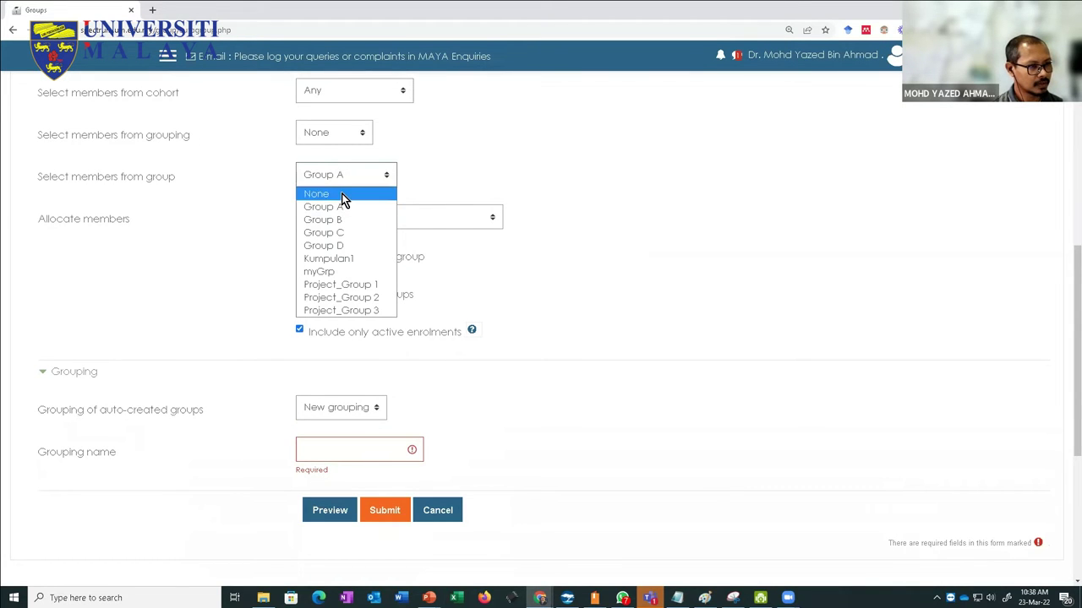
click(344, 194)
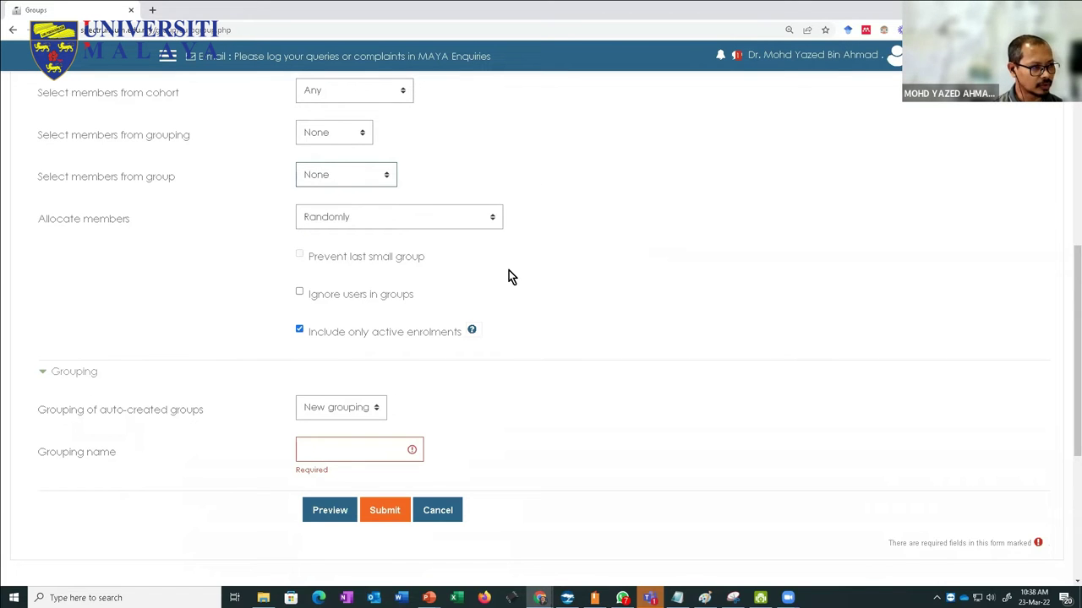
scroll(262, 372, down, 1)
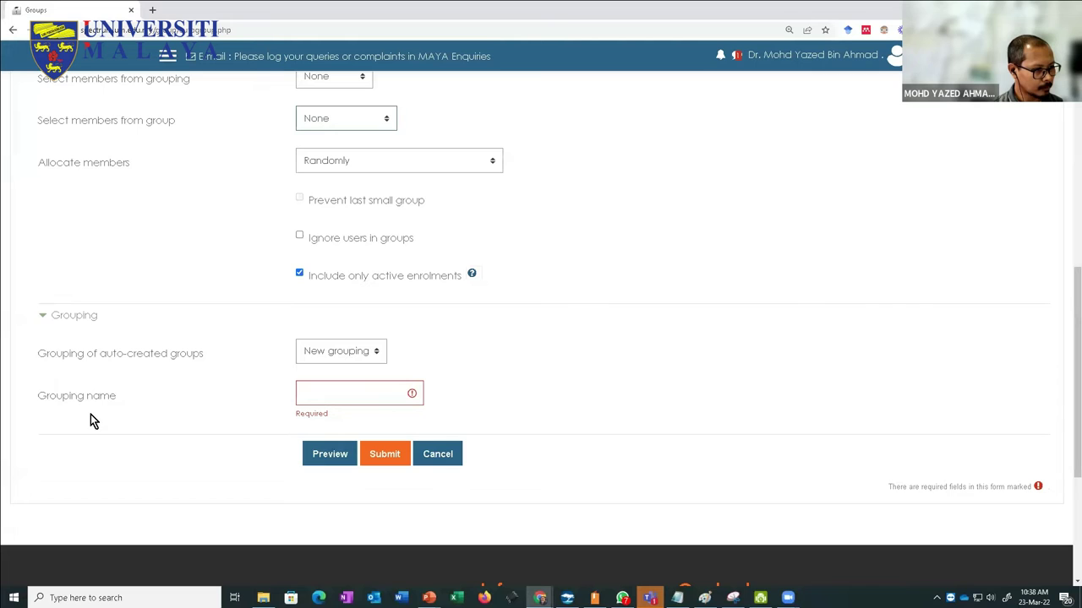
click(316, 354)
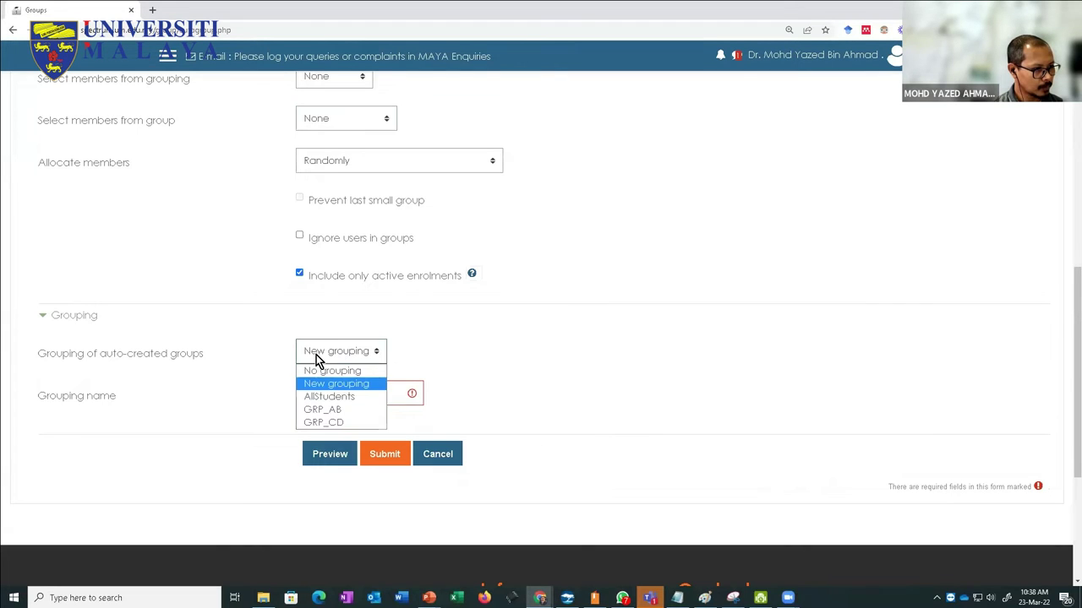
click(318, 370)
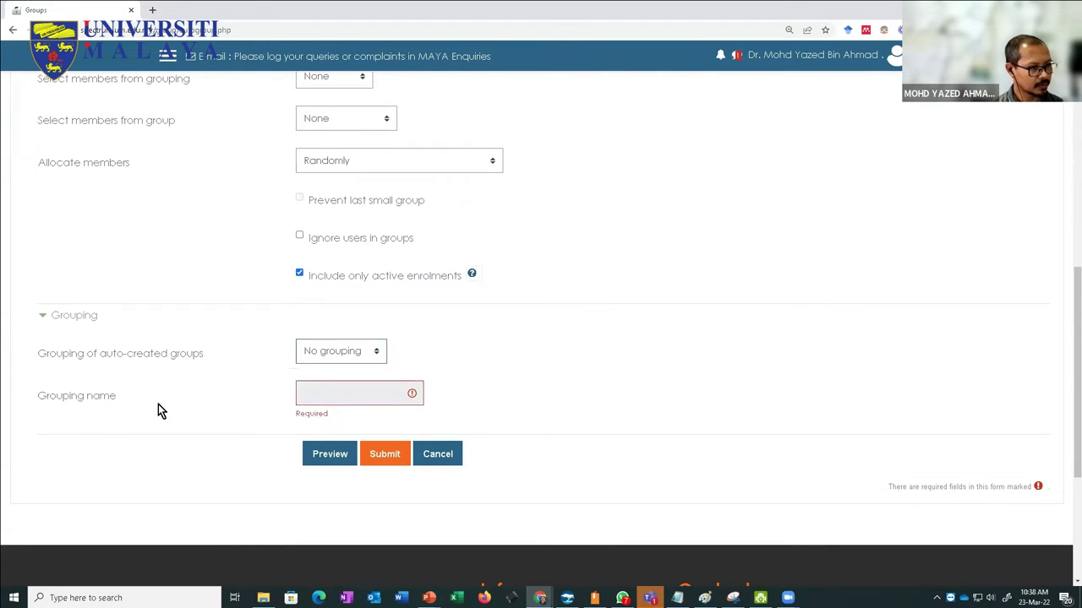
click(331, 455)
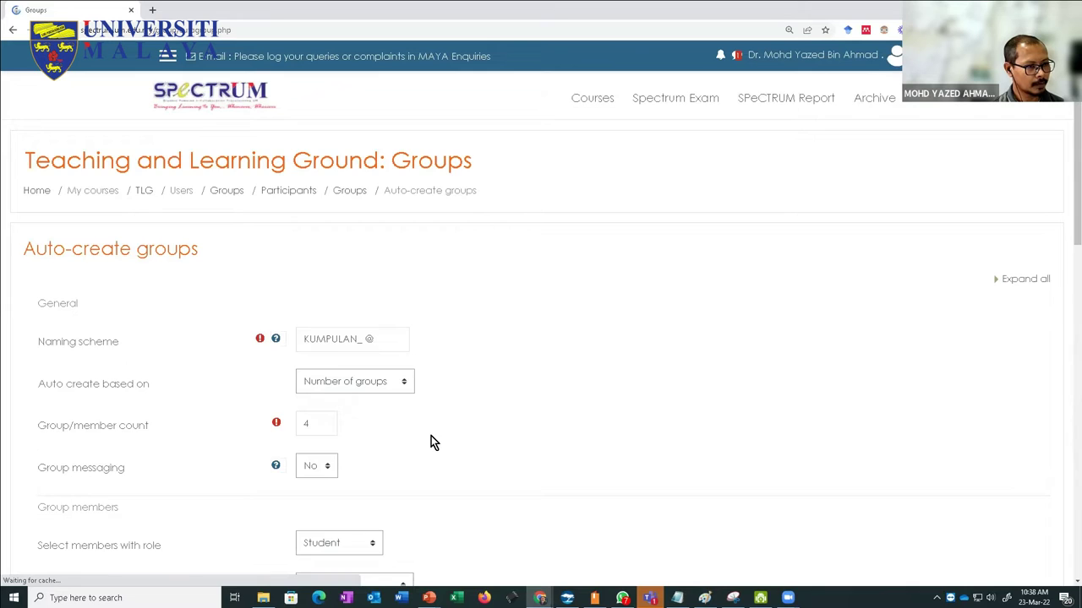
scroll(432, 436, down, 7)
scroll(433, 434, down, 2)
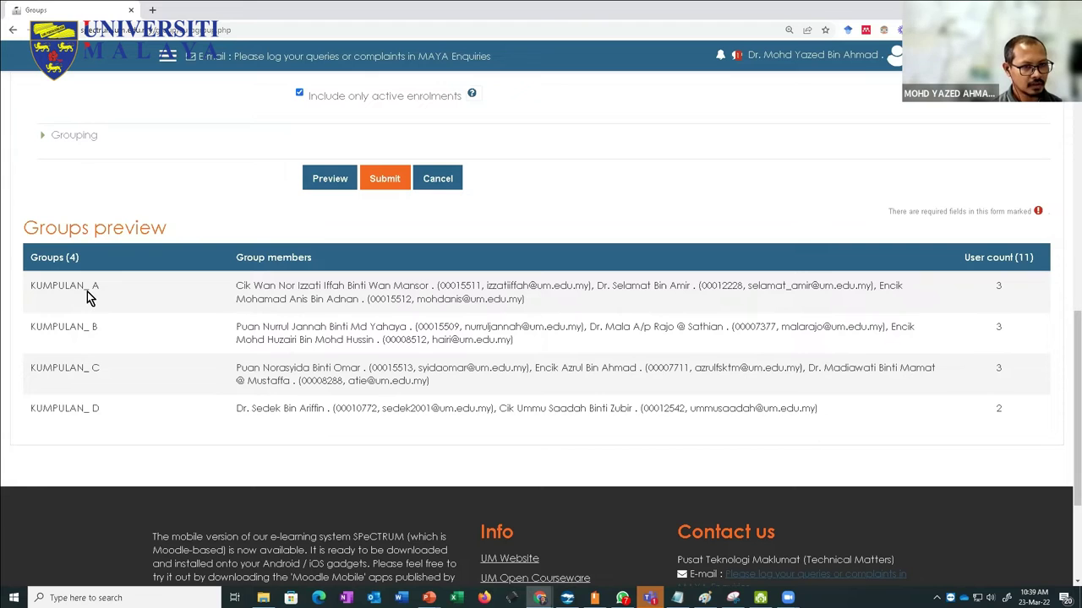
scroll(114, 338, up, 2)
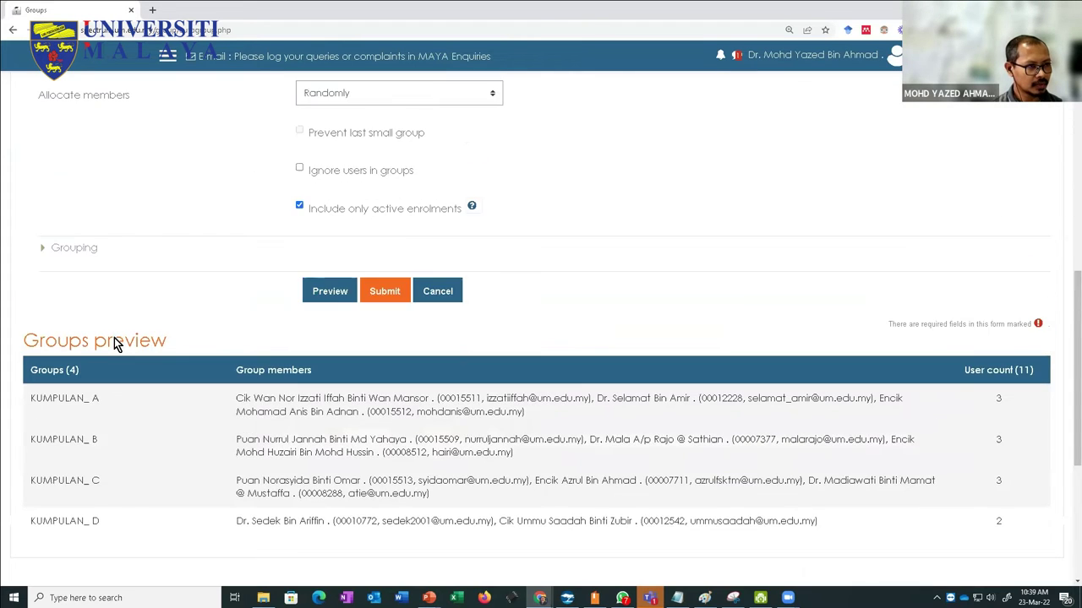
scroll(295, 223, up, 1)
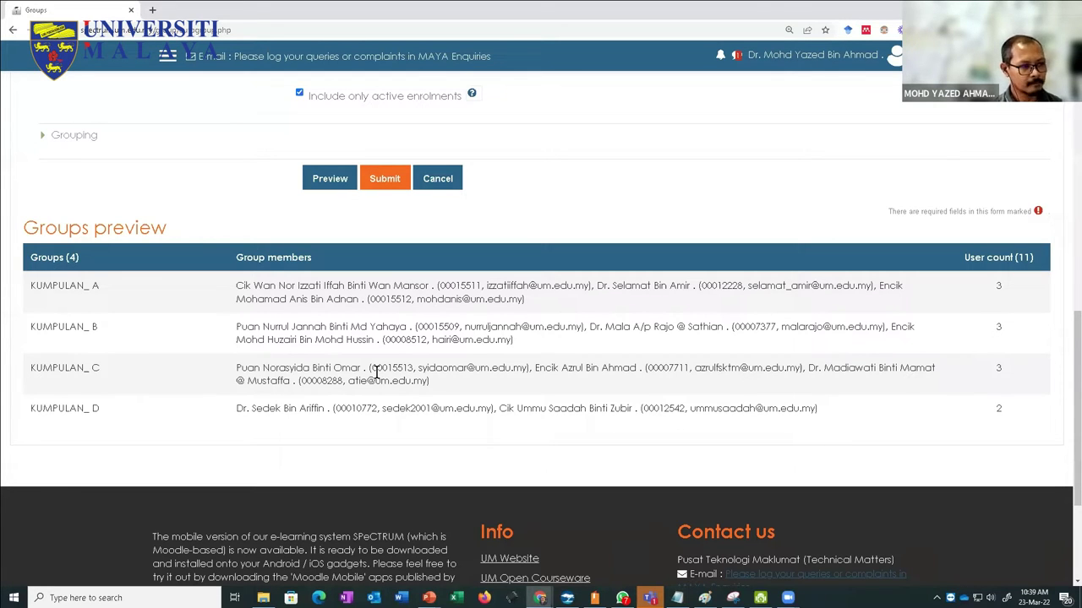
scroll(374, 372, up, 4)
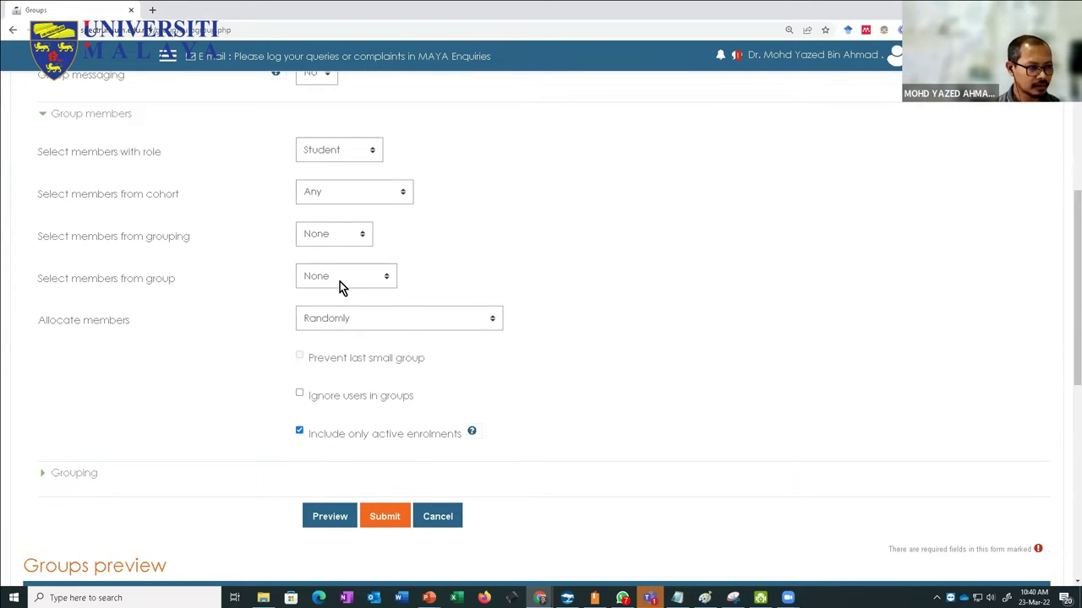
scroll(543, 296, down, 3)
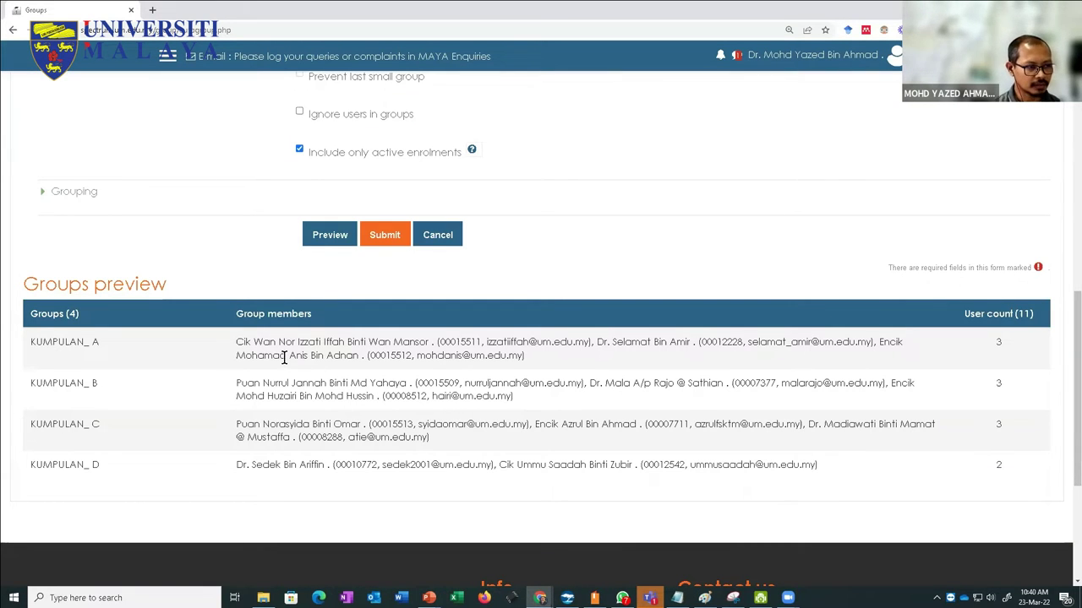
scroll(266, 364, up, 2)
scroll(267, 439, down, 2)
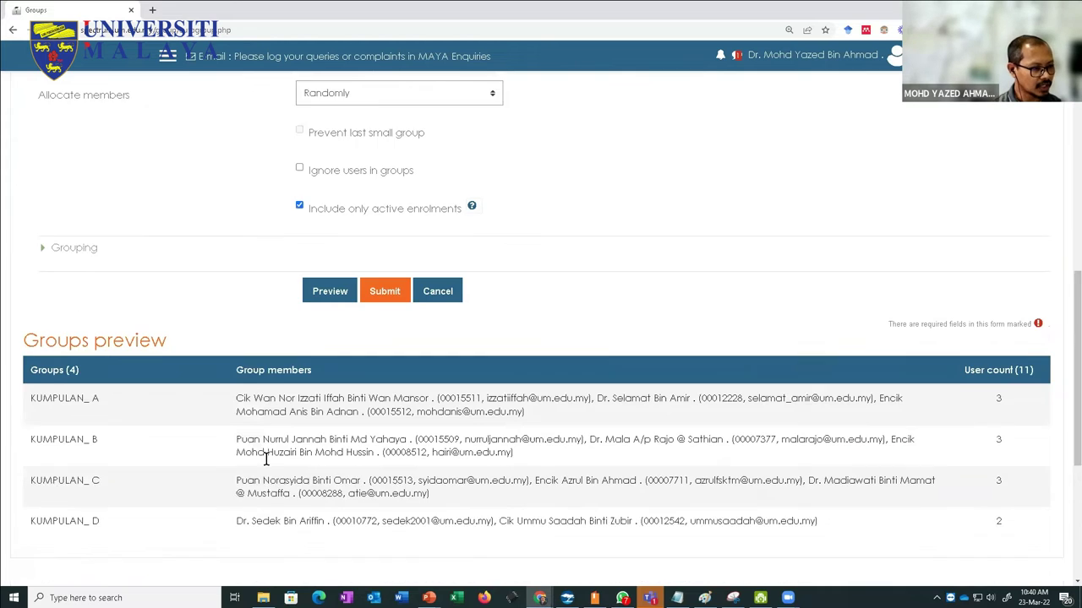
scroll(200, 423, up, 3)
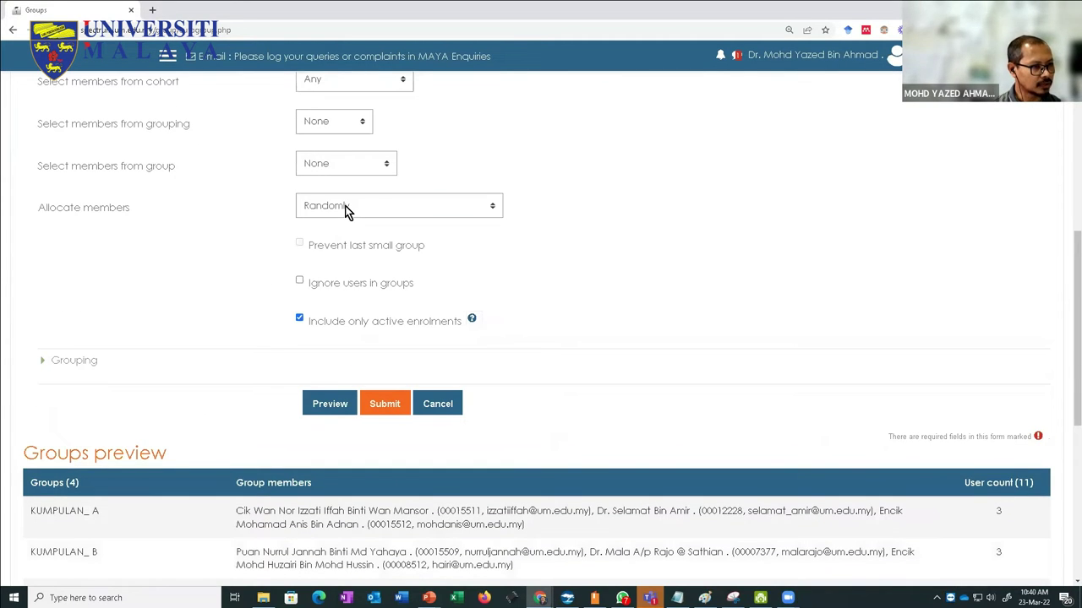
Step: Set member allocation to No allocation and preview the groups
click(346, 212)
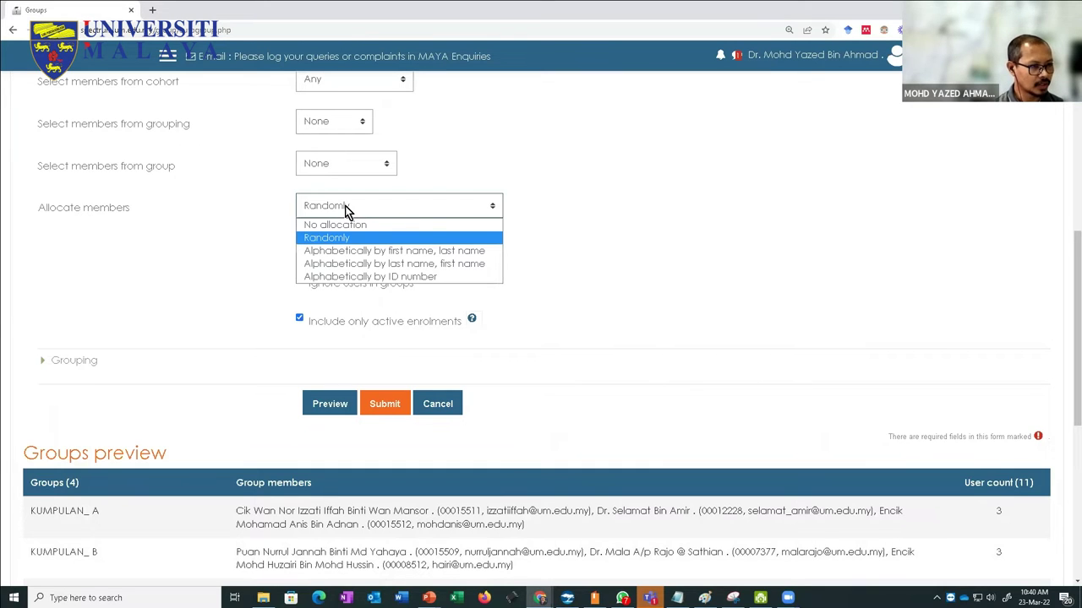
click(342, 225)
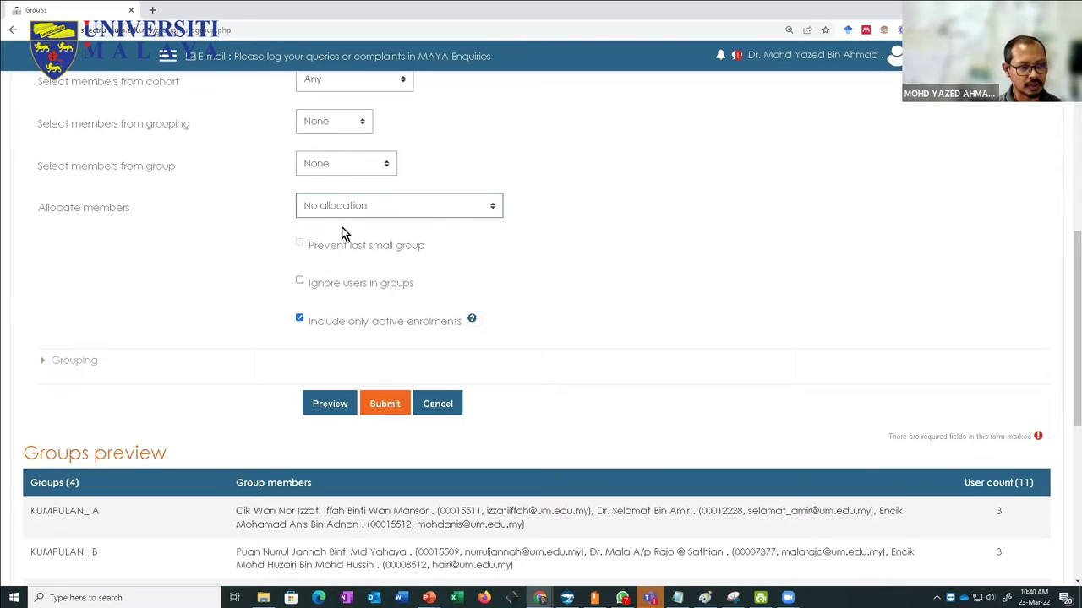
click(329, 406)
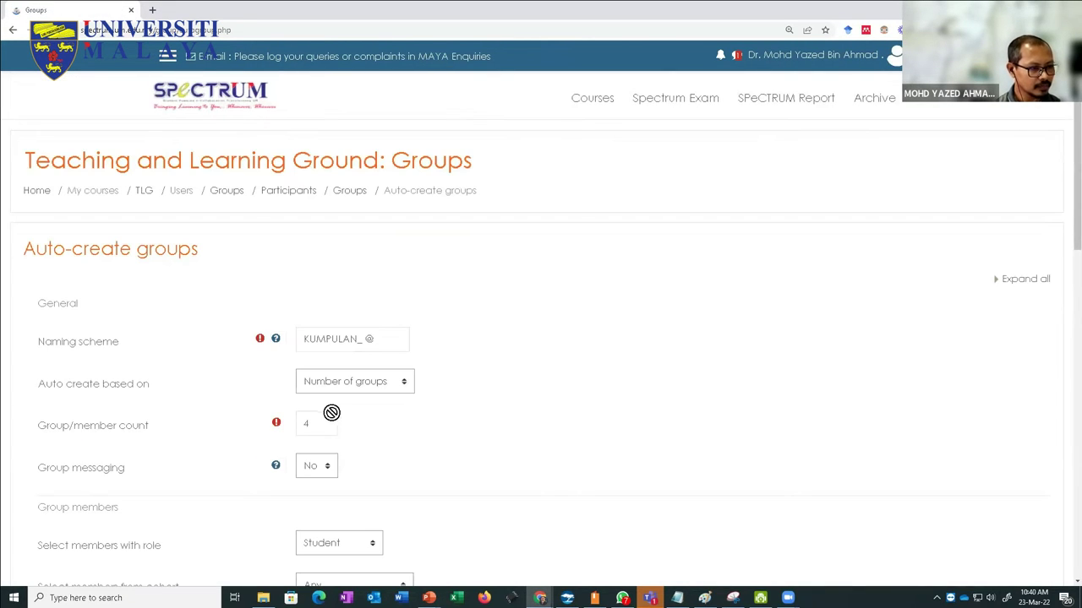
scroll(404, 423, down, 9)
scroll(405, 428, down, 1)
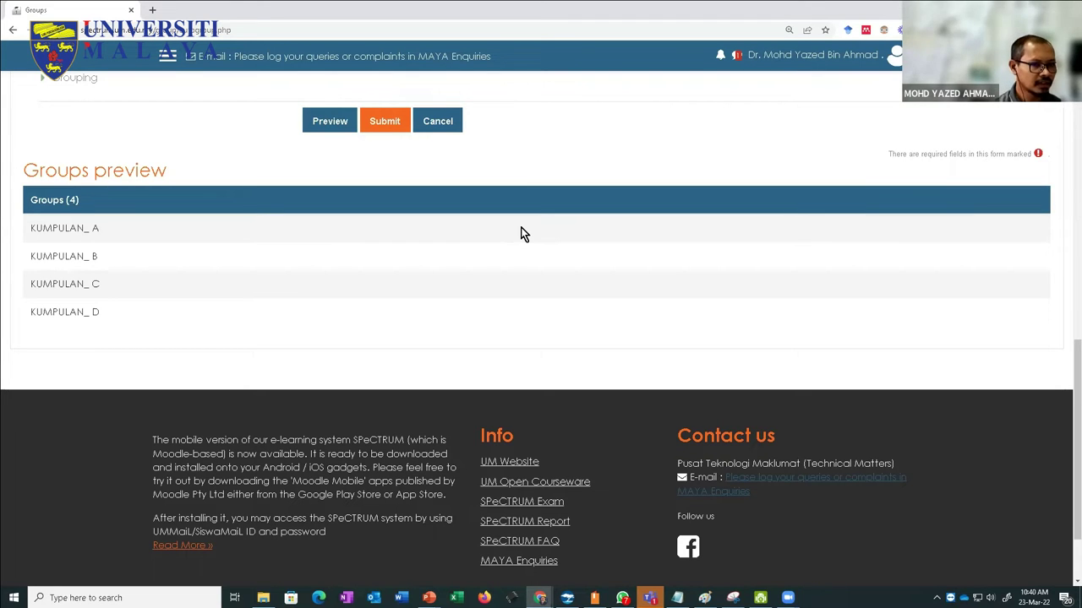
scroll(205, 321, up, 2)
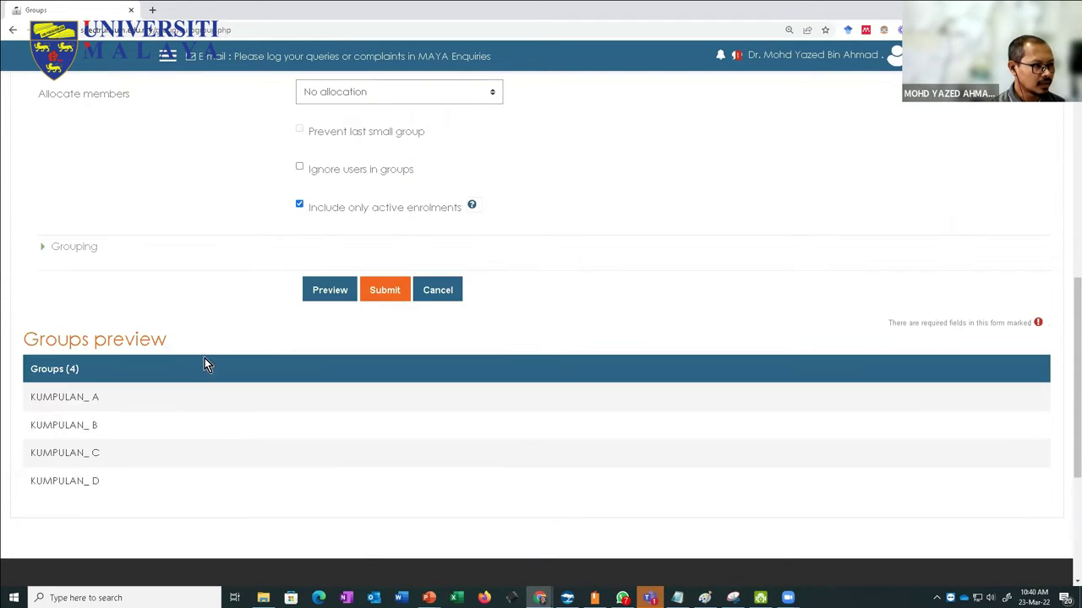
scroll(216, 370, up, 7)
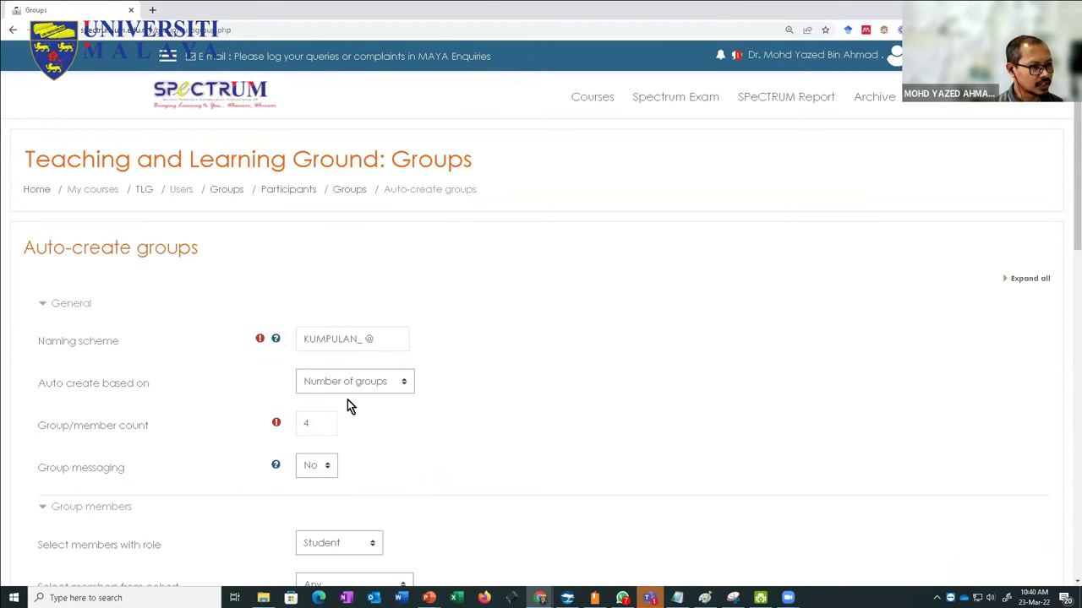
Step: Change the group/member count, preview again, and submit to create KUMPULAN_ A, B and C
double_click(314, 412)
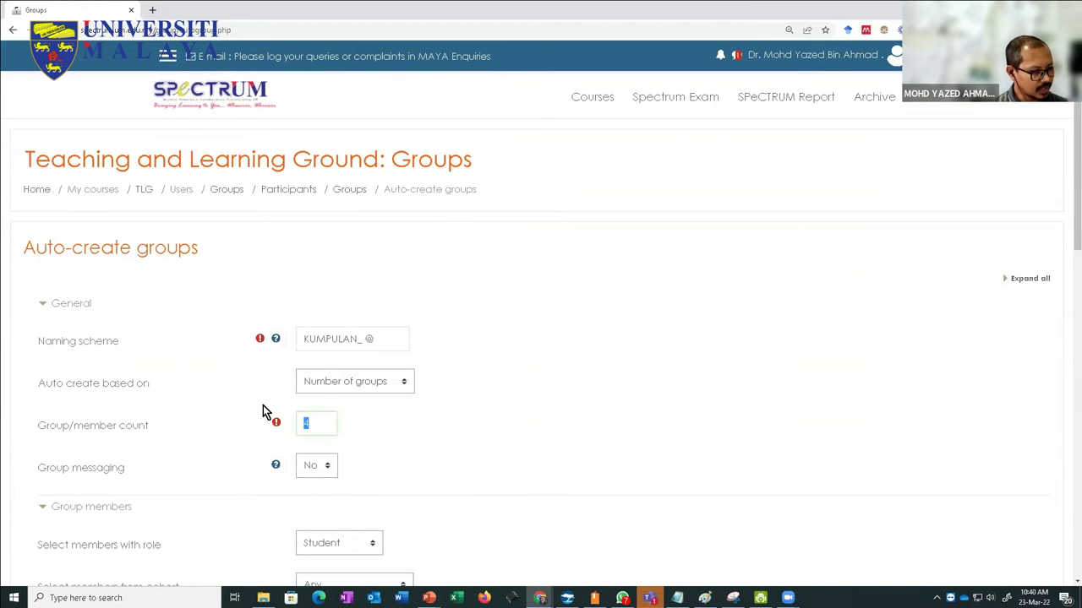
text(5)
scroll(493, 401, down, 6)
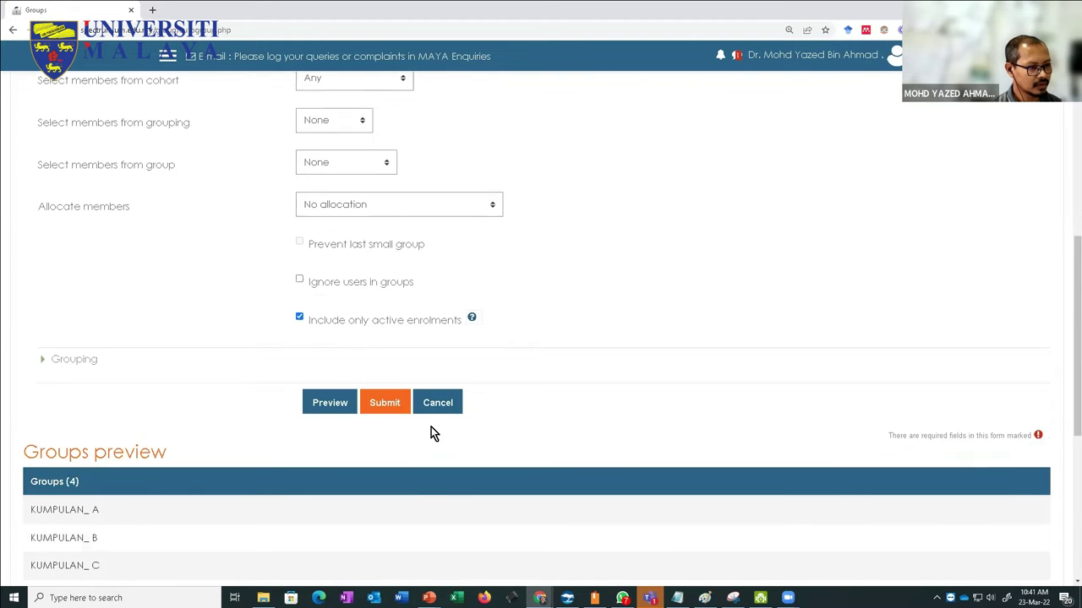
scroll(431, 426, down, 2)
click(330, 290)
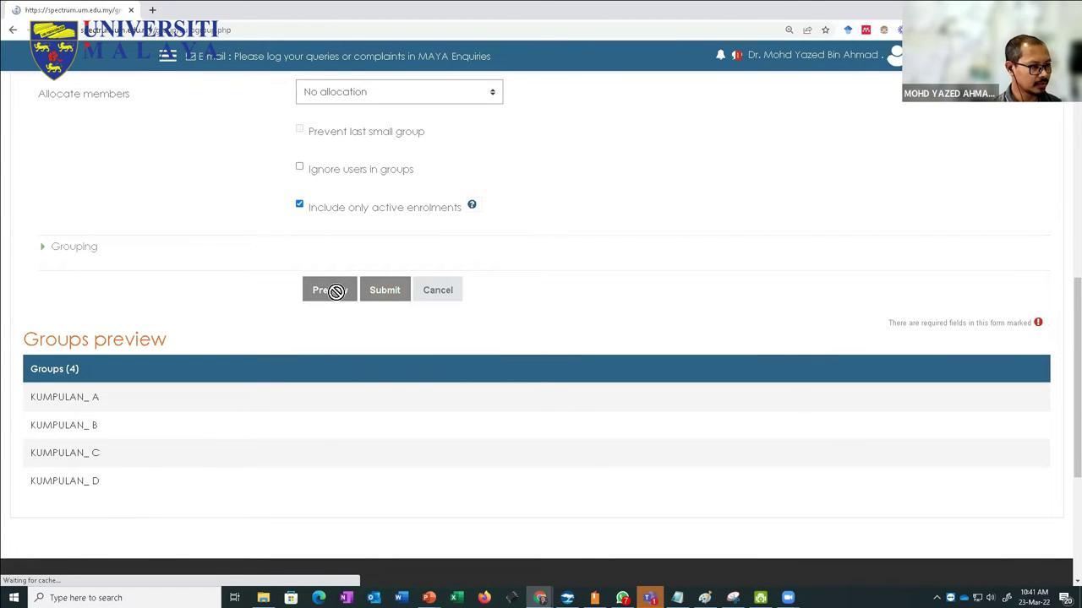
scroll(449, 337, down, 4)
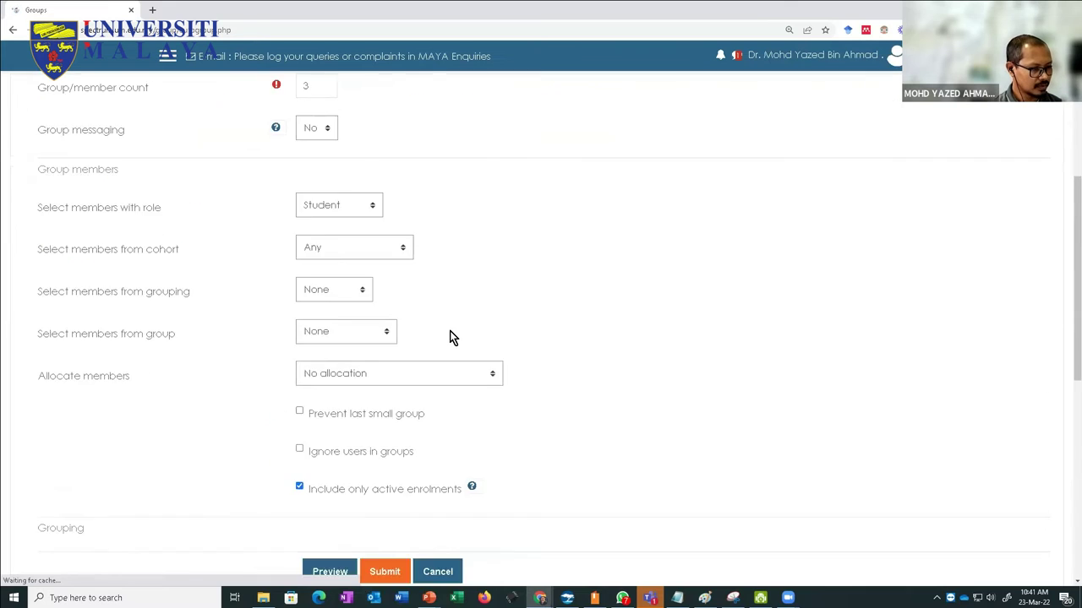
scroll(449, 337, down, 3)
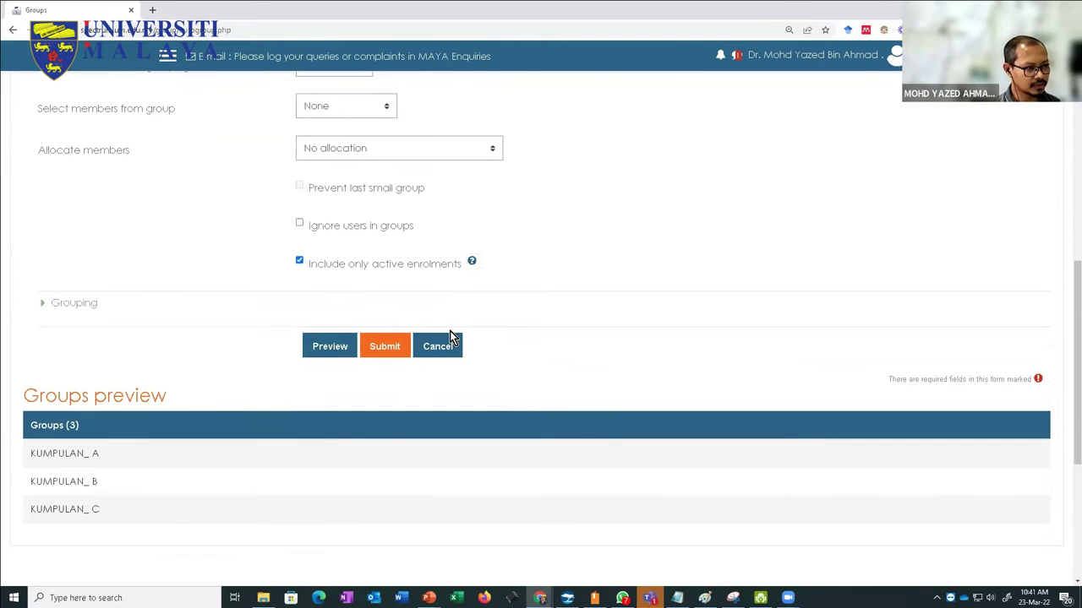
click(387, 347)
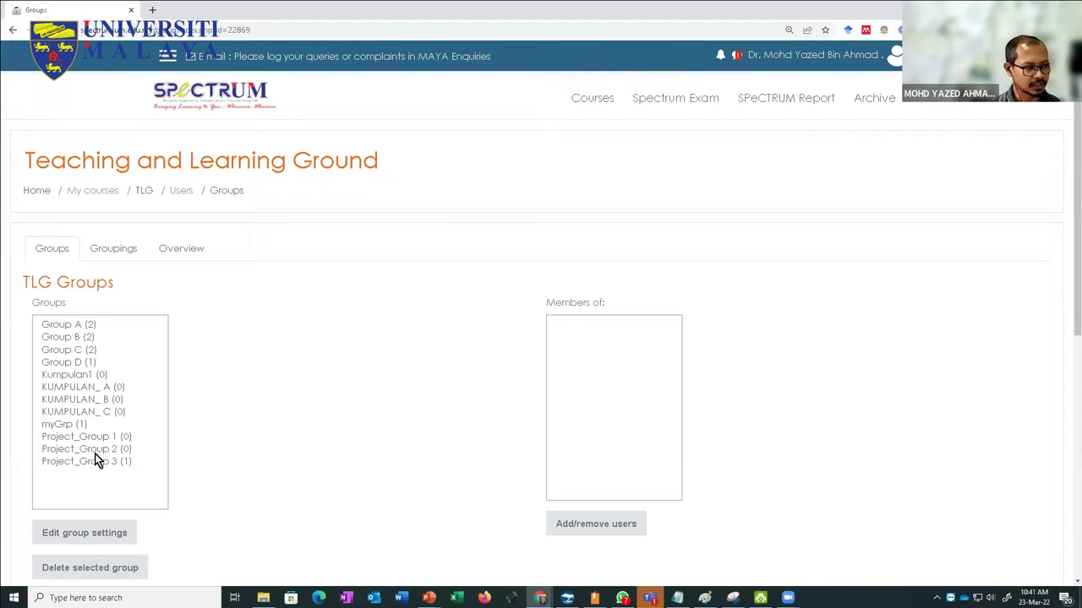
scroll(96, 456, down, 1)
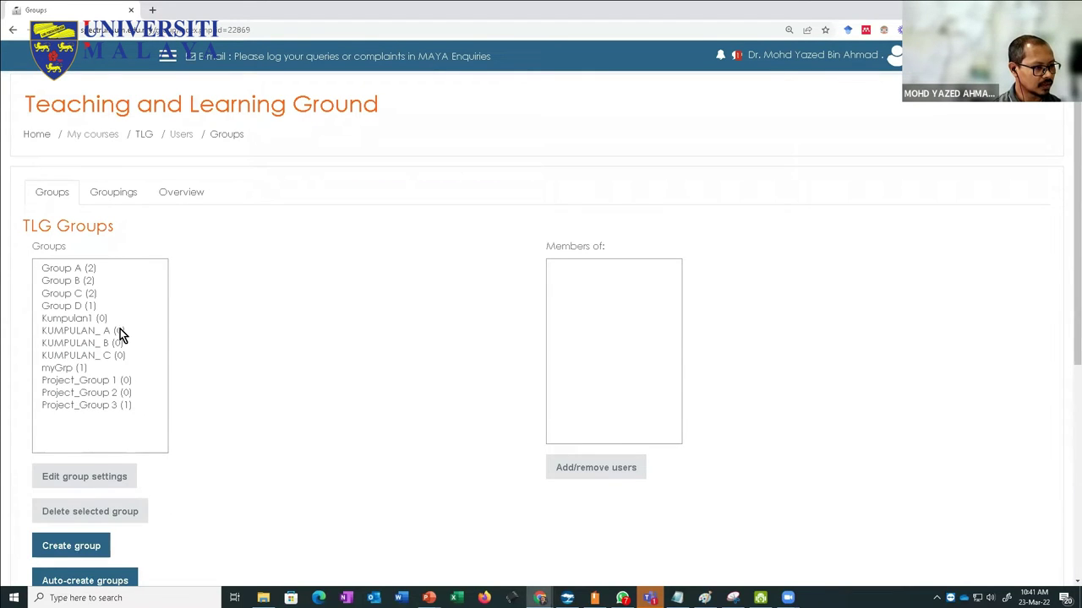
Step: Select only KUMPULAN_ A in the Groups list after briefly selecting A through C
click(85, 332)
shift+click(84, 356)
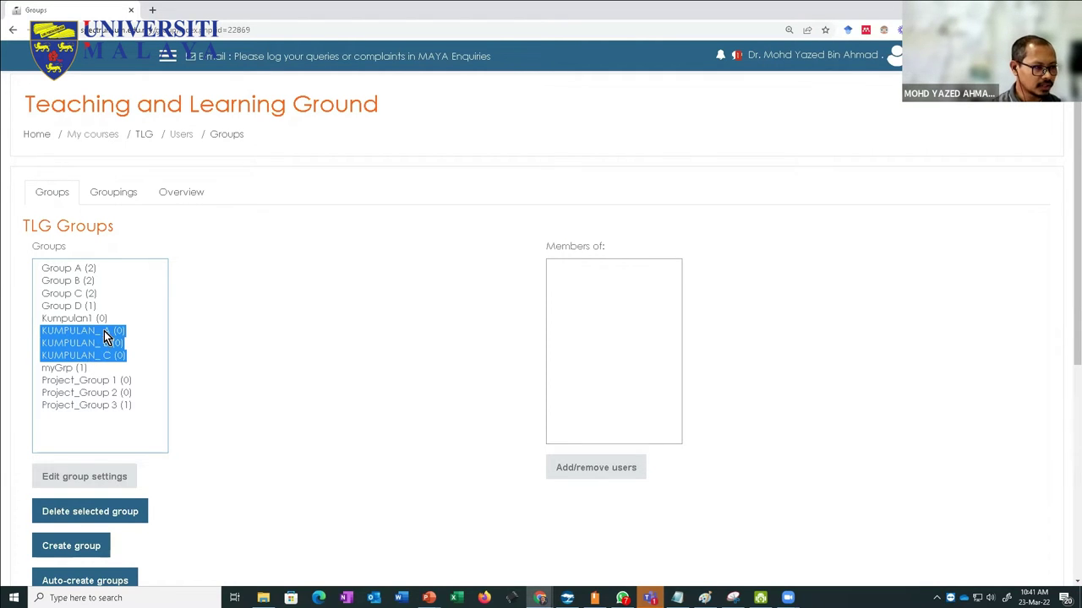
click(106, 330)
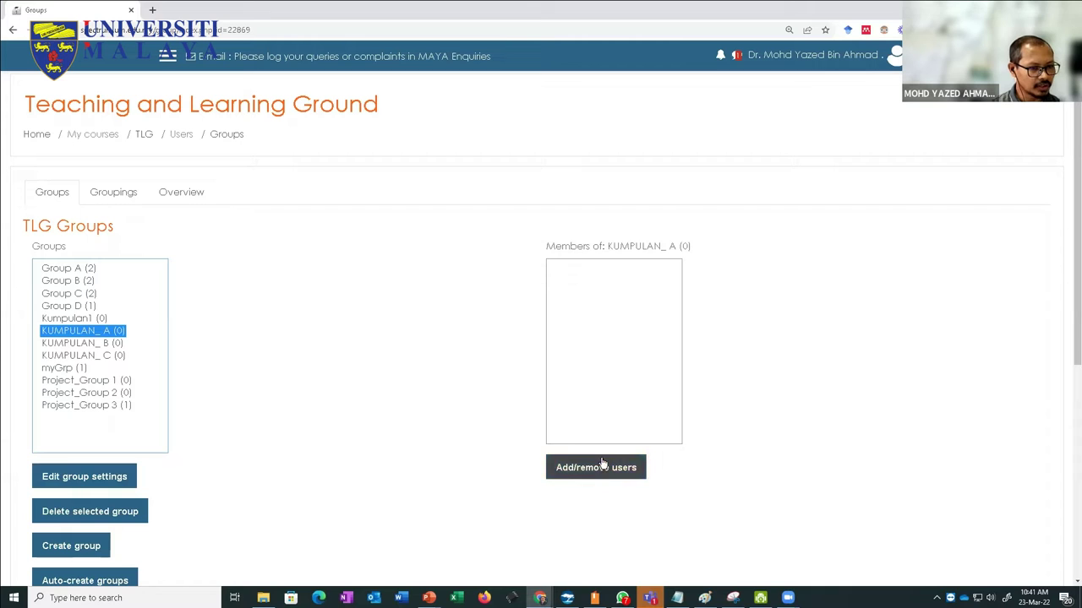
Step: Add two students to KUMPULAN_A and go back to the groups list
click(594, 484)
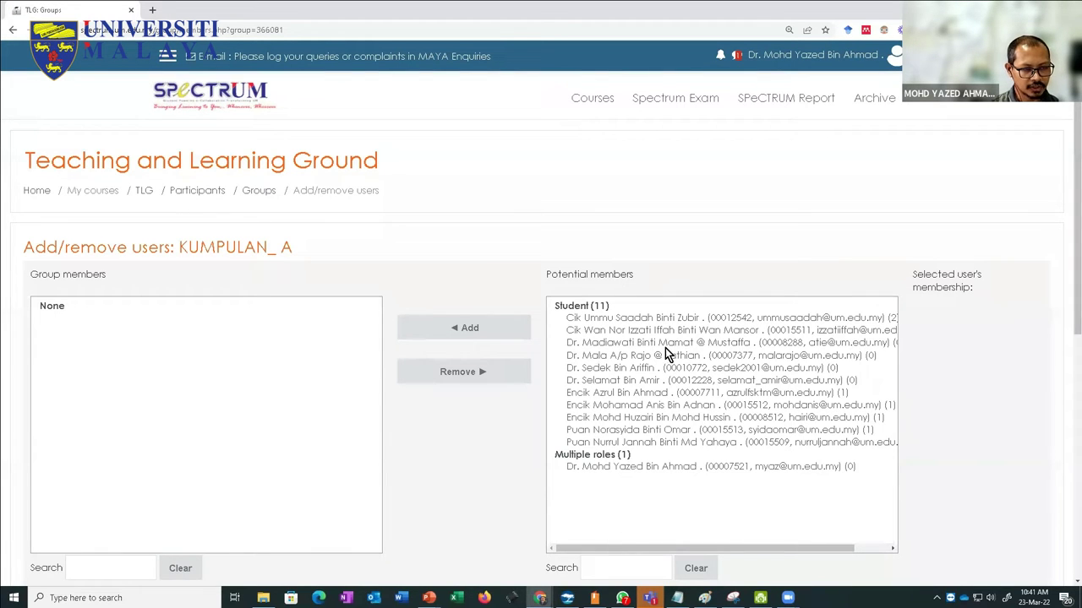
click(622, 318)
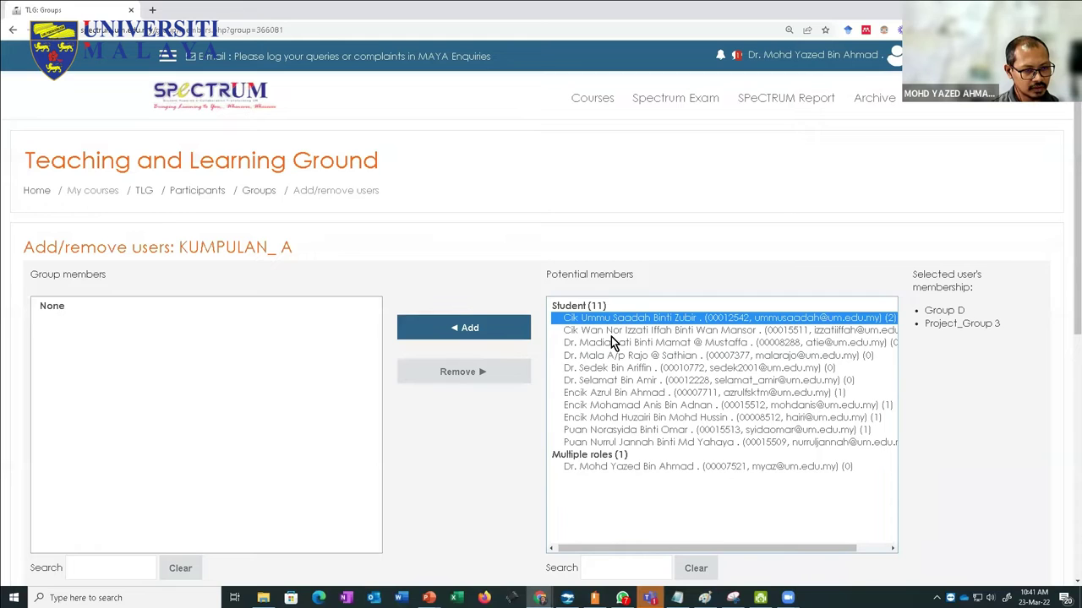
ctrl+click(611, 332)
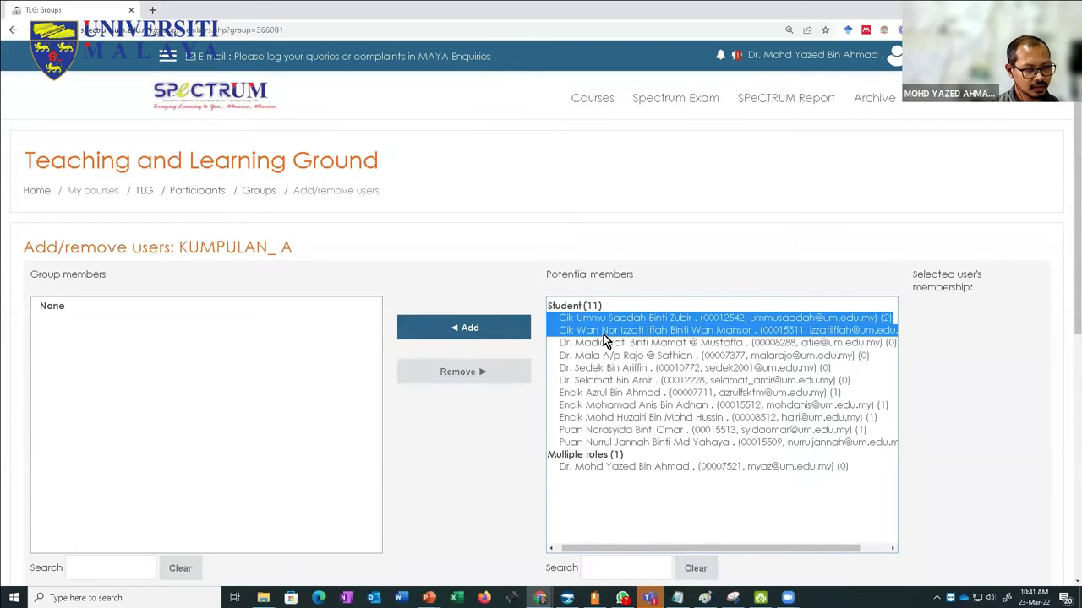
click(496, 331)
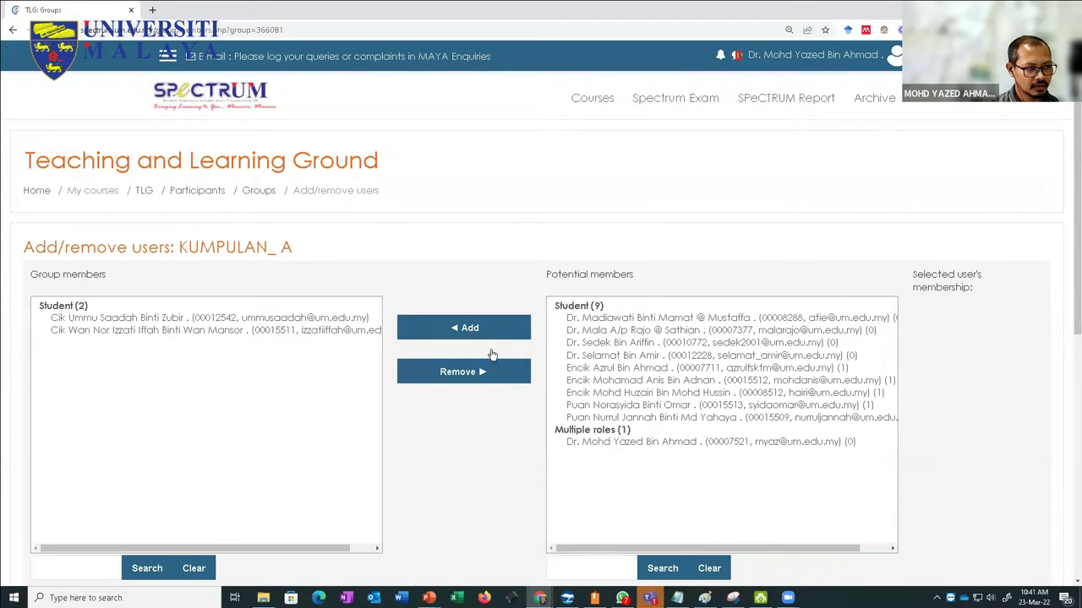
scroll(490, 445, down, 1)
scroll(493, 441, down, 2)
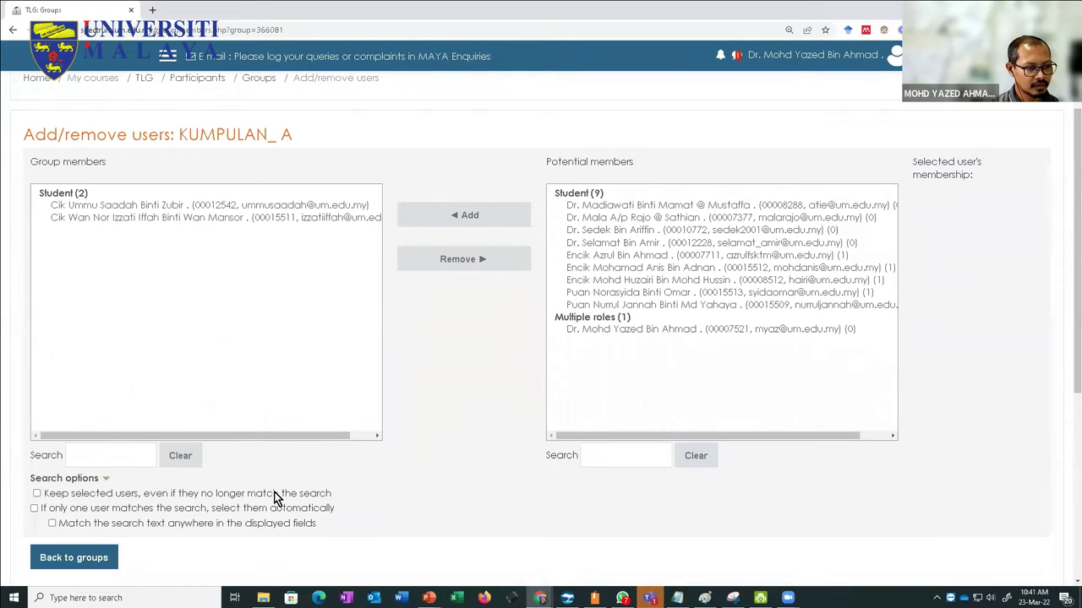
scroll(442, 465, down, 4)
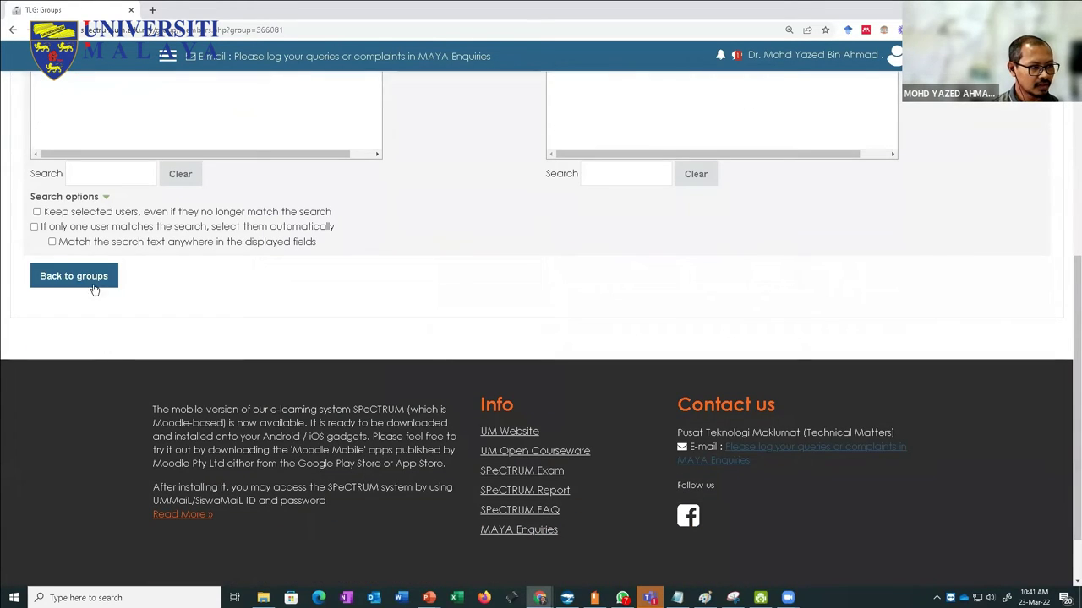
scroll(118, 330, up, 3)
click(73, 445)
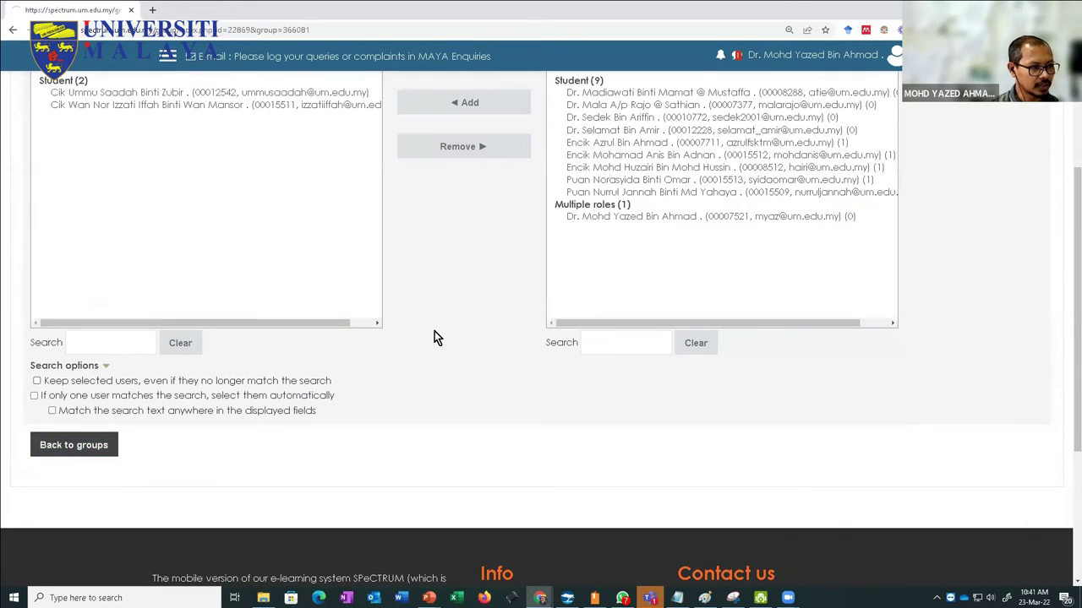
Step: Add two different students to KUMPULAN_B and go back to the groups list
scroll(253, 389, down, 2)
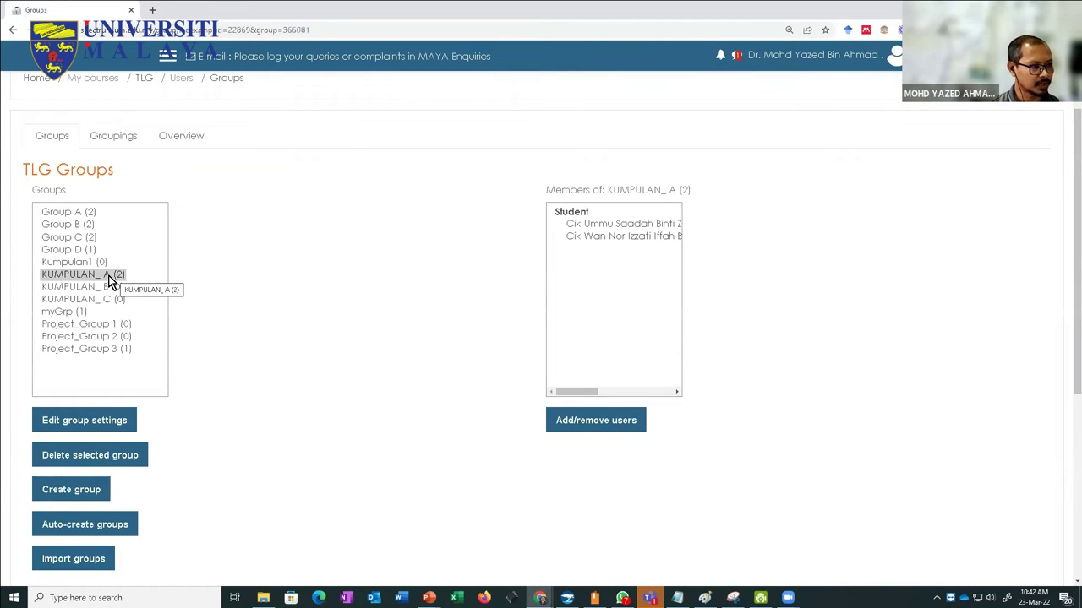
click(100, 292)
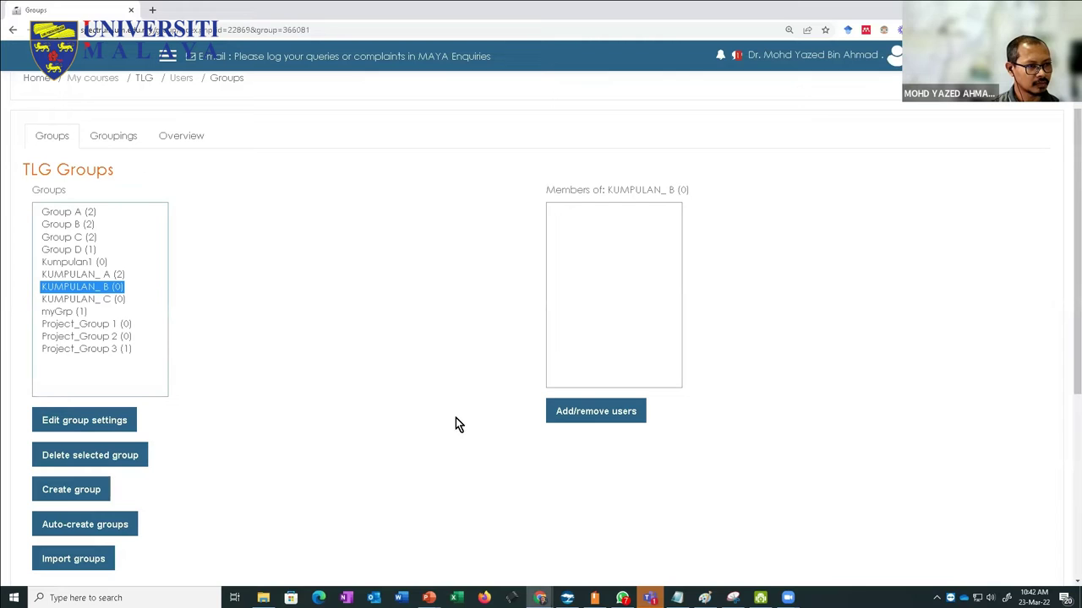
click(585, 416)
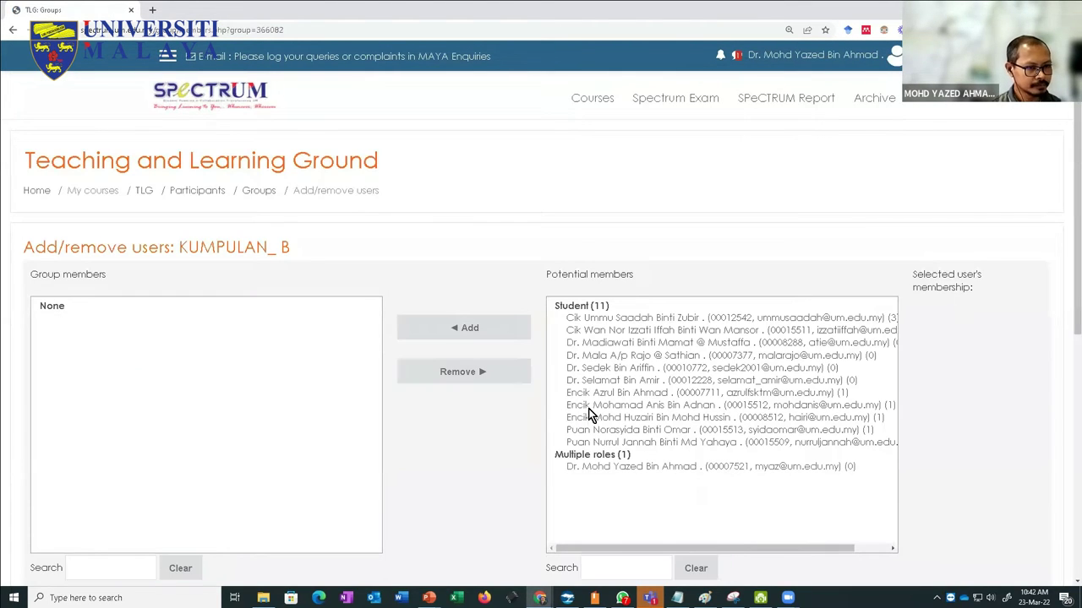
click(590, 345)
ctrl+click(592, 359)
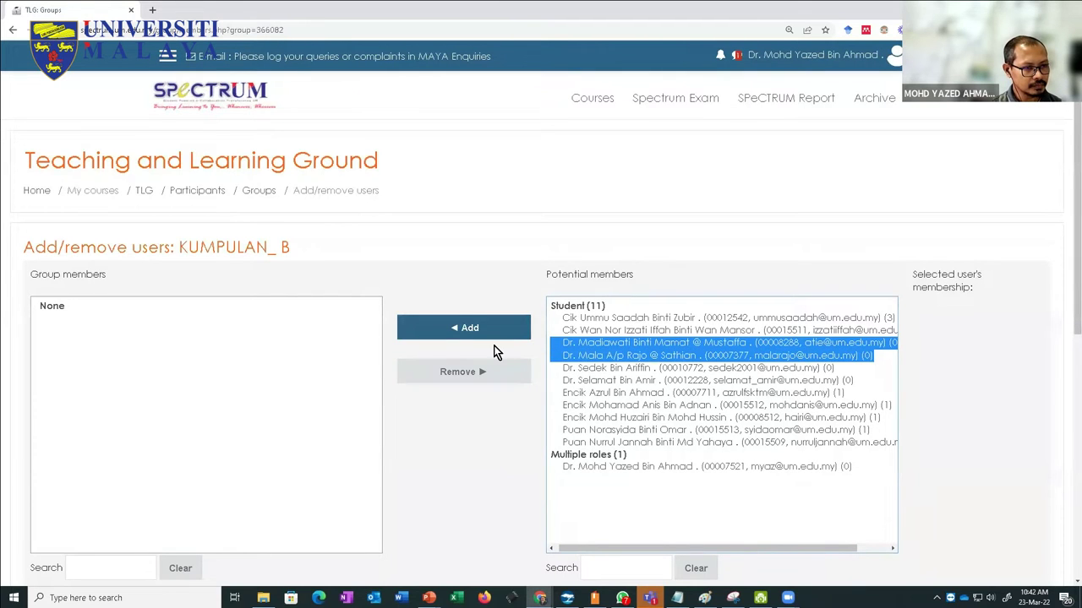
click(480, 334)
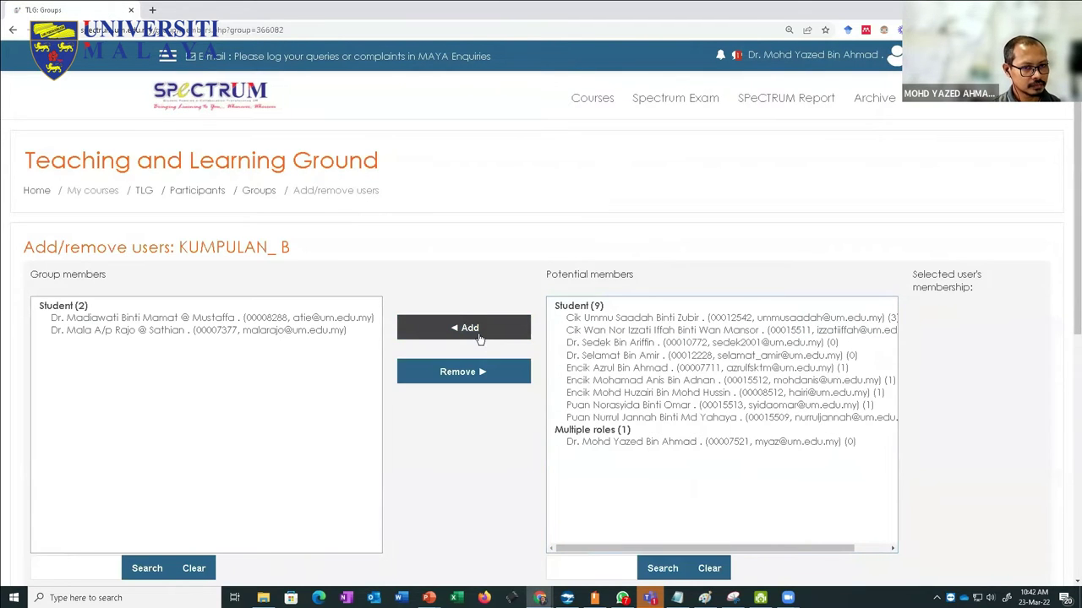
scroll(307, 531, down, 3)
click(72, 501)
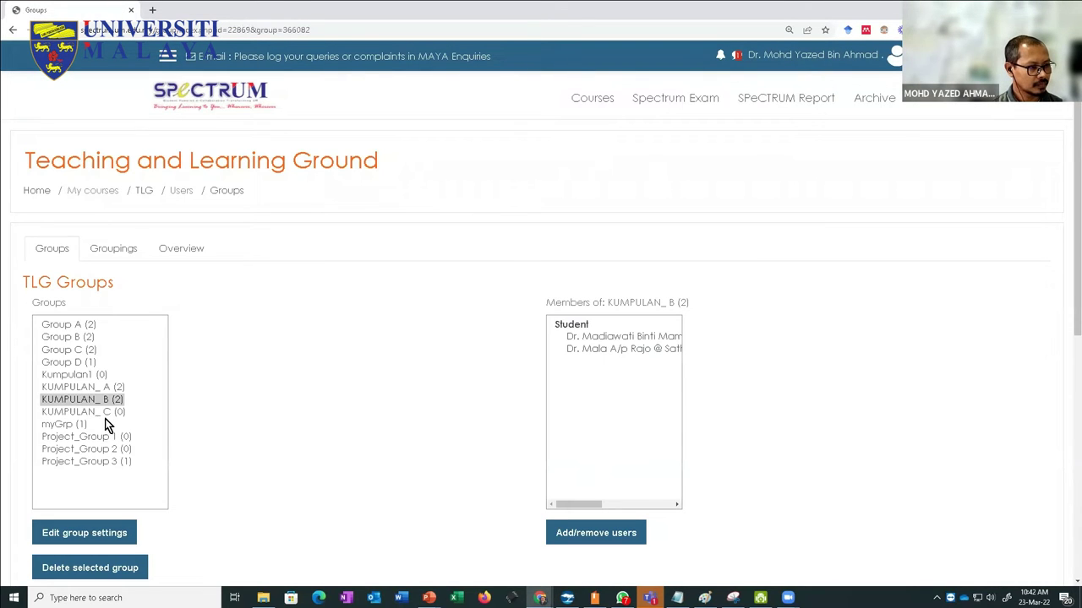
Step: Add two students to KUMPULAN_C, then return to the groups list and check its members
click(96, 413)
click(576, 525)
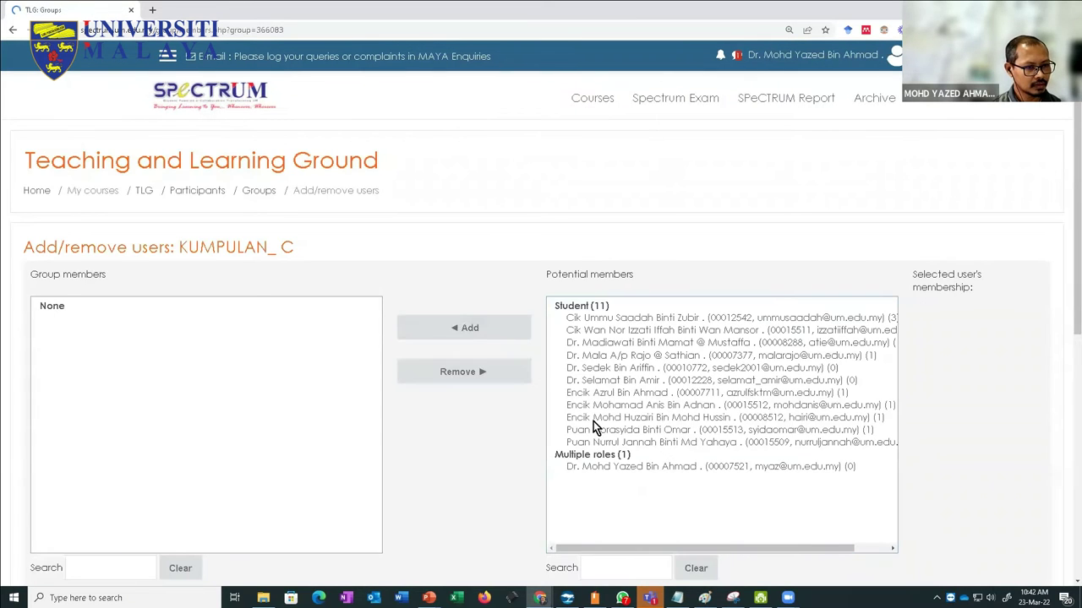
click(596, 419)
shift+click(595, 431)
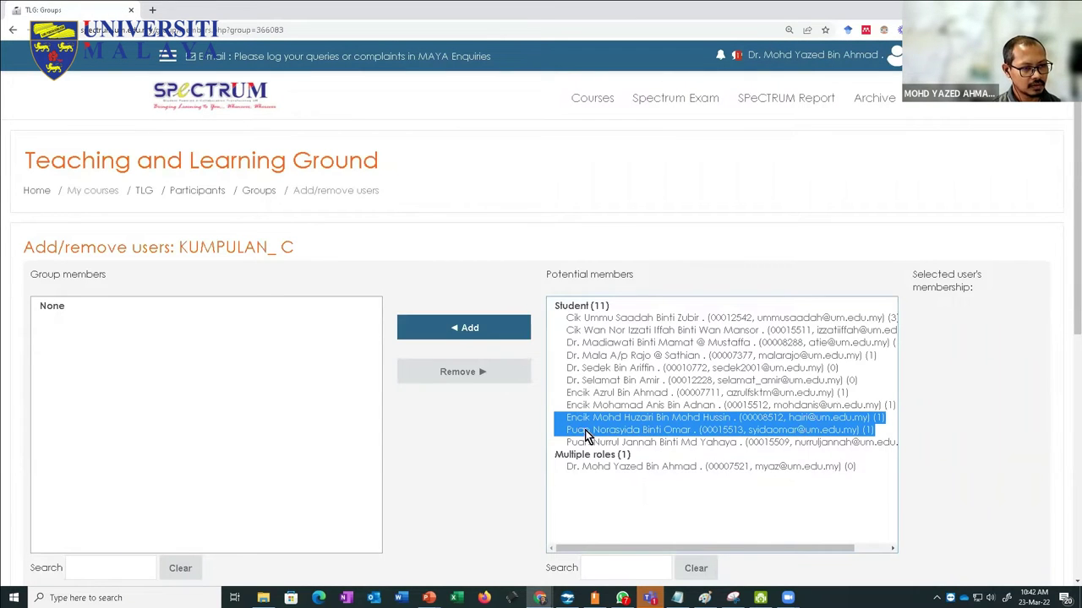
click(462, 328)
scroll(215, 470, down, 3)
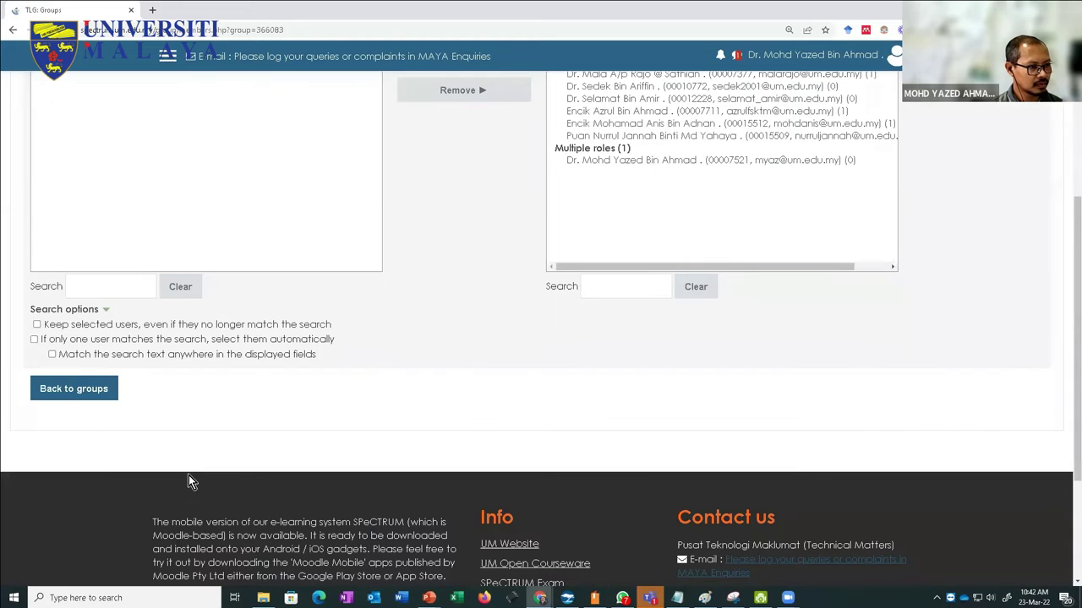
click(84, 390)
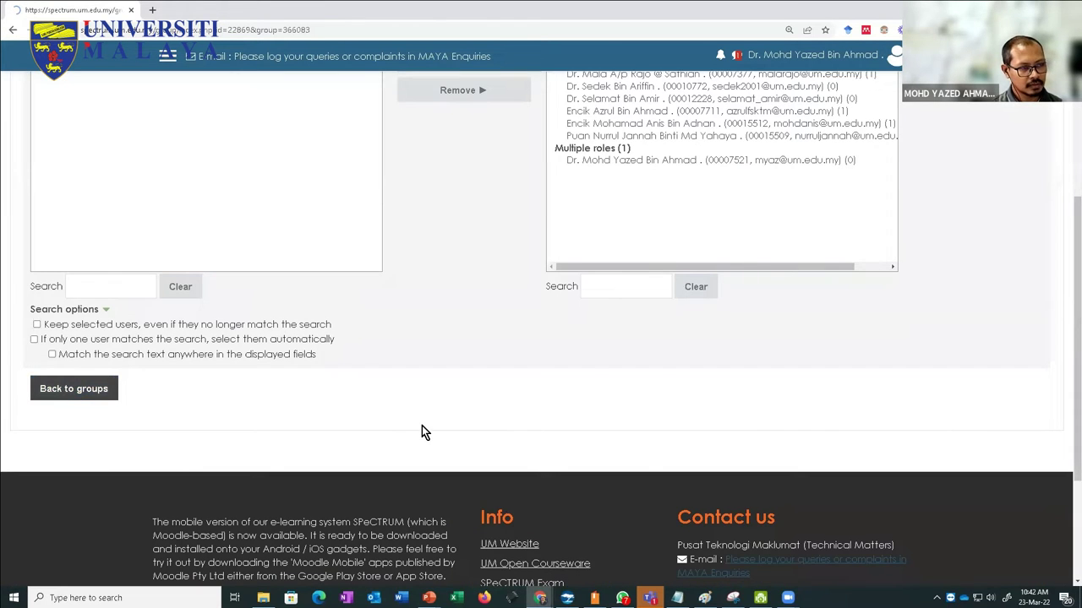
scroll(422, 424, down, 1)
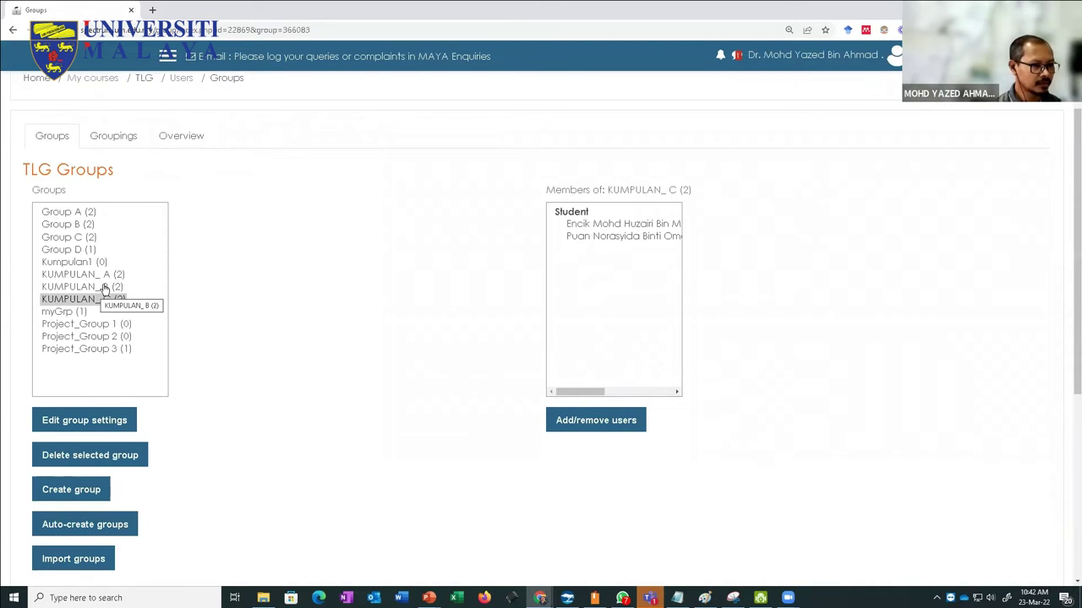
scroll(108, 292, down, 3)
scroll(111, 293, up, 4)
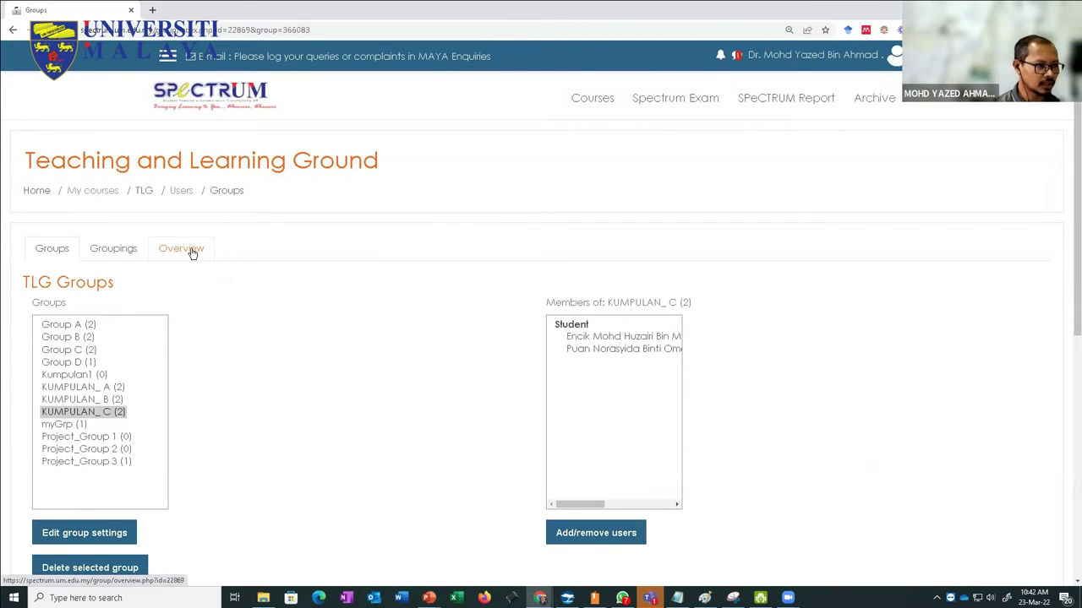
Step: Open the groups Overview and scroll through each group's student members
click(191, 251)
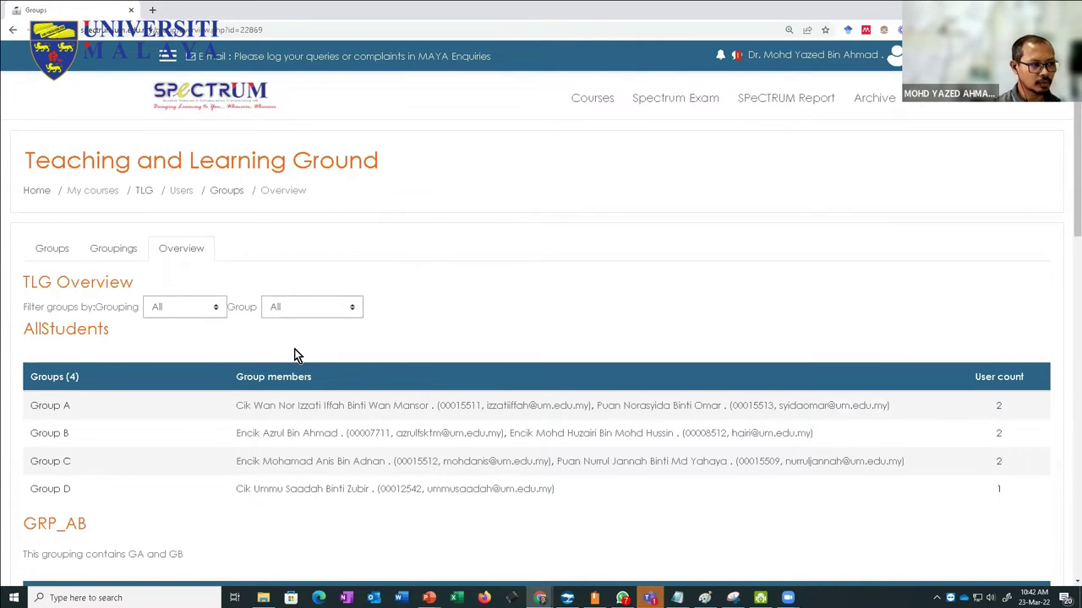
scroll(297, 354, down, 2)
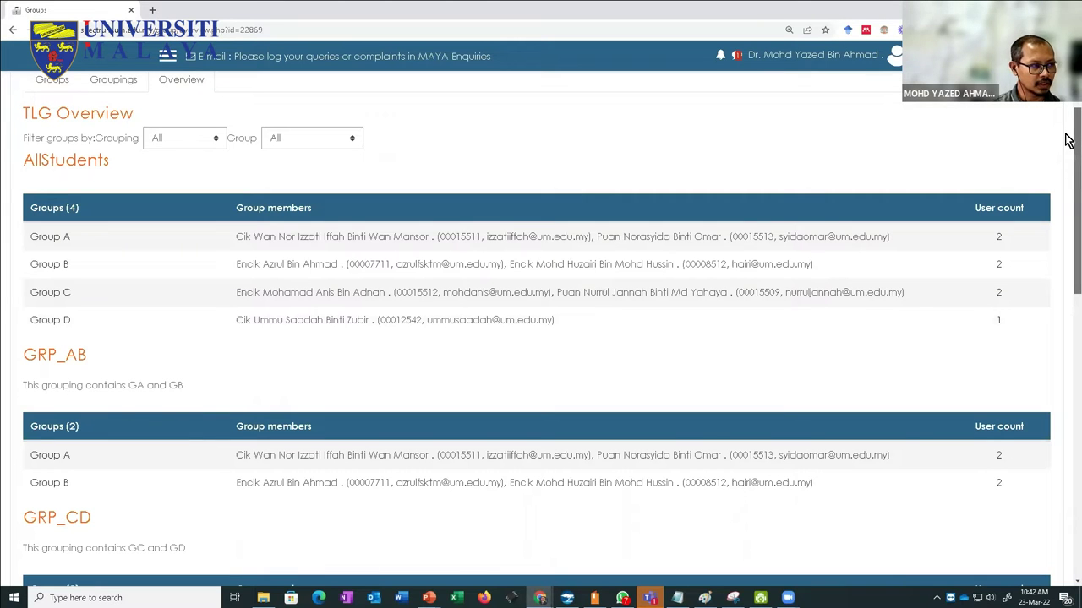
drag(1069, 140, 1069, 237)
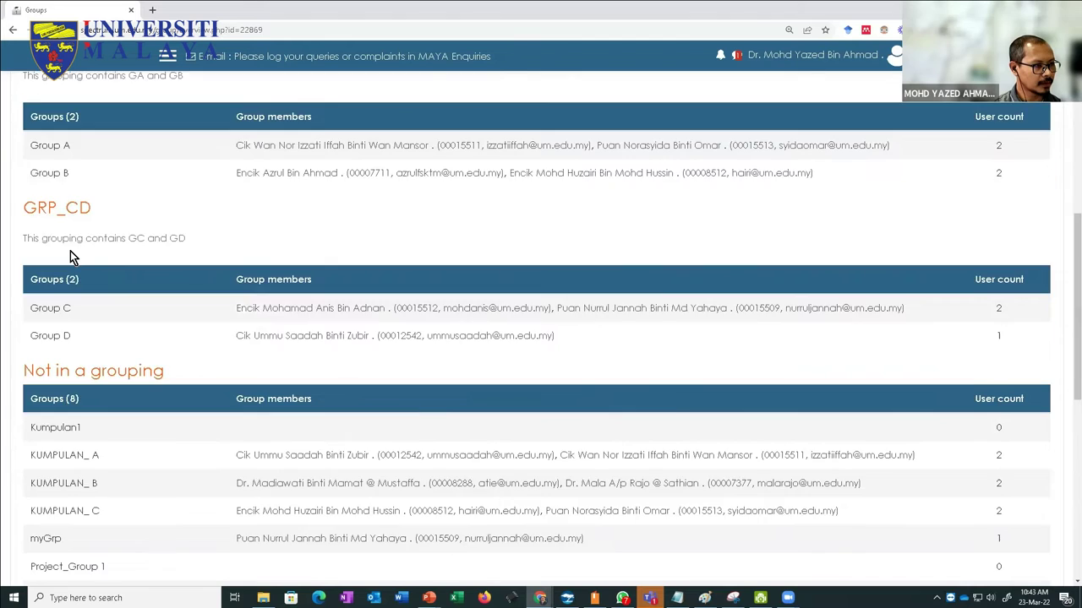
scroll(70, 251, up, 1)
scroll(81, 229, up, 2)
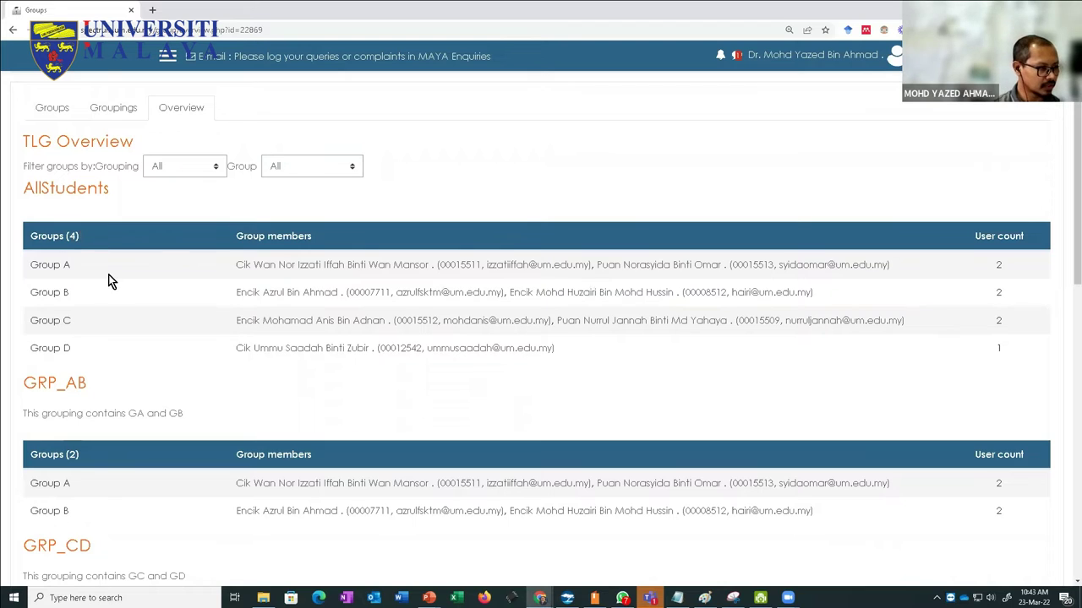
scroll(108, 276, down, 6)
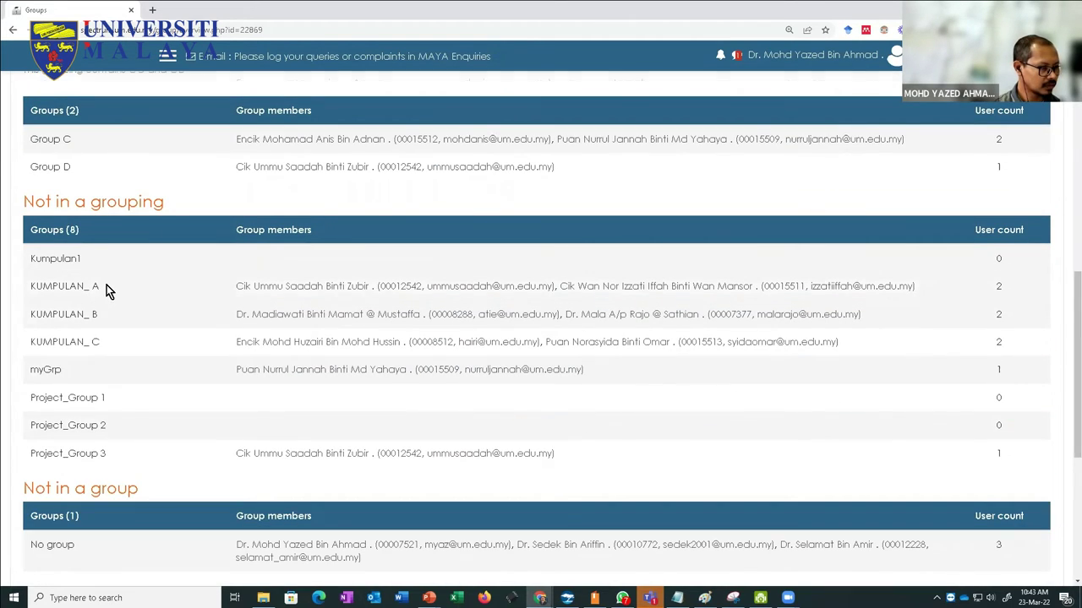
scroll(106, 284, down, 3)
Step: Scroll back up and open the Groupings list showing AllStudents, GRP_AB and GRP_CD
scroll(107, 281, up, 10)
scroll(108, 287, up, 2)
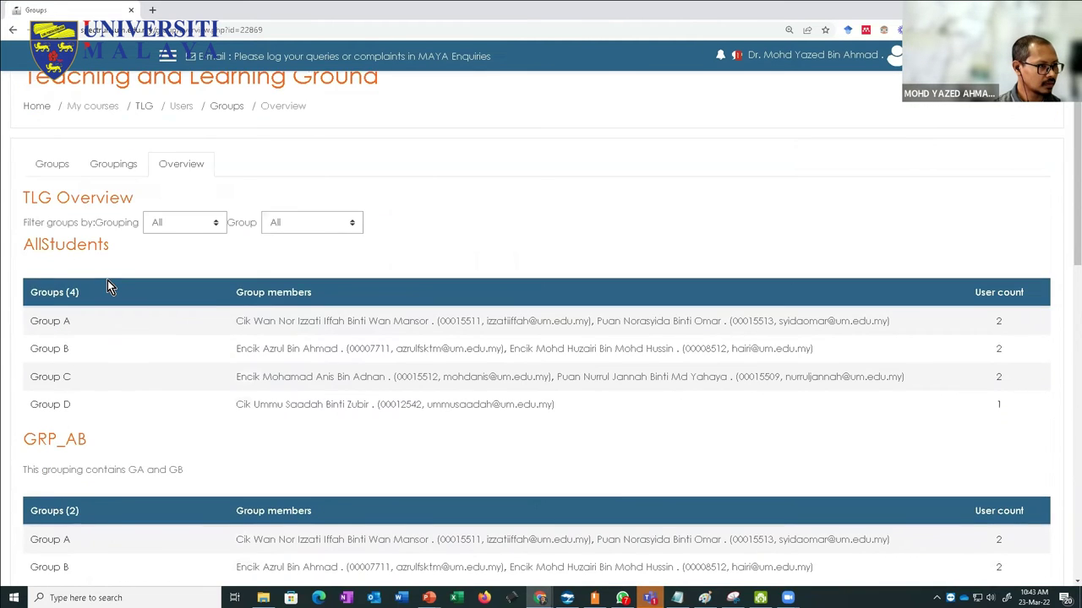
click(119, 231)
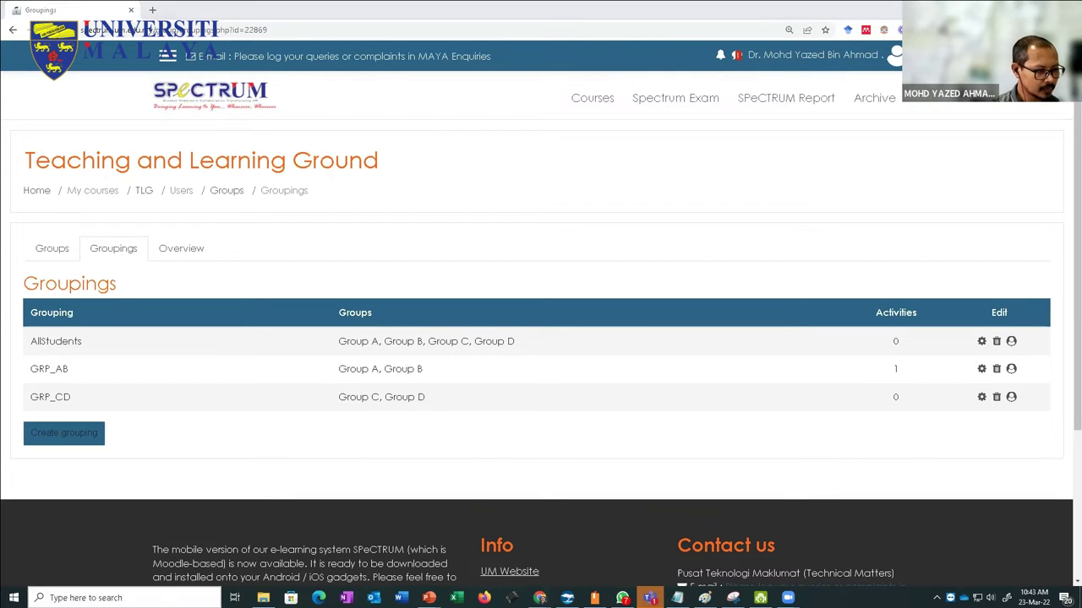
click(85, 598)
Step: Launch Paint from Start search, then search 'wacom' to find Wacom Tablet Properties
text(snip)
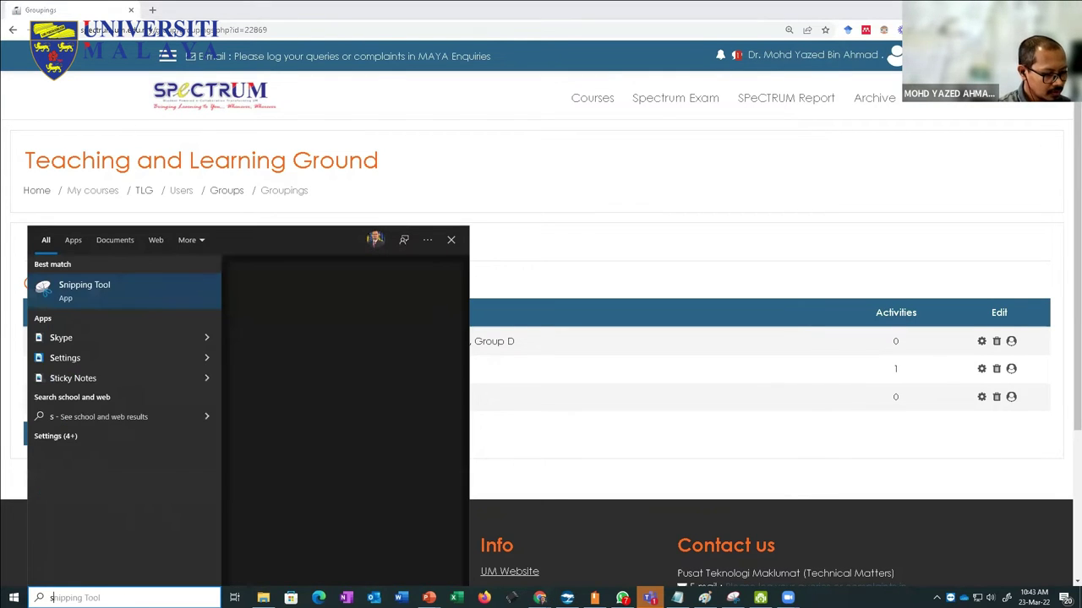
key(BackSpace)
key(BackSpace)
key(BackSpace)
key(BackSpace)
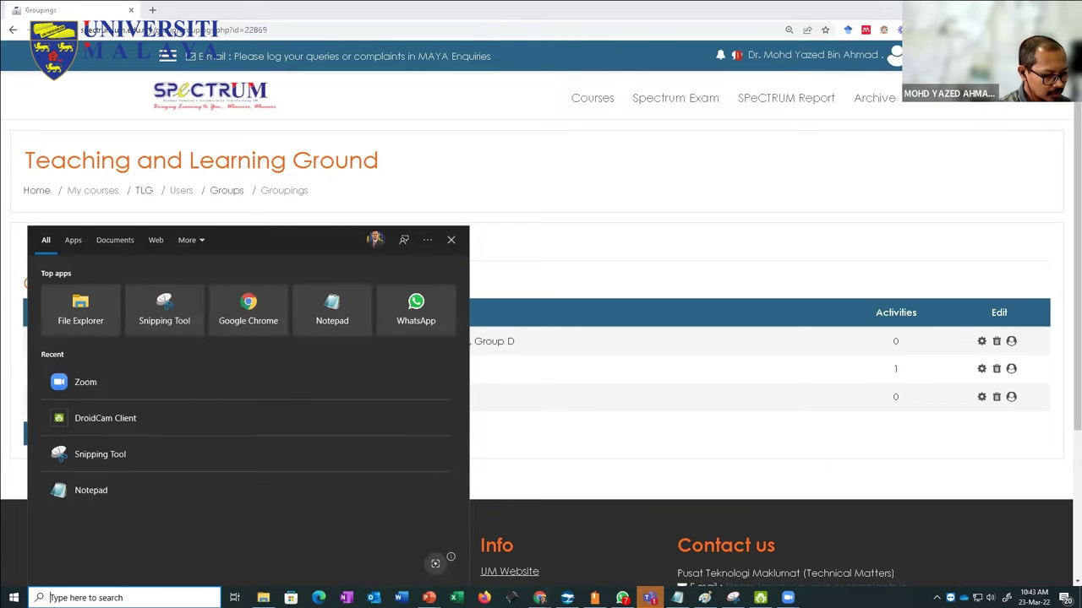
text(paint)
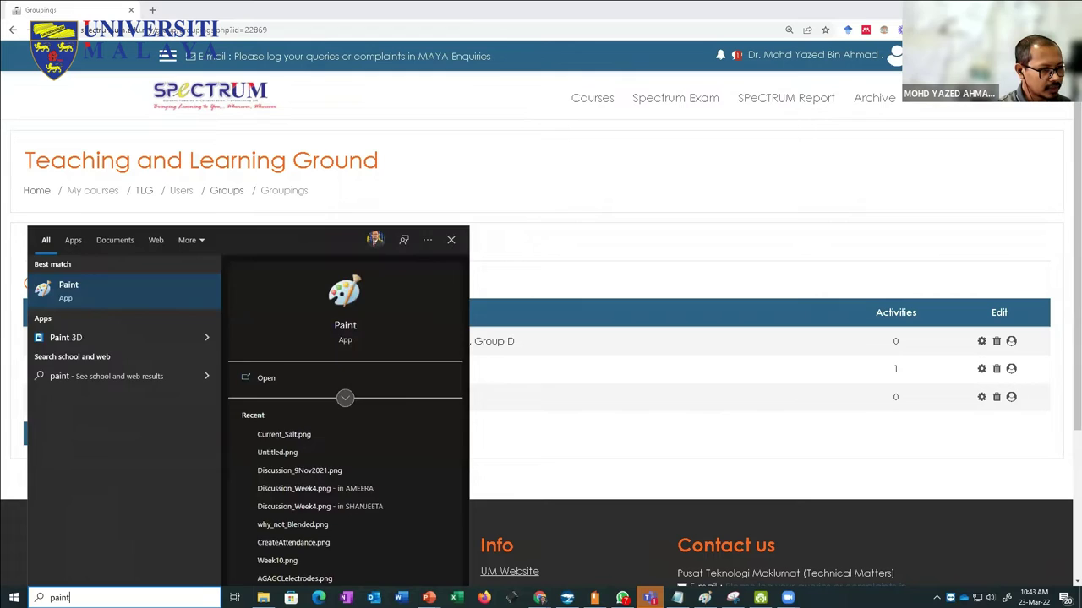
key(Return)
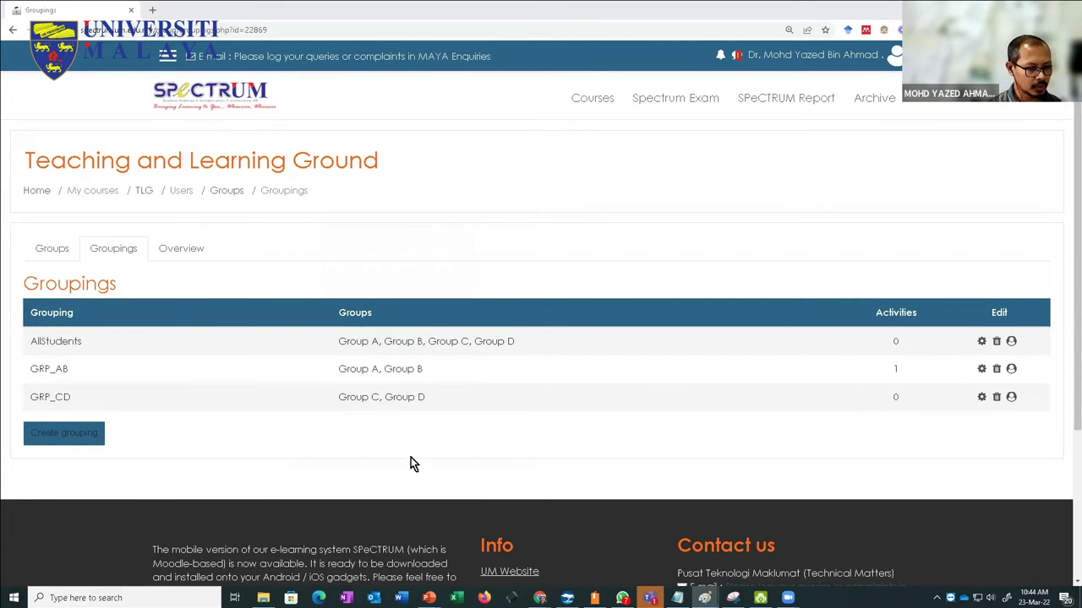
click(131, 595)
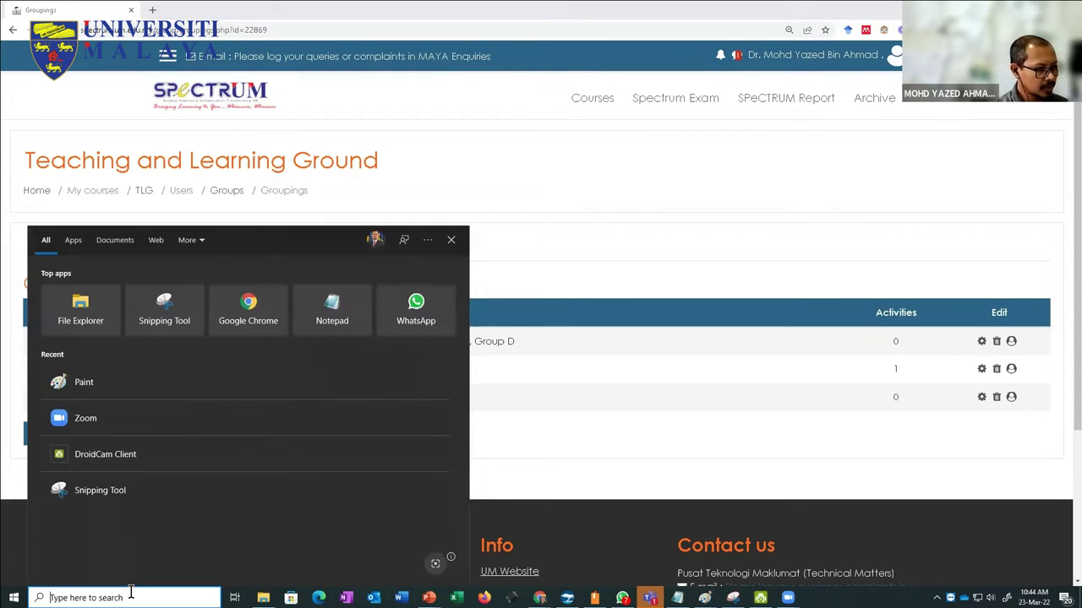
text(wacom)
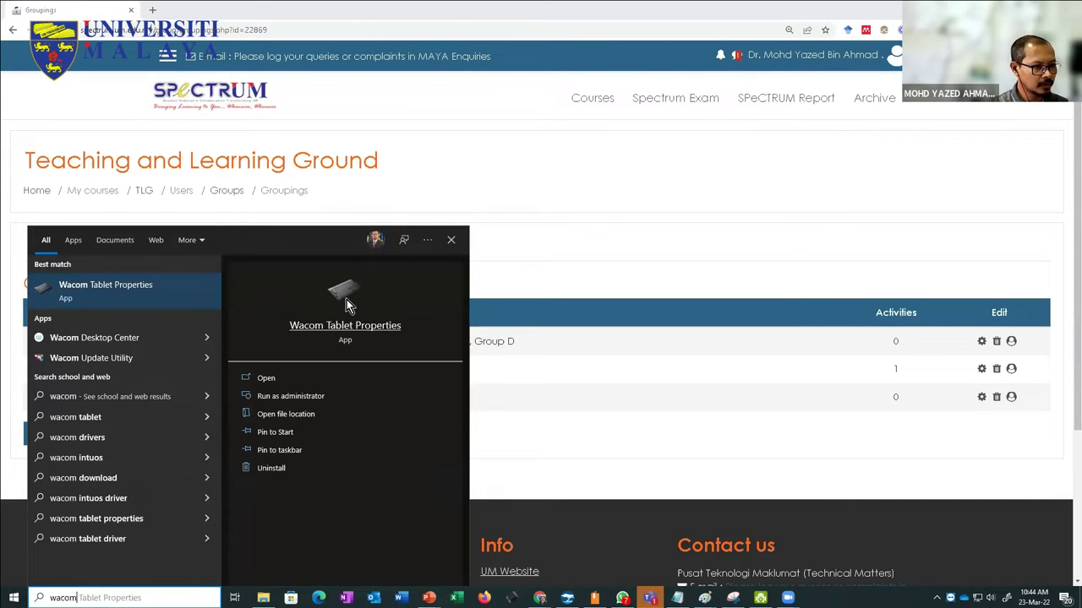
Step: Set the Wacom tablet's Mapping screen area to Monitor 1 and close Wacom Tablet Properties
click(345, 307)
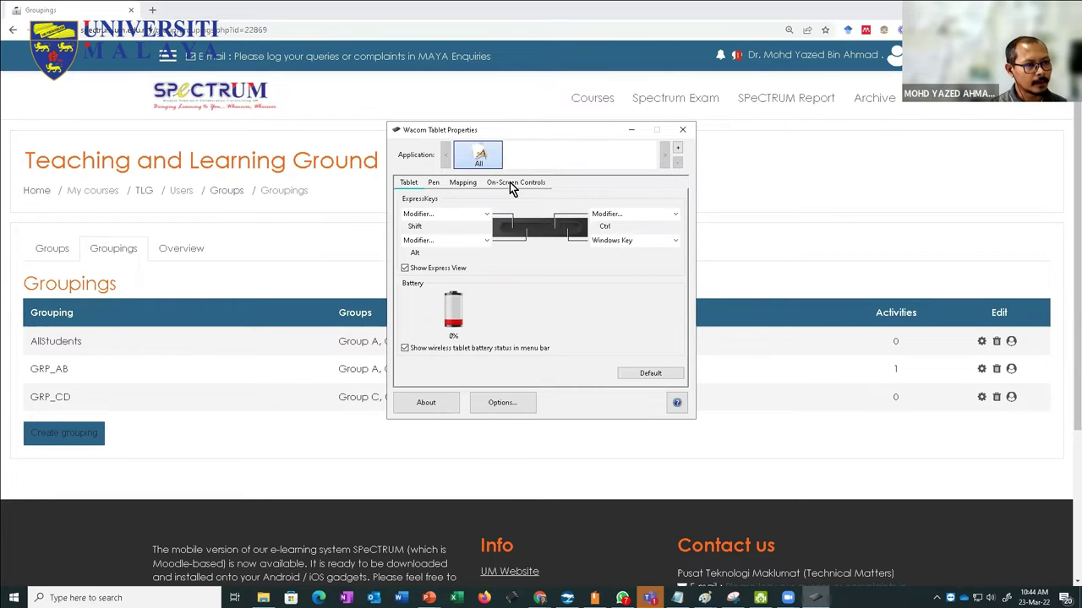
click(463, 184)
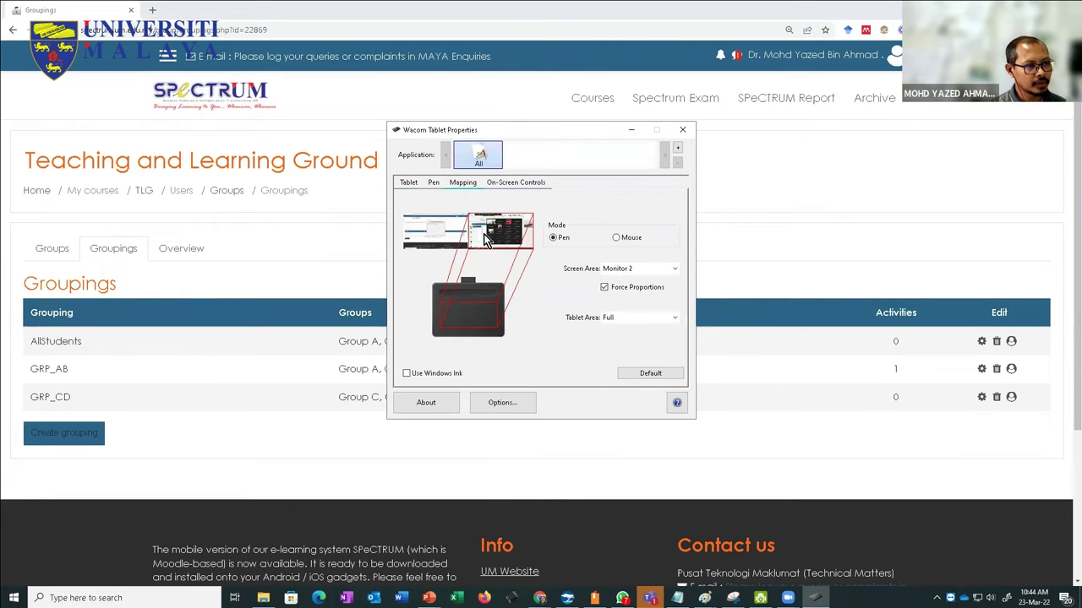
click(625, 269)
click(613, 294)
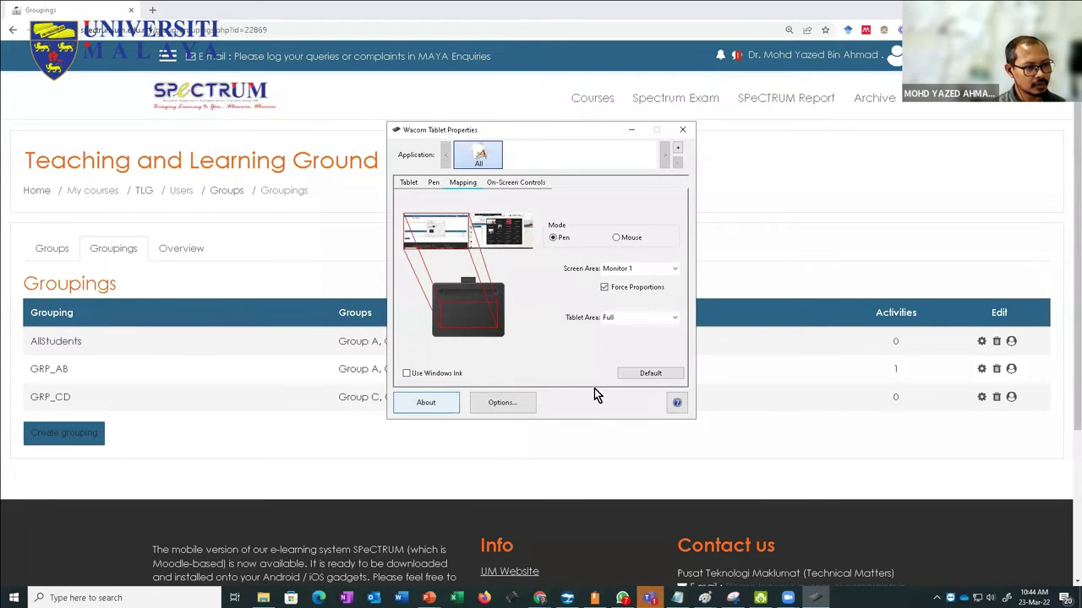
click(682, 131)
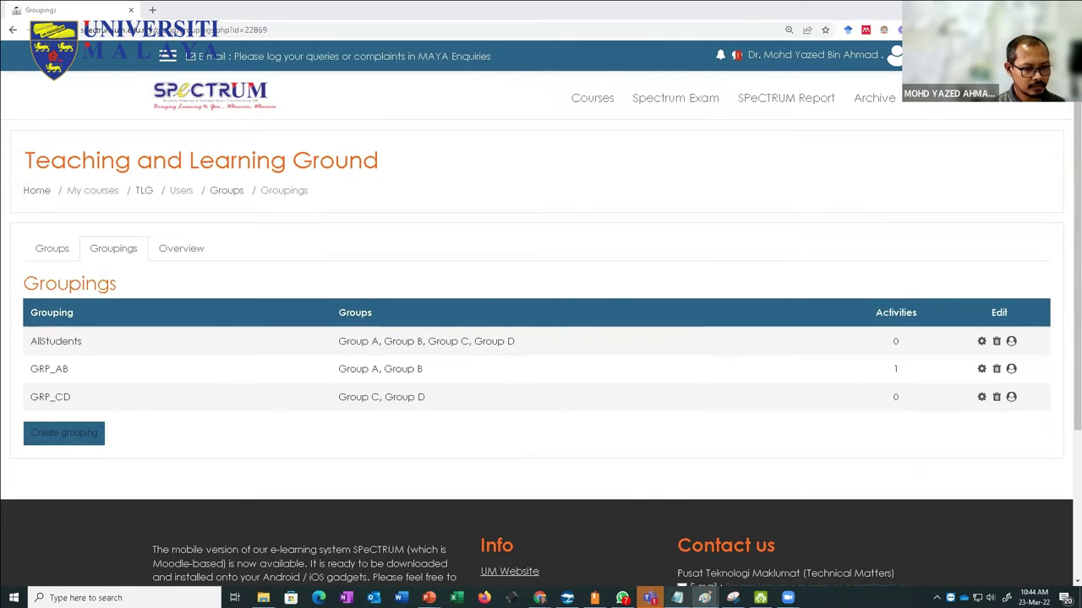
mouse_move(704, 597)
click(728, 562)
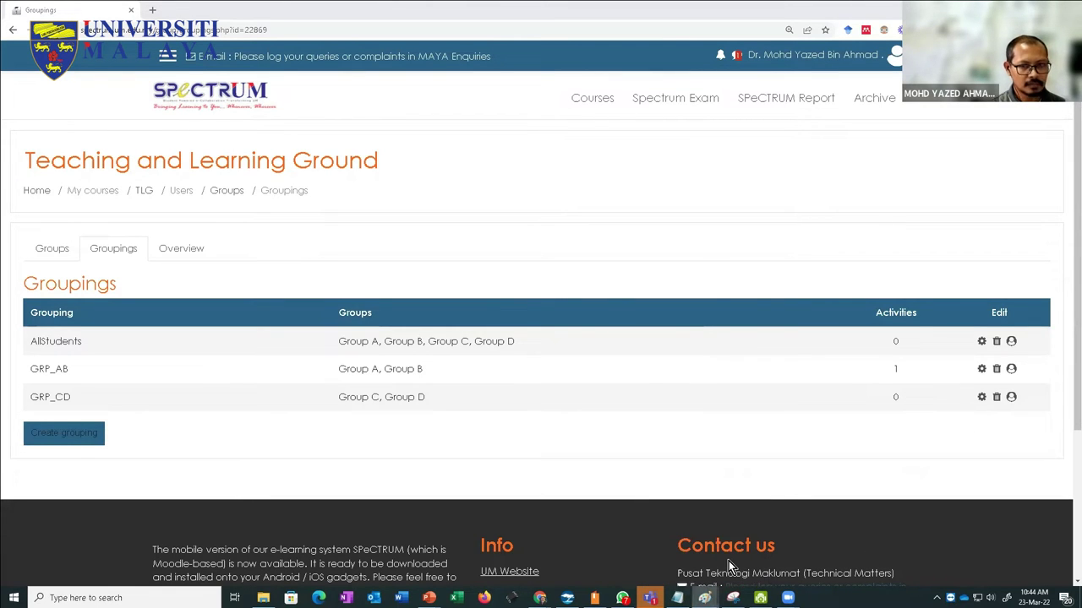
Step: Search 'pa' in Start and launch Paint
click(135, 591)
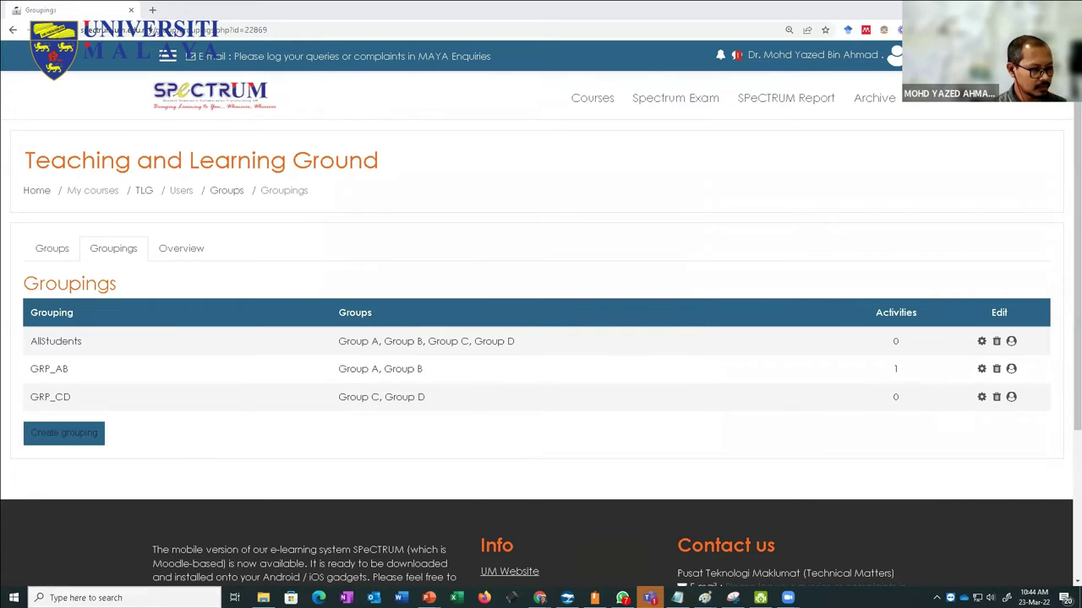
text(pa)
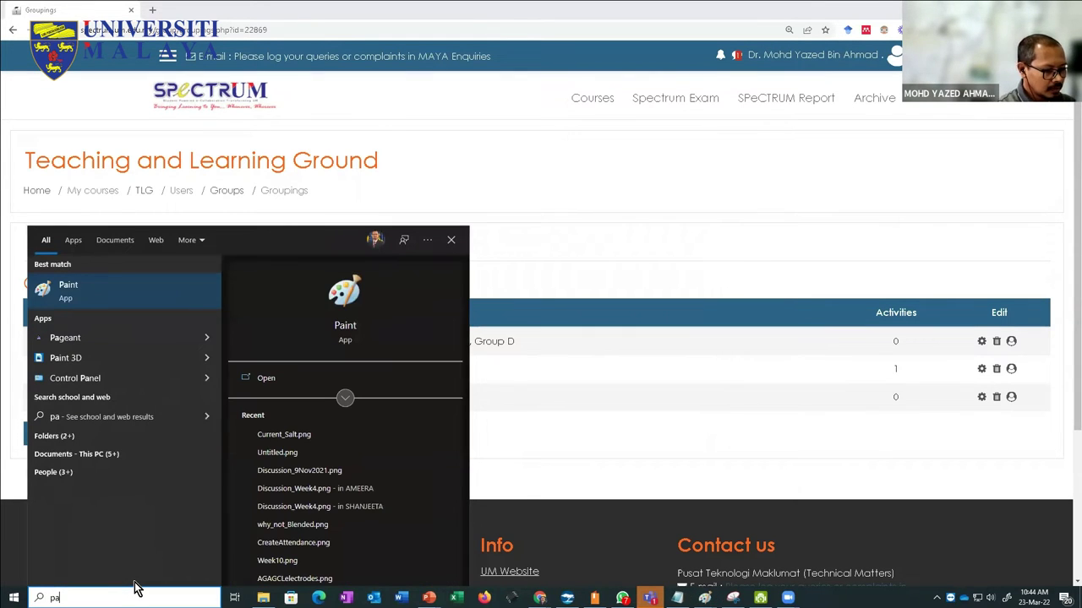
click(337, 291)
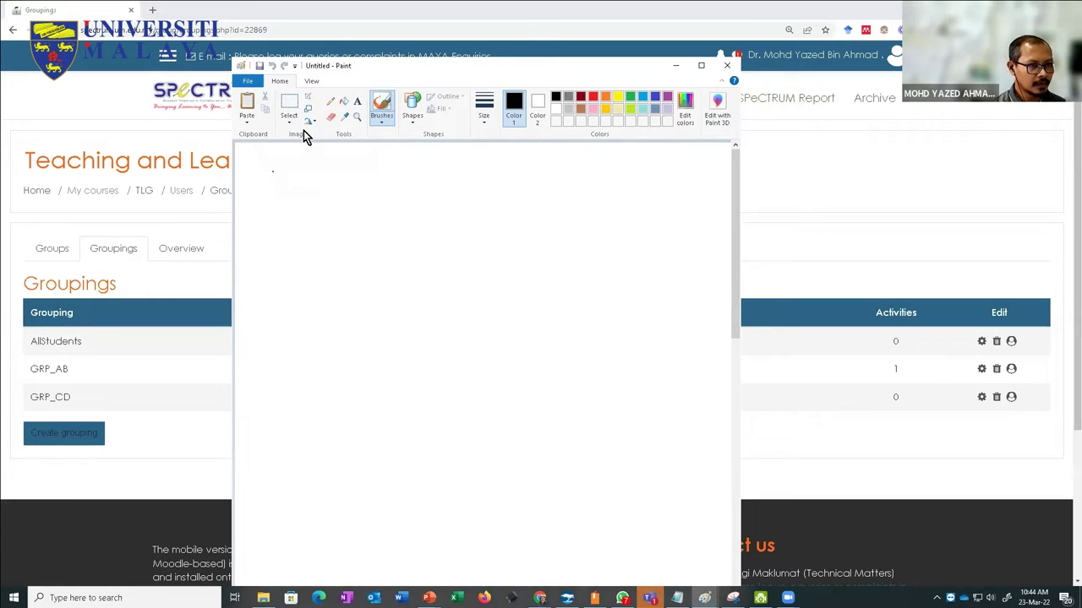
Step: Handwrite 'Group 1' on the canvas with the course code 'KM 1101' above it
mouse_move(301, 187)
mouse_down()
mouse_move(306, 206)
mouse_move(326, 189)
mouse_move(335, 201)
mouse_move(375, 198)
mouse_up()
click(376, 187)
click(445, 191)
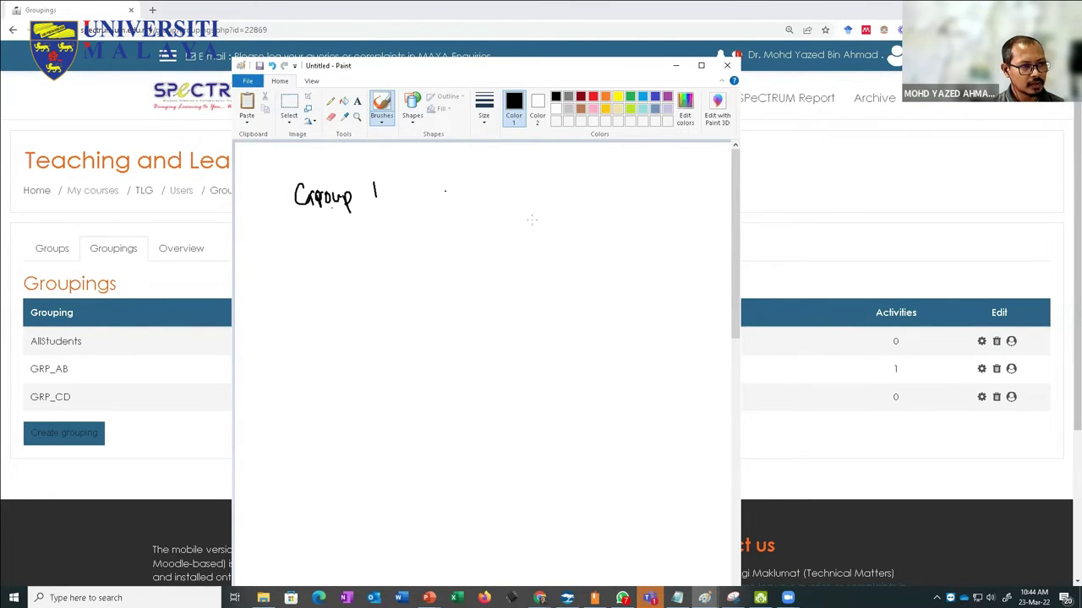
mouse_move(402, 148)
mouse_down()
mouse_move(403, 160)
mouse_move(420, 163)
mouse_move(457, 150)
mouse_up()
drag(469, 149, 469, 160)
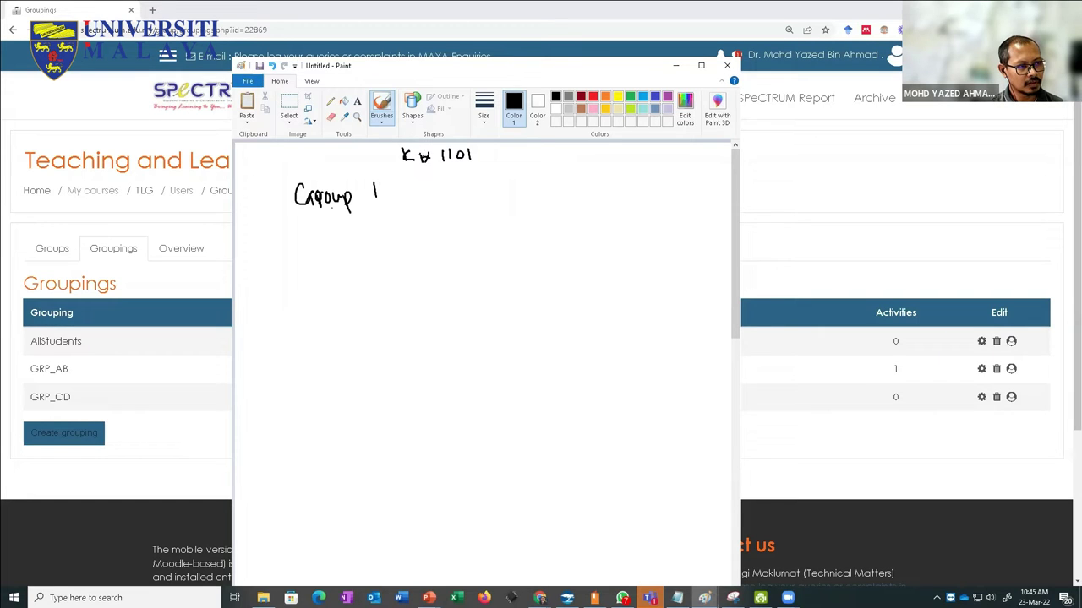
mouse_move(414, 152)
mouse_down()
mouse_move(434, 159)
mouse_move(380, 174)
mouse_move(390, 174)
mouse_up()
Step: Draw arrows from the course code to both groups and label them Lec1 and Lec2
mouse_move(464, 165)
mouse_down()
mouse_move(491, 180)
mouse_move(483, 183)
mouse_move(503, 213)
mouse_move(525, 206)
mouse_move(532, 220)
mouse_move(556, 205)
mouse_move(557, 218)
mouse_up()
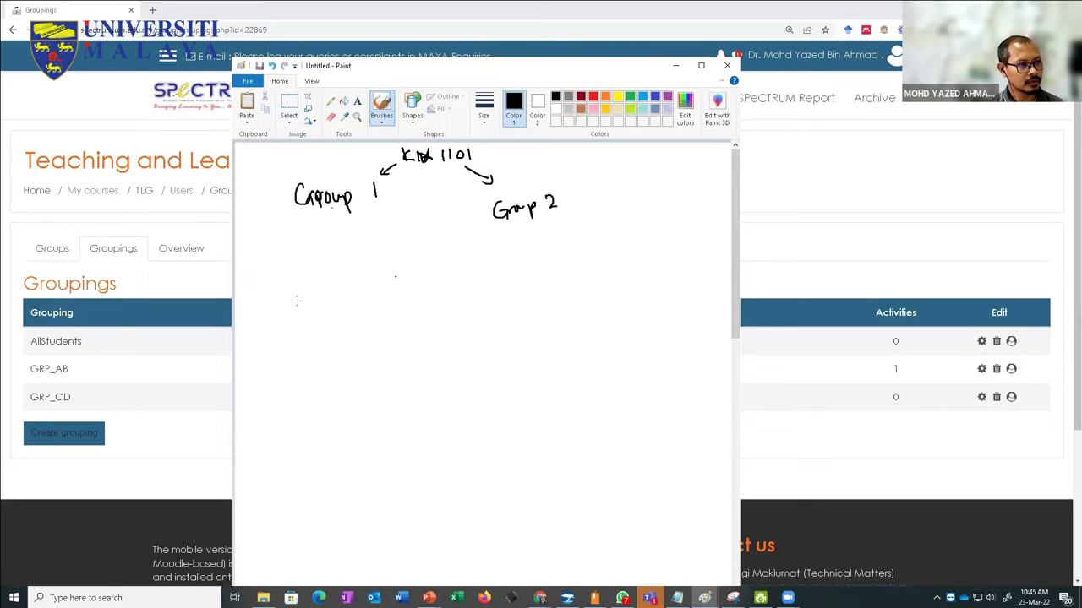
drag(270, 166, 303, 172)
mouse_move(532, 168)
mouse_down()
mouse_move(541, 180)
mouse_move(574, 176)
mouse_up()
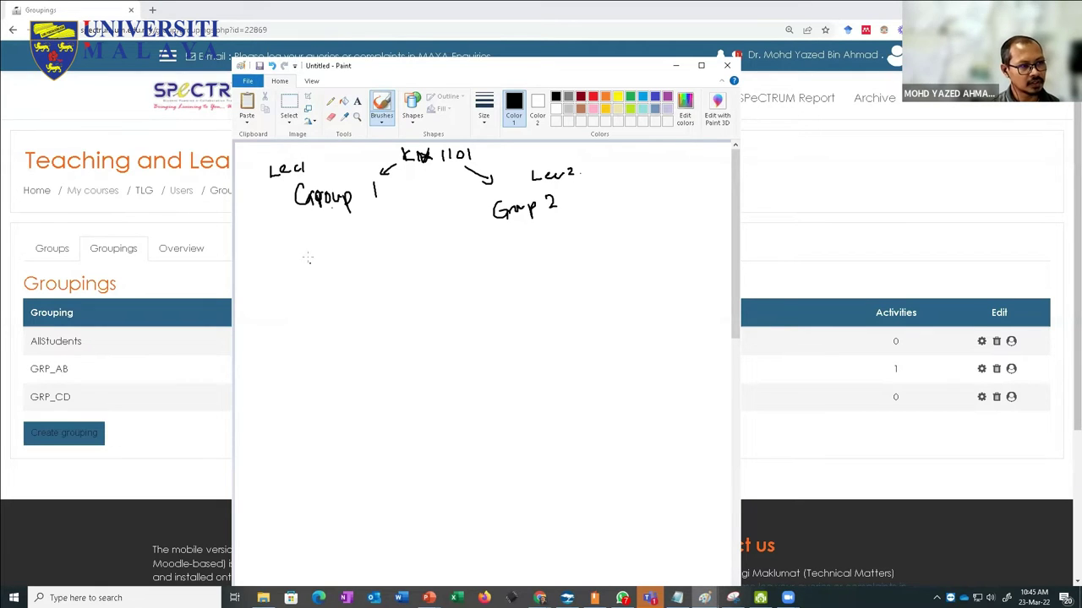
Step: List subgroups Grp 1A–1D under Group 1 and draw arrows to 1A and 1B
mouse_move(307, 252)
mouse_down()
mouse_move(301, 270)
mouse_move(361, 265)
mouse_up()
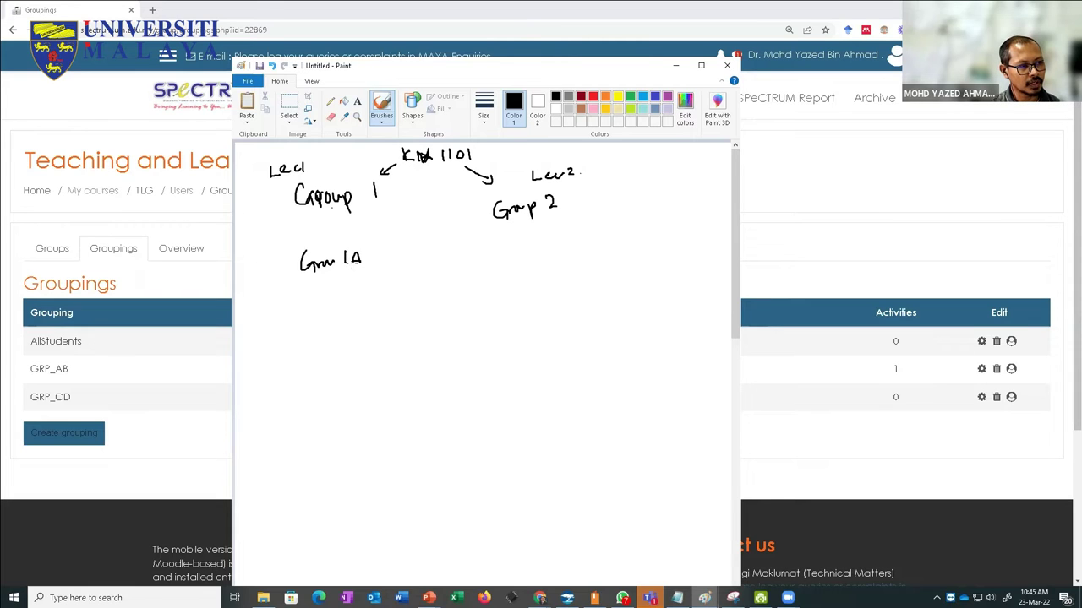
mouse_move(306, 293)
mouse_down()
mouse_move(313, 304)
mouse_move(359, 296)
mouse_up()
mouse_move(318, 334)
mouse_down()
mouse_move(309, 352)
mouse_move(370, 331)
mouse_up()
mouse_move(313, 380)
mouse_down()
mouse_move(320, 396)
mouse_move(372, 380)
mouse_up()
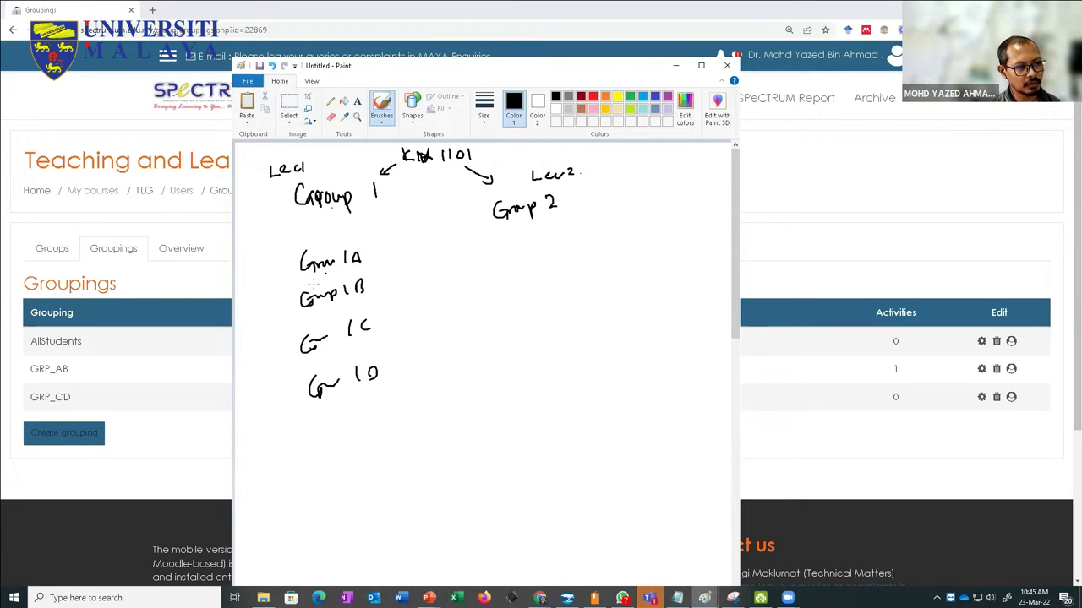
drag(285, 211, 285, 260)
drag(285, 218, 289, 270)
drag(280, 215, 298, 297)
drag(269, 245, 300, 305)
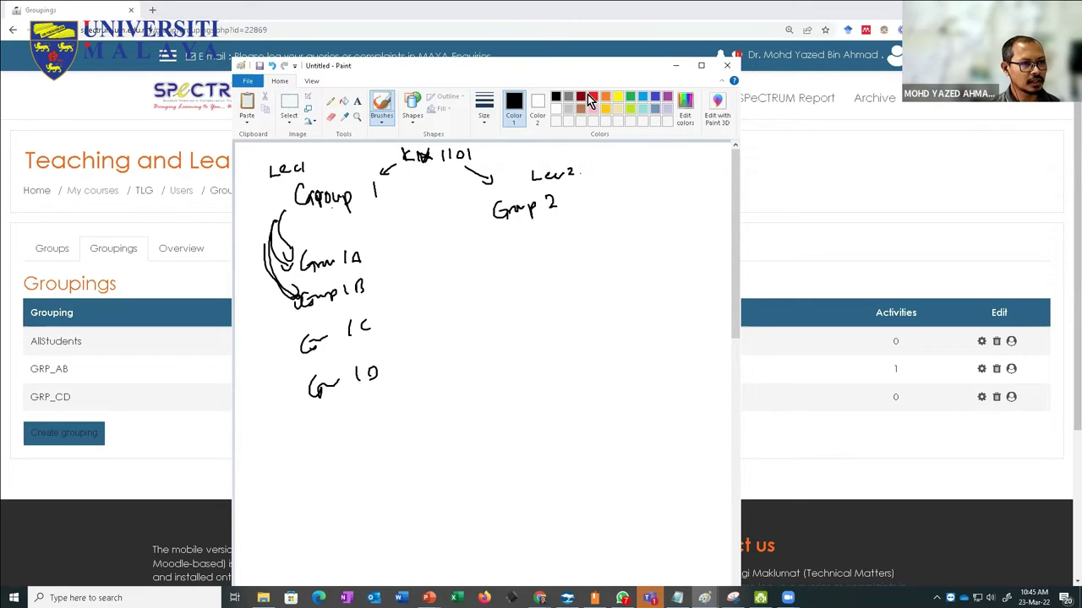
Step: Switch to red and circle subgroup pairs 1A–1B and 1C–1D
click(593, 97)
mouse_move(369, 257)
mouse_down()
mouse_move(333, 246)
mouse_move(286, 309)
mouse_move(368, 259)
mouse_up()
mouse_move(389, 310)
mouse_down()
mouse_move(359, 311)
mouse_move(300, 343)
mouse_move(394, 372)
mouse_move(372, 314)
mouse_up()
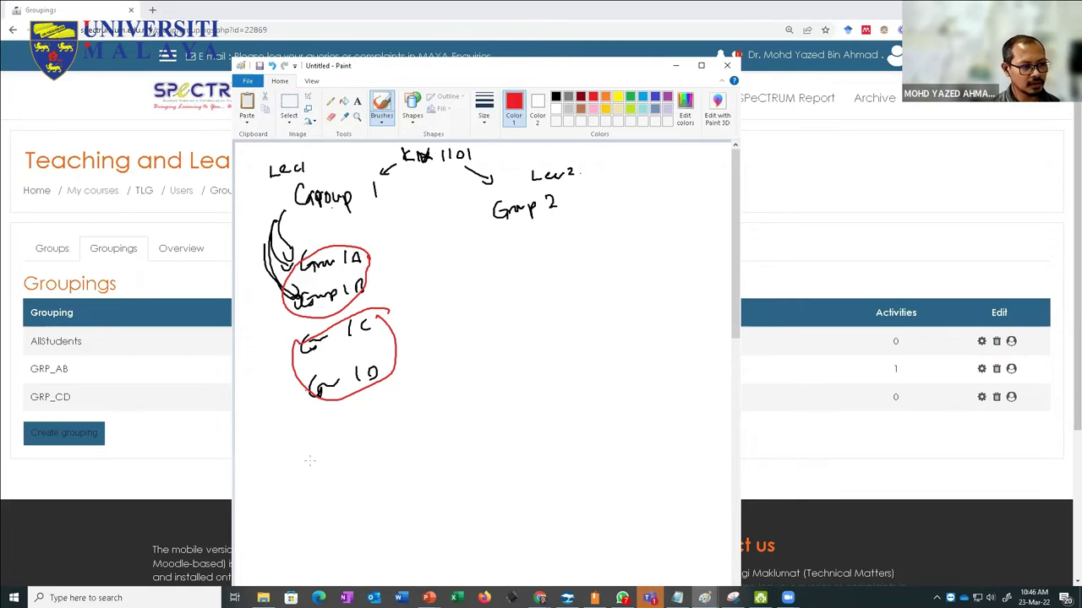
Step: Write Grp_1A_1B and Grp_1C_1D below, link each to its circled pair, and minimise Paint
mouse_move(308, 443)
mouse_down()
mouse_move(296, 458)
mouse_move(317, 451)
mouse_move(328, 463)
mouse_move(336, 449)
mouse_move(339, 475)
mouse_up()
drag(346, 453, 399, 447)
mouse_move(314, 506)
mouse_down()
mouse_move(308, 534)
mouse_move(337, 518)
mouse_move(336, 532)
mouse_up()
drag(341, 522, 360, 512)
mouse_move(372, 498)
mouse_down()
mouse_move(373, 511)
mouse_move(399, 502)
mouse_up()
mouse_move(404, 495)
mouse_down()
mouse_move(405, 507)
mouse_move(386, 512)
mouse_move(409, 506)
mouse_up()
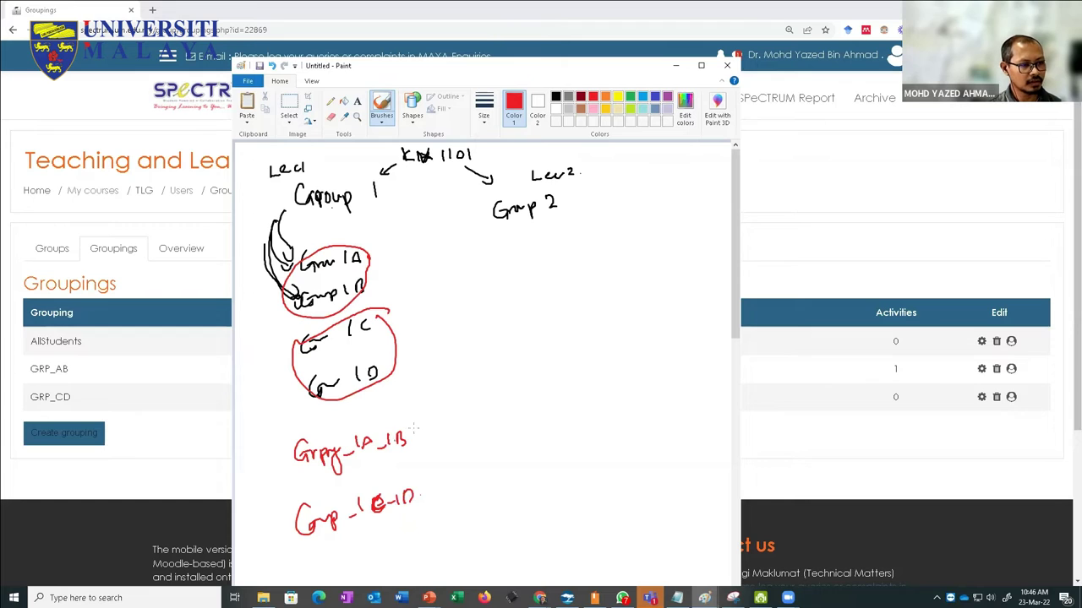
mouse_move(415, 425)
mouse_down()
mouse_move(413, 347)
mouse_move(372, 284)
mouse_up()
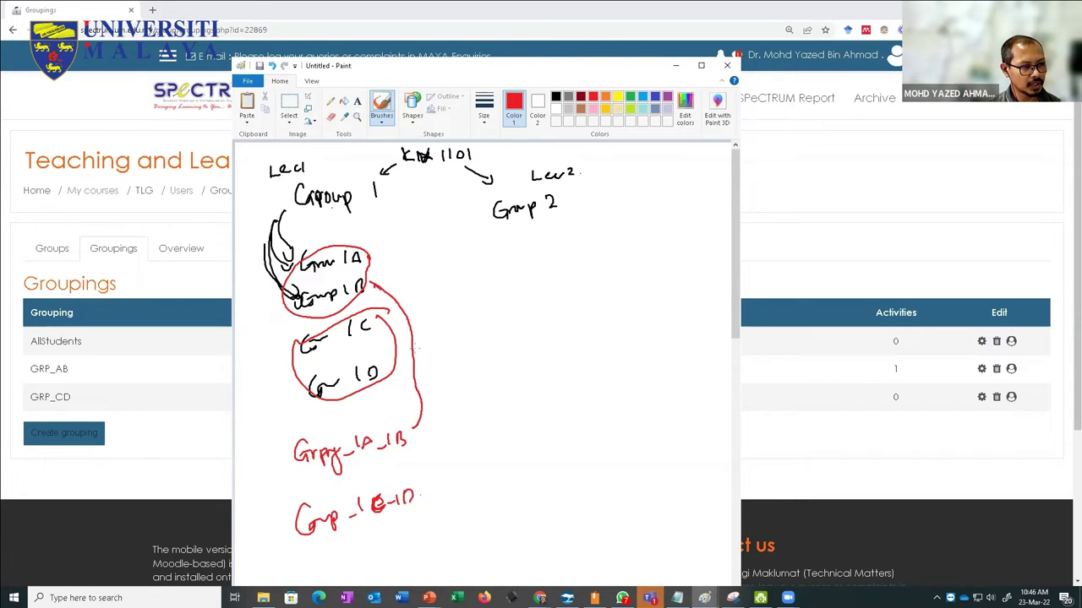
mouse_move(428, 483)
mouse_down()
mouse_move(441, 388)
mouse_move(402, 292)
mouse_move(392, 314)
mouse_move(409, 320)
mouse_up()
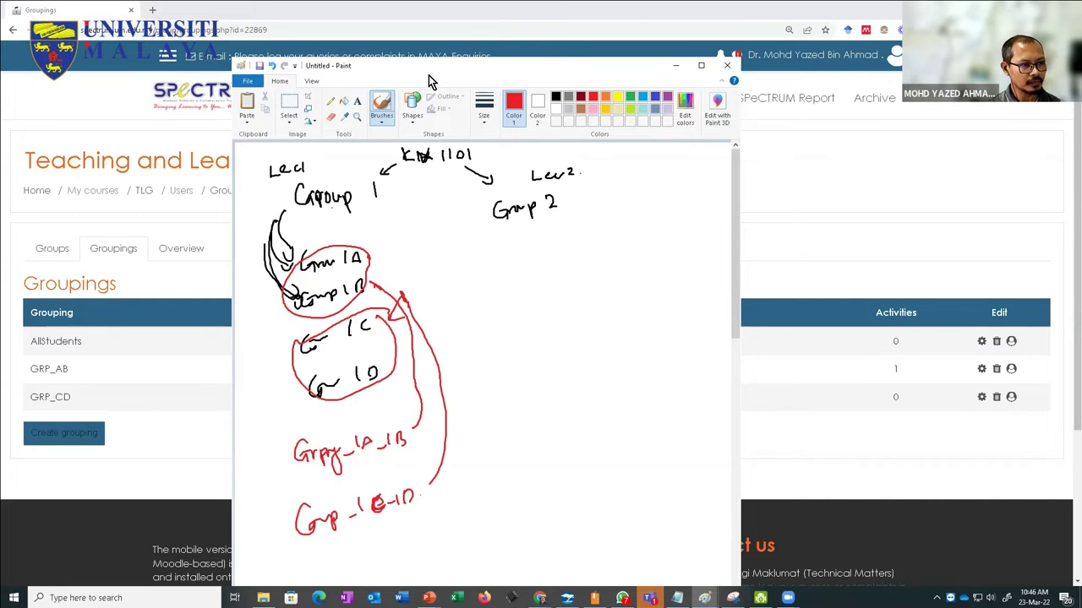
drag(428, 76, 531, 80)
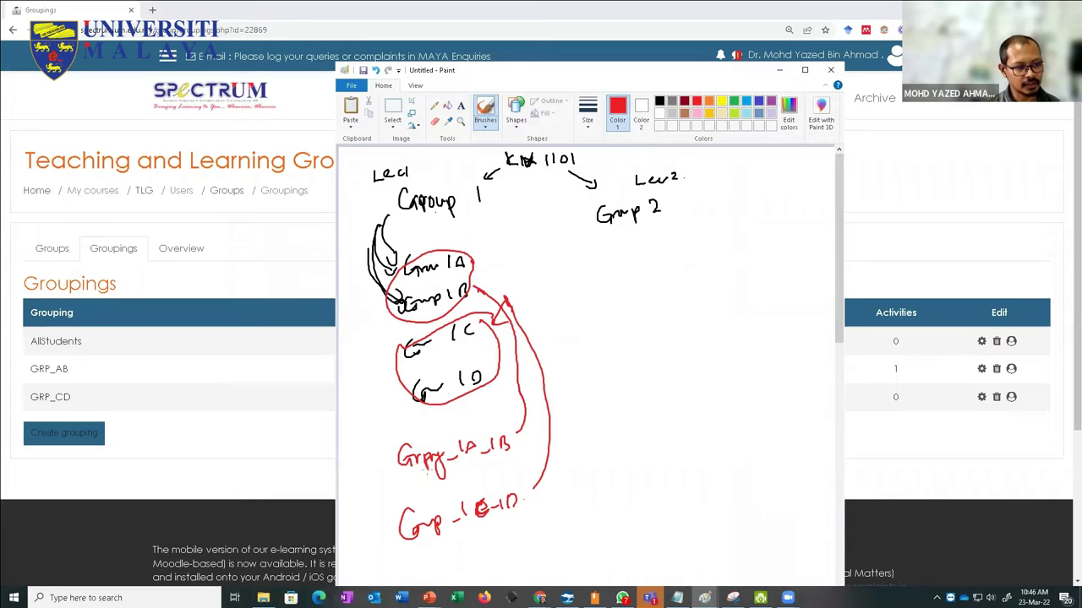
click(779, 70)
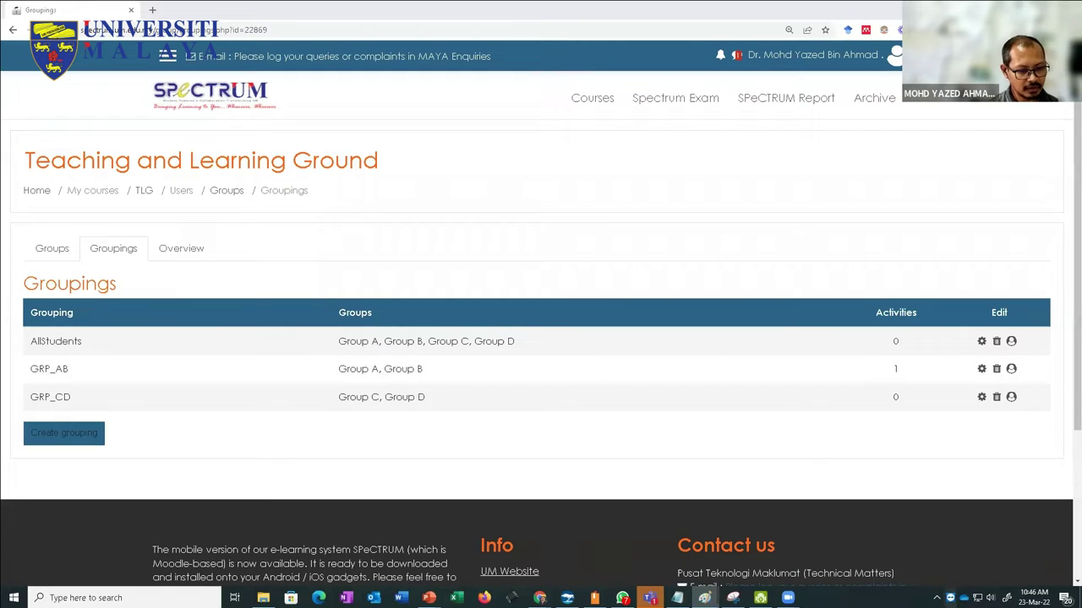
Step: Restore Paint, loop Group 1 and Grp 2 together in red, and label the set AllStudents
mouse_move(705, 595)
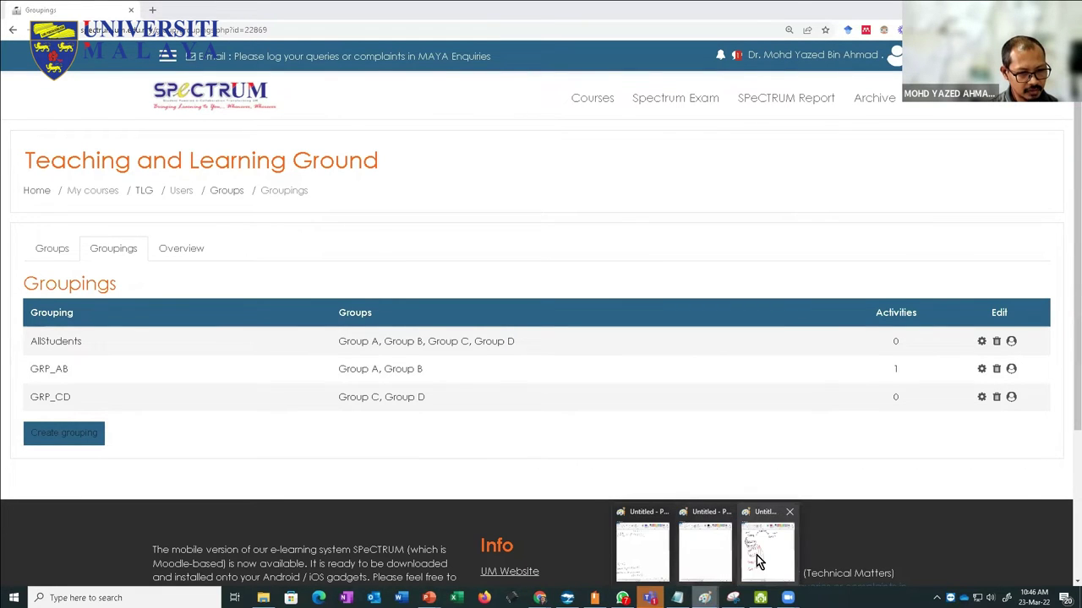
click(756, 555)
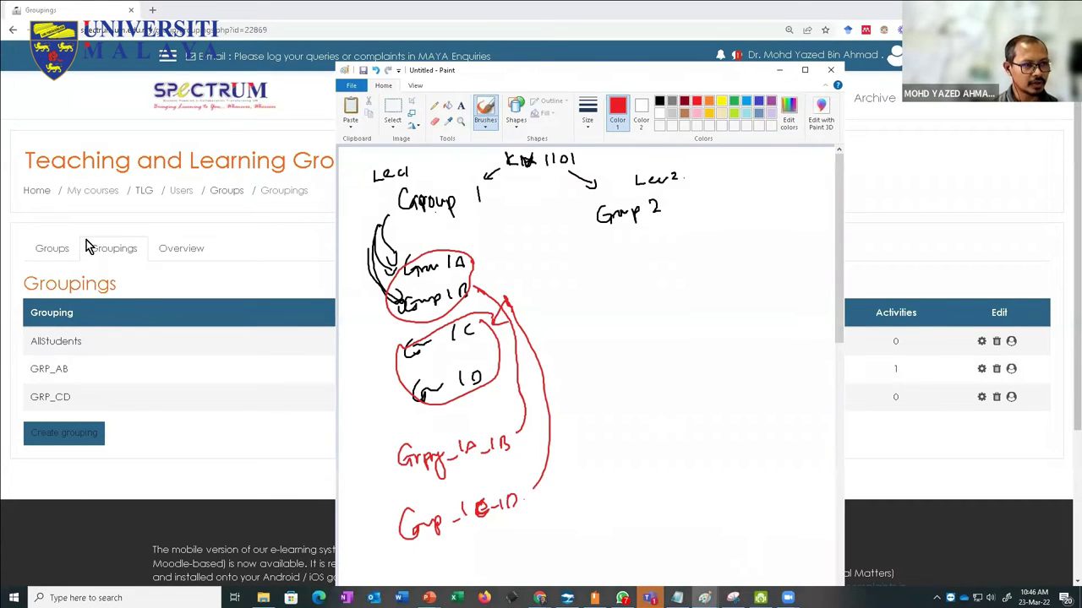
mouse_move(404, 213)
mouse_down()
mouse_move(632, 226)
mouse_move(641, 187)
mouse_move(502, 201)
mouse_move(446, 180)
mouse_move(400, 206)
mouse_up()
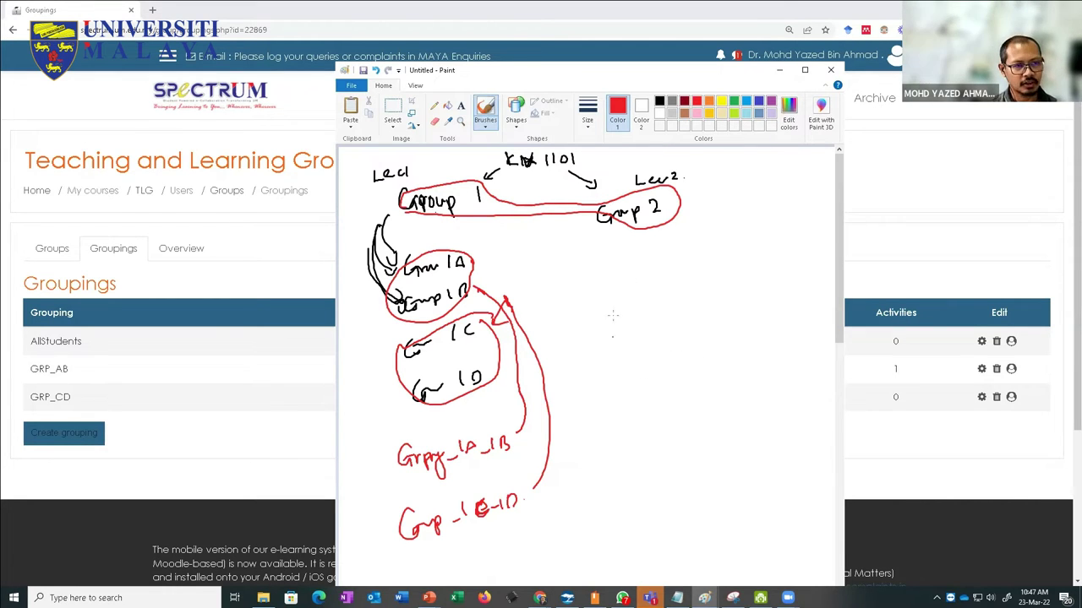
drag(568, 235, 602, 510)
drag(573, 549, 591, 548)
mouse_move(594, 529)
mouse_down()
mouse_move(595, 546)
mouse_move(646, 532)
mouse_move(656, 542)
mouse_up()
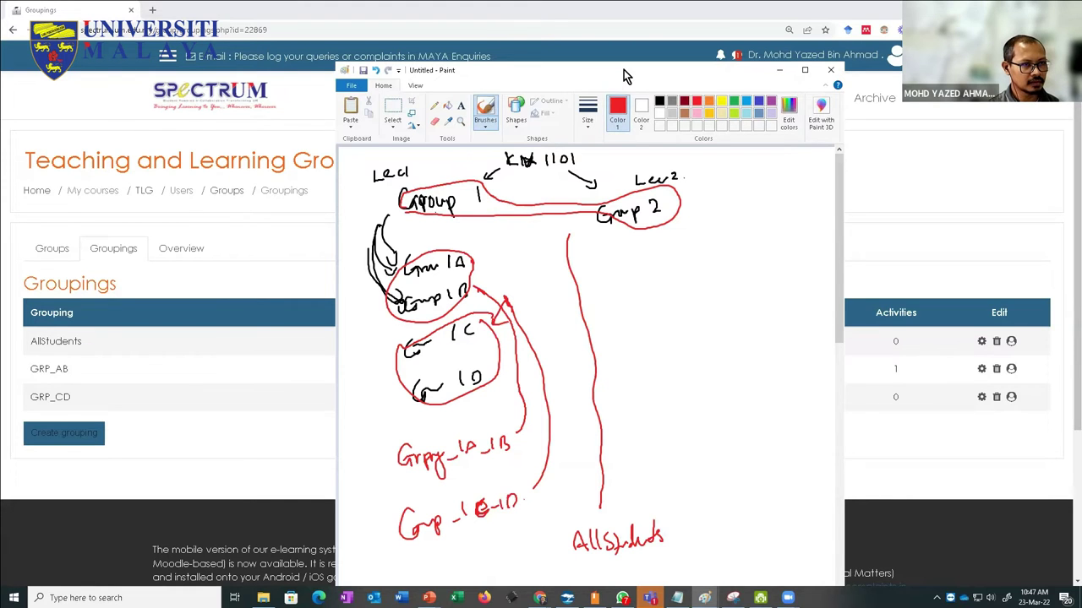
drag(623, 69, 724, 84)
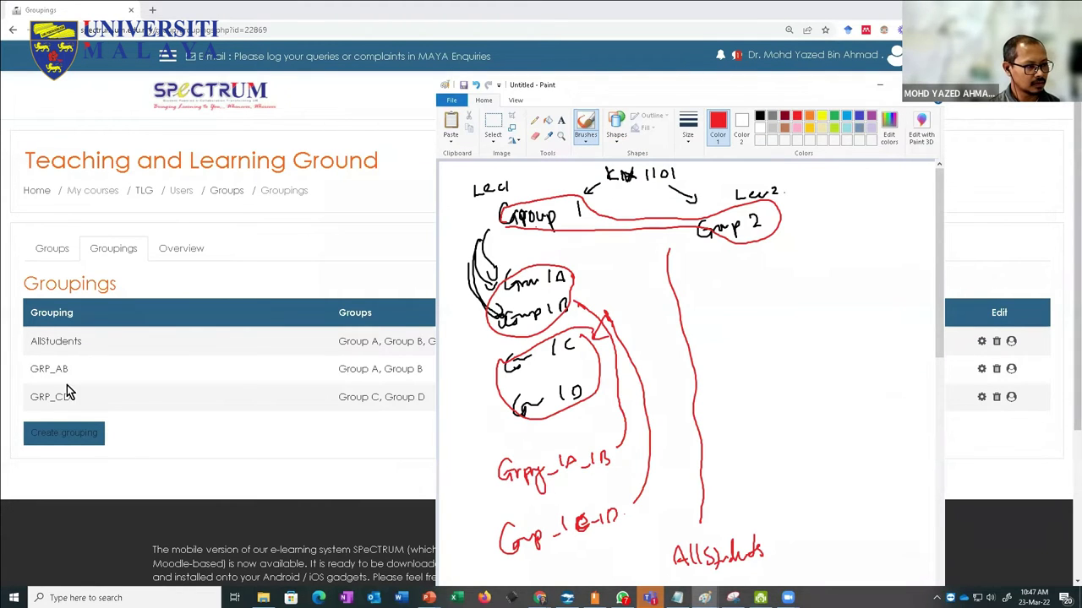
click(159, 444)
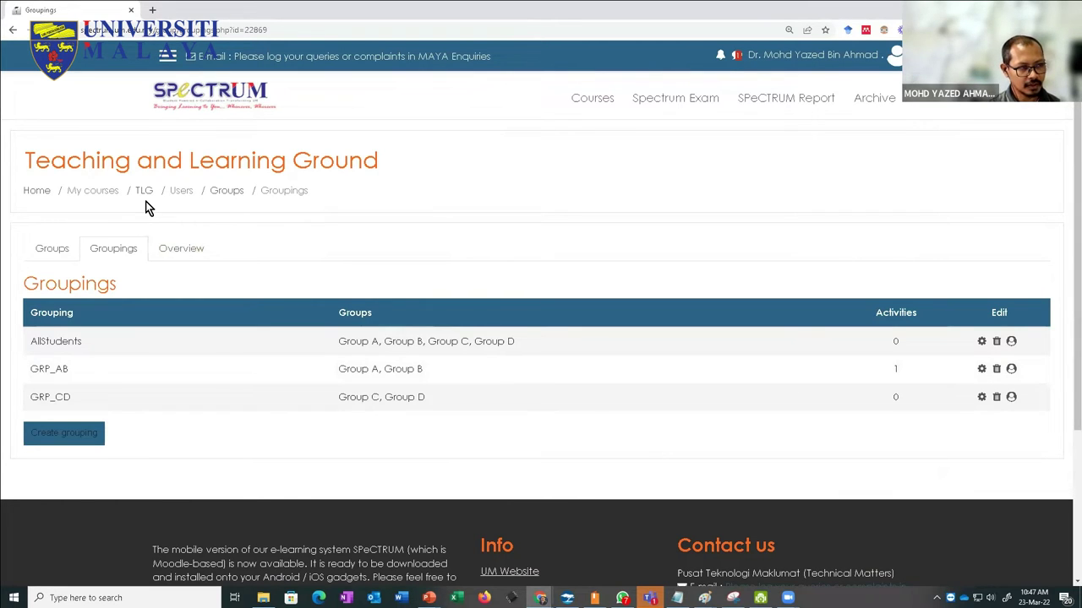
Step: Open the TLG course page and rename the Topic 11 section to CLASS_ACTIVITY
click(148, 193)
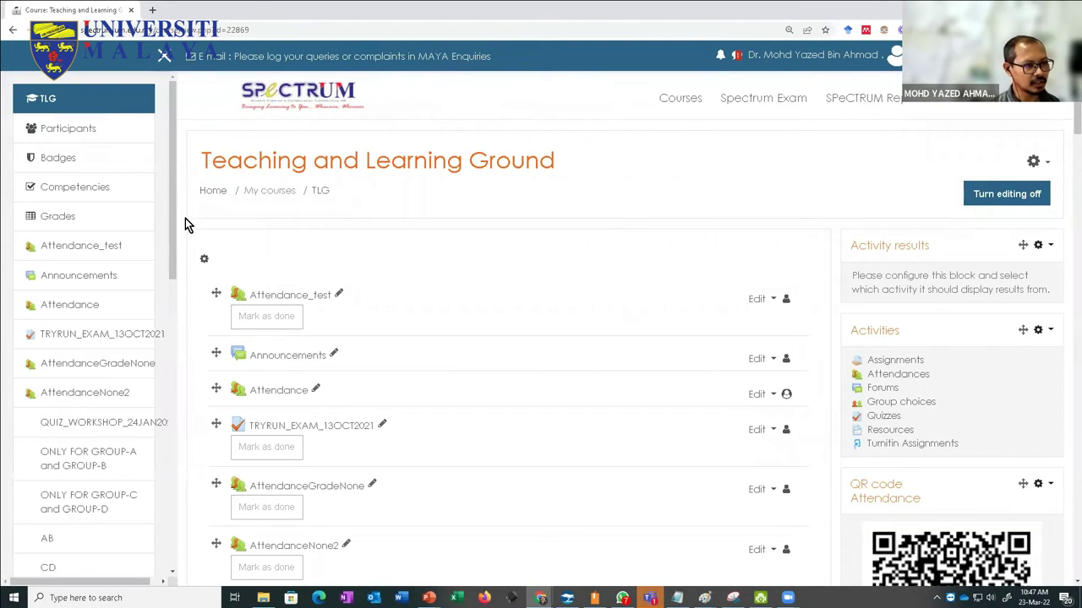
scroll(342, 293, down, 8)
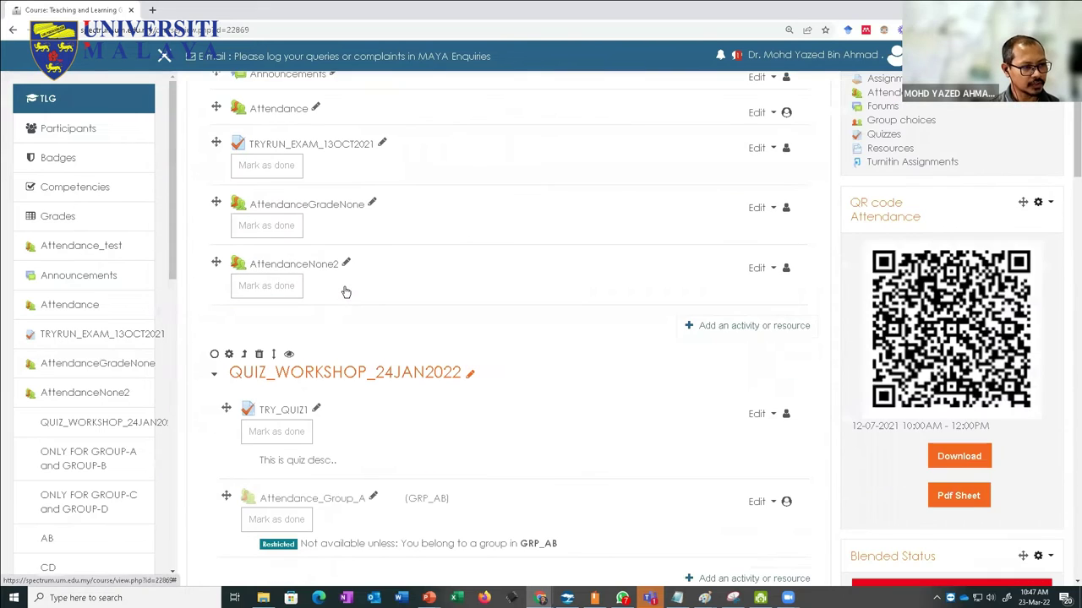
scroll(640, 394, up, 2)
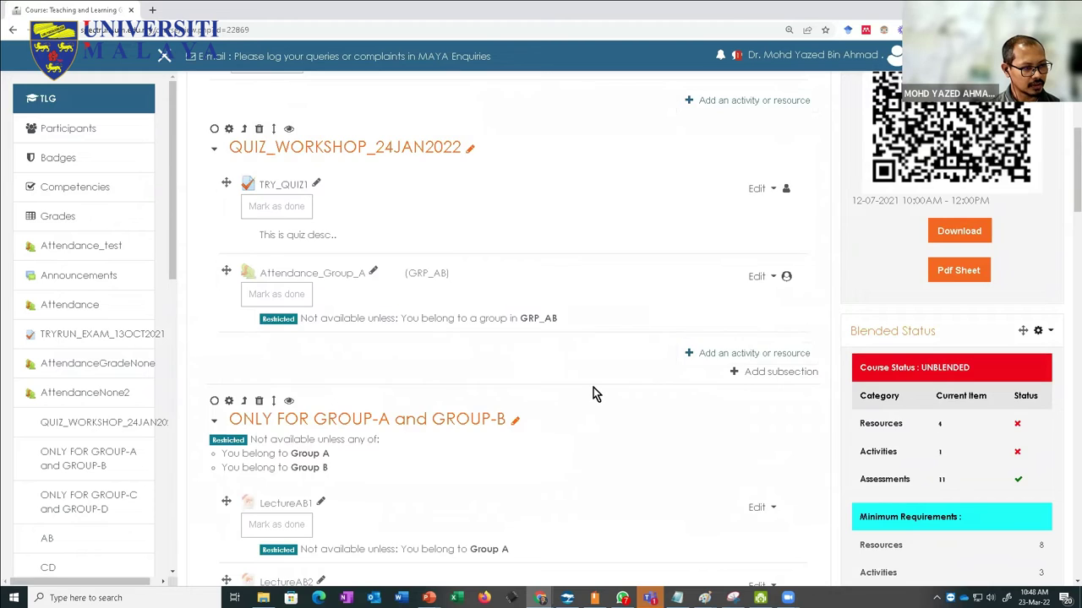
scroll(591, 391, down, 20)
scroll(591, 394, up, 3)
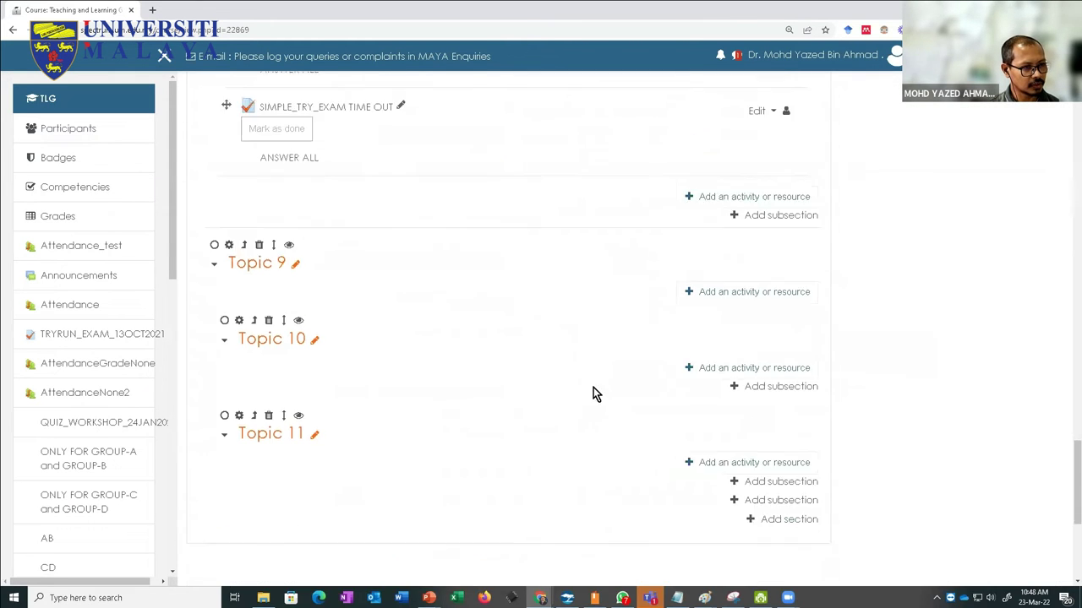
scroll(430, 461, down, 2)
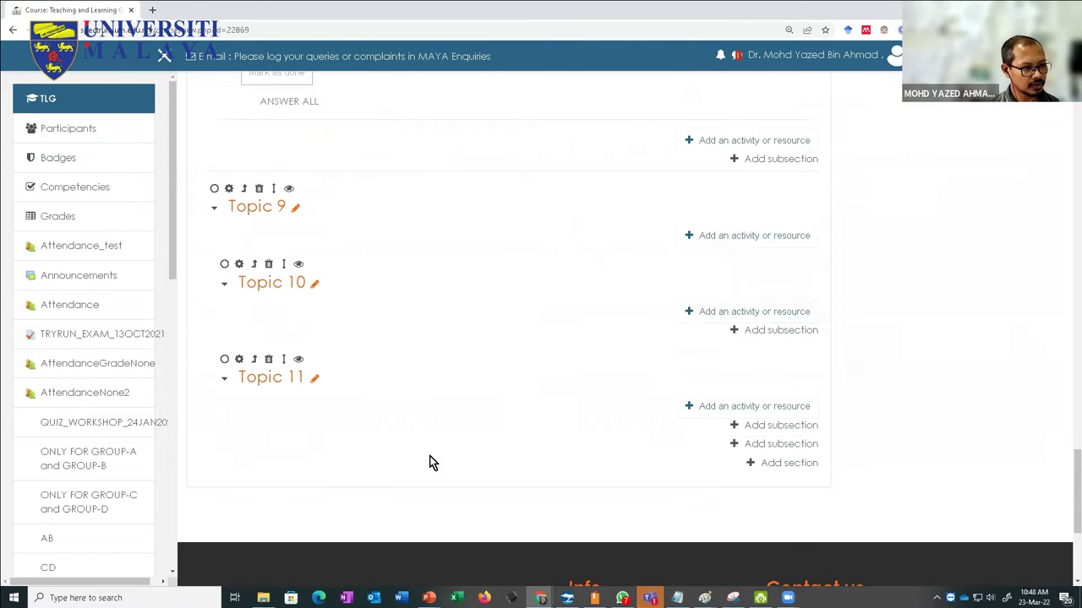
click(314, 380)
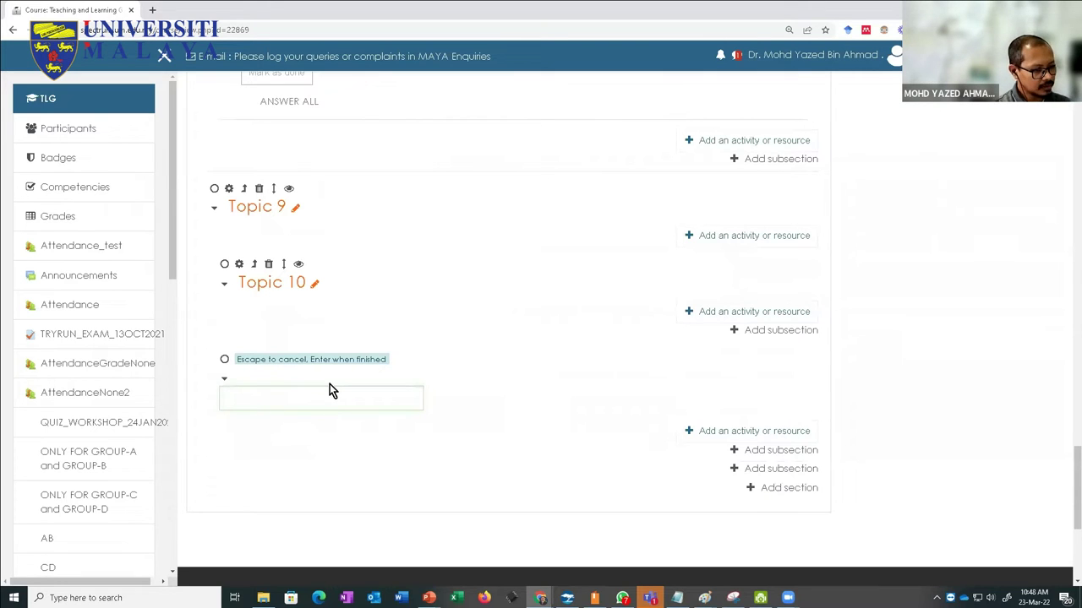
text(CLASS_ACTIVITY)
key(Return)
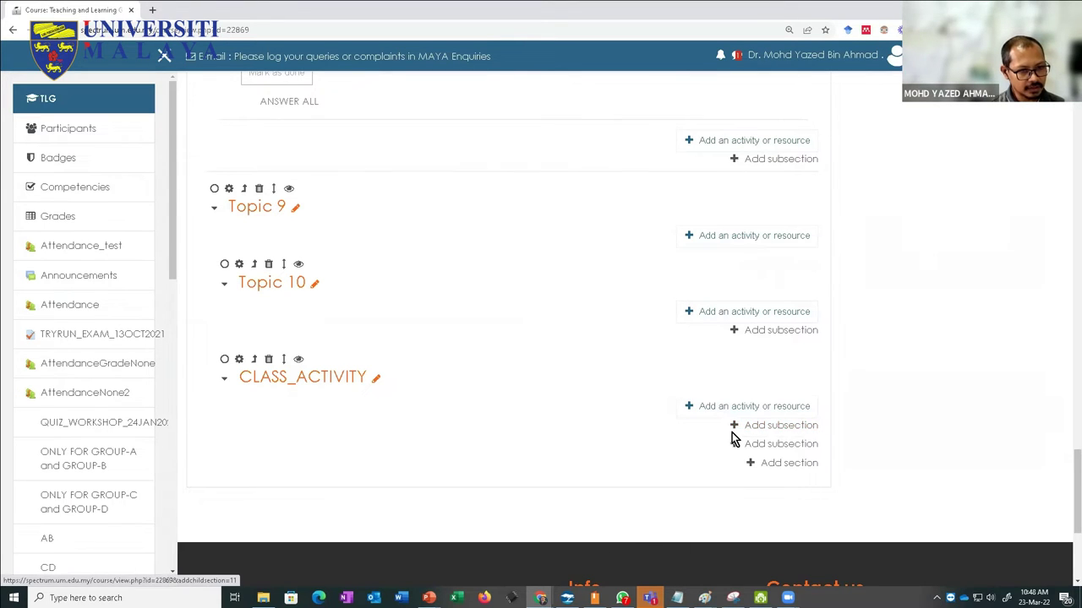
click(689, 413)
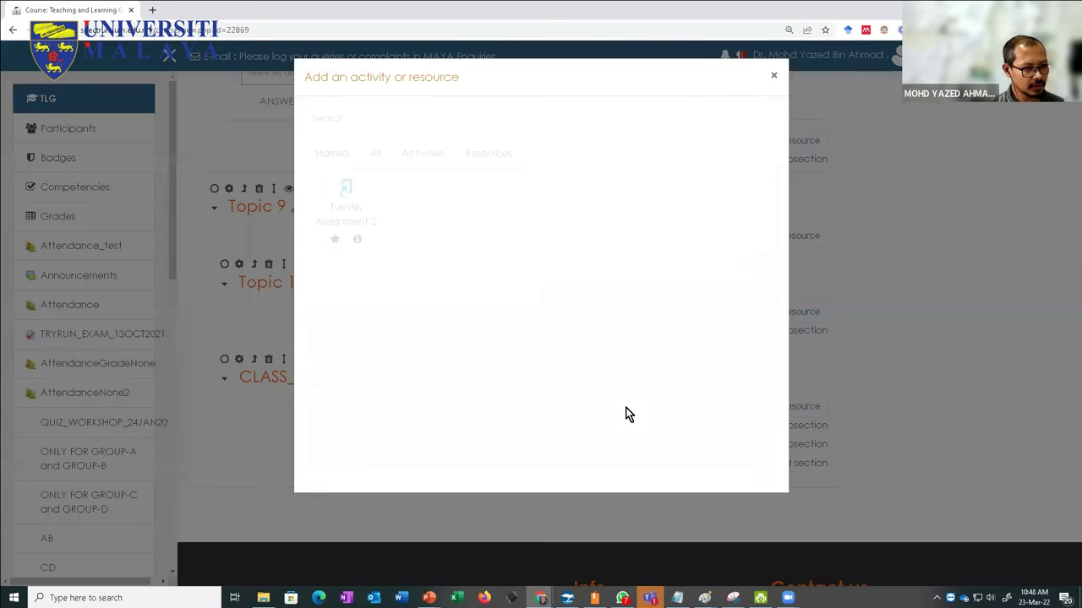
click(375, 156)
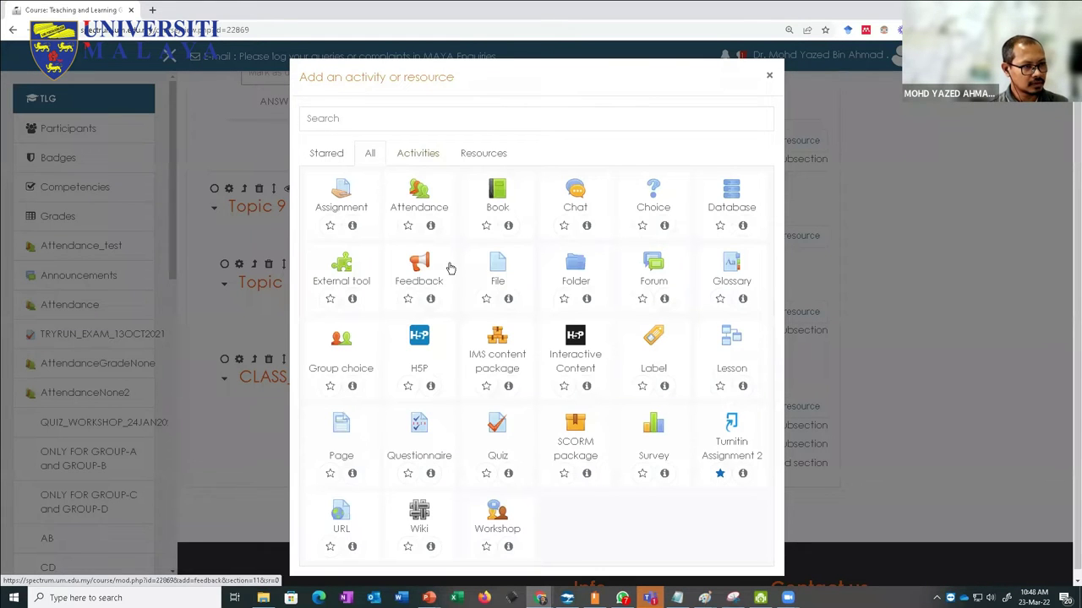
click(341, 198)
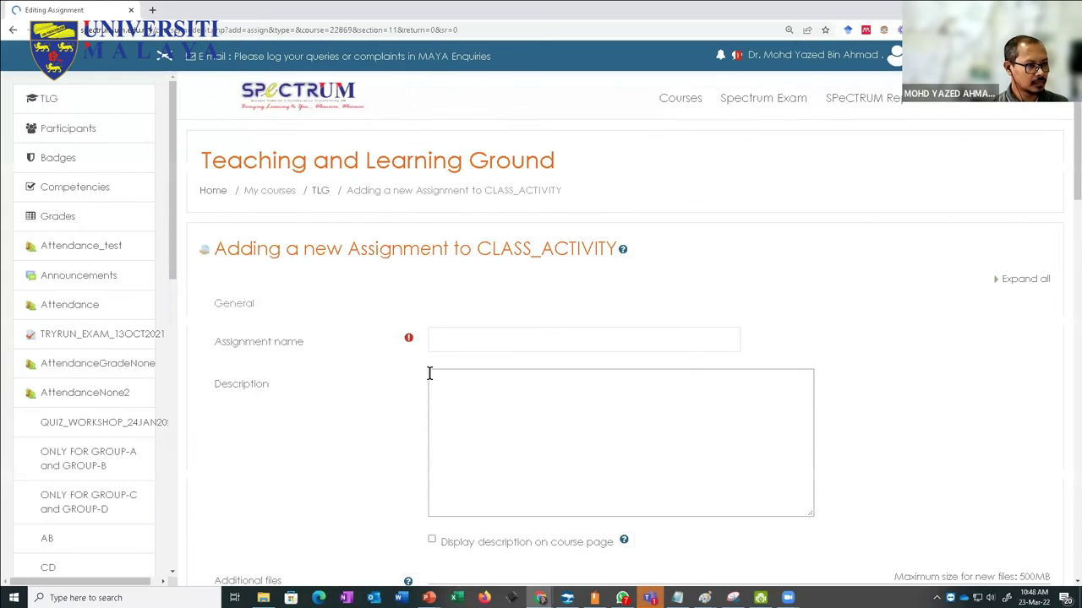
click(477, 340)
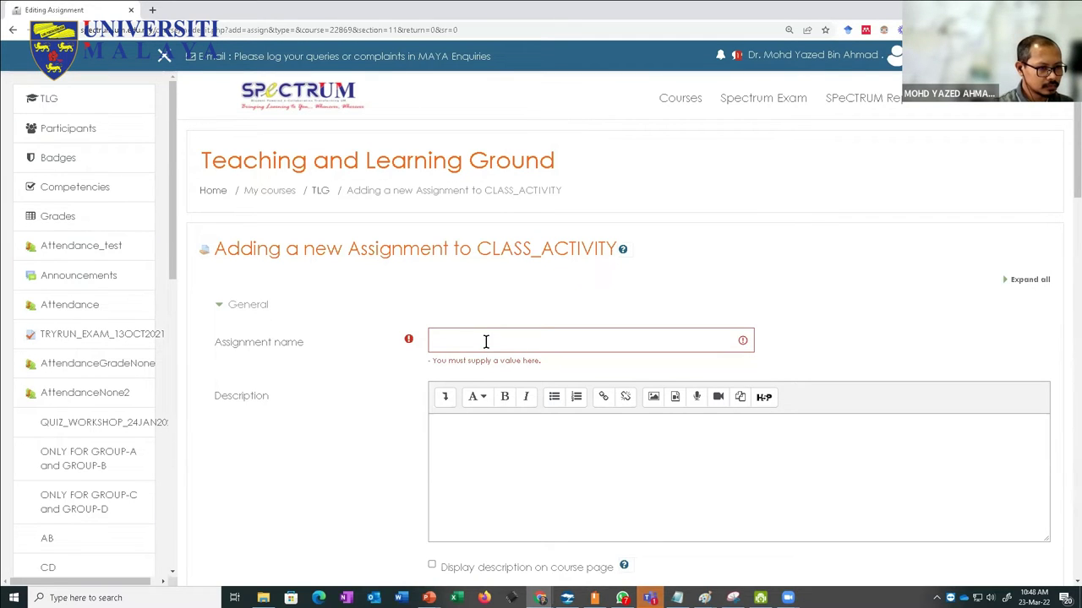
click(321, 190)
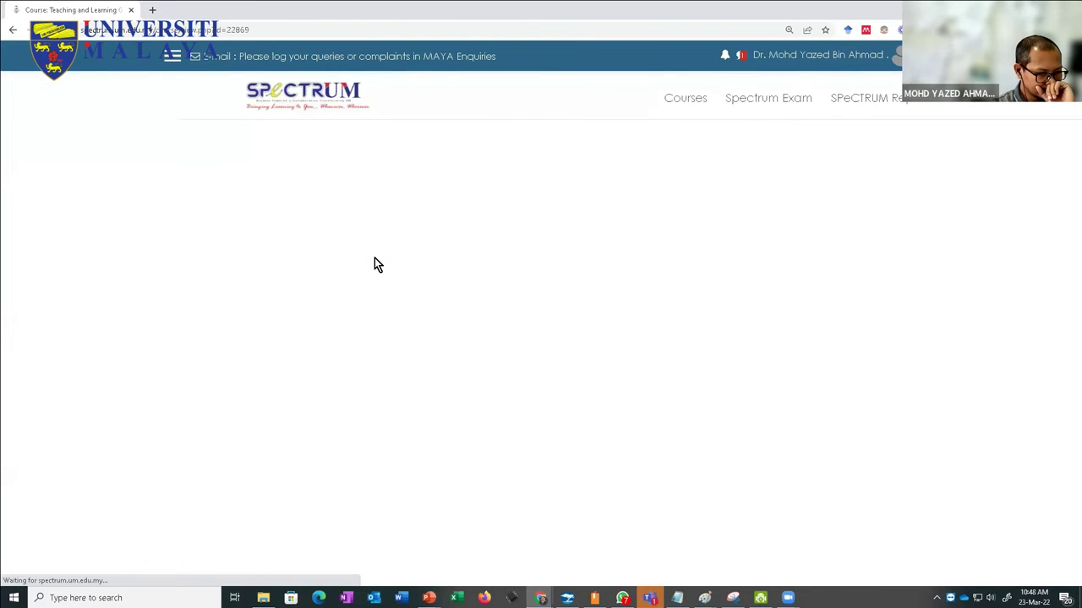
scroll(411, 296, down, 20)
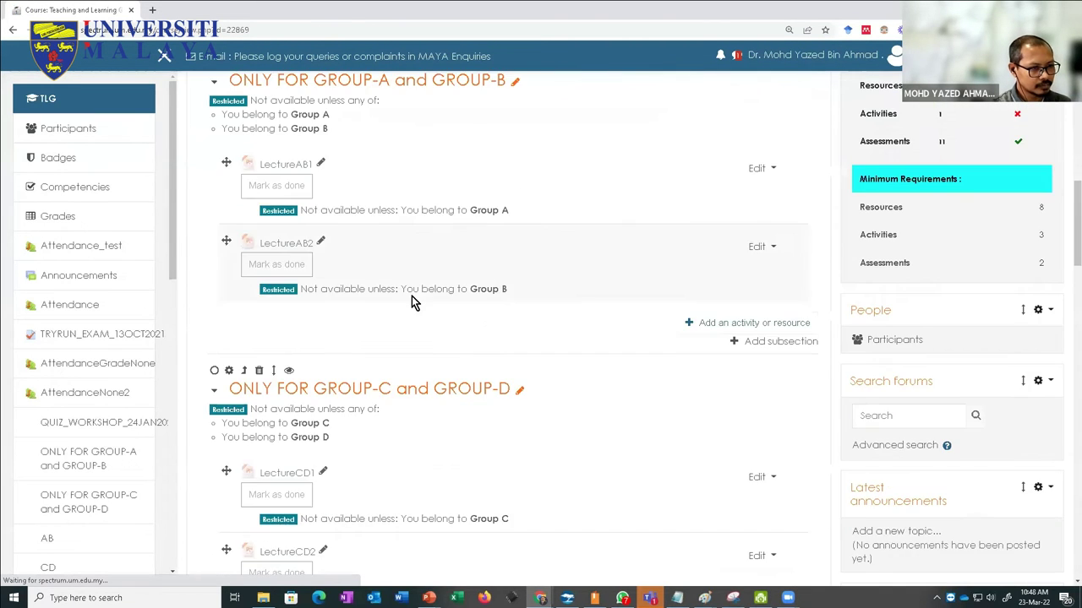
Step: Append _B to the CLASS_ACTIVITY section title, making it CLASS_ACTIVITY_B
scroll(414, 309, up, 3)
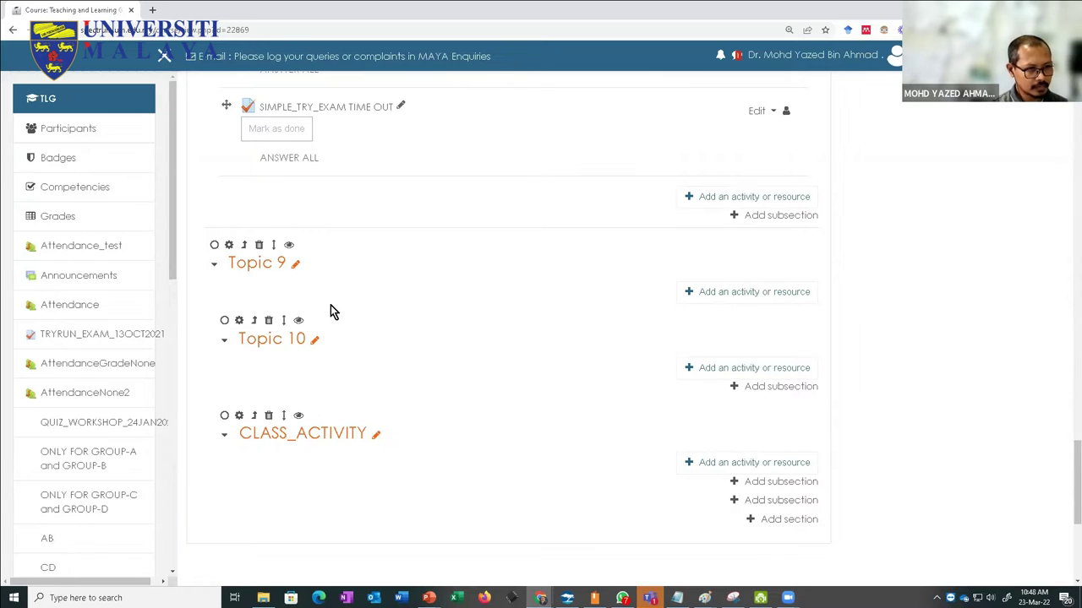
click(376, 435)
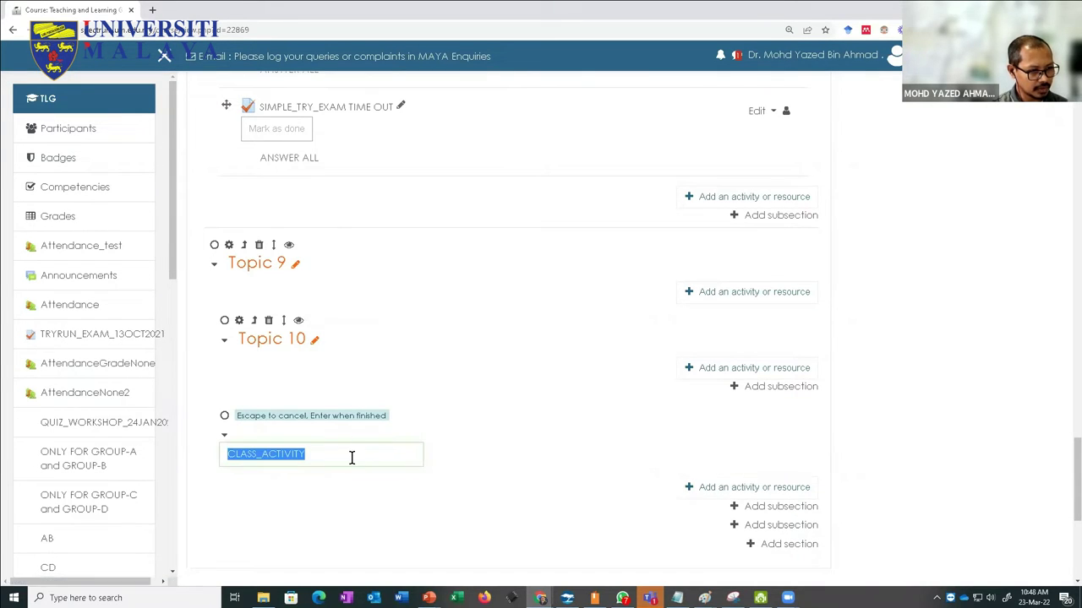
click(352, 457)
text(_B)
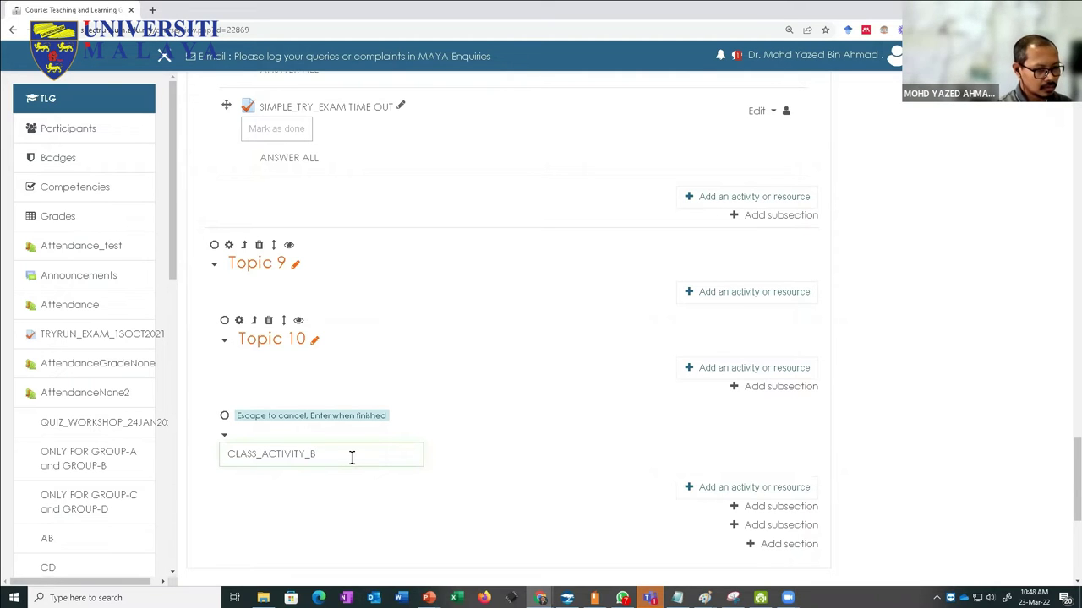
key(Return)
Step: Rename the Topic 10 section to CLASS_ACTIVITY_A
scroll(297, 405, up, 1)
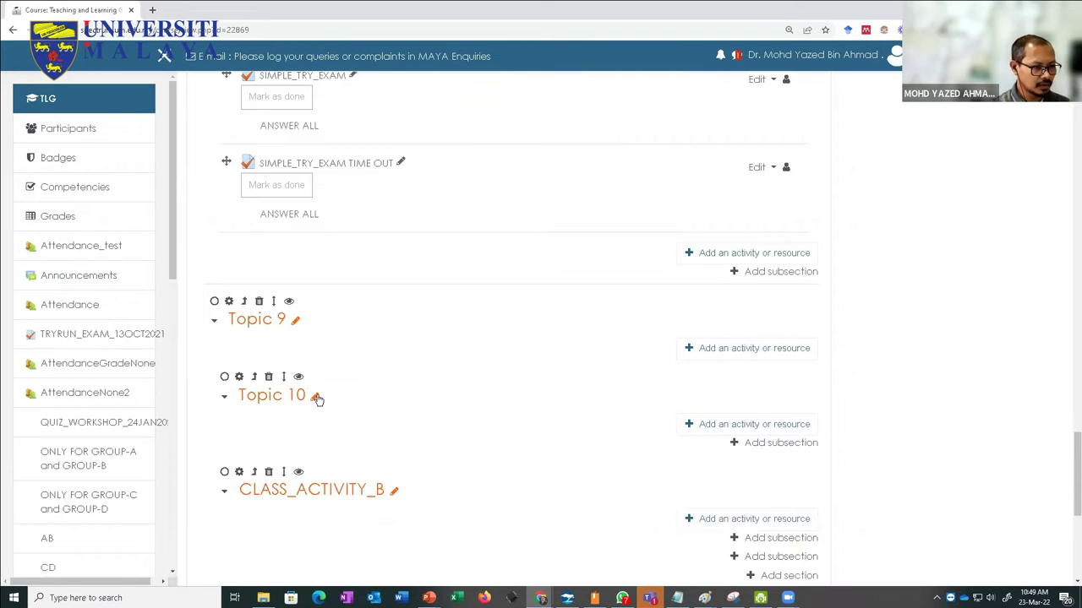
click(316, 397)
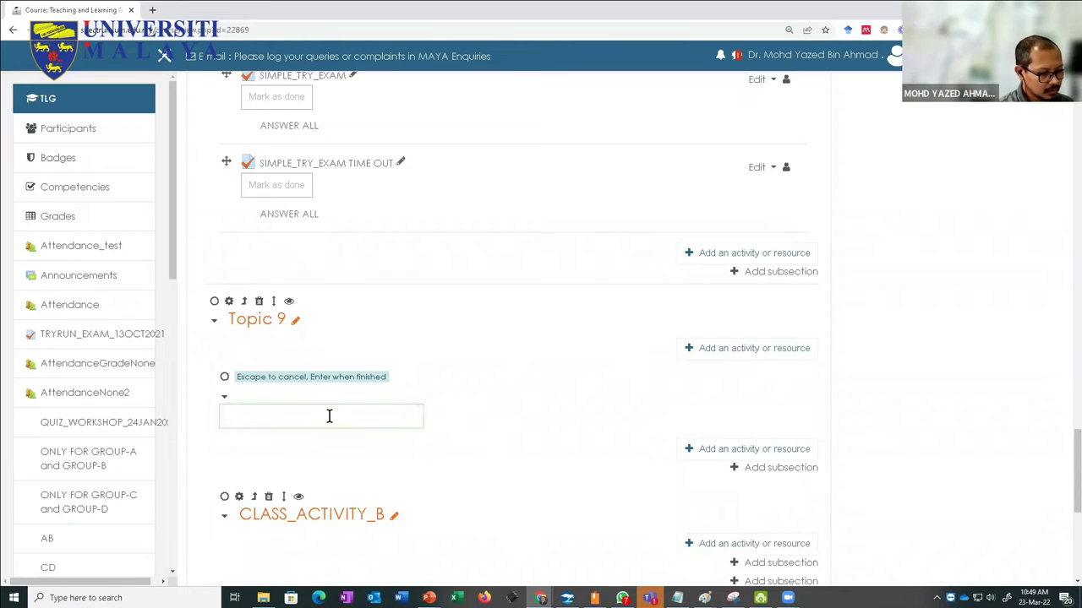
text(CLASS)
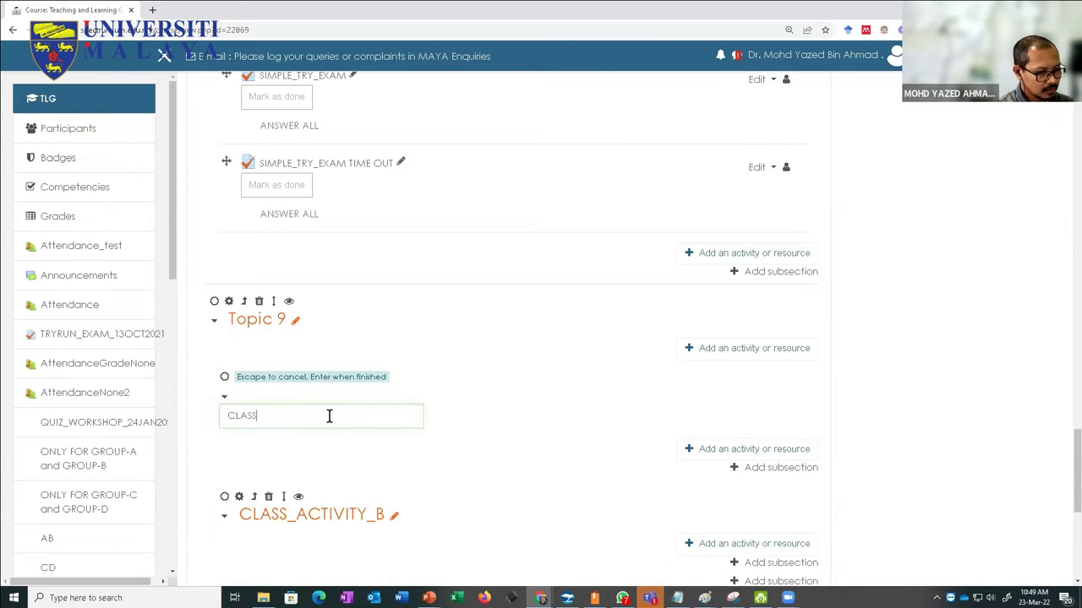
text(_ACT)
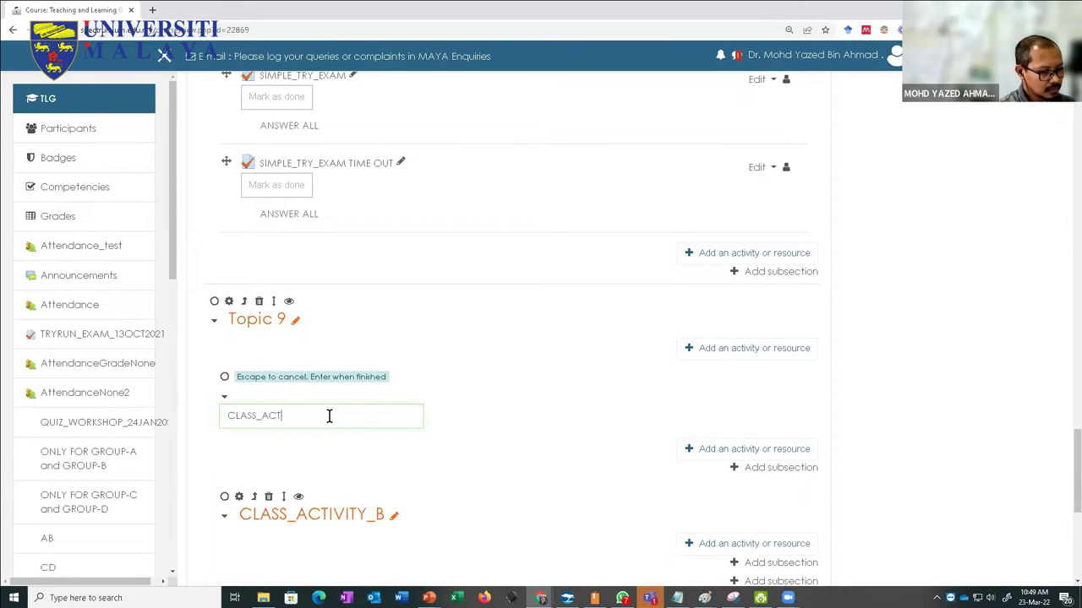
text(IVITY_A)
key(Return)
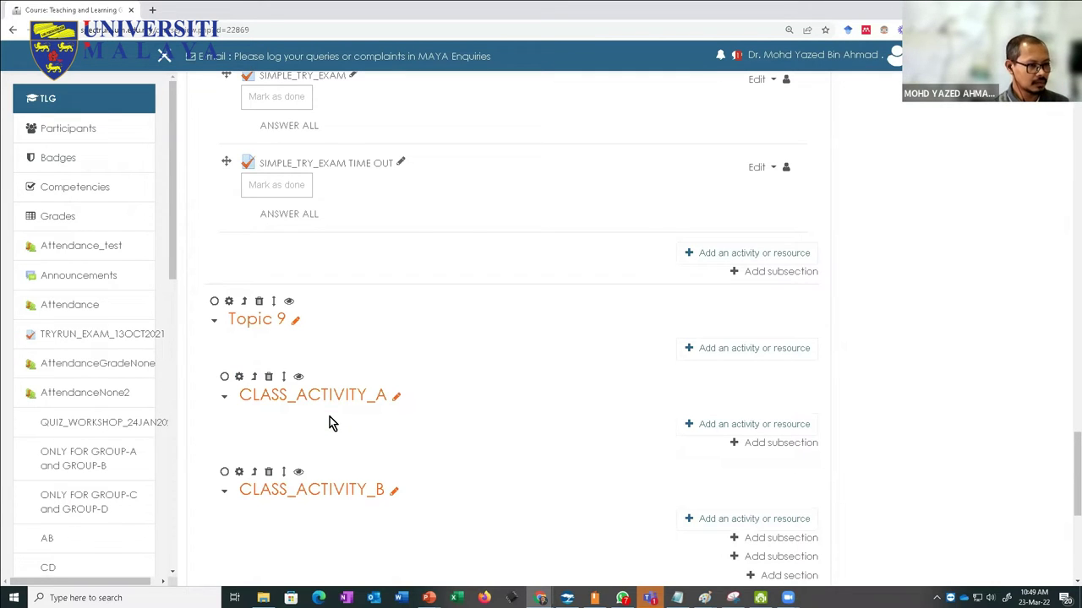
Step: Rename the Topic 9 section to CLASS_ACTIVITY
click(296, 321)
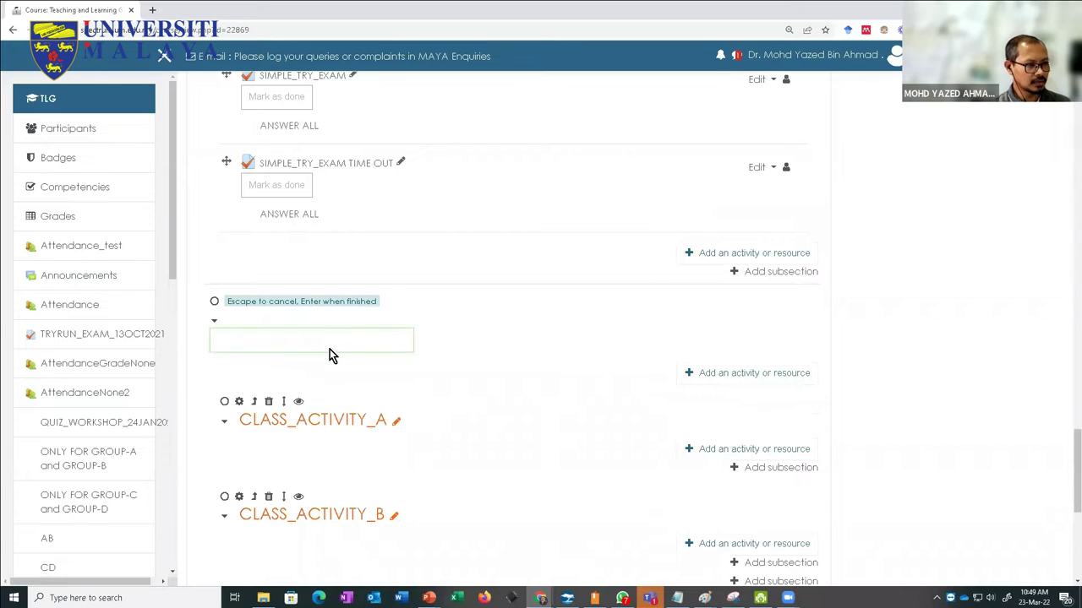
text(CLASS)
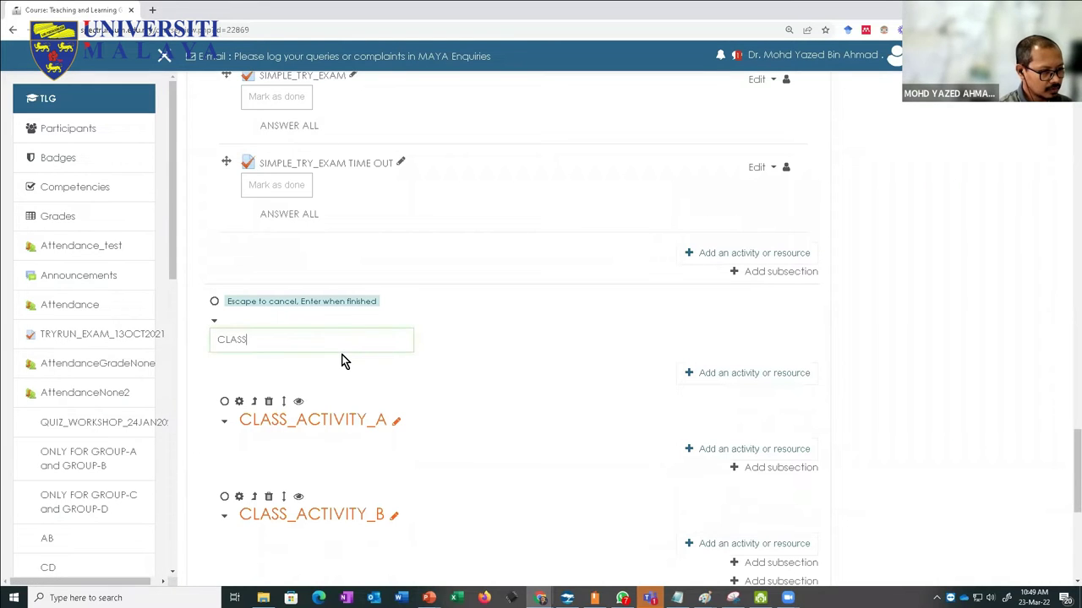
text(_ACT)
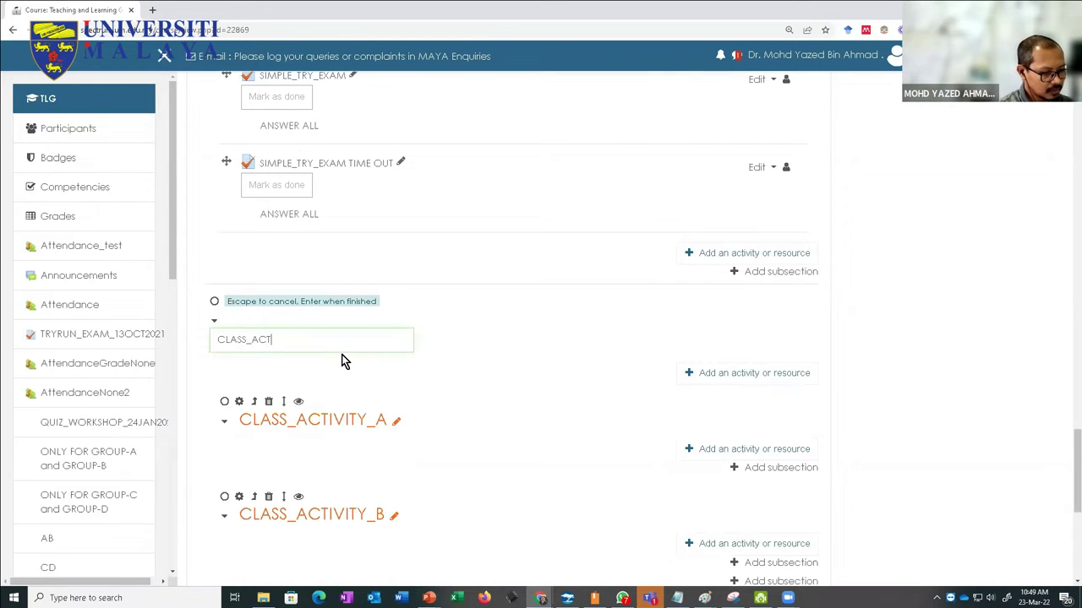
text(IVITY)
key(Return)
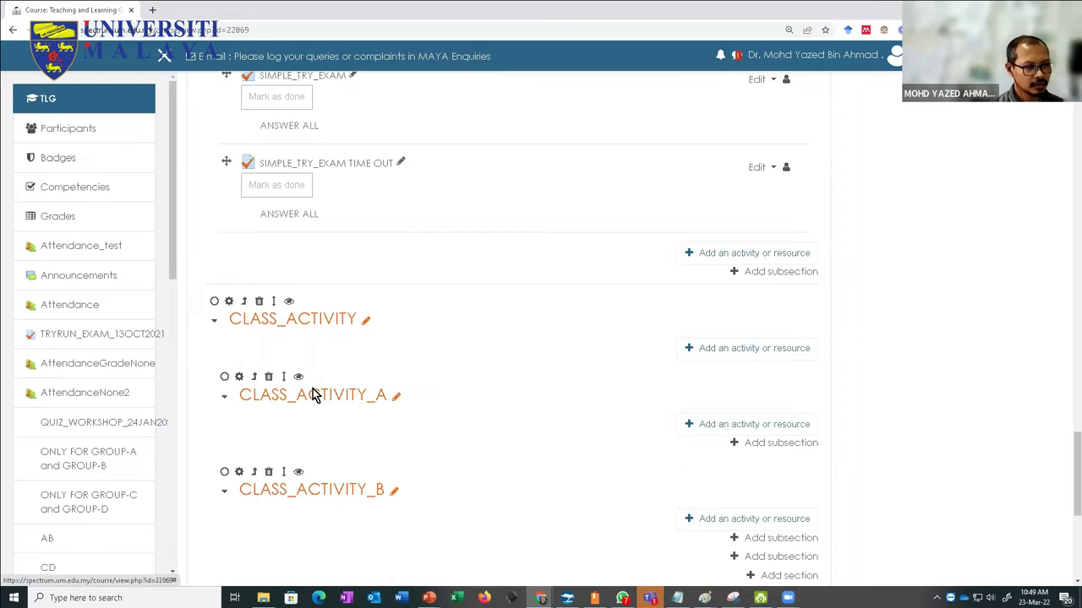
click(689, 351)
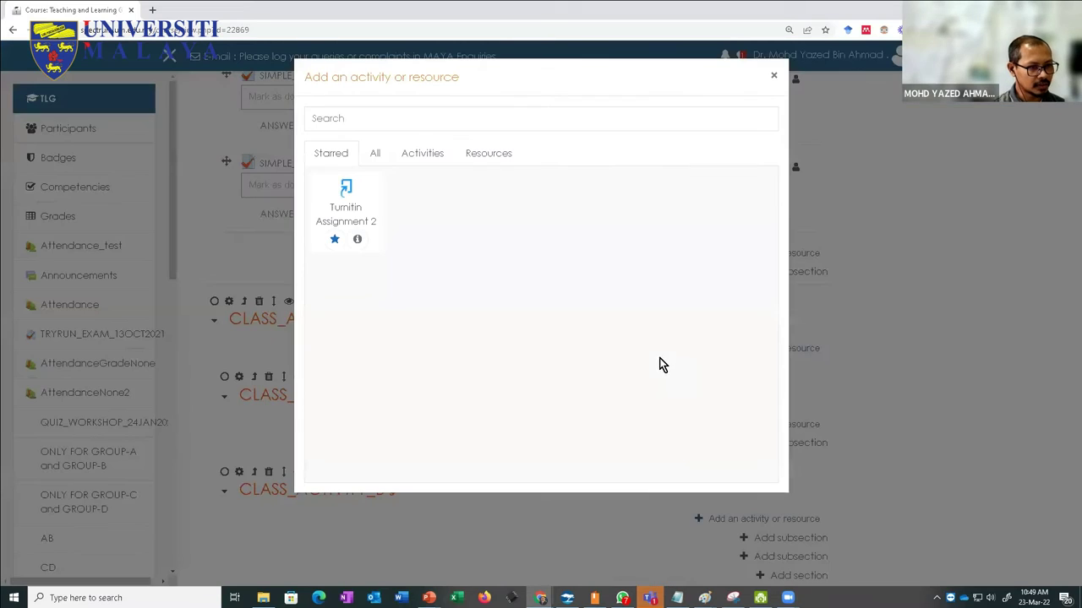
click(772, 78)
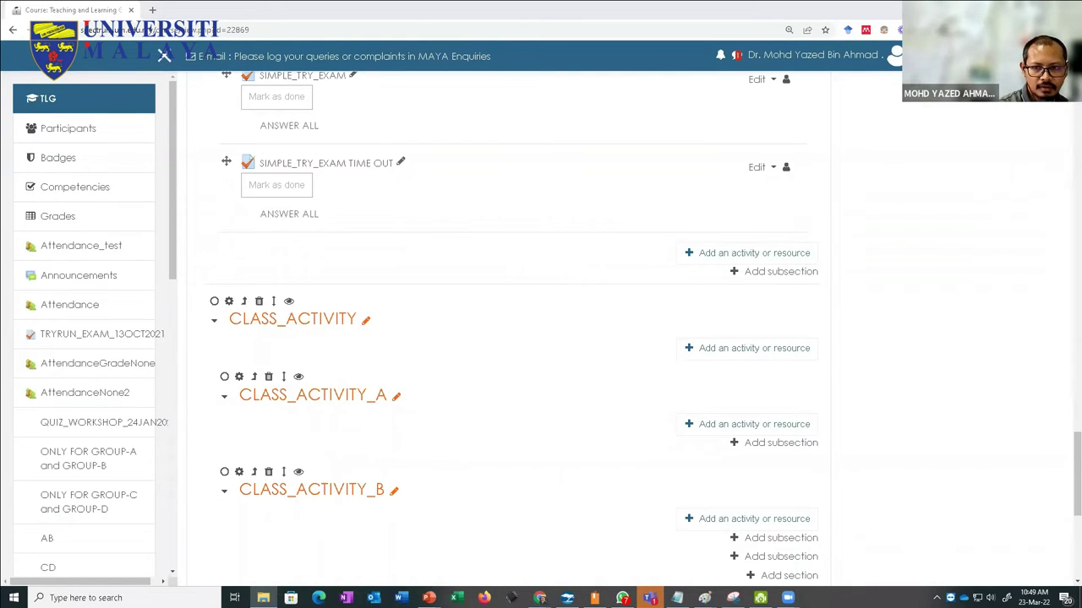
drag(651, 371, 498, 376)
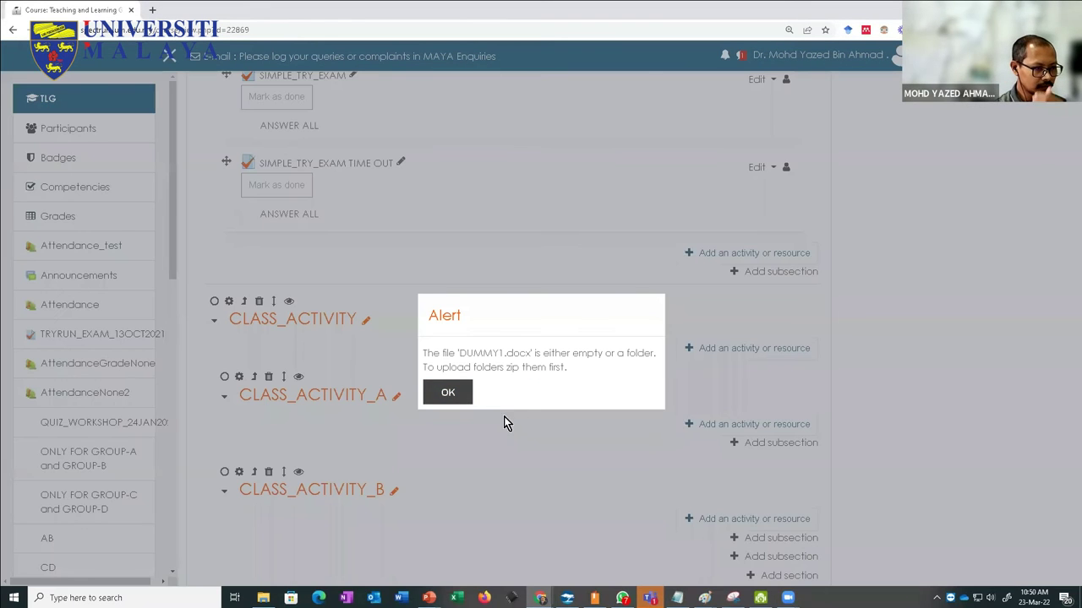
Step: Dismiss the empty-file alert, type 'cscsc' into DUMMY1.docx, and close Word
click(439, 394)
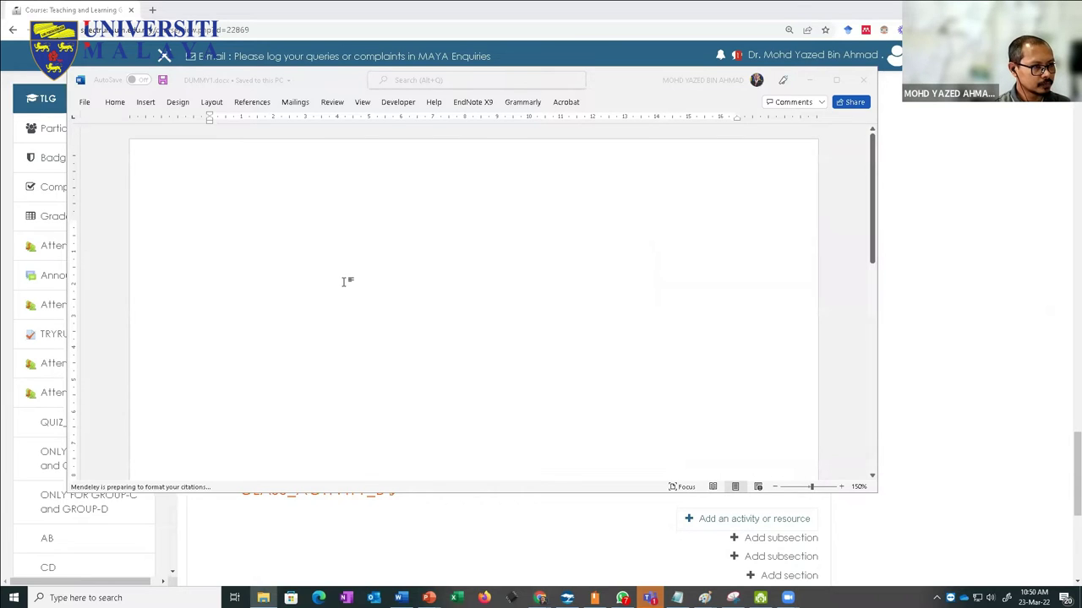
text(cscsc)
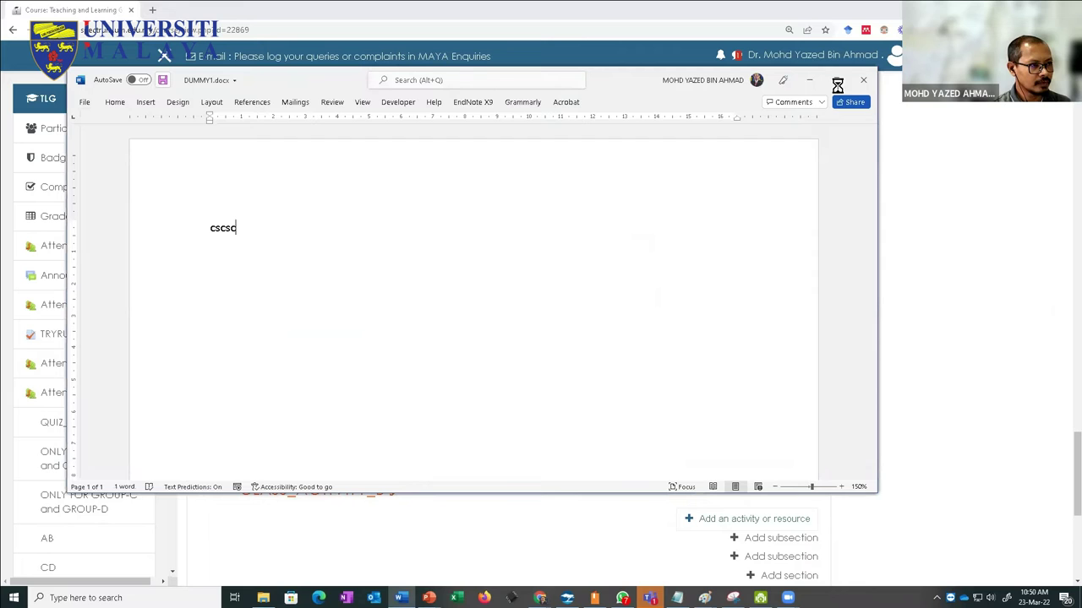
click(863, 82)
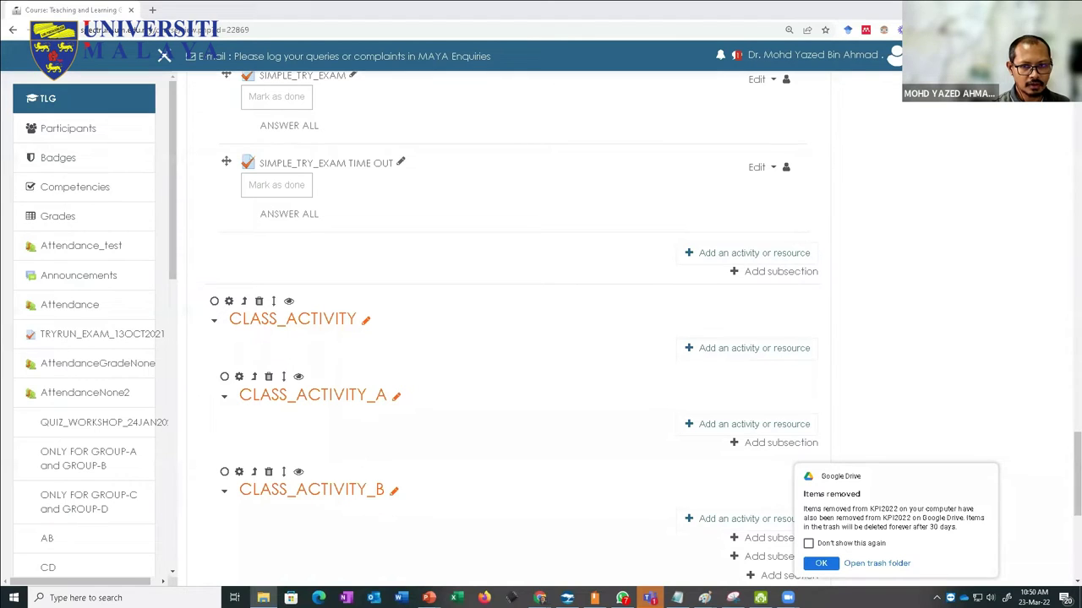
Step: Drop DUMMY1.docx from File Explorer onto the CLASS_ACTIVITY section
drag(1073, 355, 431, 360)
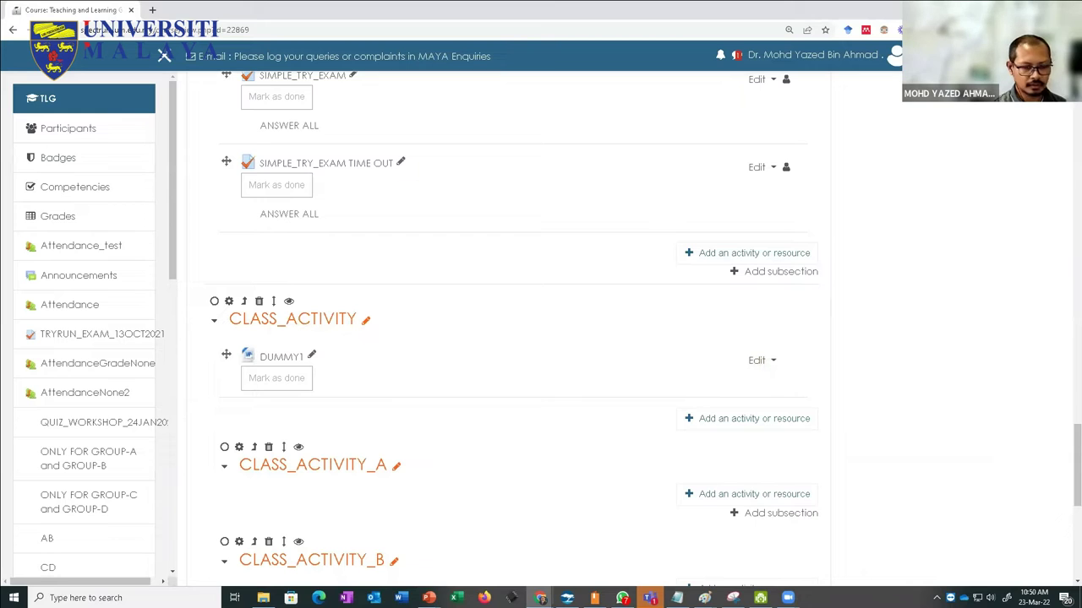
key(alt+Tab)
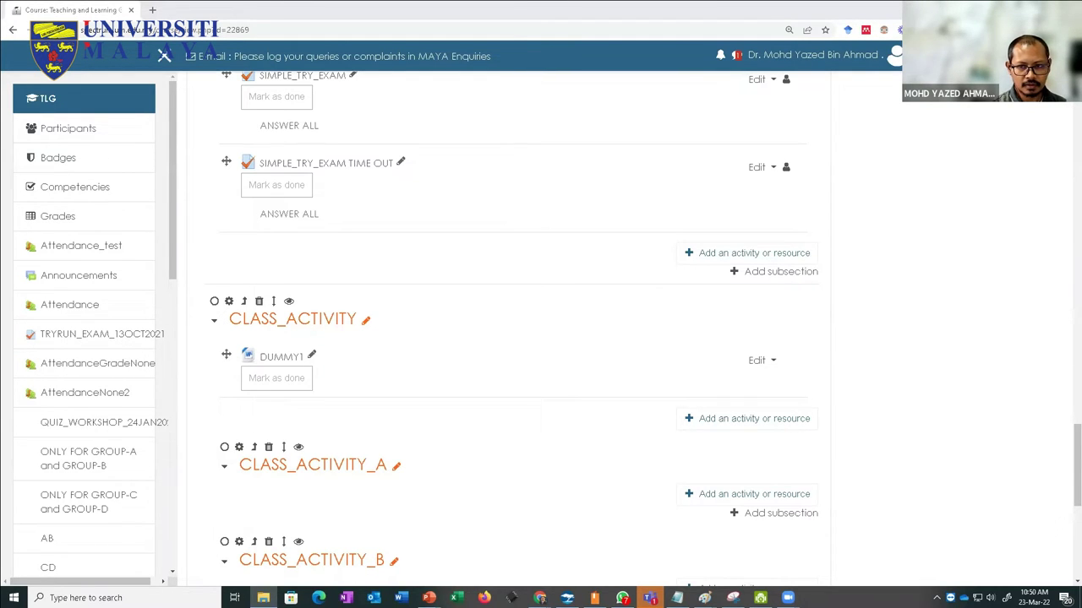
drag(452, 517, 447, 505)
scroll(447, 406, down, 1)
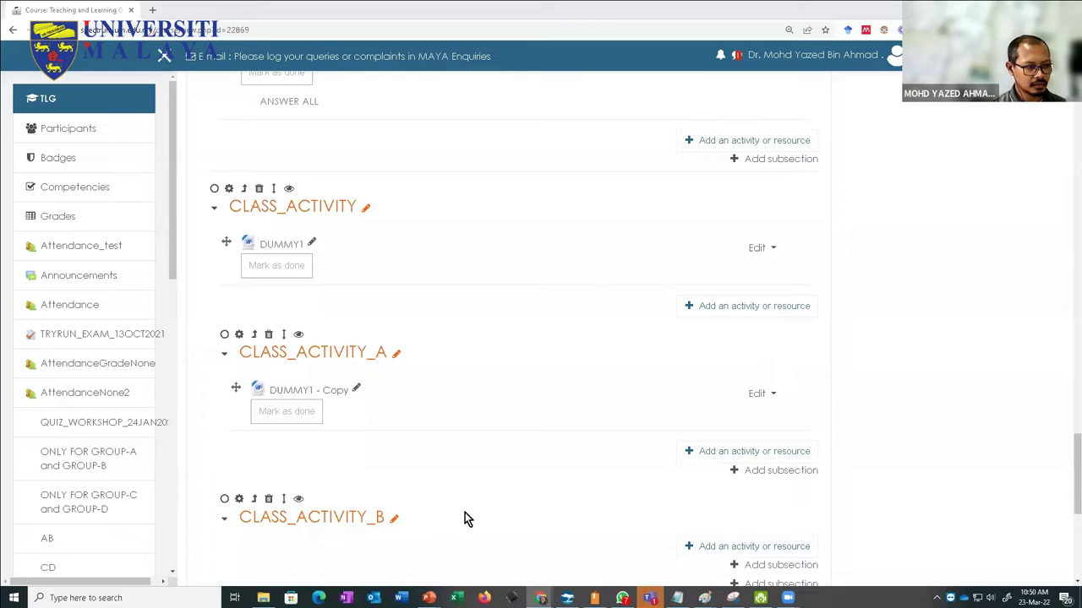
drag(459, 541, 485, 524)
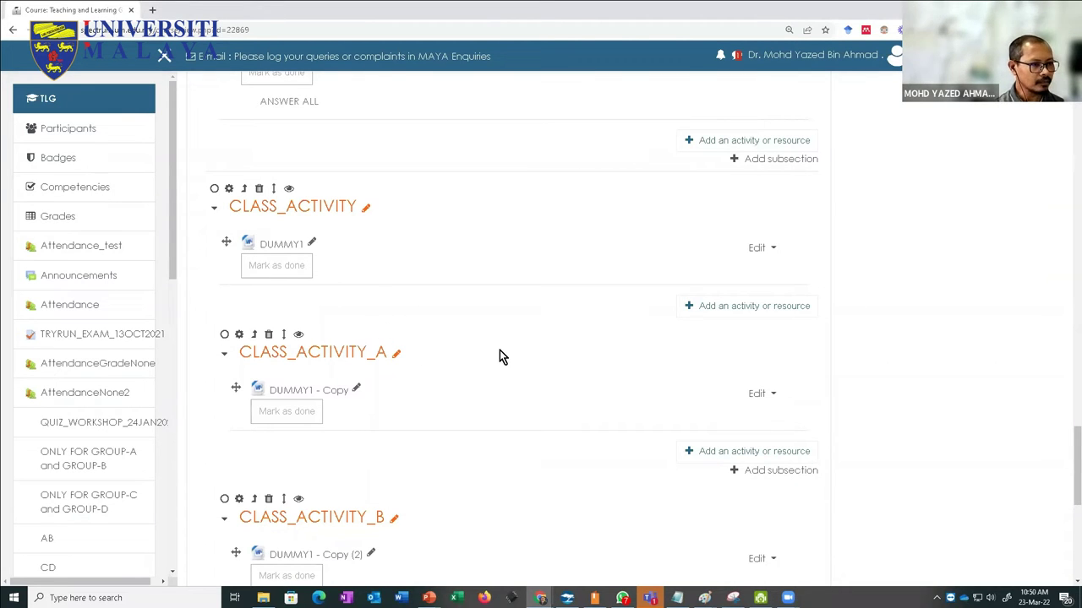
scroll(488, 353, down, 1)
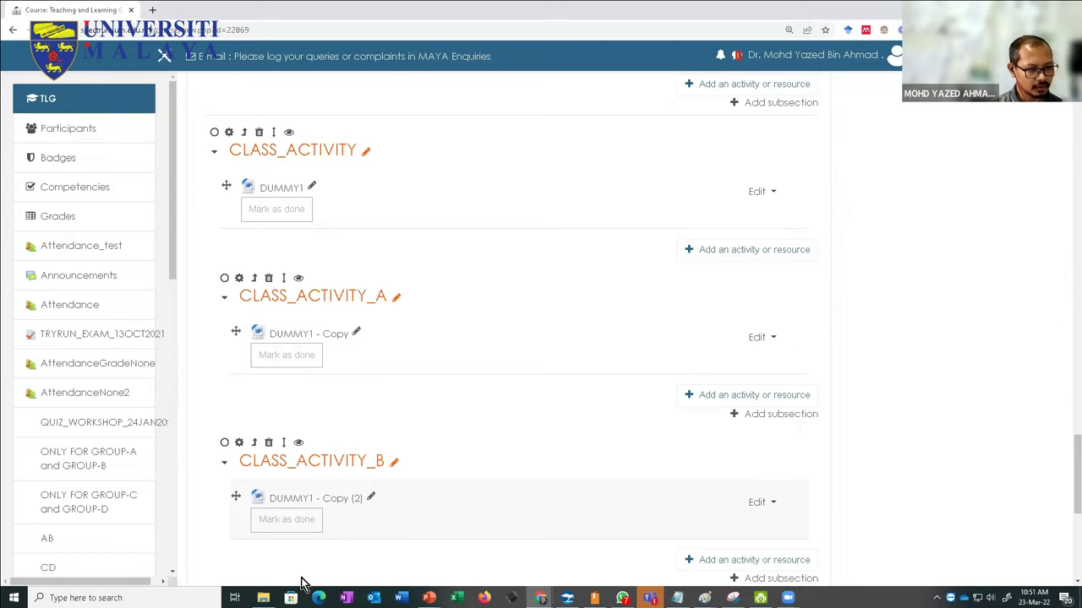
scroll(305, 573, down, 2)
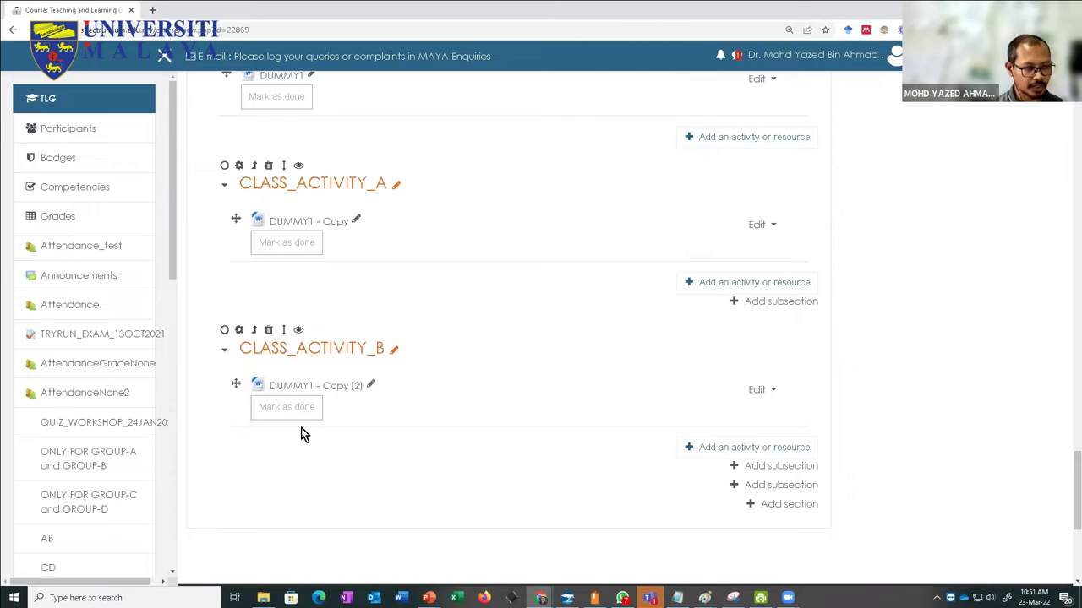
click(240, 330)
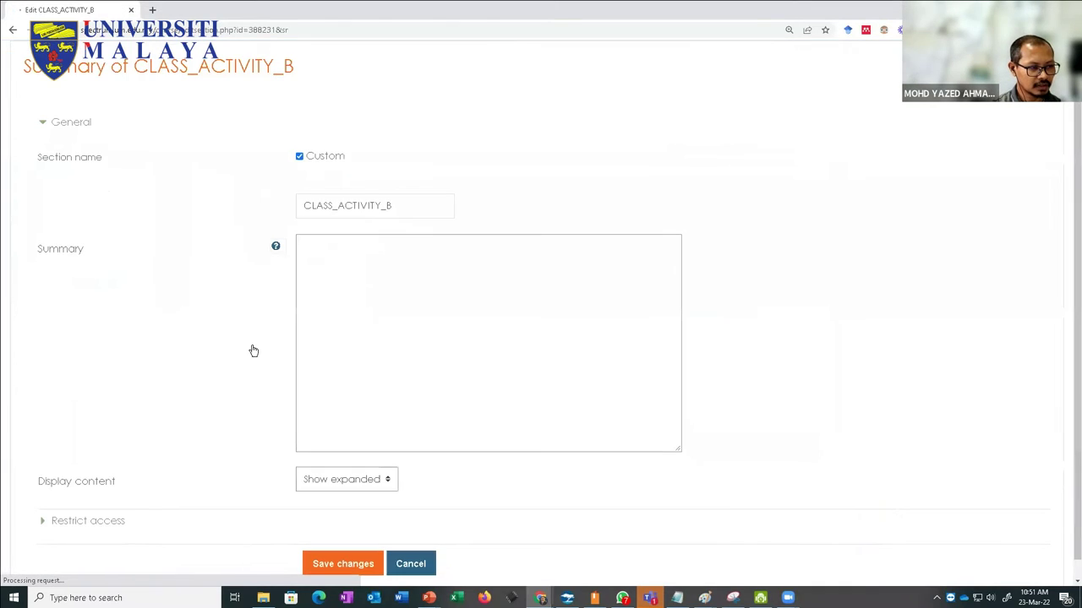
click(44, 503)
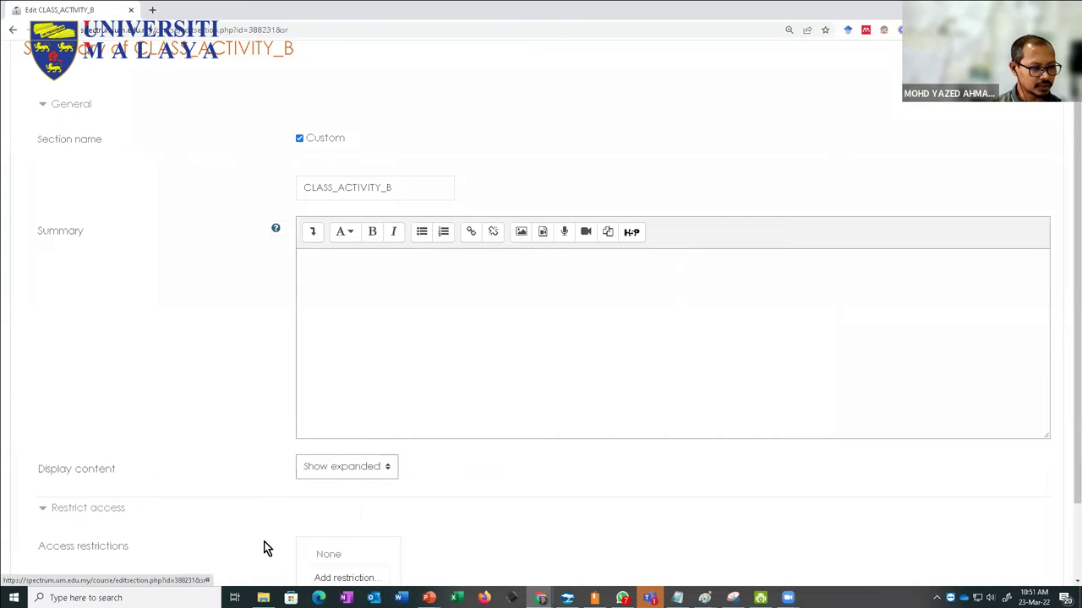
scroll(329, 496, down, 1)
click(347, 502)
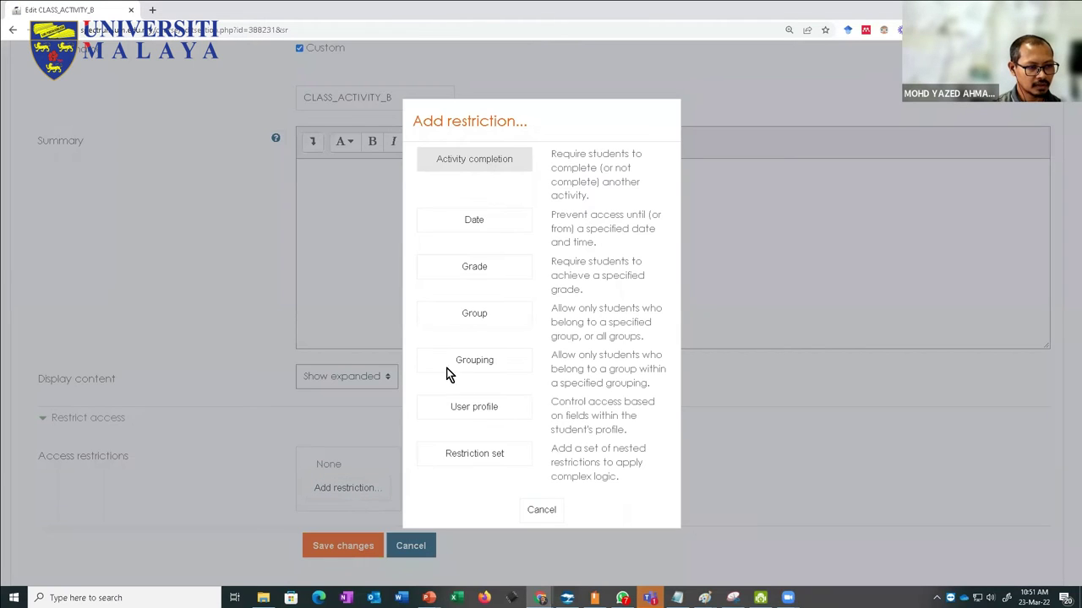
click(481, 313)
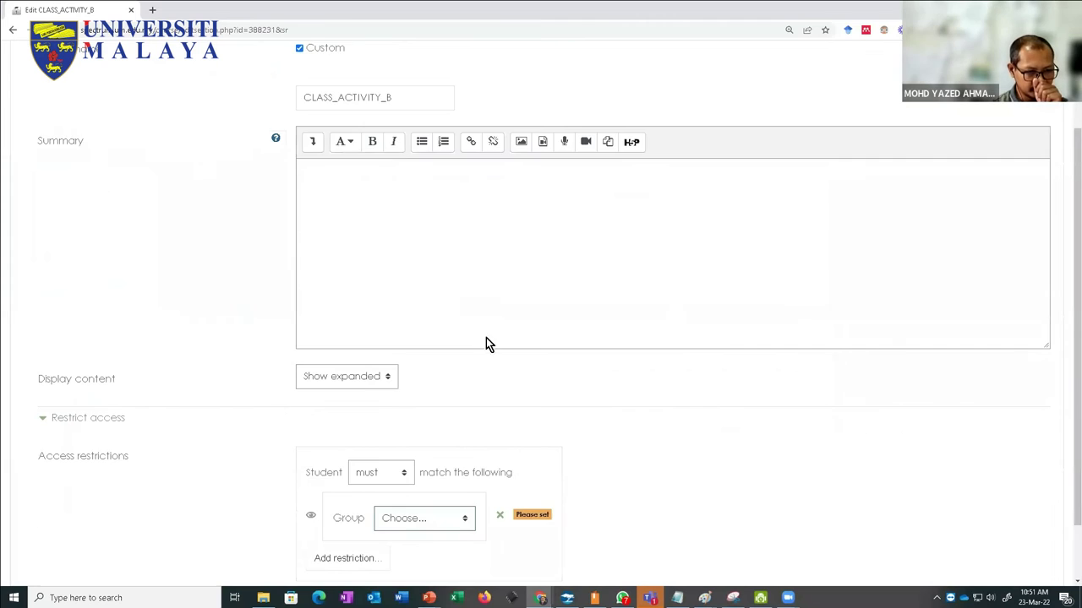
scroll(473, 354, down, 1)
click(406, 448)
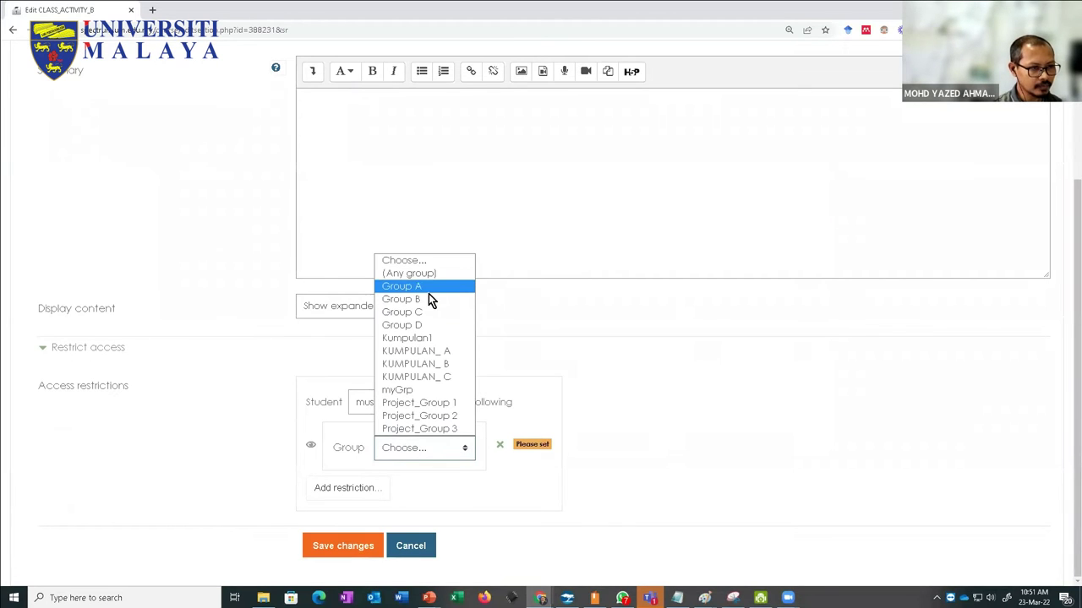
click(428, 293)
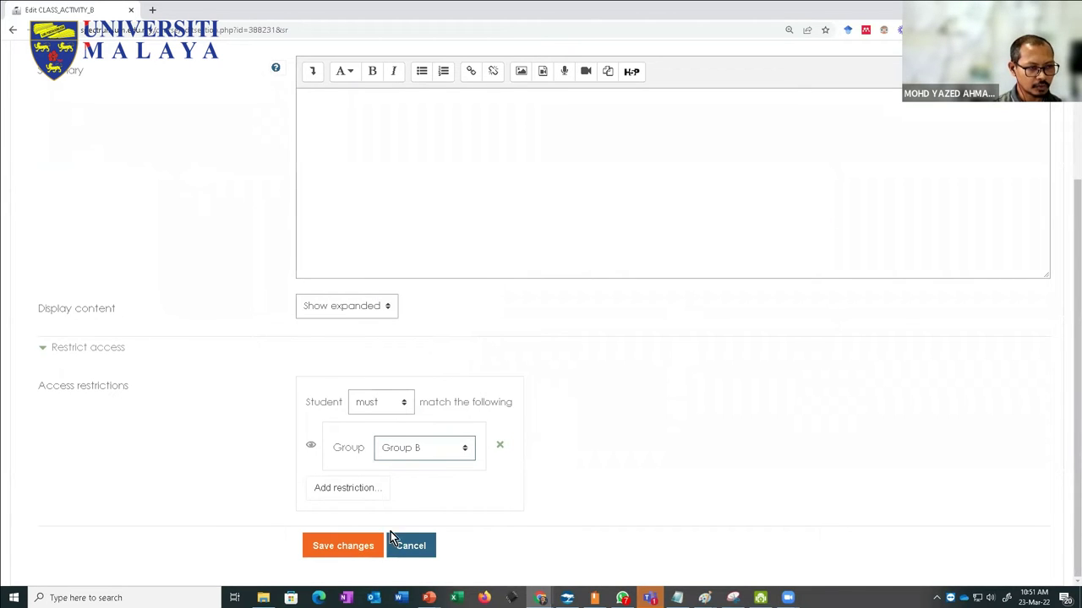
click(333, 545)
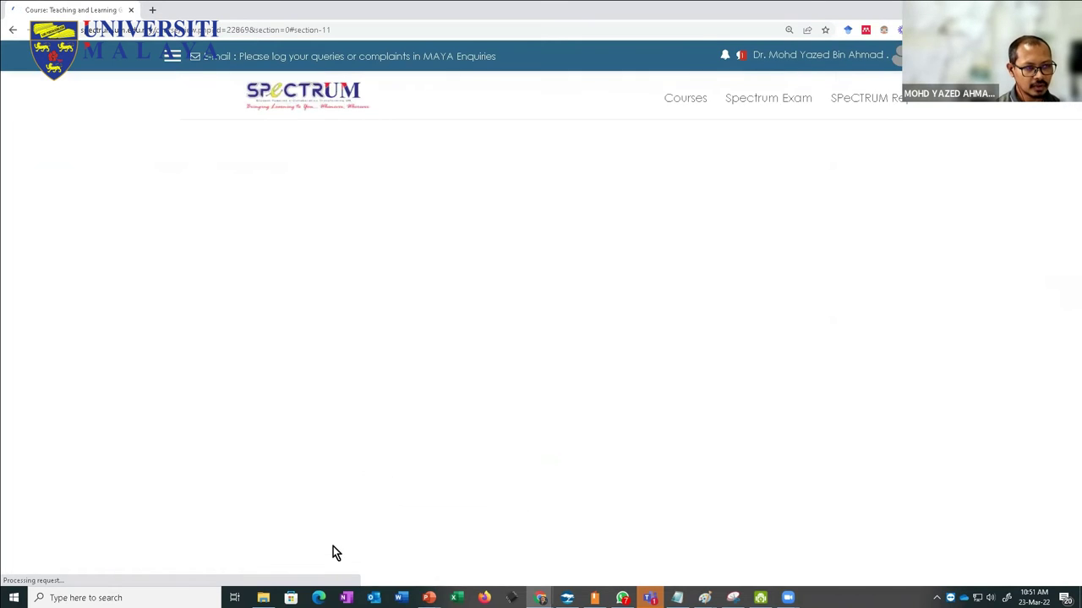
scroll(384, 466, up, 2)
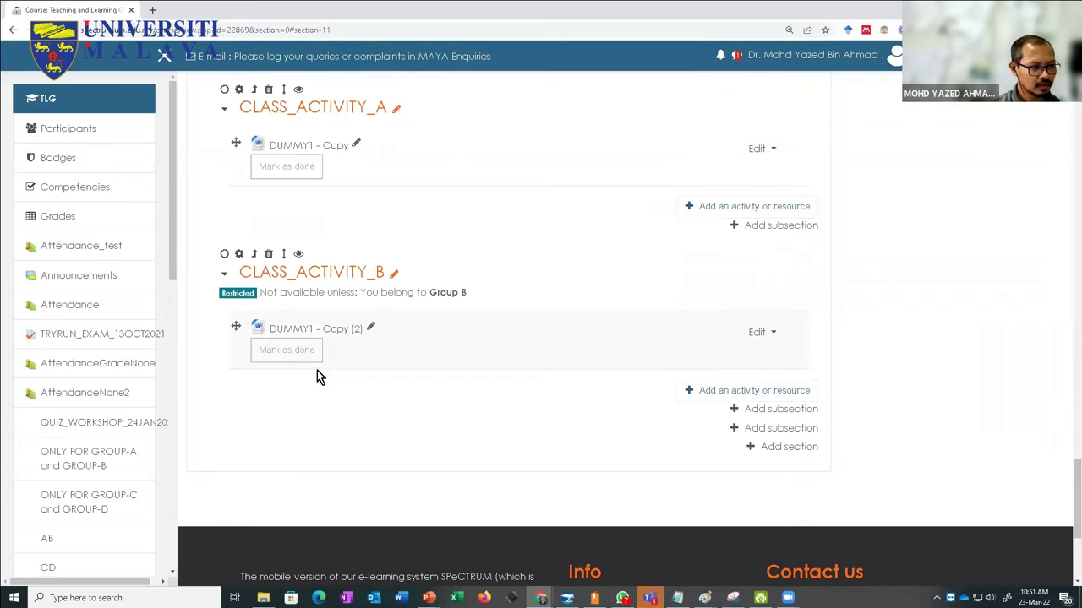
click(240, 255)
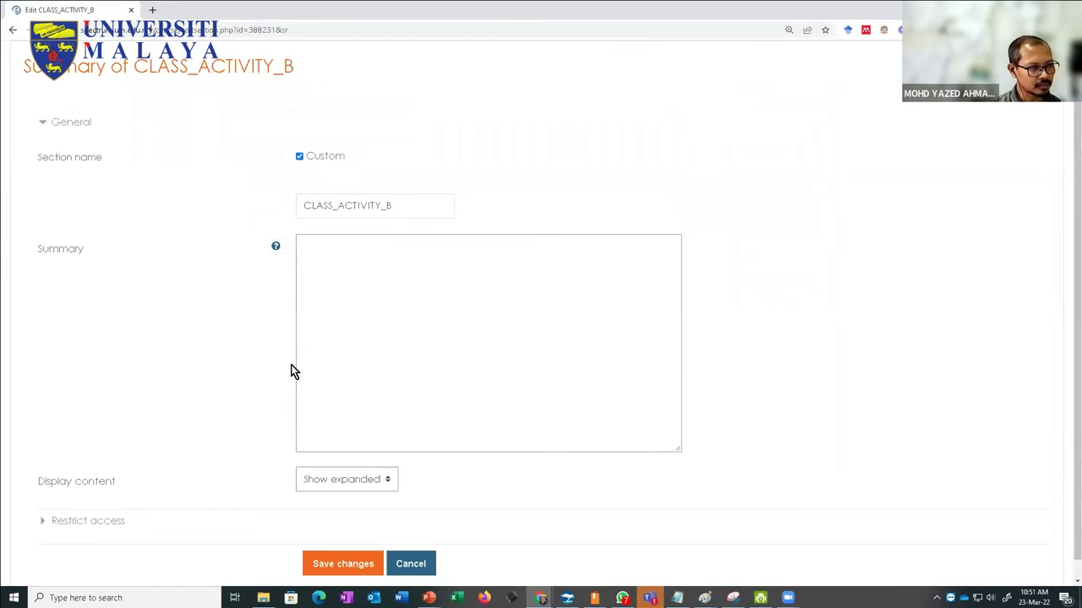
click(54, 509)
scroll(280, 508, down, 3)
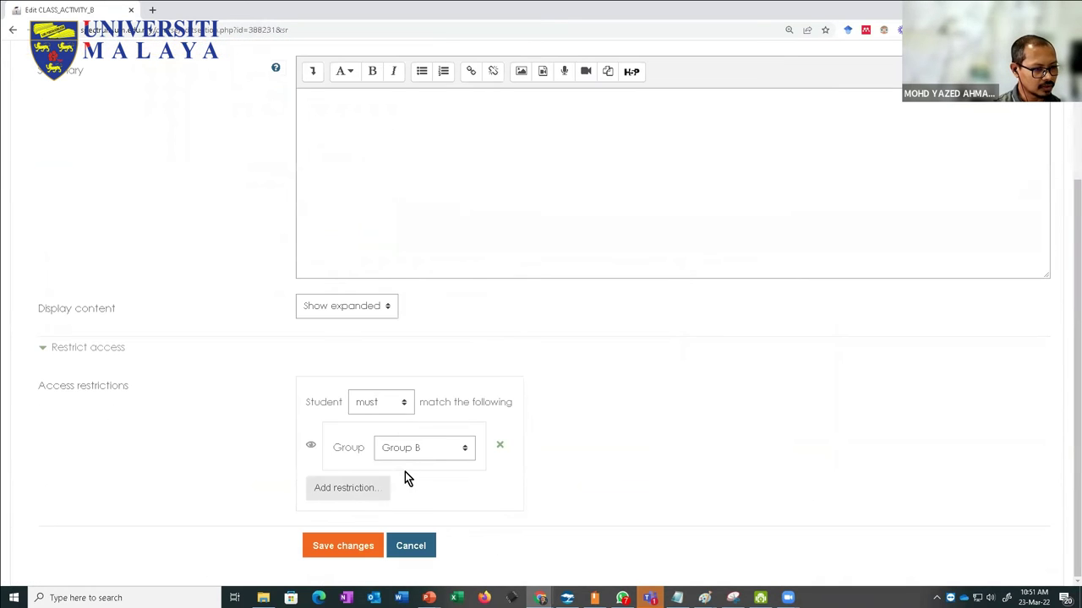
click(500, 450)
click(344, 547)
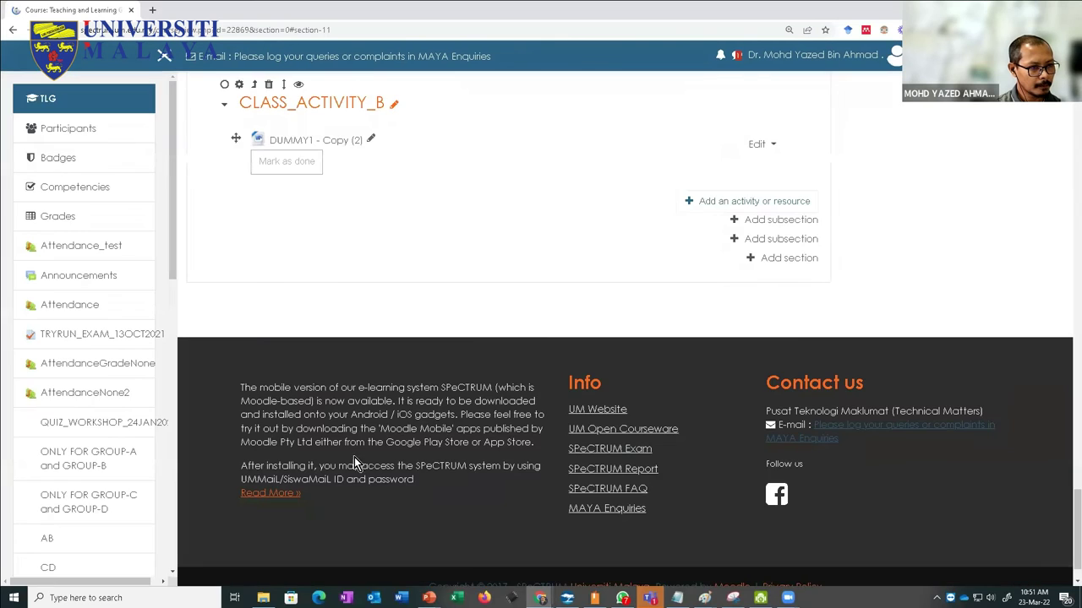
scroll(258, 328, up, 2)
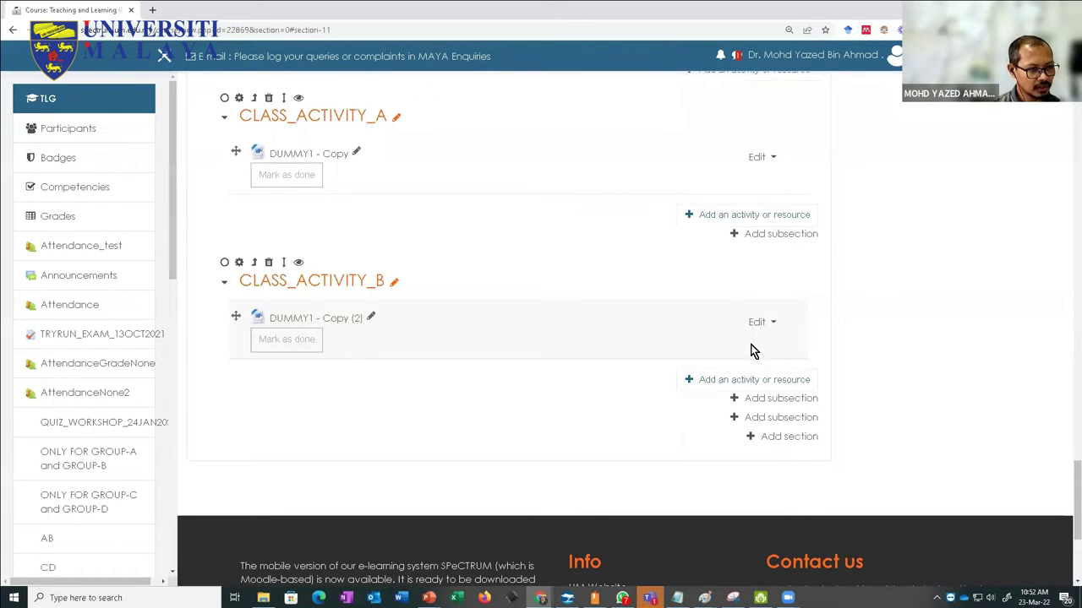
Step: Open the settings of DUMMY1 - Copy (2) and expand its Restrict access options
click(772, 327)
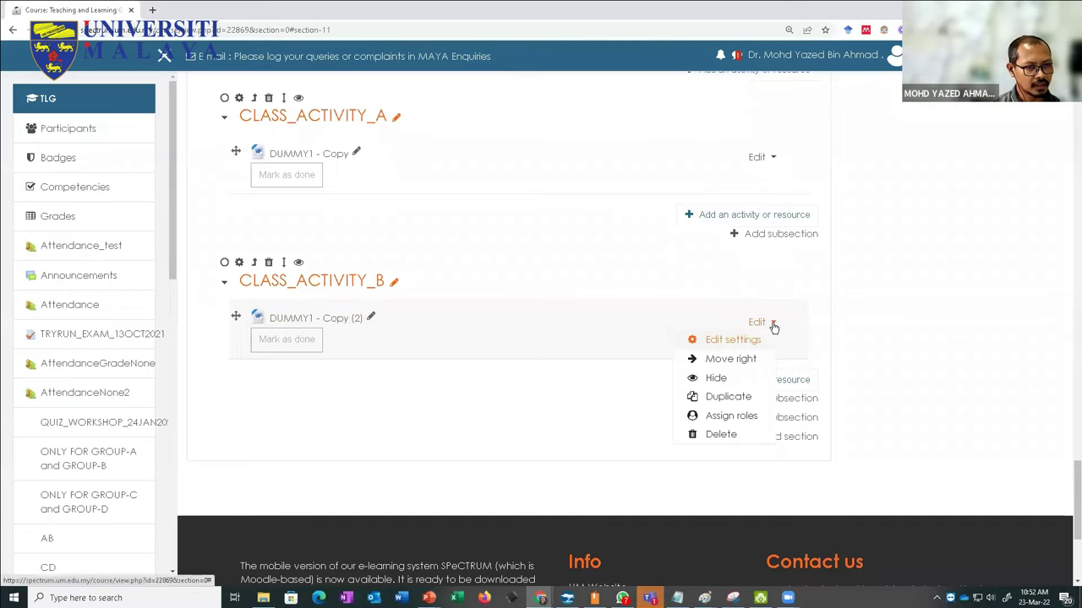
click(703, 351)
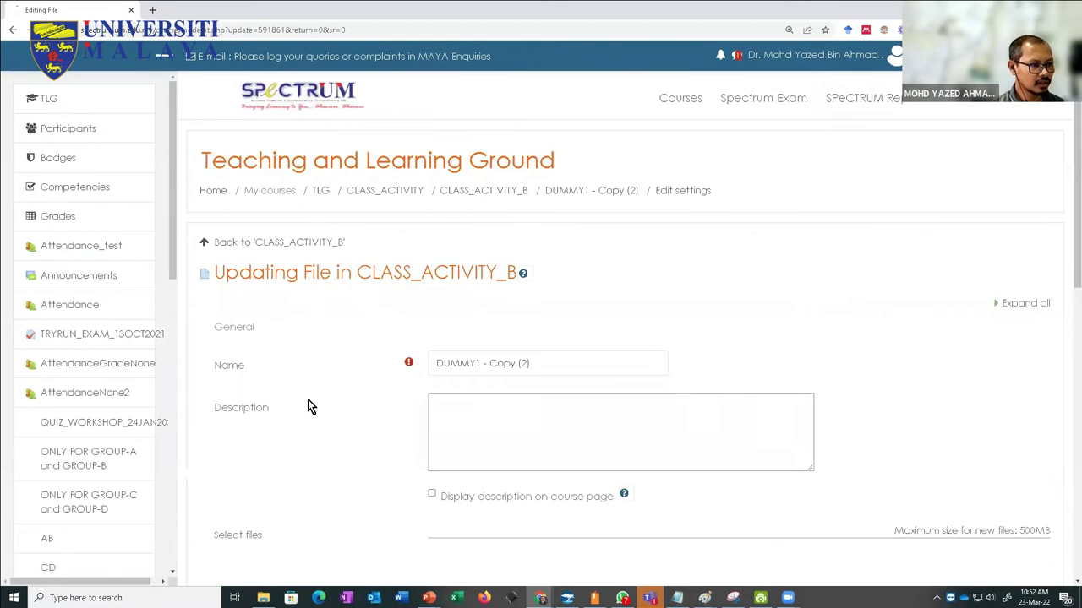
scroll(310, 402, down, 5)
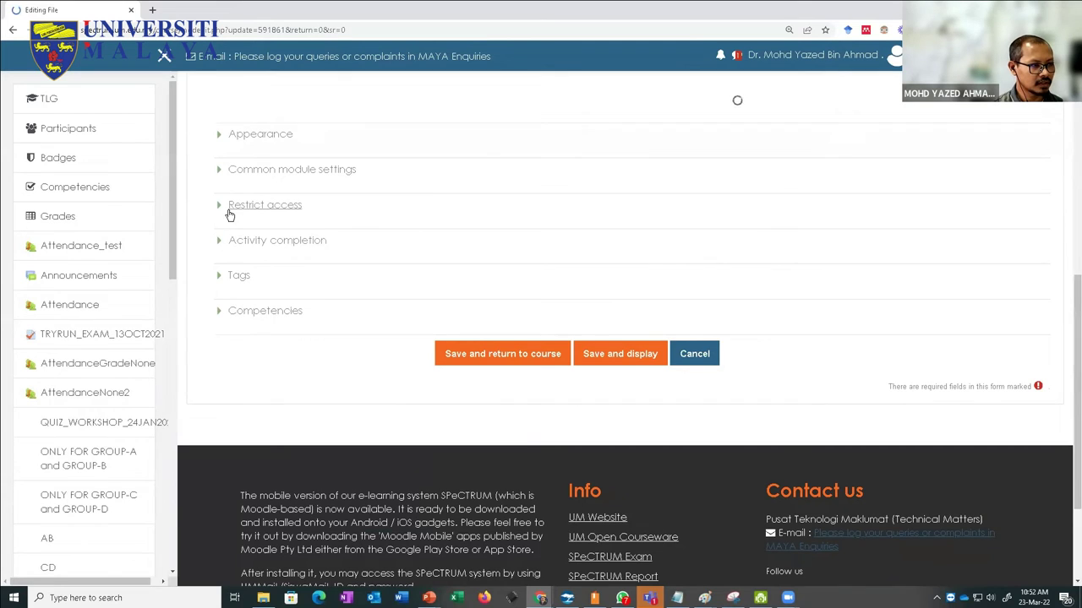
click(229, 212)
Step: Add a group restriction limiting the file to Group B
click(470, 346)
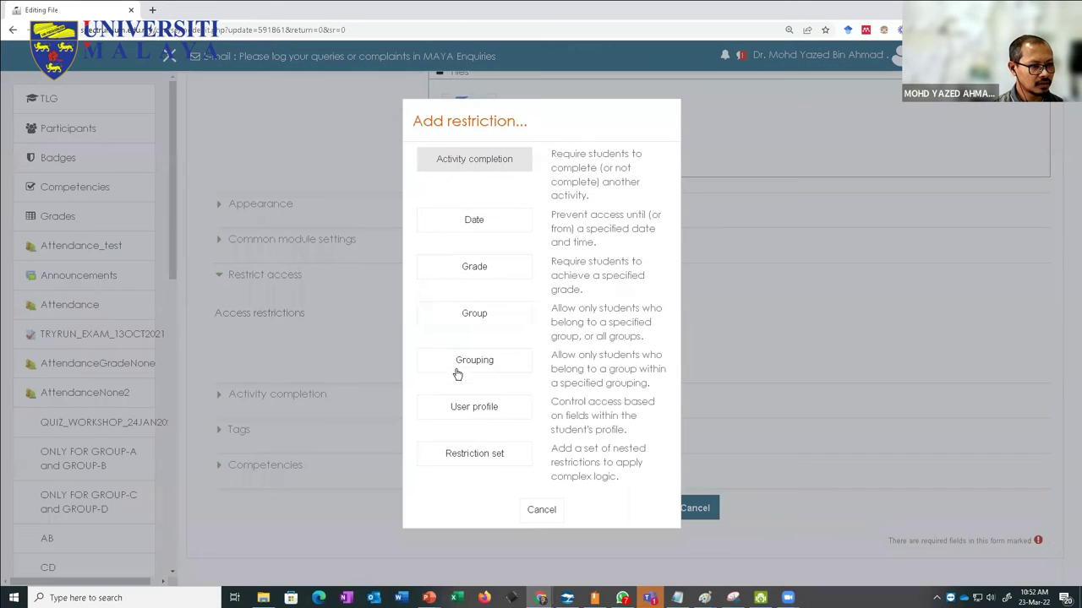
click(466, 319)
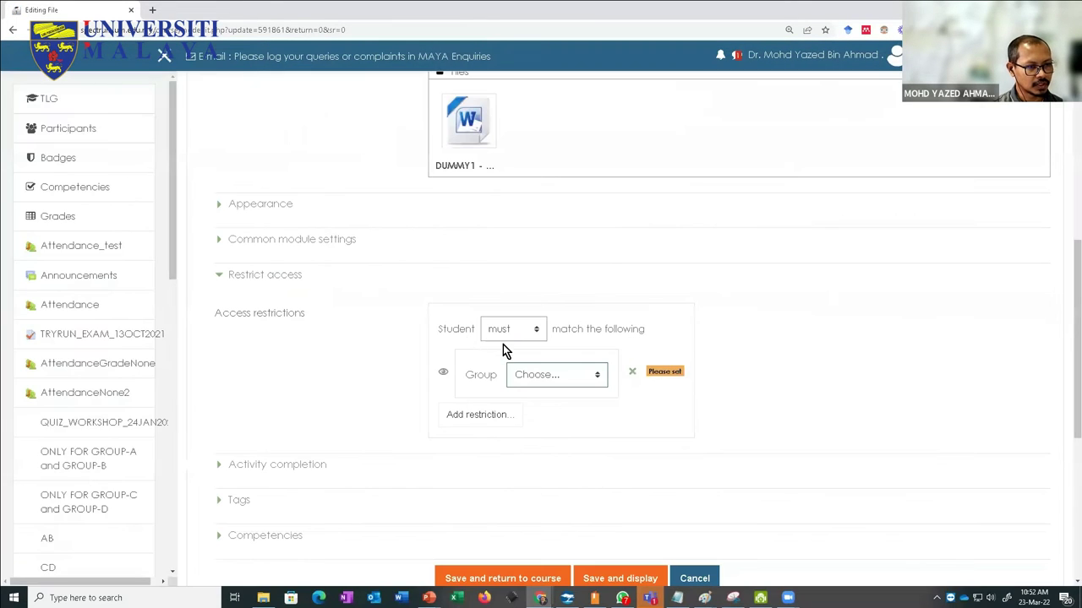
click(509, 330)
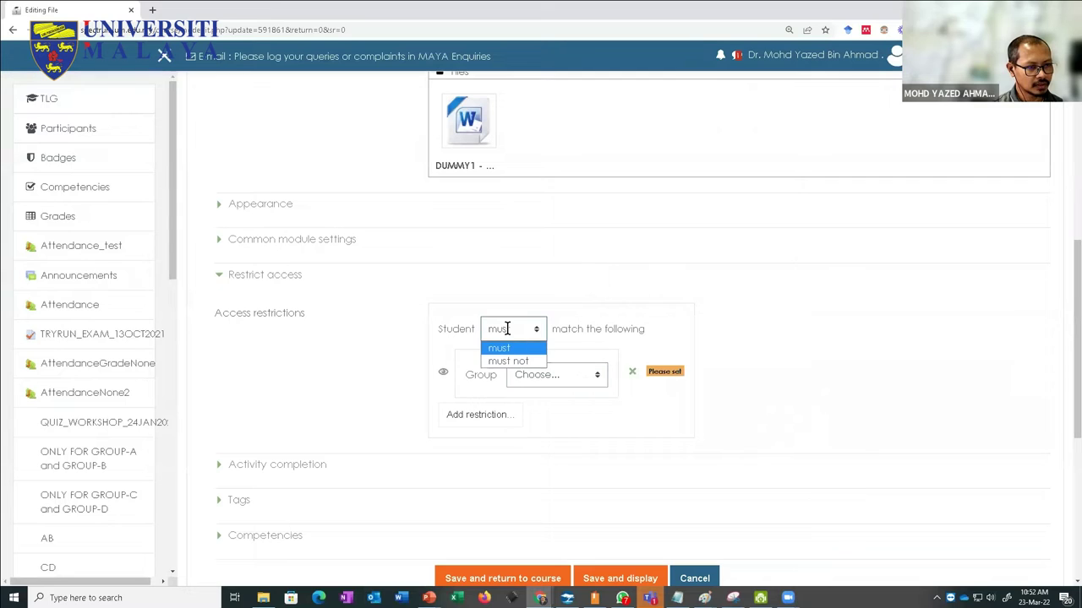
click(556, 374)
click(544, 433)
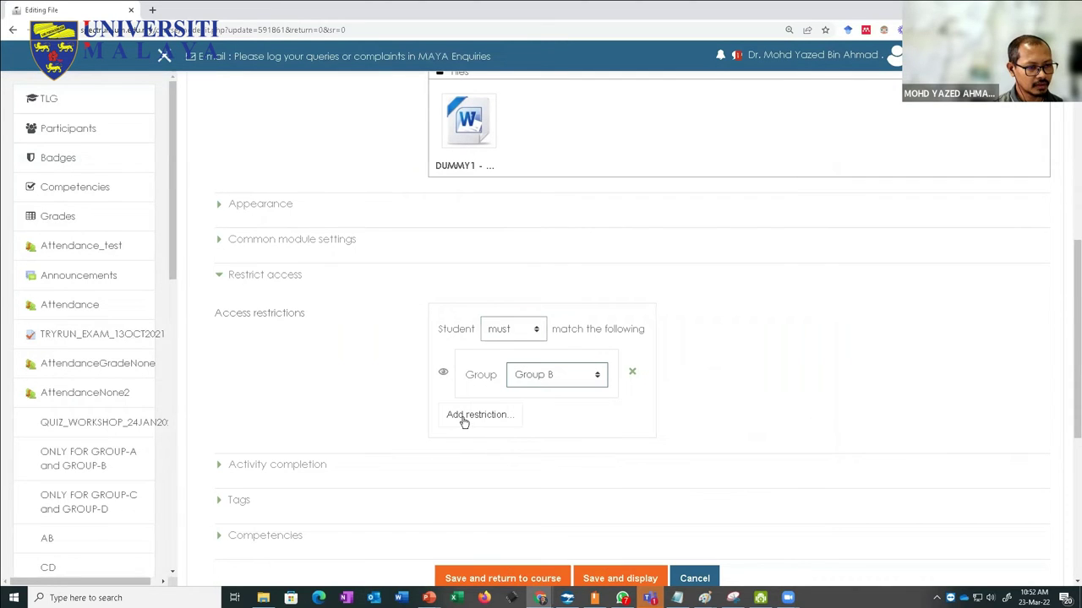
Step: Save the file settings and return to the course page
scroll(488, 278, down, 4)
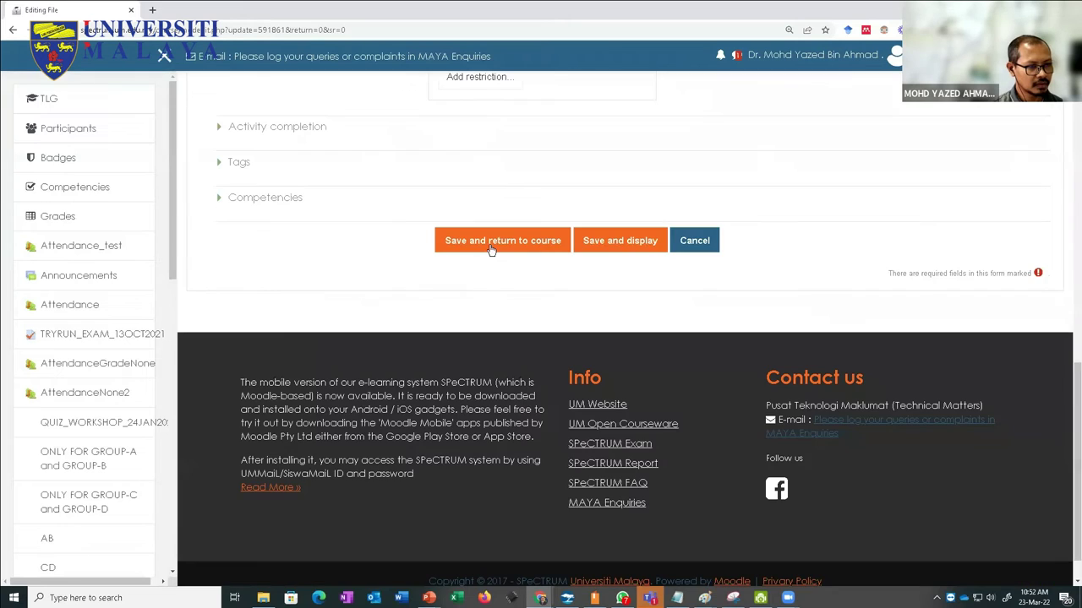
click(489, 242)
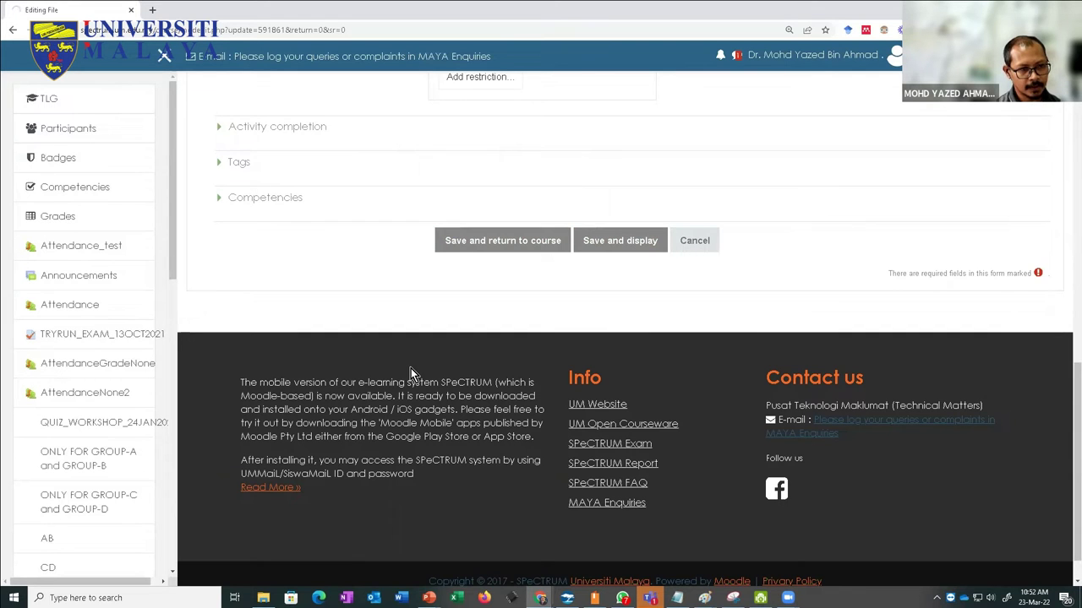
scroll(419, 370, up, 5)
scroll(419, 370, up, 4)
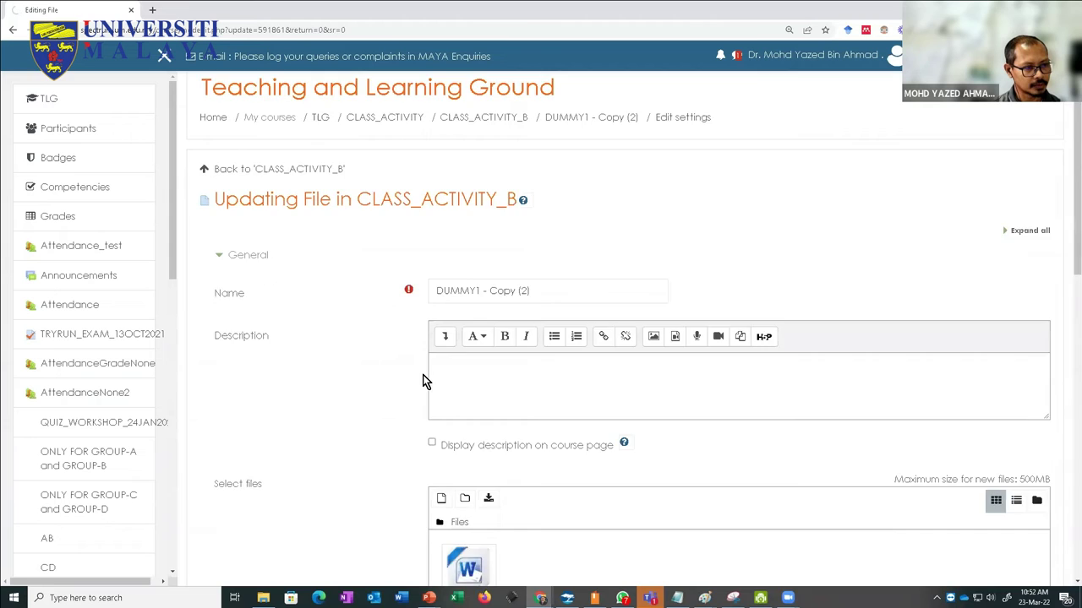
scroll(425, 379, down, 7)
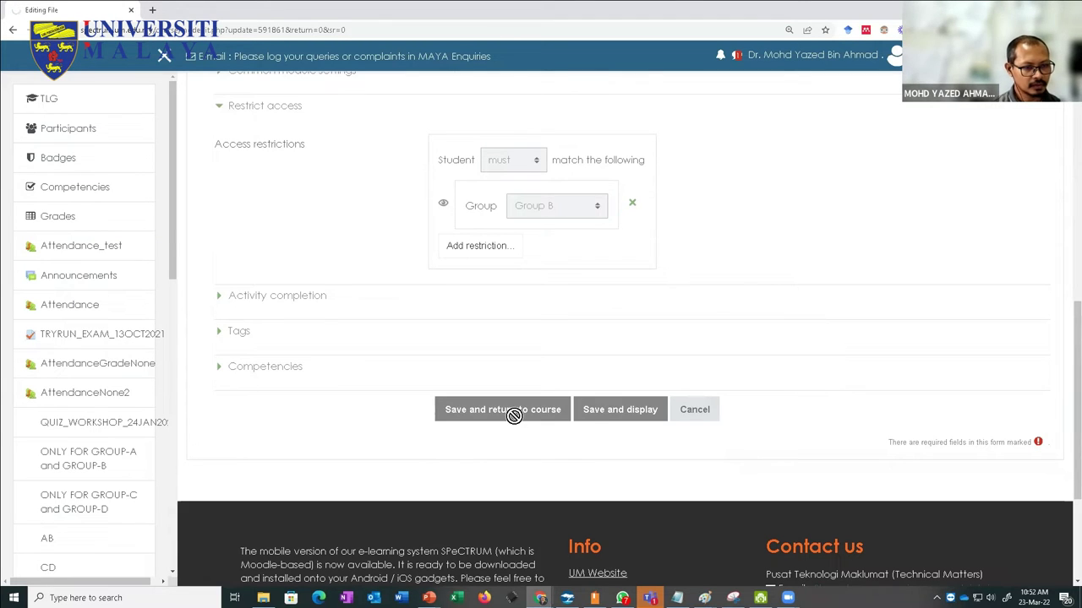
scroll(512, 414, up, 15)
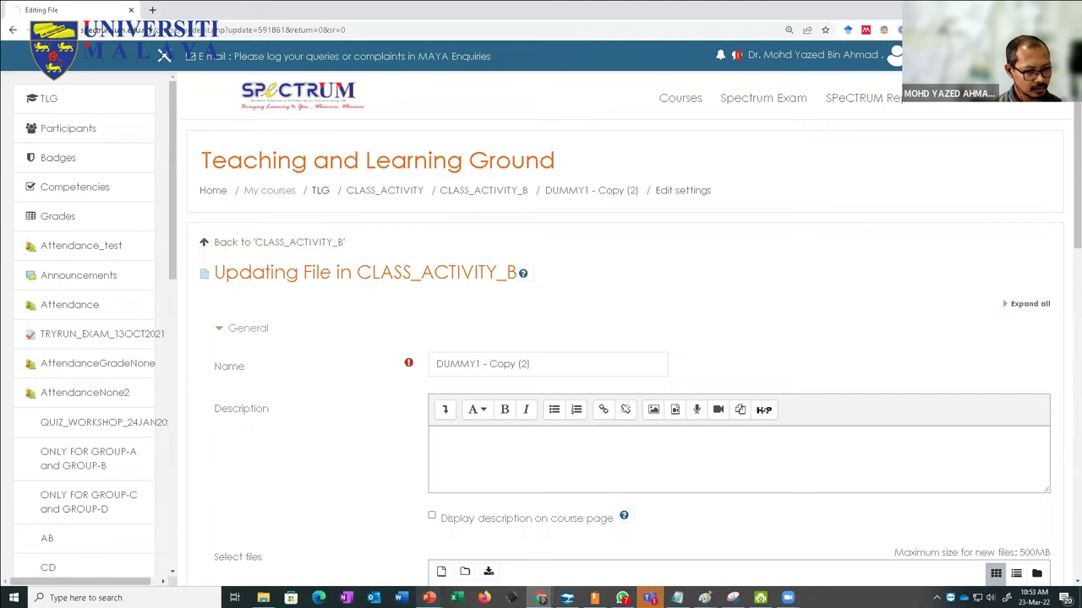
Step: Show the PowerPoint slide show and advance to the 'Creating a group' slide
mouse_move(428, 597)
click(529, 546)
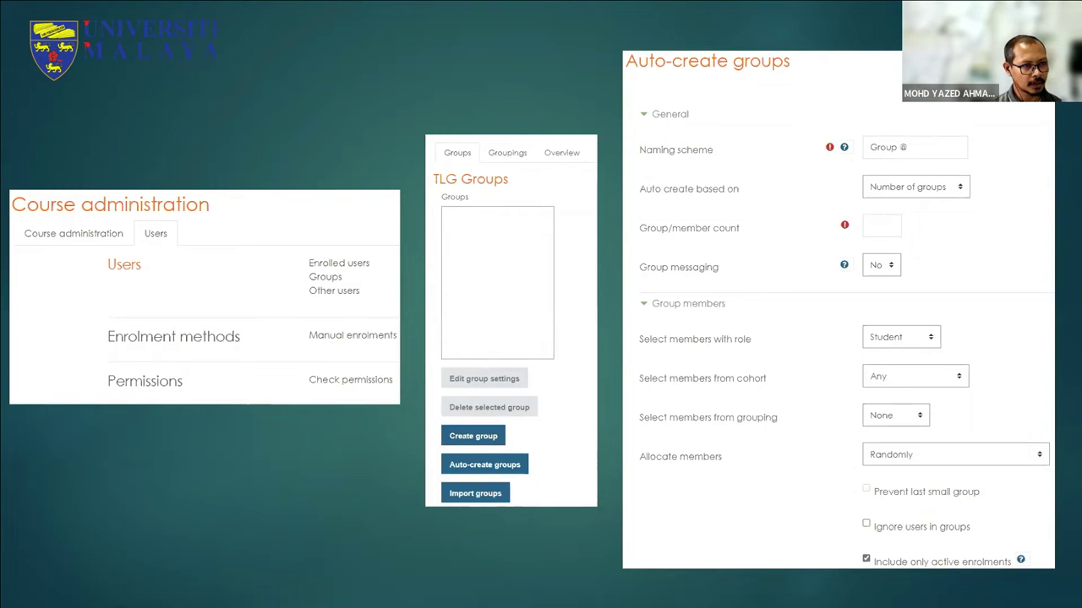
key(Right)
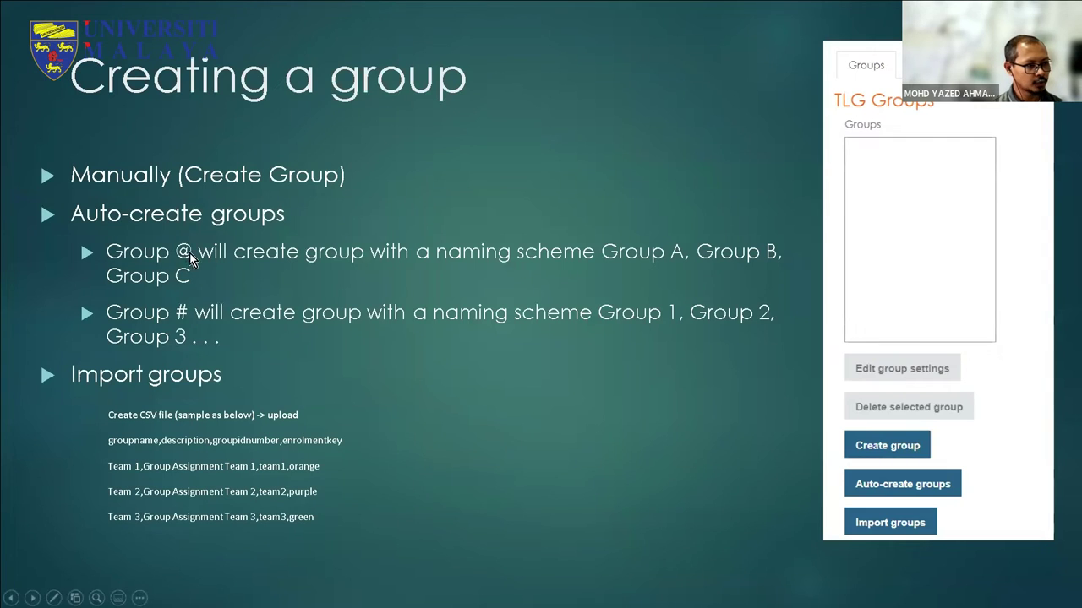
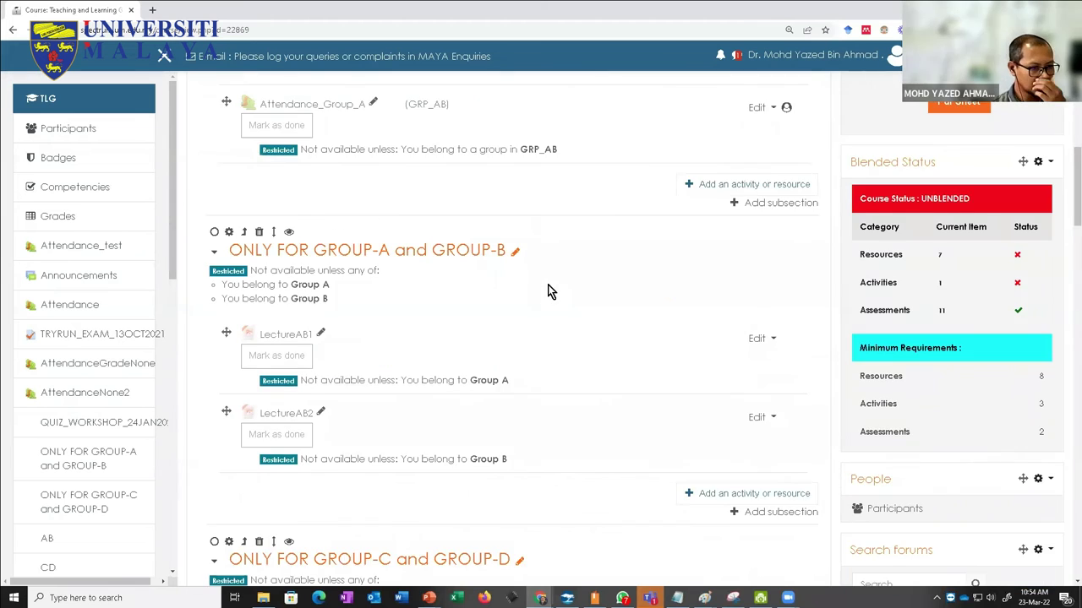
Step: Add a Group restriction for KUMPULAN_ B to the CLASS_ACTIVITY_B section and save it
scroll(547, 291, down, 8)
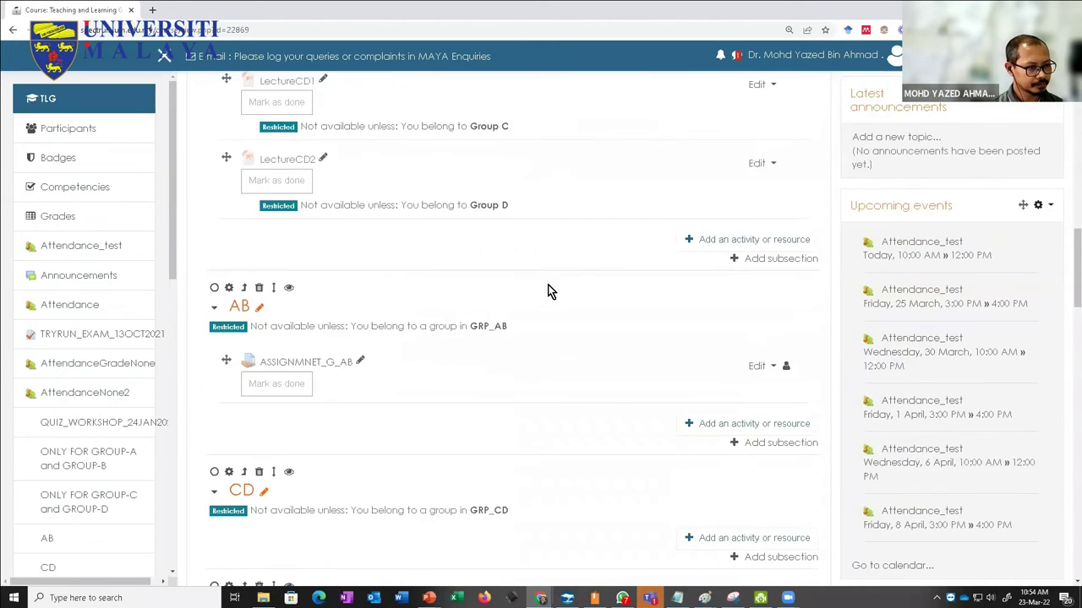
scroll(547, 292, down, 8)
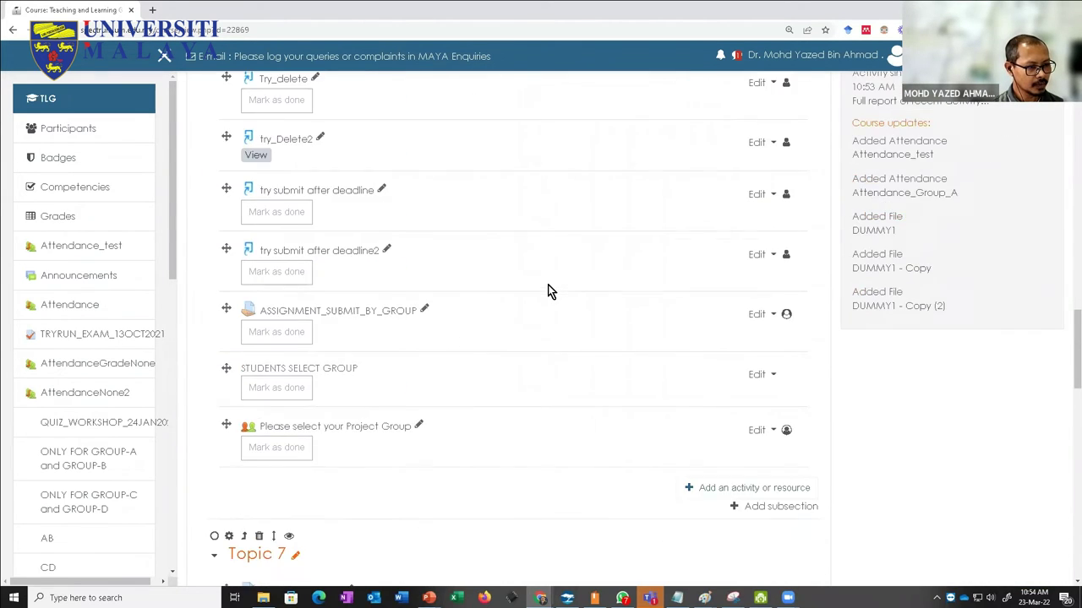
scroll(548, 291, down, 6)
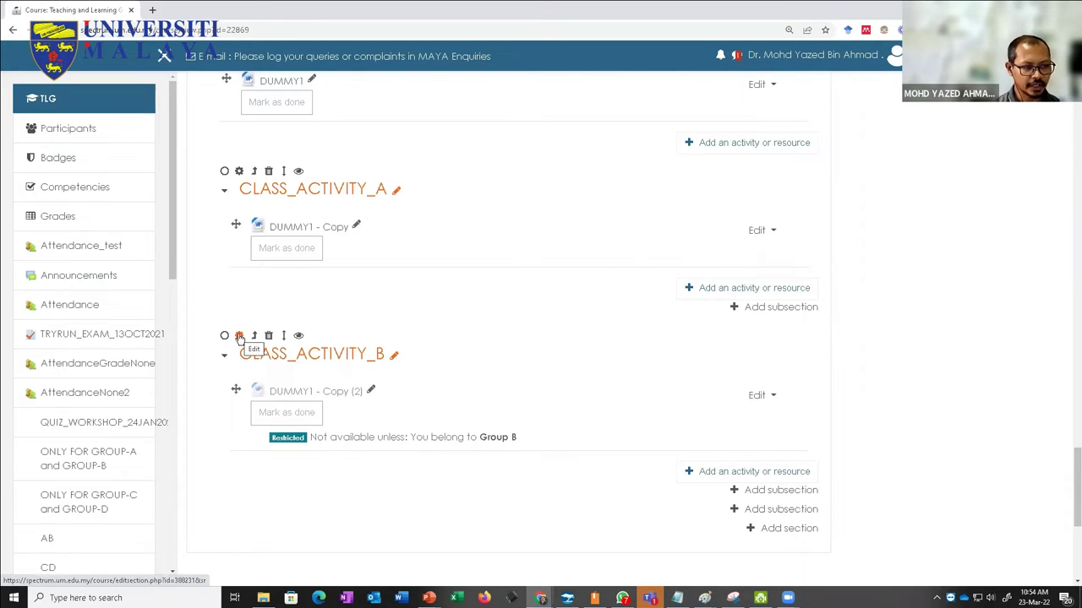
click(239, 336)
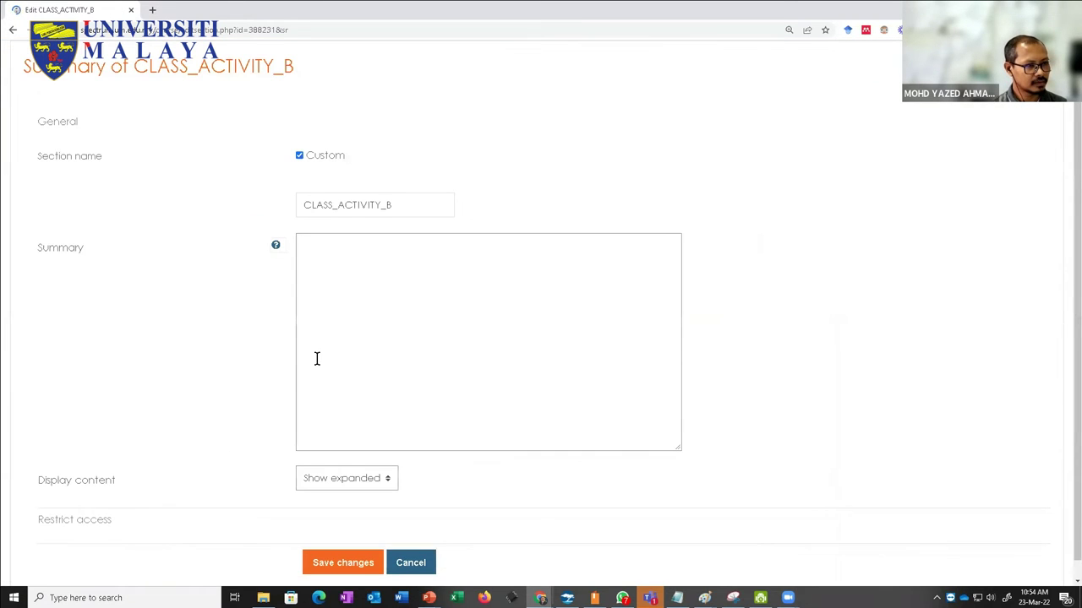
click(59, 507)
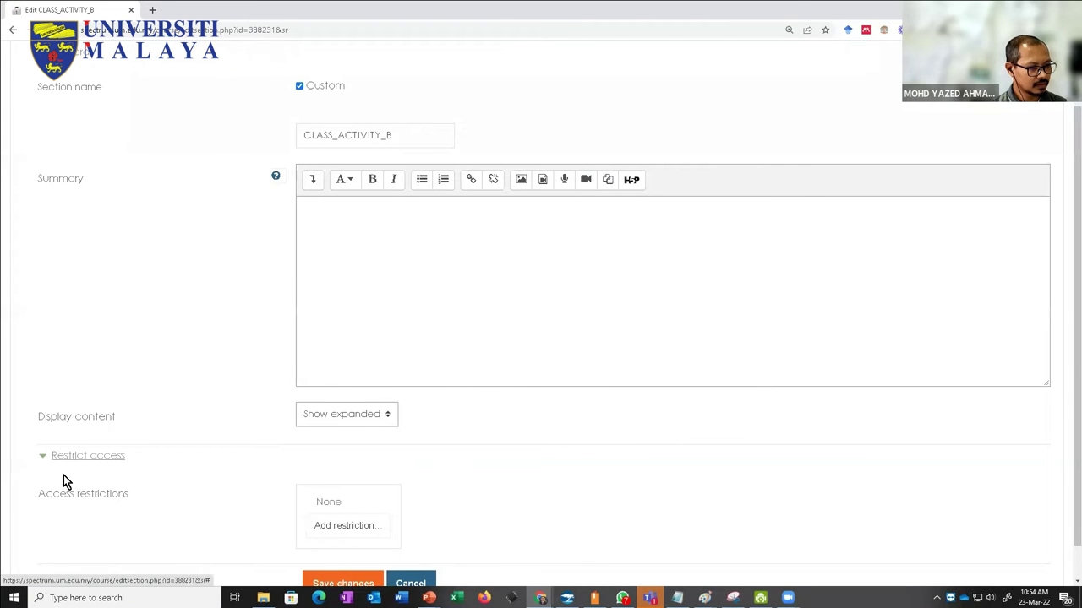
scroll(169, 478, down, 1)
click(330, 488)
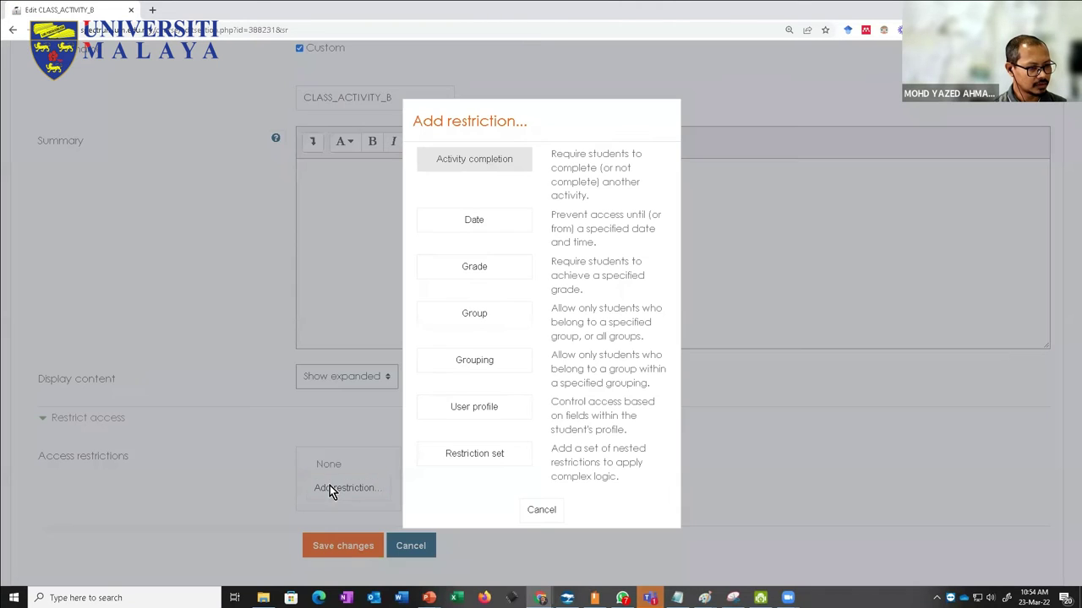
click(461, 314)
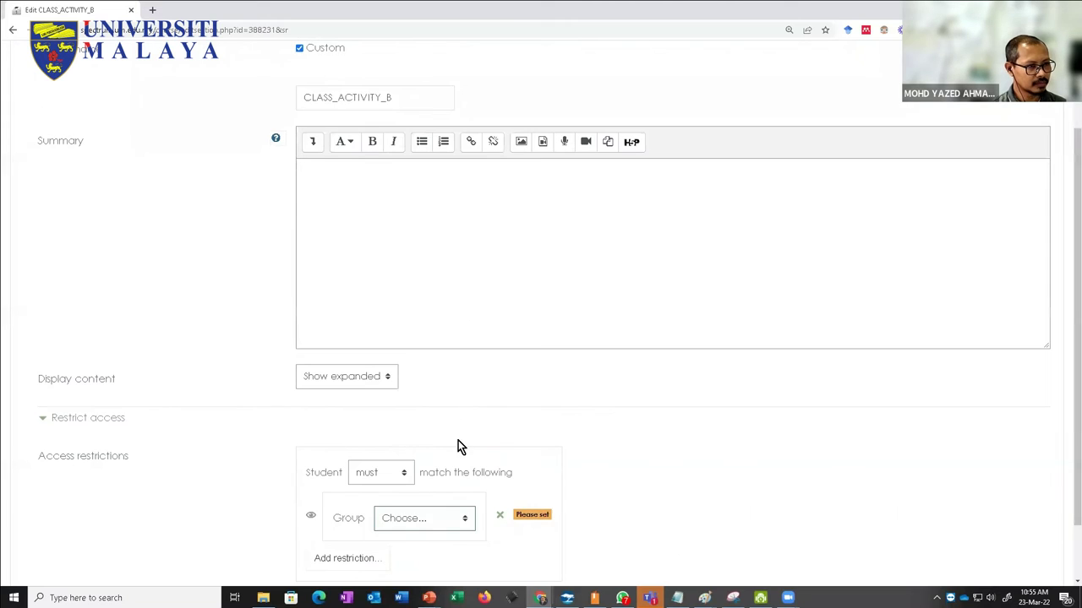
scroll(458, 440, down, 2)
click(419, 450)
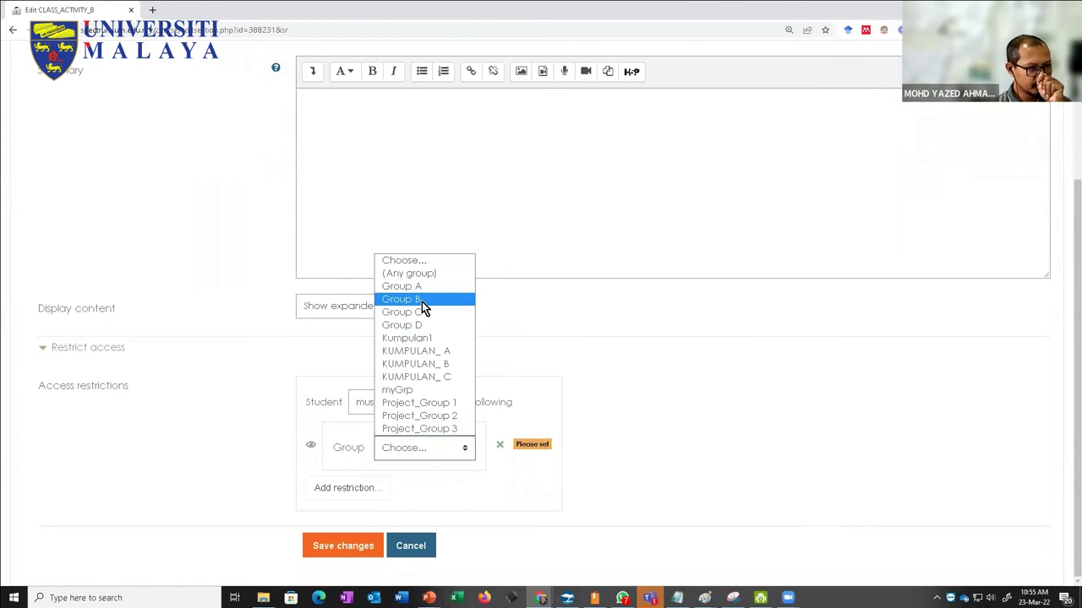
click(425, 366)
click(340, 551)
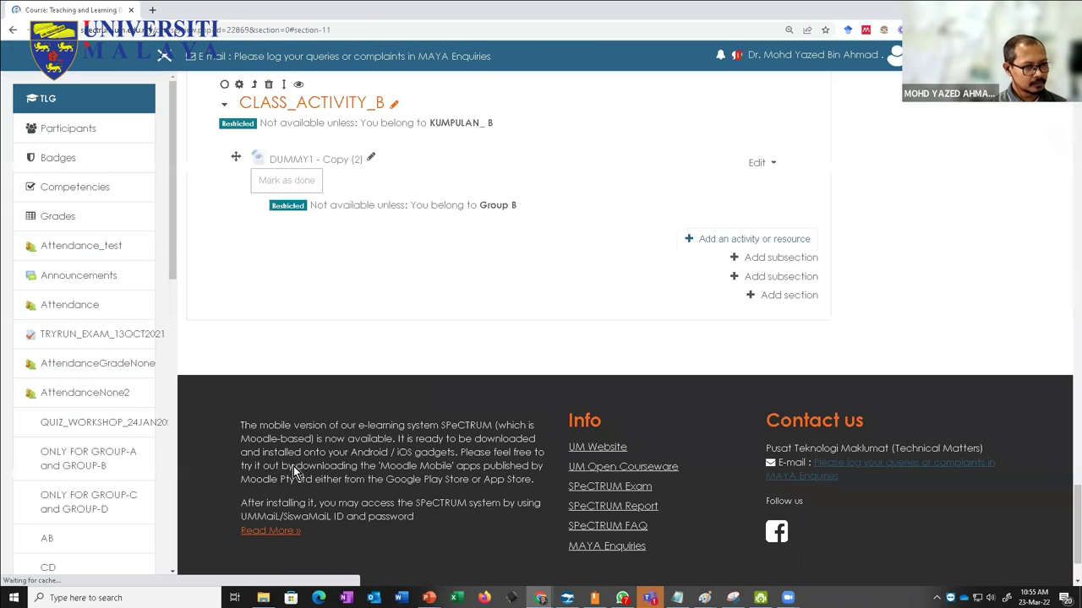
Step: Check the actions menu of DUMMY1 - Copy (2), then close it without changes
scroll(292, 434, up, 4)
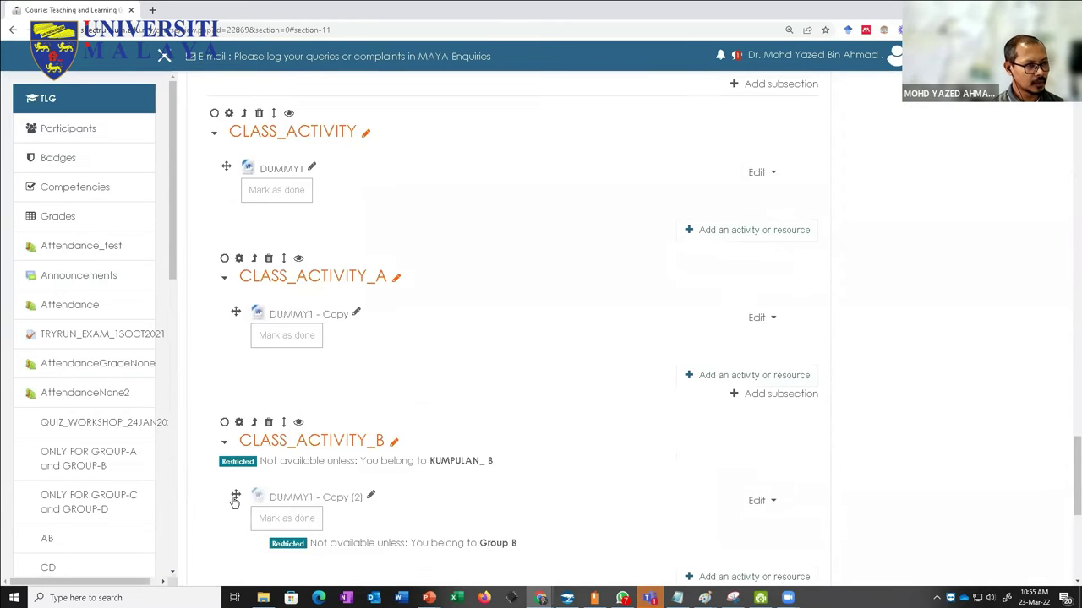
scroll(248, 425, up, 1)
scroll(330, 487, down, 2)
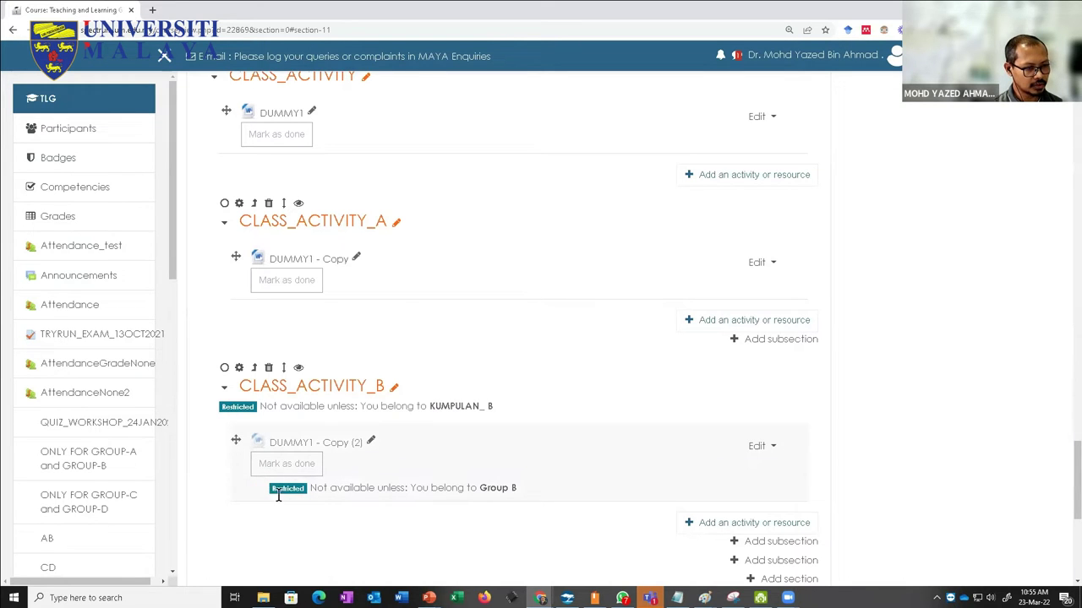
click(763, 447)
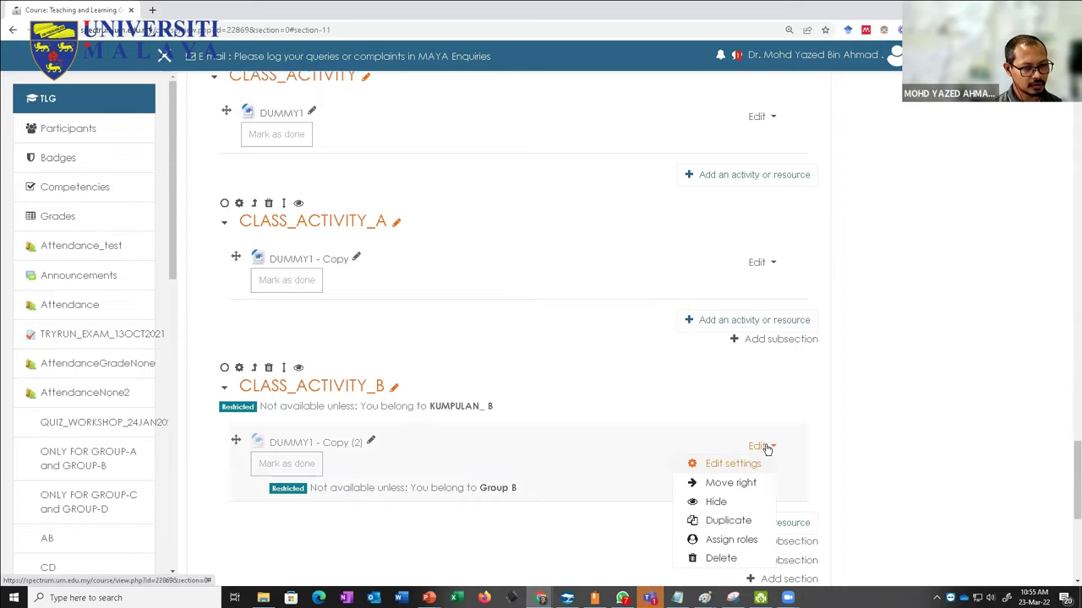
click(368, 539)
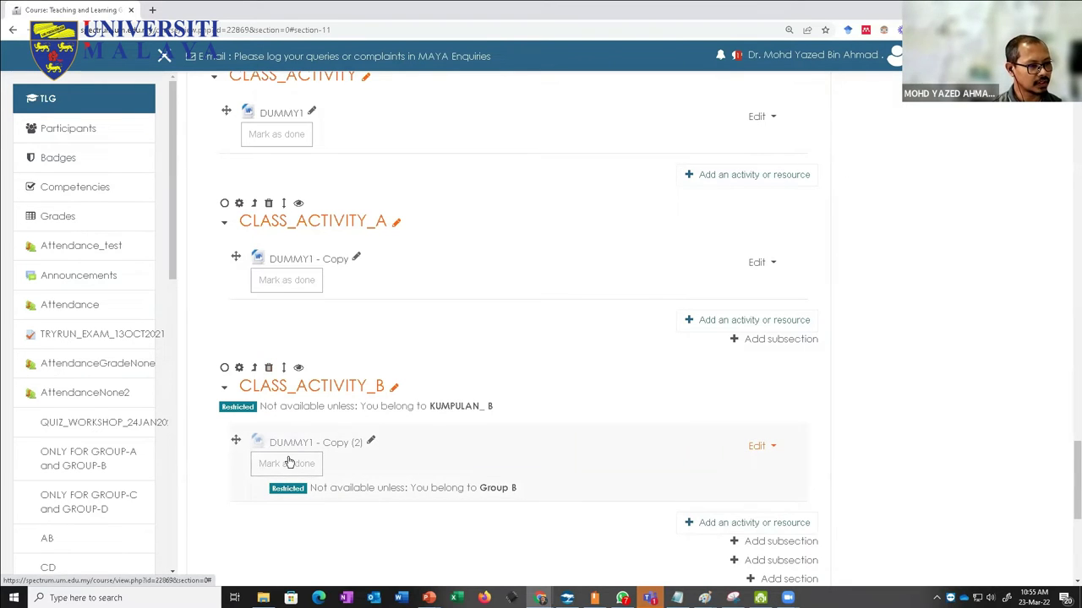
Step: Add a Group restriction for Group A to the CLASS_ACTIVITY_A section and save it
click(240, 205)
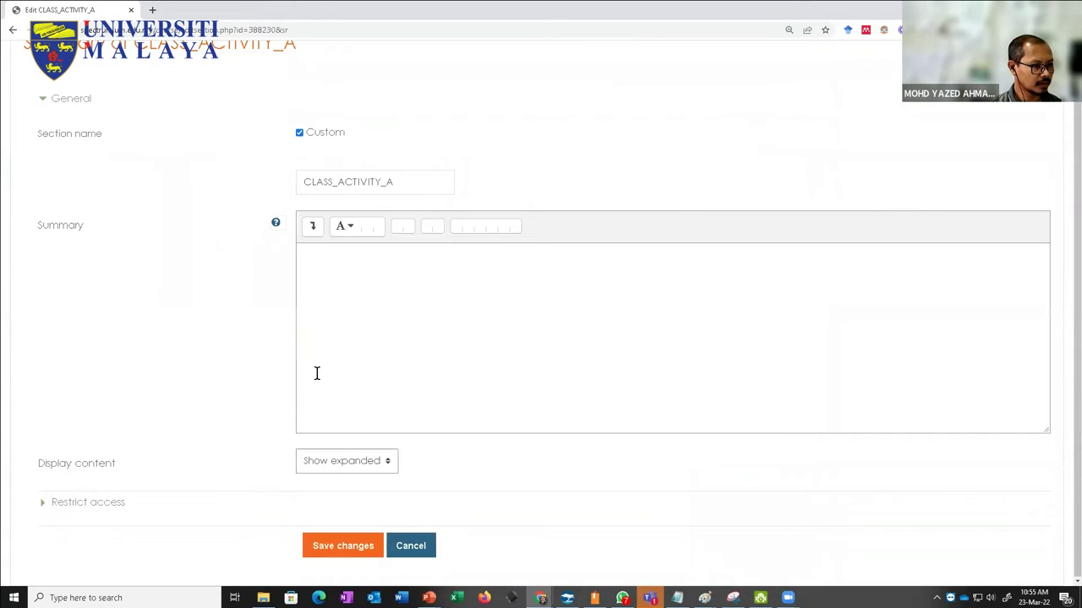
click(53, 502)
scroll(310, 445, down, 1)
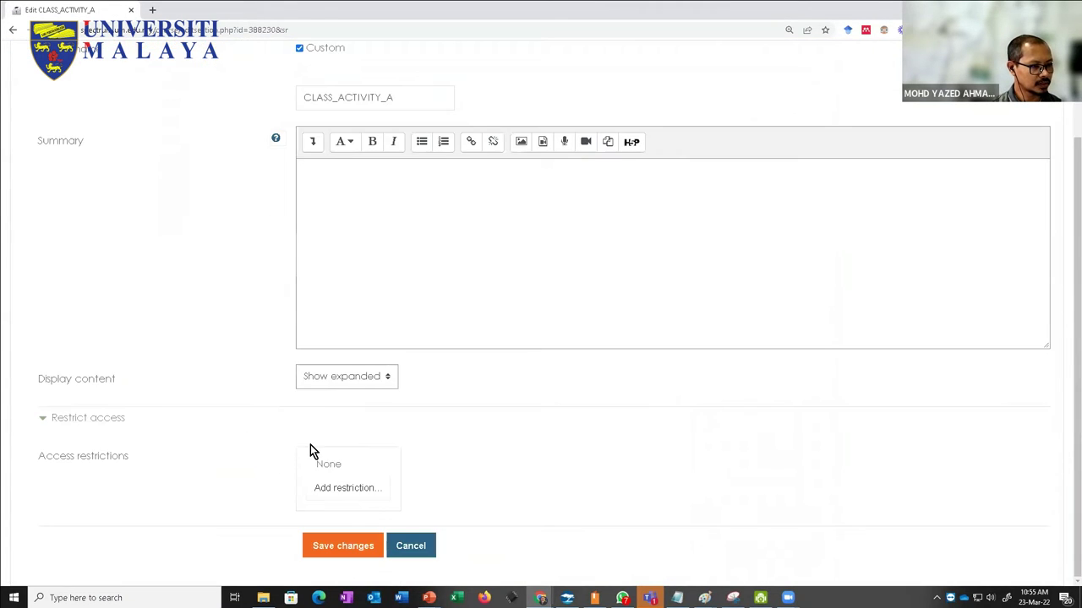
click(338, 488)
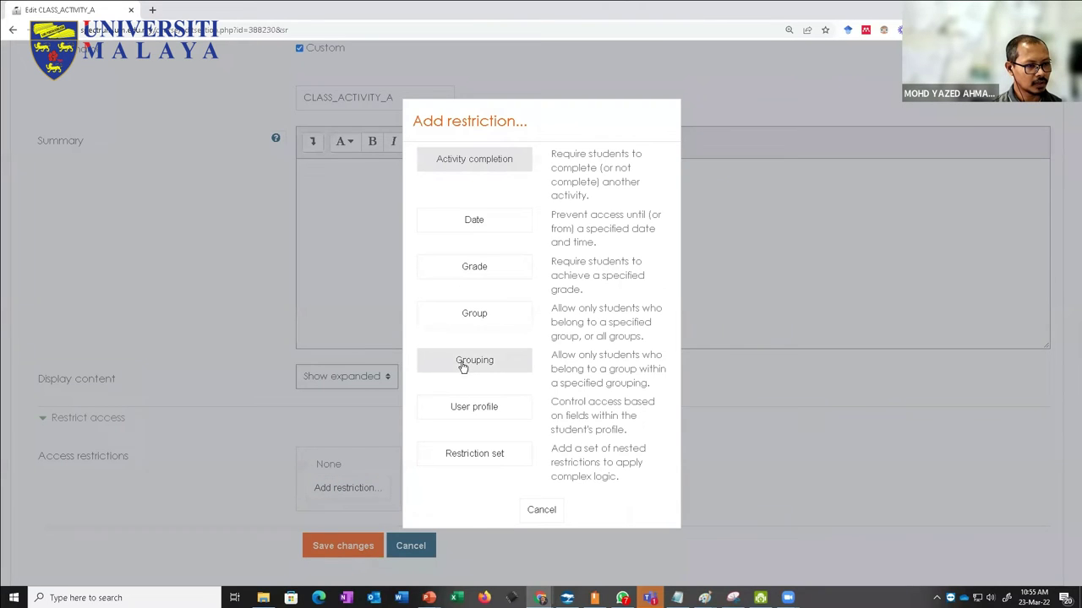
click(465, 311)
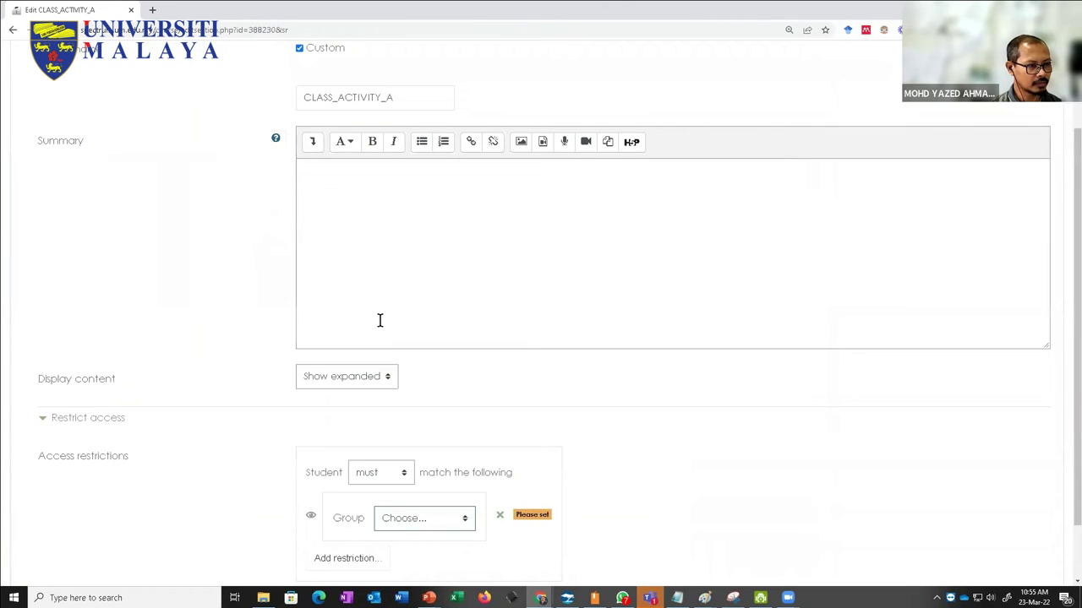
scroll(375, 323, down, 1)
click(391, 451)
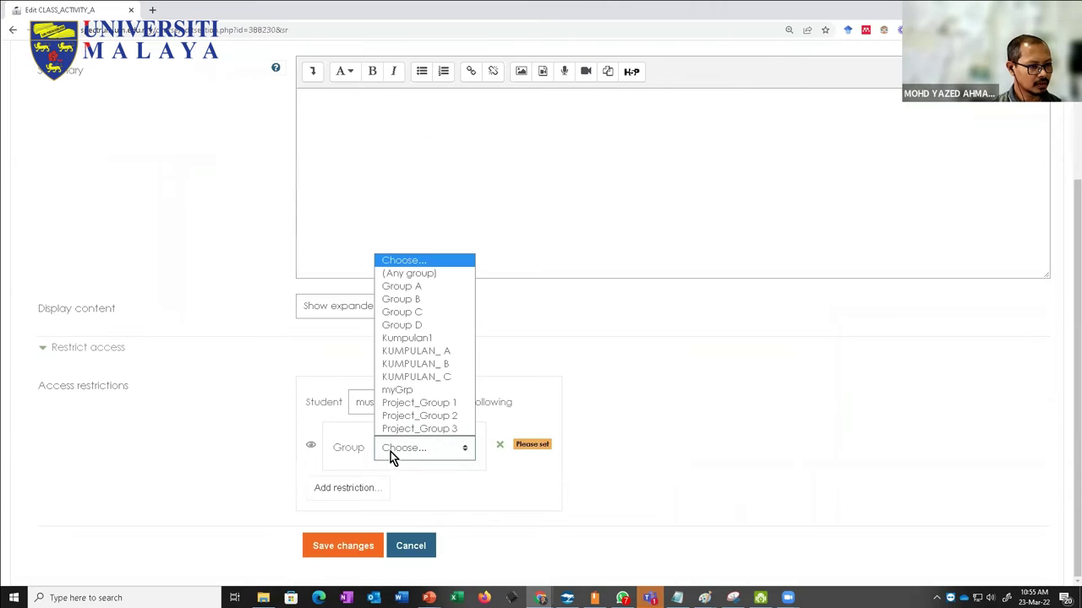
click(404, 288)
click(326, 545)
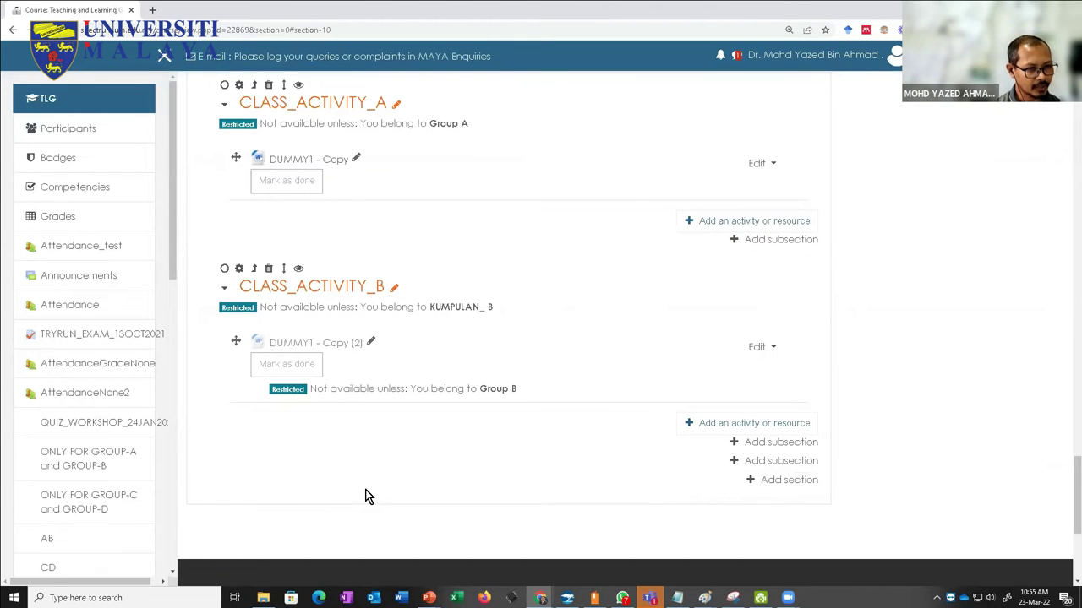
Step: Add a new Topic 12 section at the bottom of the course and scroll to it
scroll(327, 466, up, 1)
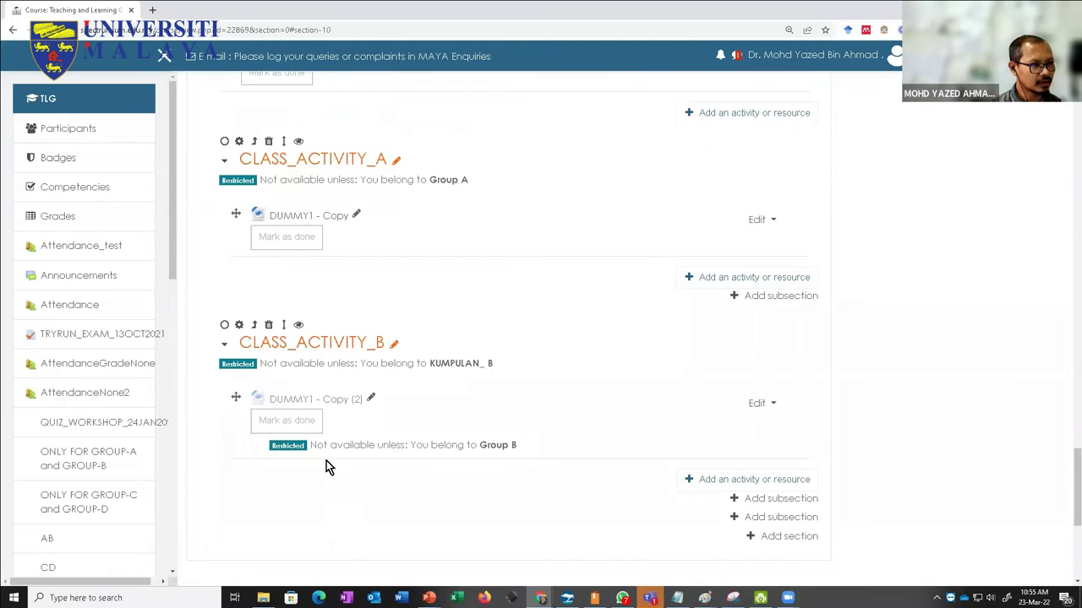
scroll(329, 466, up, 2)
scroll(329, 465, down, 2)
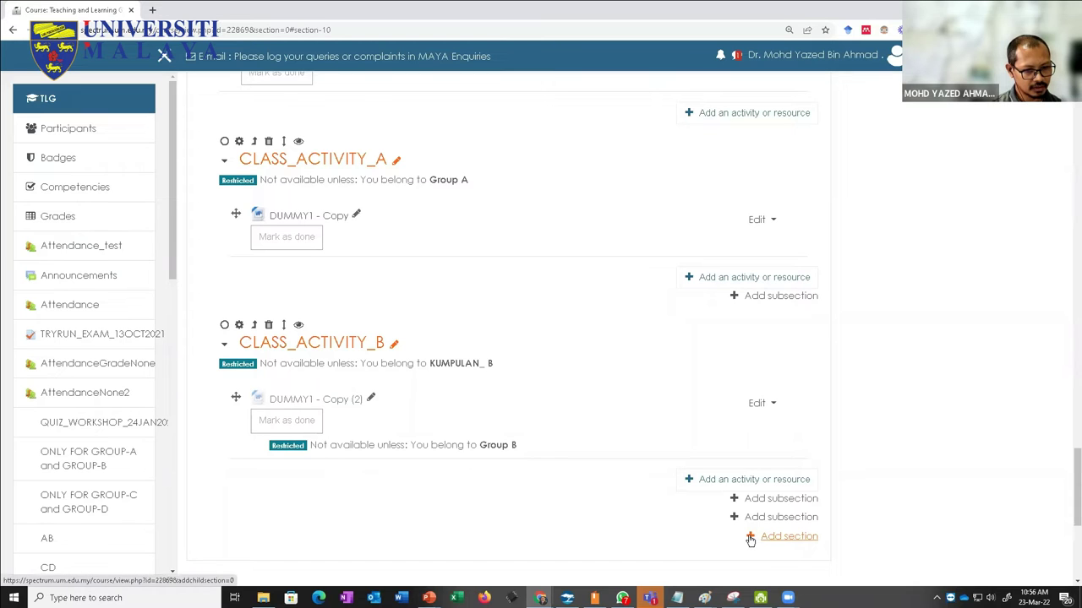
click(749, 538)
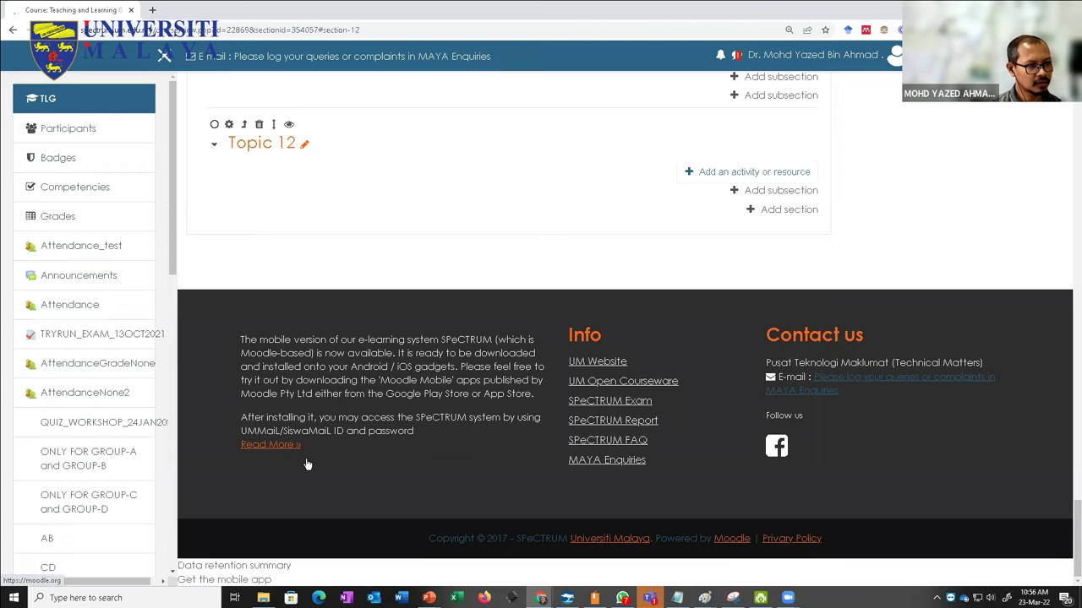
scroll(439, 426, down, 5)
scroll(440, 427, down, 15)
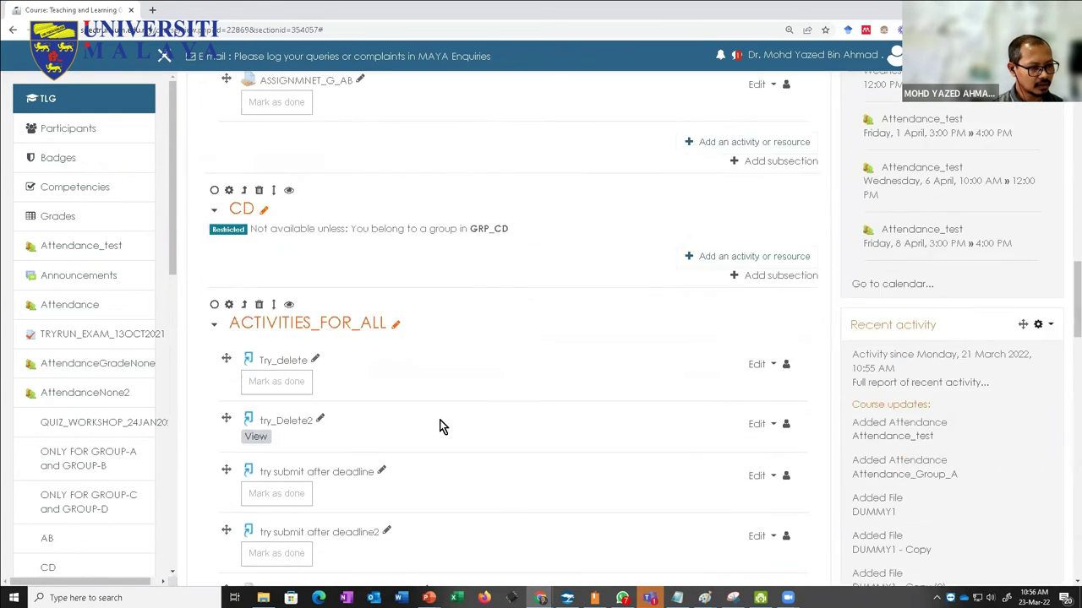
scroll(435, 439, down, 10)
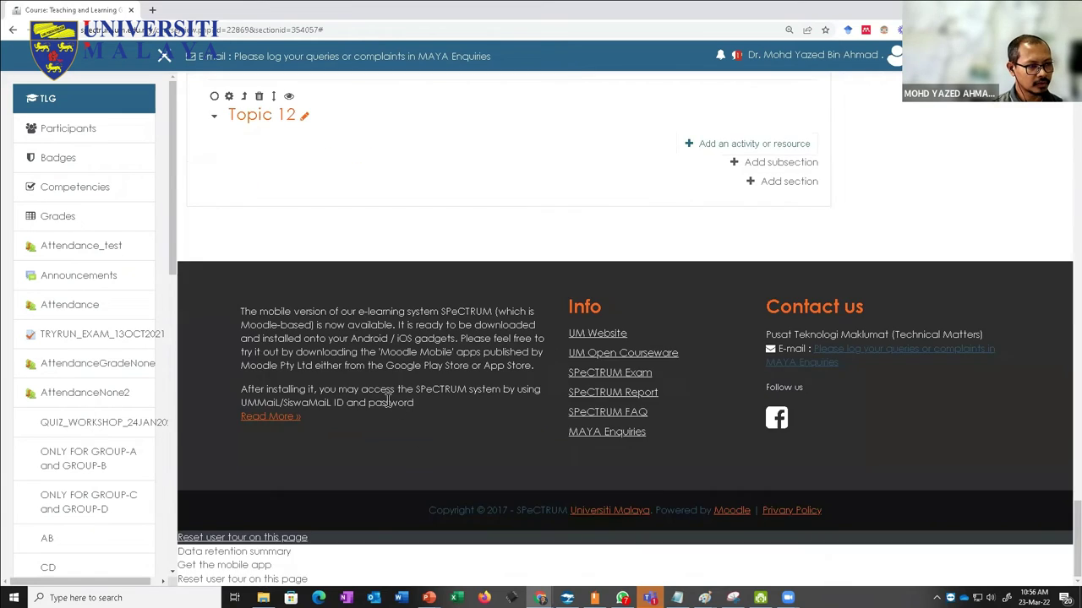
scroll(425, 449, up, 2)
Step: Rename Topic 12 to 'FOR KUMPULAN_A & KUMPULAN_B', correcting the underscores before saving
click(306, 288)
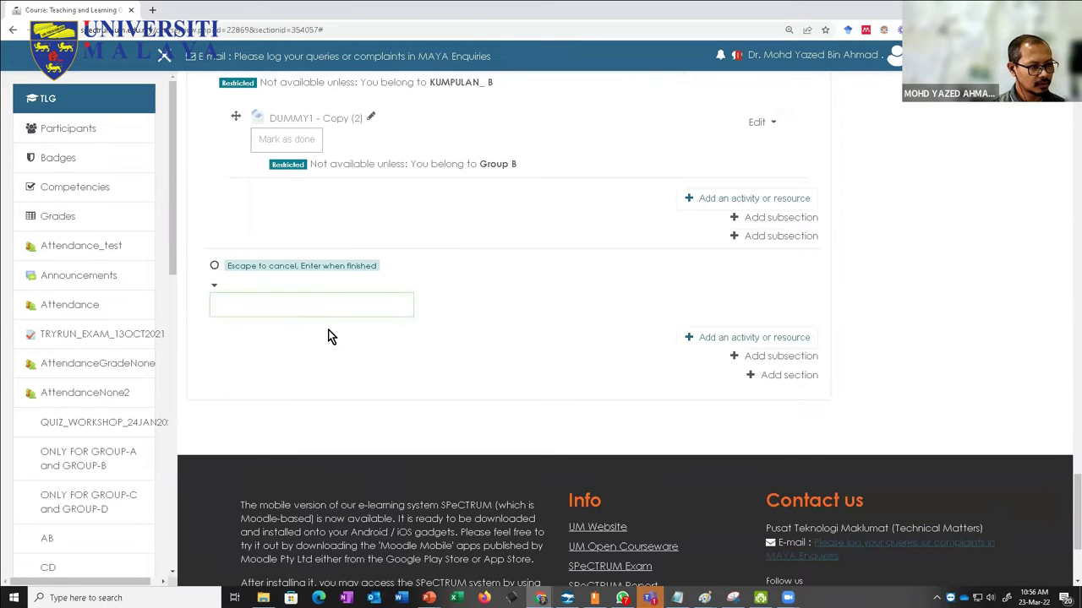
text(FOR )
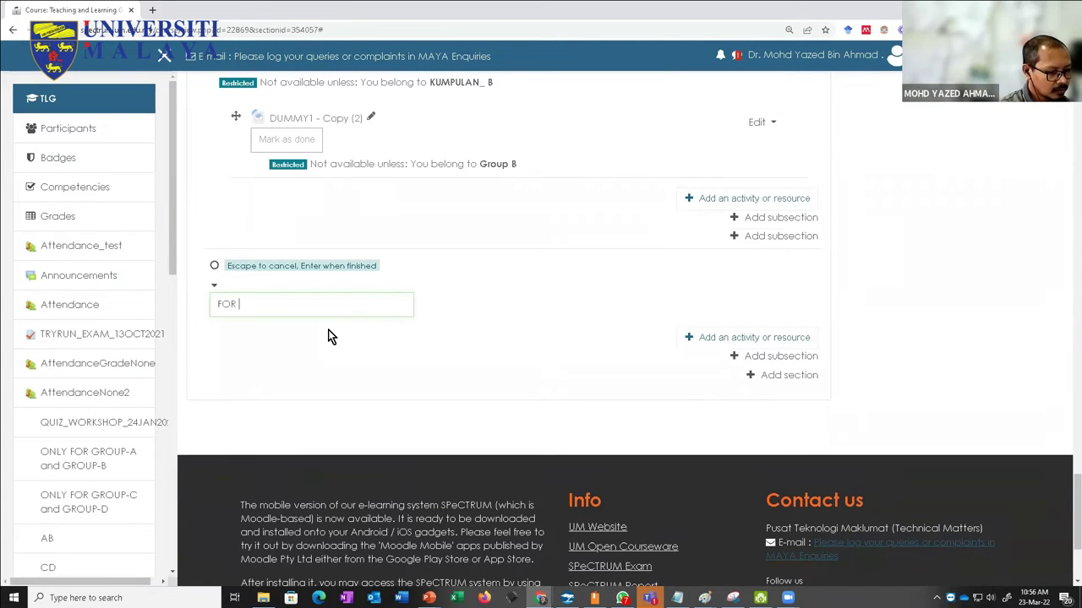
text(KUMPULANA)
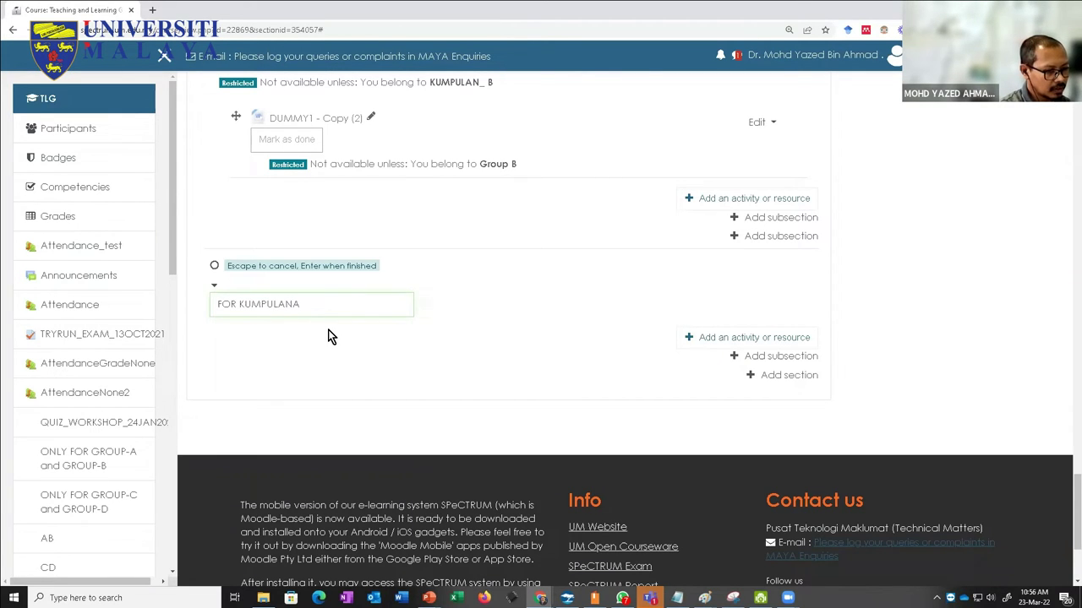
text( & KUMPULAN)
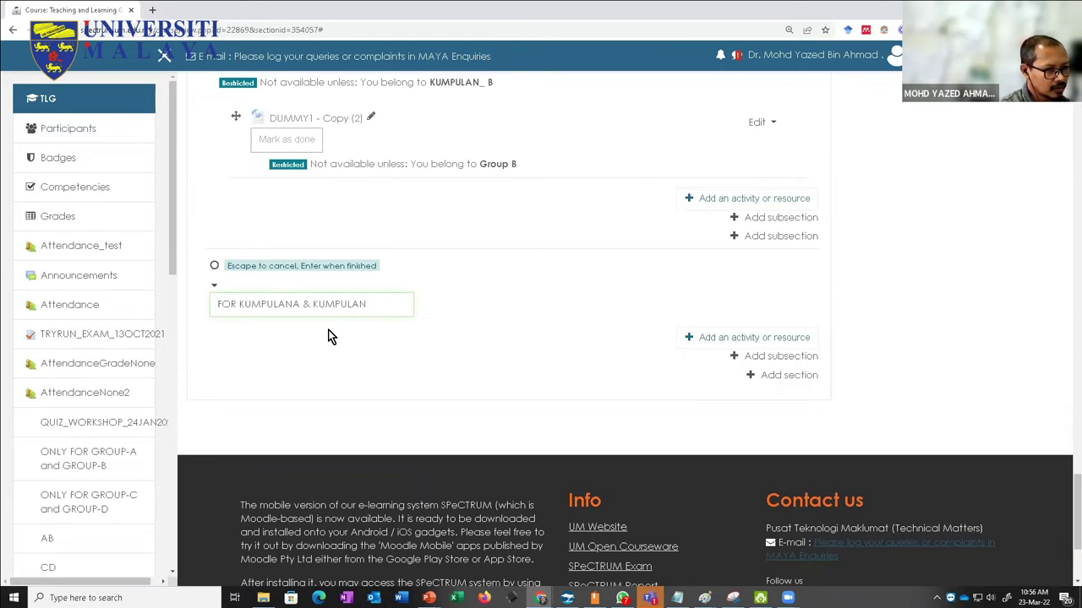
text( B)
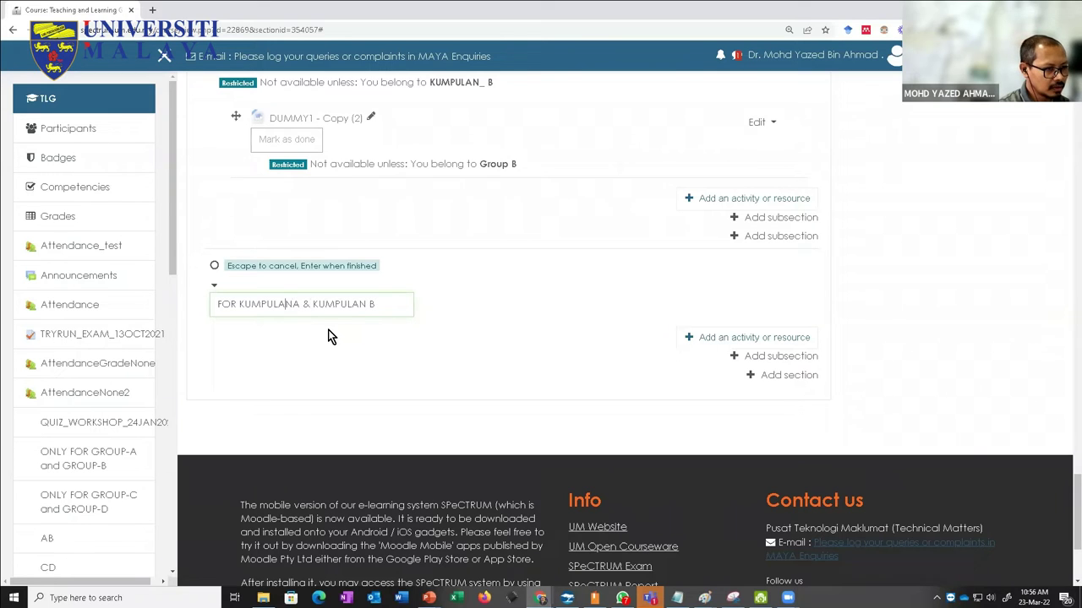
text(_)
key(Right)
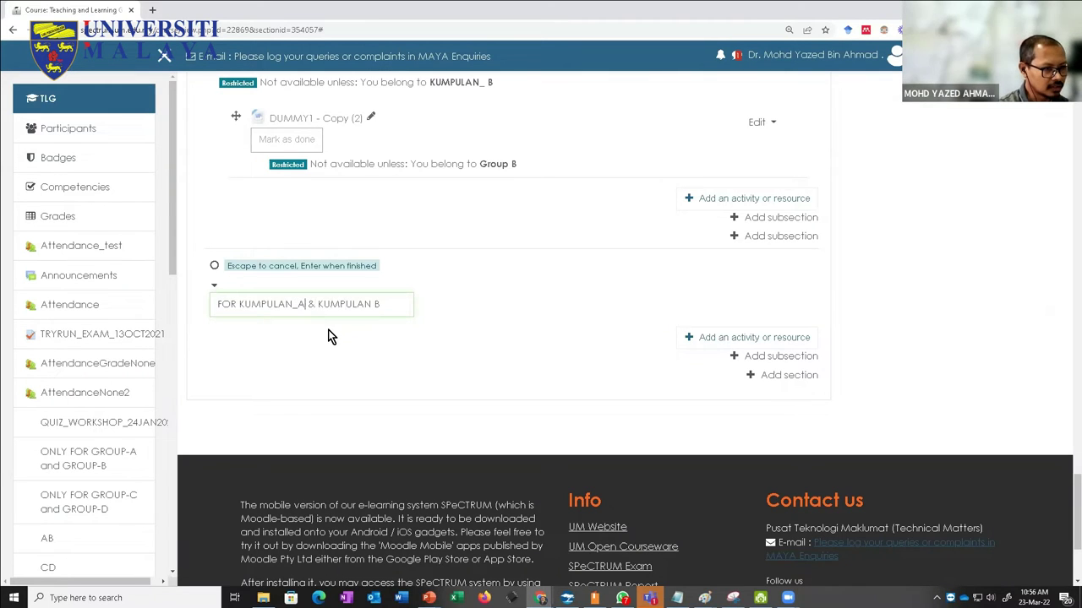
key(BackSpace)
text(_)
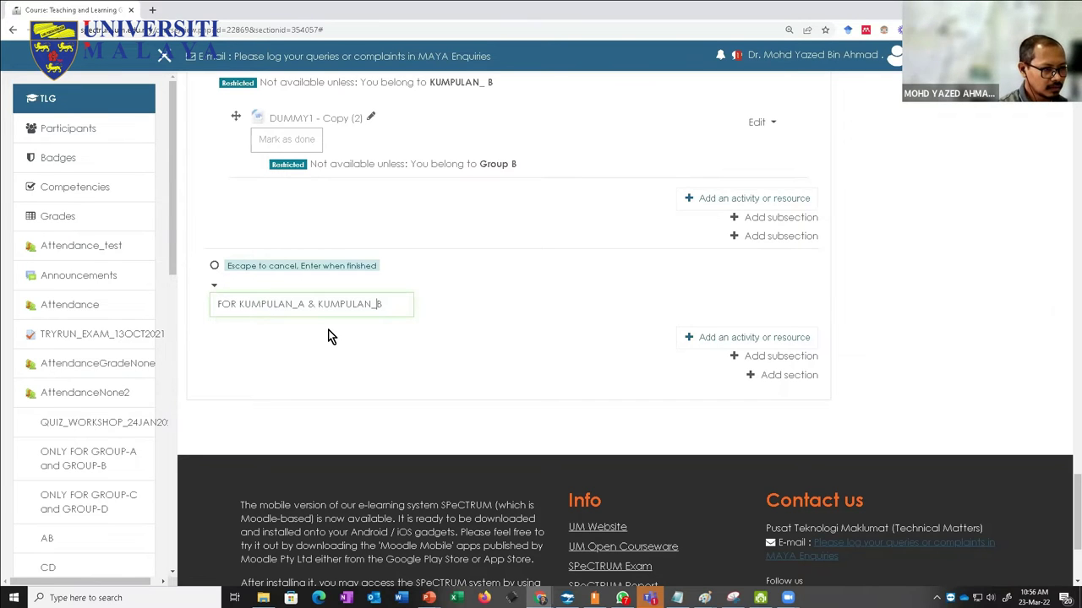
key(Return)
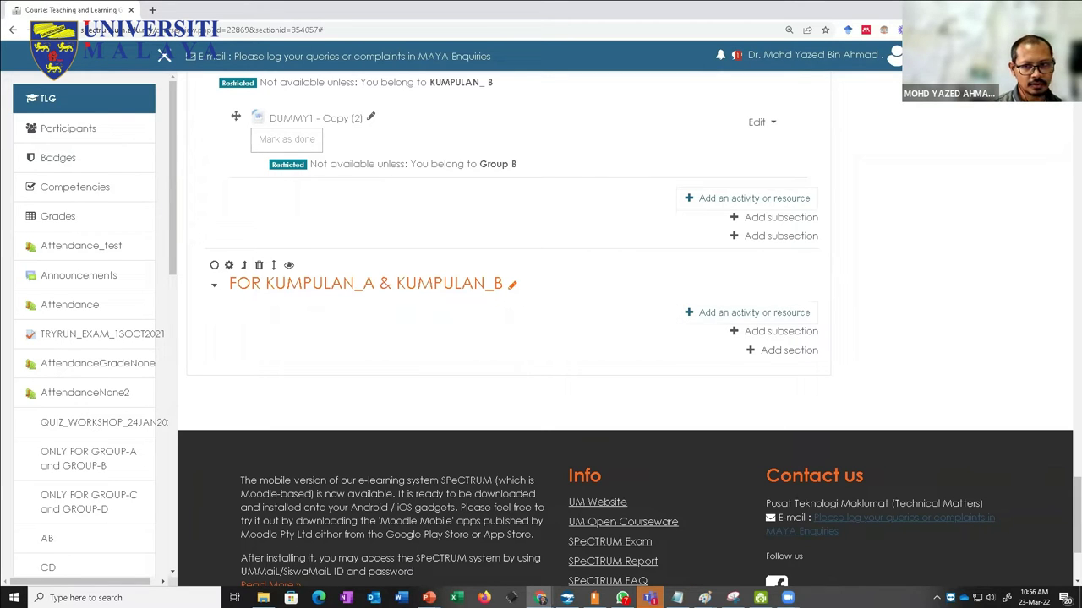
Step: Drag the Word file DUMMY1 - Copy (3) into the new section, then open its settings
drag(654, 347, 486, 331)
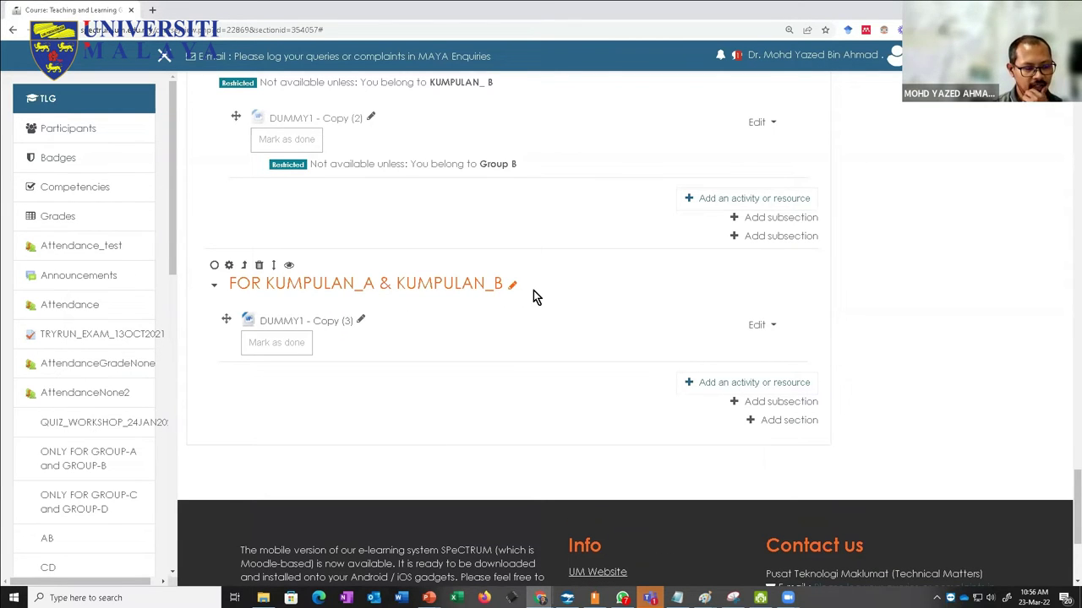
click(228, 265)
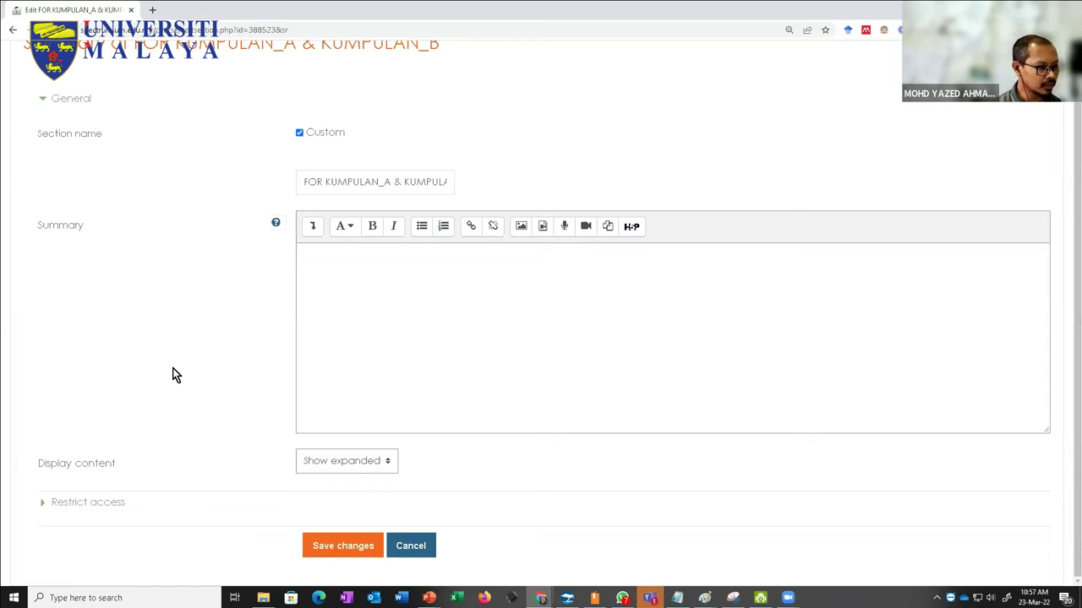
Step: Add a first Group restriction limiting the section to KUMPULAN_ A
click(77, 501)
scroll(223, 476, down, 1)
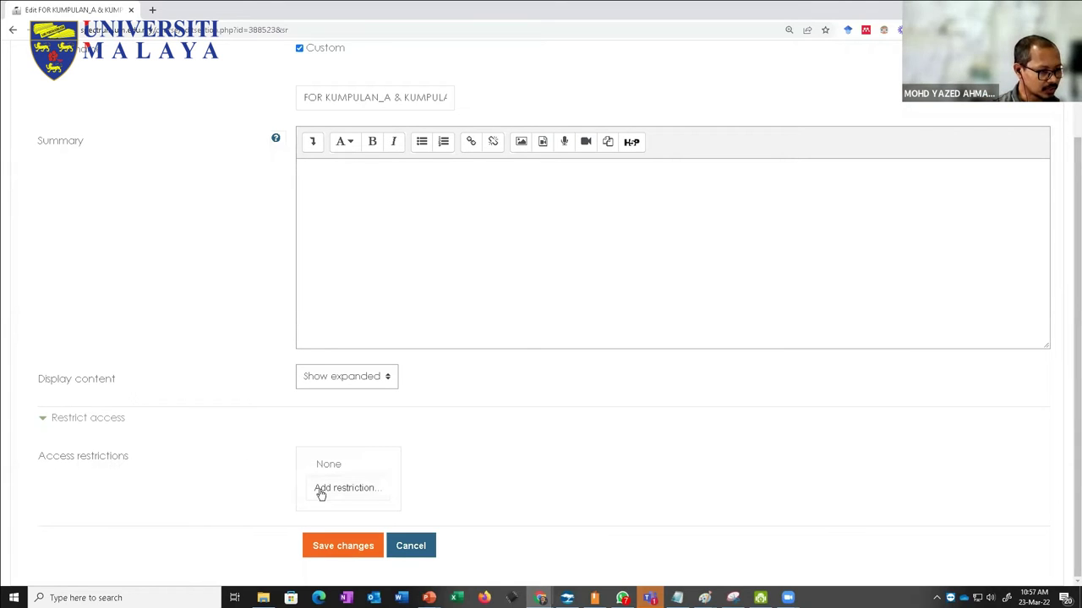
click(328, 489)
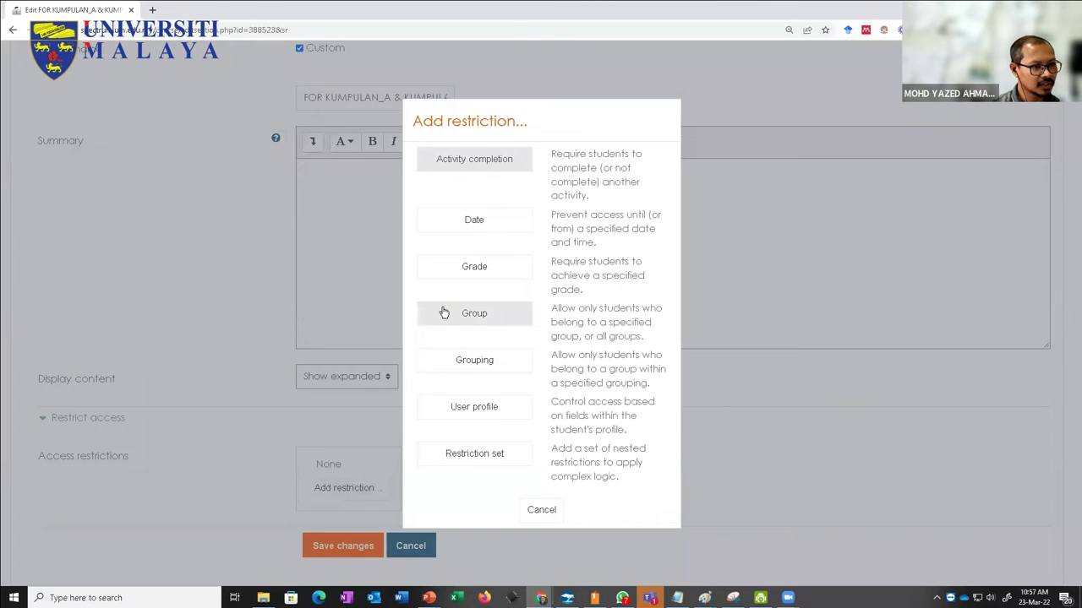
click(468, 316)
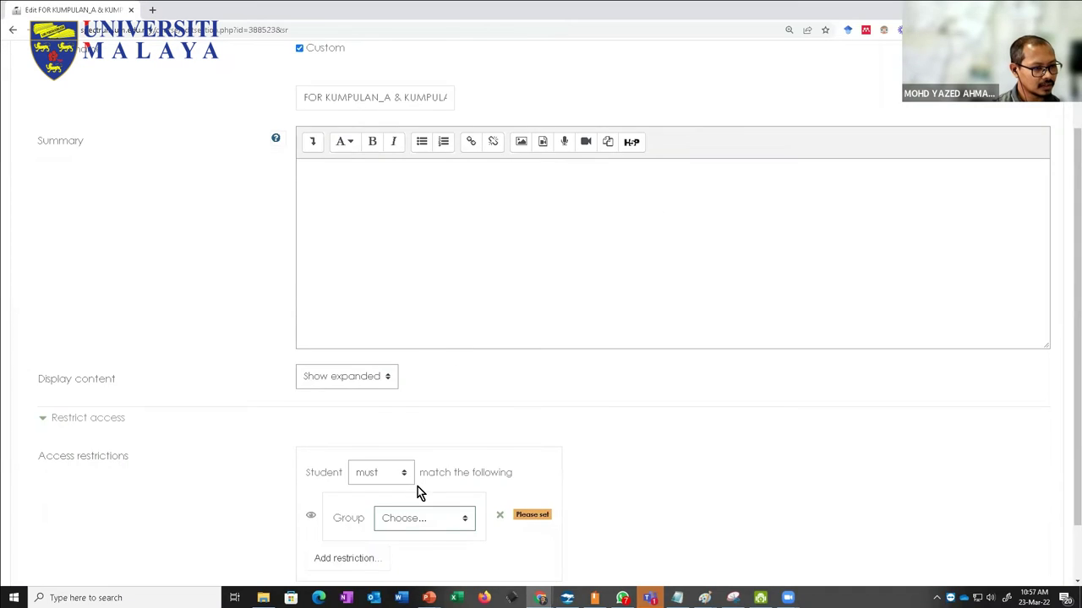
scroll(415, 490, down, 1)
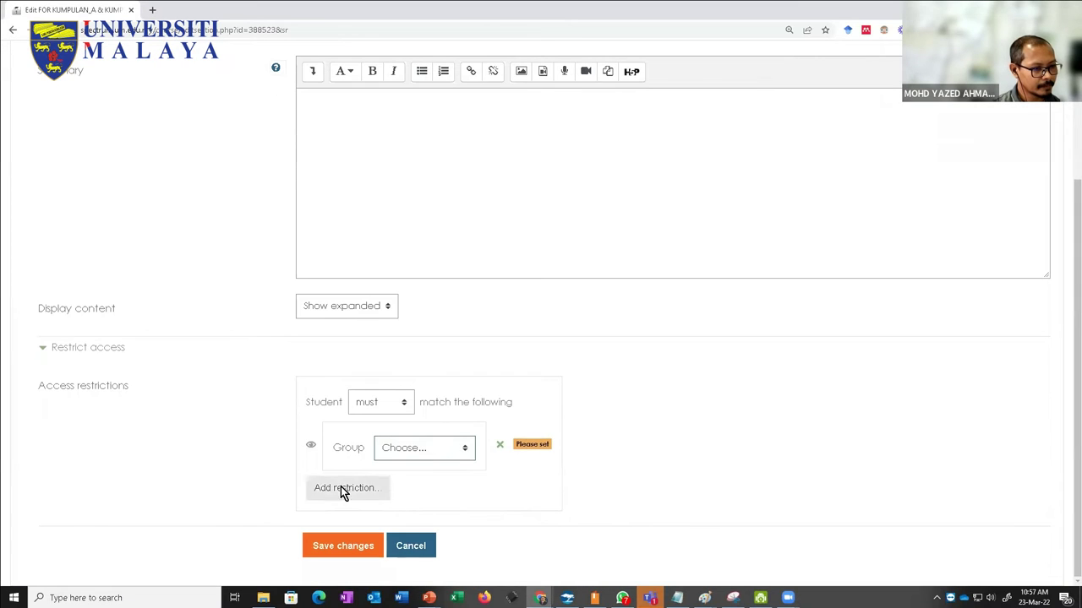
click(435, 447)
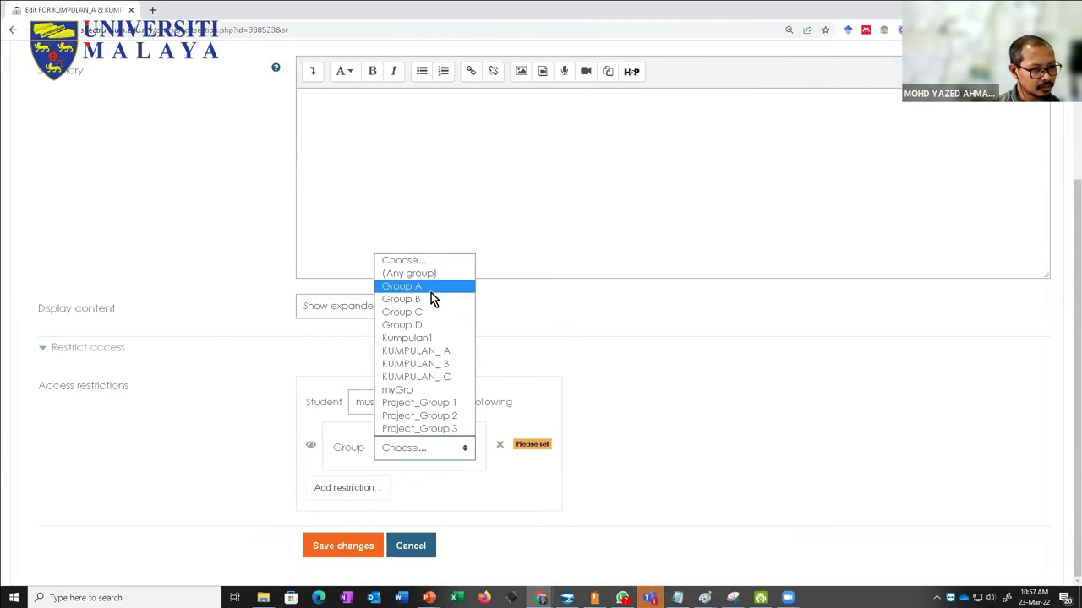
click(435, 351)
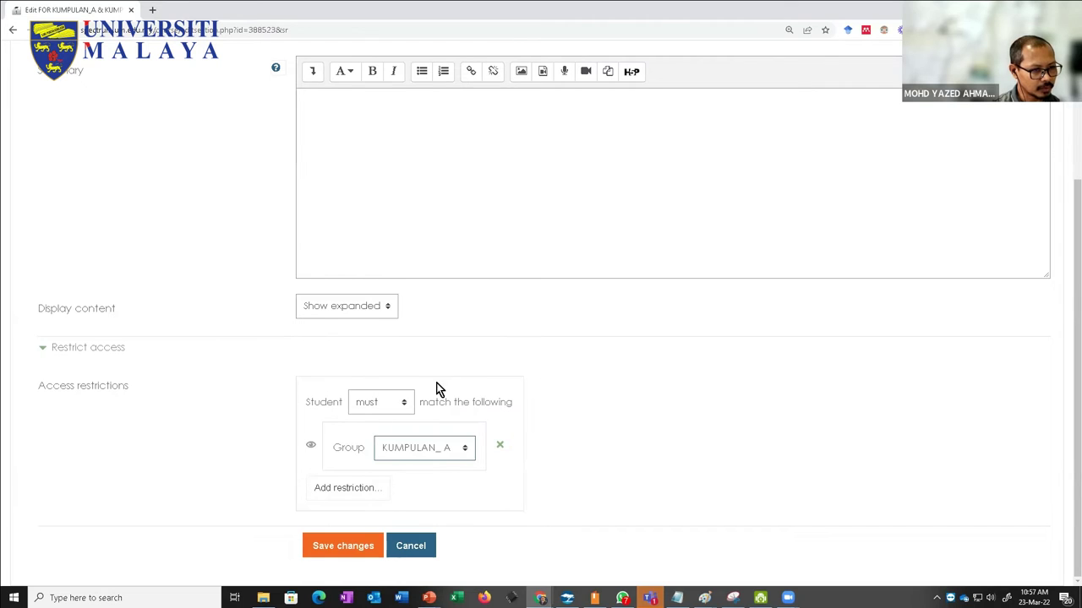
Step: Add a second Group restriction for KUMPULAN_ B, set matching to 'any', and save
click(343, 490)
click(474, 315)
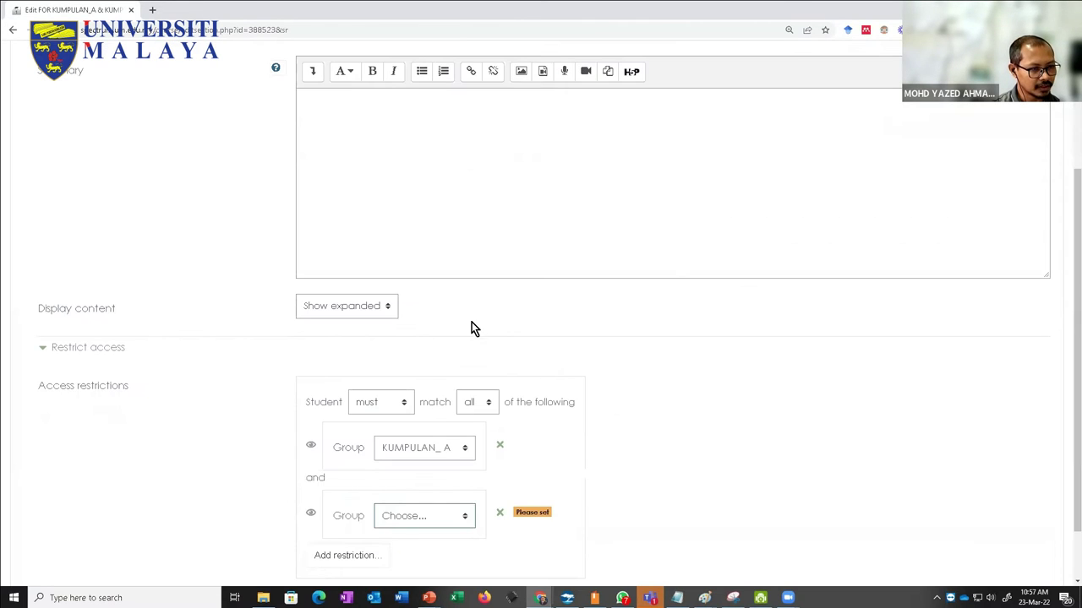
click(417, 515)
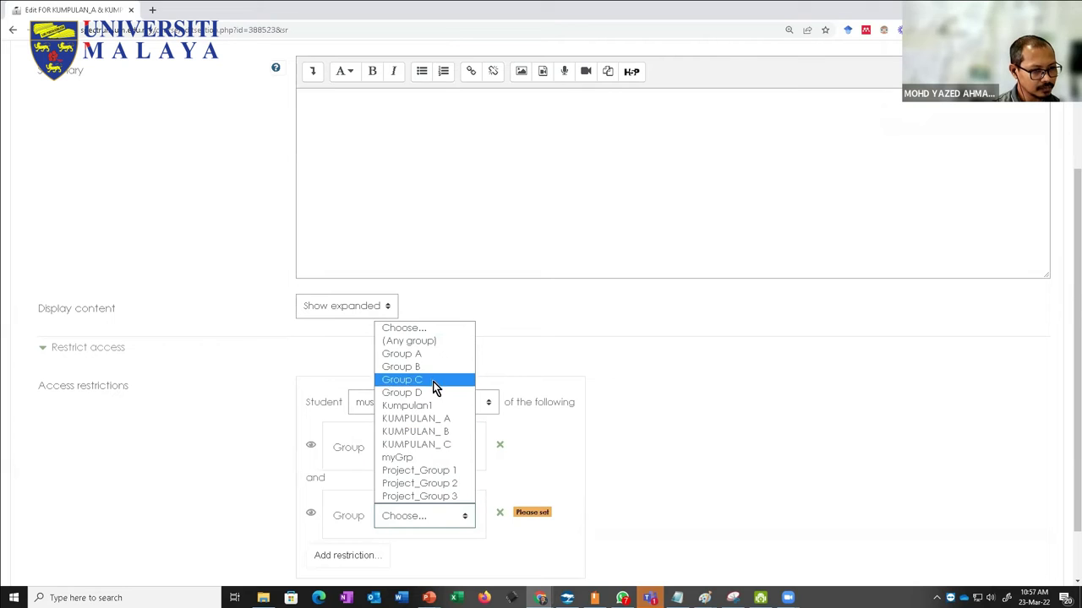
click(435, 431)
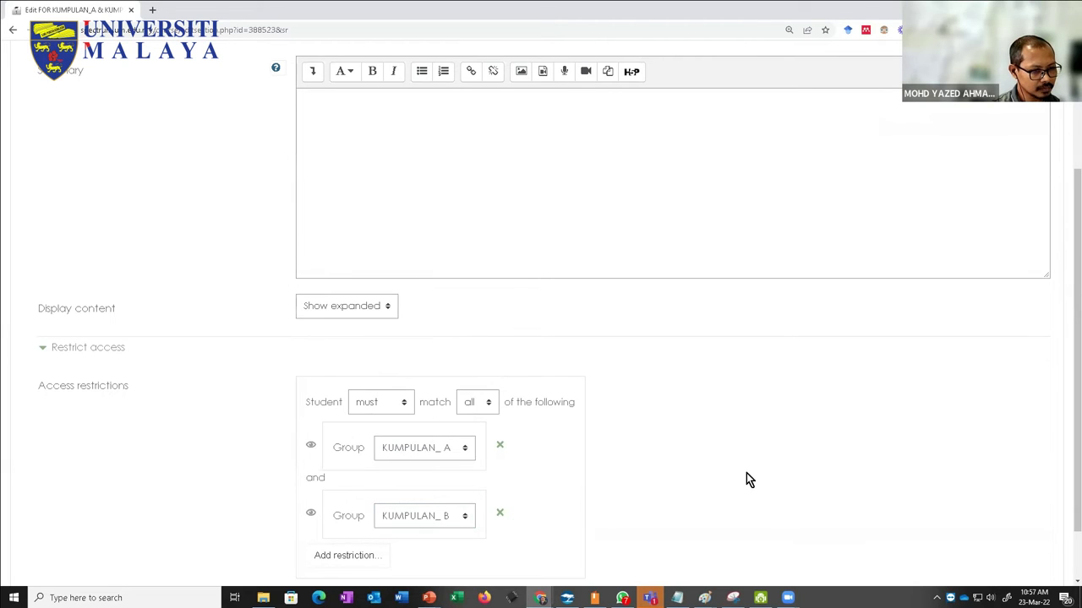
scroll(718, 477, down, 1)
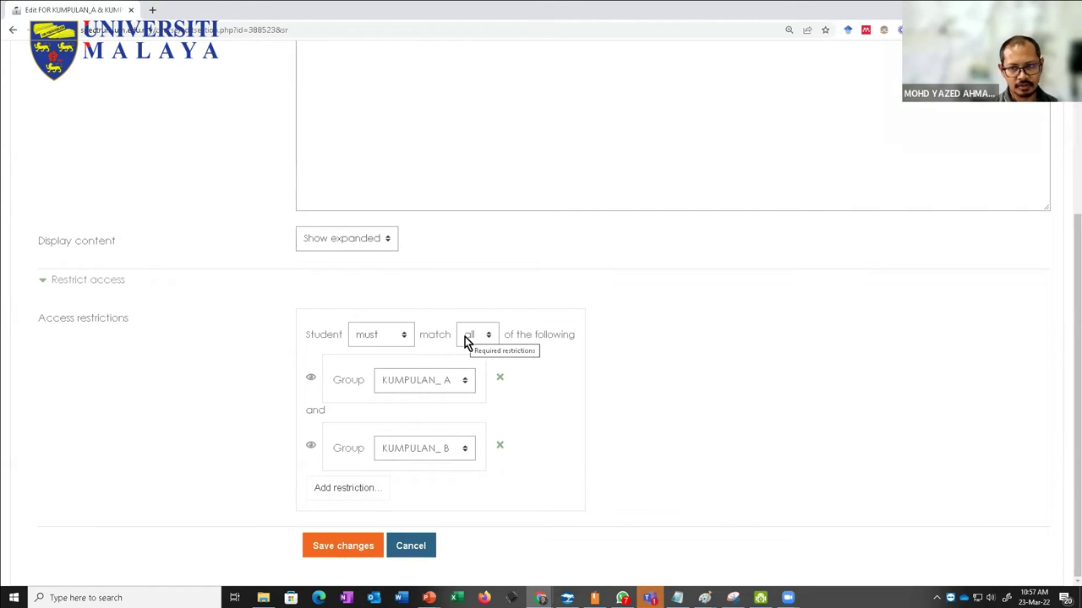
click(470, 338)
click(471, 368)
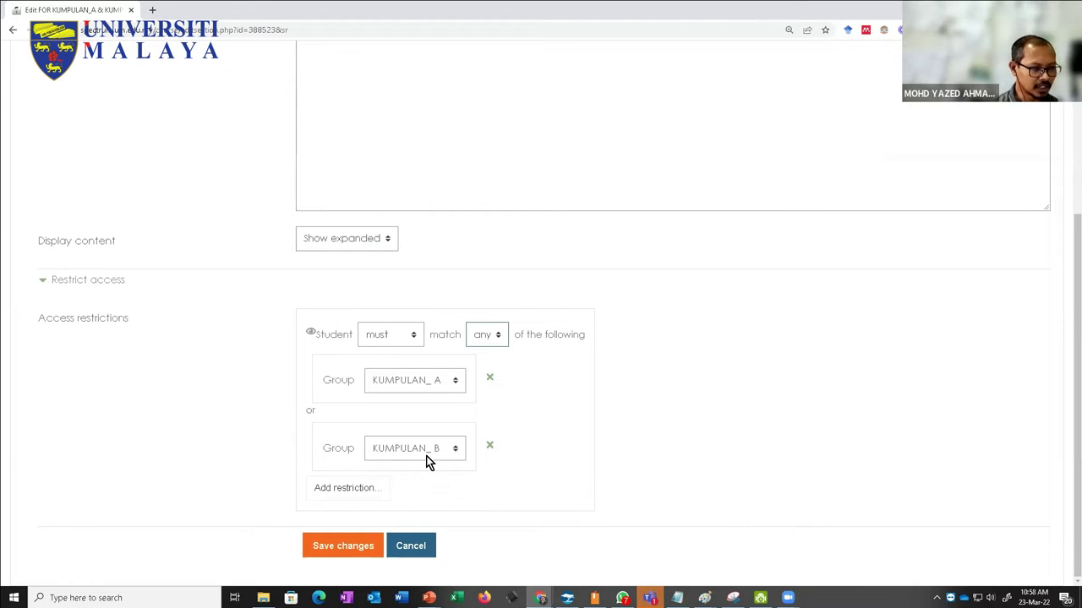
click(334, 545)
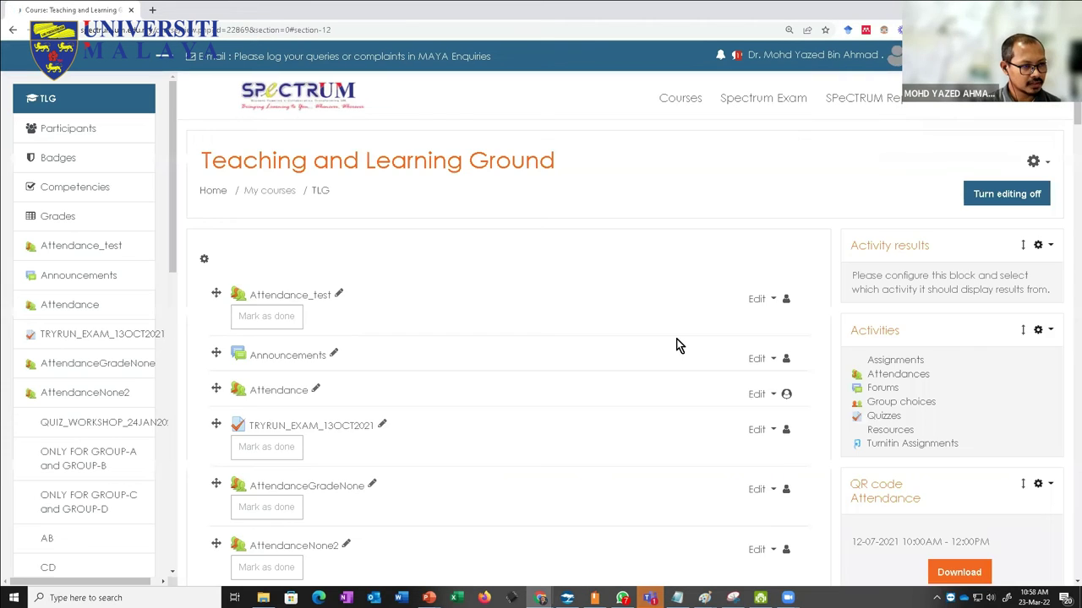
Step: Scroll to the FOR KUMPULAN_A & KUMPULAN_B section and zoom in to read its group restriction
scroll(437, 267, up, 3)
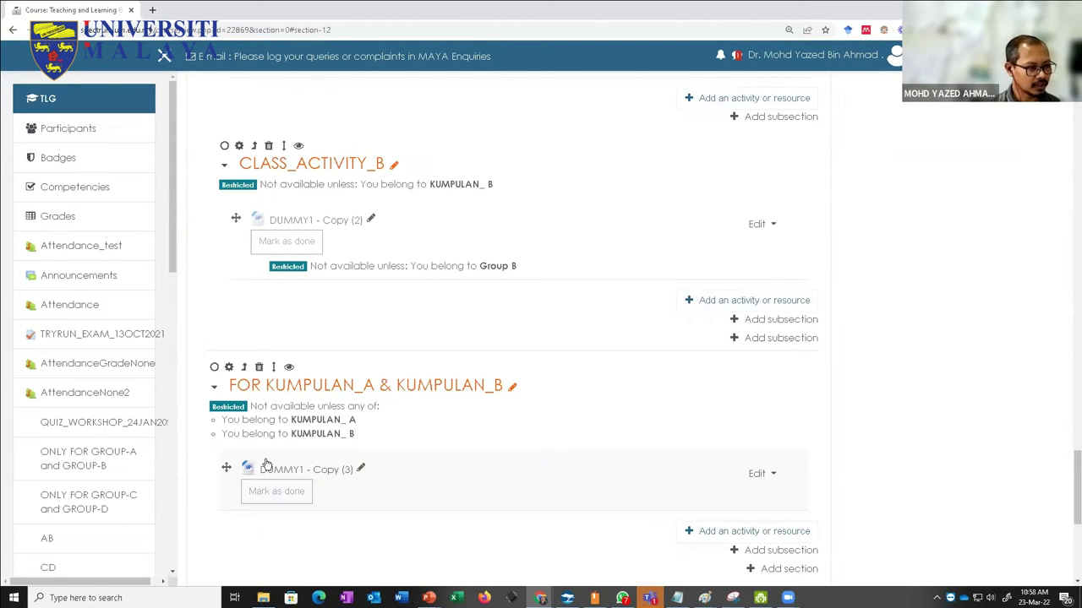
scroll(283, 353, up, 1)
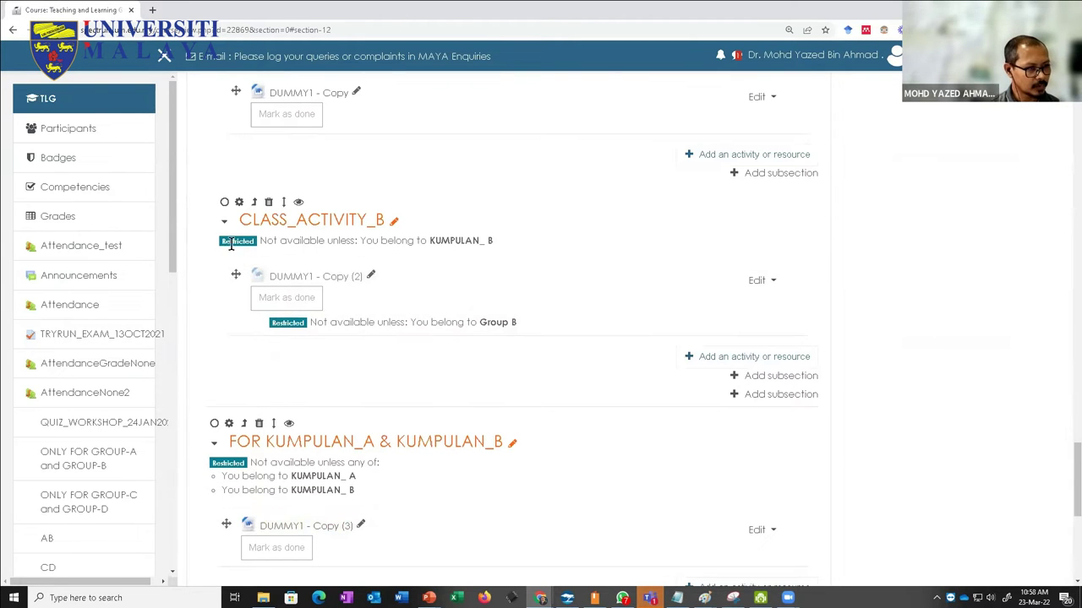
key(ctrl+plus)
key(ctrl+plus)
key(ctrl+plus)
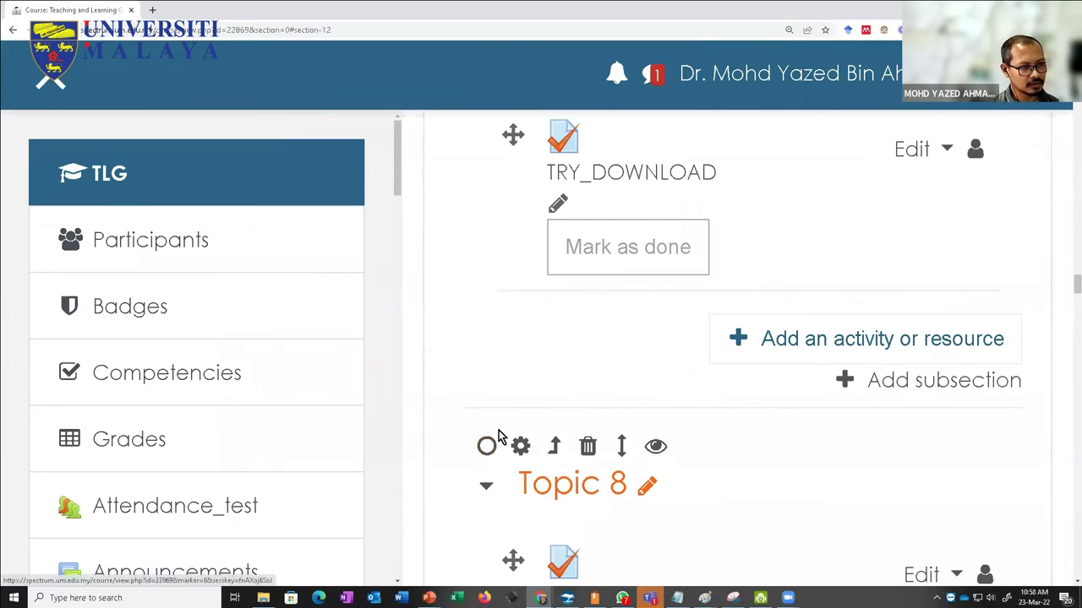
key(ctrl+minus)
key(ctrl+minus)
scroll(498, 436, down, 1)
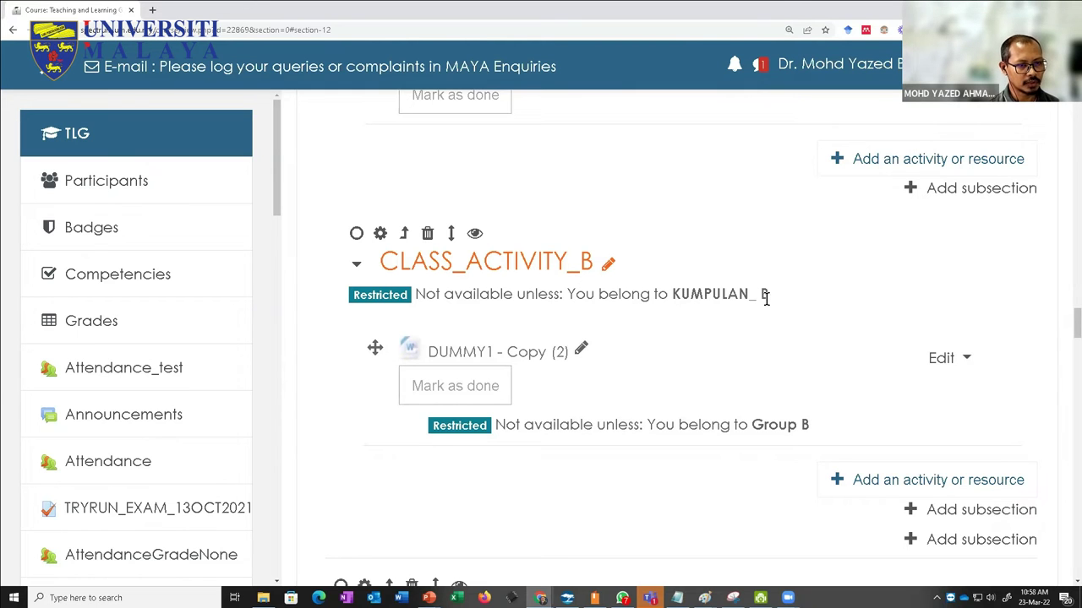
scroll(645, 383, down, 1)
scroll(645, 378, down, 6)
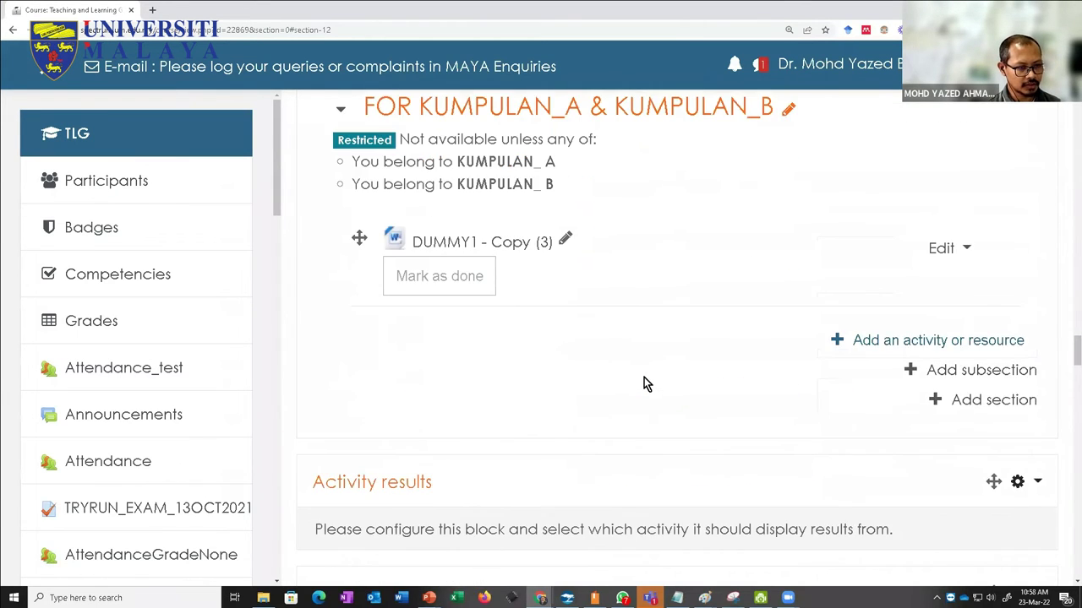
scroll(644, 377, up, 2)
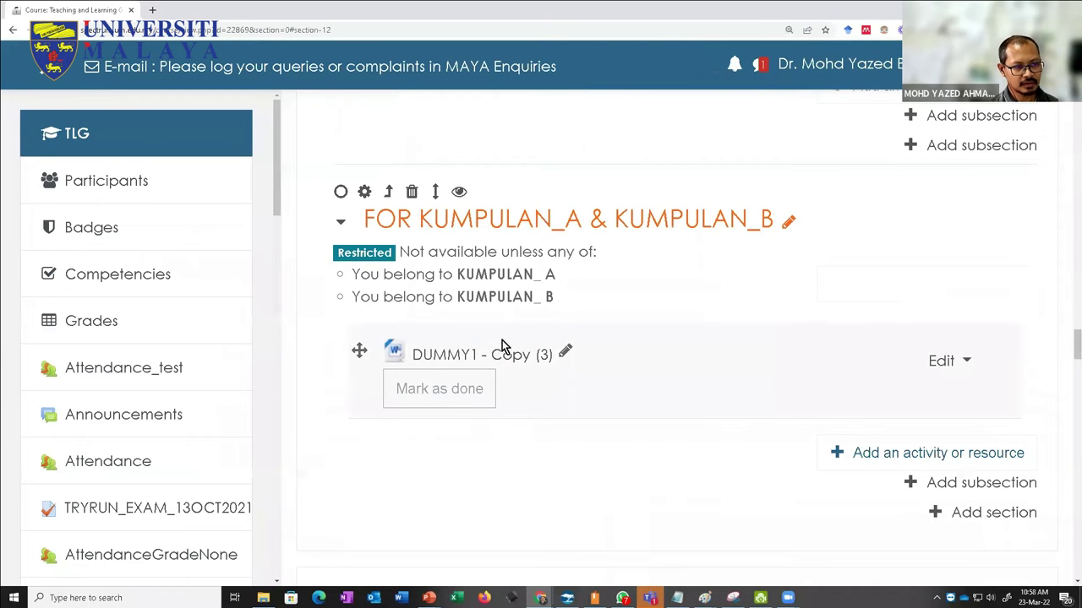
key(ctrl+minus)
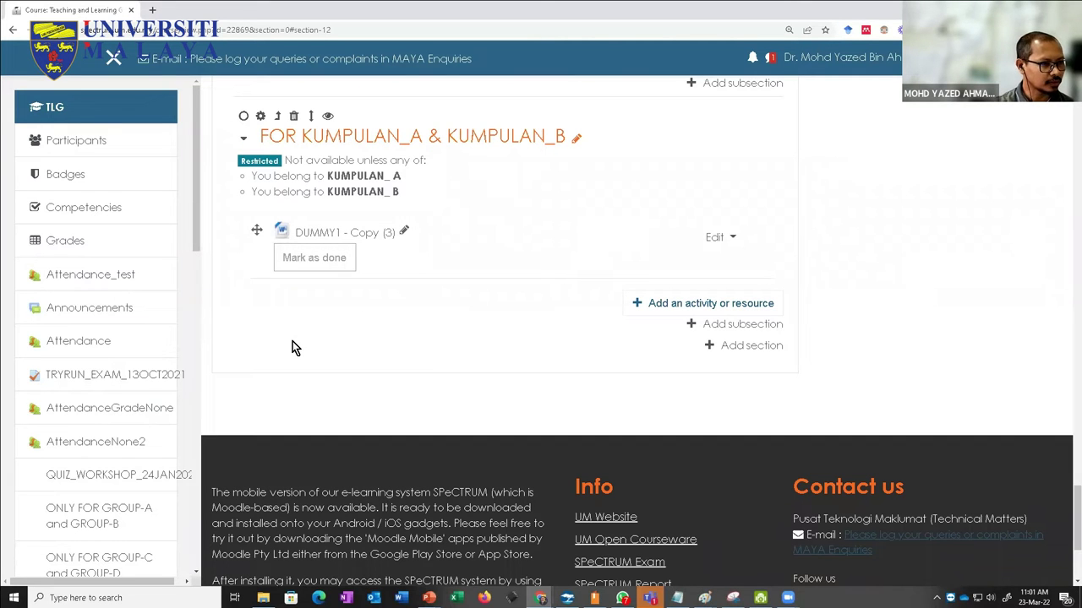
Step: Go through More... > Users > Groups to the overview of KUMPULAN_ A, B and C
scroll(306, 334, up, 5)
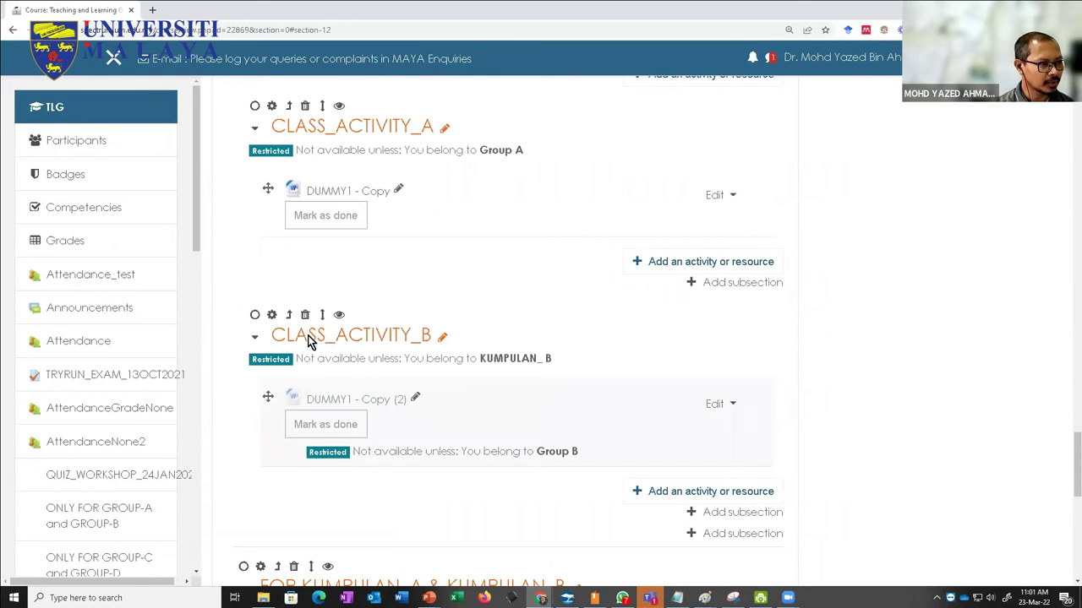
scroll(810, 242, up, 3)
scroll(810, 241, up, 15)
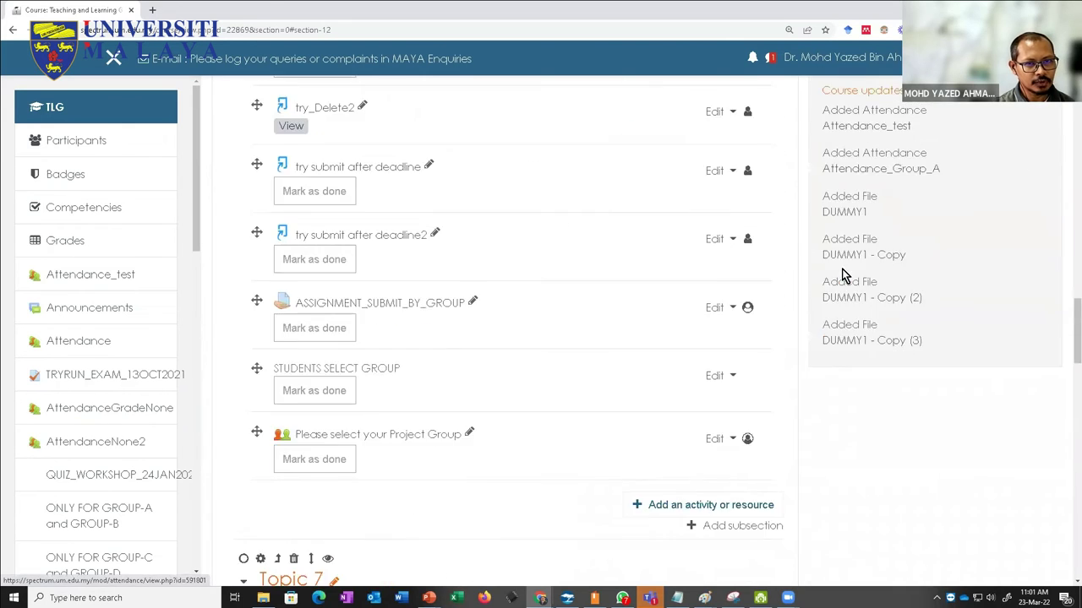
scroll(847, 279, up, 5)
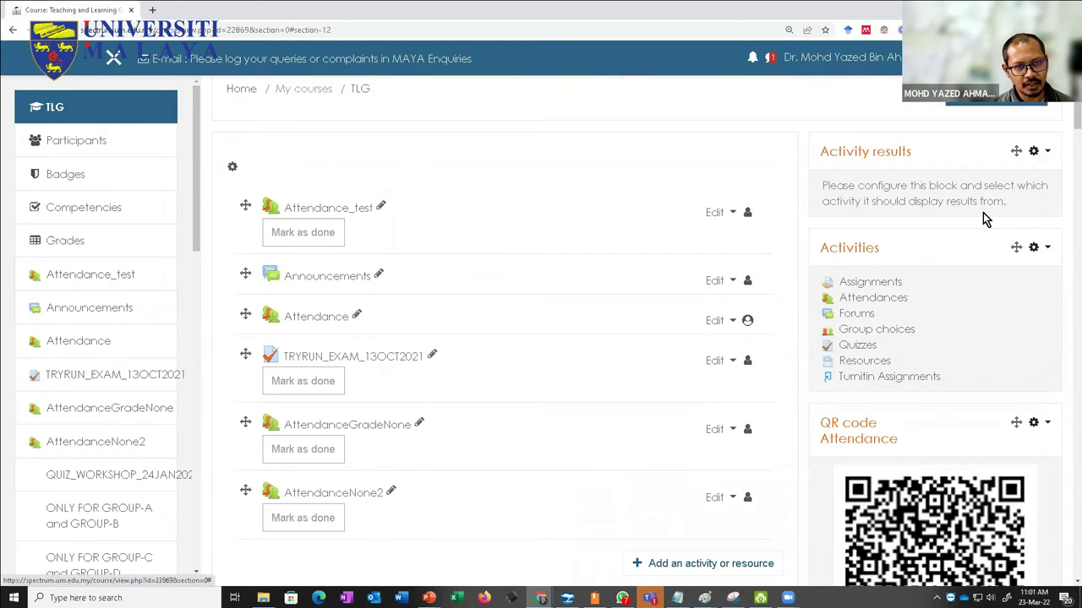
scroll(1029, 216, up, 2)
click(1028, 178)
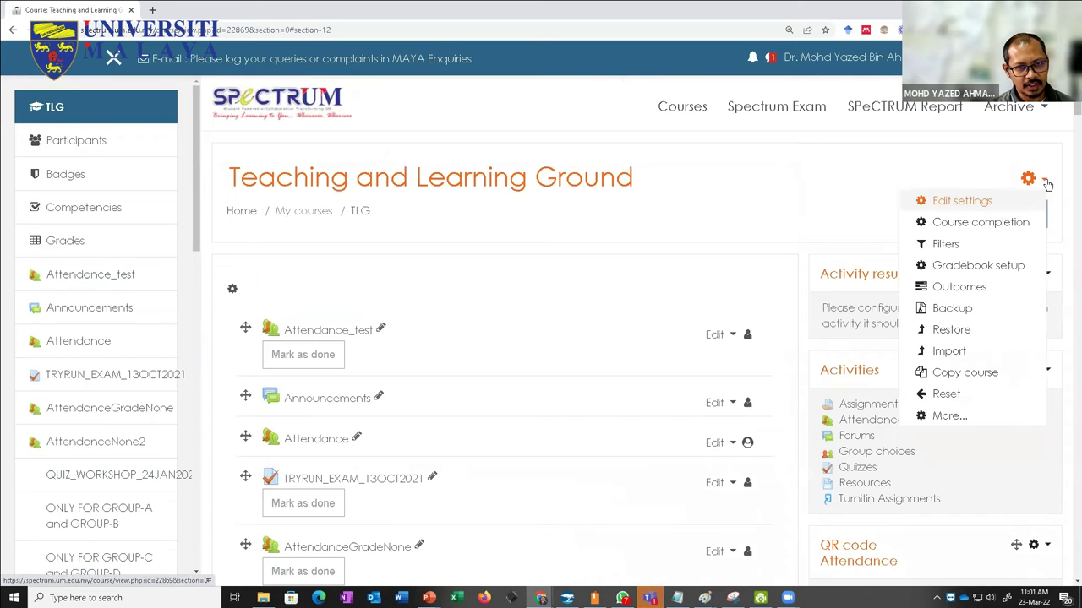
click(951, 418)
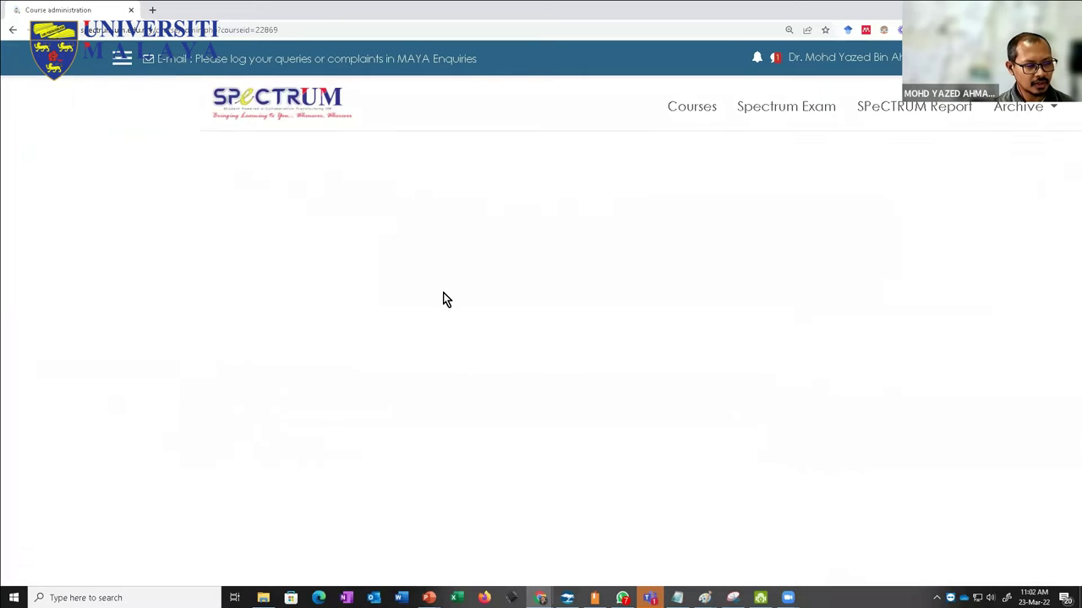
click(386, 310)
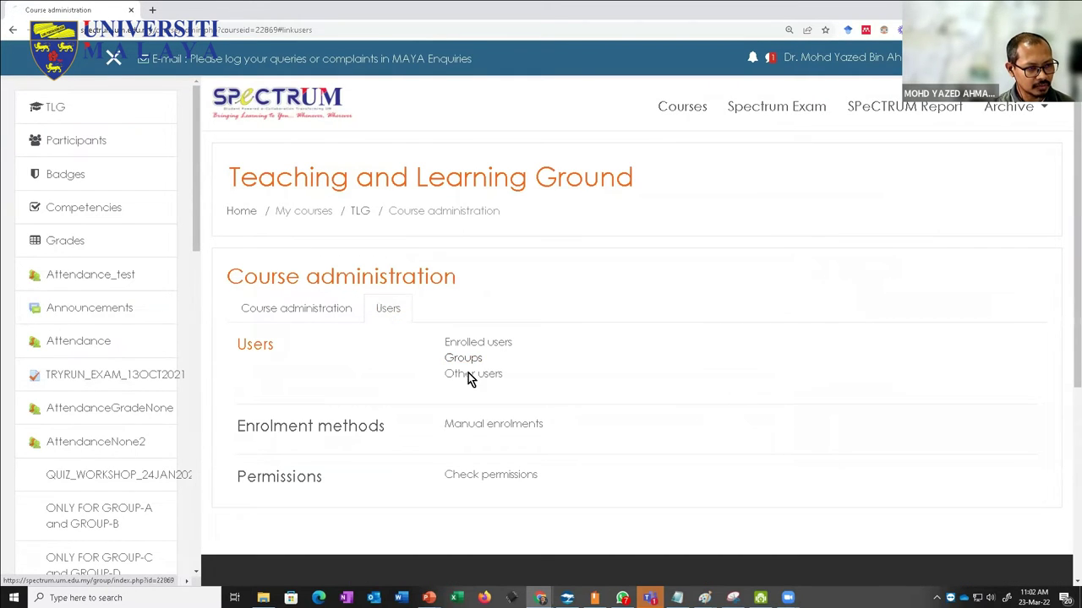
click(468, 373)
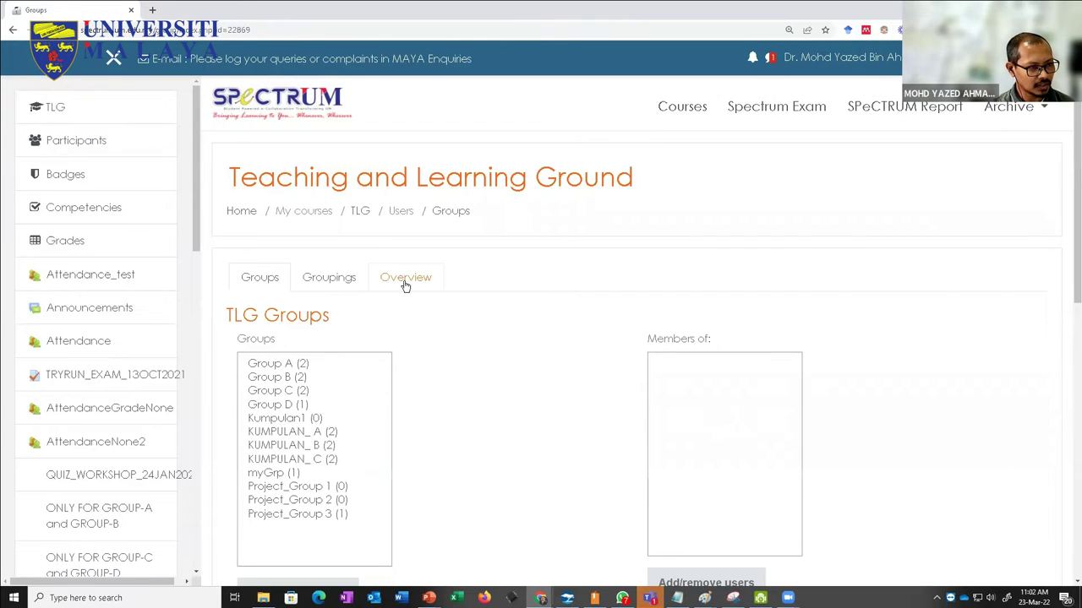
click(405, 282)
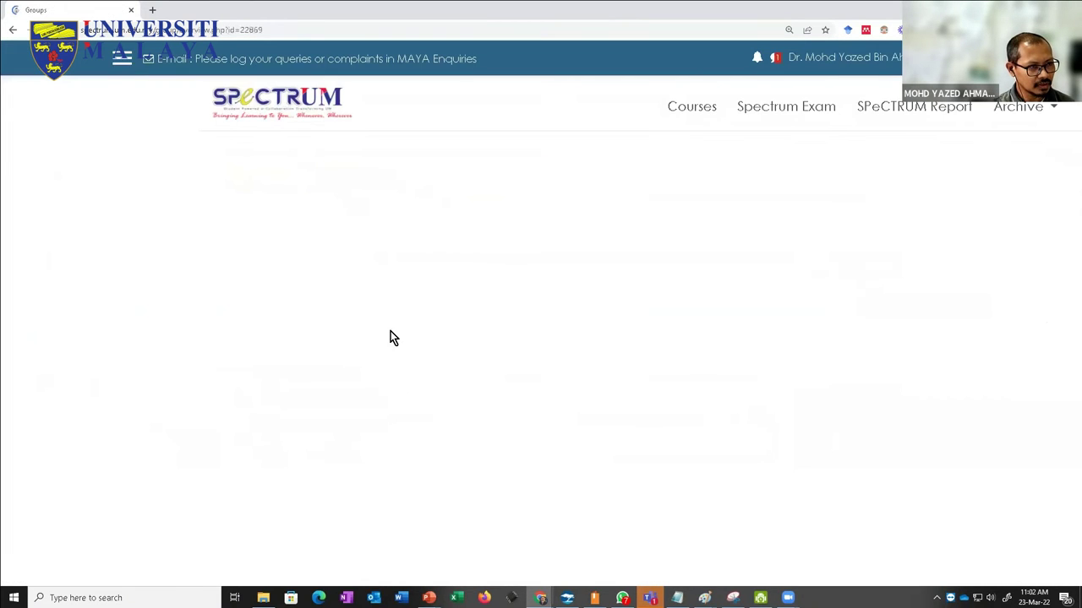
scroll(692, 305, down, 1)
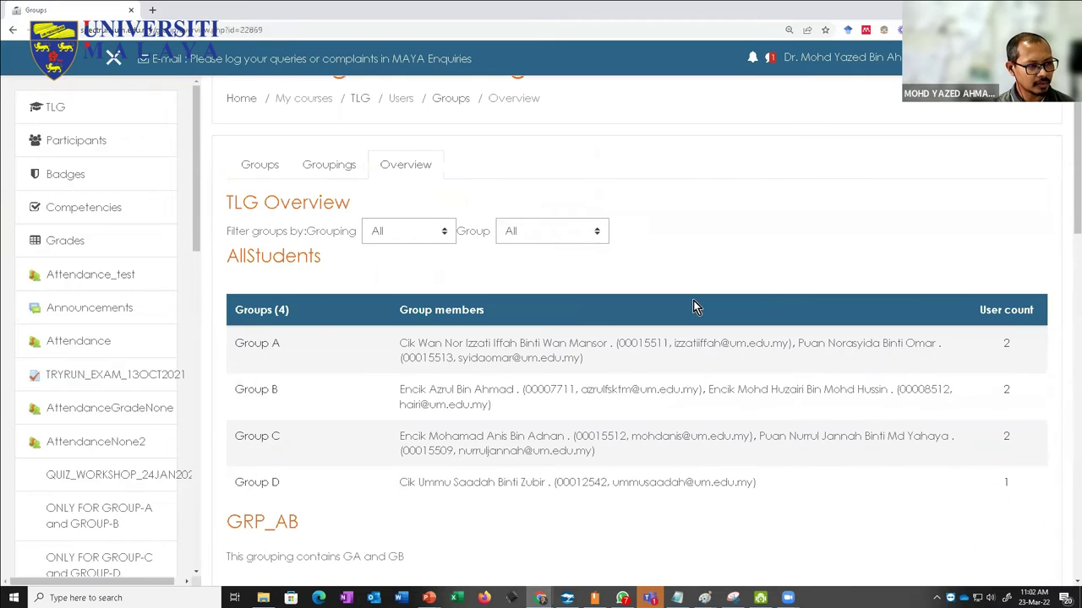
scroll(698, 309, down, 1)
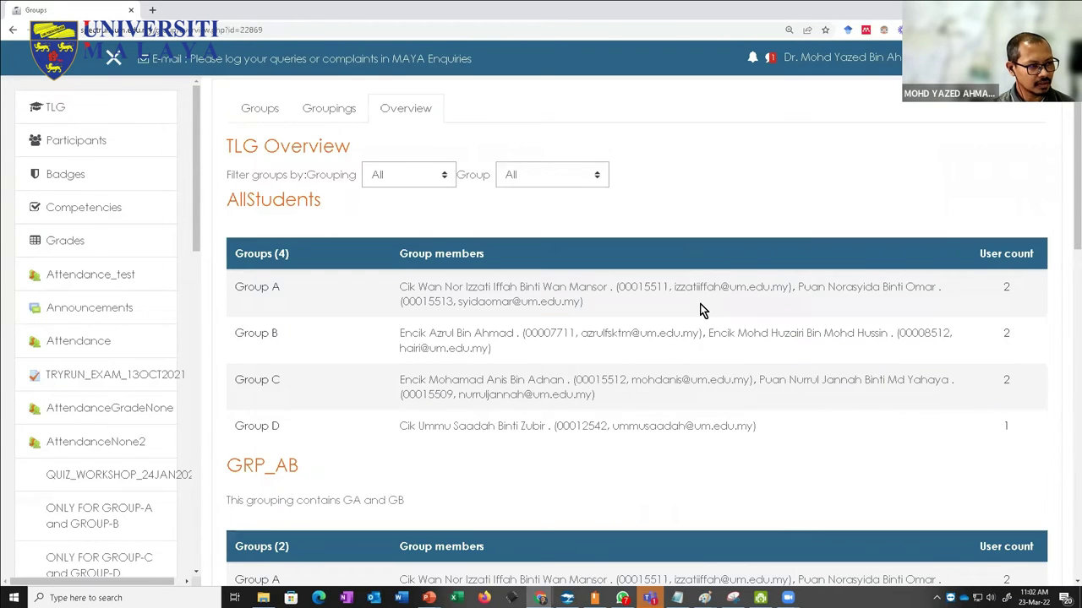
scroll(700, 310, down, 1)
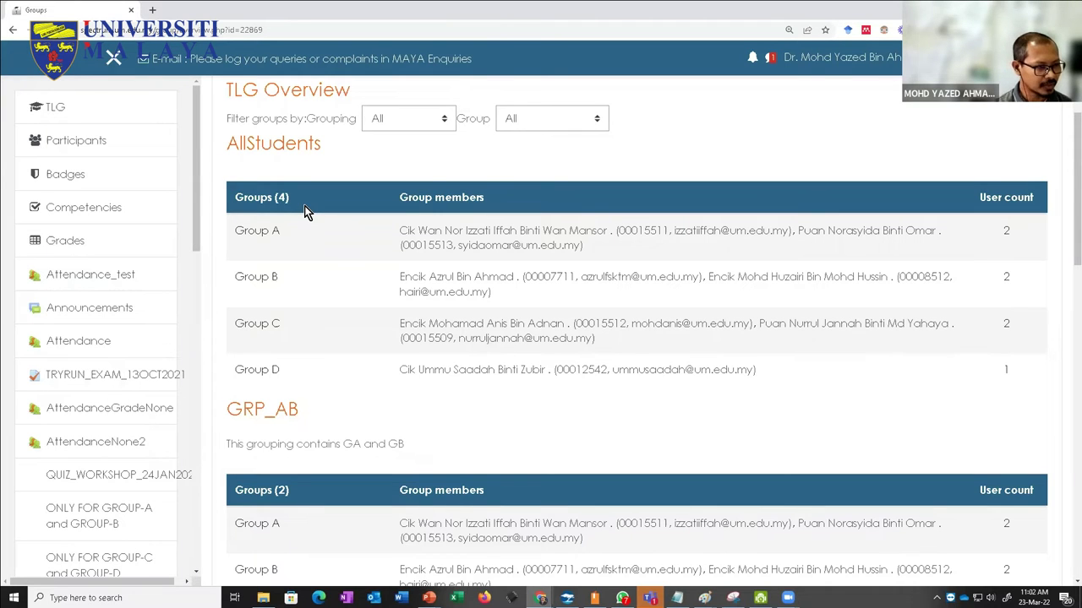
scroll(350, 263, down, 2)
scroll(350, 263, up, 1)
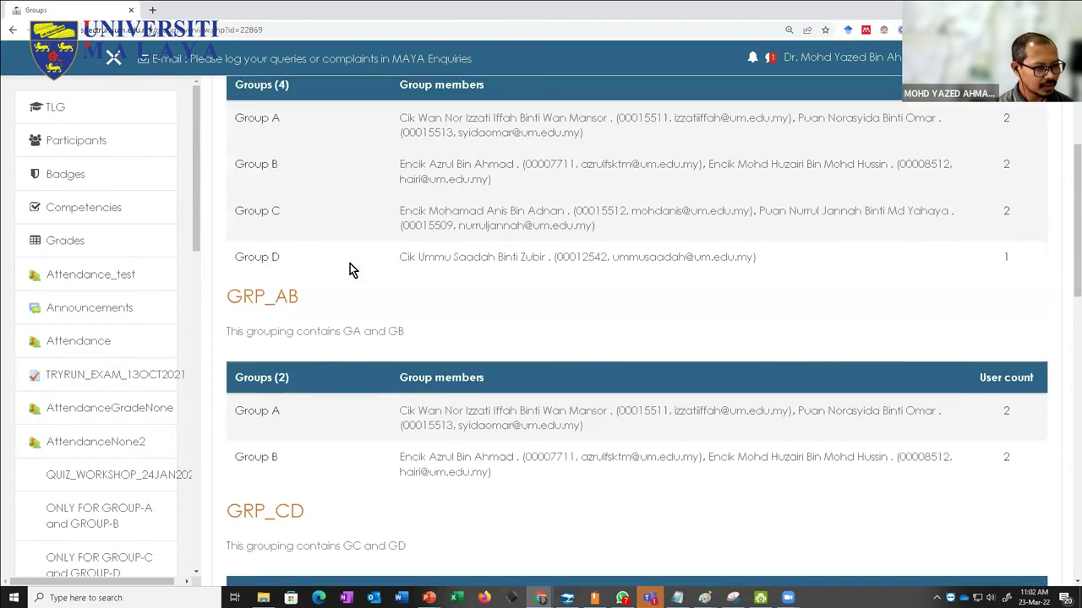
scroll(350, 263, up, 1)
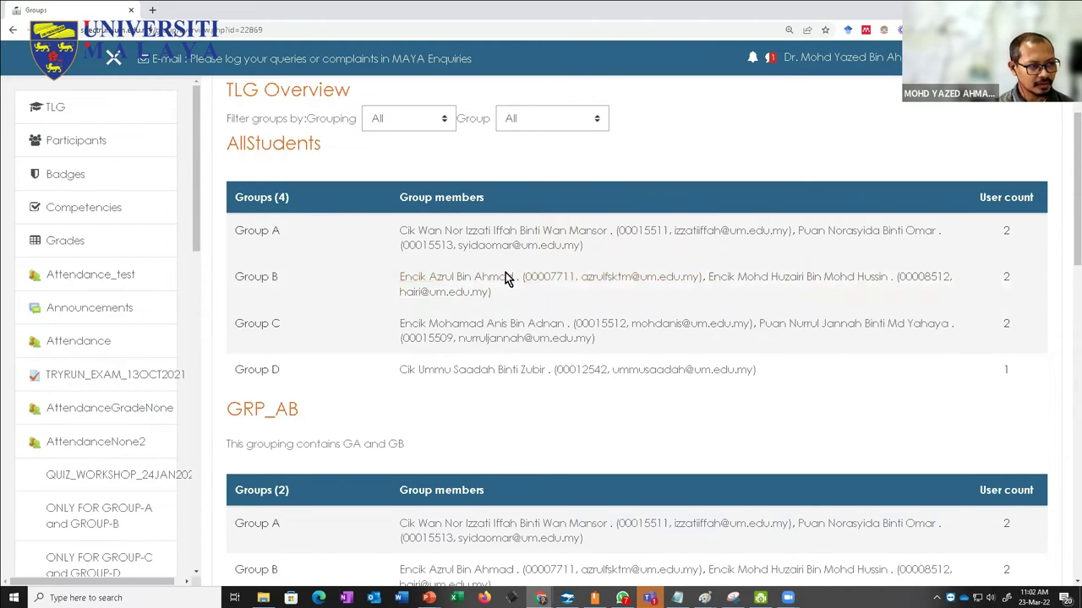
scroll(347, 376, down, 5)
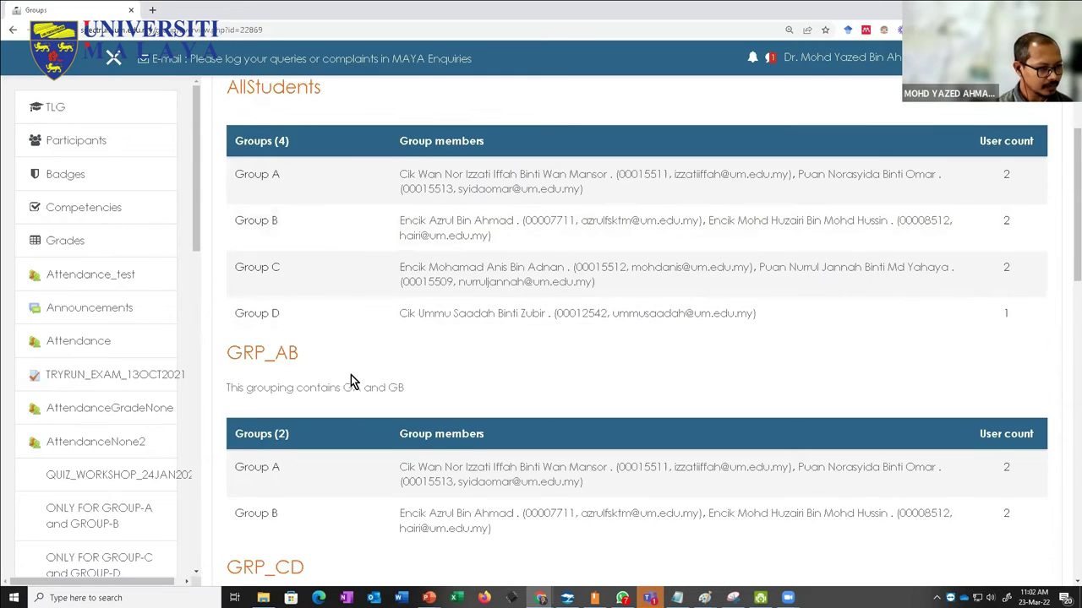
scroll(352, 376, down, 3)
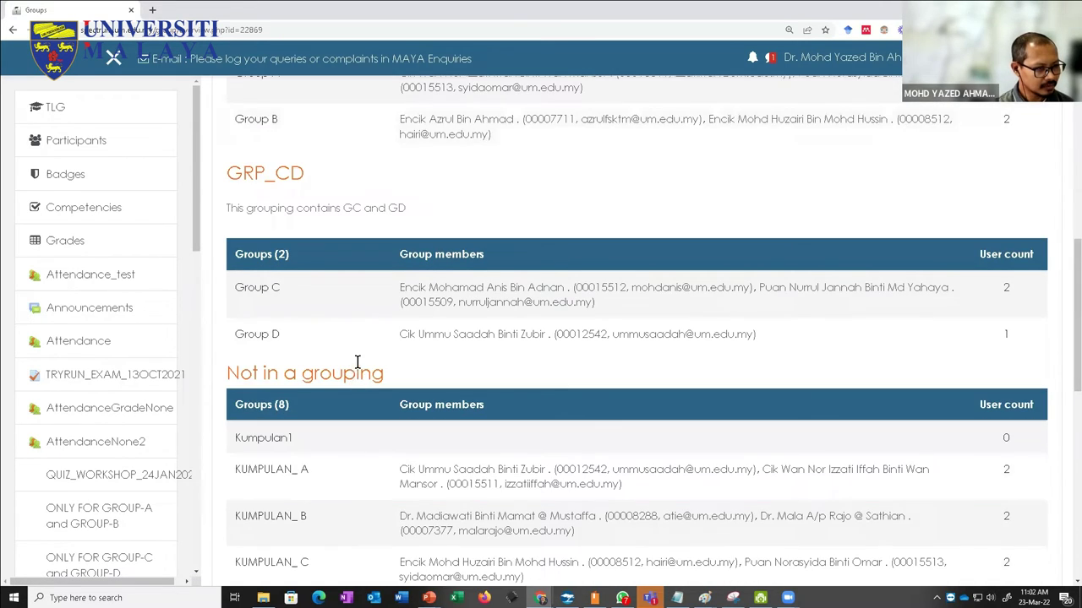
scroll(362, 364, down, 2)
scroll(343, 393, down, 3)
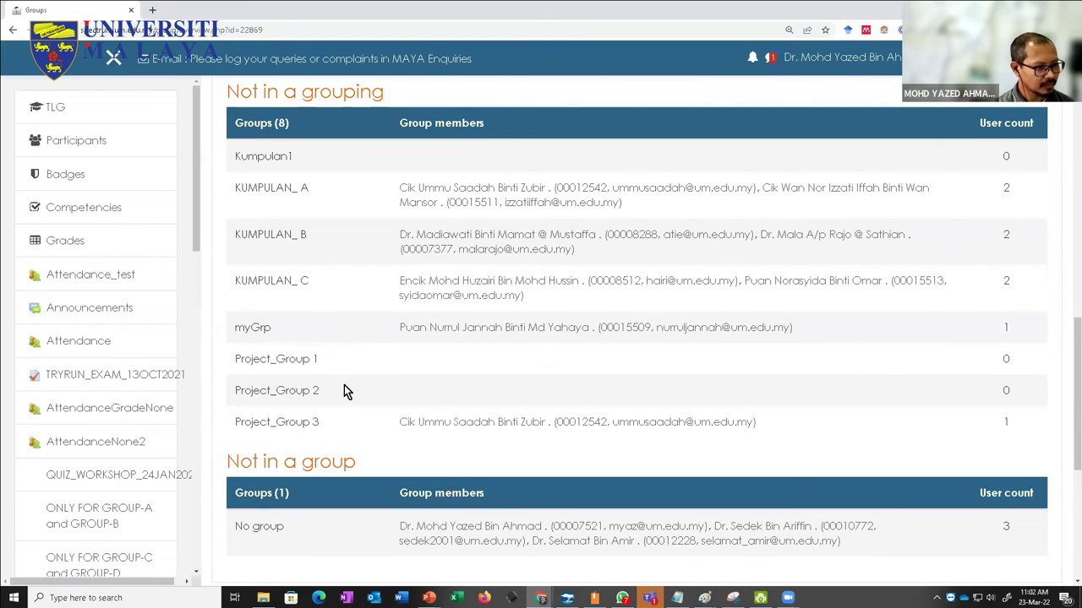
scroll(340, 388, up, 1)
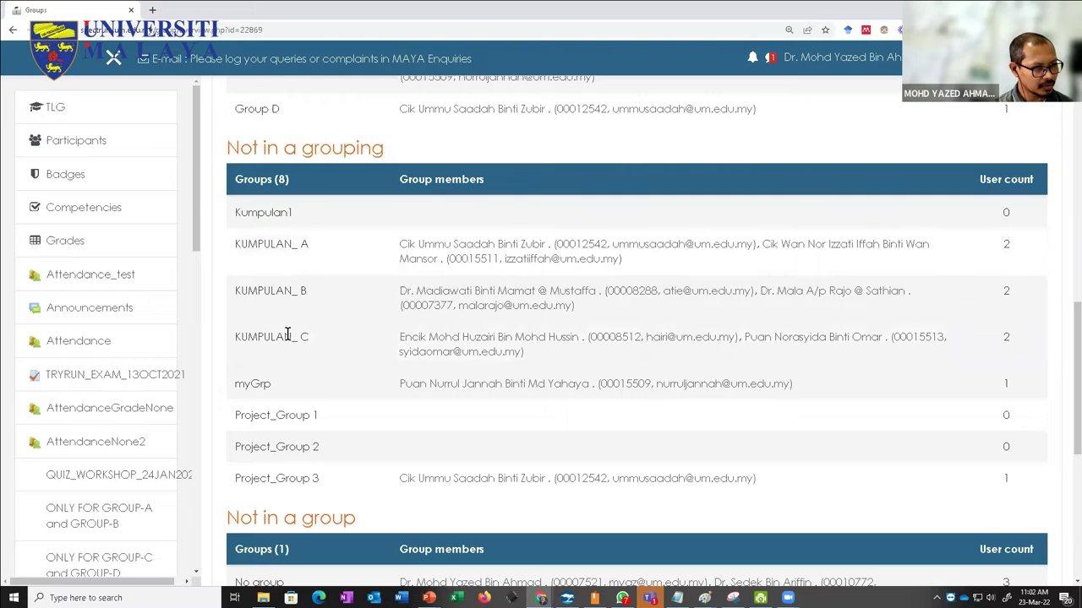
scroll(291, 376, down, 2)
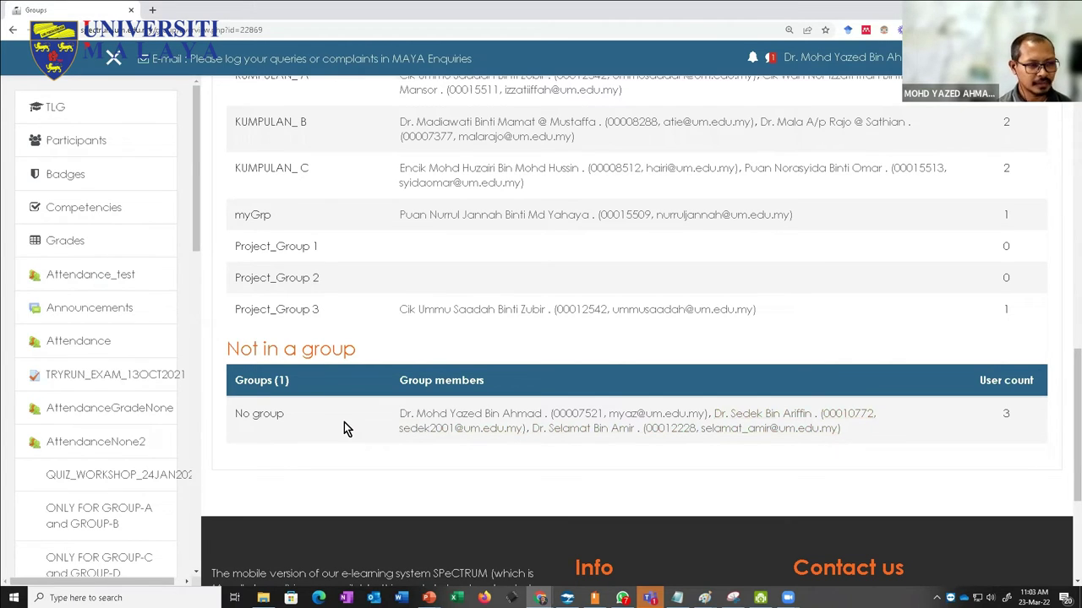
scroll(330, 427, up, 10)
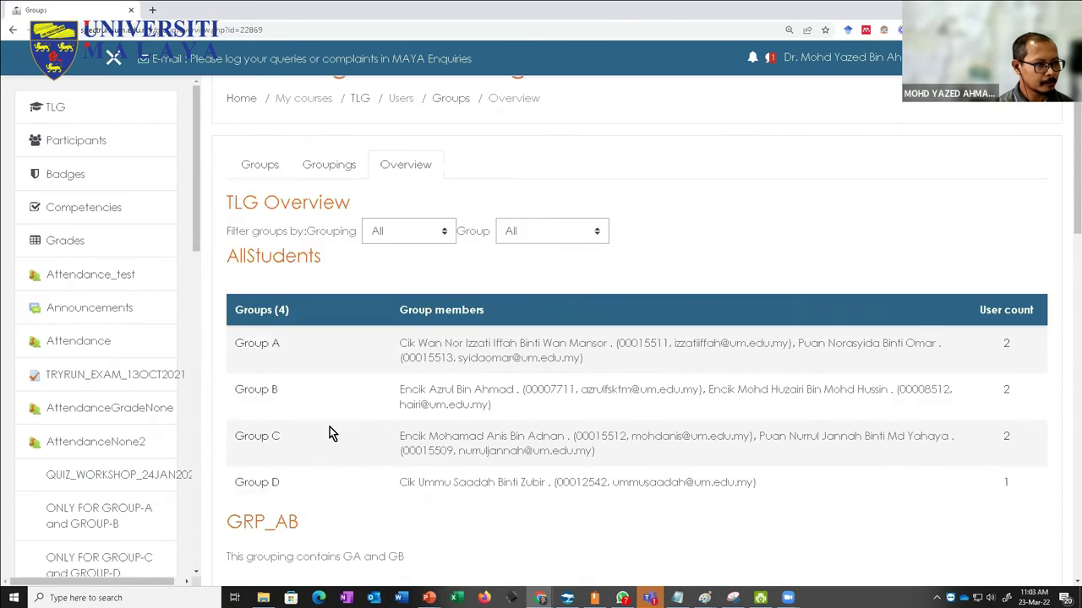
scroll(329, 427, up, 2)
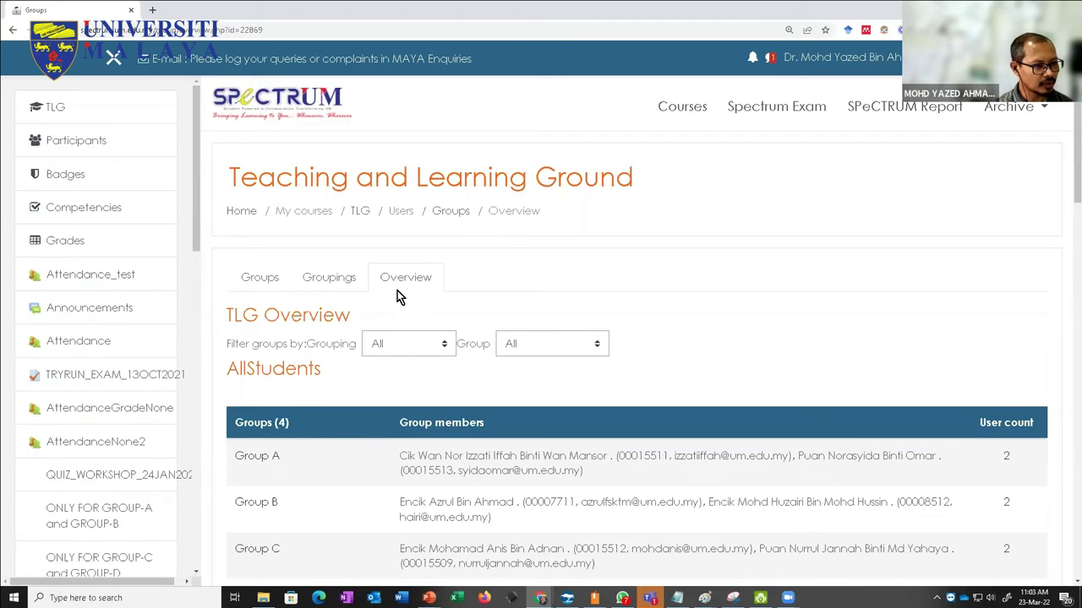
scroll(414, 325, down, 12)
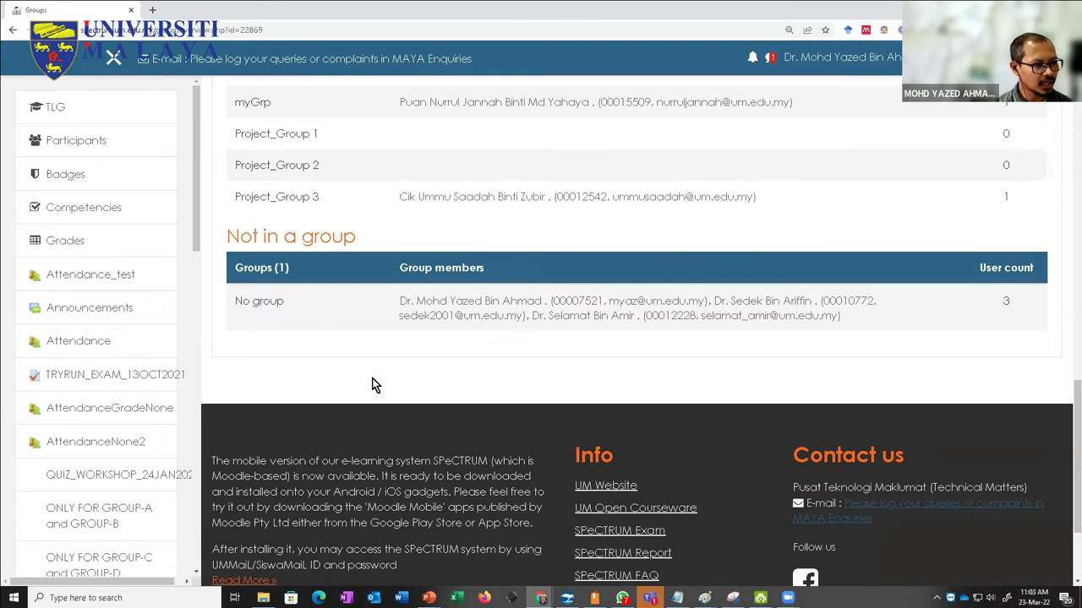
scroll(373, 382, up, 2)
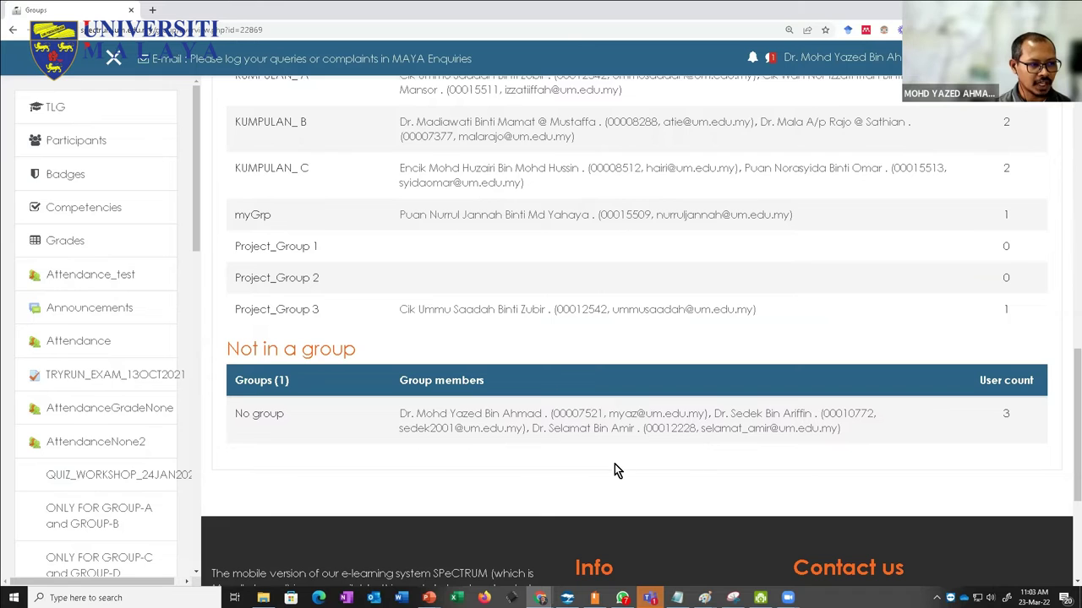
scroll(320, 459, up, 4)
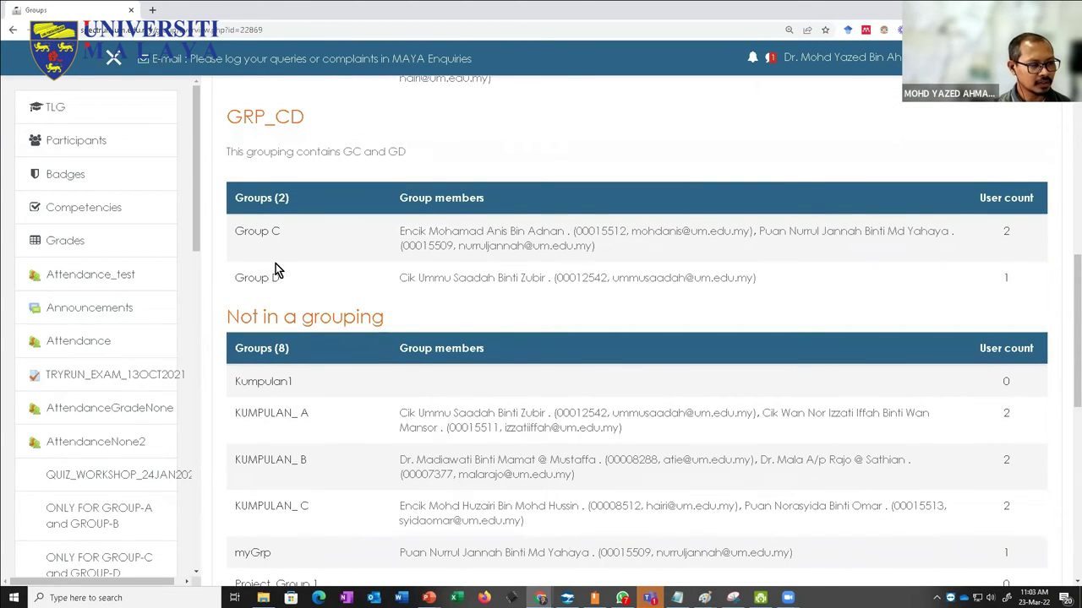
scroll(279, 330, up, 7)
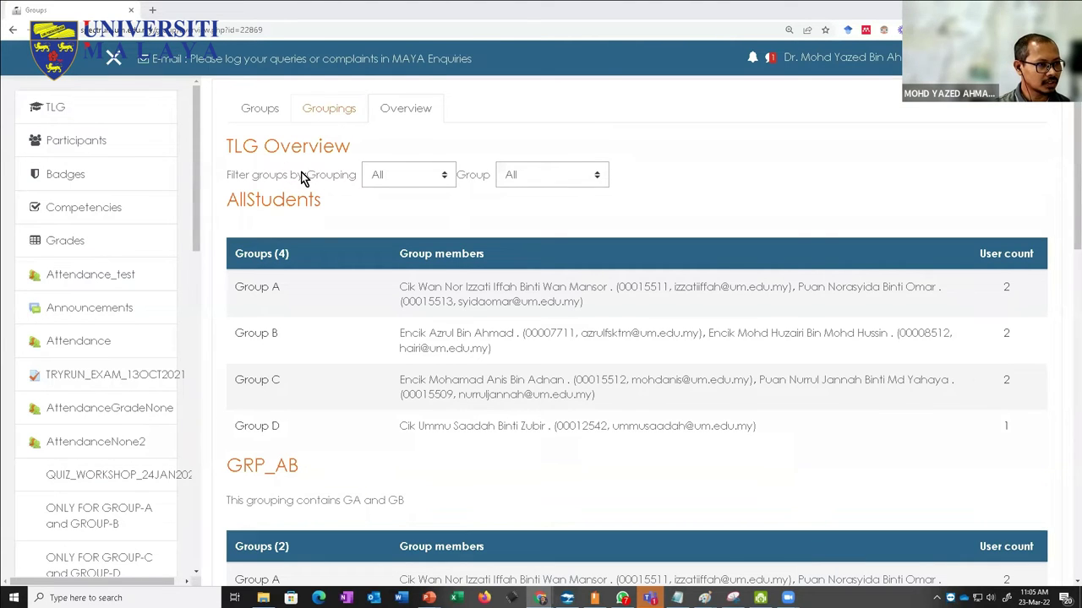
scroll(301, 182, up, 2)
Step: Return to the TLG course page, then load spectrum.um.edu.my in a new browser tab
click(357, 220)
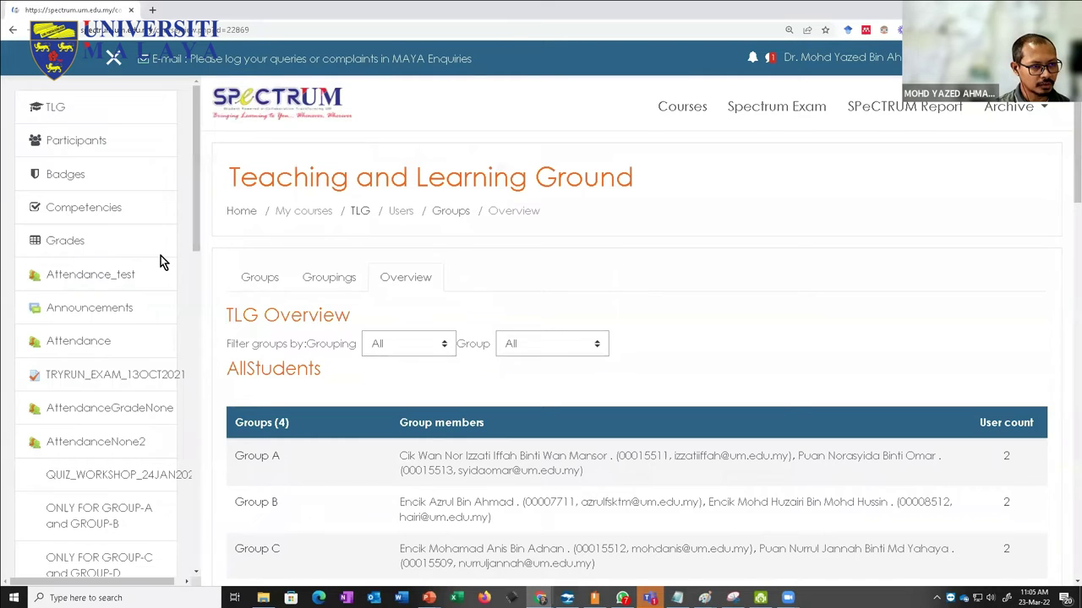
scroll(306, 278, down, 5)
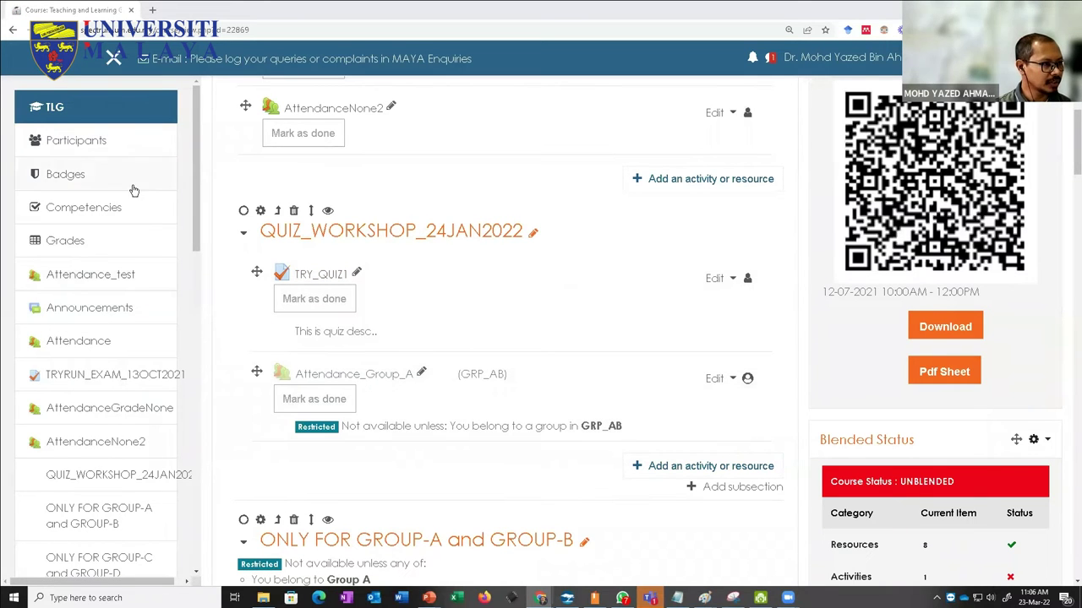
click(152, 10)
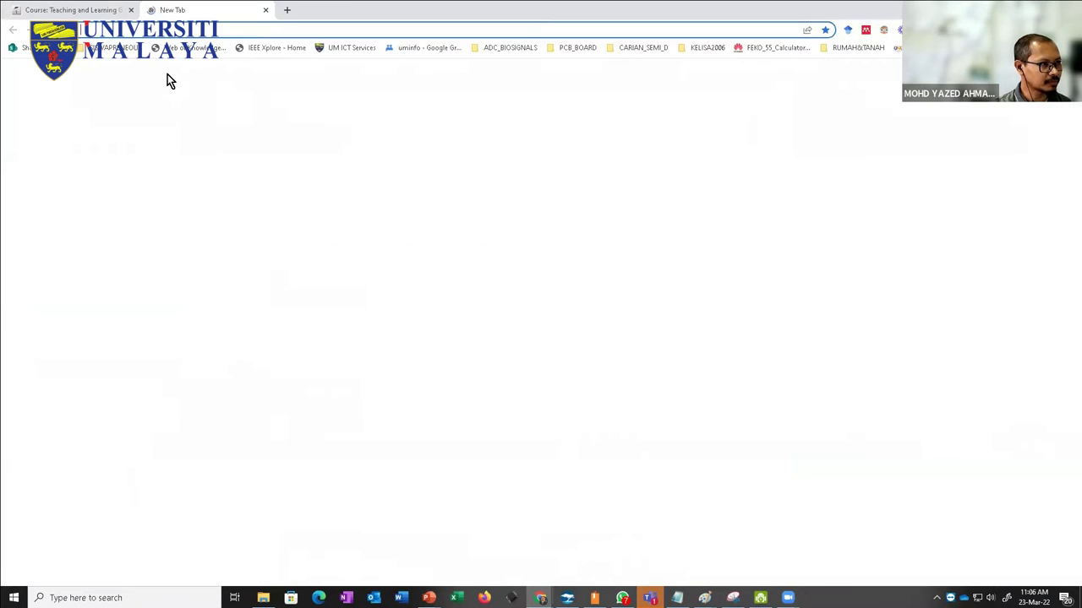
click(188, 31)
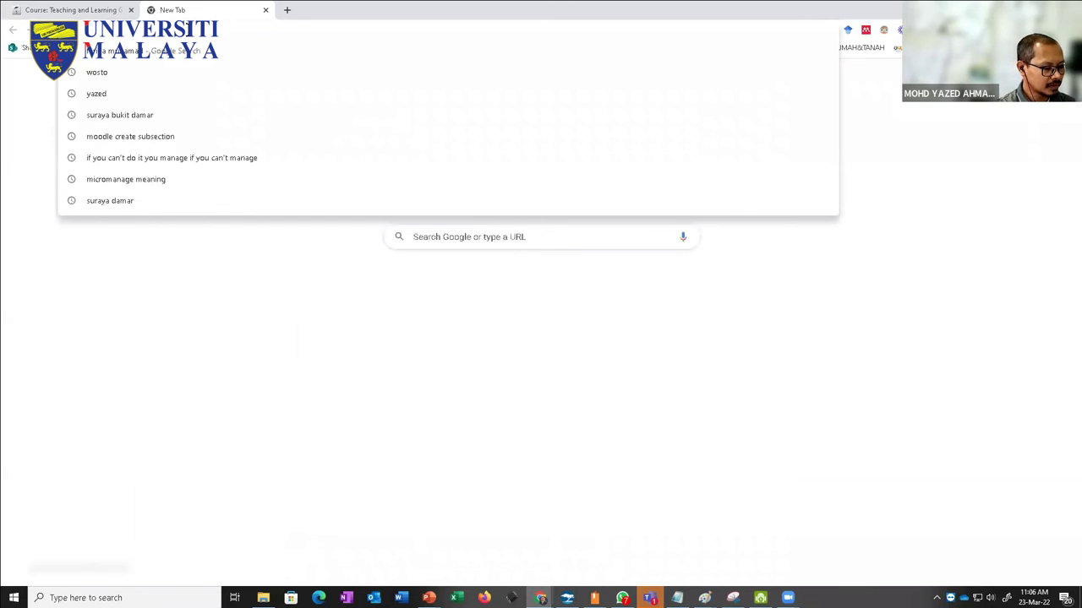
text(spectrum.um.edu.my)
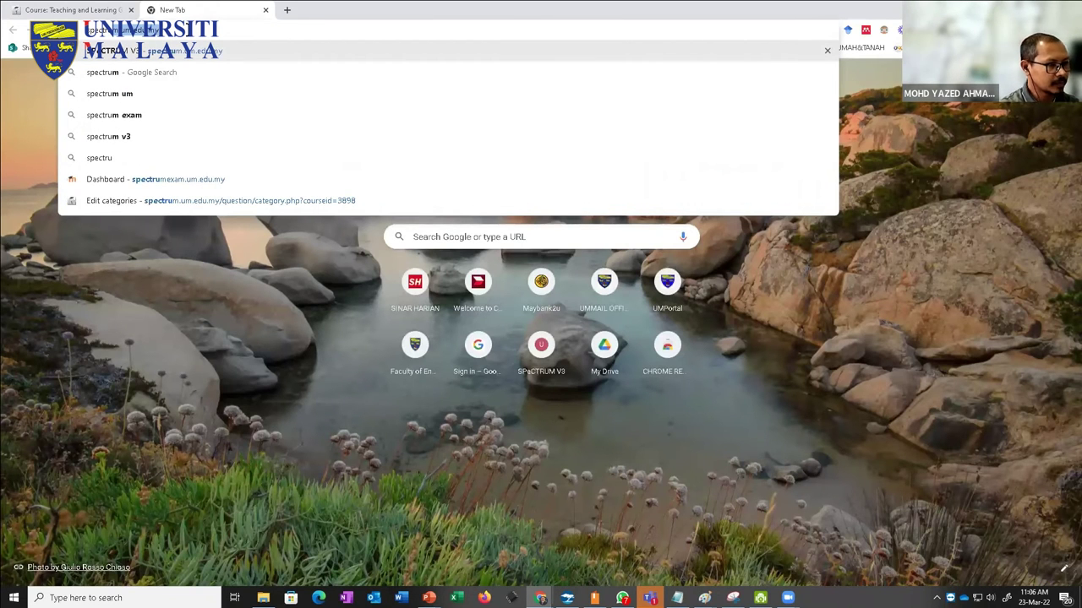
key(Right)
key(Return)
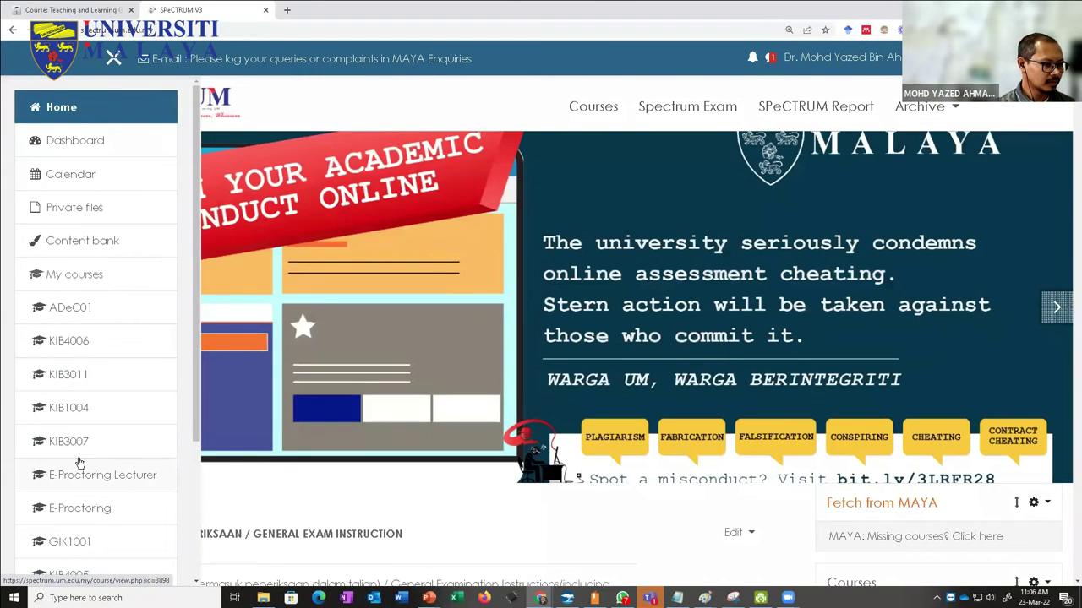
Step: Open and browse the KIB4005 Medical Instrumentation course zoomed out, then start a third blank tab
scroll(78, 463, down, 2)
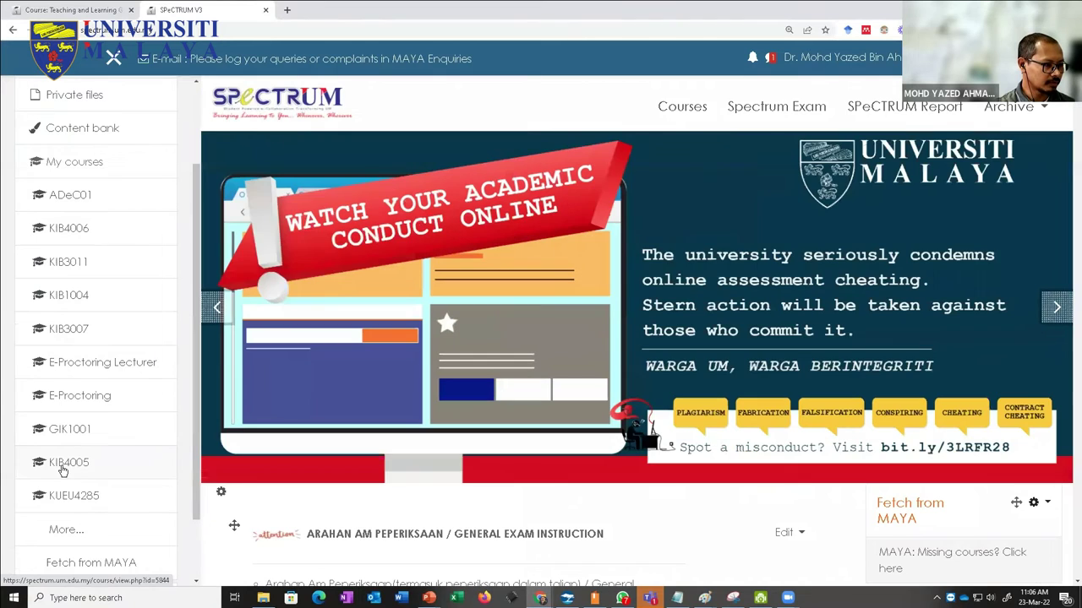
click(63, 465)
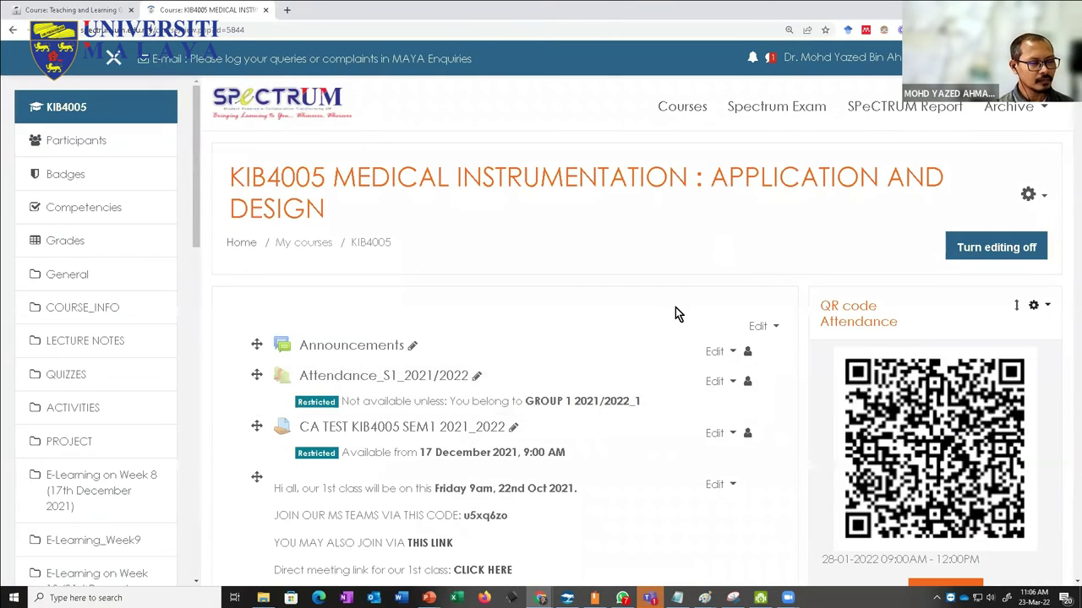
scroll(675, 315, down, 2)
scroll(675, 314, down, 4)
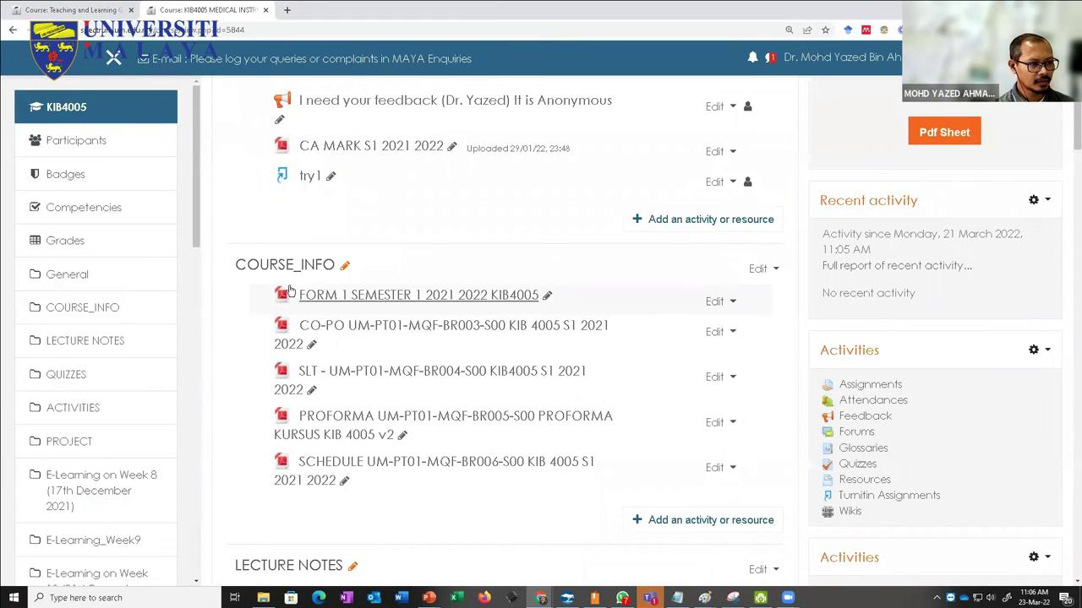
scroll(343, 514, down, 1)
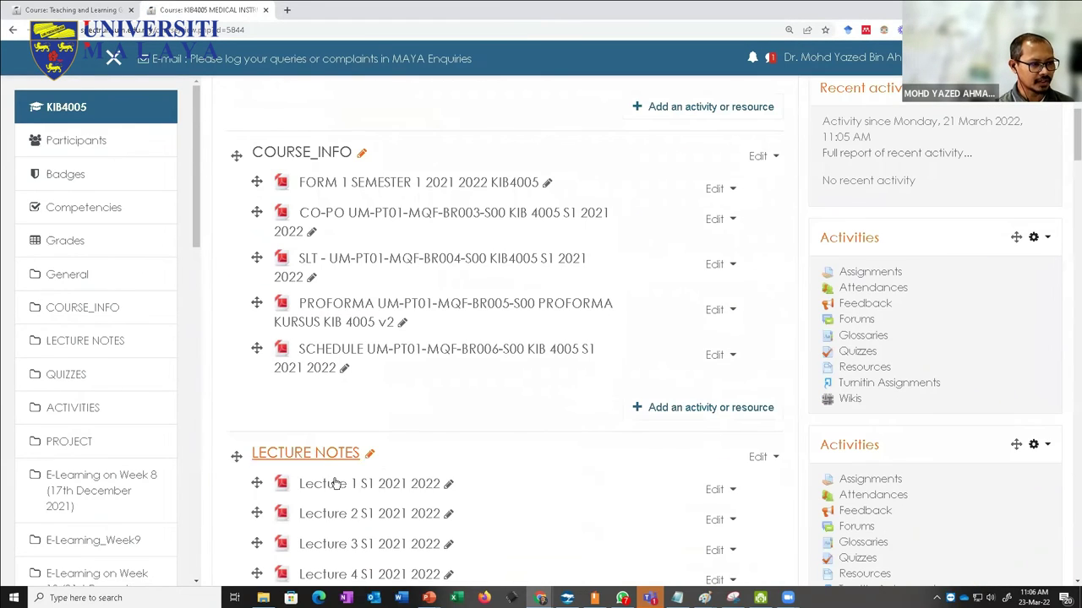
scroll(342, 463, down, 3)
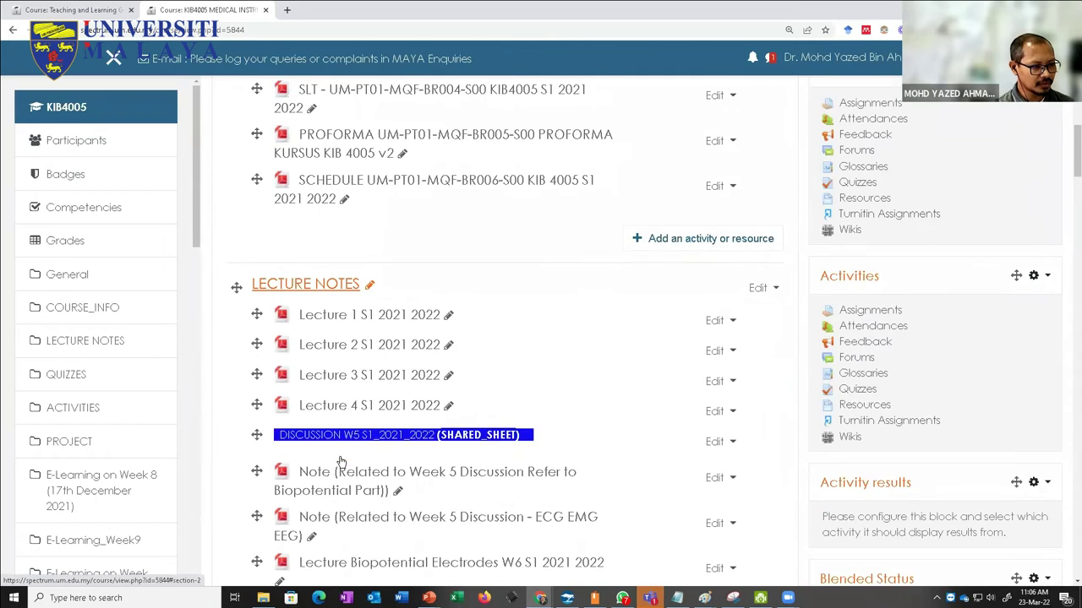
key(ctrl+minus)
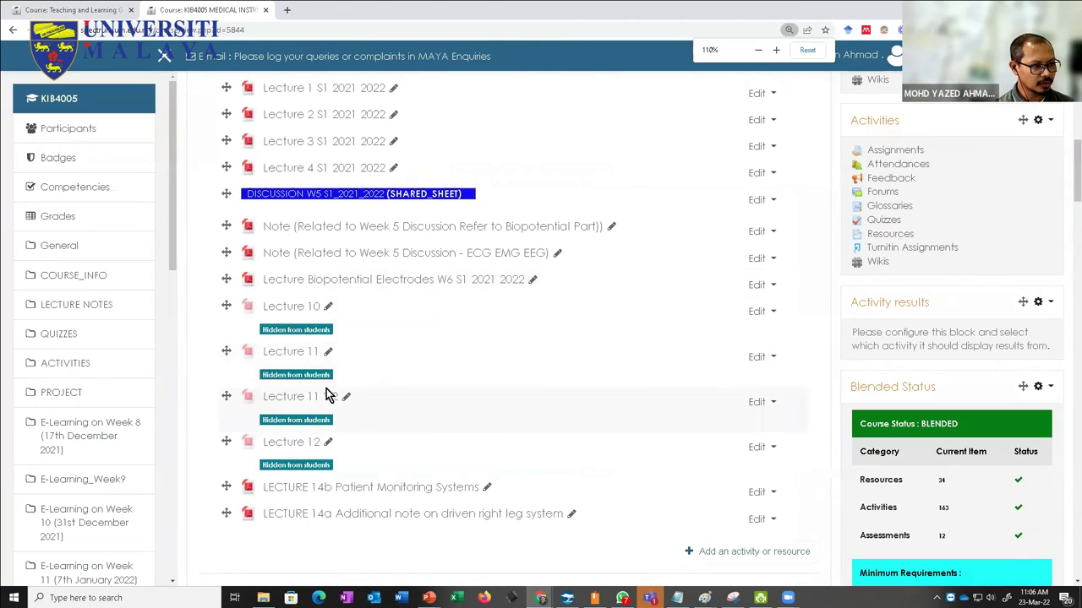
scroll(329, 394, up, 3)
scroll(326, 395, up, 1)
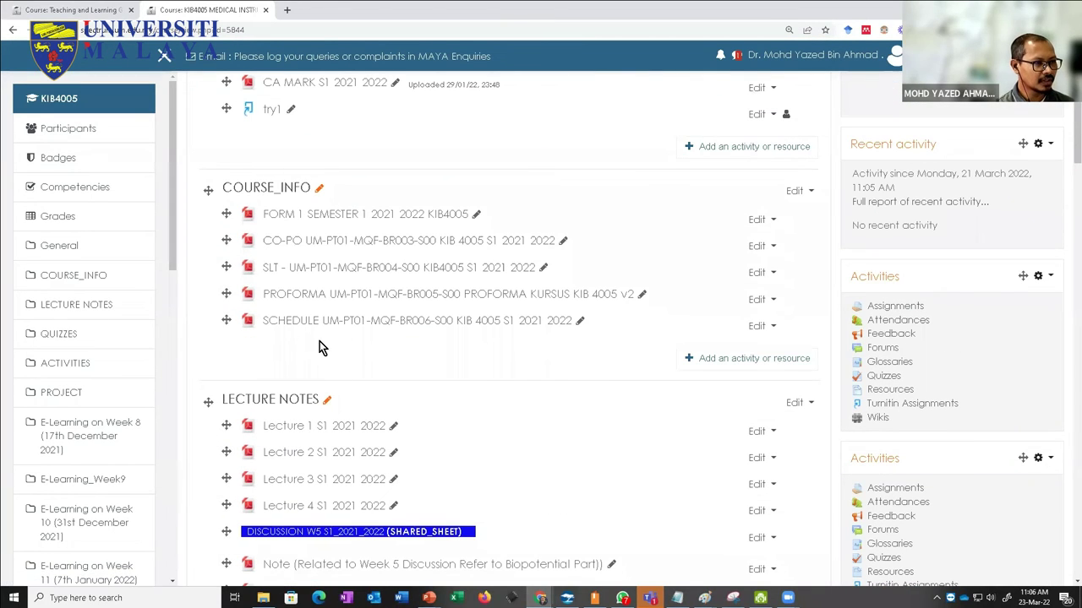
drag(174, 217, 166, 393)
scroll(161, 434, down, 4)
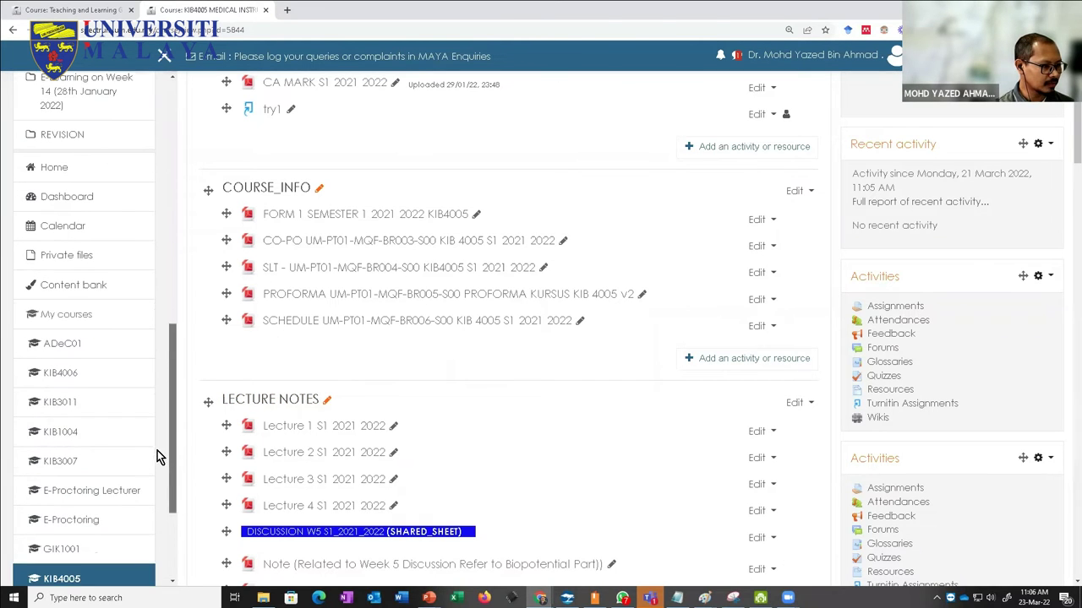
click(287, 11)
click(290, 30)
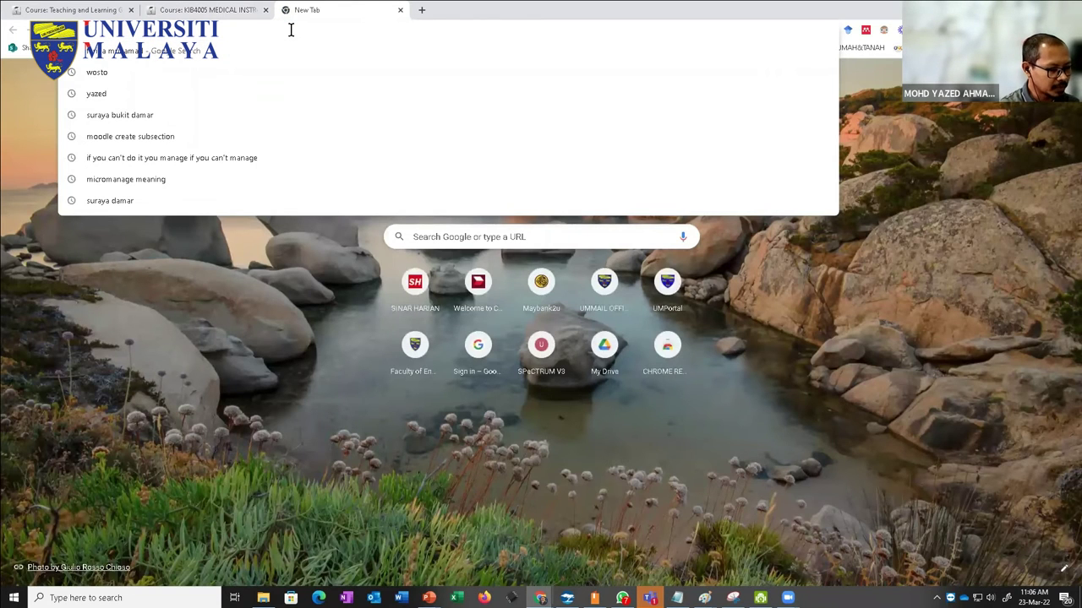
Step: From the SPeCTRUM Exam dashboard, open KIB3011 Microcomputer and Digital Systems and check Topics 6 and 3
text(spectrumexam.um.edu.my)
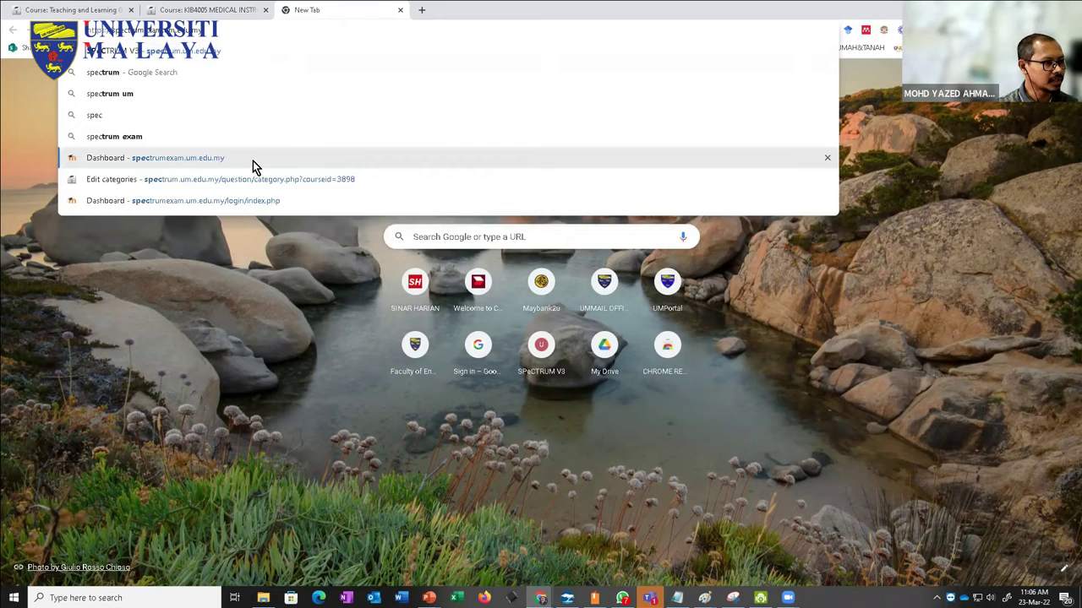
click(245, 162)
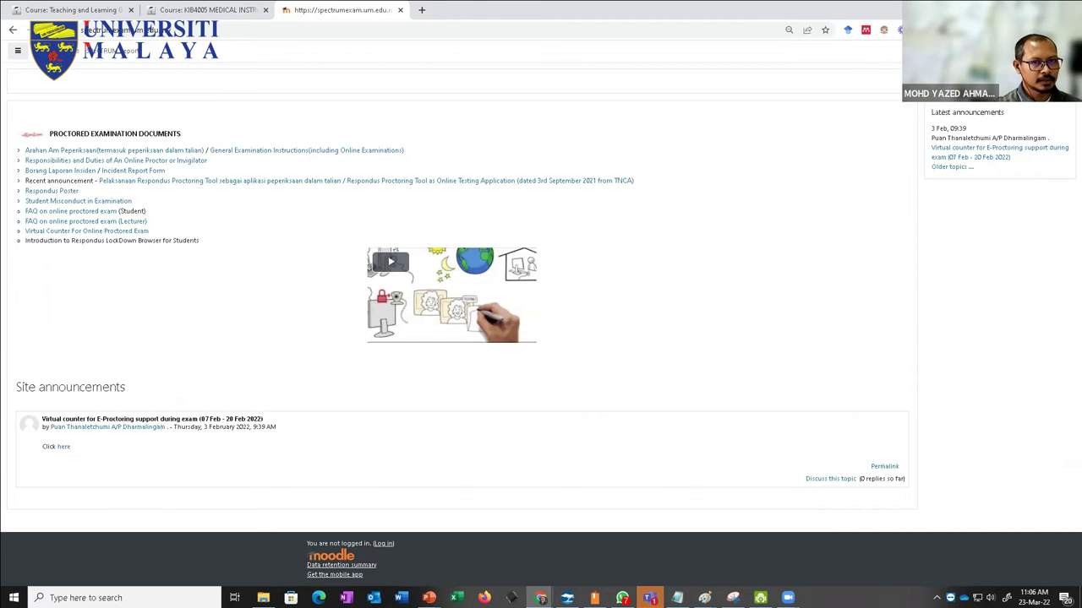
click(379, 269)
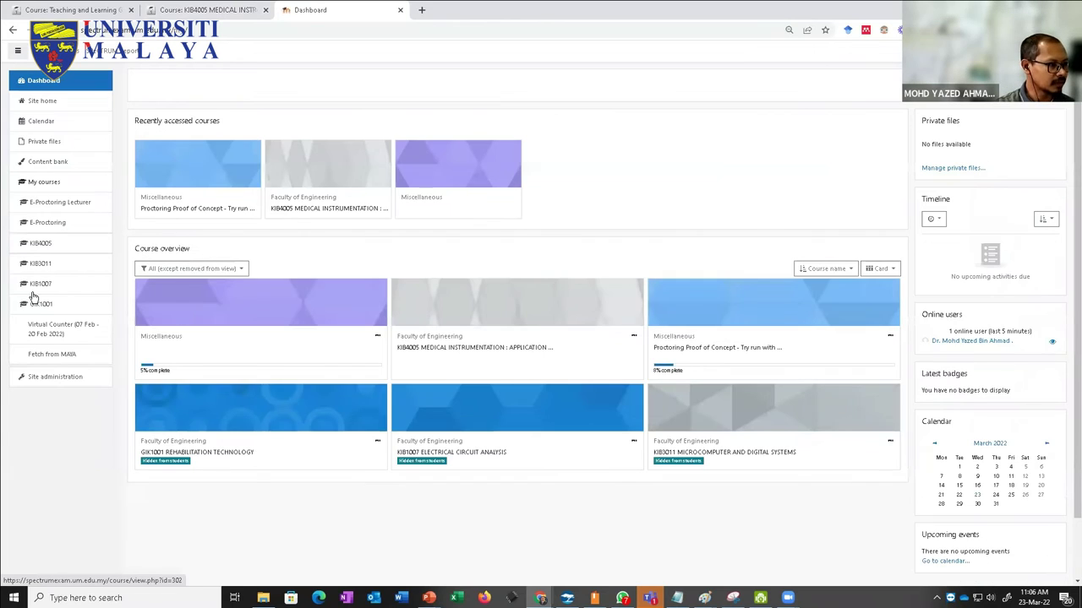
click(73, 318)
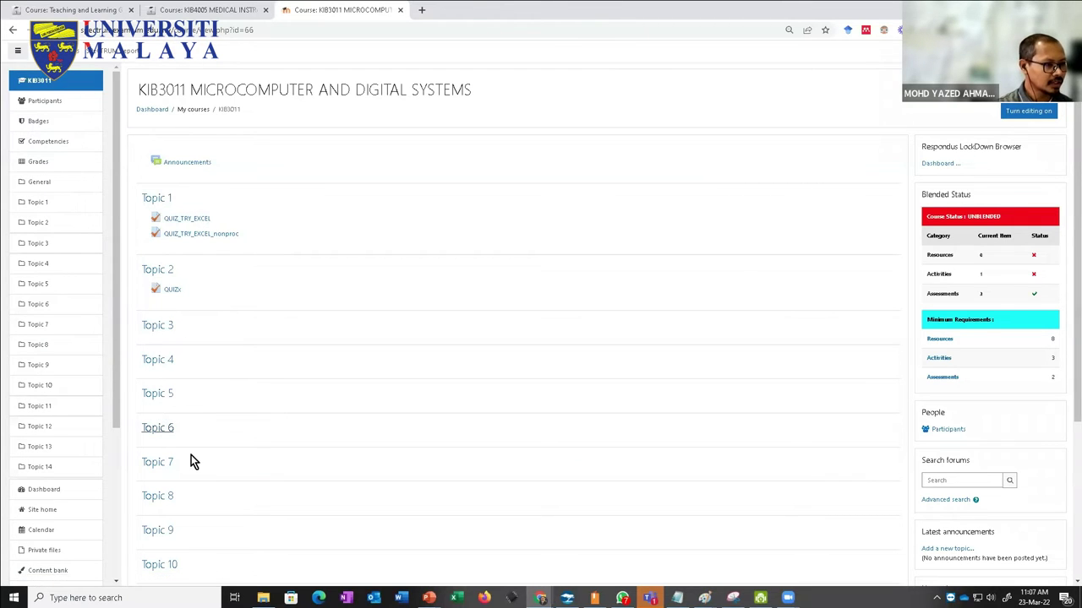
scroll(191, 454, down, 3)
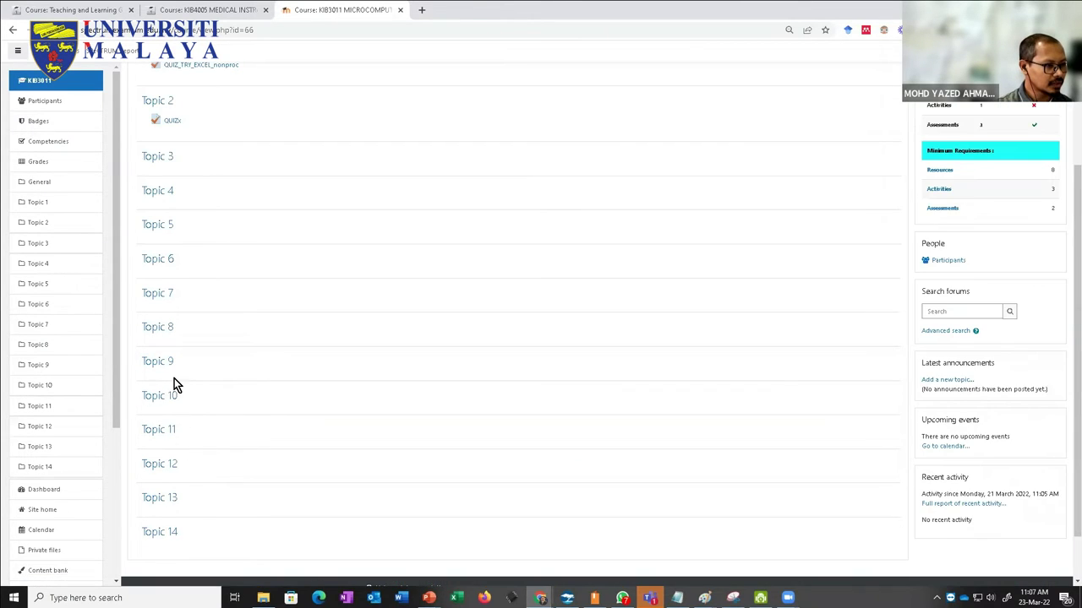
click(169, 258)
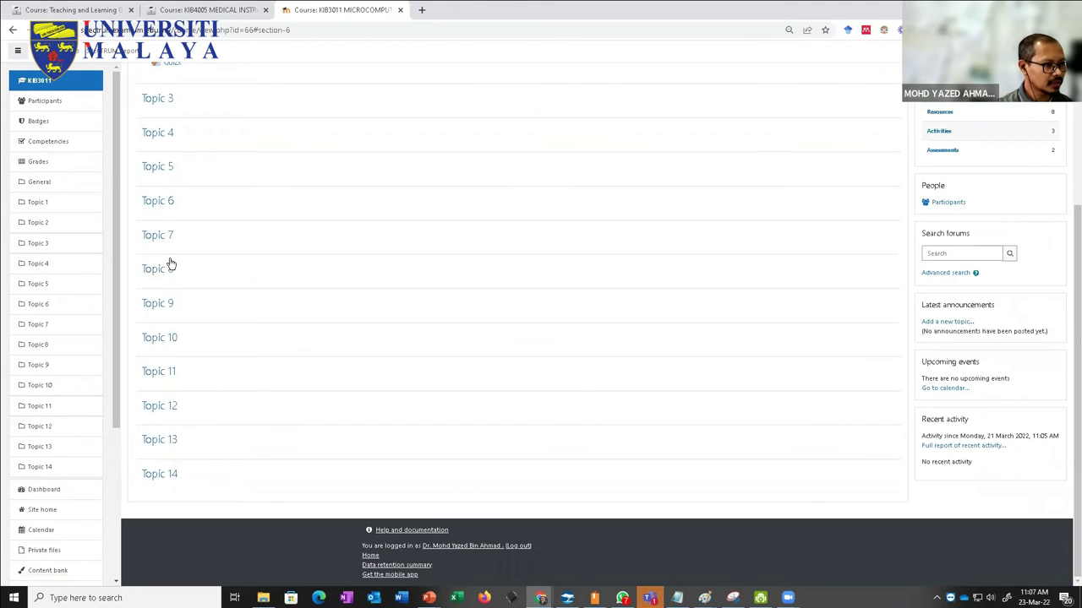
scroll(177, 290, up, 1)
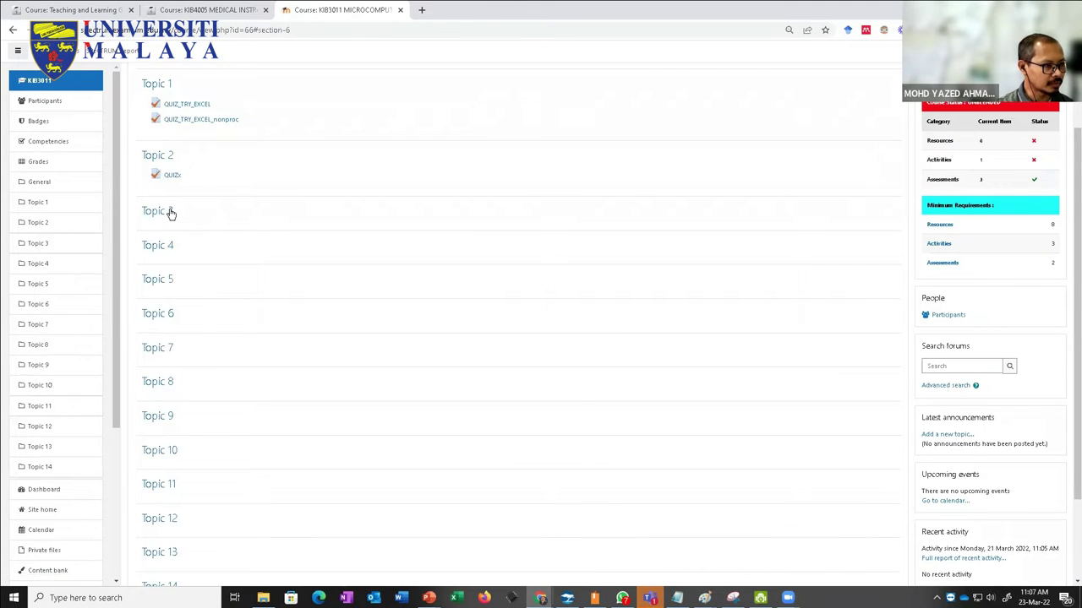
click(169, 212)
scroll(842, 208, up, 2)
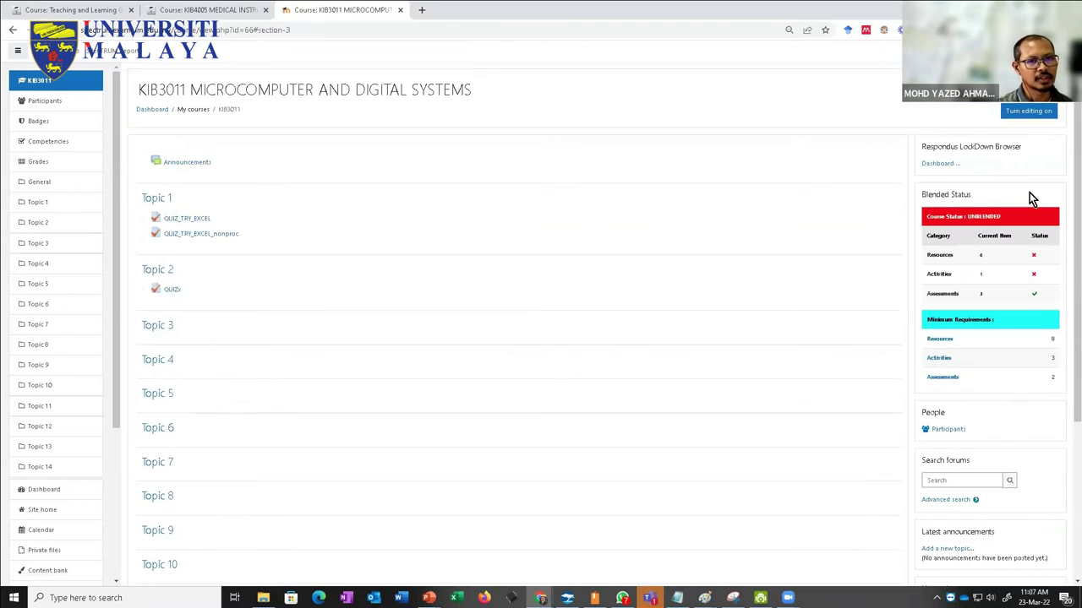
Step: Turn editing on and rename Topic 12 to MUSIC
click(1014, 112)
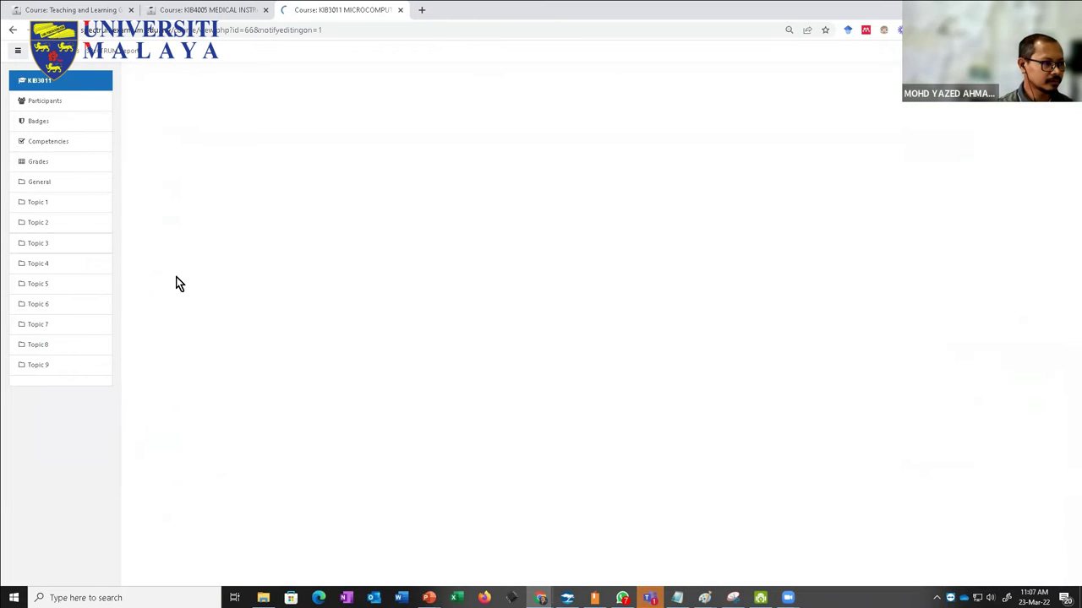
scroll(178, 406, down, 2)
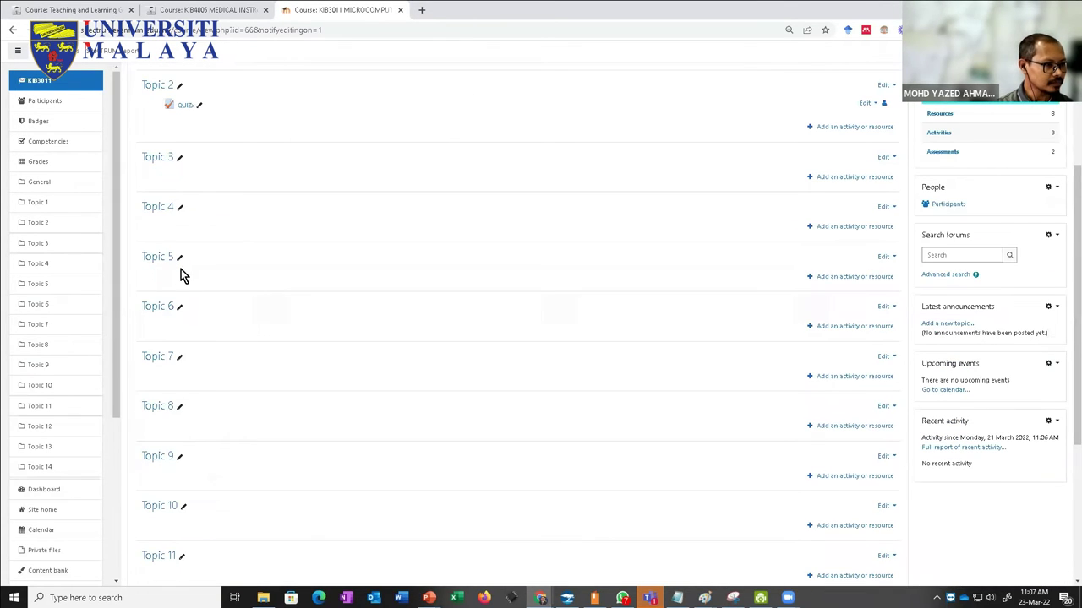
scroll(197, 427, down, 3)
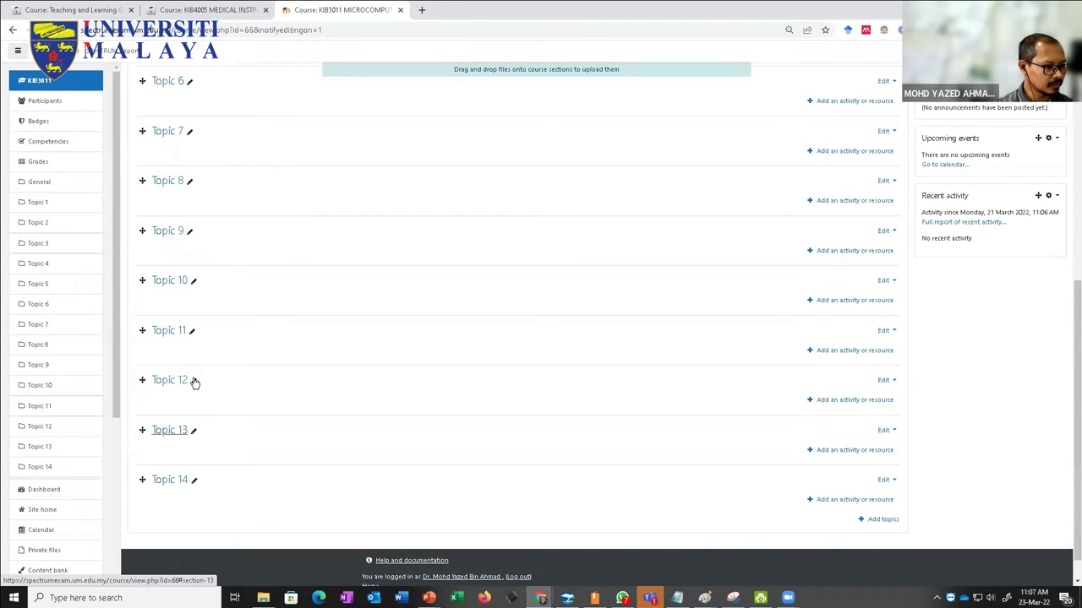
click(193, 379)
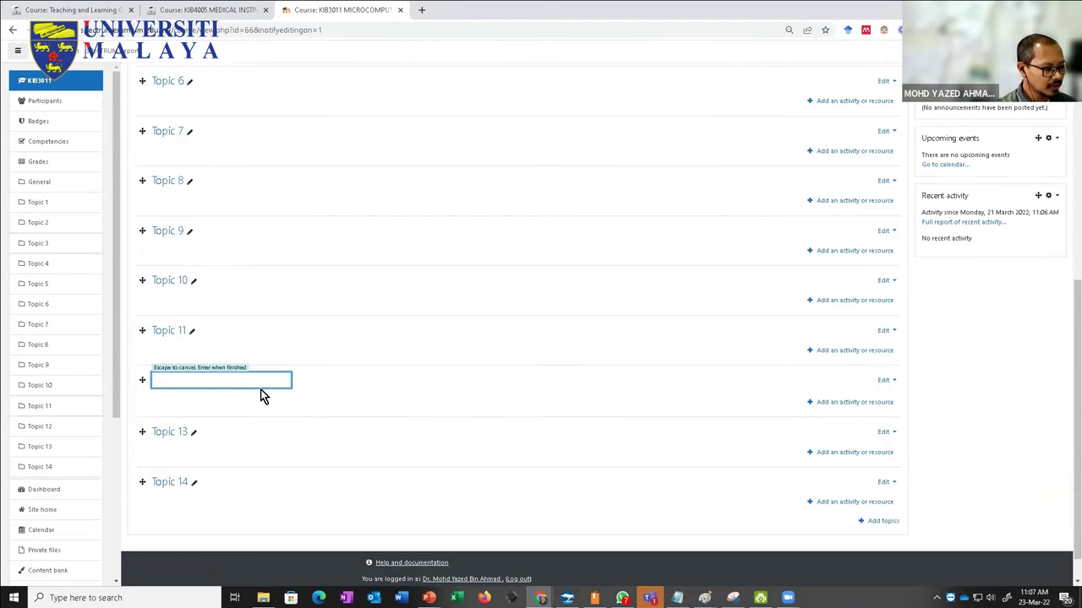
text(MUSIC)
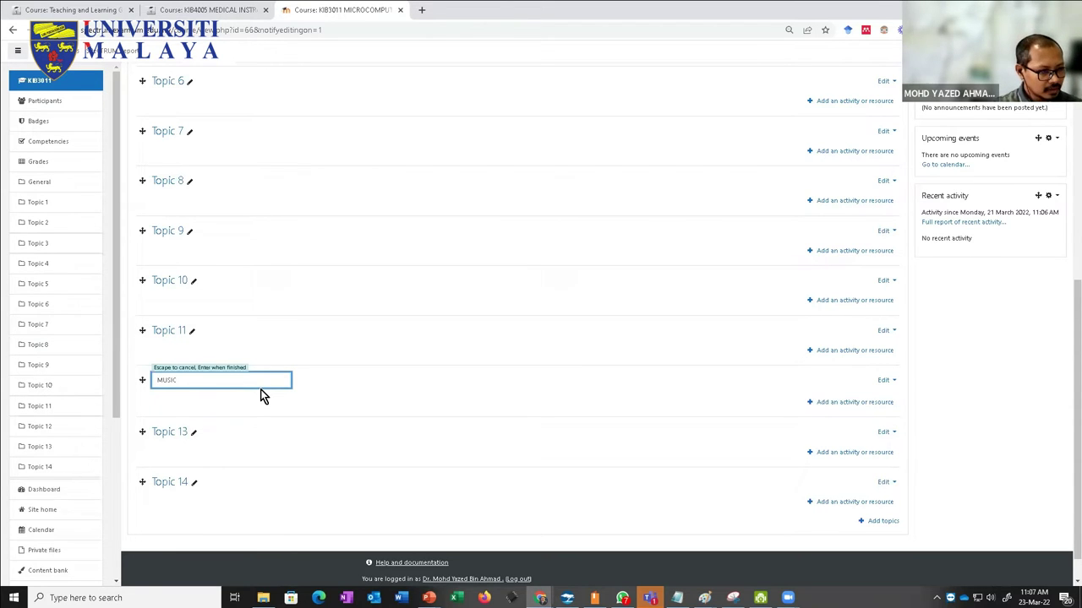
key(Return)
Step: Rename Topic 13 to DRAMA and Topic 14 to DANCE
click(193, 432)
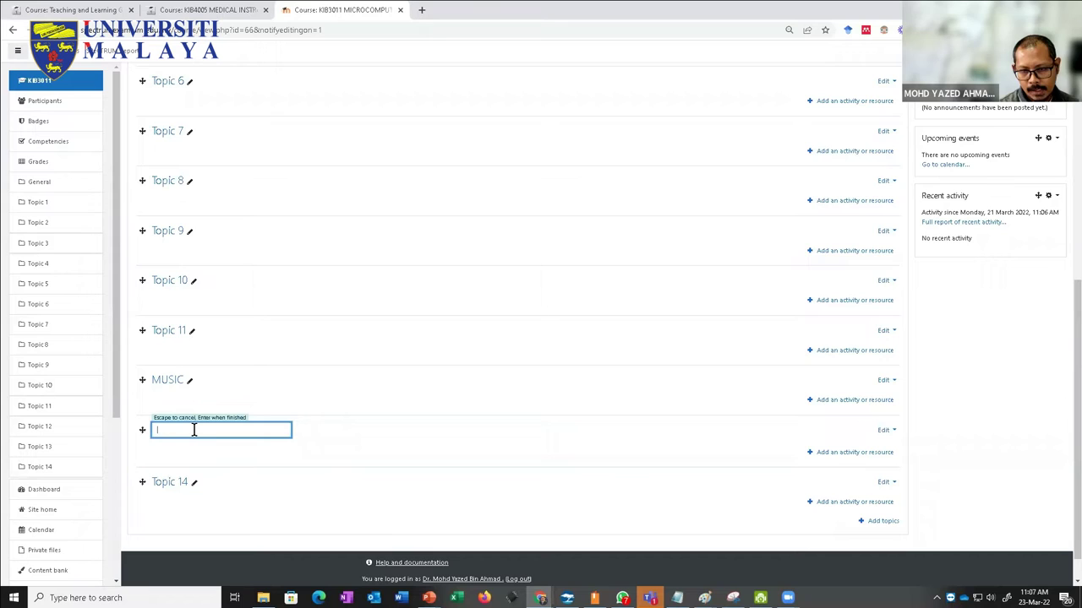
text(D)
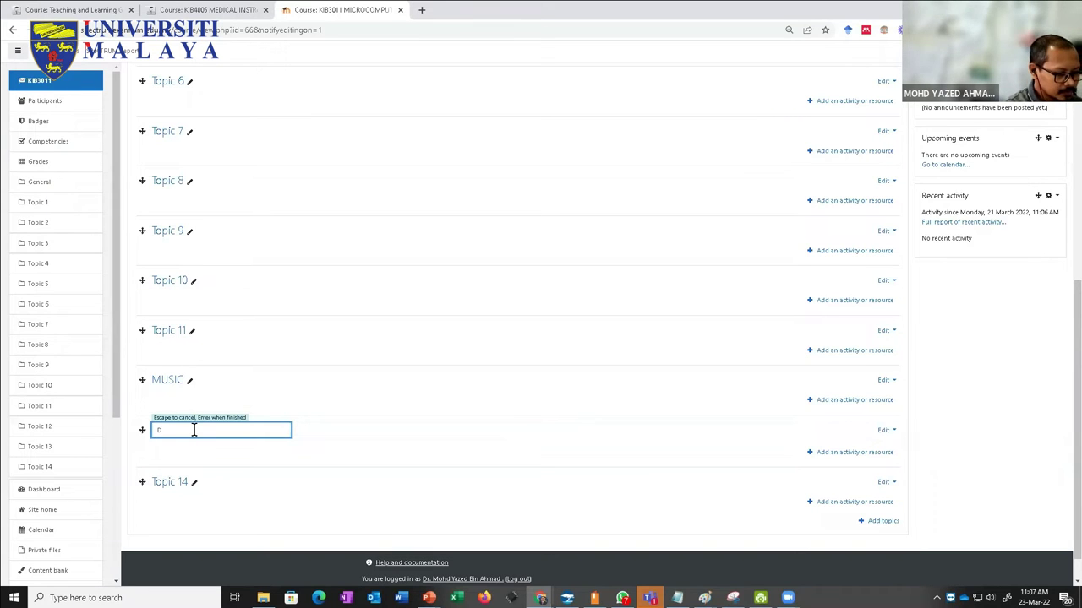
text(RAMA)
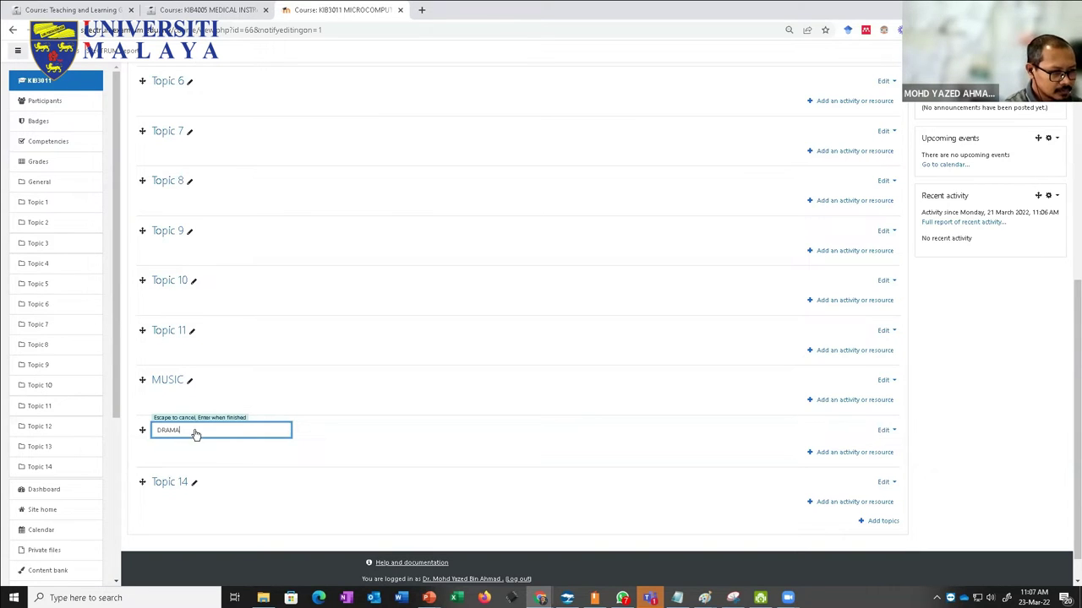
key(Return)
click(193, 480)
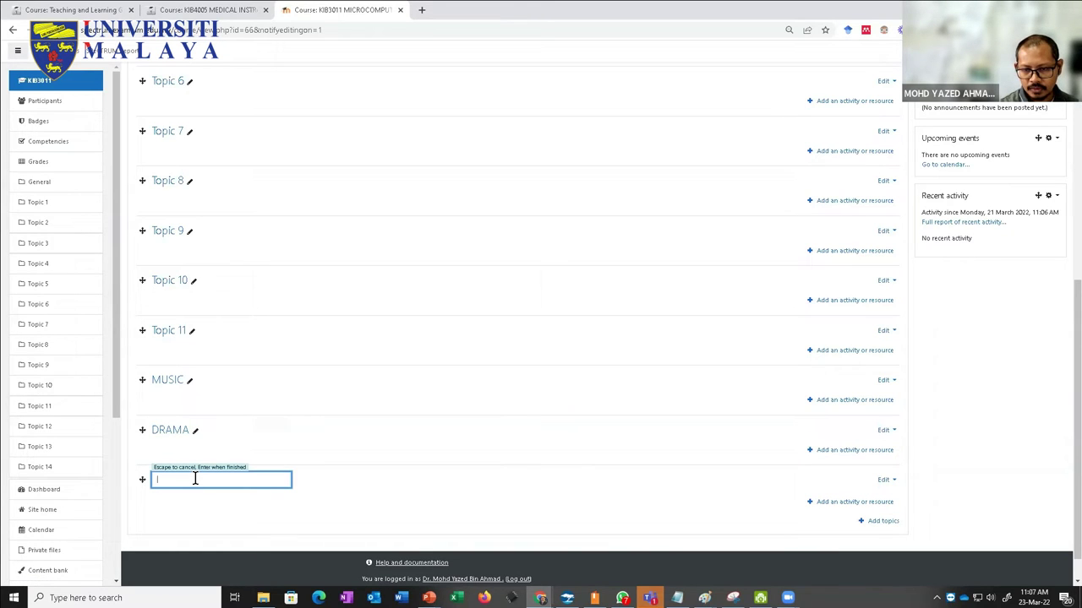
text(DANCE)
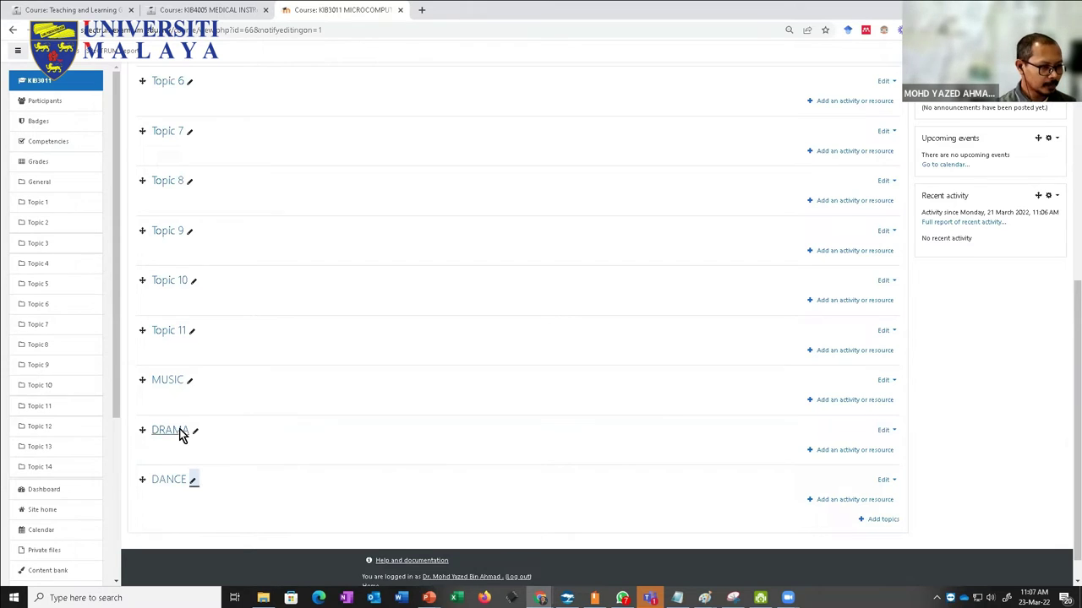
scroll(179, 435, down, 1)
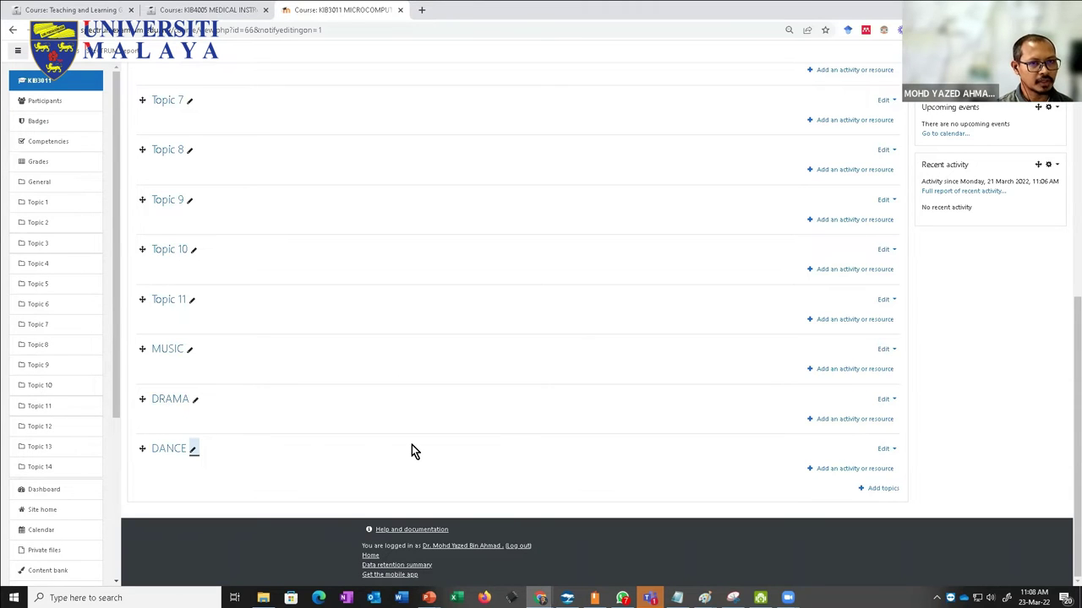
key(F5)
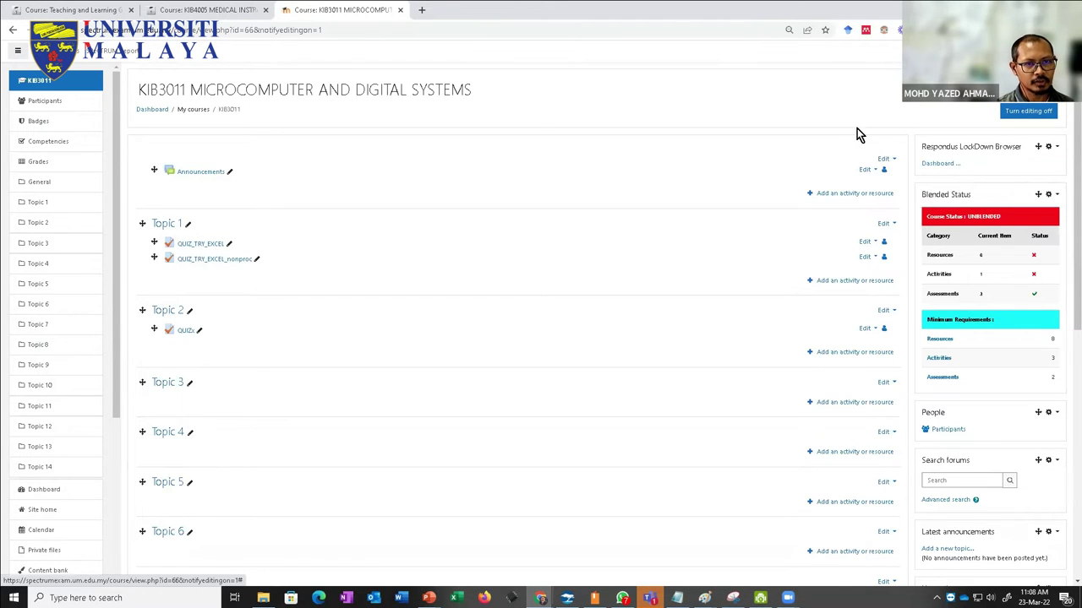
scroll(650, 202, down, 6)
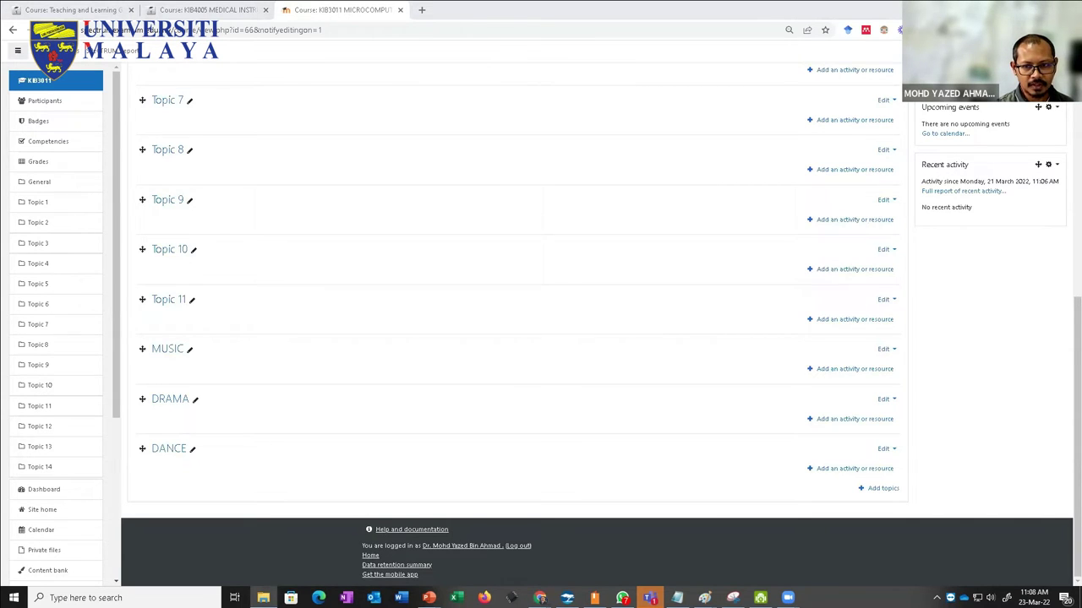
Step: Drag DUMMY1 into MUSIC, DUMMY1 - Copy into DRAMA and DUMMY1 - Copy (2) into DANCE
drag(550, 402, 367, 369)
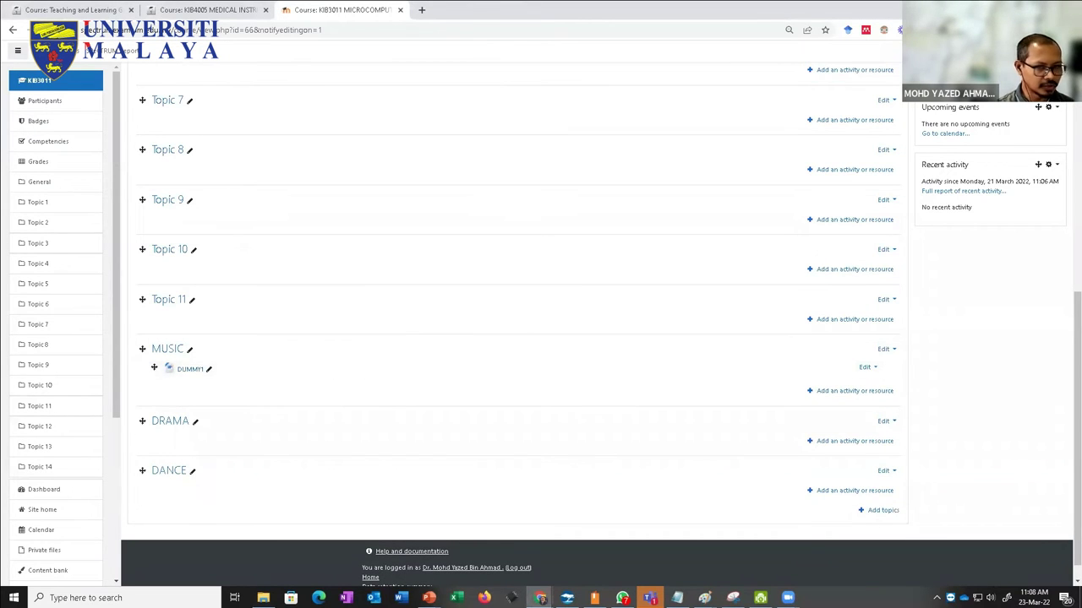
drag(778, 429, 467, 427)
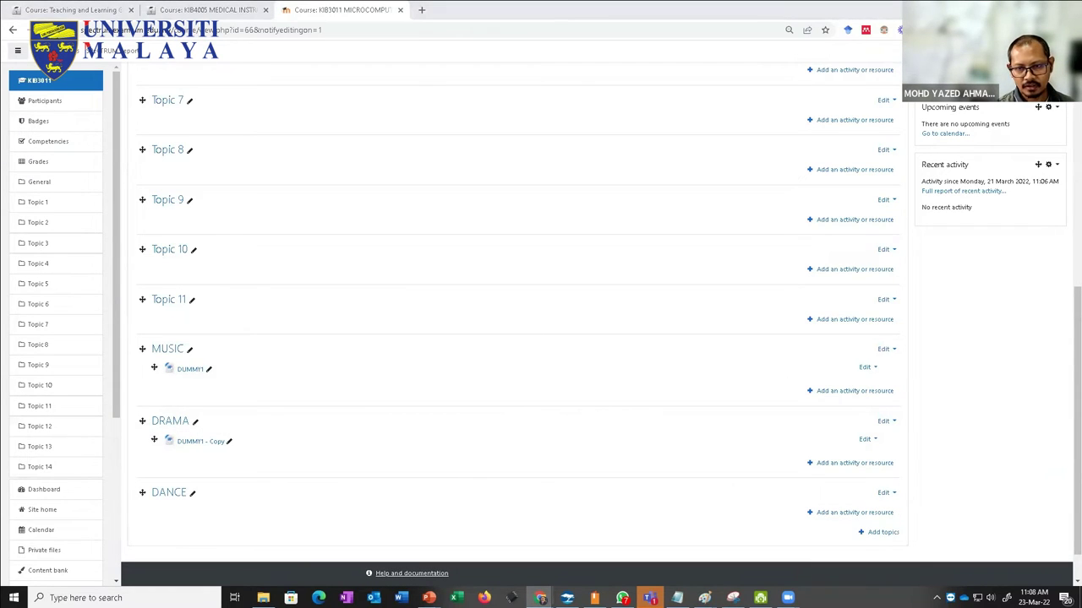
drag(848, 367, 350, 520)
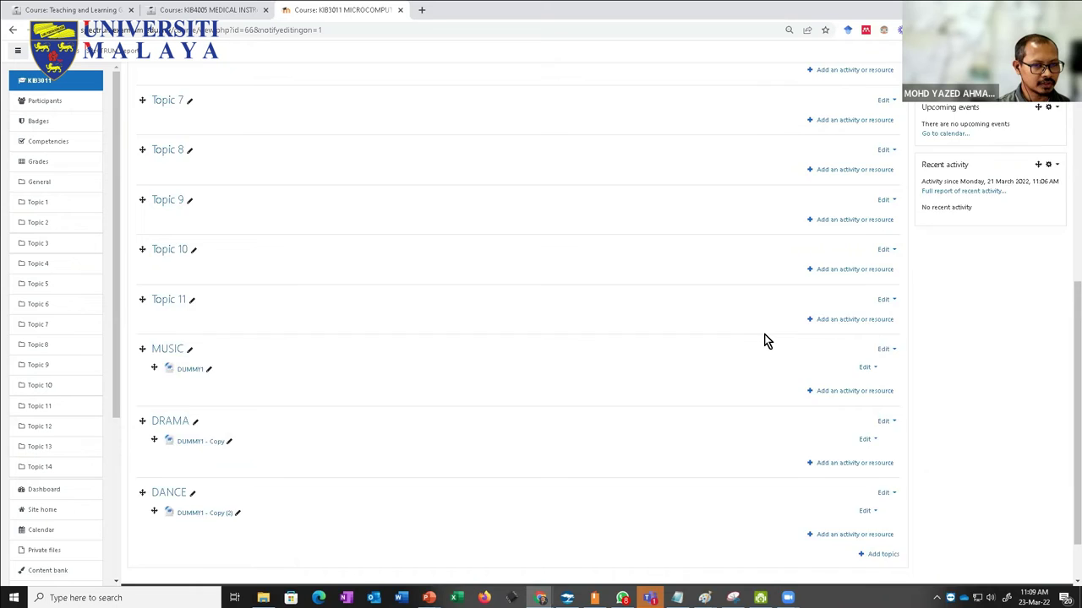
scroll(765, 340, up, 5)
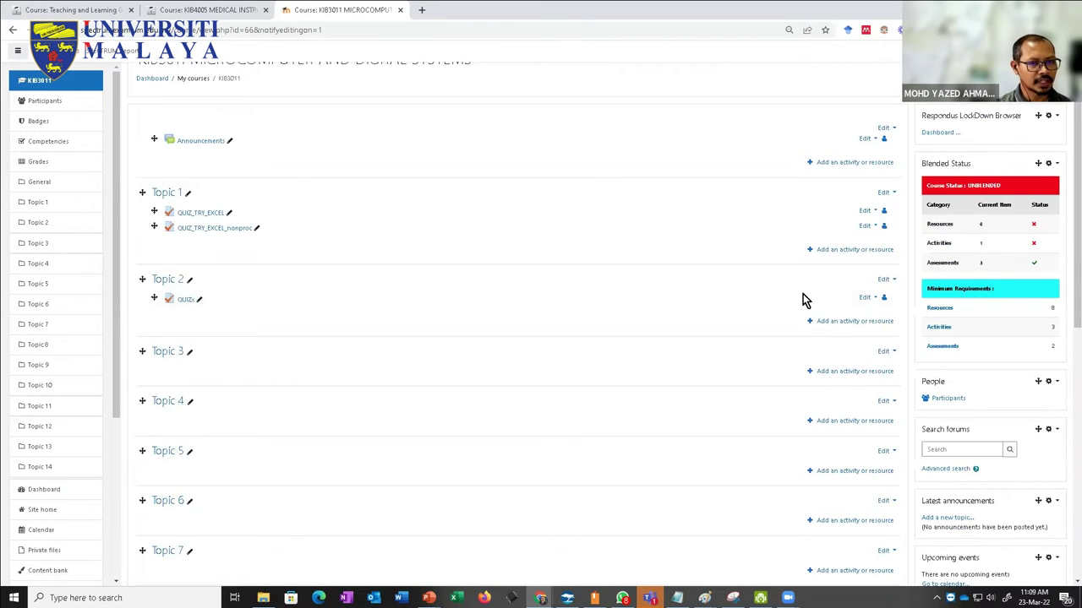
scroll(811, 288, up, 1)
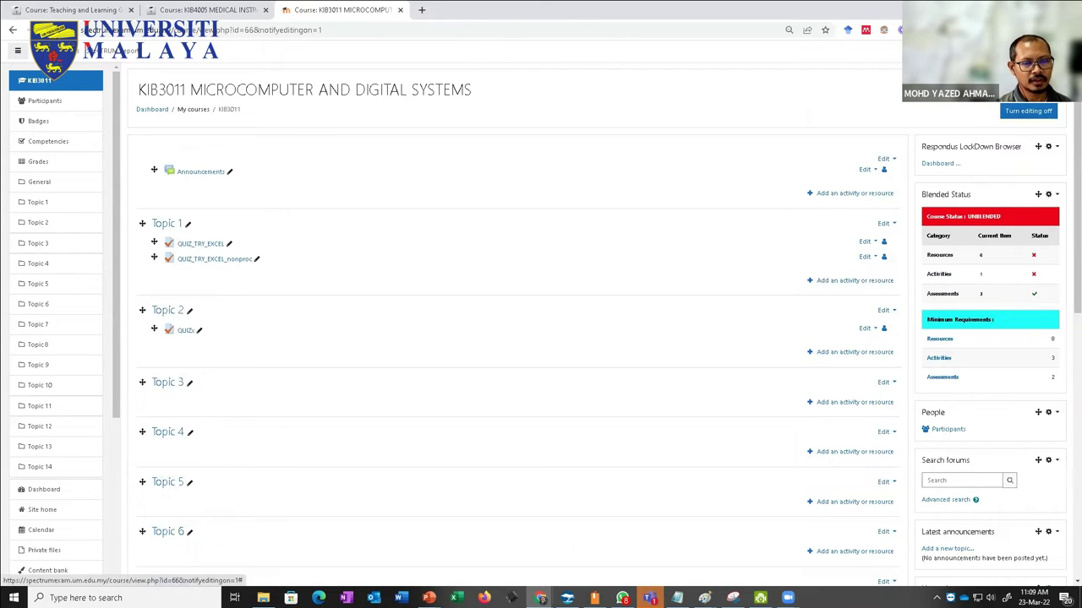
Step: Open KIB3011's course settings form and expand its Course format section
click(1048, 89)
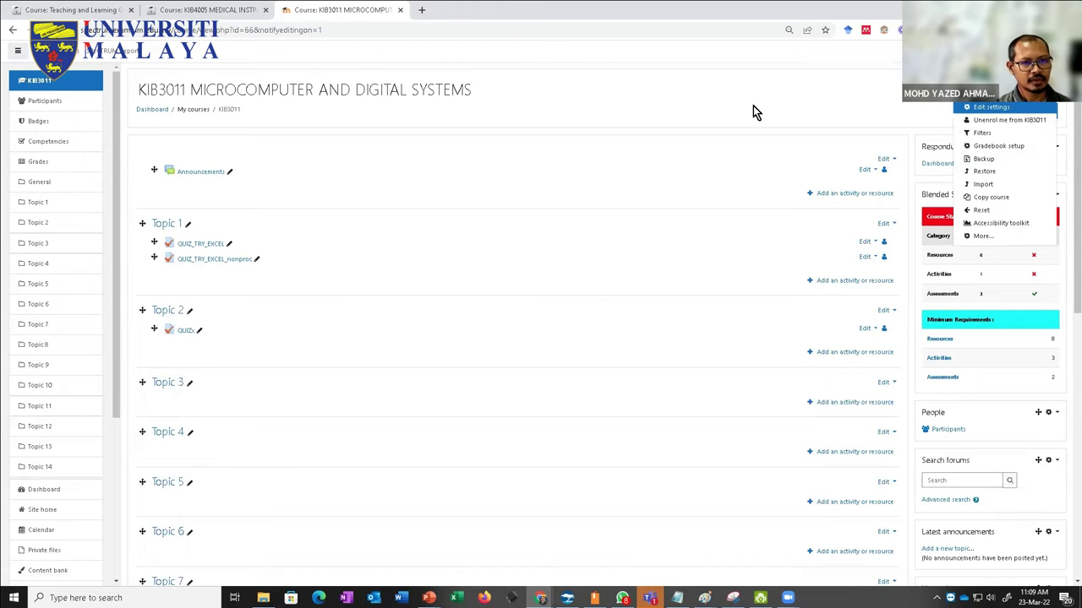
scroll(850, 125, up, 4)
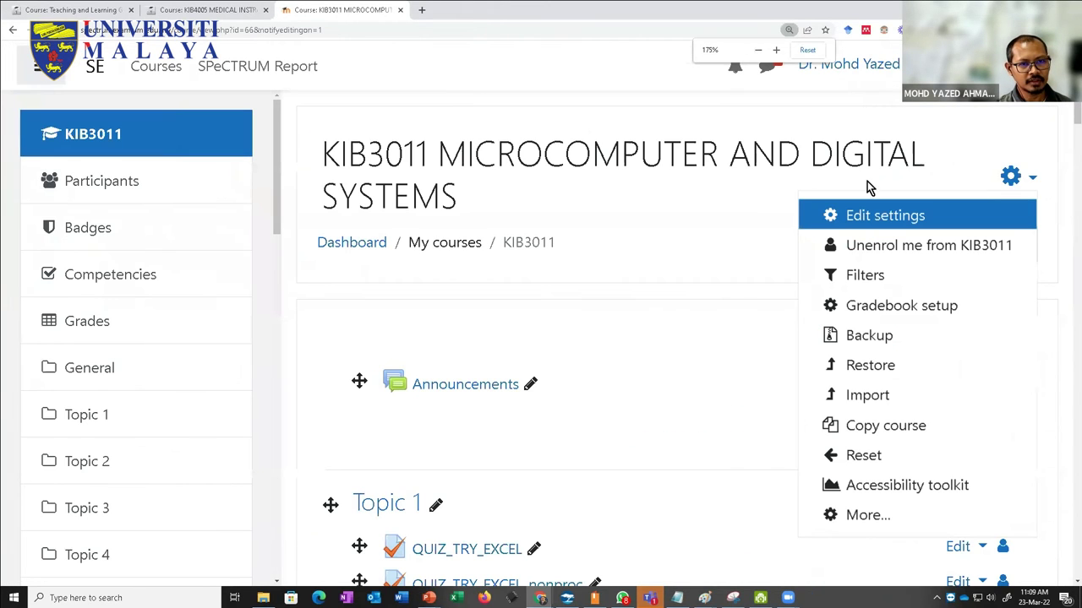
click(884, 216)
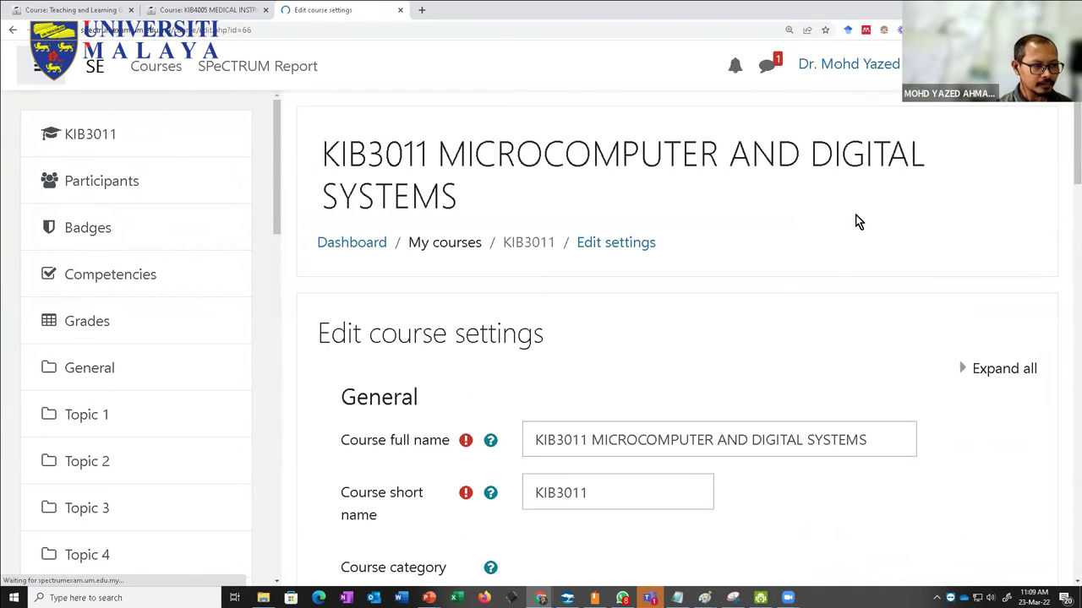
scroll(855, 224, down, 4)
scroll(856, 229, down, 2)
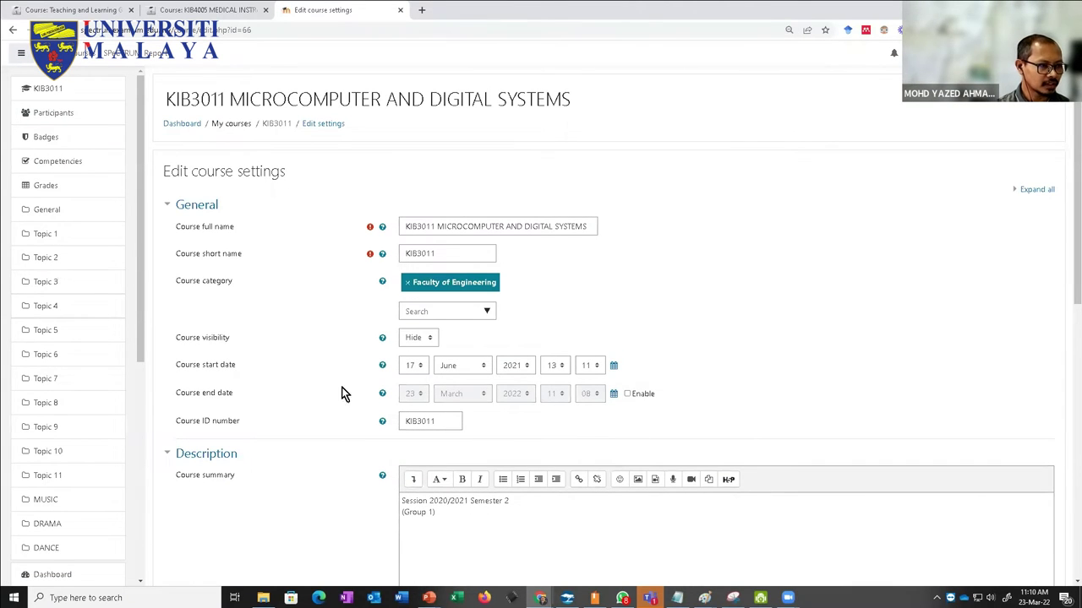
scroll(337, 407, down, 2)
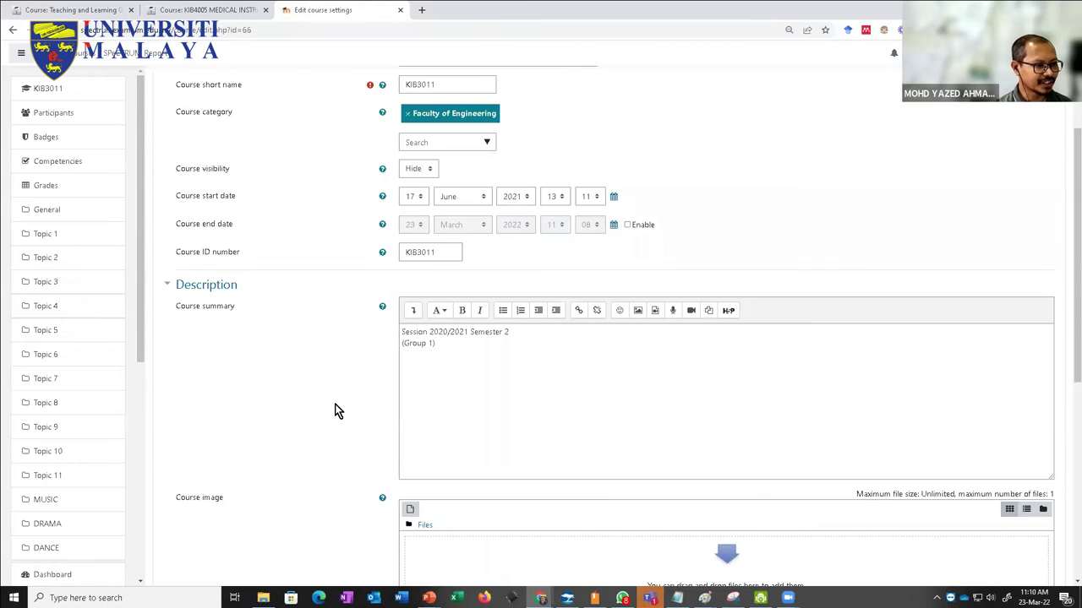
scroll(333, 405, down, 3)
scroll(334, 398, down, 2)
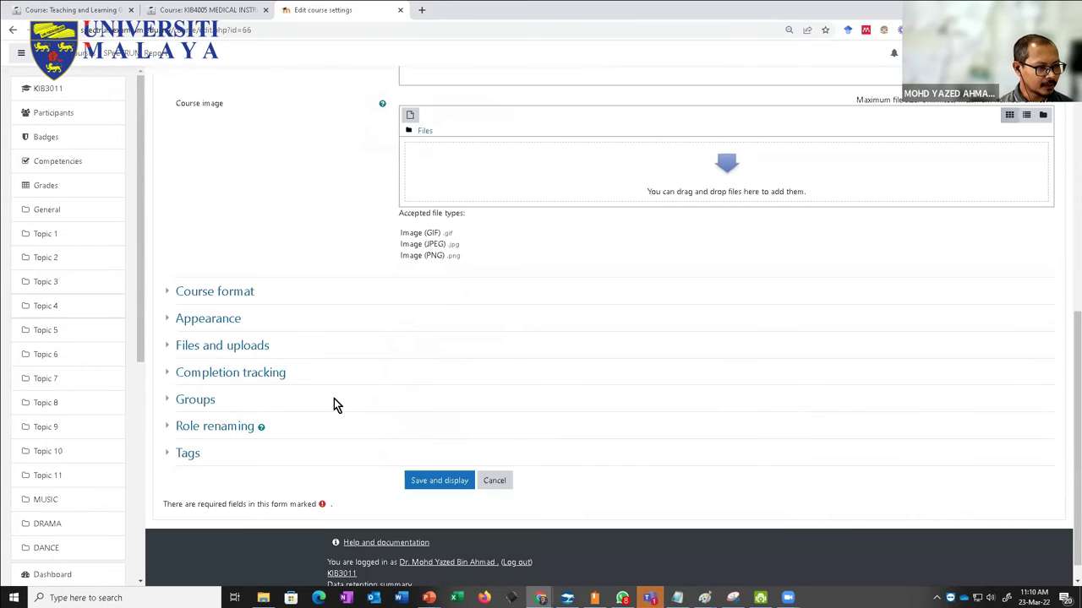
click(168, 293)
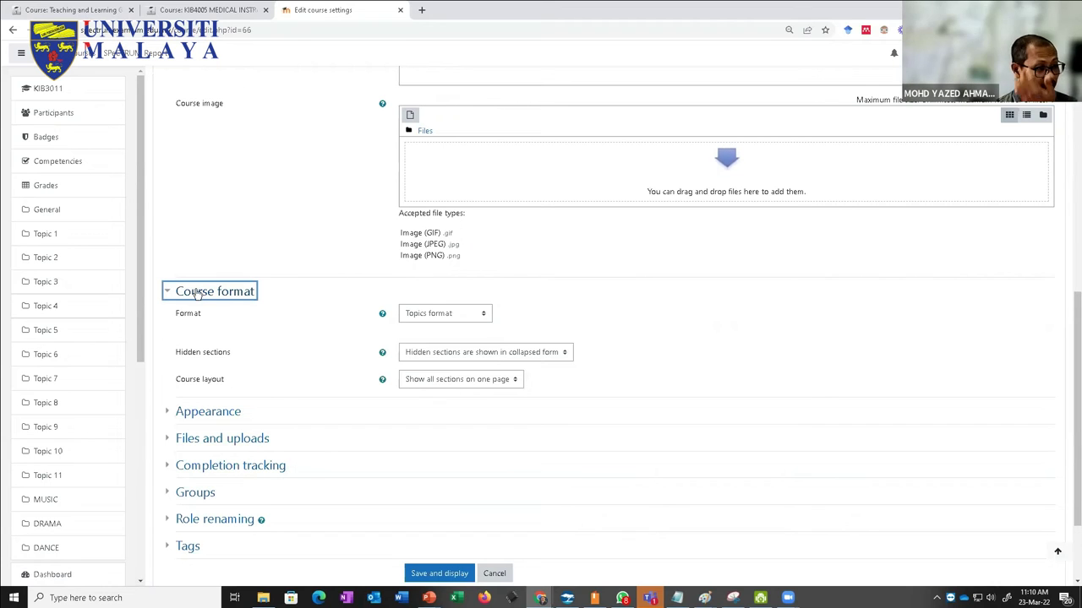
Step: Review the Format, Course layout and Hidden sections options, keep Topics format, and switch to KIB4005
click(444, 320)
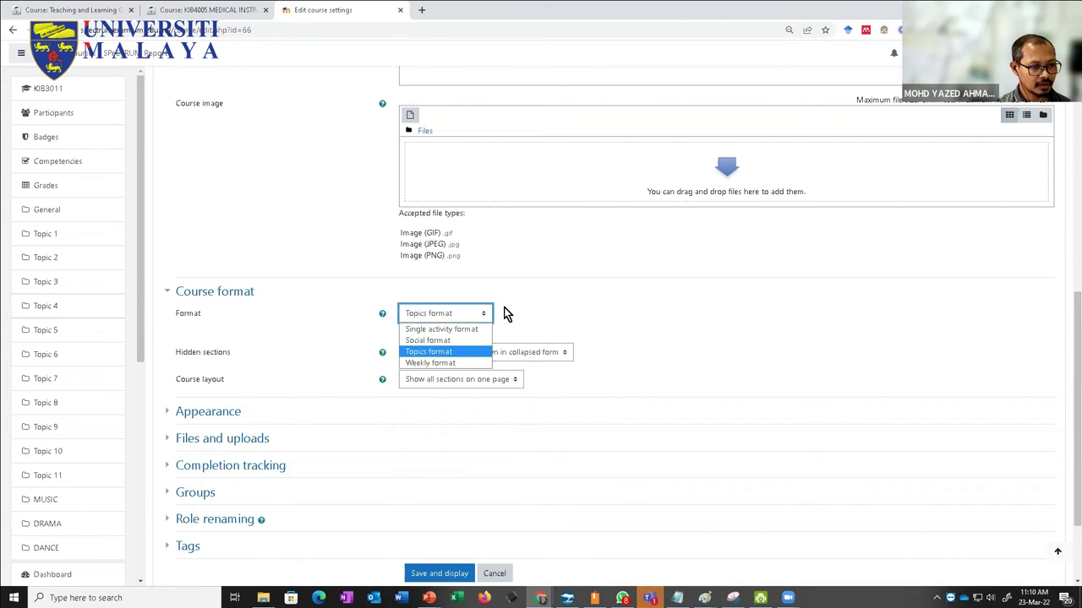
click(537, 299)
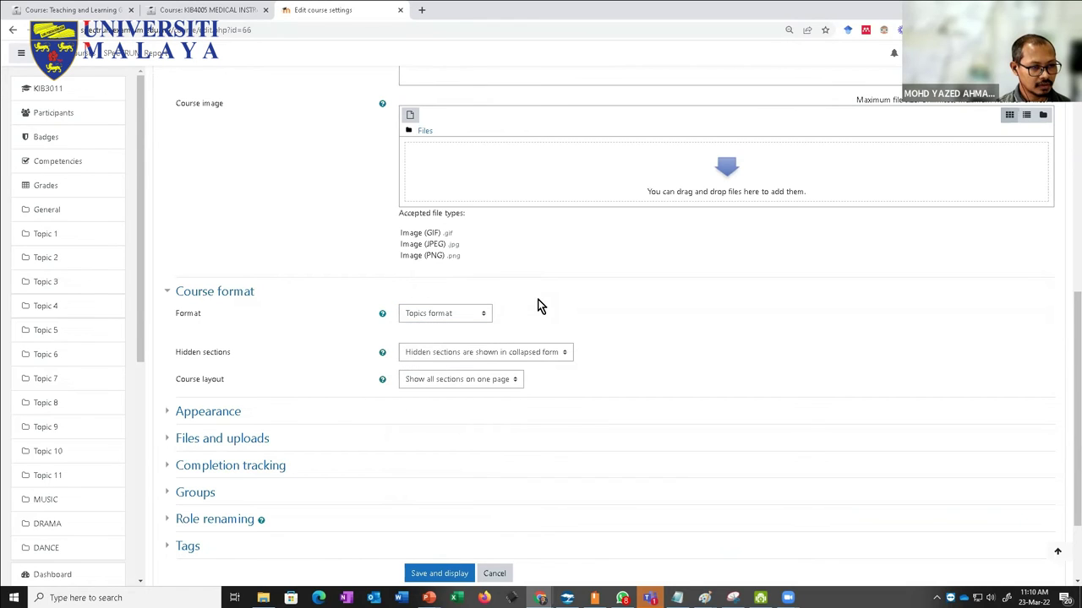
click(430, 387)
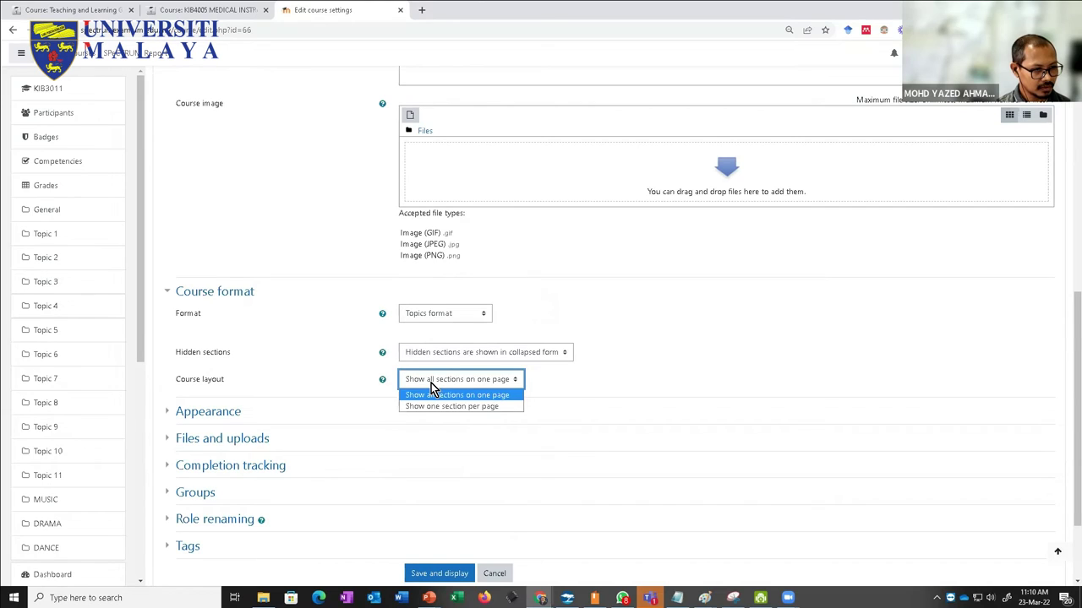
click(577, 377)
click(557, 354)
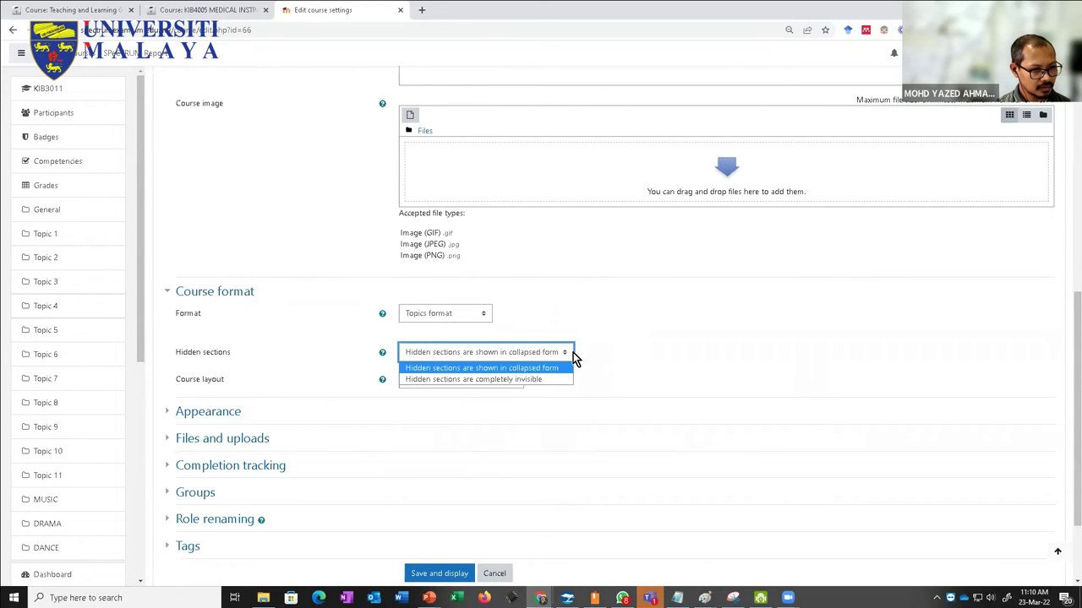
click(598, 352)
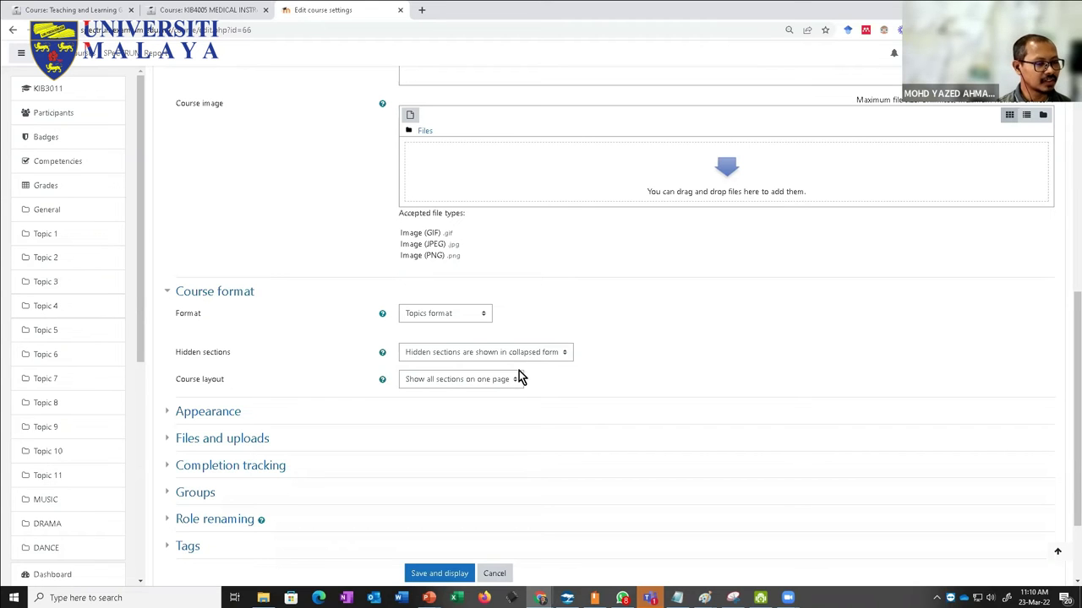
click(206, 11)
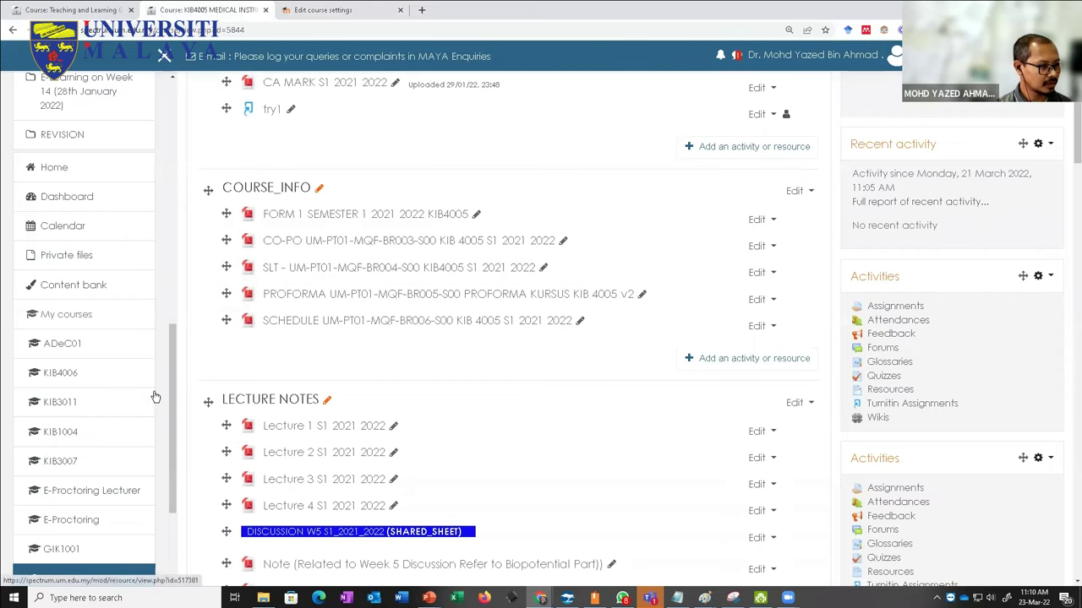
Step: Open the Teaching and Learning Ground course settings and expand Course format
click(92, 10)
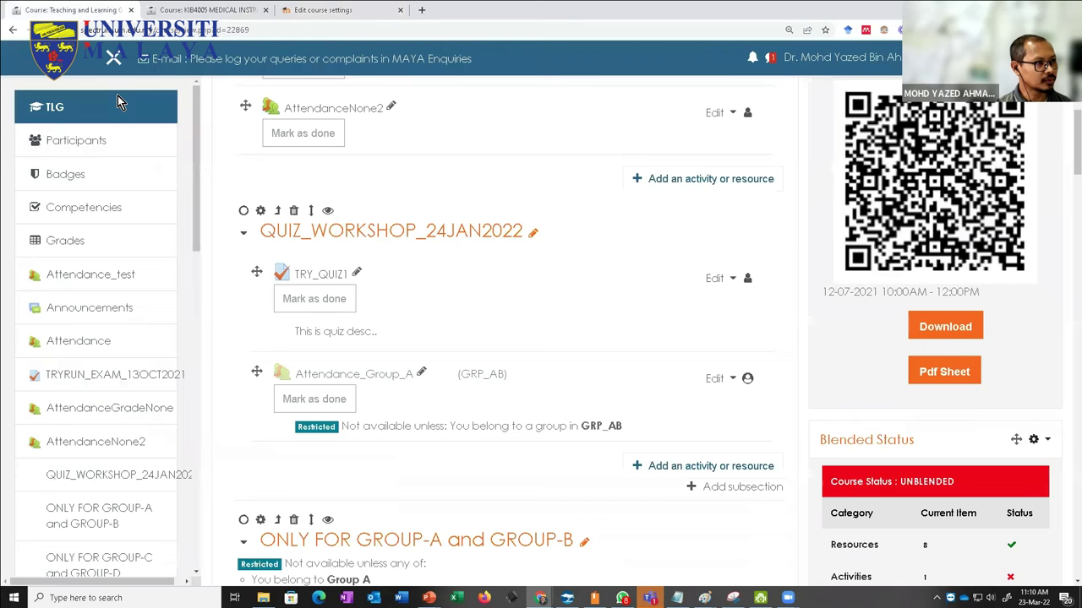
scroll(617, 267, up, 5)
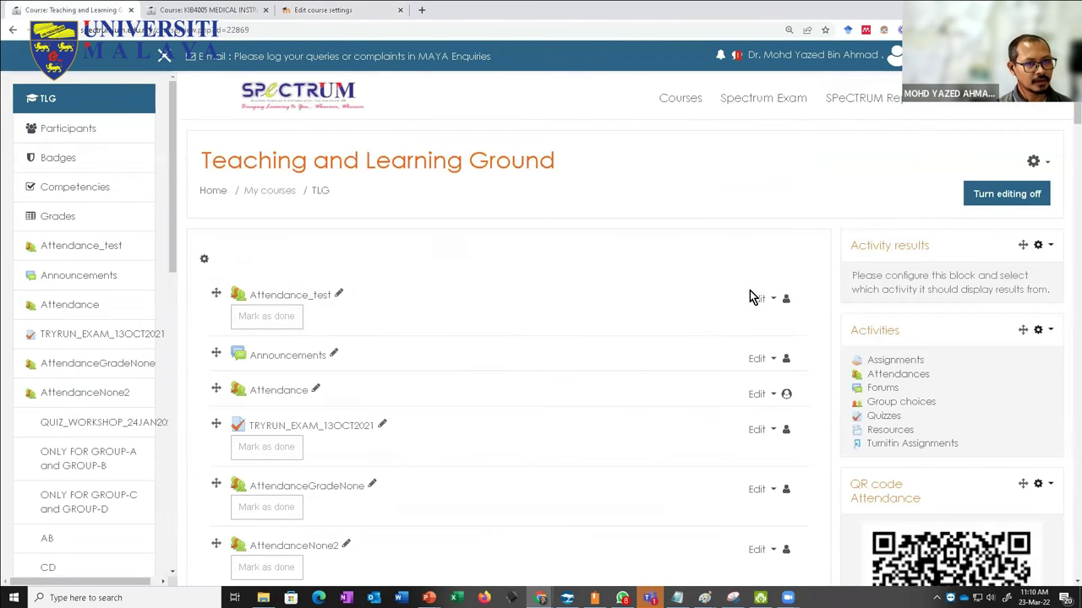
click(1046, 164)
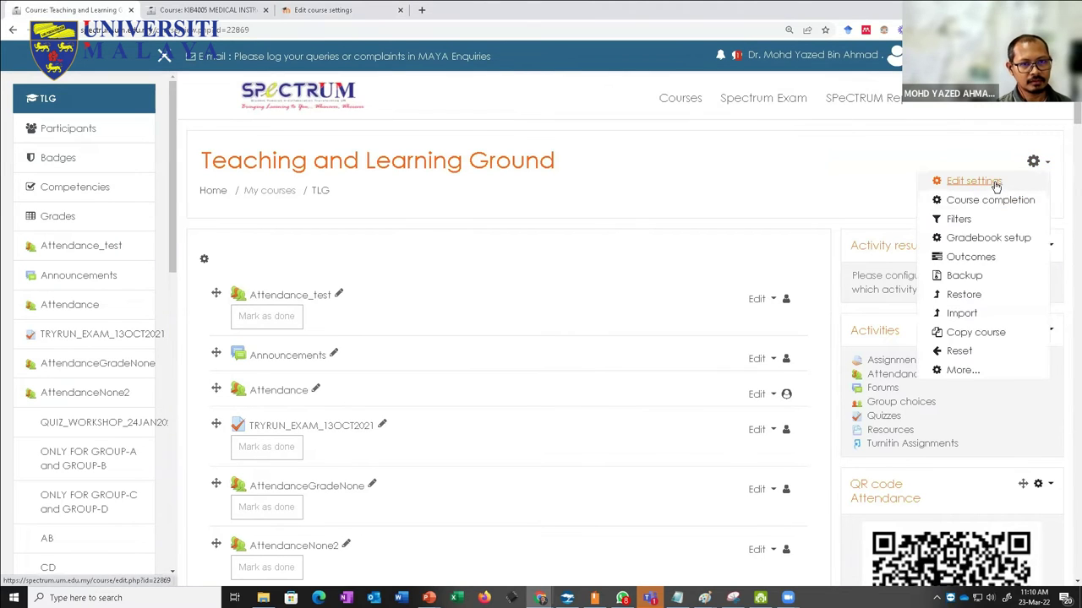
click(994, 181)
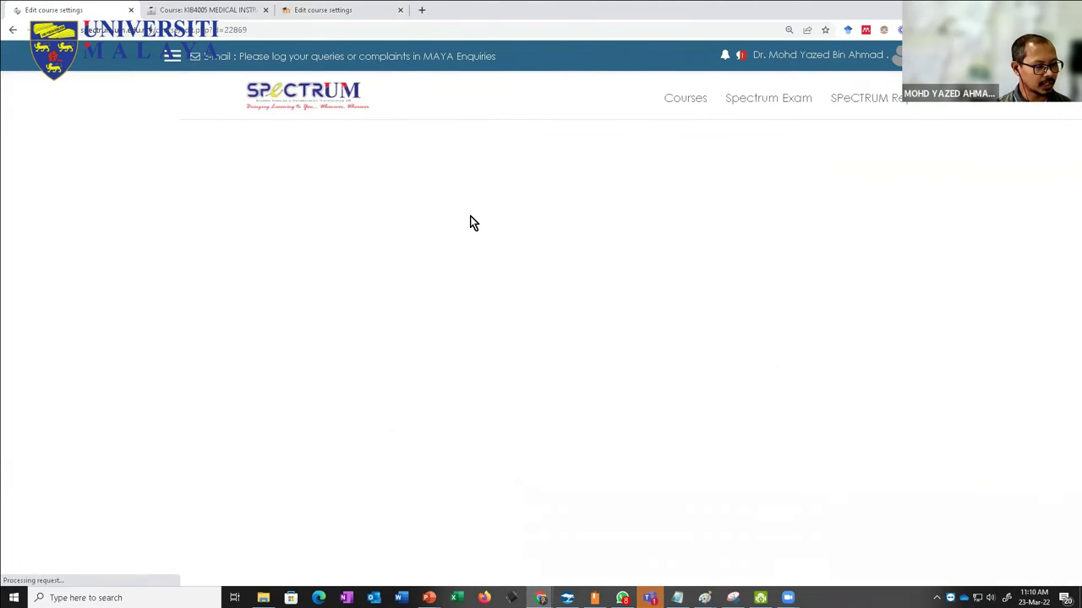
scroll(430, 245, down, 3)
scroll(428, 246, down, 2)
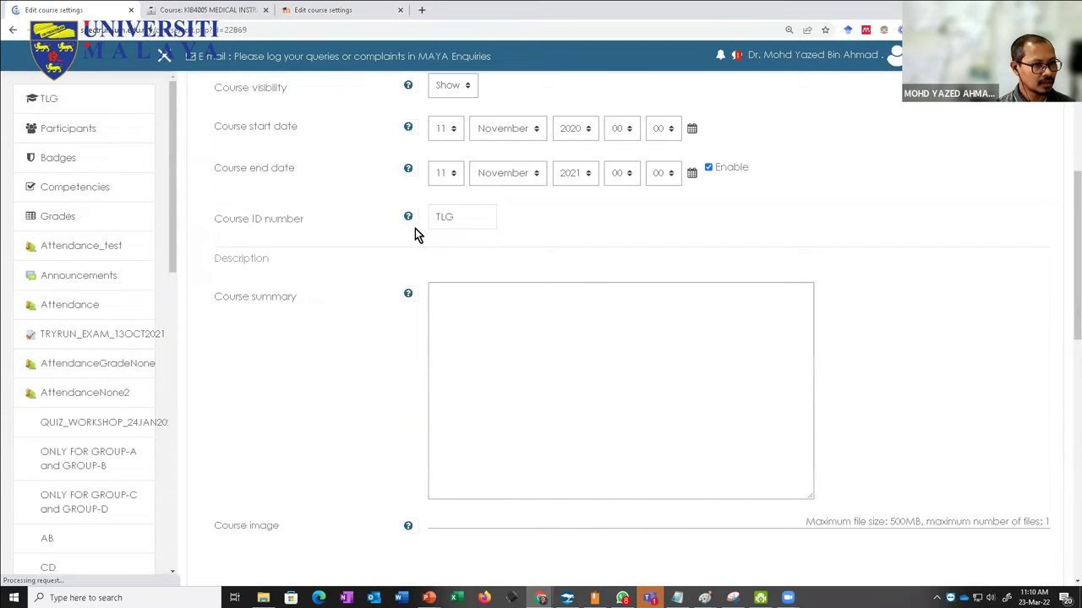
scroll(391, 243, down, 3)
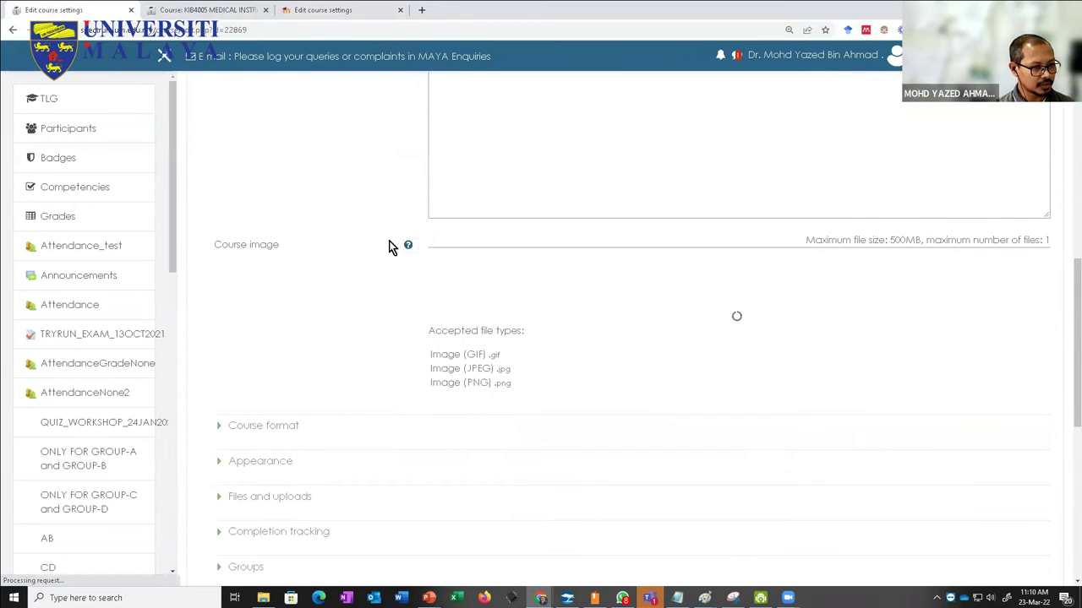
scroll(223, 435, down, 2)
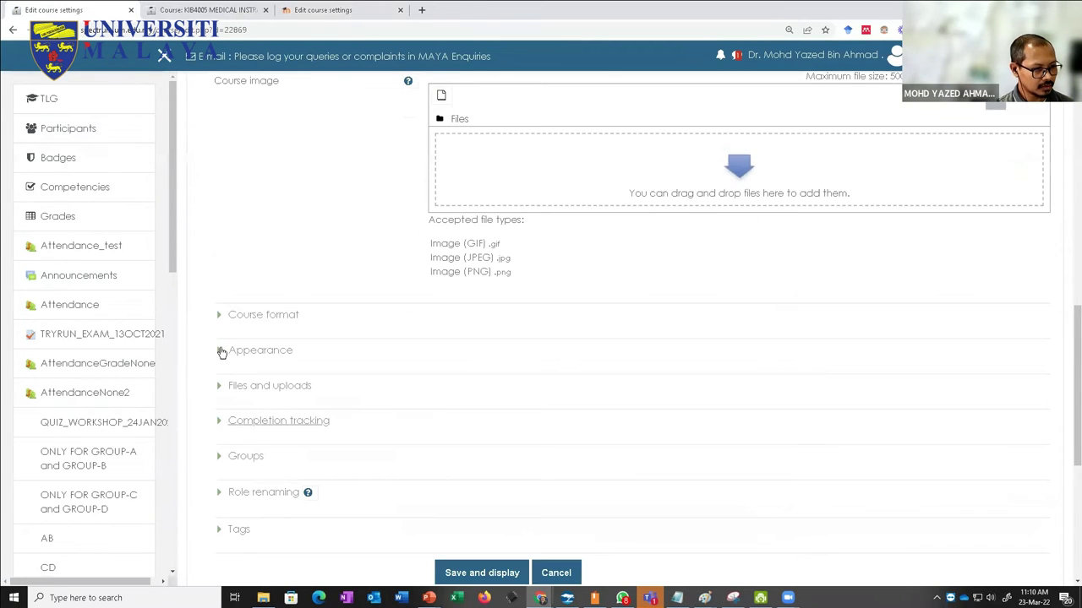
click(220, 315)
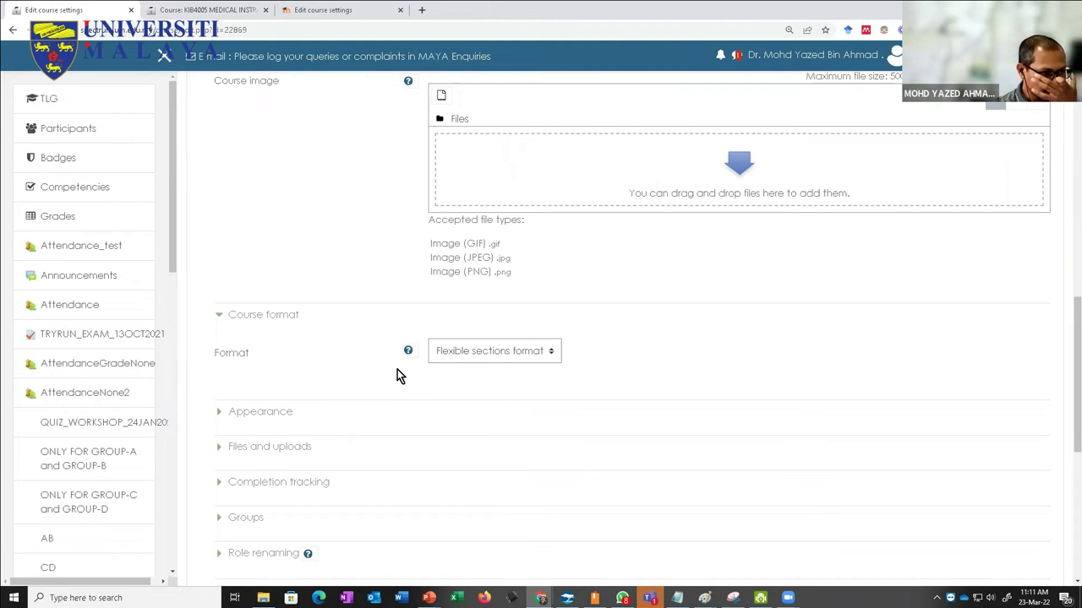
Step: Confirm the Format is Flexible sections format, leaving it unchanged
scroll(287, 353, up, 1)
scroll(287, 353, down, 1)
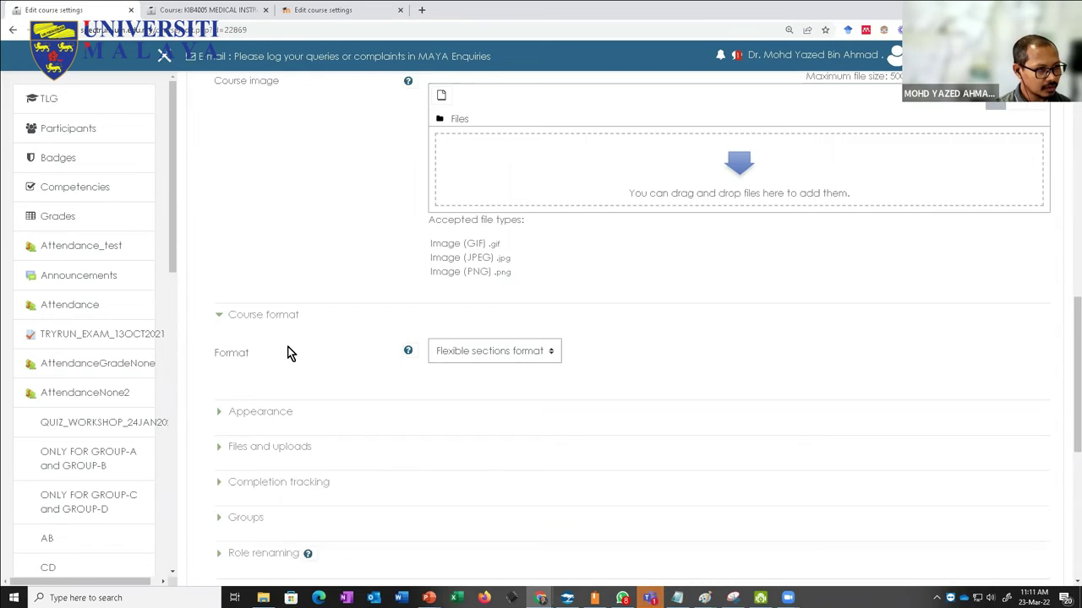
click(473, 355)
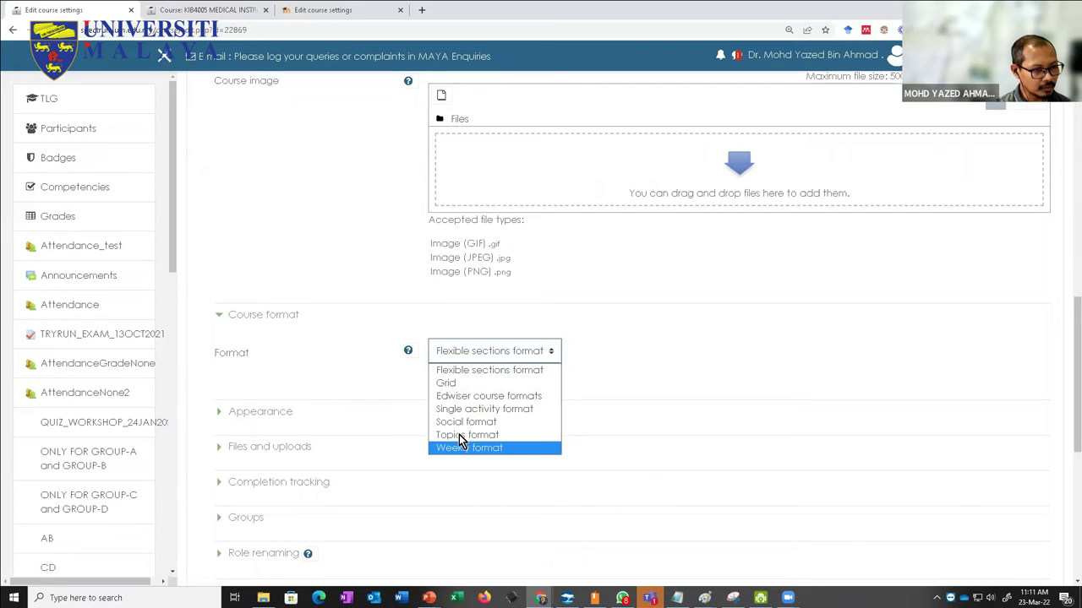
click(459, 371)
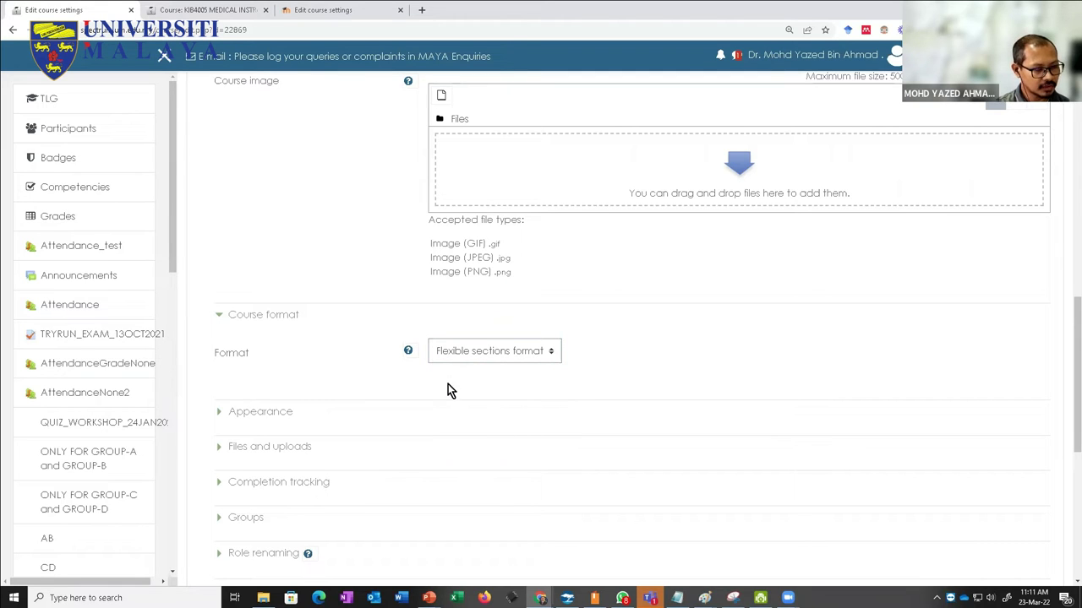
Step: Compare with the KIB3011 and KIB4005 tabs, then return to the Teaching and Learning Ground course page
click(318, 12)
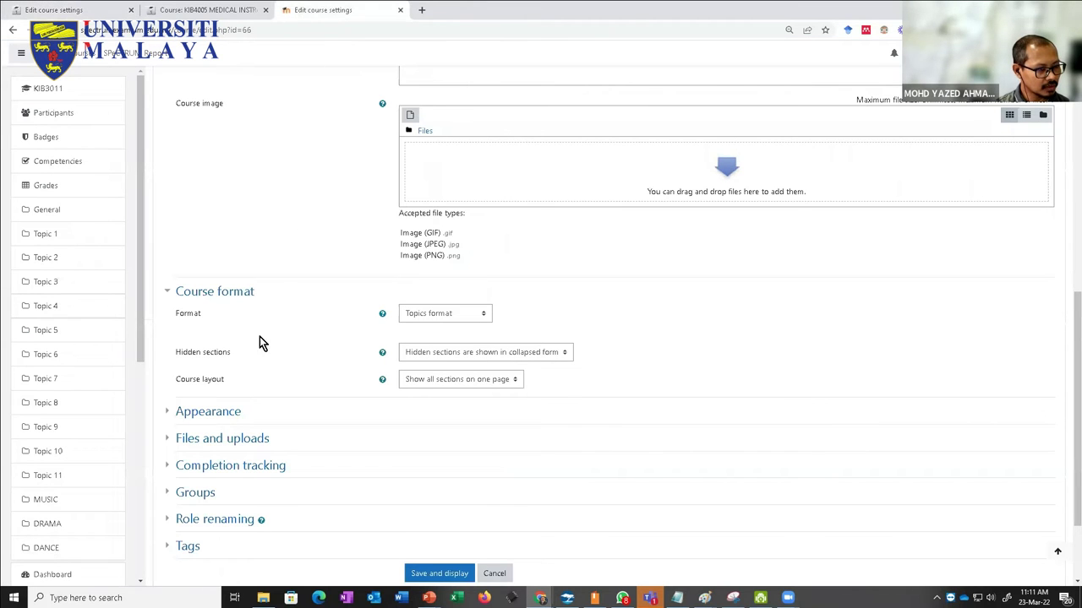
click(212, 6)
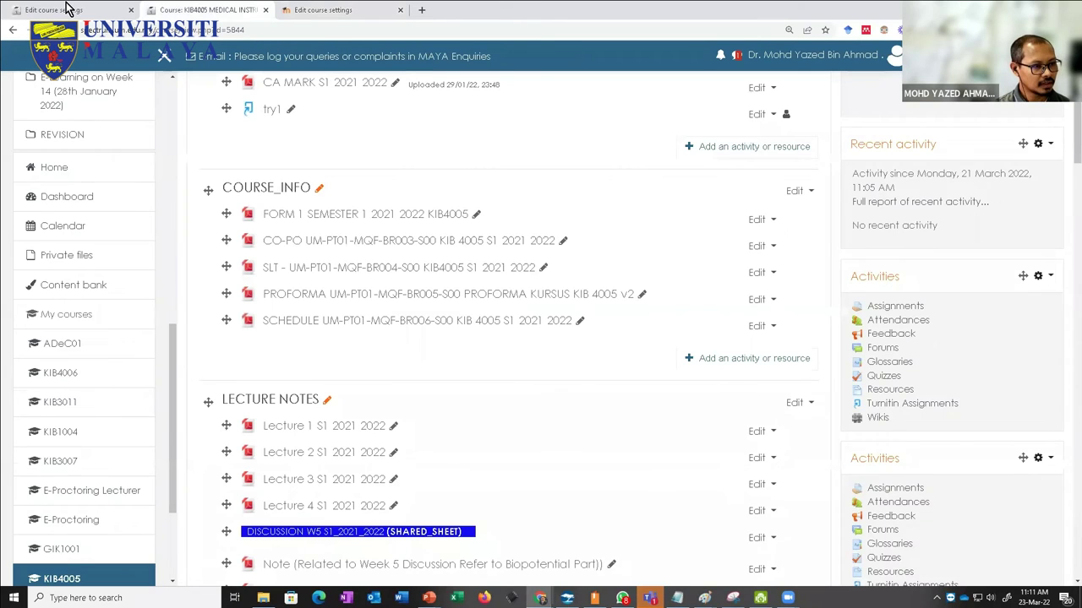
click(65, 6)
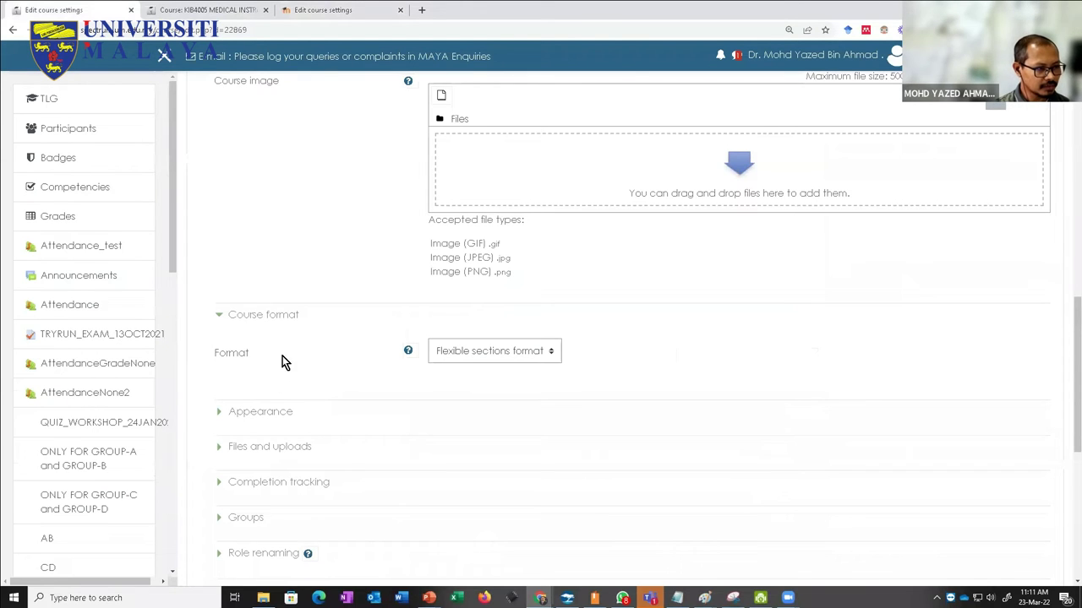
scroll(352, 333, up, 2)
scroll(352, 338, down, 1)
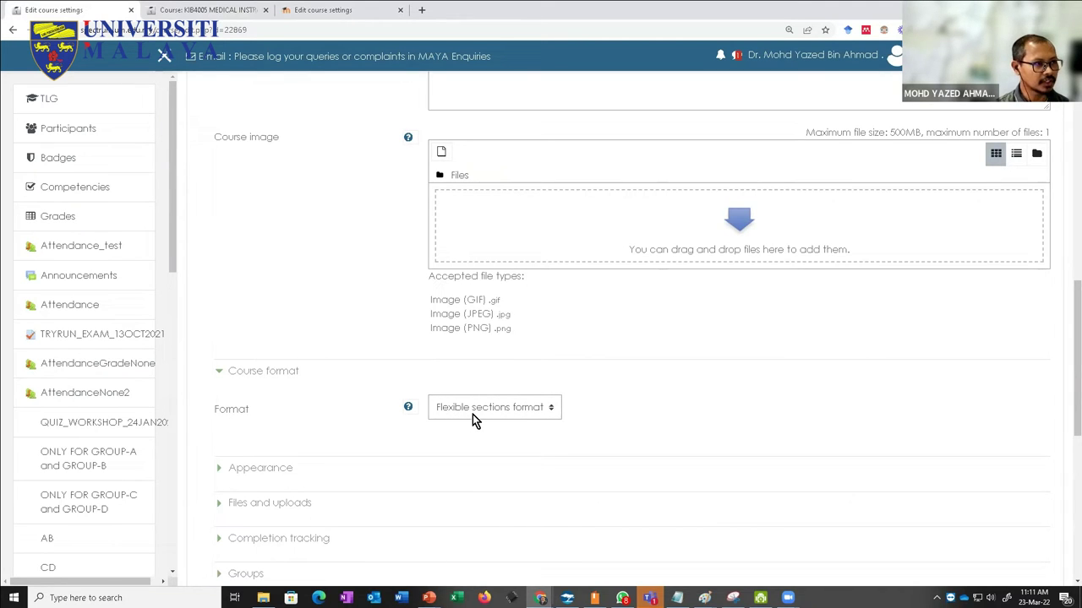
scroll(473, 414, up, 1)
scroll(473, 414, down, 2)
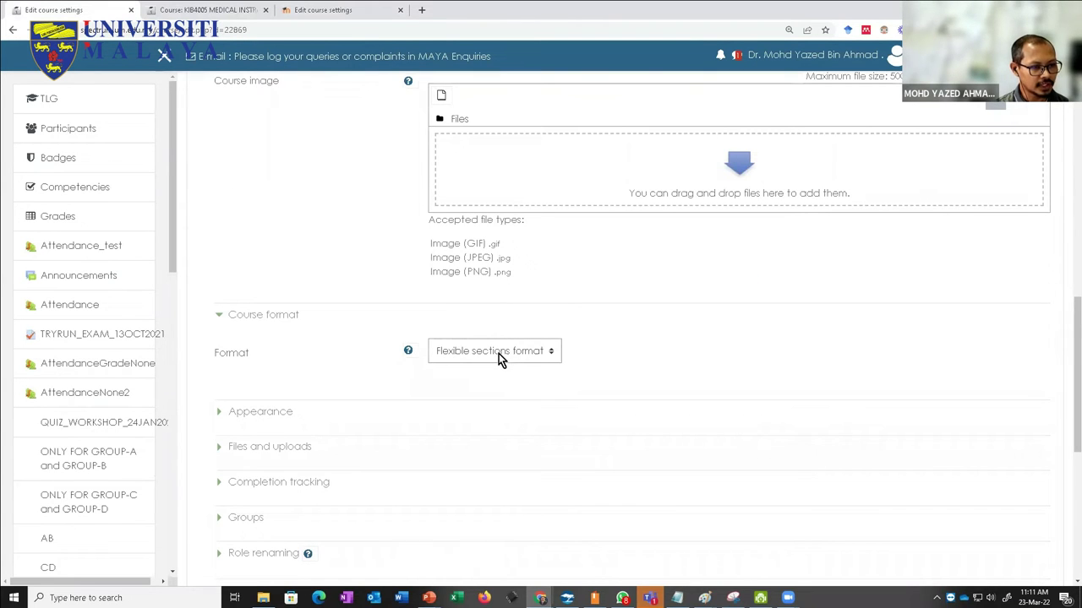
scroll(476, 377, up, 10)
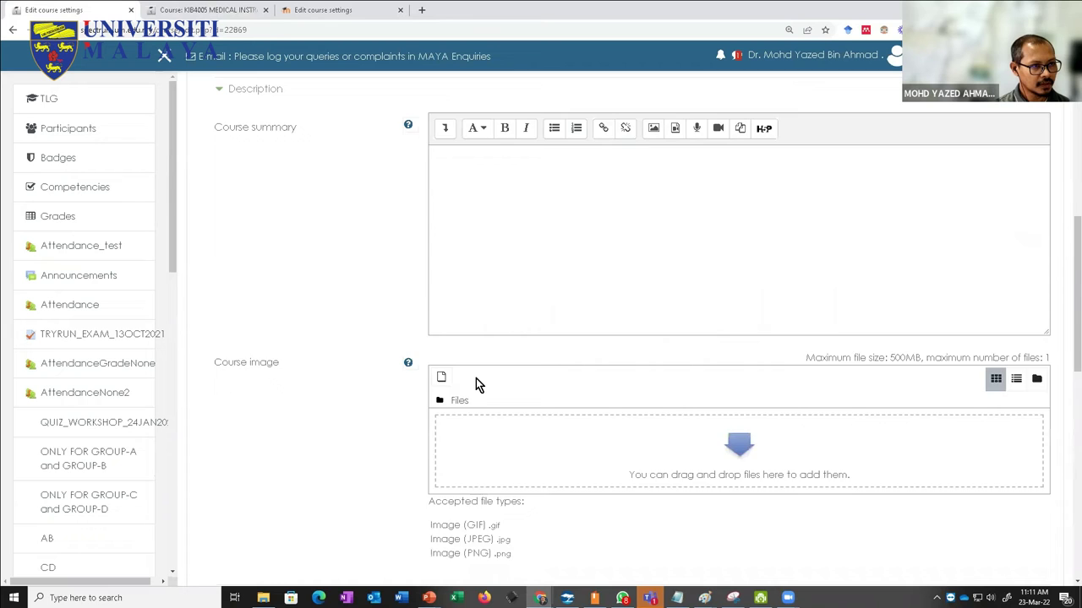
scroll(426, 434, down, 15)
scroll(273, 411, up, 6)
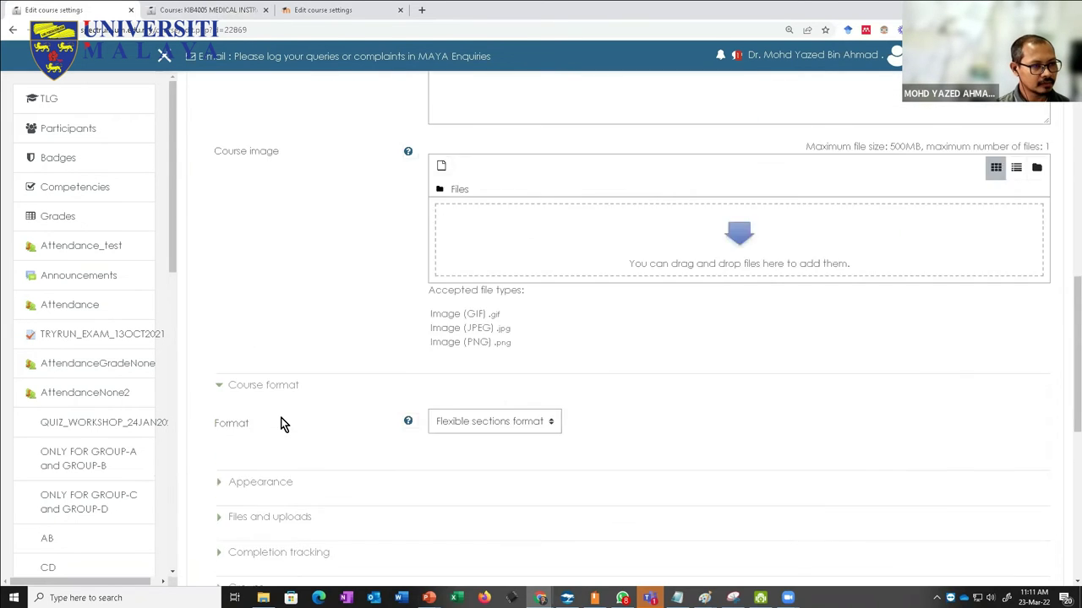
scroll(283, 425, up, 8)
click(321, 191)
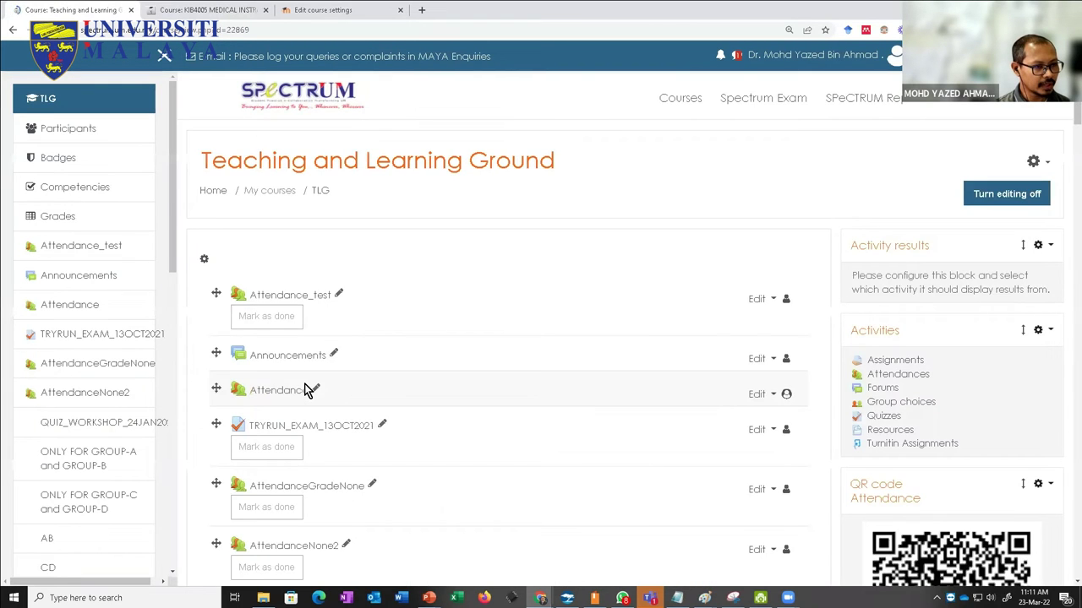
scroll(306, 390, down, 20)
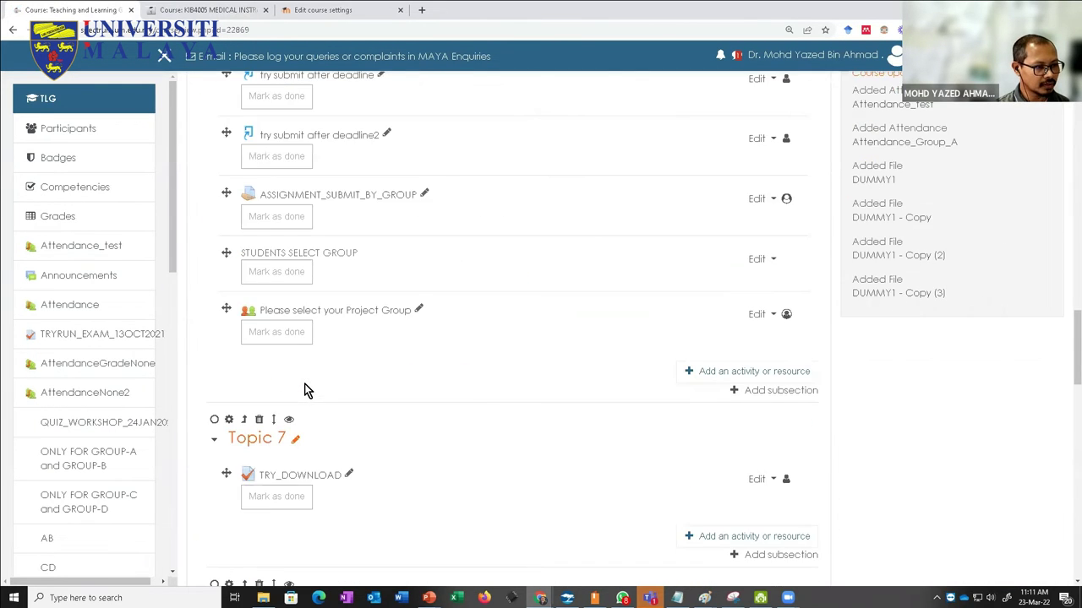
scroll(305, 389, down, 20)
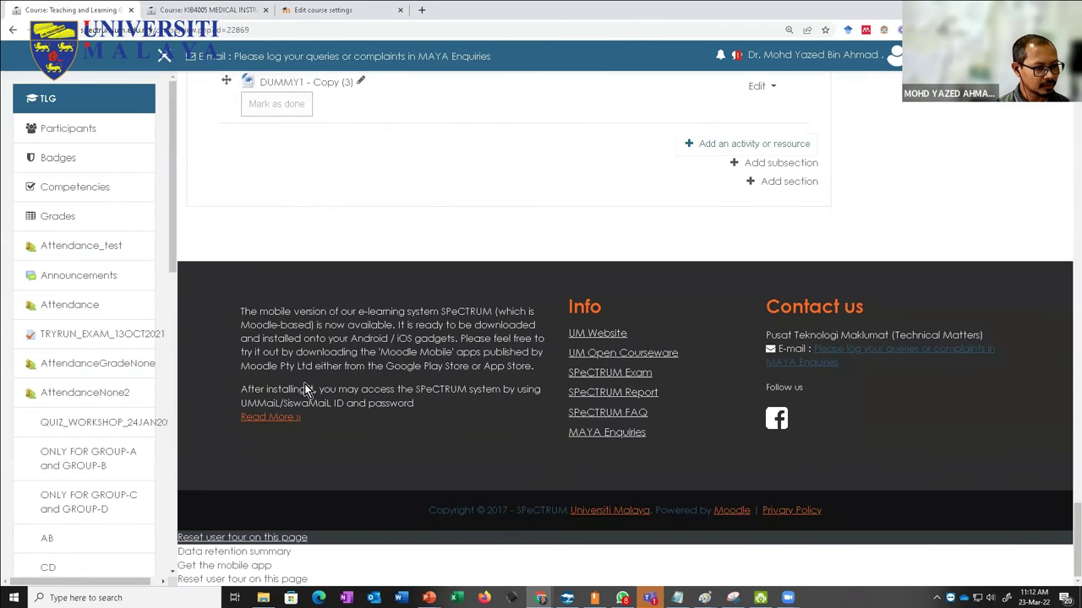
scroll(304, 390, up, 3)
scroll(247, 466, up, 1)
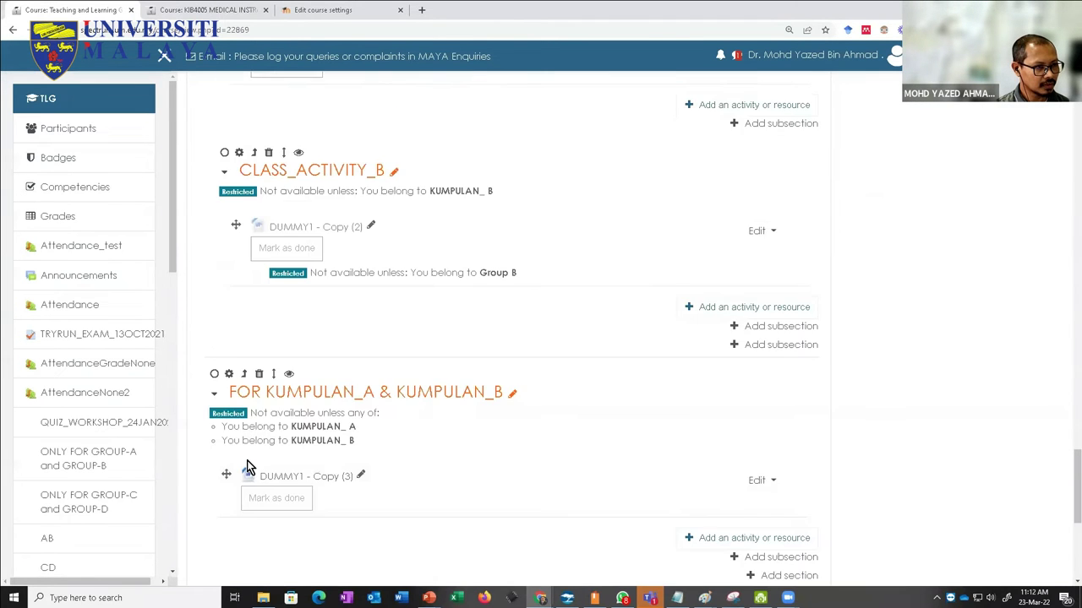
scroll(247, 463, up, 2)
scroll(253, 456, up, 2)
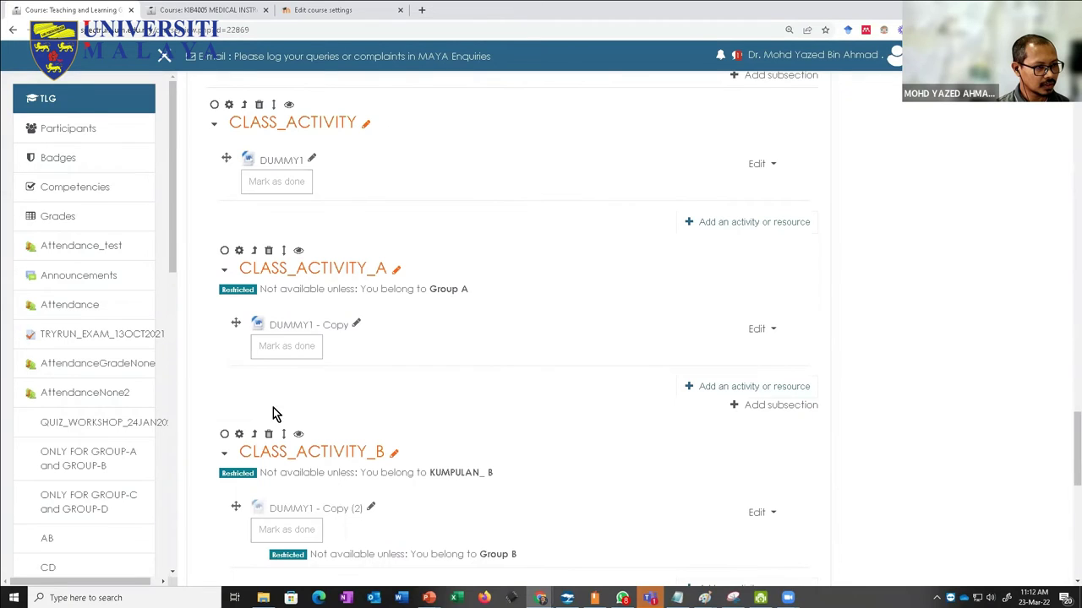
key(ctrl+minus)
key(ctrl+minus)
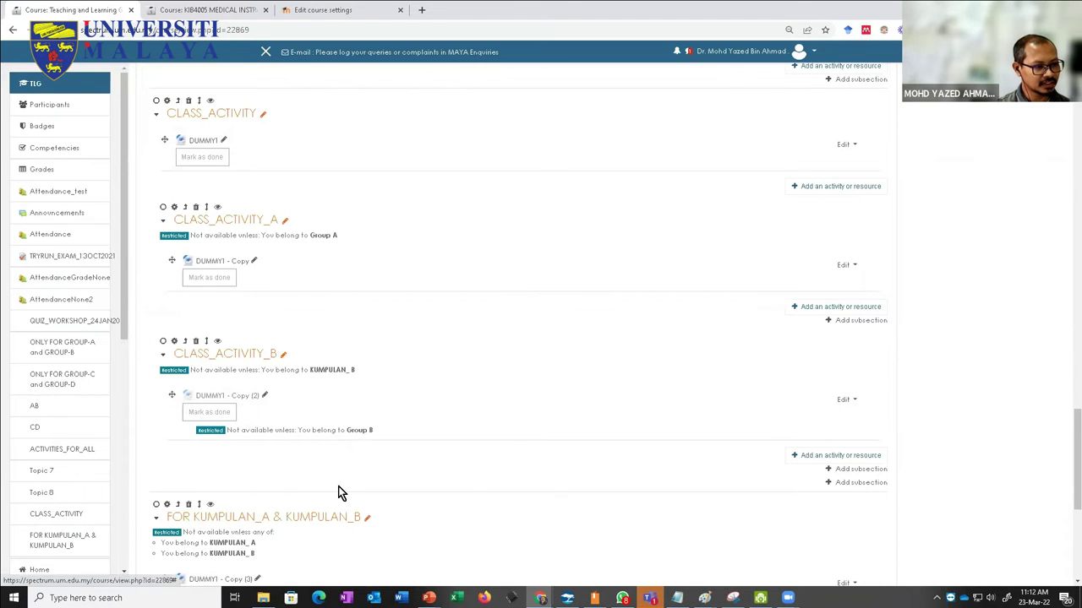
click(732, 598)
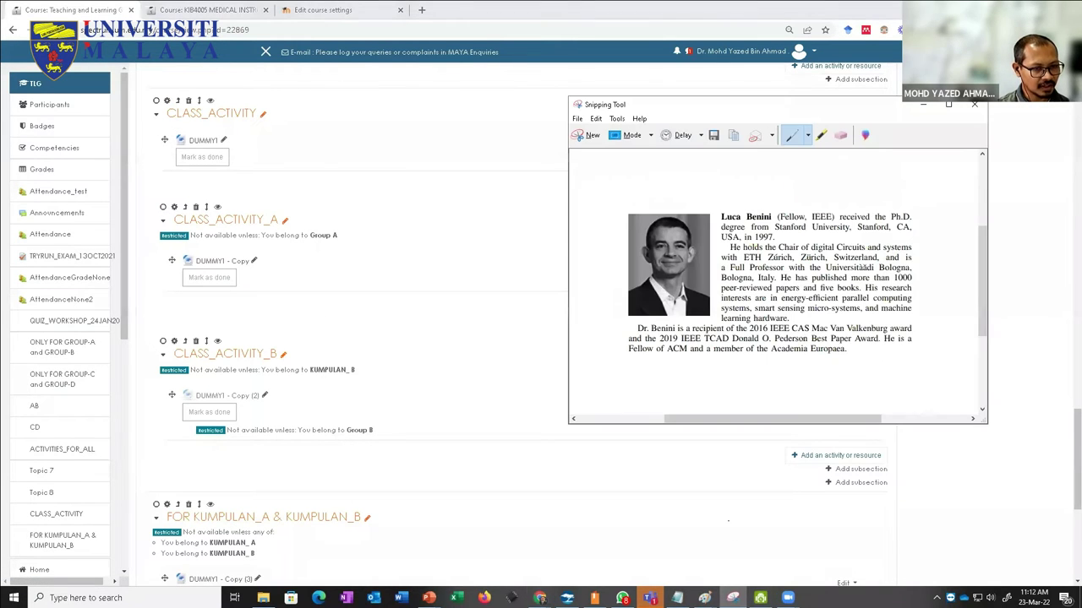
drag(688, 110, 612, 112)
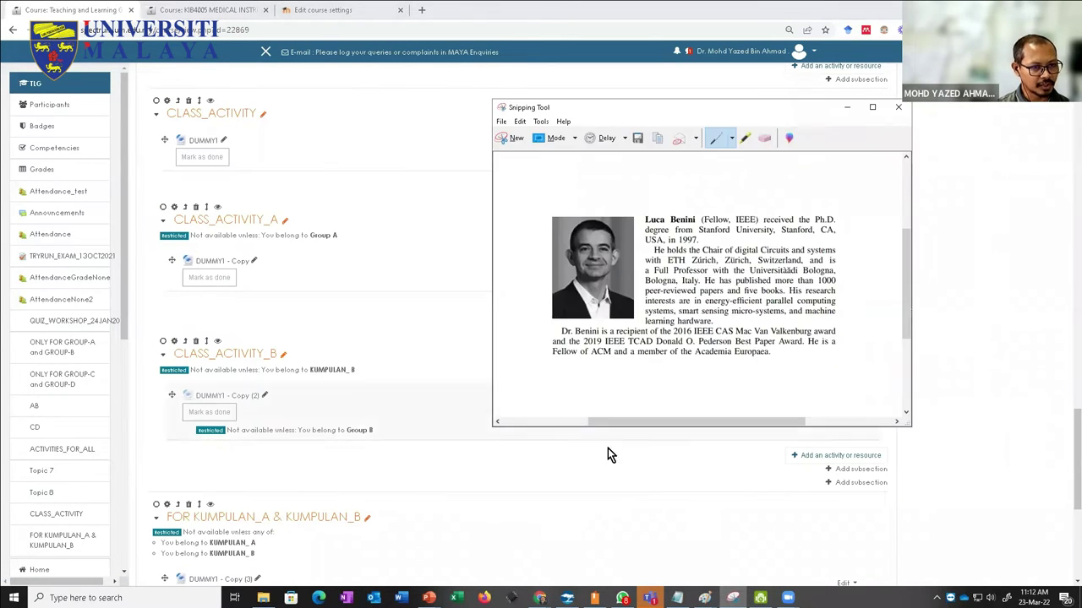
drag(625, 554, 626, 557)
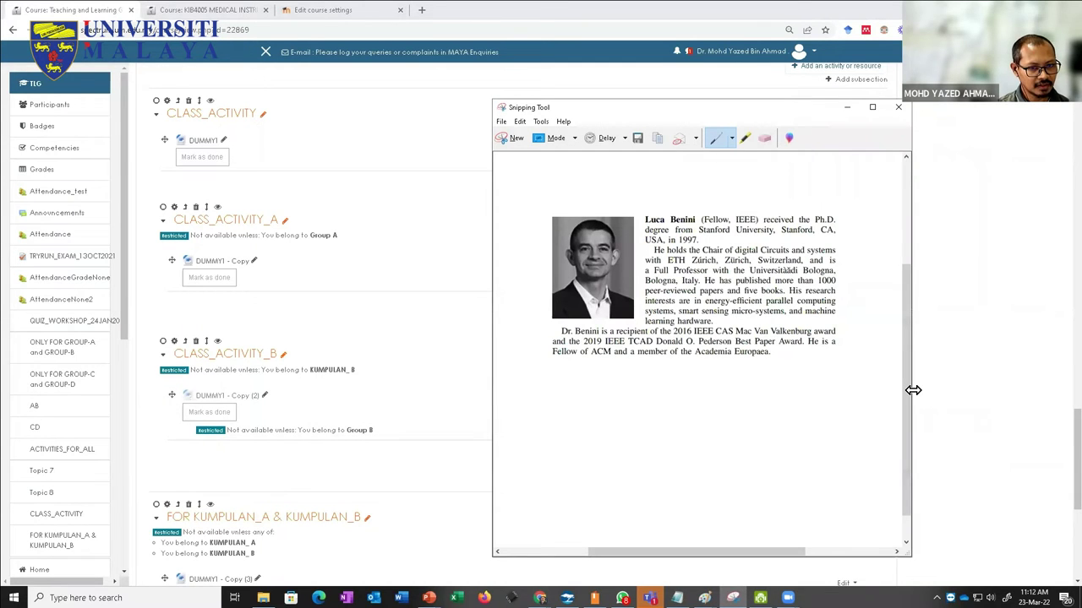
drag(913, 390, 799, 390)
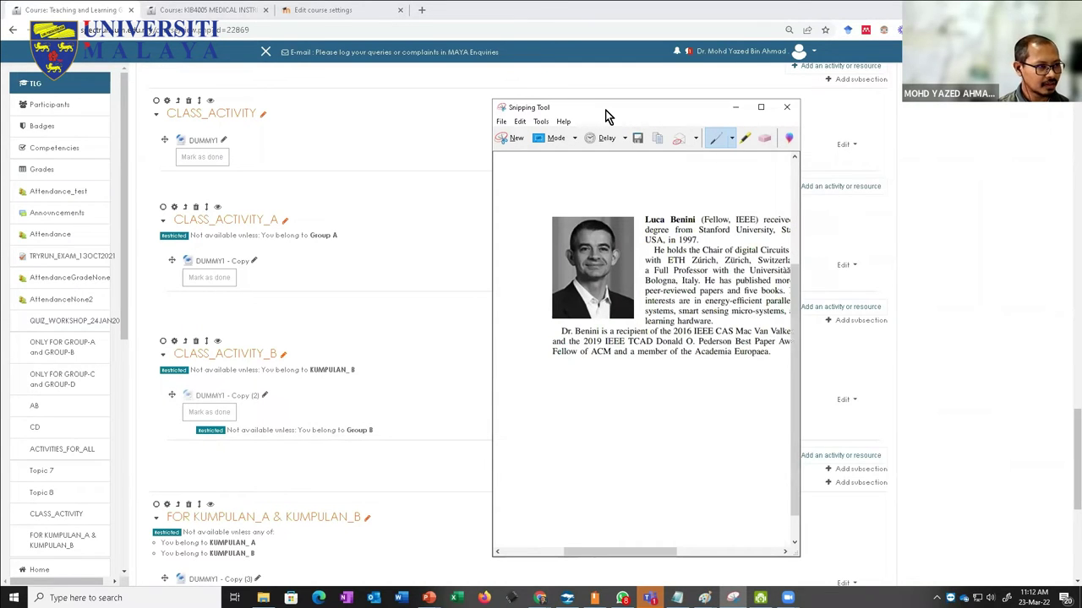
drag(606, 111, 280, 117)
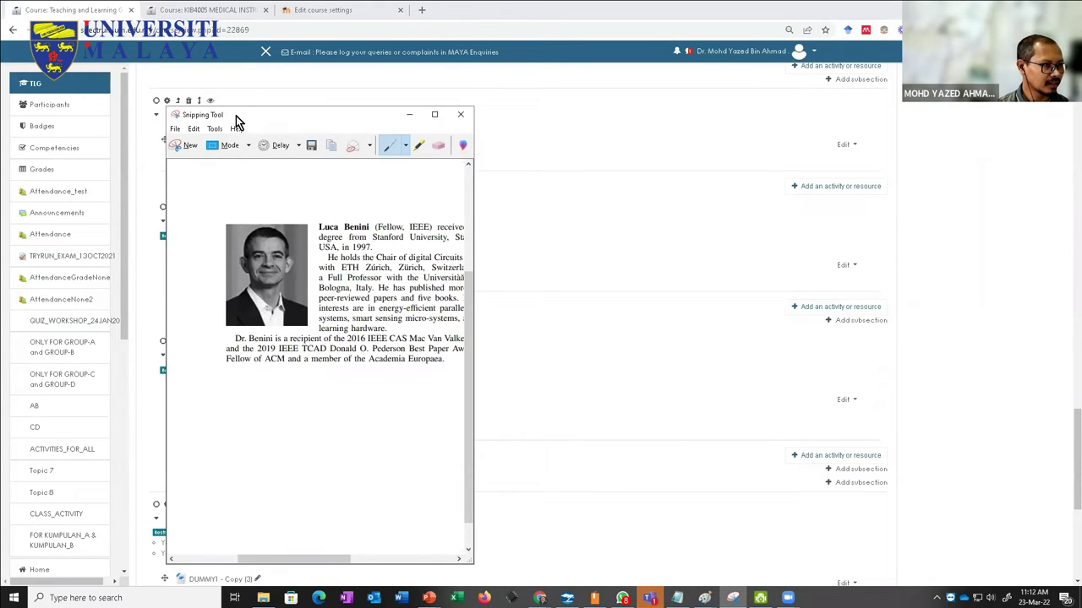
drag(236, 117, 242, 119)
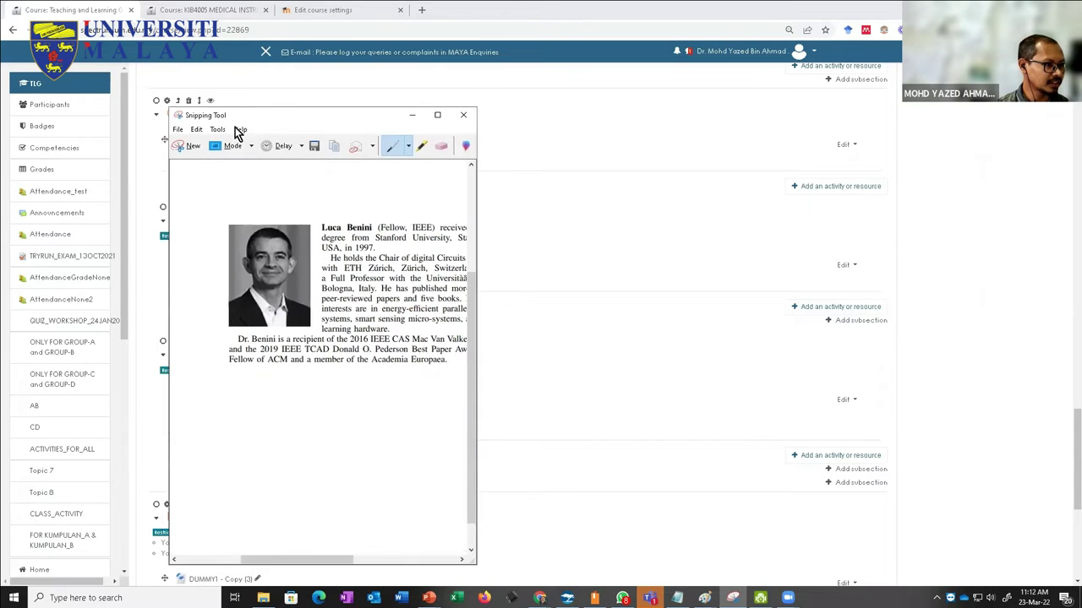
click(412, 115)
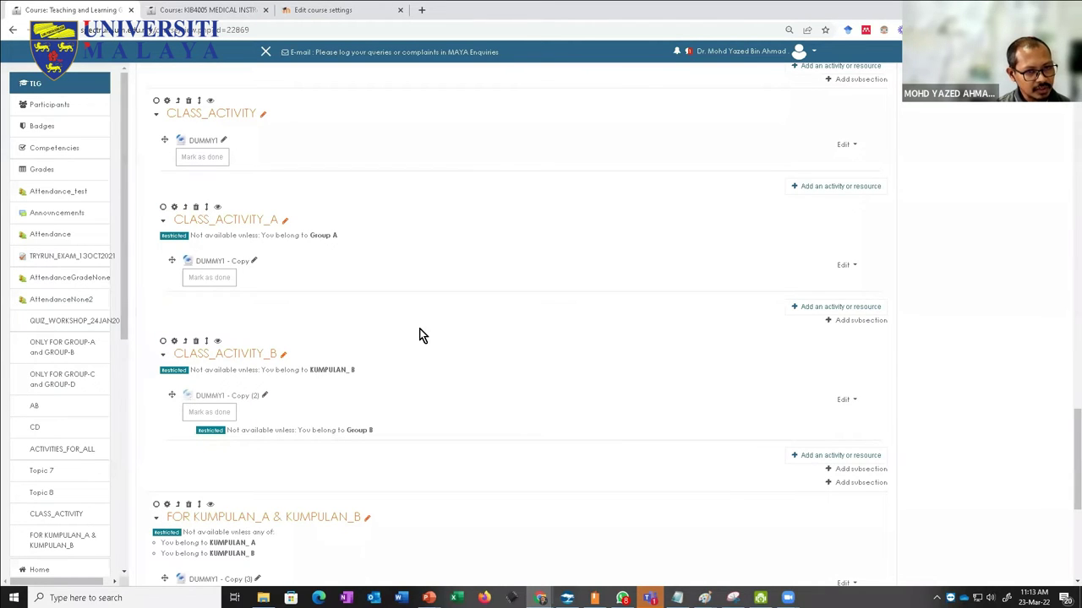
Step: Delete the extra Topic 11 subsection added after CLASS_ACTIVITY_A
click(828, 322)
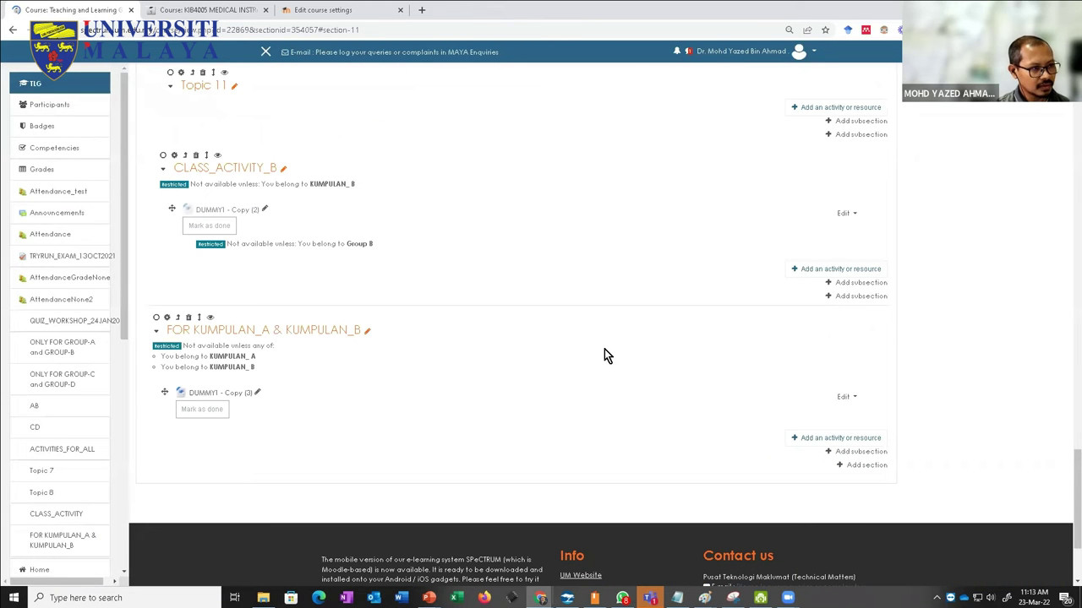
scroll(426, 375, up, 3)
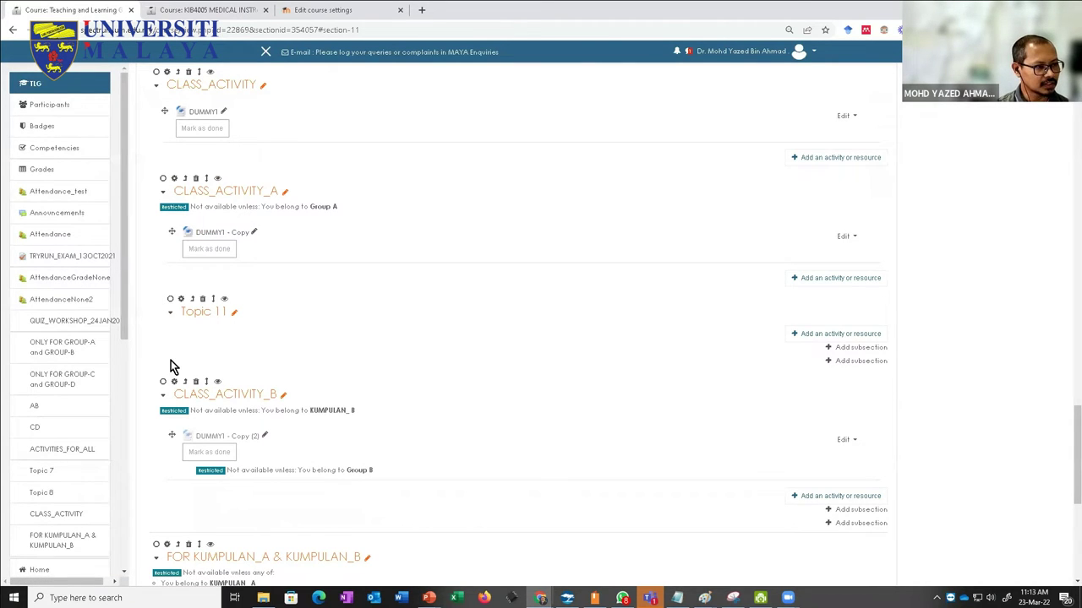
click(204, 302)
key(Return)
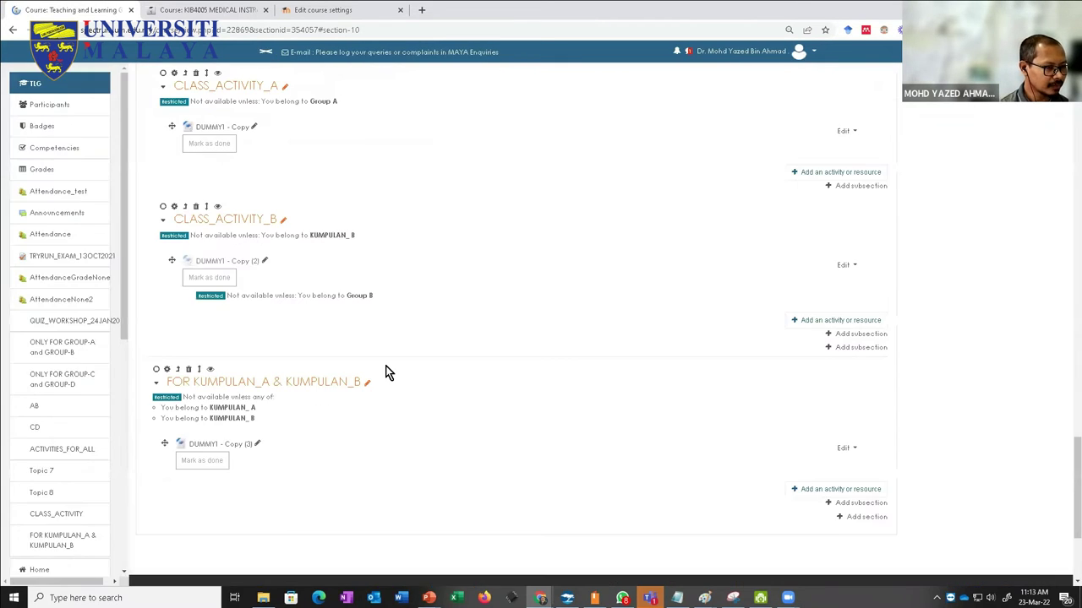
scroll(384, 372, up, 2)
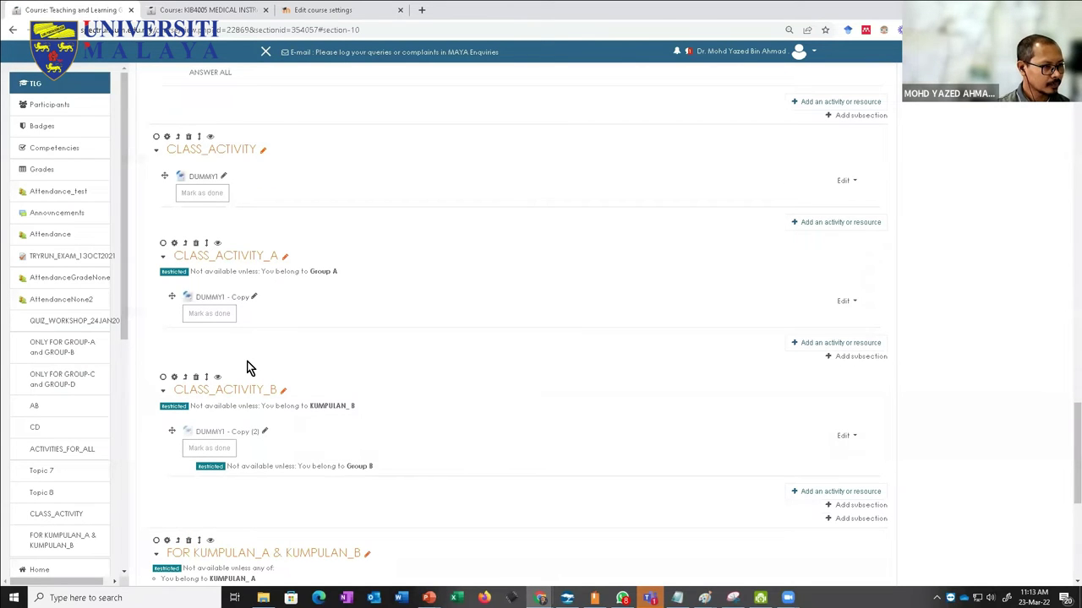
Step: Rename CLASS_ACTIVITY, CLASS_ACTIVITY_A and CLASS_ACTIVITY_B to MUSIC, MUSIC_WEEK1 and MUSIC_WEEK2
click(263, 150)
text(MUSI)
key(ctrl+a)
key(ctrl+c)
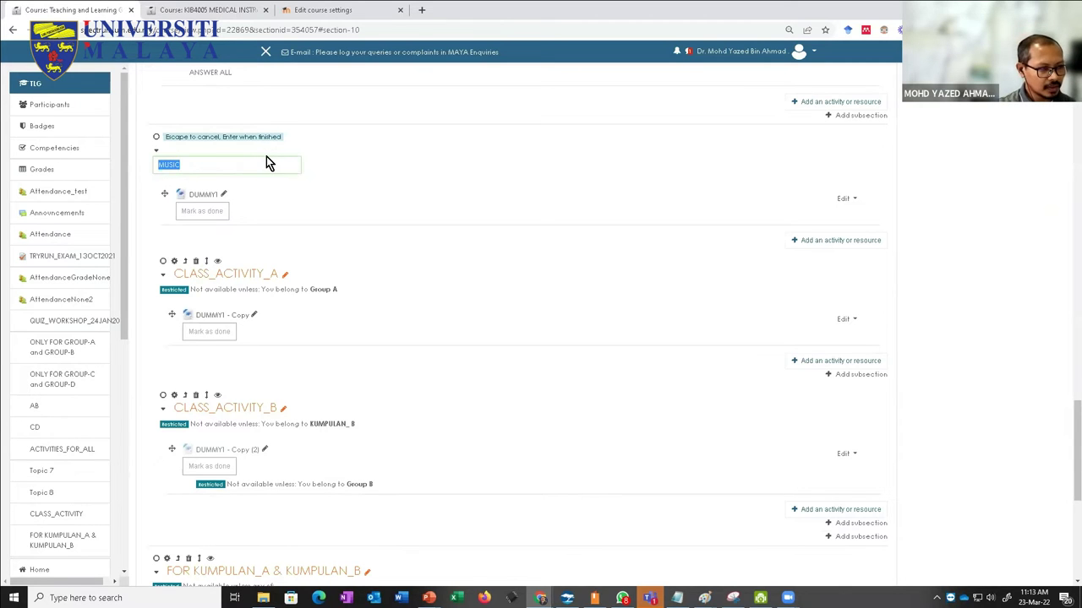
key(Return)
click(287, 257)
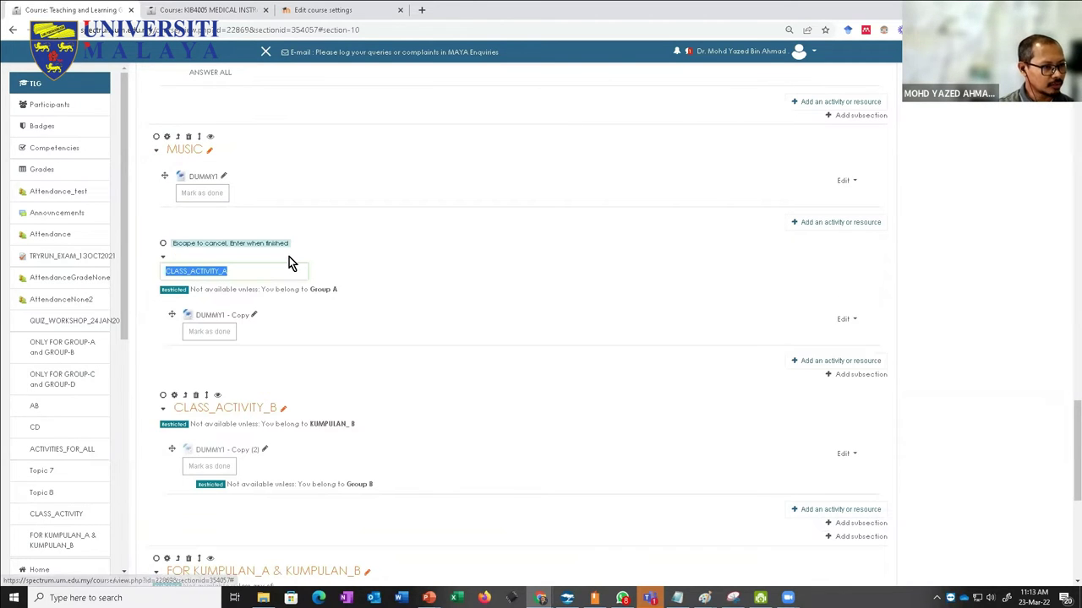
key(ctrl+v)
text(_WG)
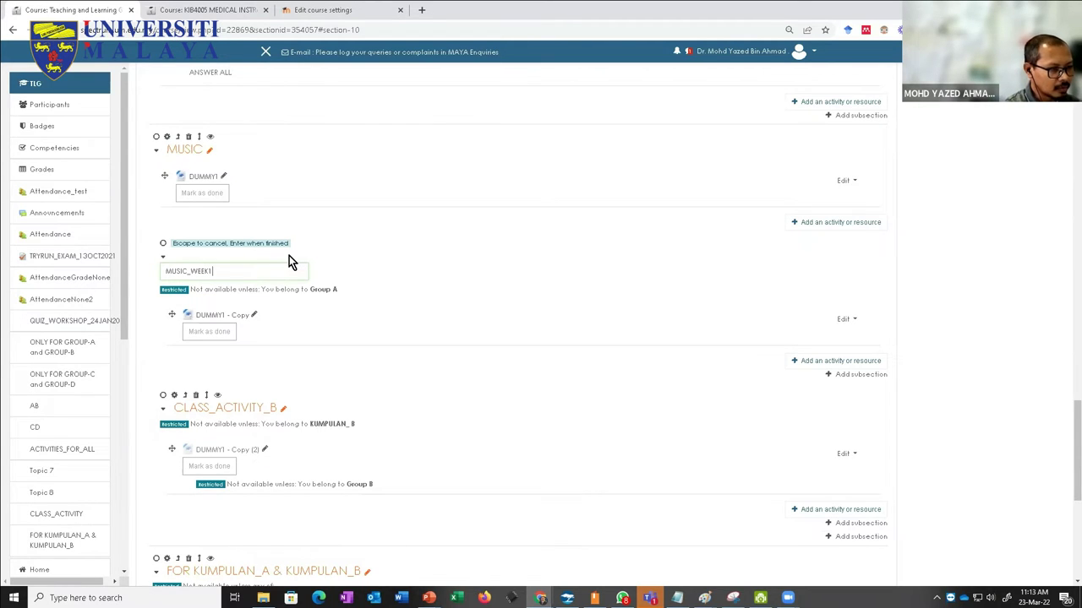
key(Return)
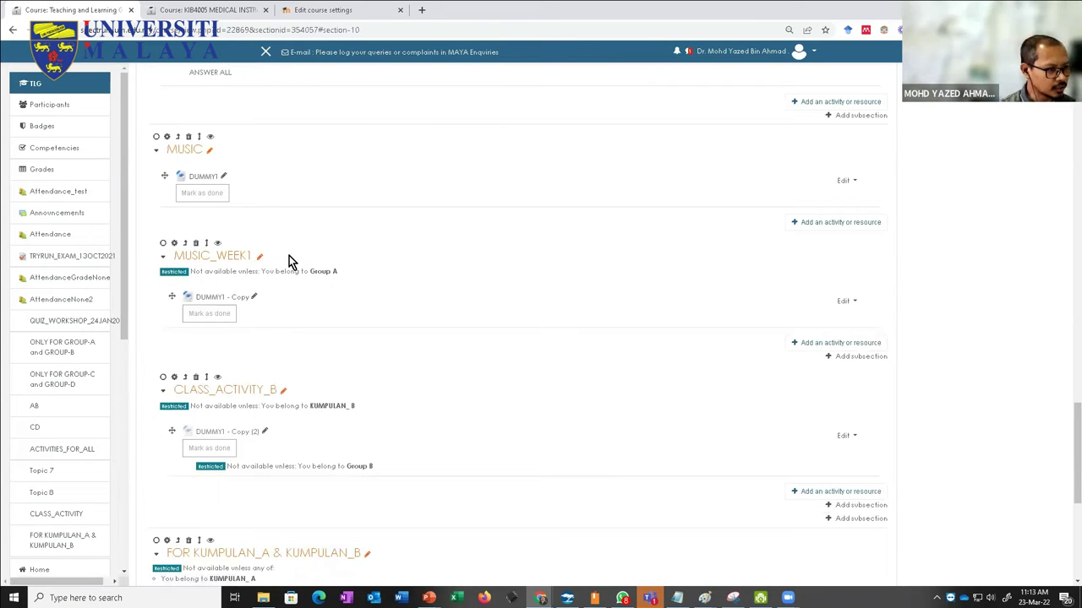
click(284, 390)
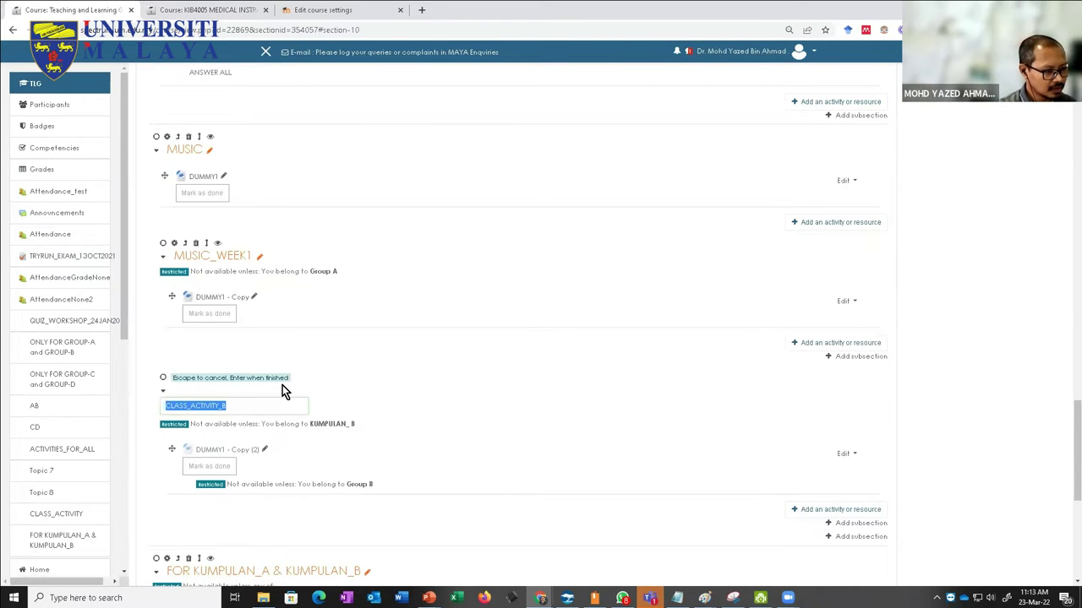
key(ctrl+v)
text(_)
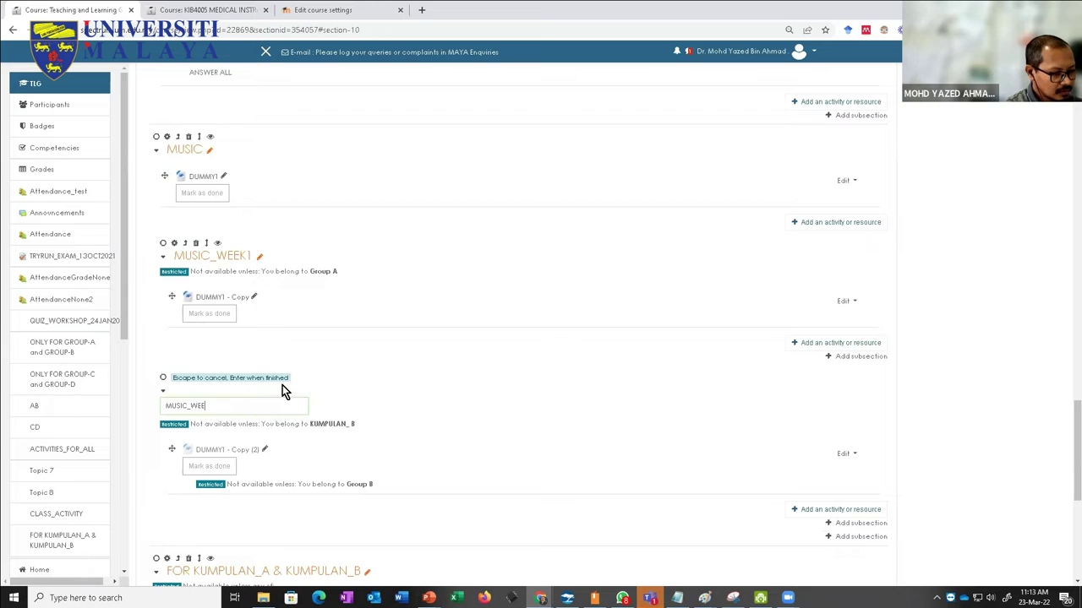
key(Return)
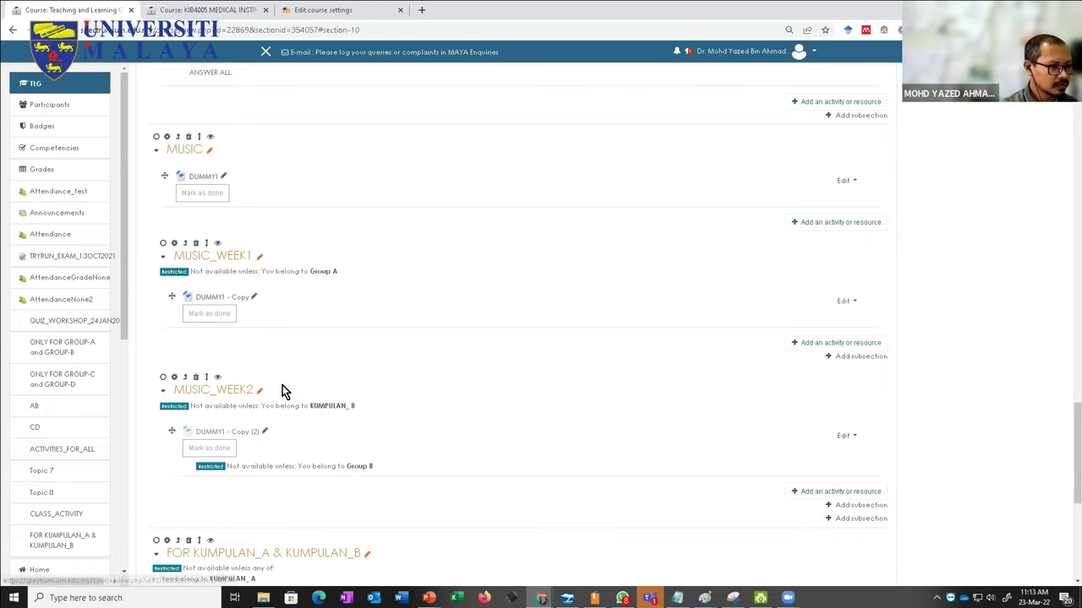
Step: Rename the FOR KUMPULAN_A & KUMPULAN_B section to DANCE
scroll(226, 512, down, 2)
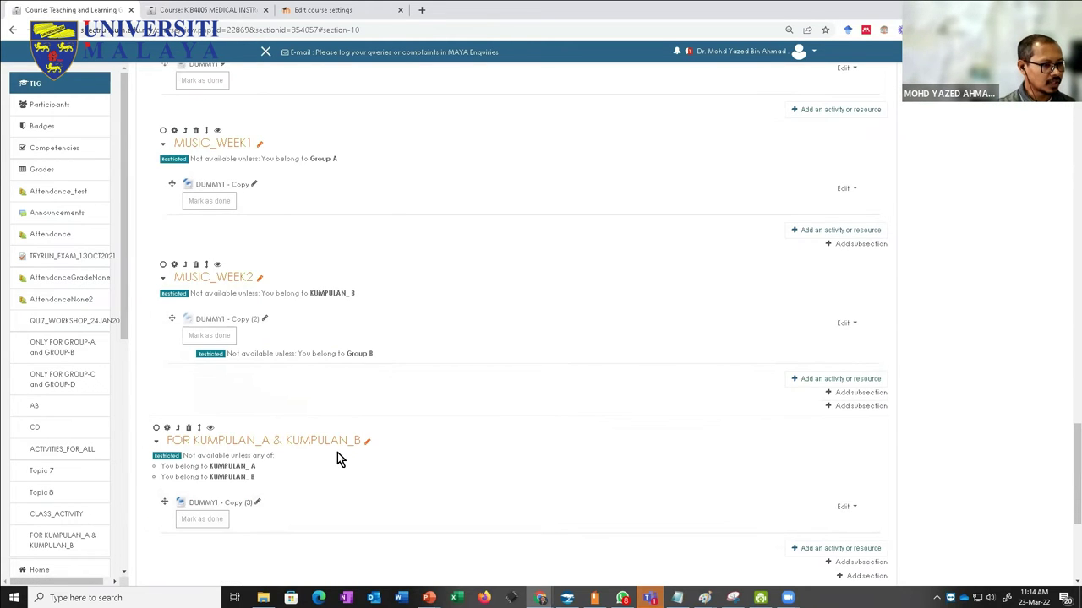
scroll(337, 452, up, 2)
scroll(360, 541, down, 2)
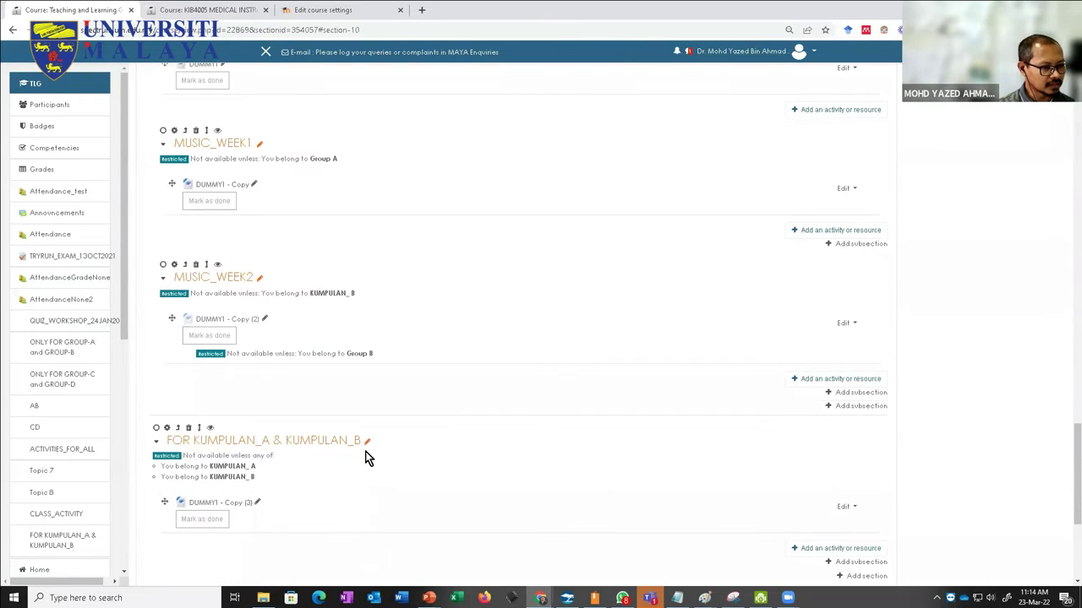
click(367, 441)
text(DA)
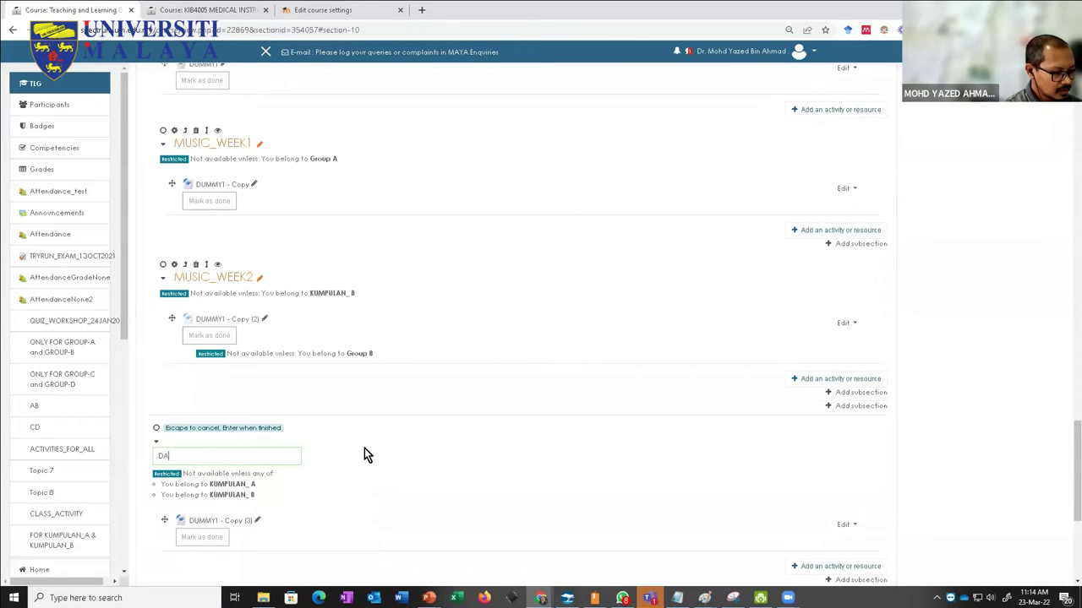
text(NCE)
key(Return)
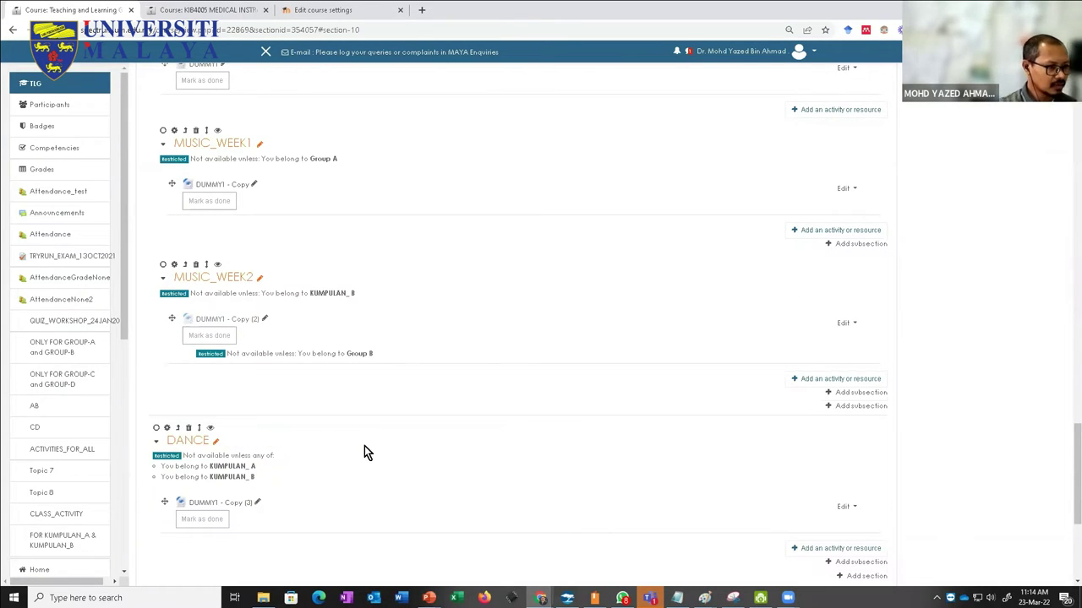
scroll(364, 448, down, 2)
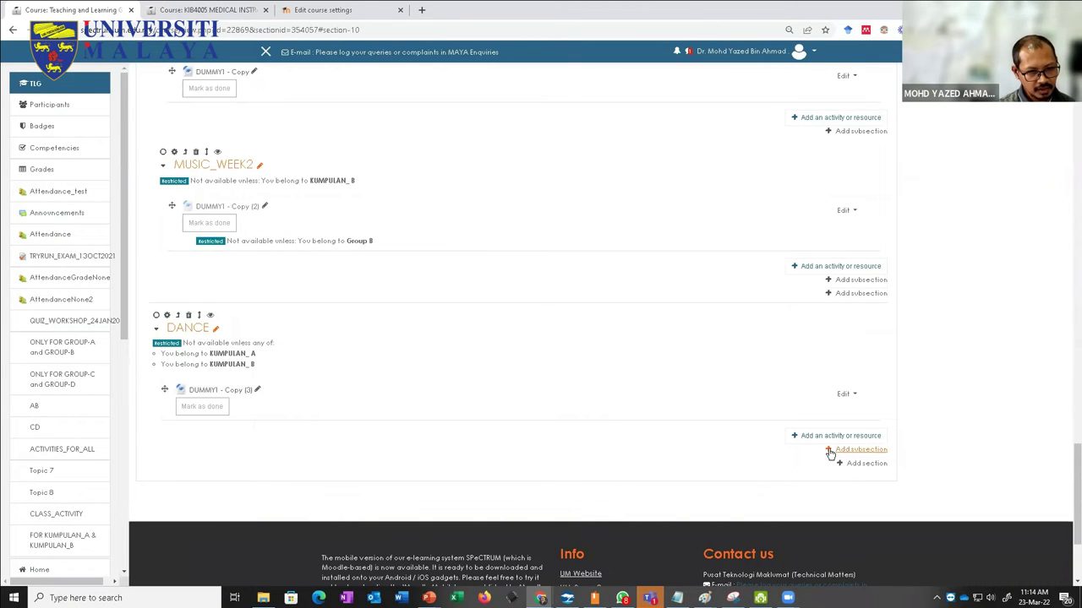
Step: Add a Topic 13 subsection under DANCE and rename it DANCE_WEE1
click(830, 451)
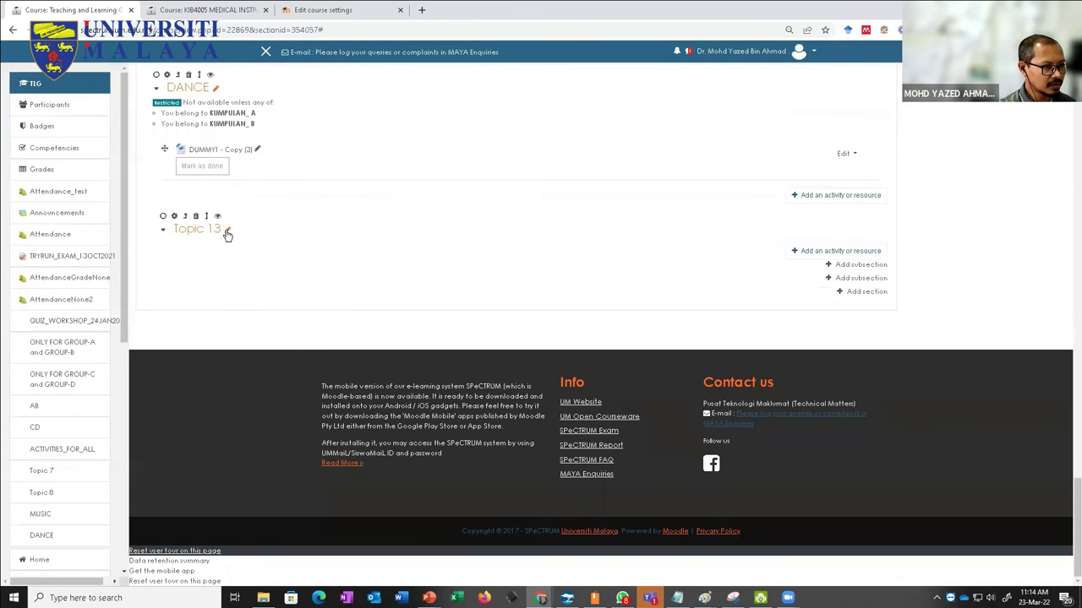
click(228, 232)
text(DAS)
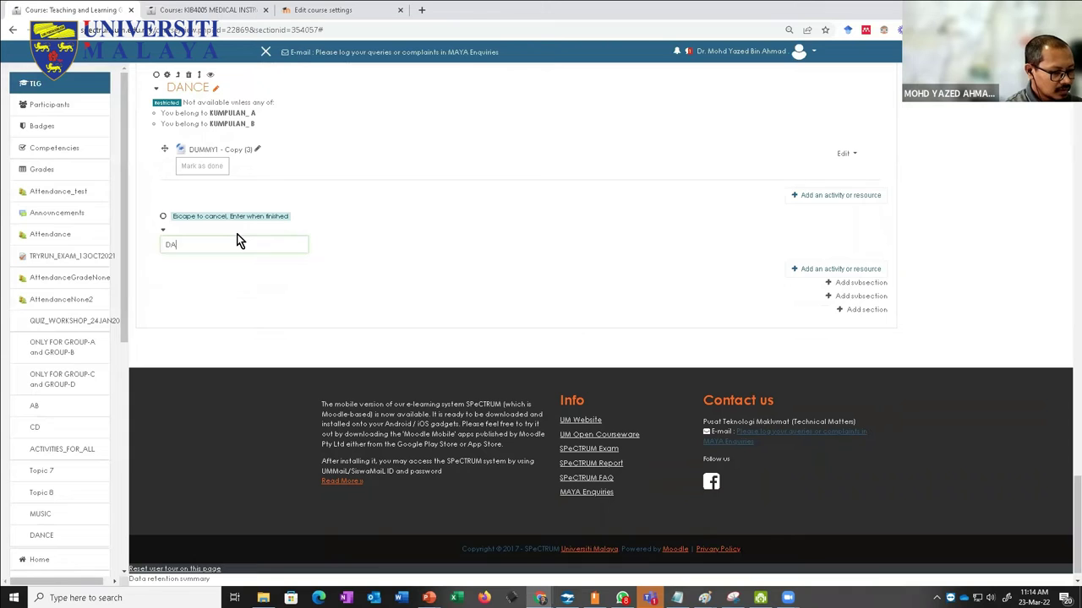
text(WEE)
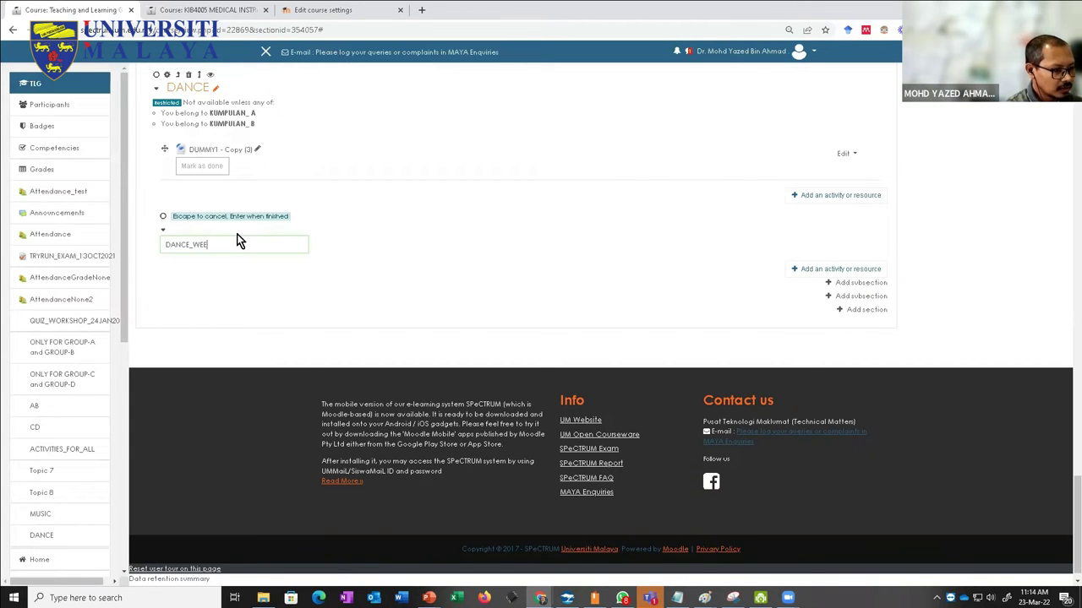
text(1)
key(Return)
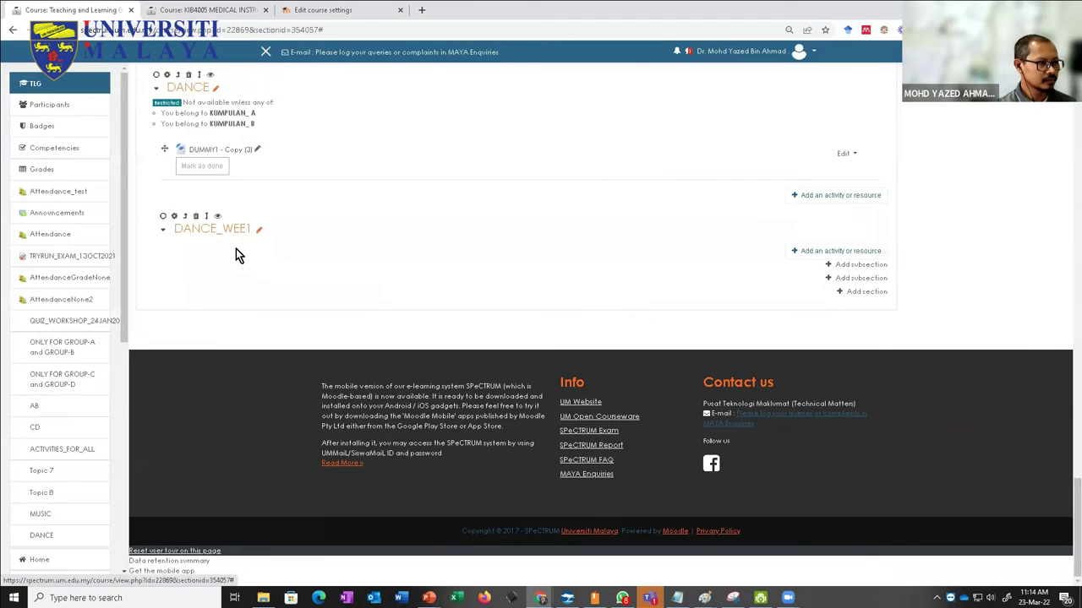
scroll(235, 249, up, 1)
scroll(210, 355, up, 1)
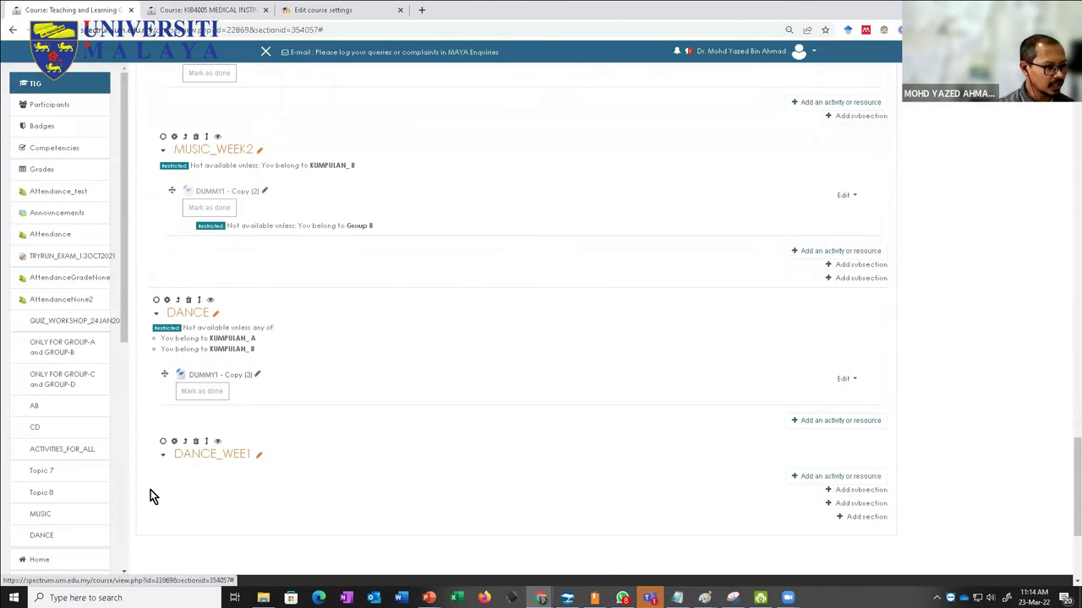
scroll(155, 497, up, 3)
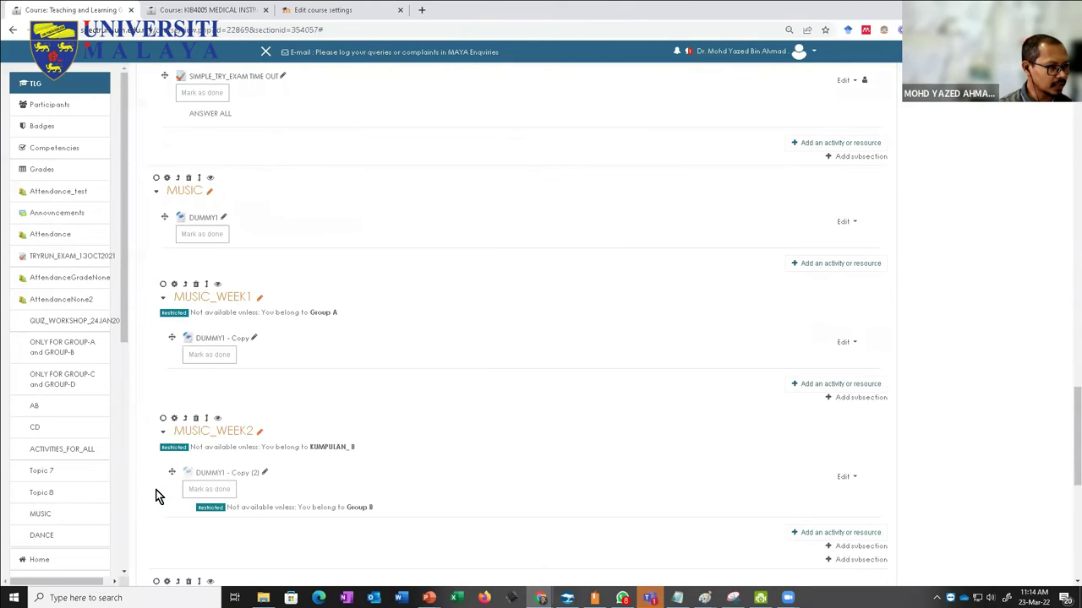
Step: Collapse MUSIC and DANCE, then re-expand MUSIC to reveal MUSIC_WEEK1 (Group A) and MUSIC_WEEK2 (KUMPULAN_ B)
click(155, 195)
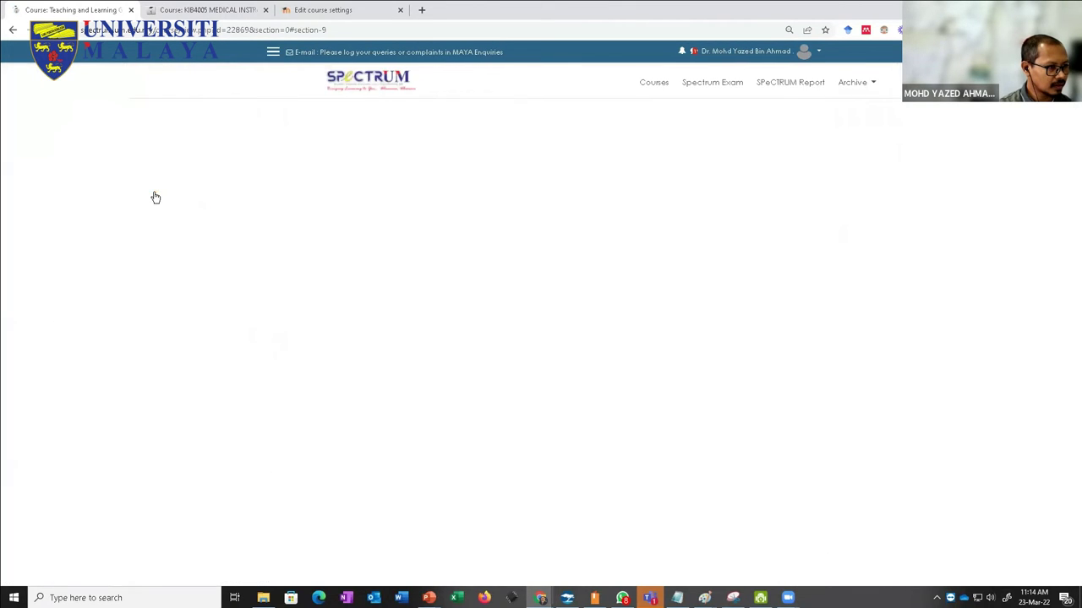
scroll(174, 298, up, 1)
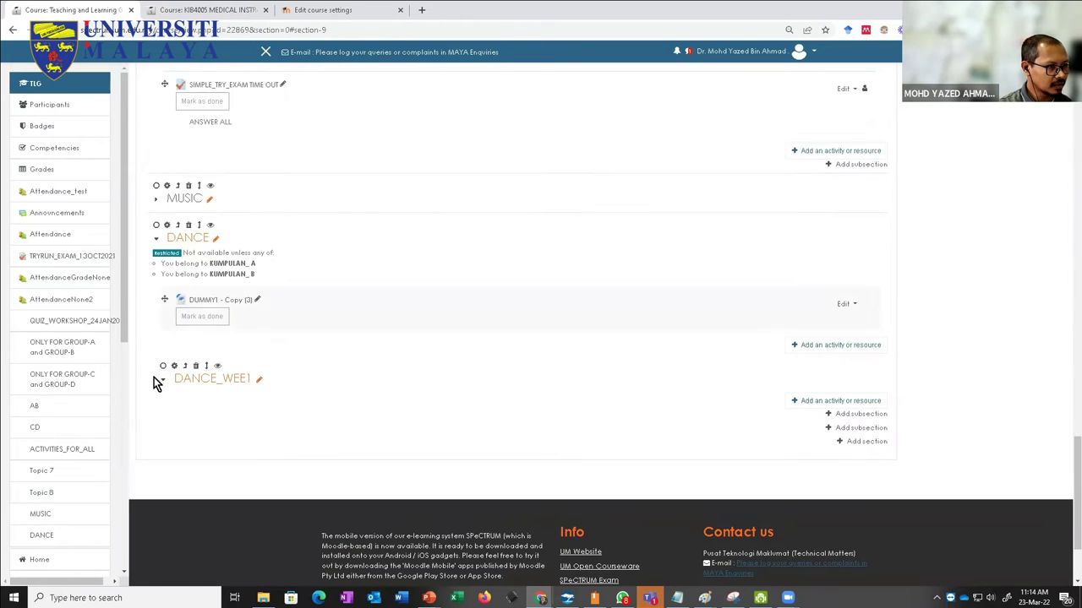
click(155, 245)
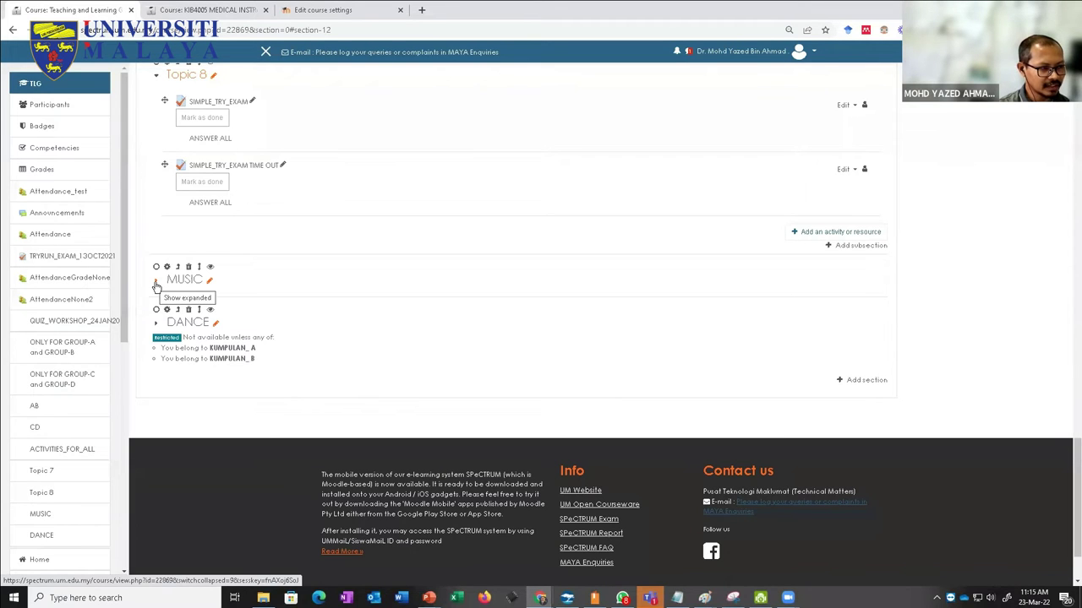
click(155, 285)
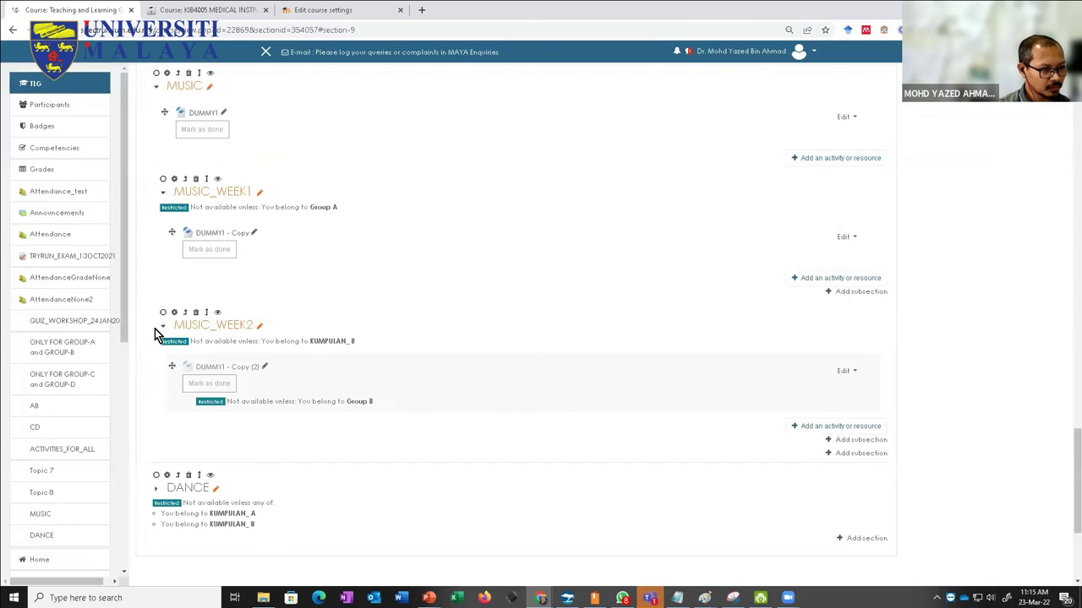
scroll(211, 229, down, 1)
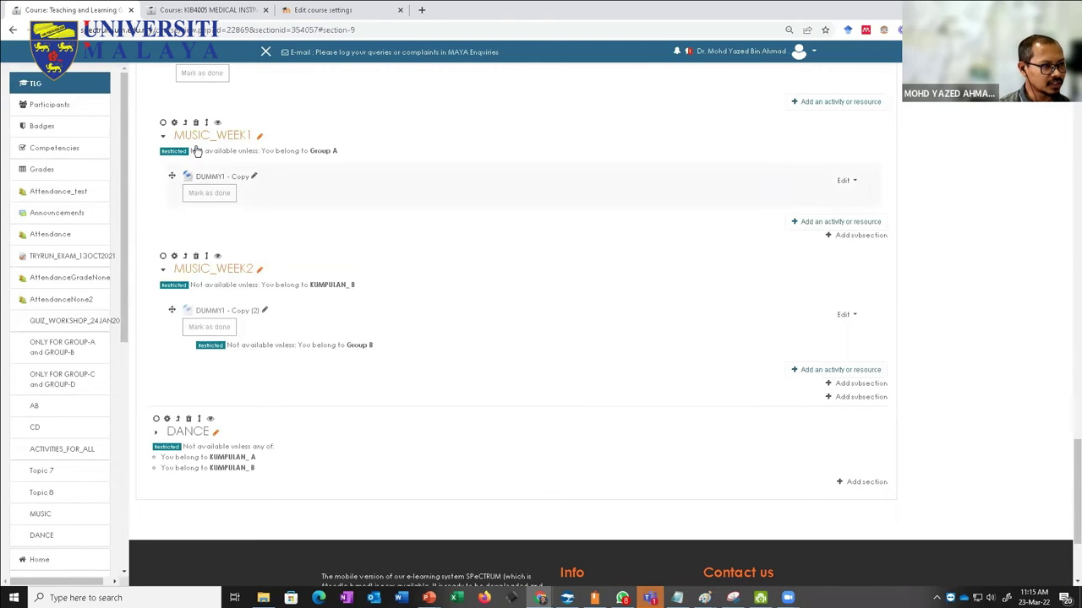
scroll(212, 338, up, 2)
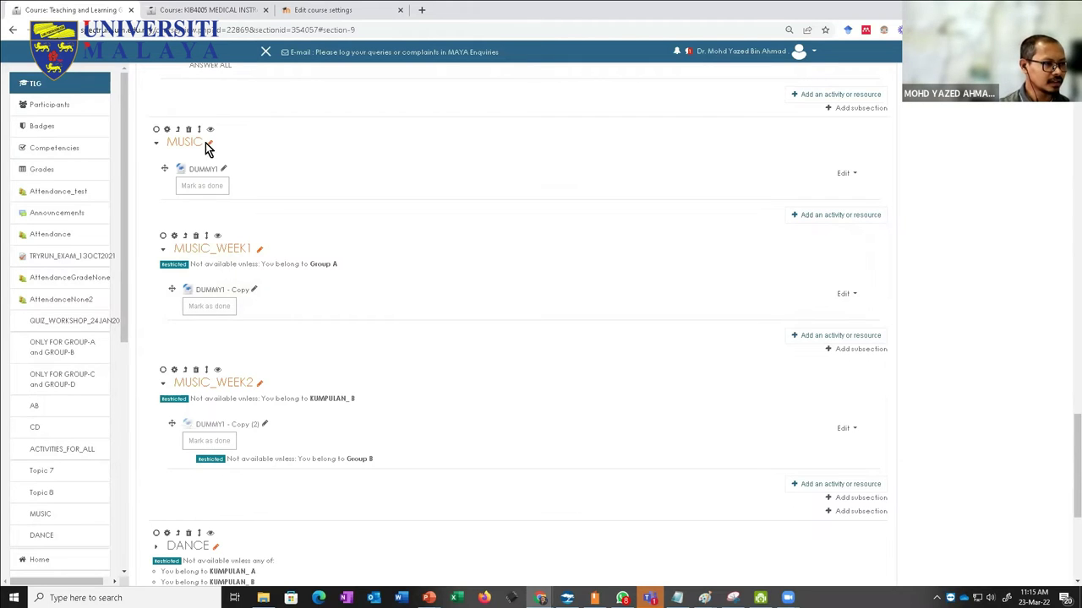
Step: Open MUSIC's section settings, inspect Restrict access without adding a restriction, and bring up Snipping Tool
click(167, 131)
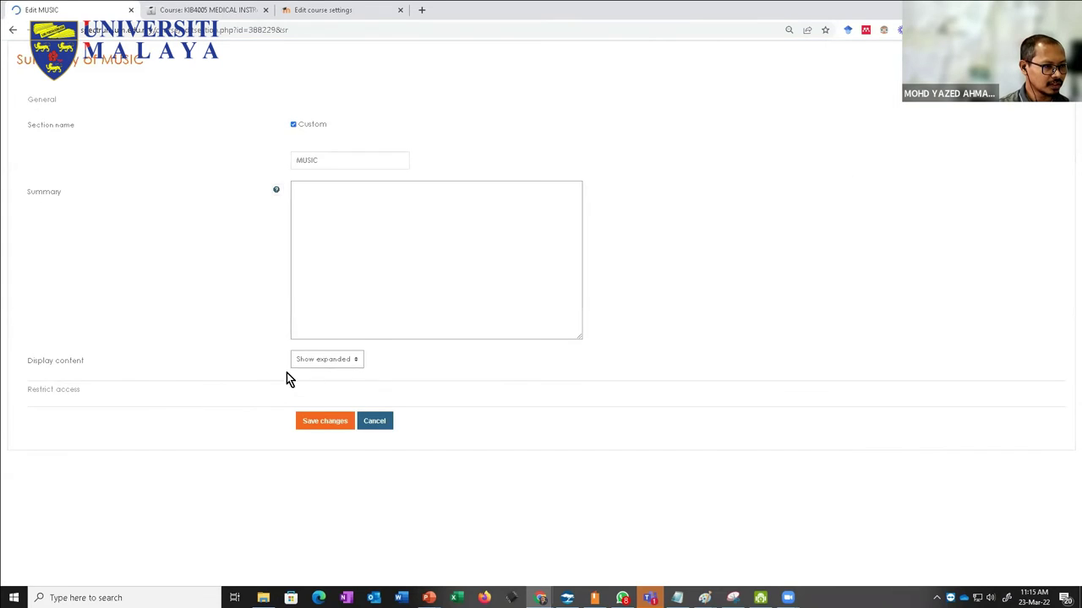
click(56, 392)
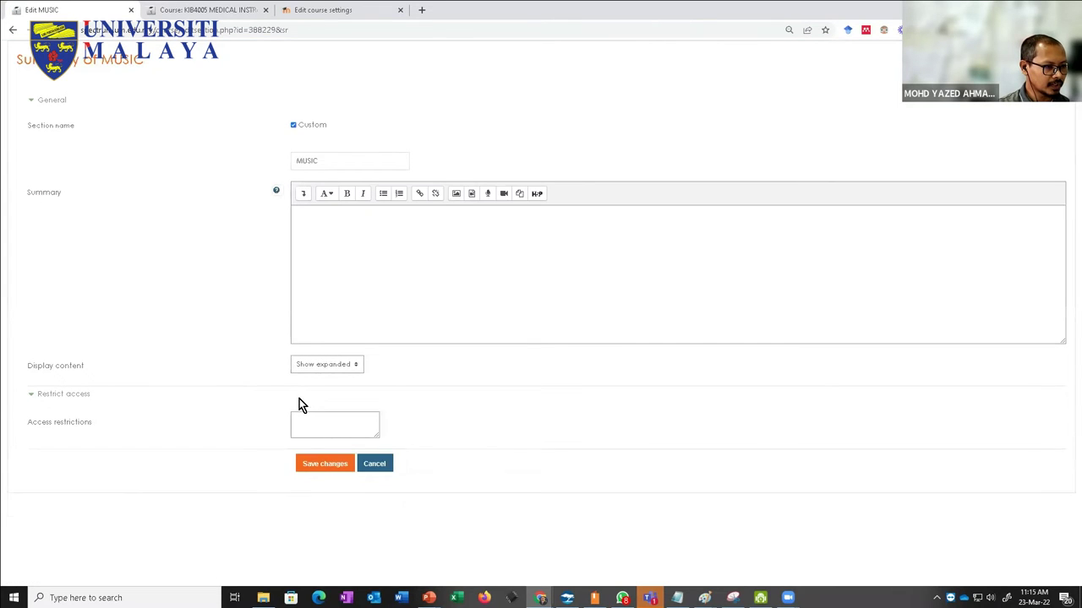
click(328, 446)
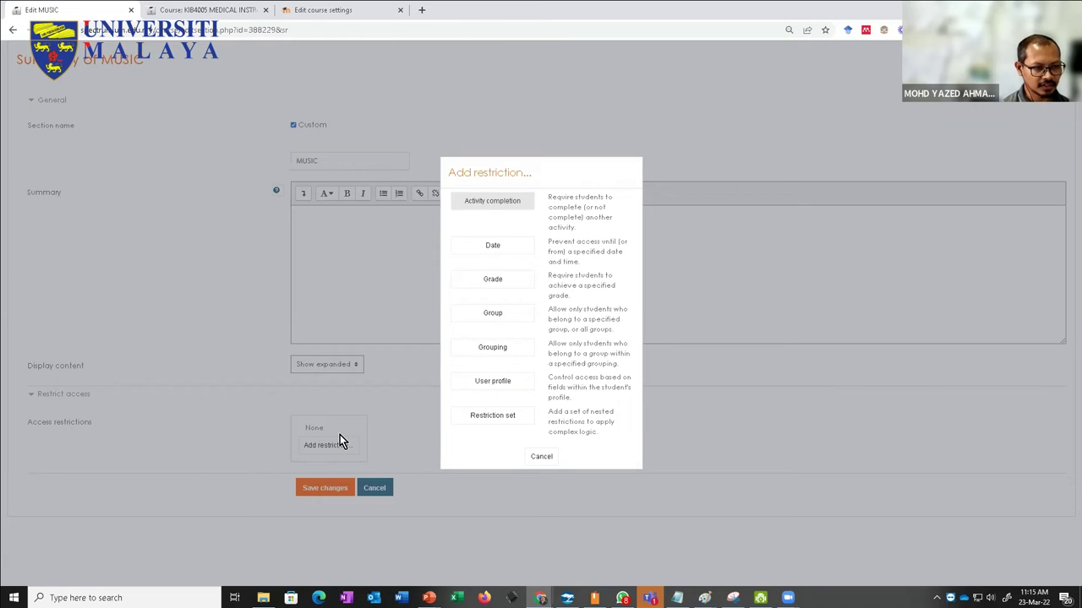
click(533, 456)
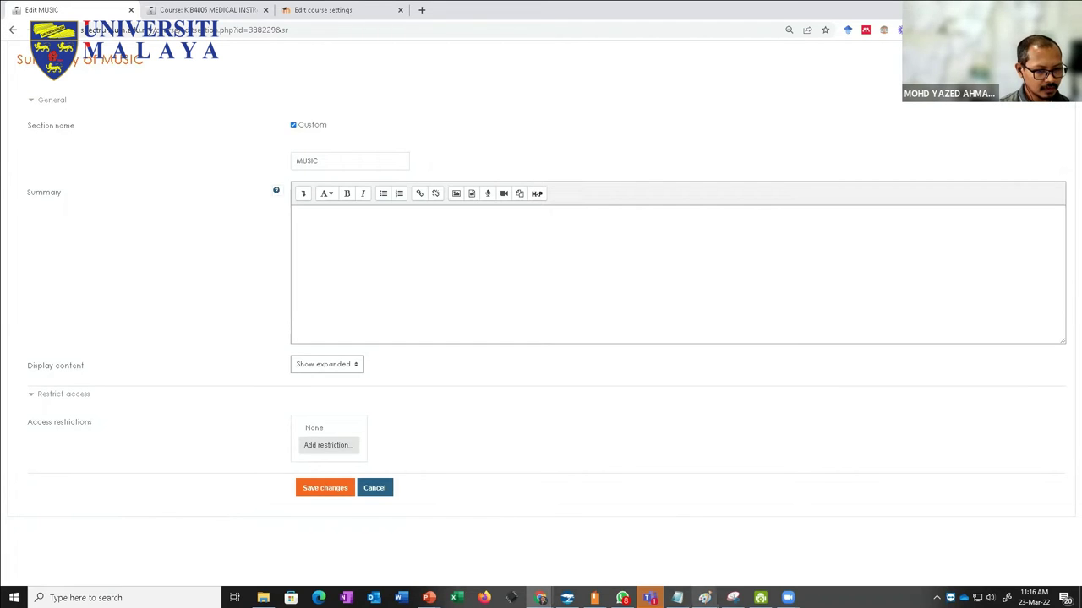
click(732, 597)
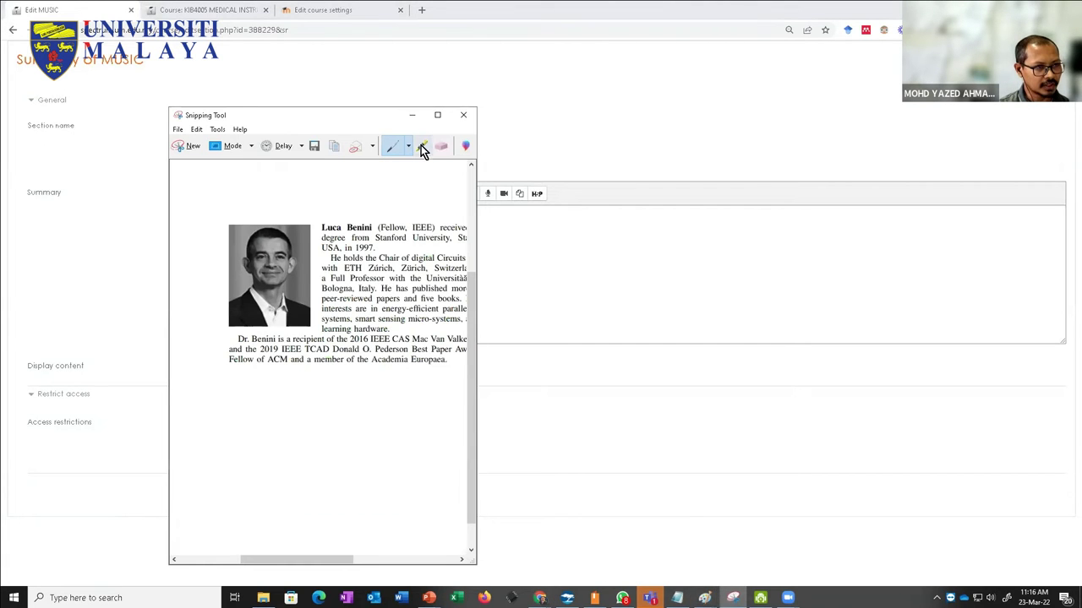
Step: Switch to the blank Paint canvas and handwrite Drama, Music and Dance down the left
click(411, 115)
mouse_move(705, 595)
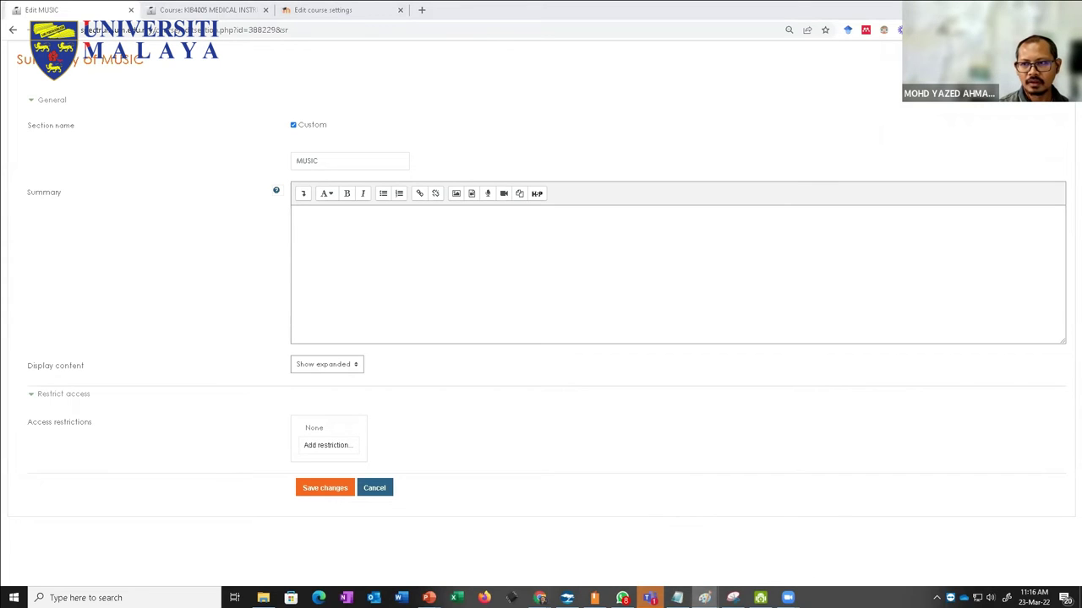
key(alt+Tab)
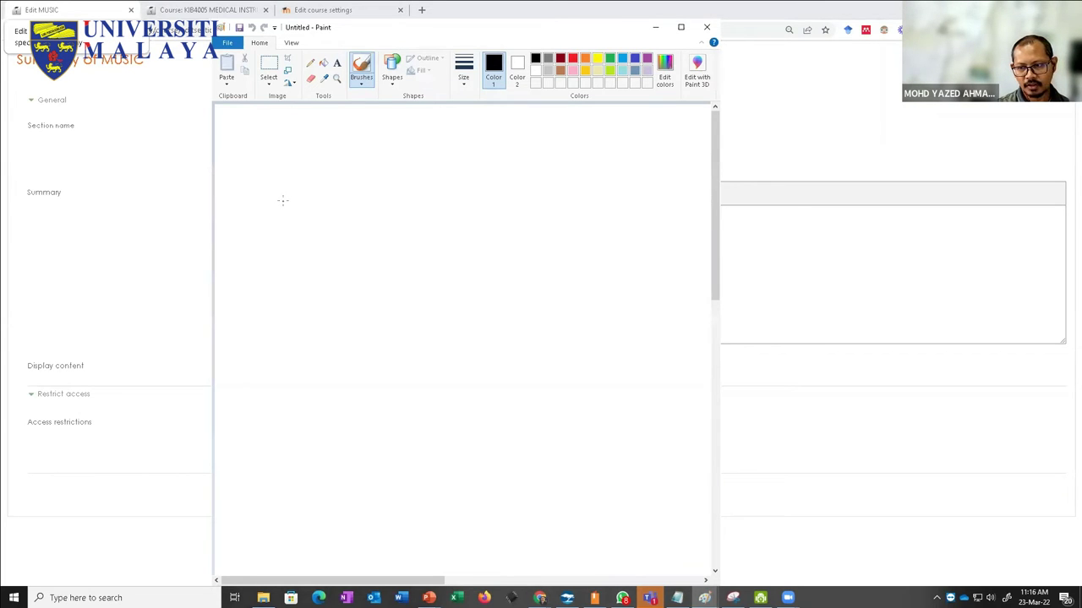
mouse_move(281, 201)
mouse_down()
mouse_move(280, 220)
mouse_move(339, 213)
mouse_up()
click(328, 279)
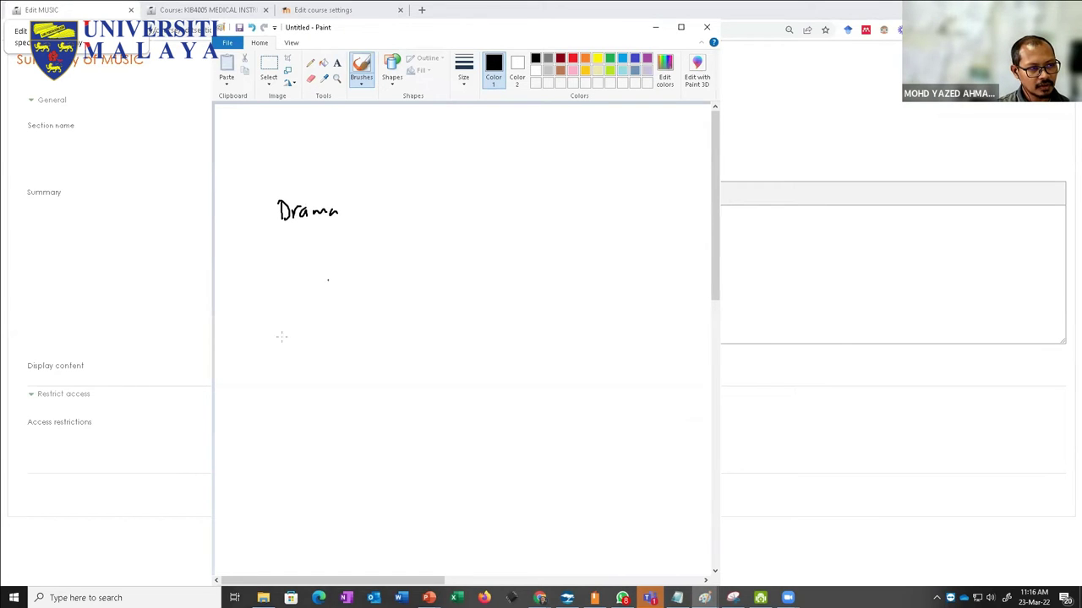
drag(292, 323, 326, 330)
drag(335, 321, 345, 328)
mouse_move(295, 431)
mouse_down()
mouse_move(295, 457)
mouse_move(308, 450)
mouse_up()
mouse_move(318, 441)
mouse_down()
mouse_move(312, 453)
mouse_move(326, 454)
mouse_up()
mouse_move(339, 442)
mouse_down()
mouse_move(332, 454)
mouse_move(343, 452)
mouse_up()
Step: Draw labelled branch arrows under Drama, Music and Dance, and write Course at the top
mouse_move(295, 226)
mouse_down()
mouse_move(306, 248)
mouse_move(331, 252)
mouse_up()
drag(331, 244, 340, 252)
mouse_move(340, 243)
mouse_down()
mouse_move(348, 252)
mouse_move(309, 272)
mouse_move(358, 275)
mouse_up()
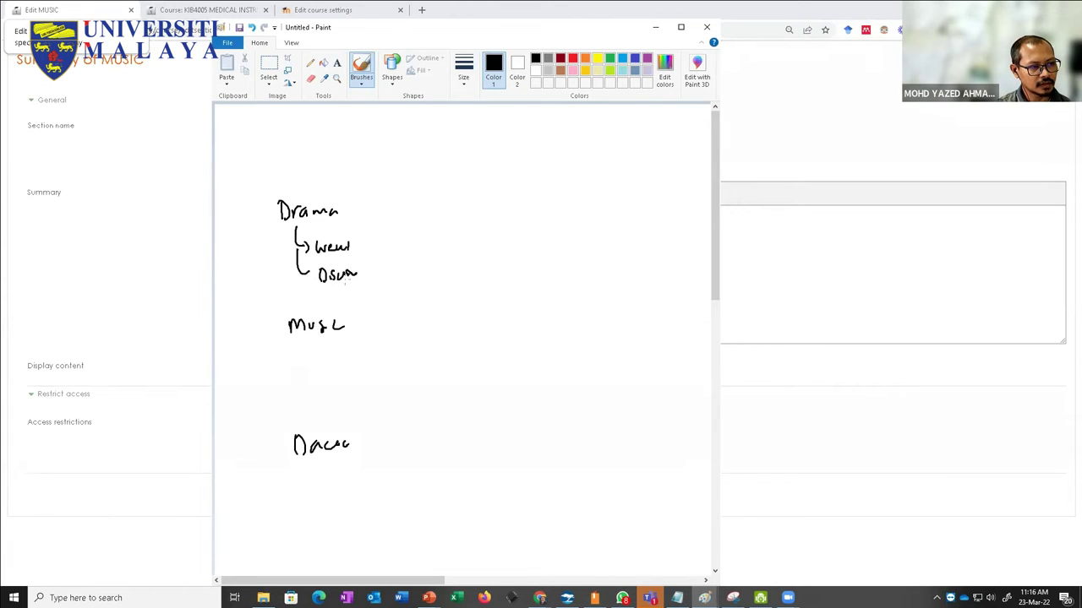
drag(312, 342, 338, 385)
mouse_move(322, 464)
mouse_down()
mouse_move(336, 480)
mouse_move(343, 473)
mouse_move(338, 511)
mouse_move(347, 507)
mouse_up()
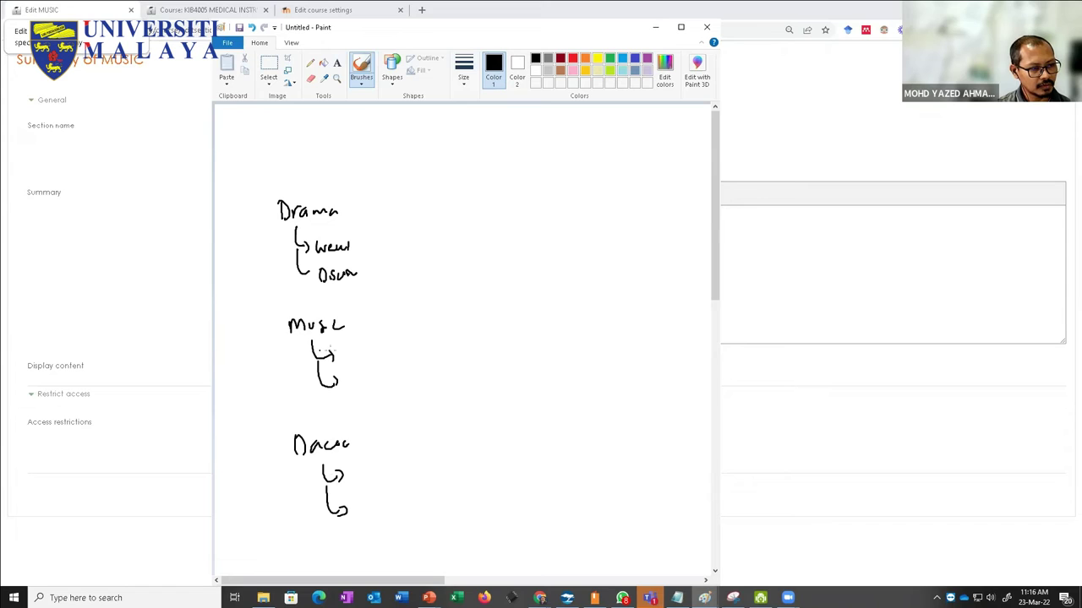
drag(340, 358, 373, 343)
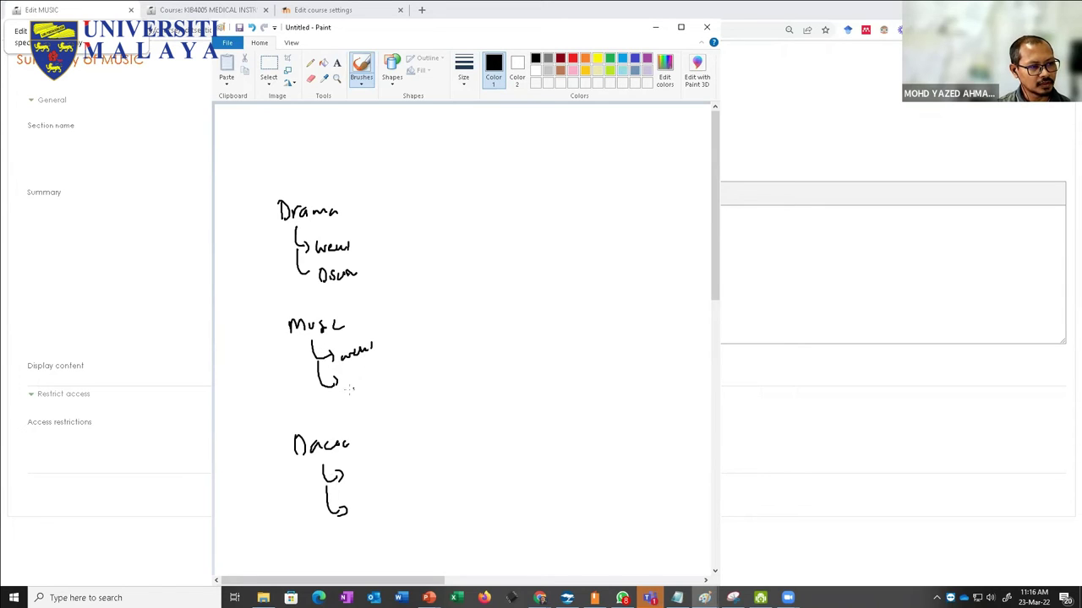
drag(351, 387, 374, 382)
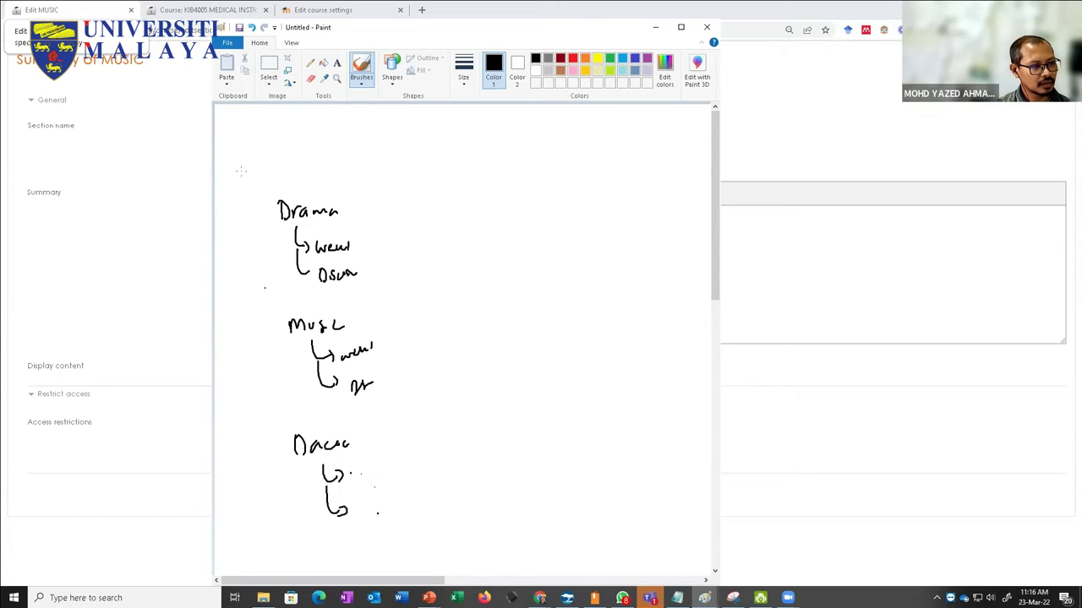
mouse_move(277, 118)
mouse_down()
mouse_move(286, 133)
mouse_move(317, 130)
mouse_up()
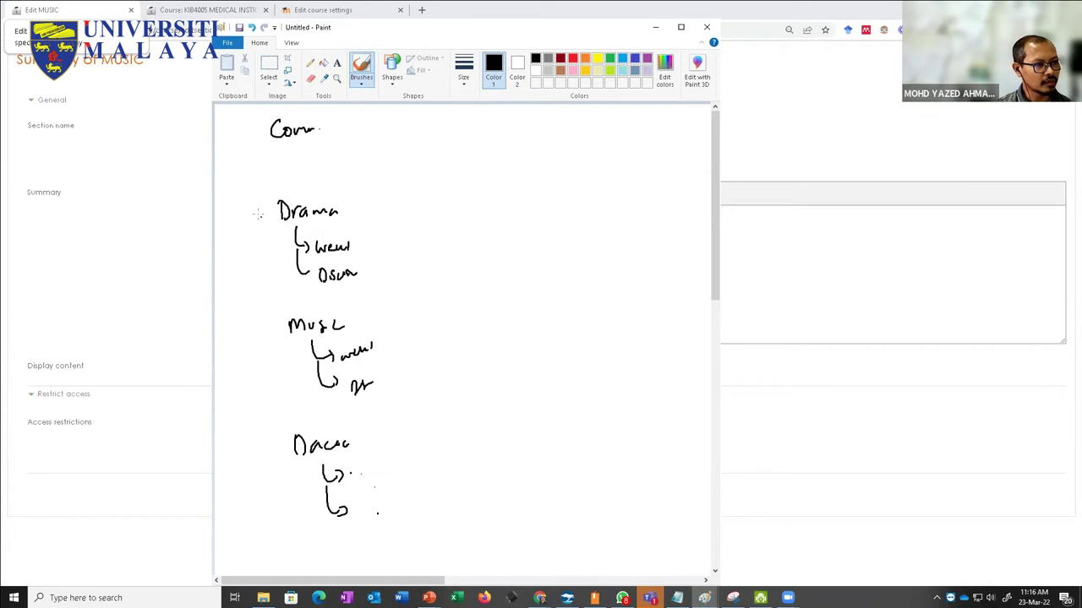
drag(250, 194, 250, 205)
Step: Brush-write Group_Drama, Group_Music and Group_Dance on the right, each with an arrow marked 5
mouse_move(500, 146)
mouse_down()
mouse_move(505, 164)
mouse_move(522, 166)
mouse_move(614, 153)
mouse_up()
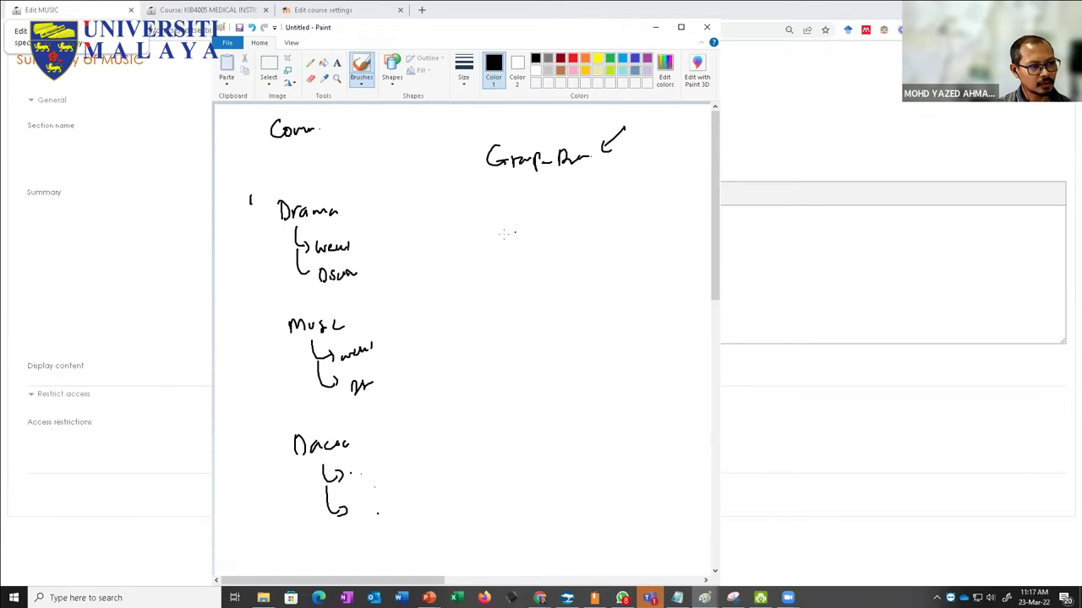
mouse_move(504, 234)
mouse_down()
mouse_move(508, 245)
mouse_move(559, 250)
mouse_move(610, 231)
mouse_up()
drag(641, 198, 634, 218)
mouse_move(531, 335)
mouse_down()
mouse_move(526, 355)
mouse_move(578, 330)
mouse_move(622, 330)
mouse_up()
drag(646, 290, 632, 315)
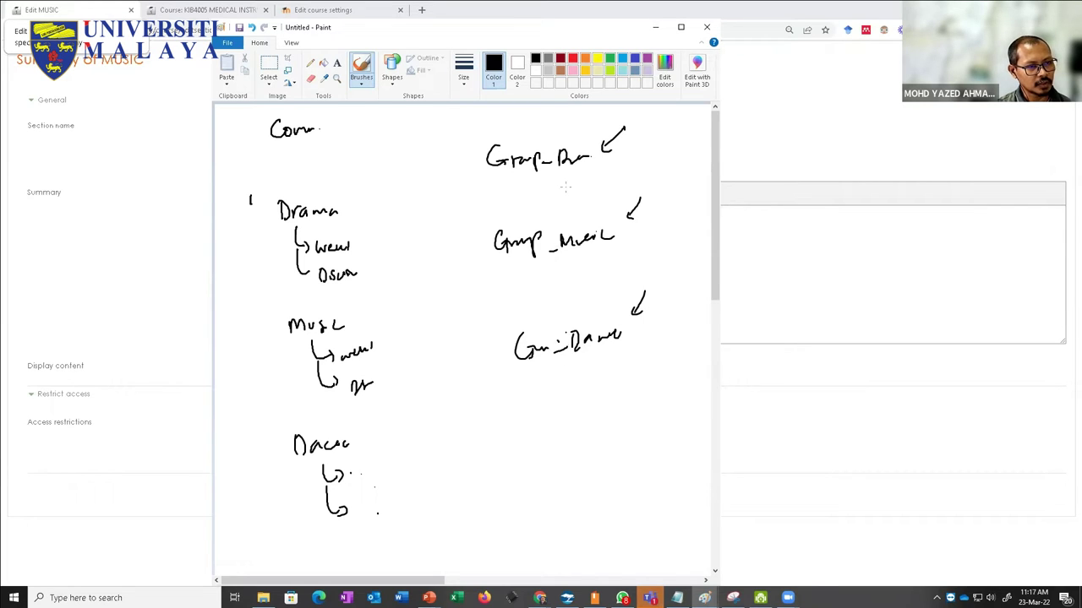
drag(633, 119, 634, 140)
drag(635, 120, 654, 119)
drag(660, 176, 659, 195)
drag(660, 177, 677, 177)
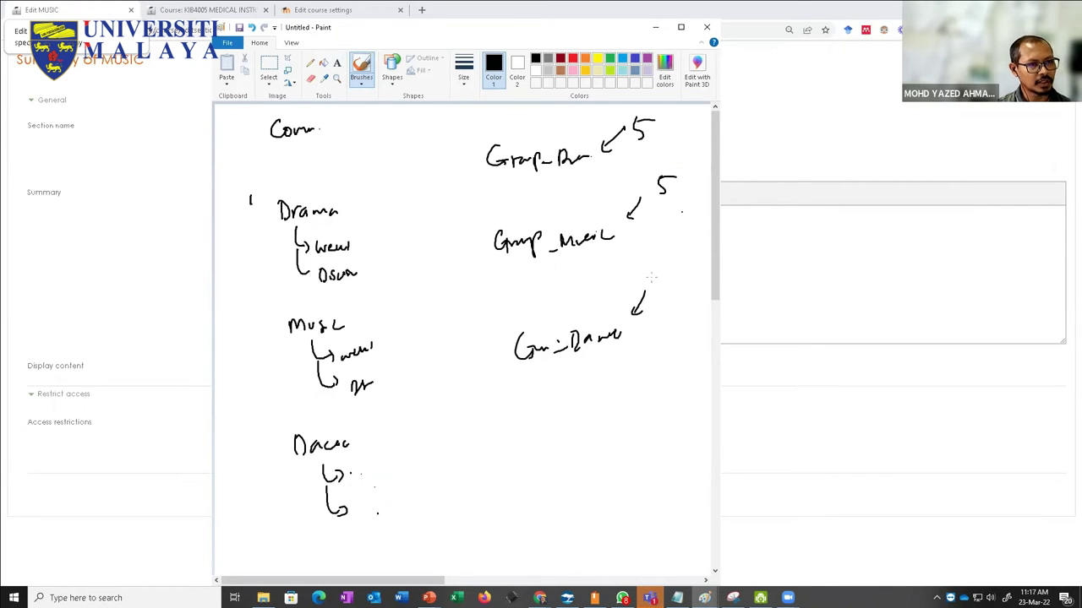
drag(658, 289, 654, 291)
drag(657, 271, 673, 269)
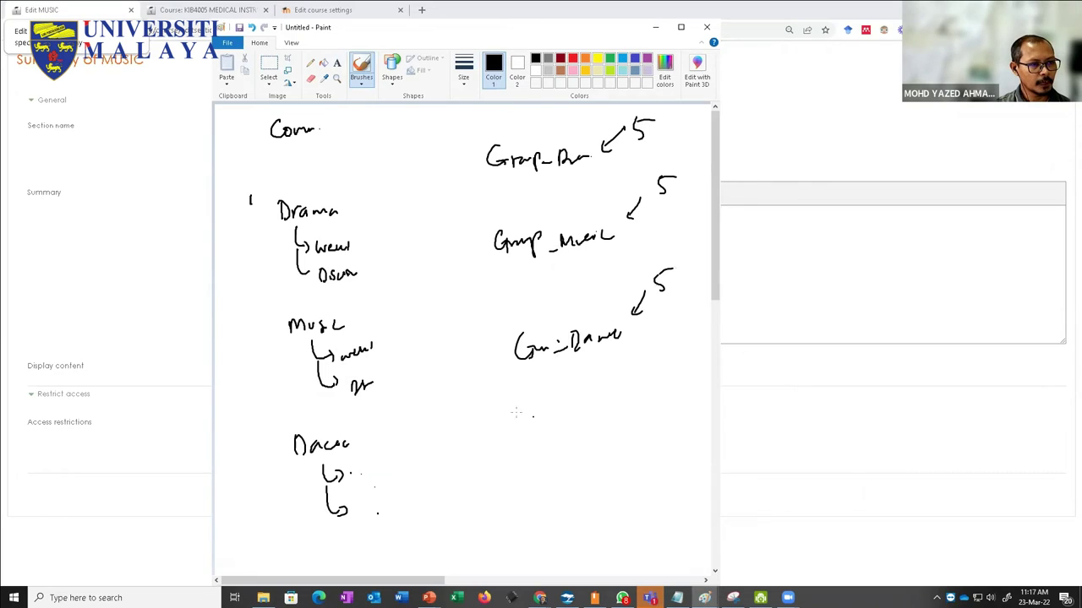
Step: Write Group below, join the three group labels to it with curves, and pick red
mouse_move(527, 423)
mouse_down()
mouse_move(533, 443)
mouse_move(581, 437)
mouse_up()
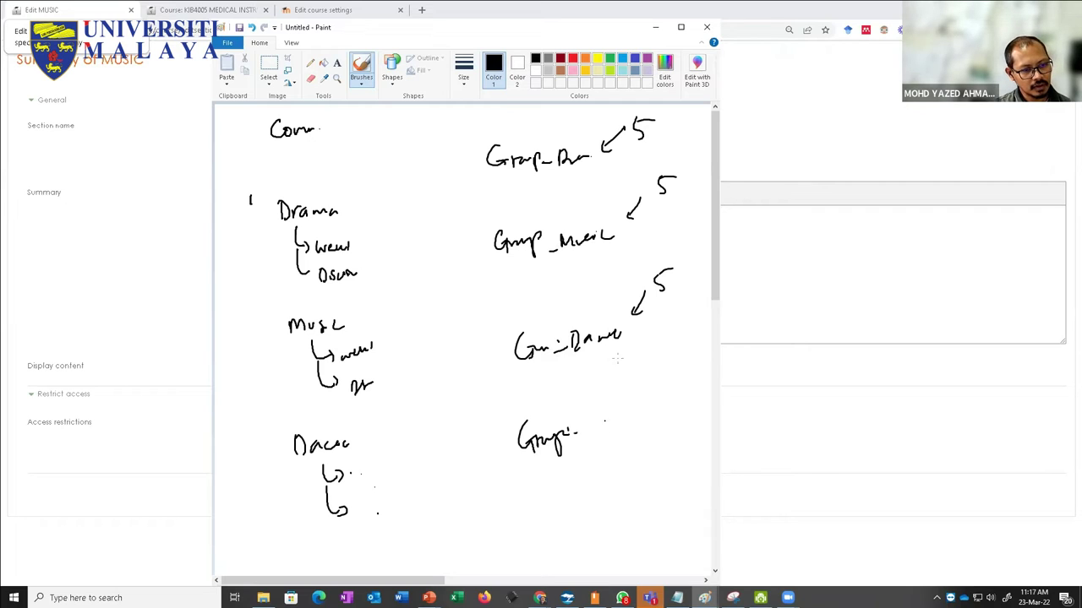
mouse_move(505, 363)
mouse_down()
mouse_move(497, 375)
mouse_move(532, 465)
mouse_up()
mouse_move(489, 267)
mouse_down()
mouse_move(497, 446)
mouse_move(528, 477)
mouse_up()
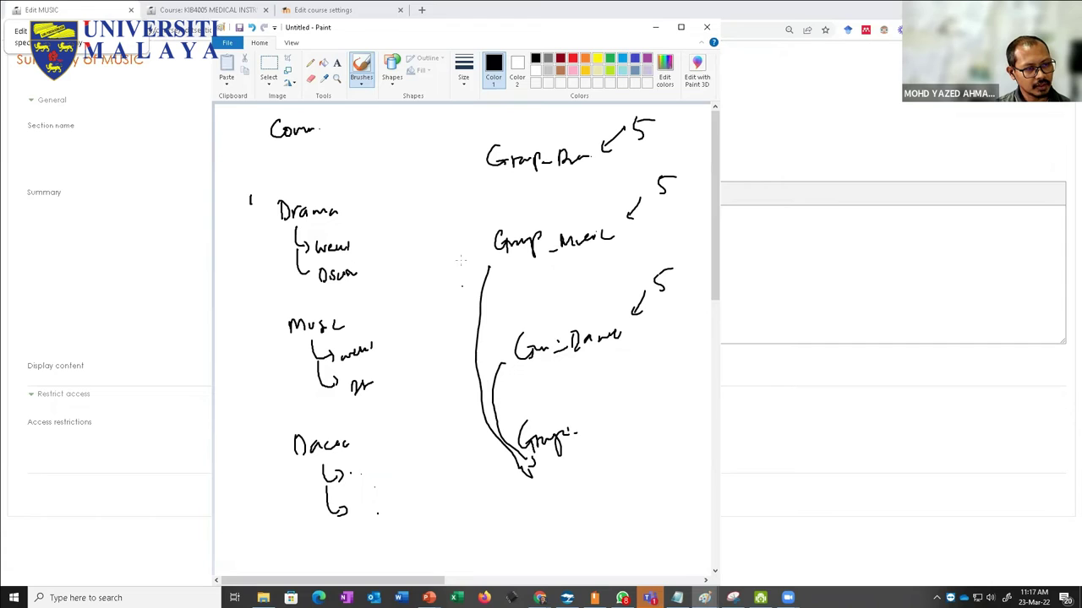
mouse_move(490, 173)
mouse_down()
mouse_move(472, 216)
mouse_move(463, 399)
mouse_move(526, 488)
mouse_move(538, 483)
mouse_up()
click(572, 58)
Step: Write red Restricted notes beside Drama and Music with arrows to their groups
drag(356, 200, 419, 201)
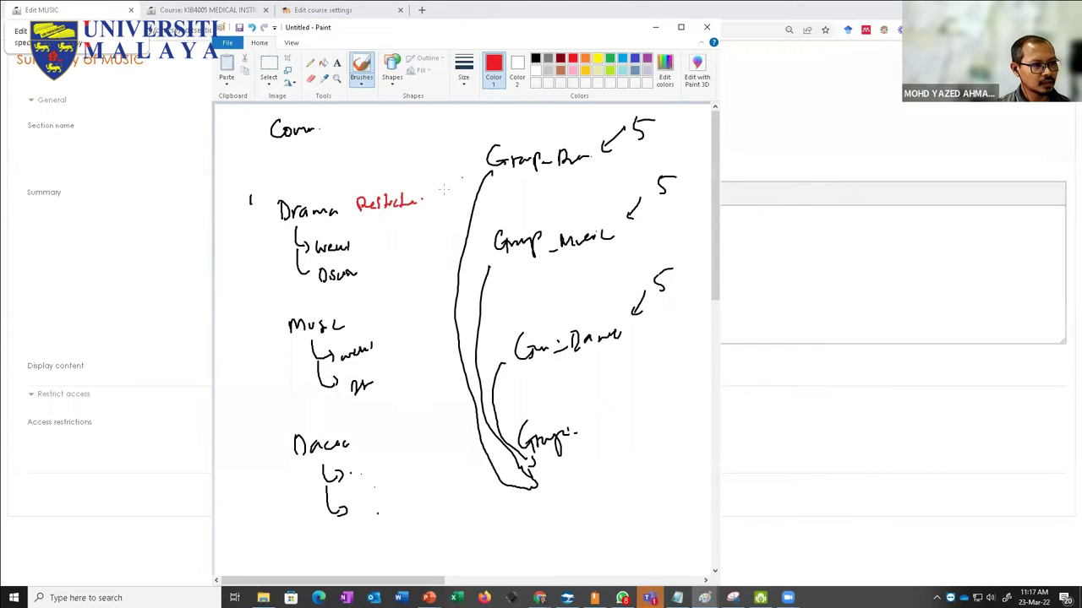
mouse_move(478, 162)
mouse_down()
mouse_move(425, 206)
mouse_move(475, 175)
mouse_up()
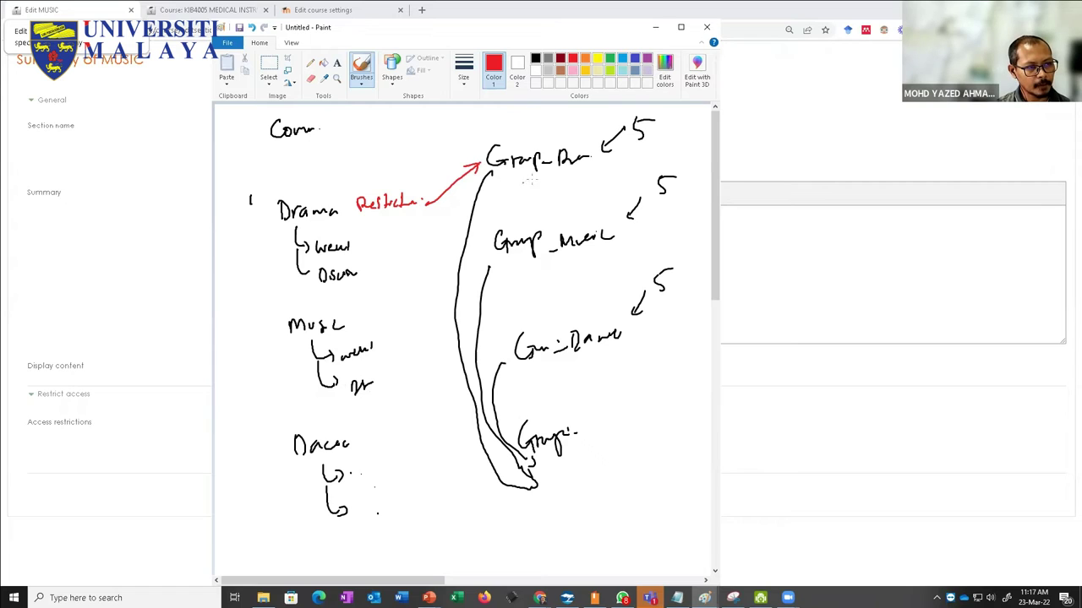
mouse_move(373, 322)
mouse_down()
mouse_move(407, 315)
mouse_move(481, 254)
mouse_up()
drag(385, 441, 504, 351)
Step: Add a red note after Course, circle Group, underline Course and chain the sections with arrows
drag(336, 129, 363, 120)
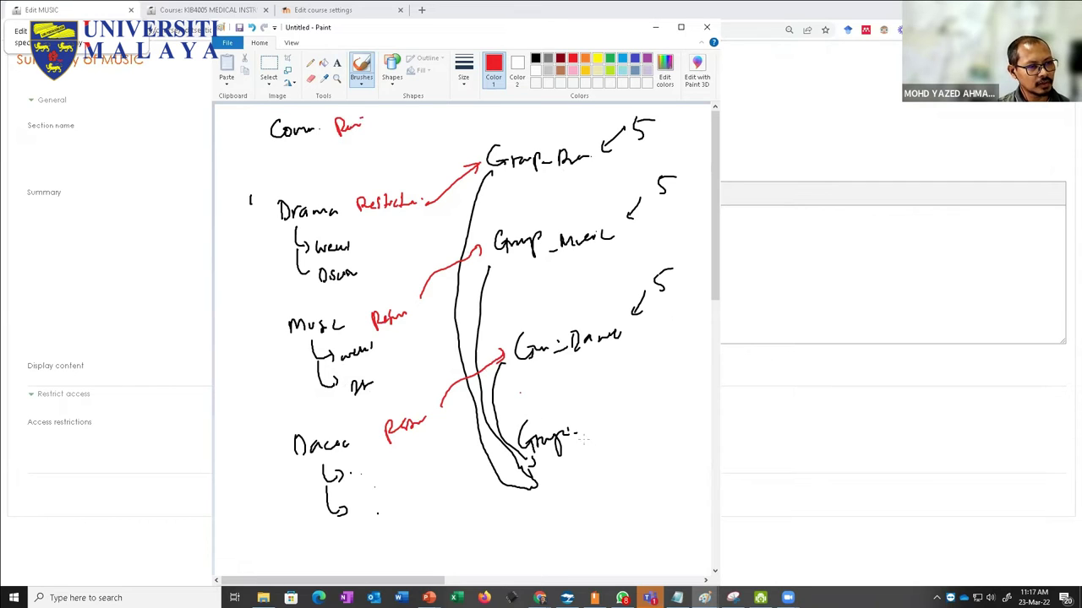
mouse_move(580, 408)
mouse_down()
mouse_move(592, 444)
mouse_move(578, 408)
mouse_up()
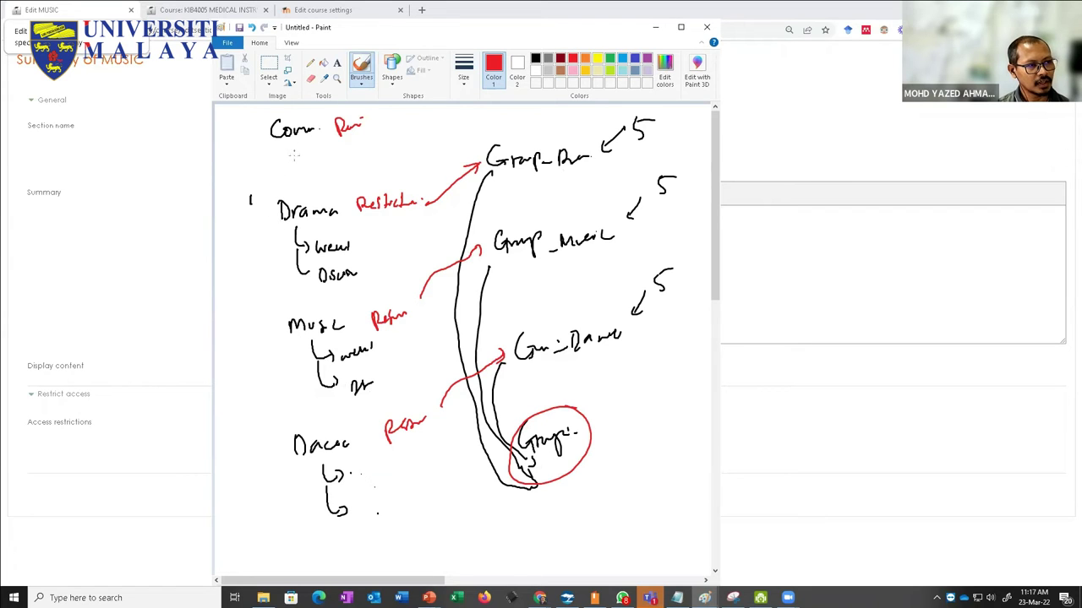
drag(277, 154, 324, 153)
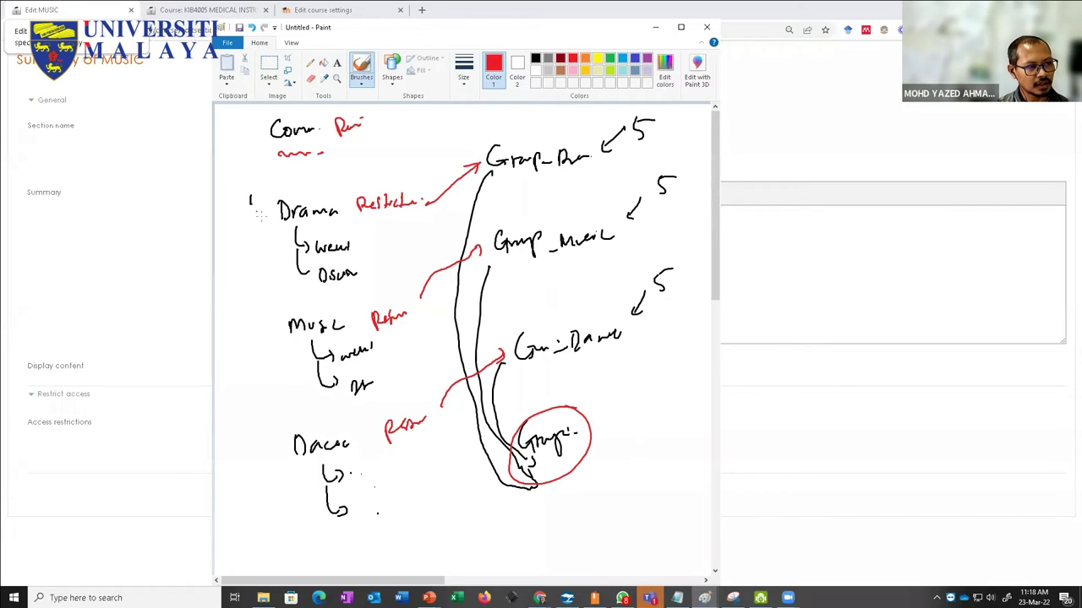
mouse_move(250, 196)
mouse_down()
mouse_move(267, 227)
mouse_move(258, 328)
mouse_move(278, 456)
mouse_up()
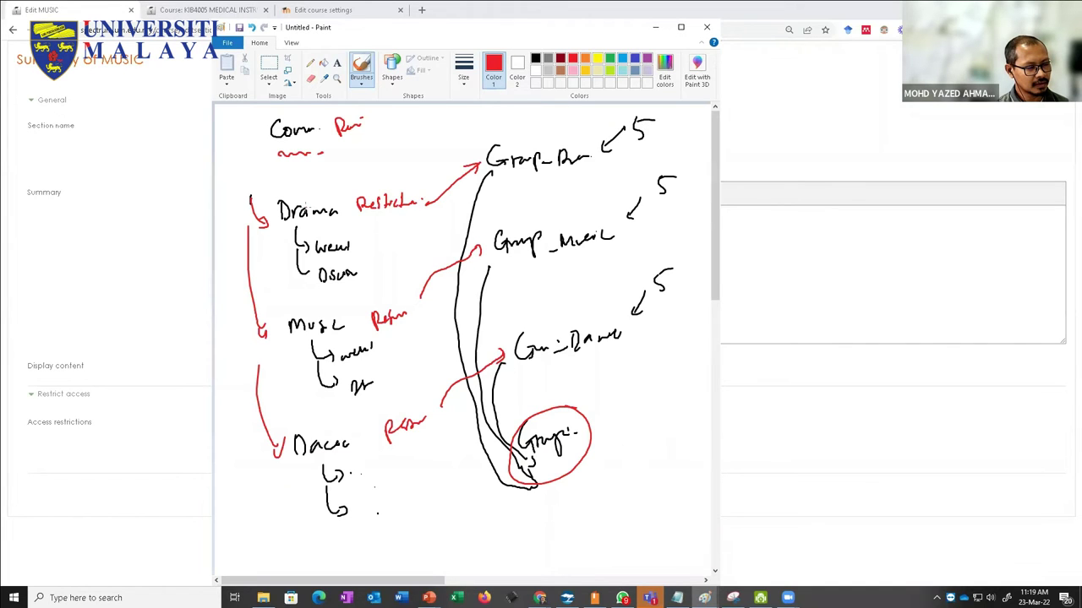
Step: Look through the open course tabs and return to the KIB4005 course page
click(322, 9)
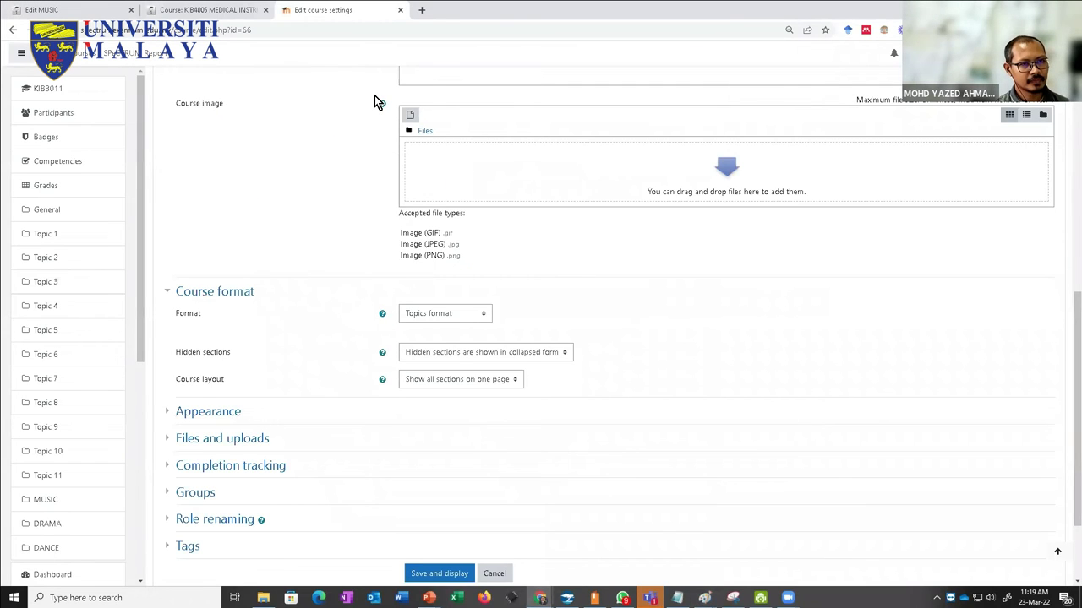
scroll(326, 222, up, 10)
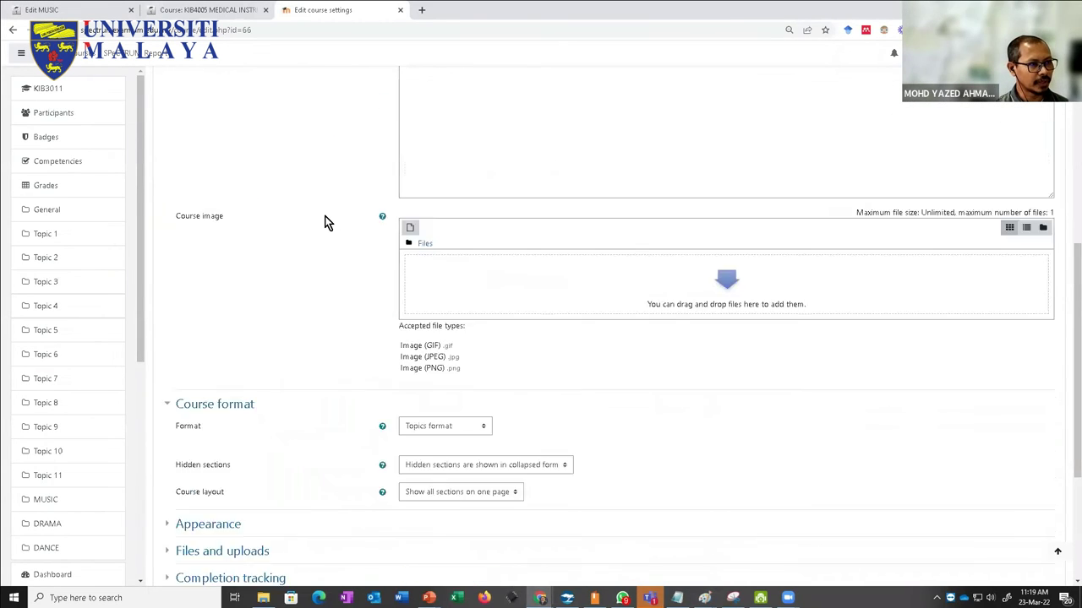
click(217, 9)
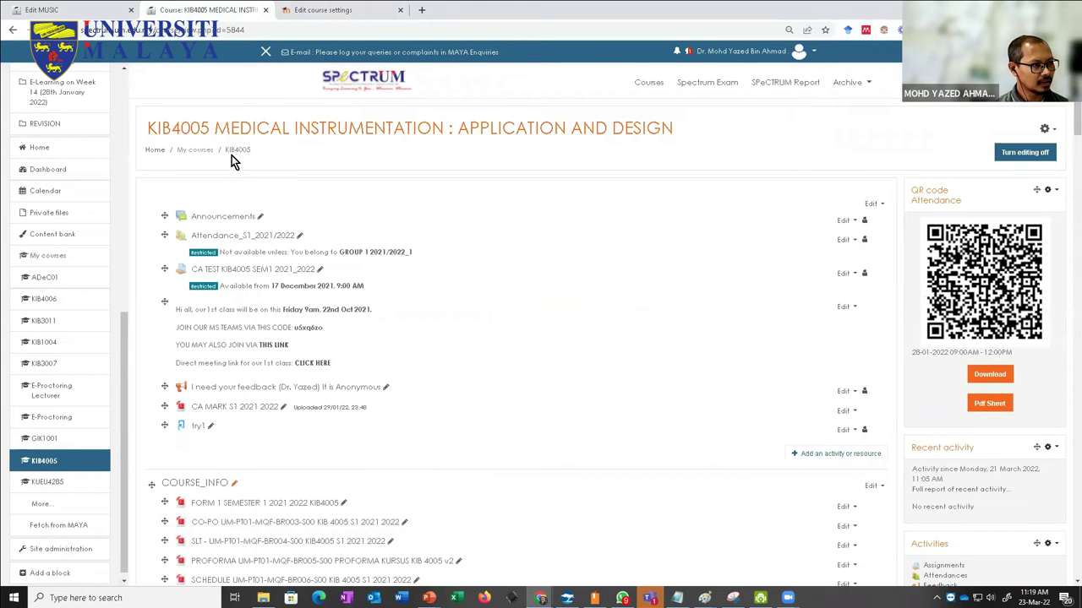
click(88, 8)
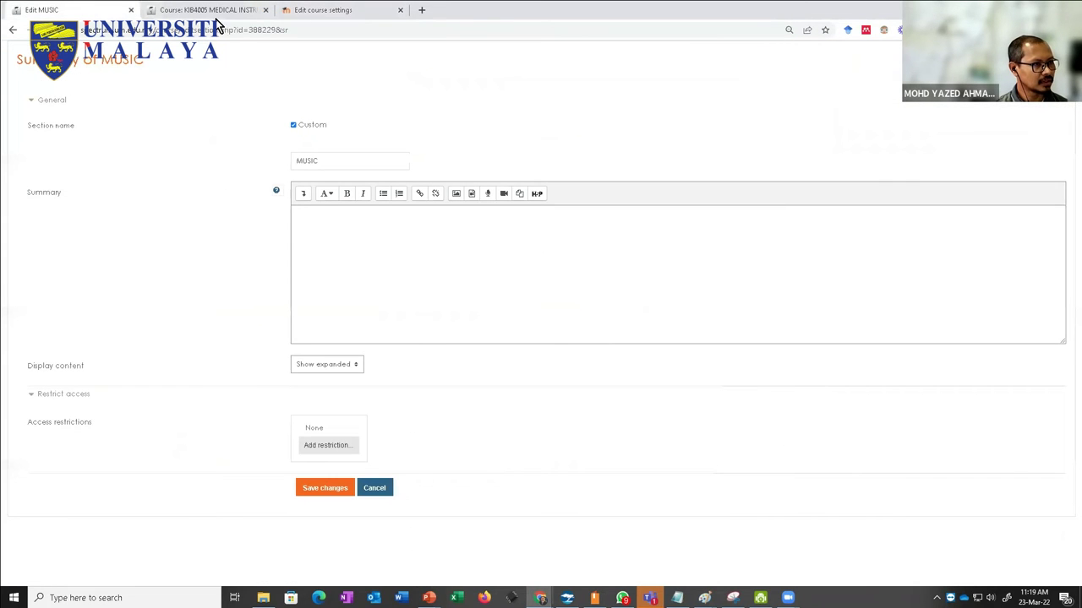
click(329, 11)
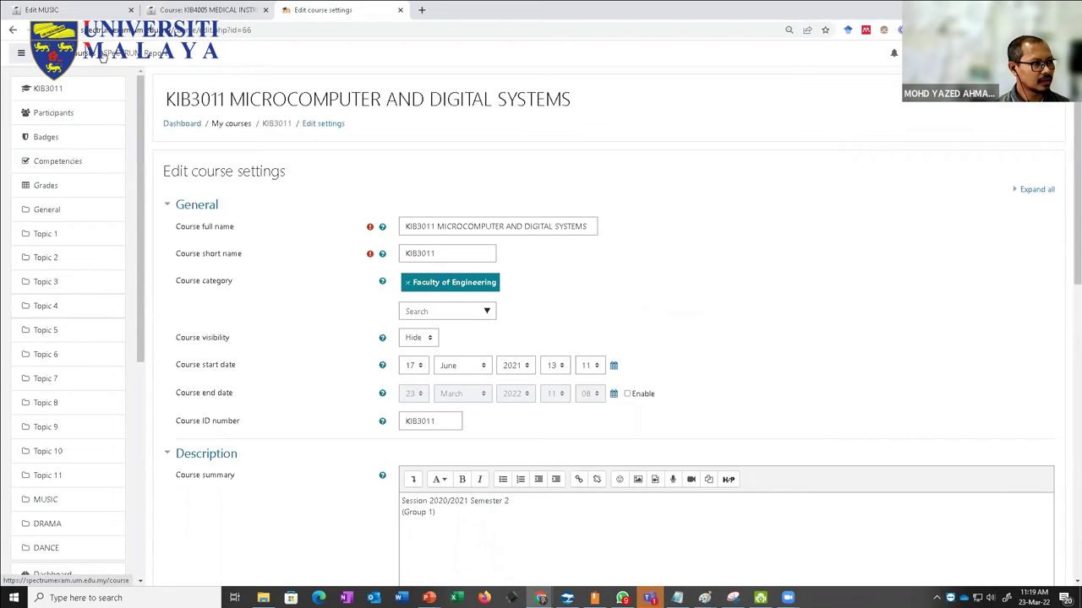
click(208, 11)
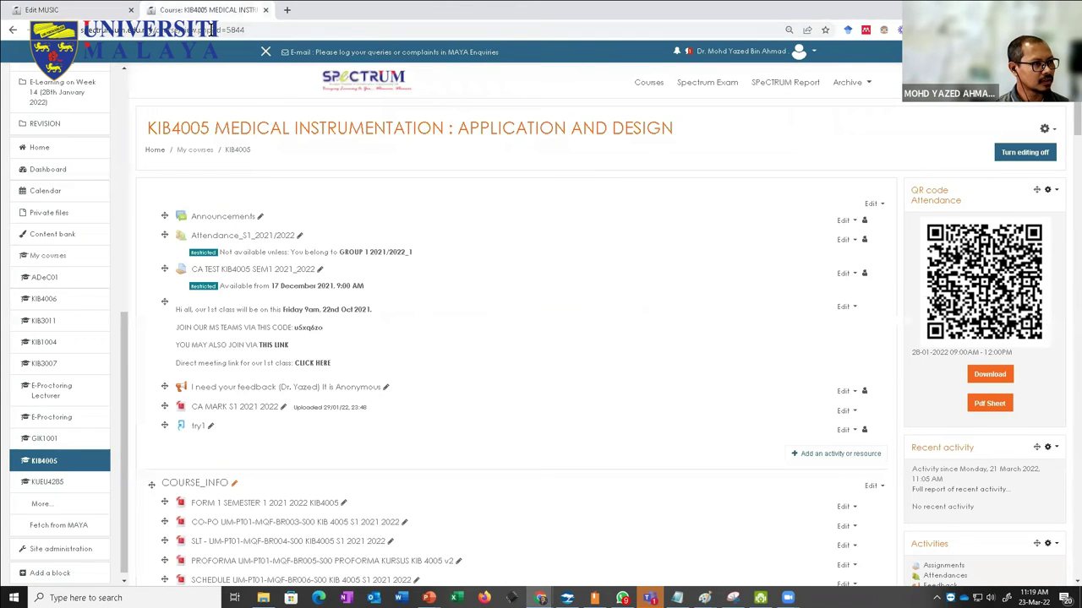
Step: Search the SPeCTRUM courses for 'tlg' and open Teaching and Learning Ground
click(353, 87)
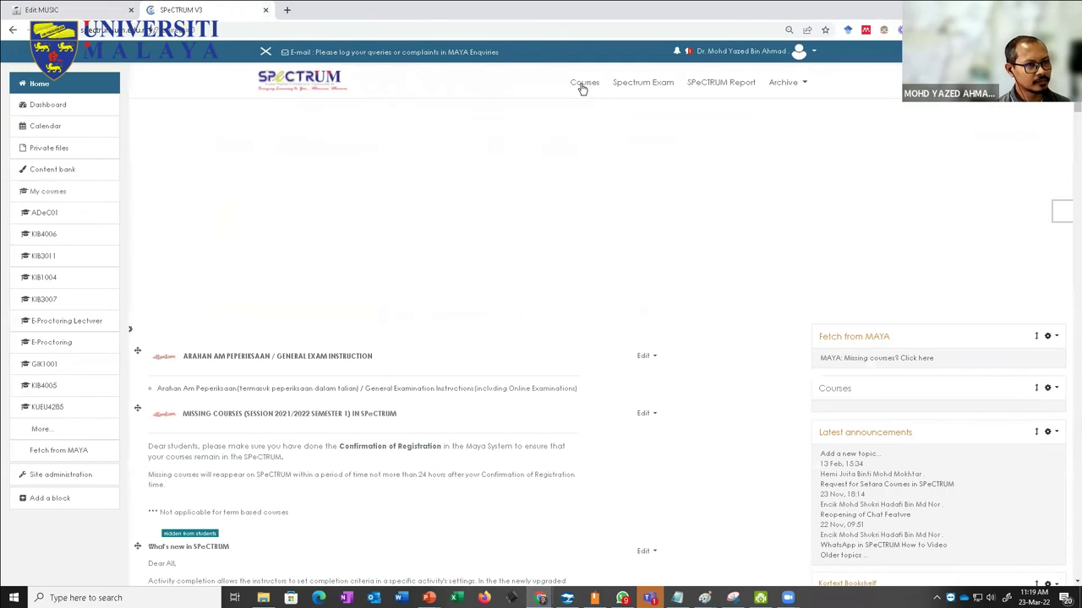
click(582, 85)
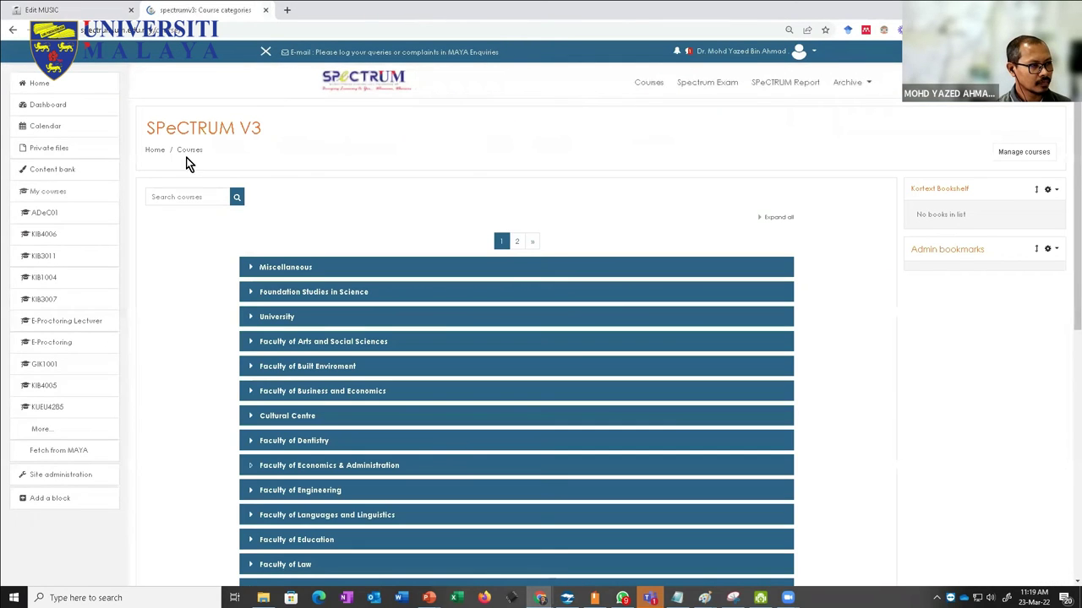
click(164, 196)
text(tlg)
key(Return)
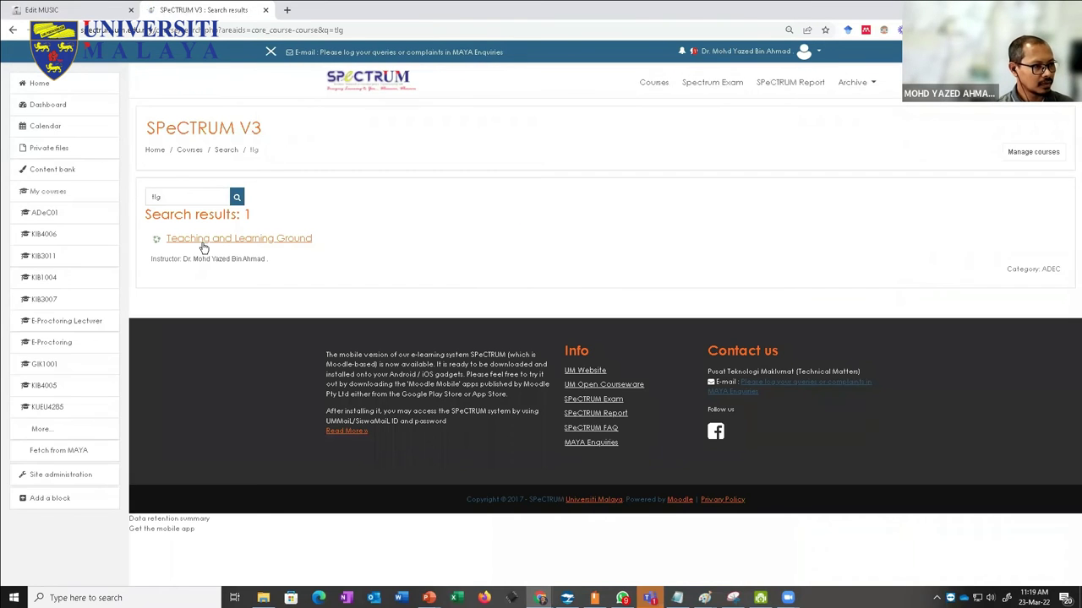
click(206, 240)
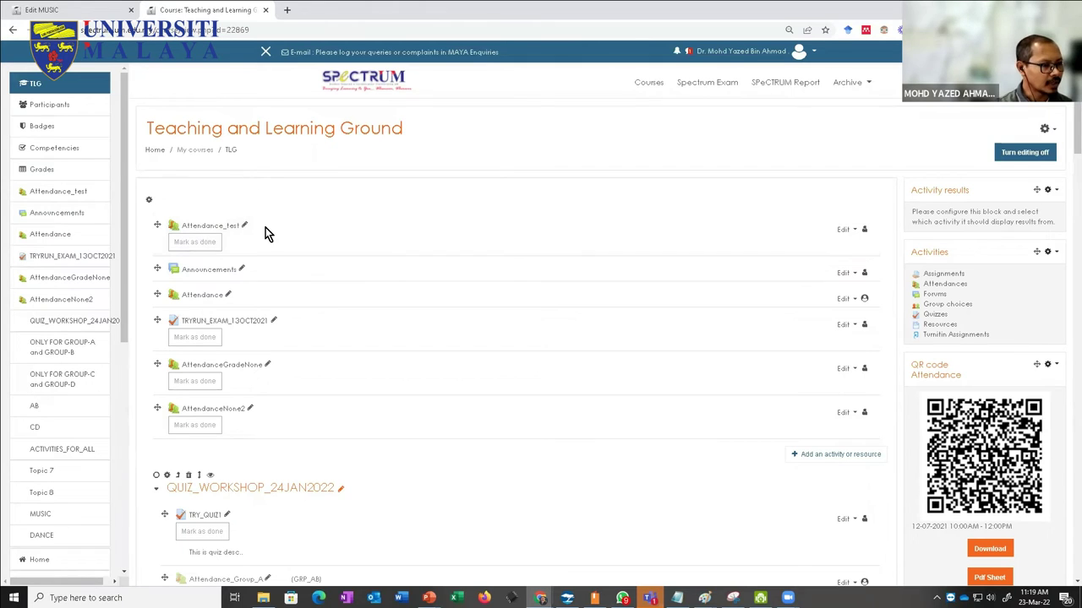
scroll(451, 319, down, 10)
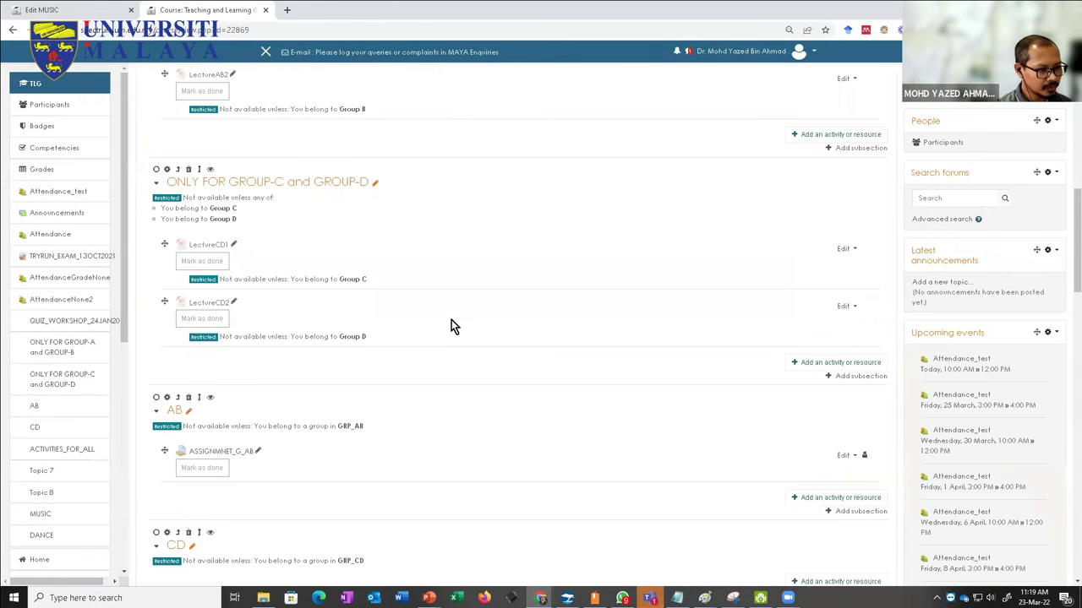
scroll(451, 320, up, 10)
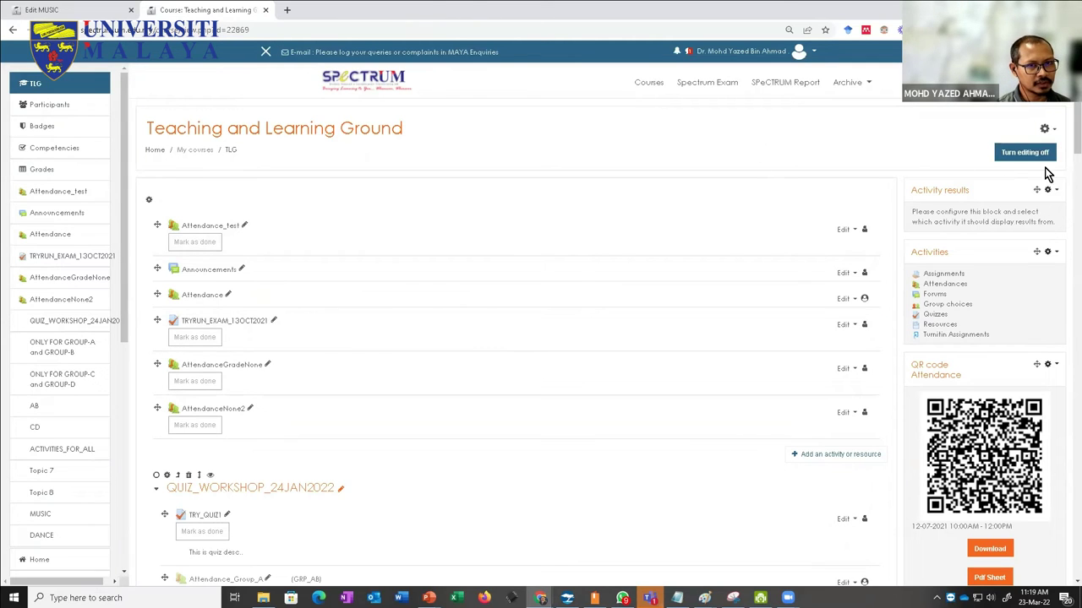
click(1046, 129)
click(999, 144)
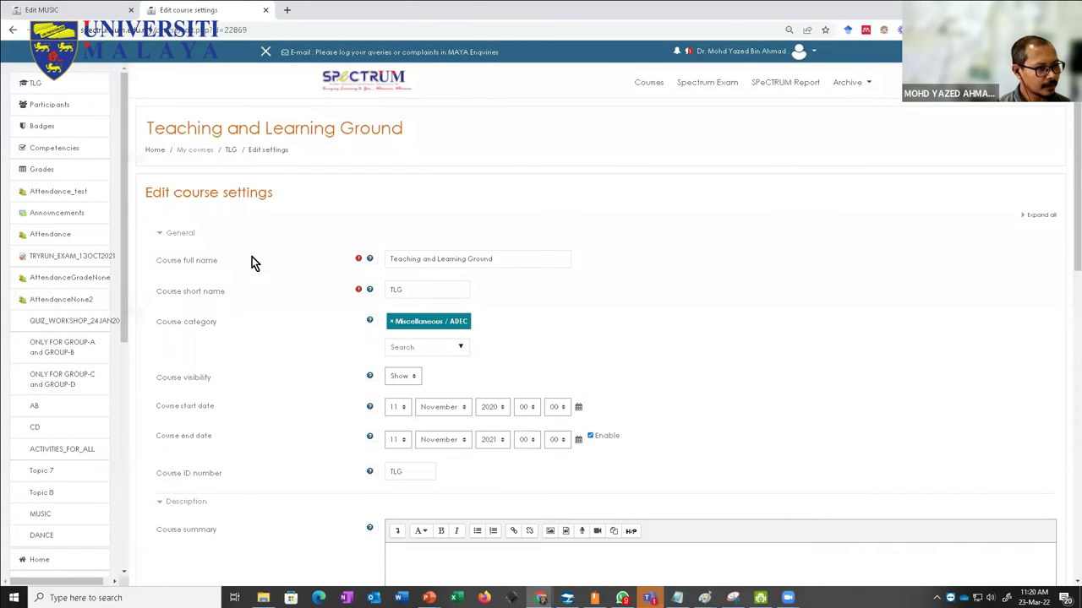
click(230, 150)
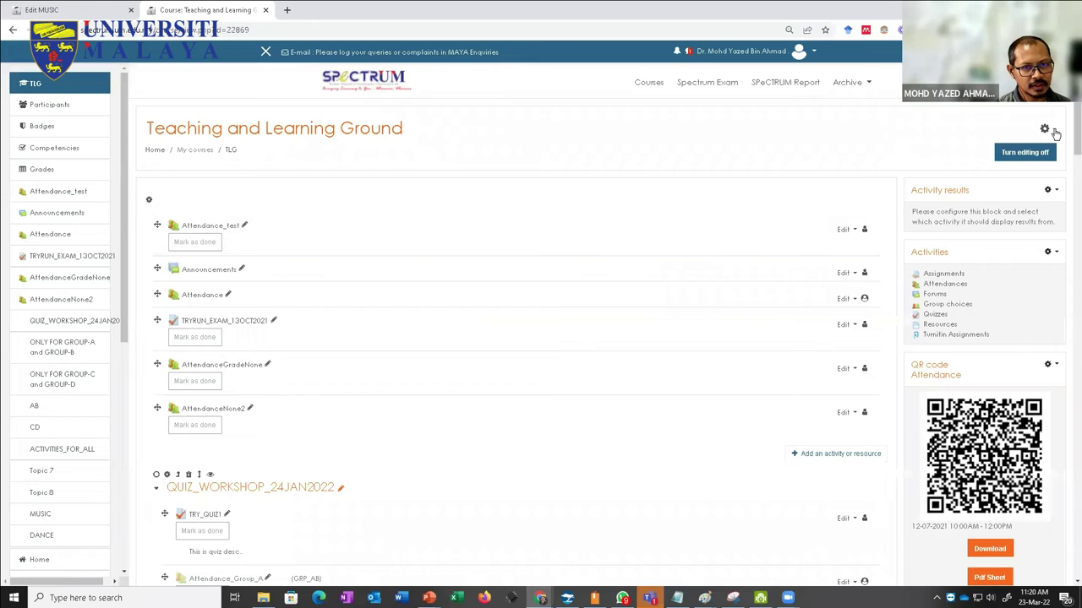
click(1050, 132)
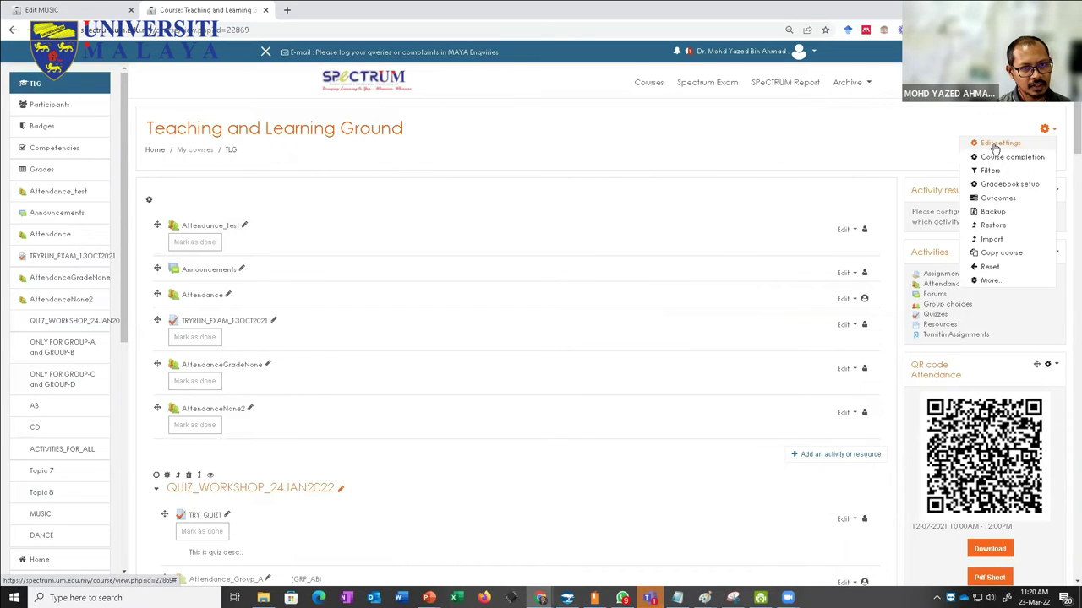
click(995, 147)
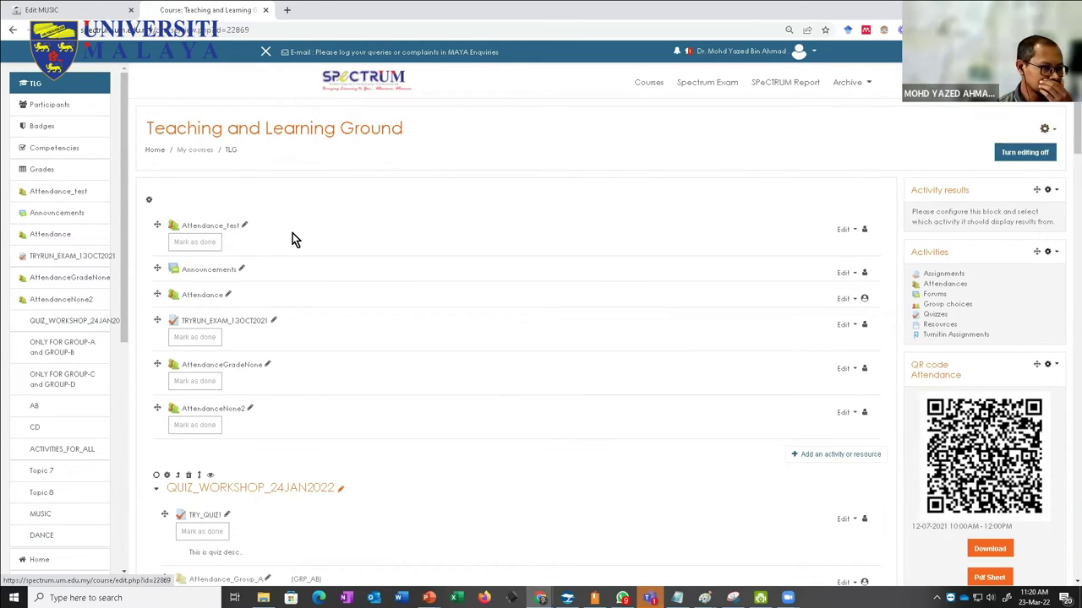
scroll(267, 266, down, 1)
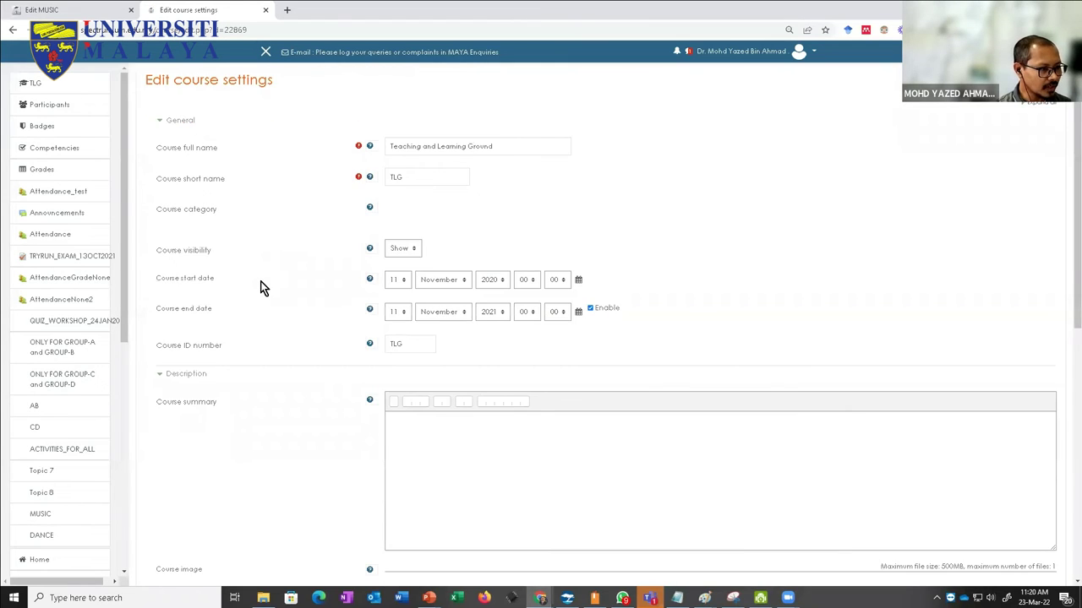
scroll(261, 288, down, 3)
scroll(262, 288, down, 2)
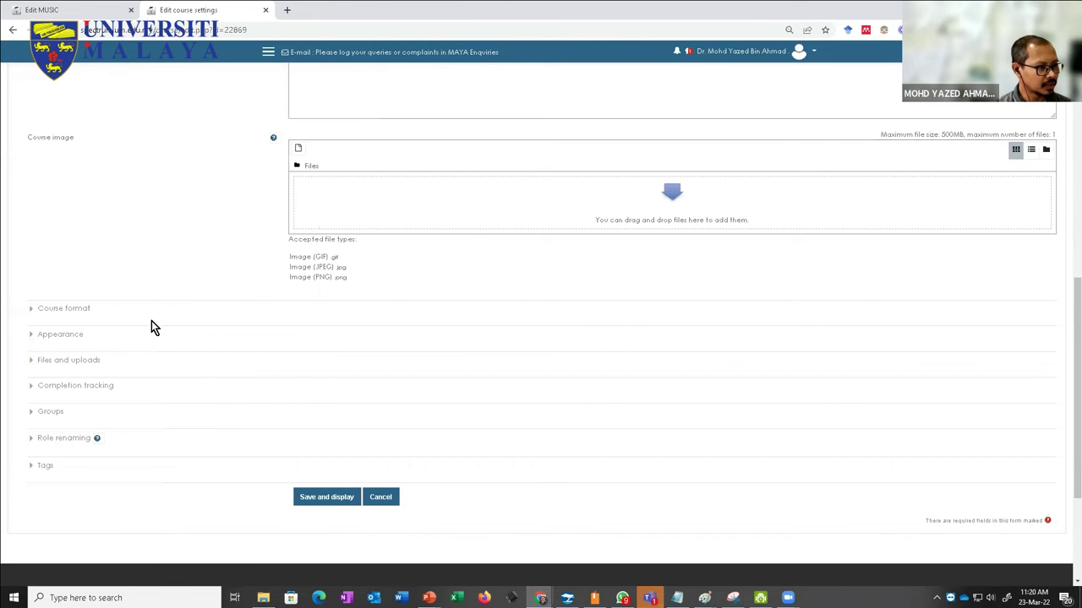
key(ctrl+plus)
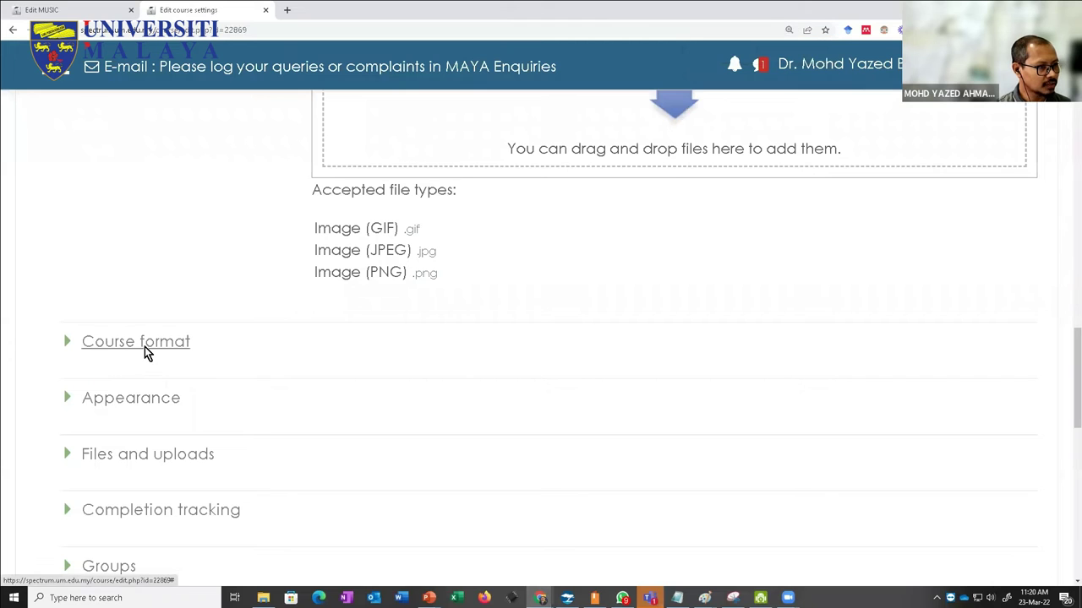
scroll(145, 347, up, 5)
scroll(145, 353, down, 1)
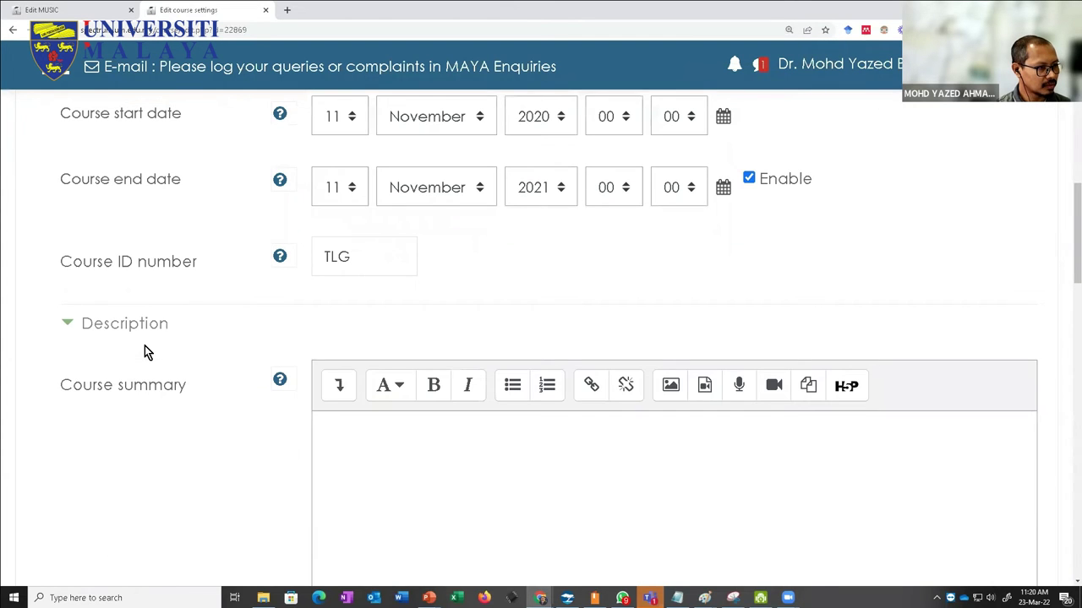
scroll(145, 344, down, 10)
scroll(114, 321, up, 3)
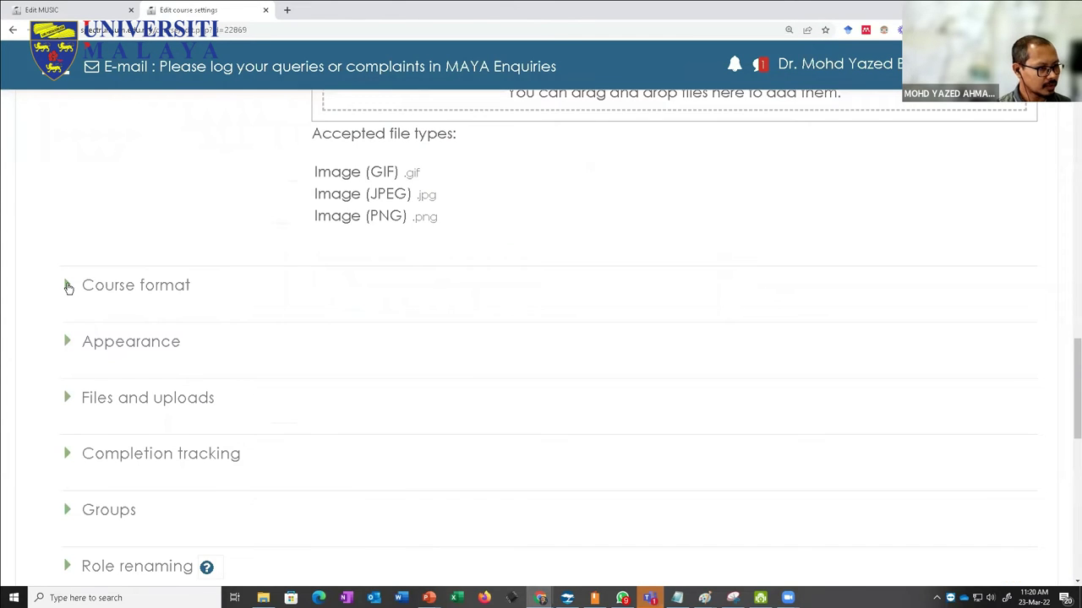
click(68, 289)
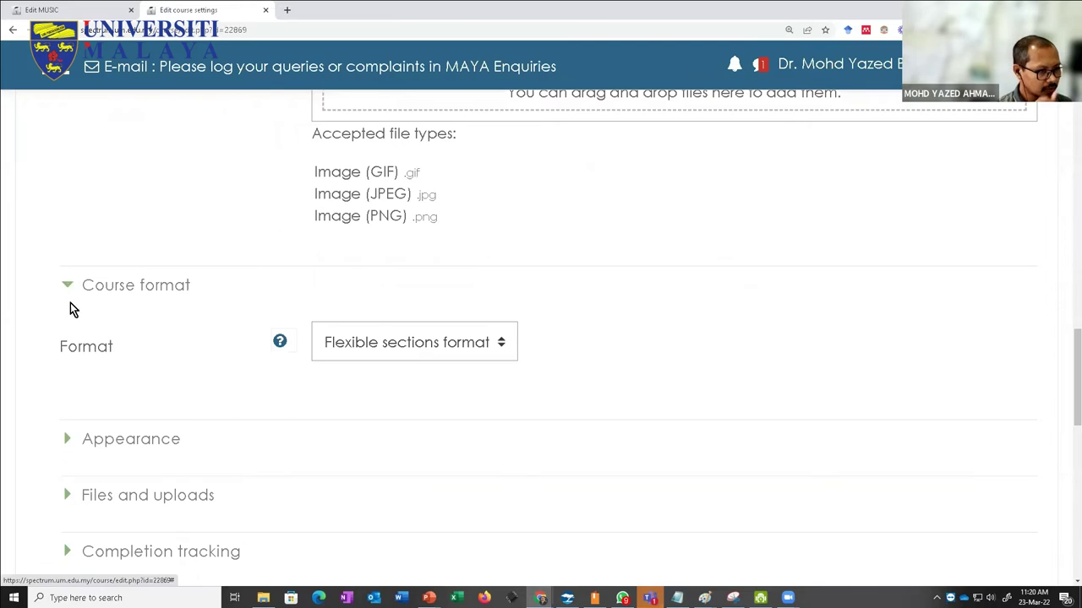
click(373, 345)
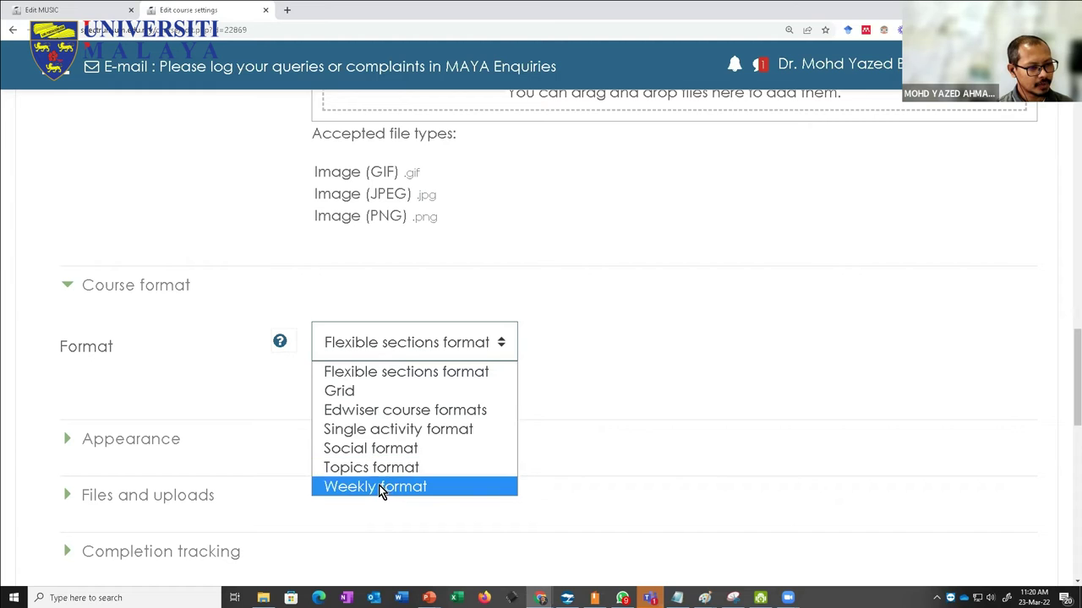
click(604, 310)
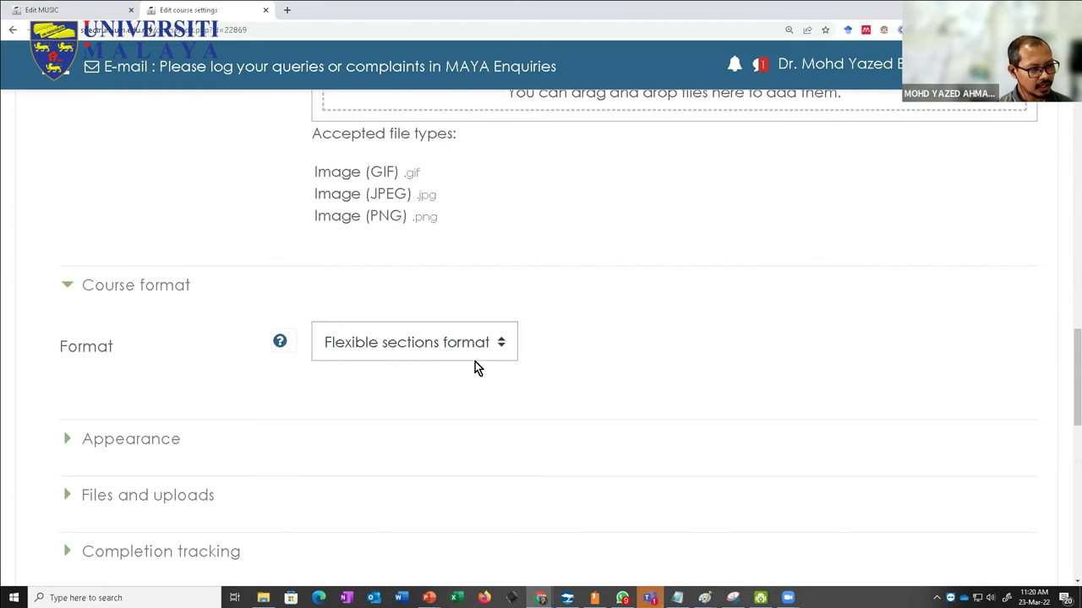
scroll(449, 360, down, 10)
scroll(475, 381, up, 5)
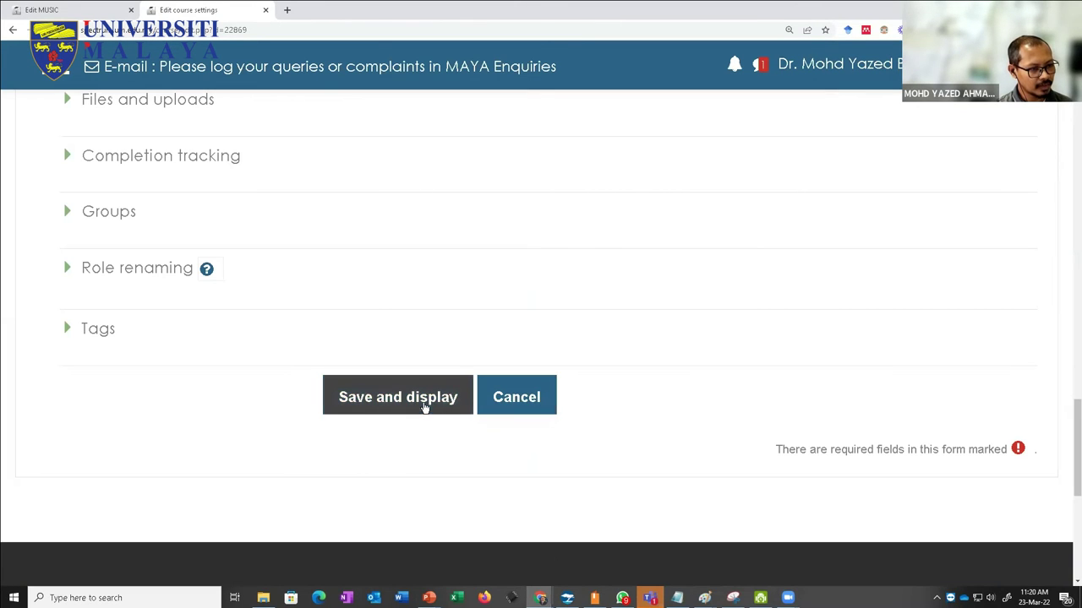
scroll(221, 243, up, 20)
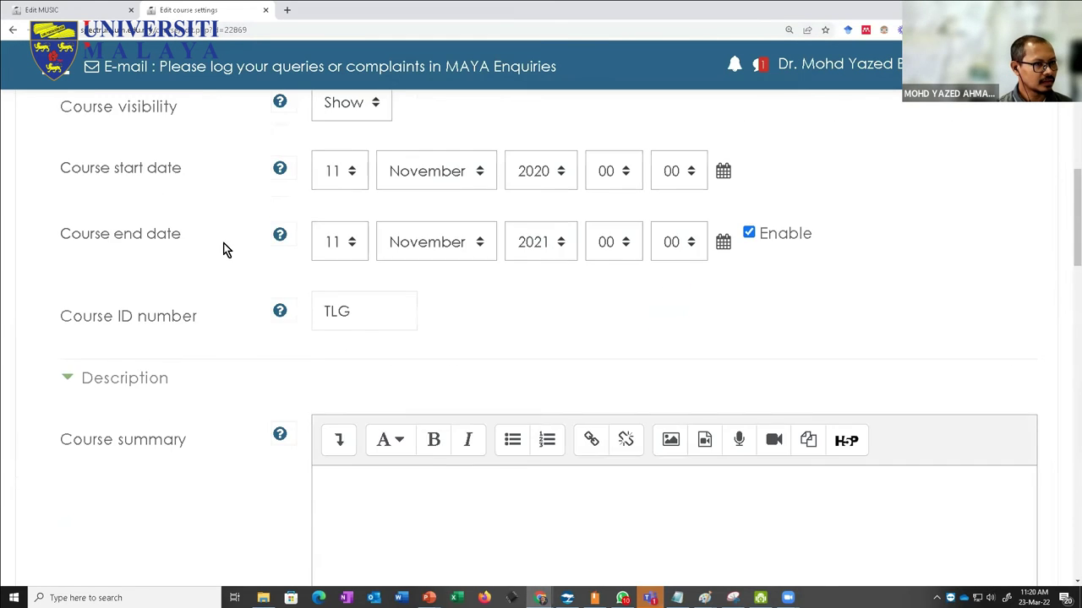
click(222, 279)
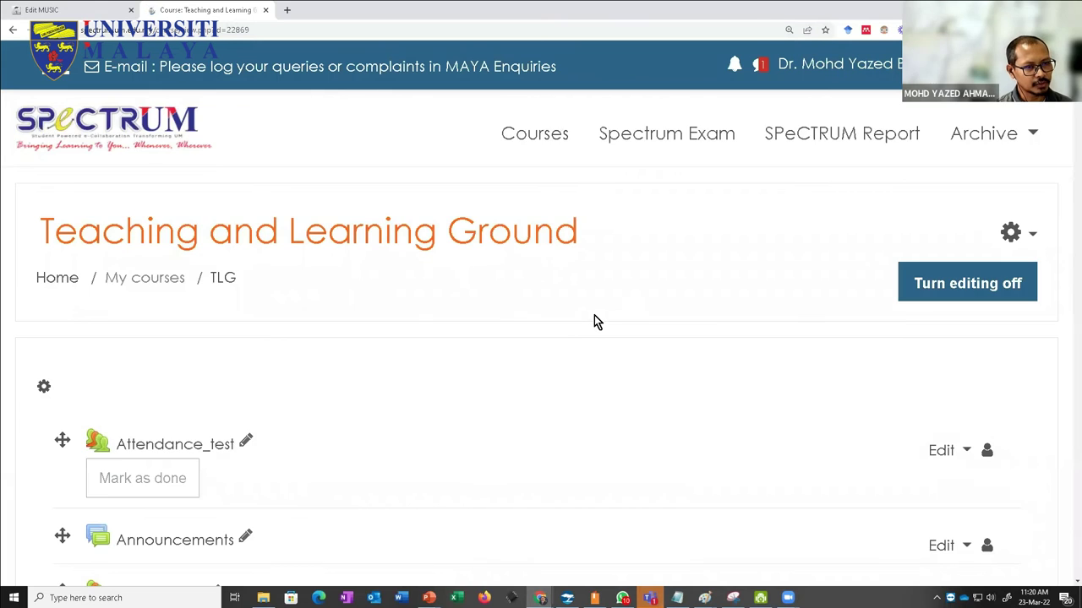
scroll(594, 321, down, 6)
key(ctrl+minus)
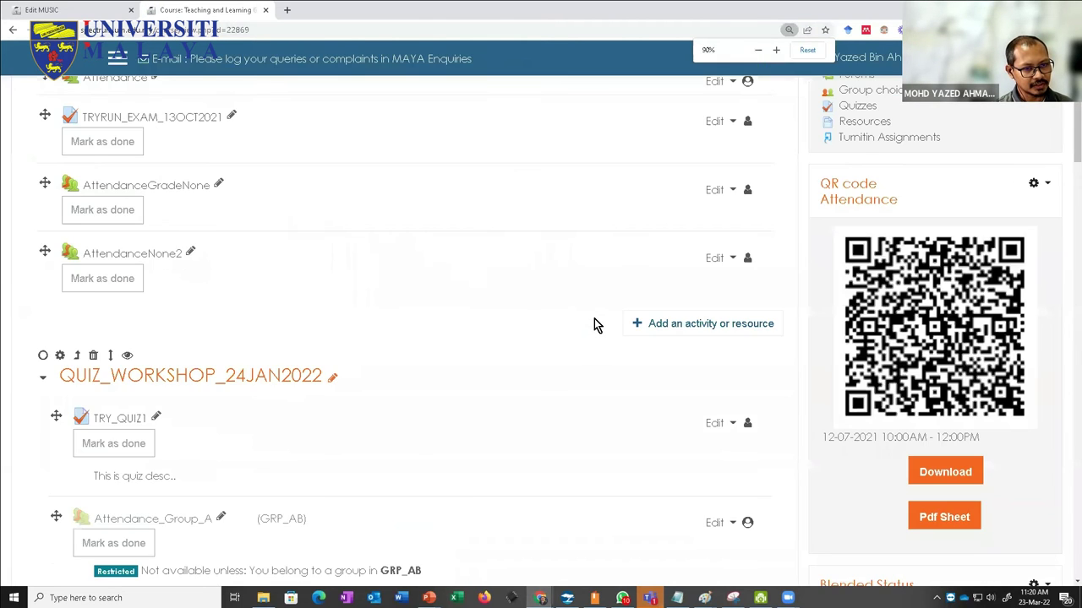
scroll(594, 319, down, 10)
scroll(594, 319, down, 1)
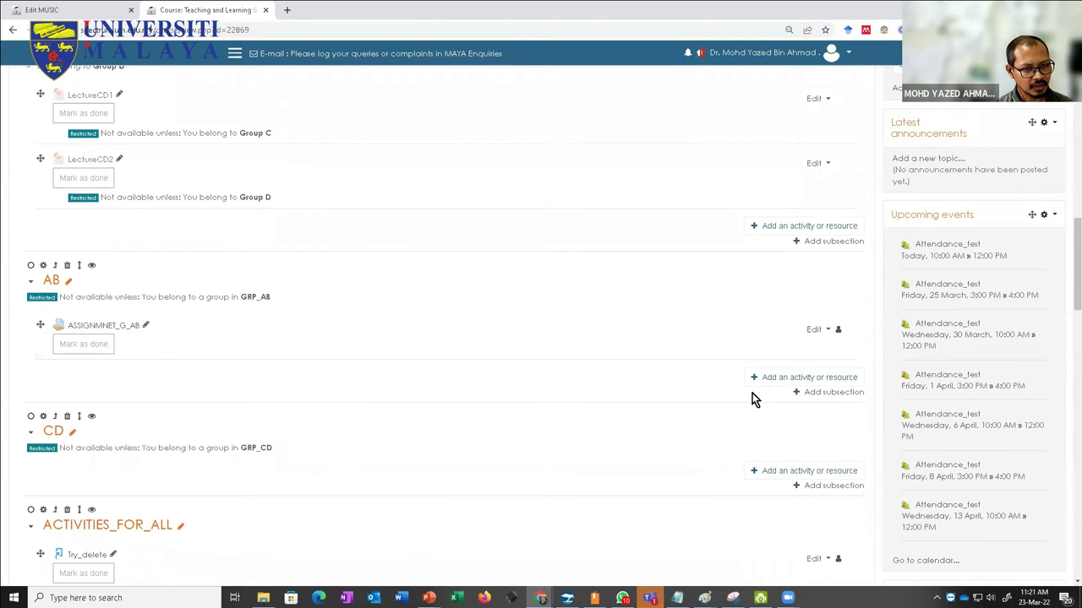
scroll(719, 401, down, 6)
scroll(719, 393, down, 12)
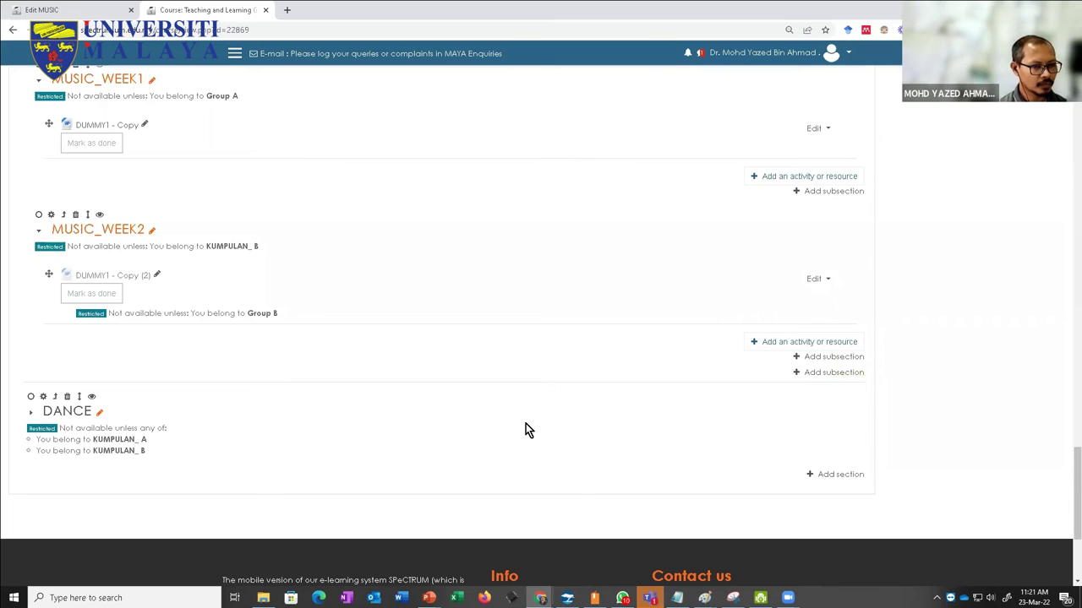
scroll(537, 427, up, 2)
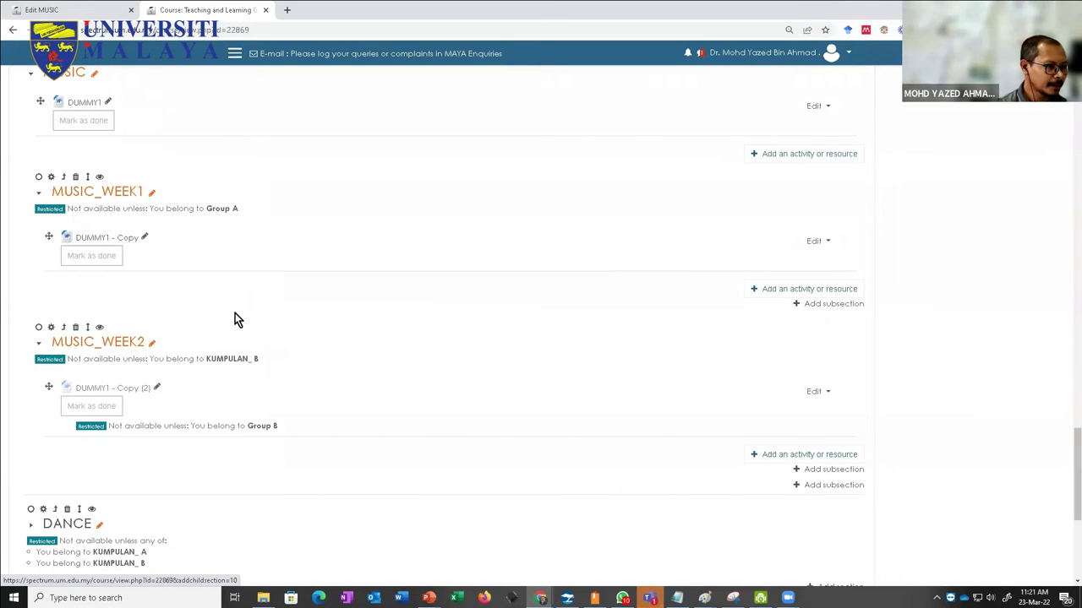
scroll(169, 320, up, 1)
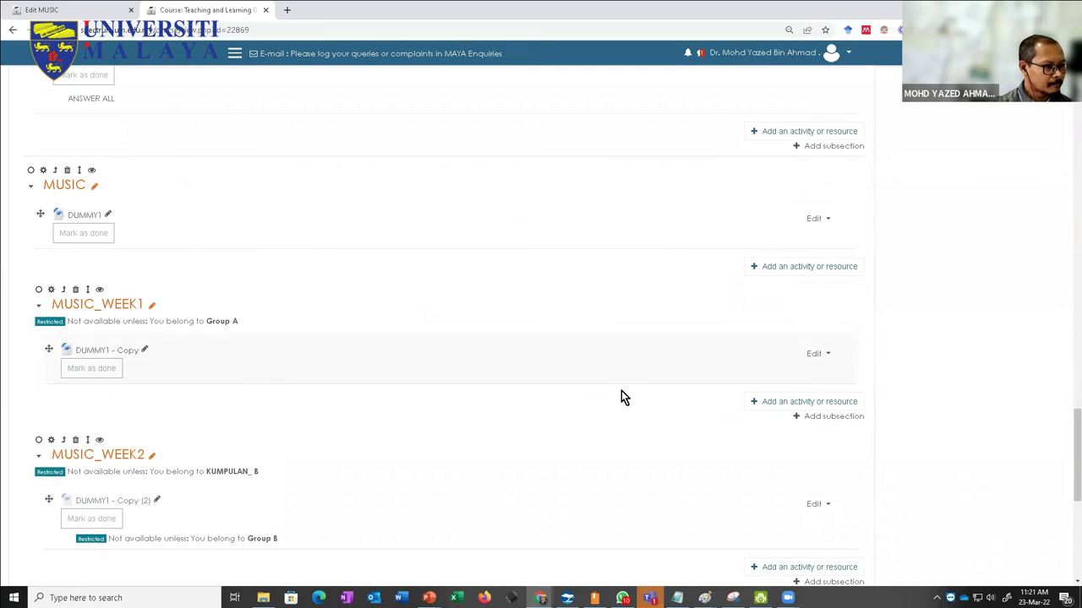
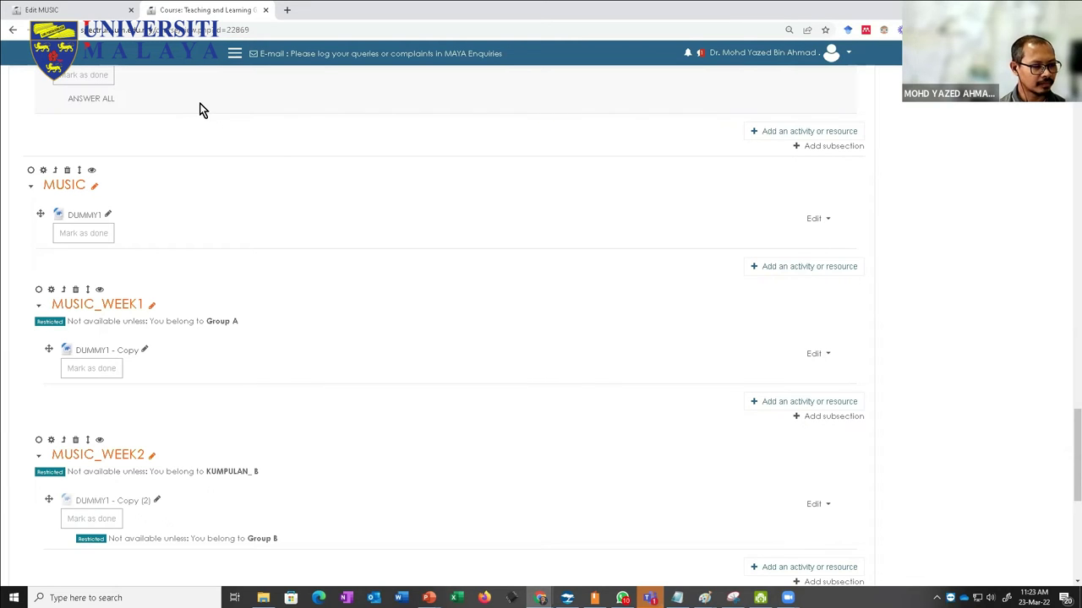
Step: Glance at the MUSIC section edit form, then return to the TLG course page
scroll(218, 185, up, 10)
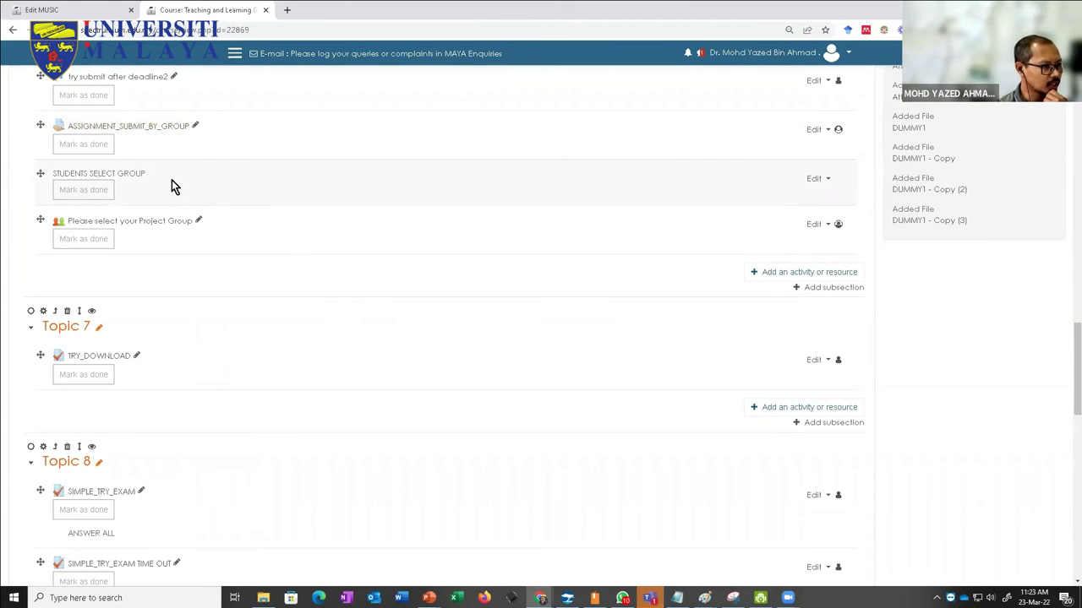
click(97, 12)
click(216, 10)
scroll(217, 129, up, 20)
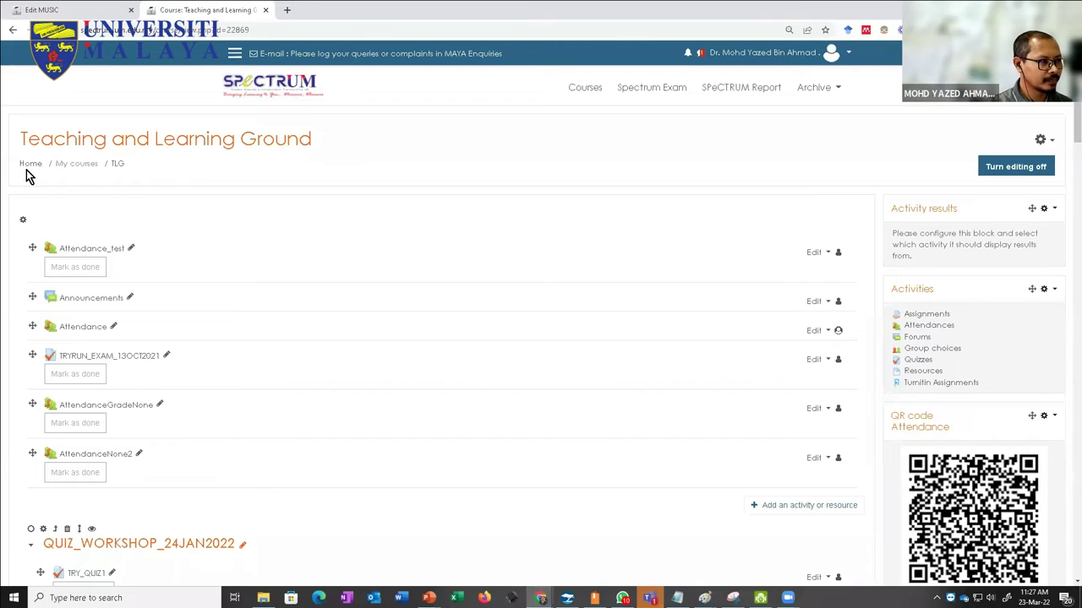
Step: Open the TLG course's Participants list and bring up the Enrol users dialog
click(234, 54)
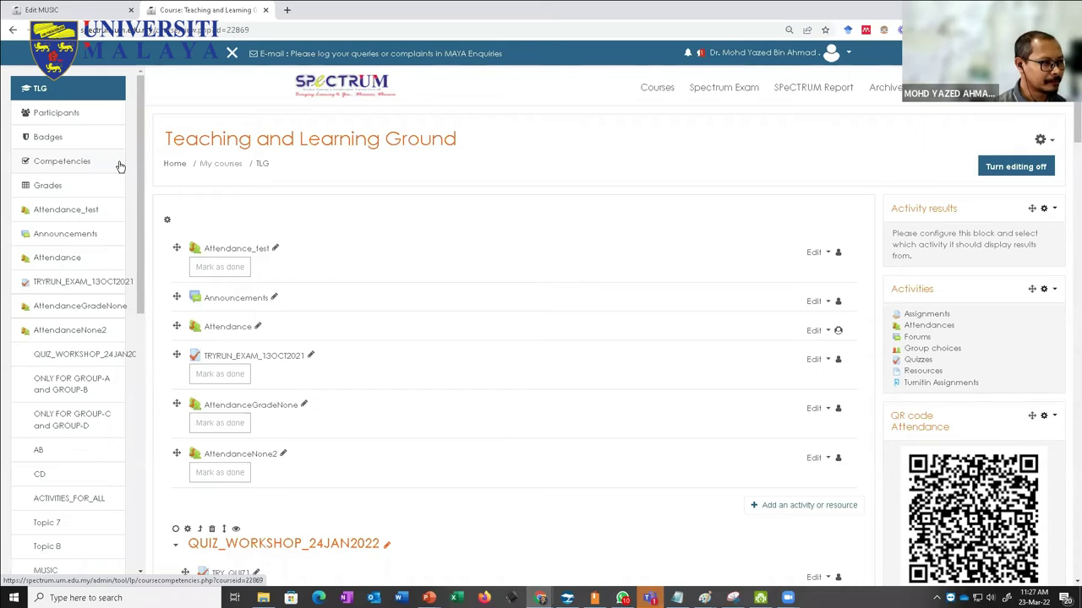
click(74, 115)
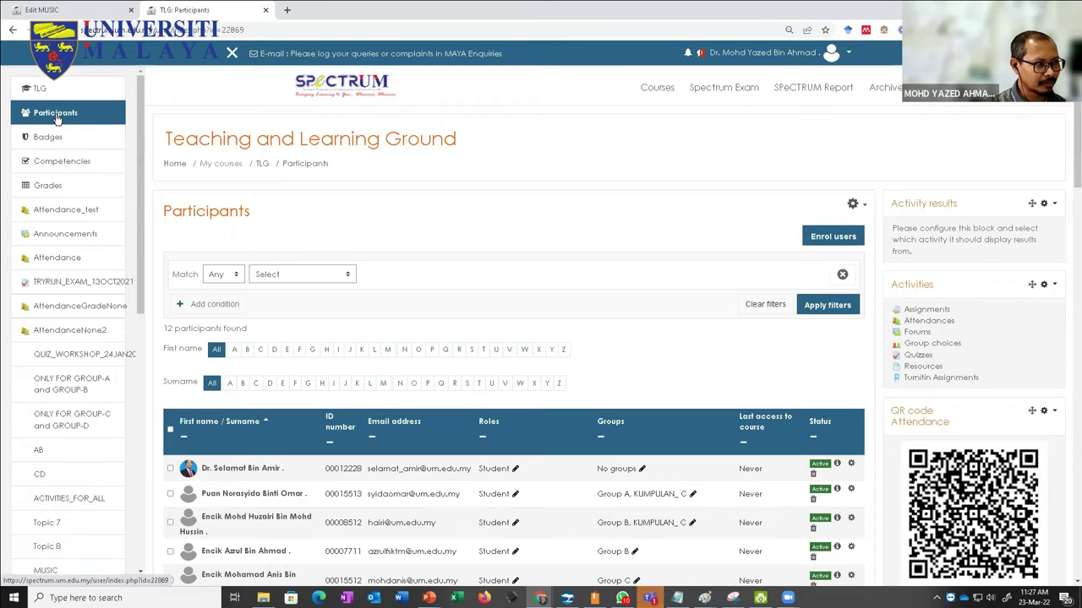
click(824, 238)
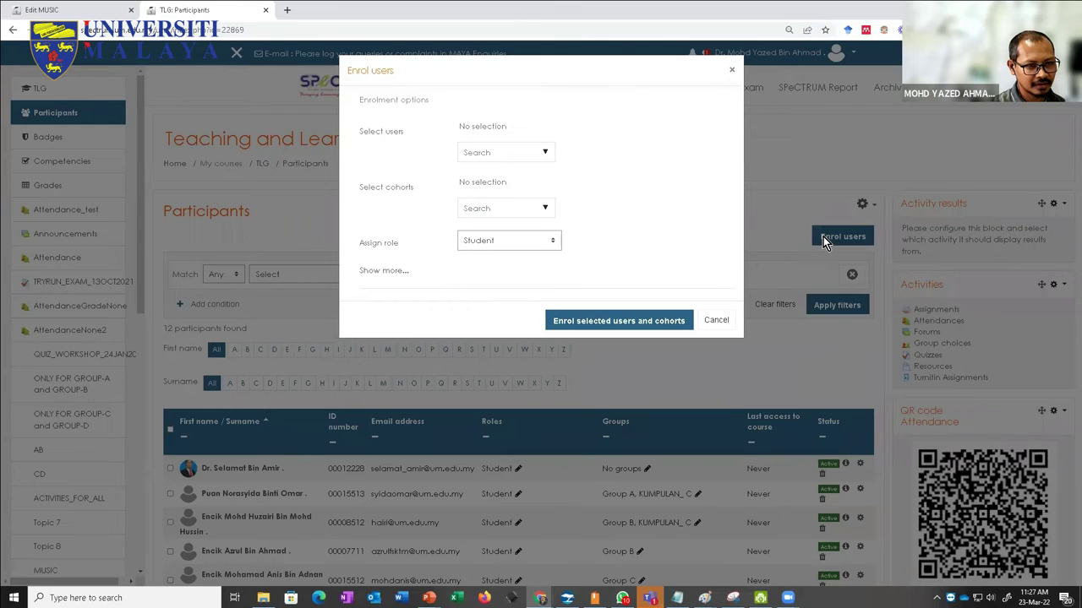
Step: Search Enrol users for a user's e-mail, review roles, keep Student, and cancel without enrolling
click(544, 155)
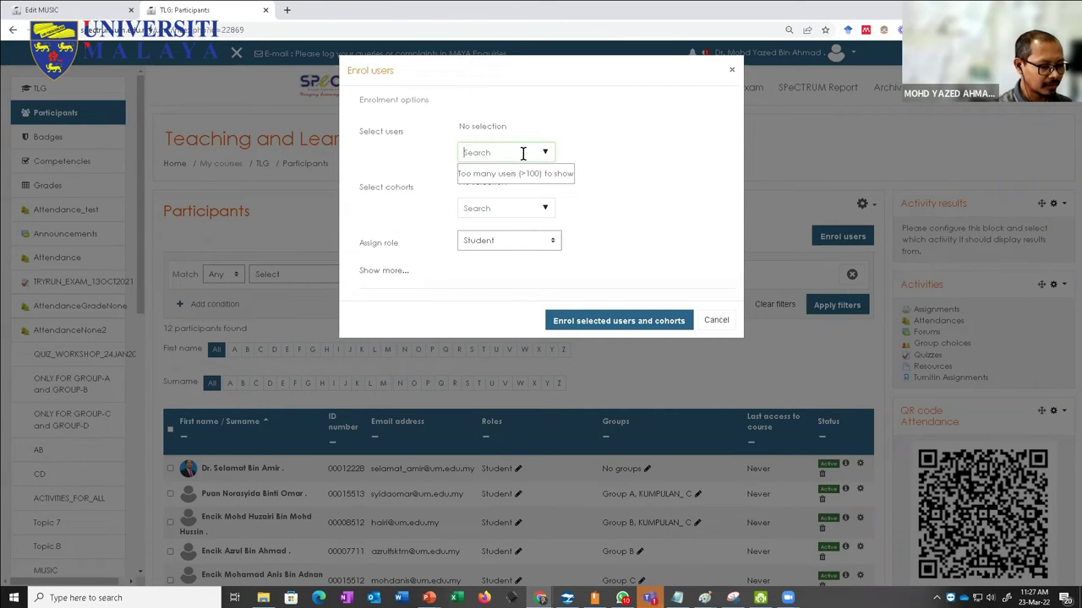
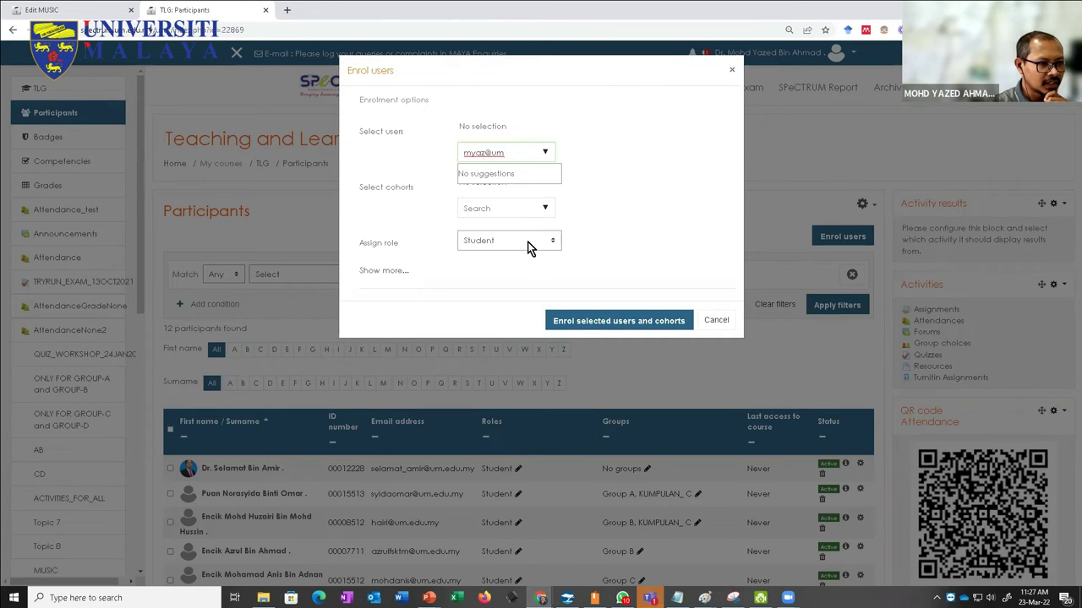
click(527, 242)
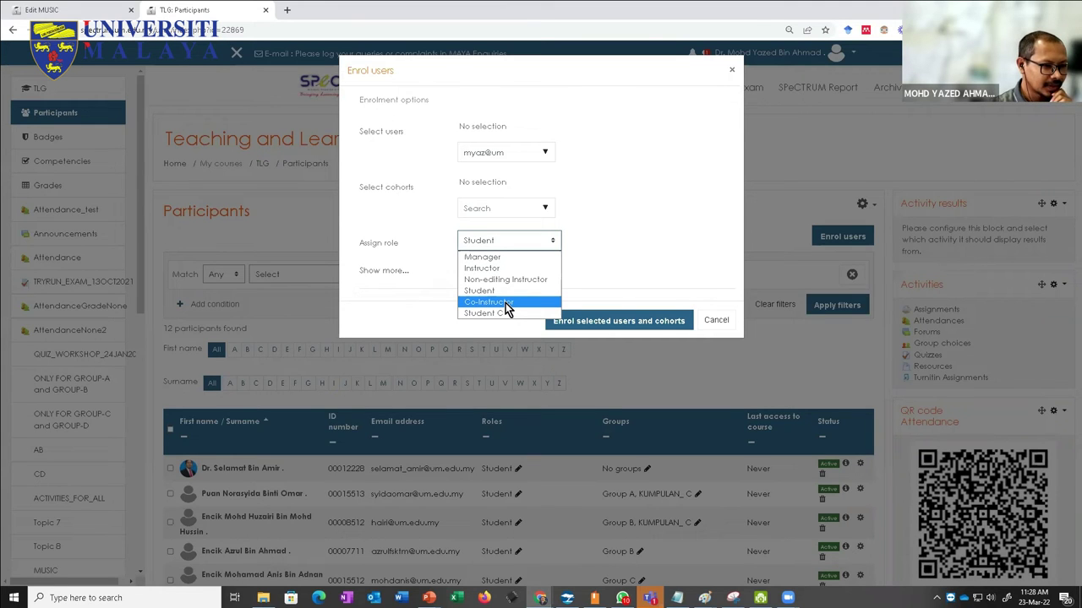
click(714, 320)
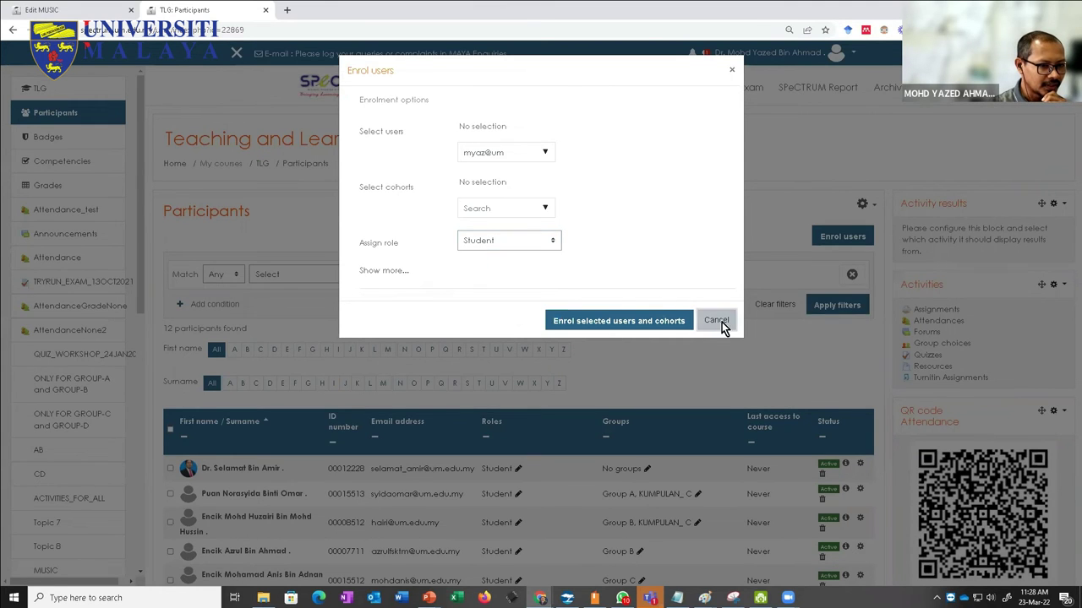
click(715, 321)
Step: Scroll the 12-participant table, then go to the site's Courses category list
scroll(709, 399, down, 3)
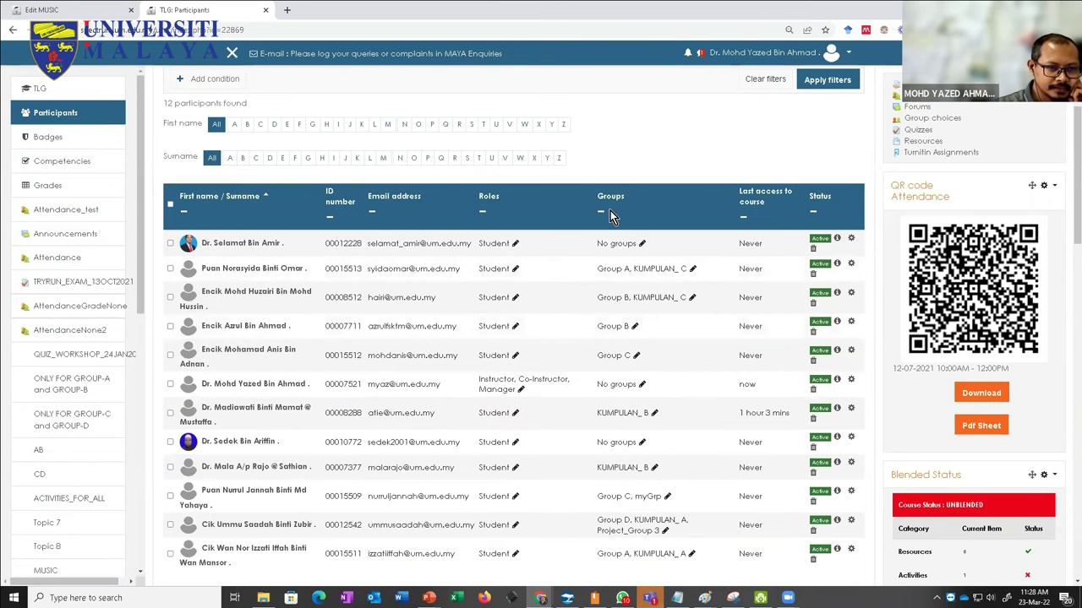
scroll(625, 150, up, 1)
scroll(625, 150, up, 3)
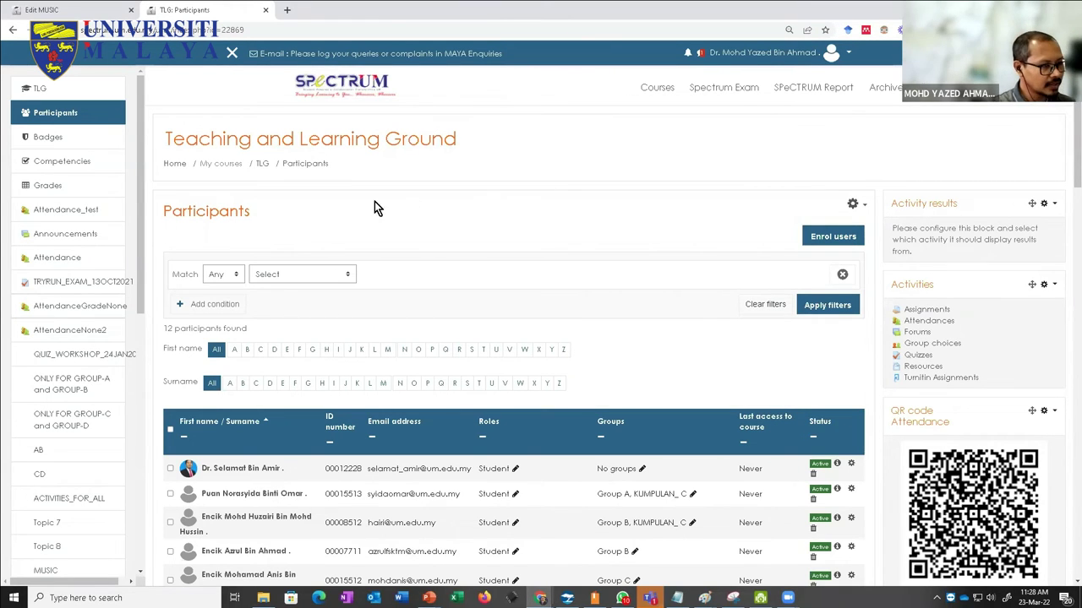
click(658, 89)
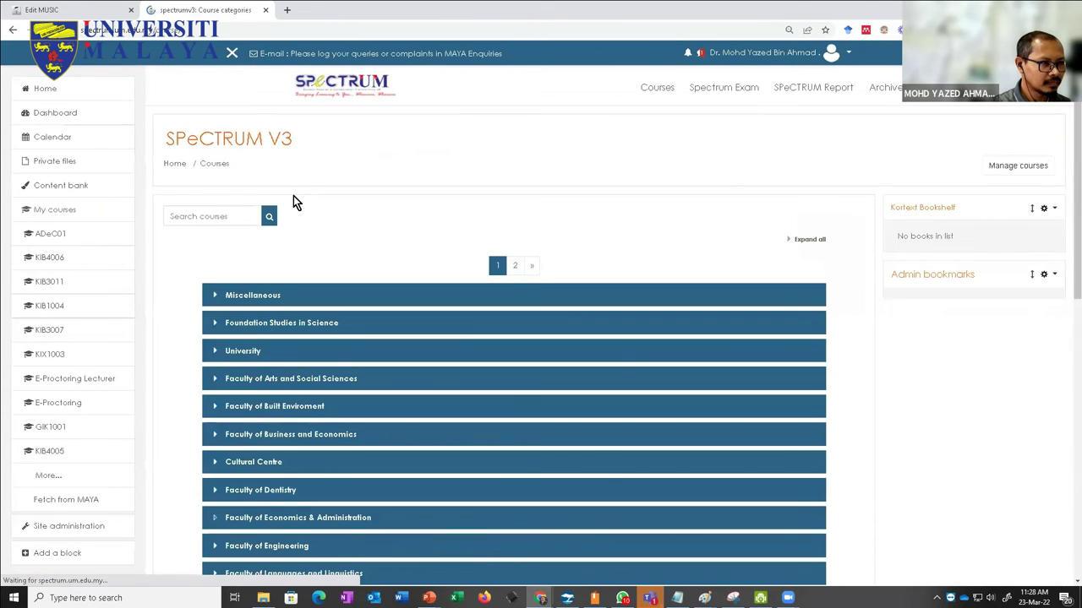
Step: Search the site's courses for KIX1003 to find Thinking and Communication Skills
click(211, 217)
text(KIX1)
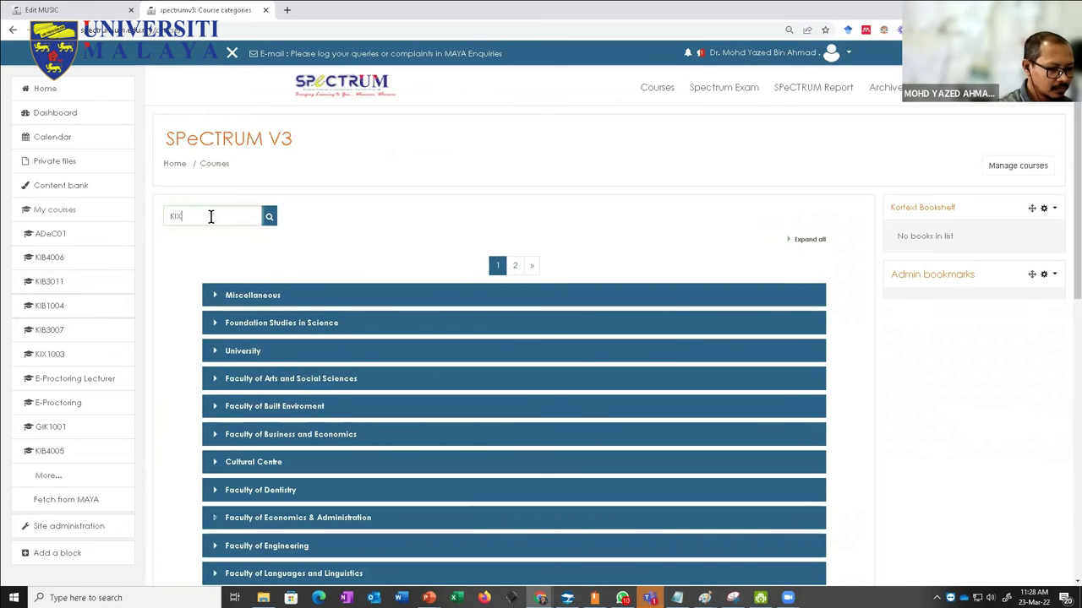
text(003)
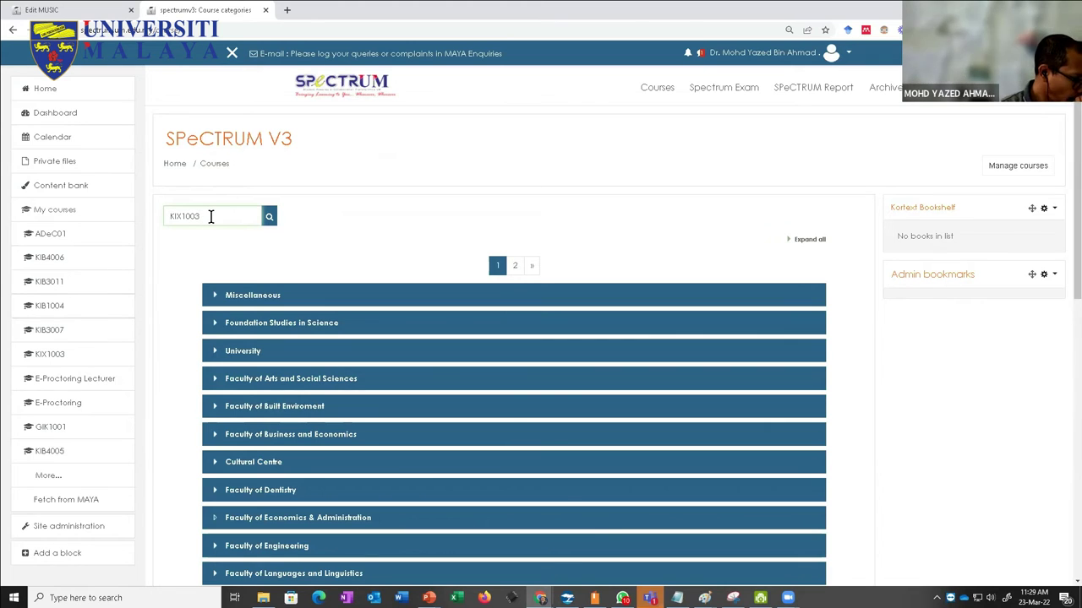
key(Return)
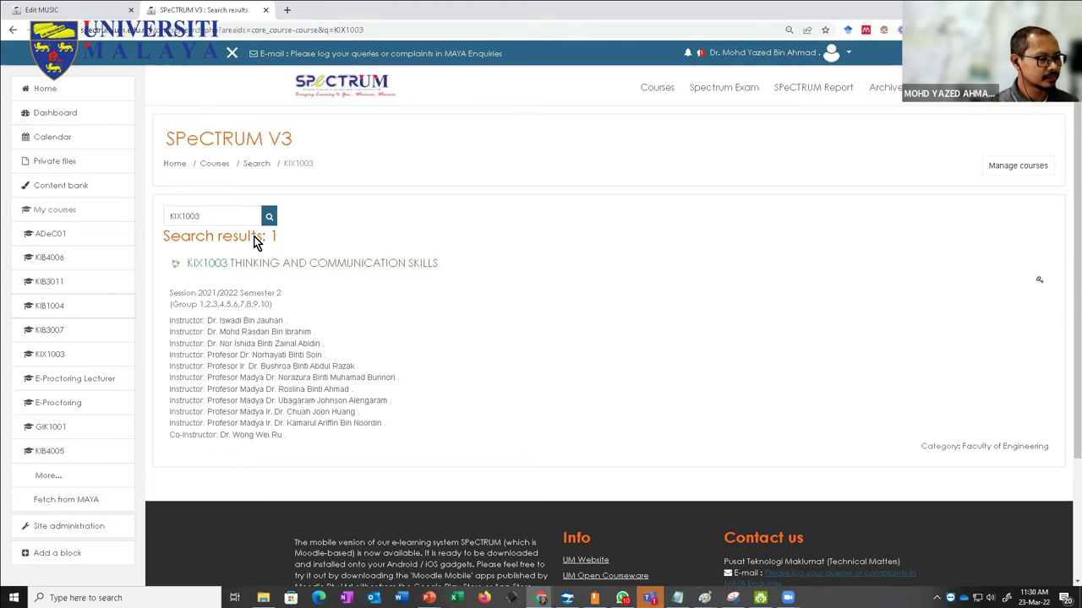
Step: Cancel the Edit MUSIC section form and return to the TLG course page
click(65, 12)
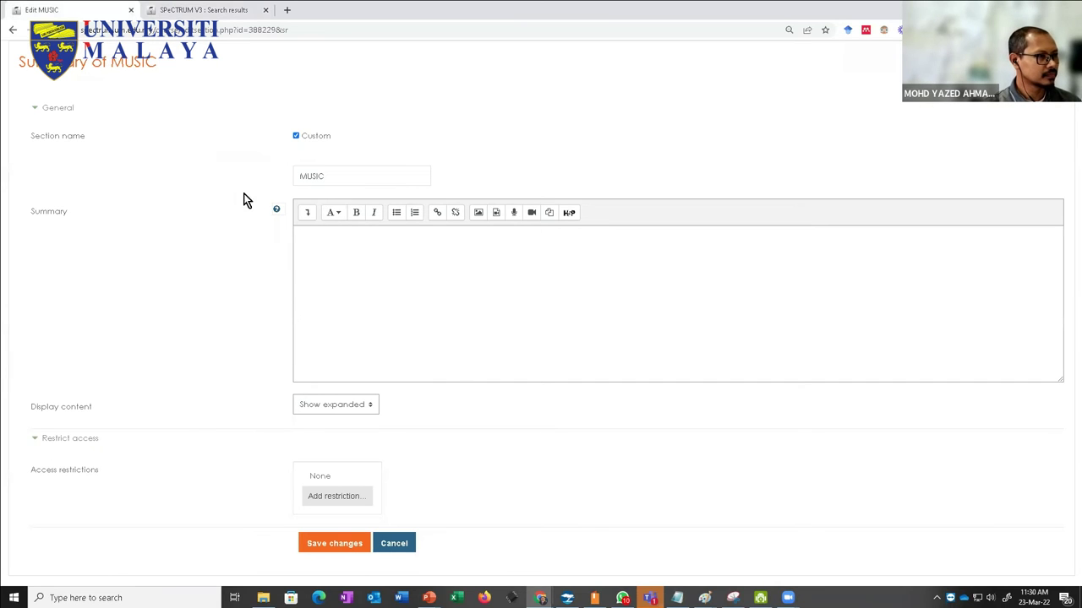
click(394, 544)
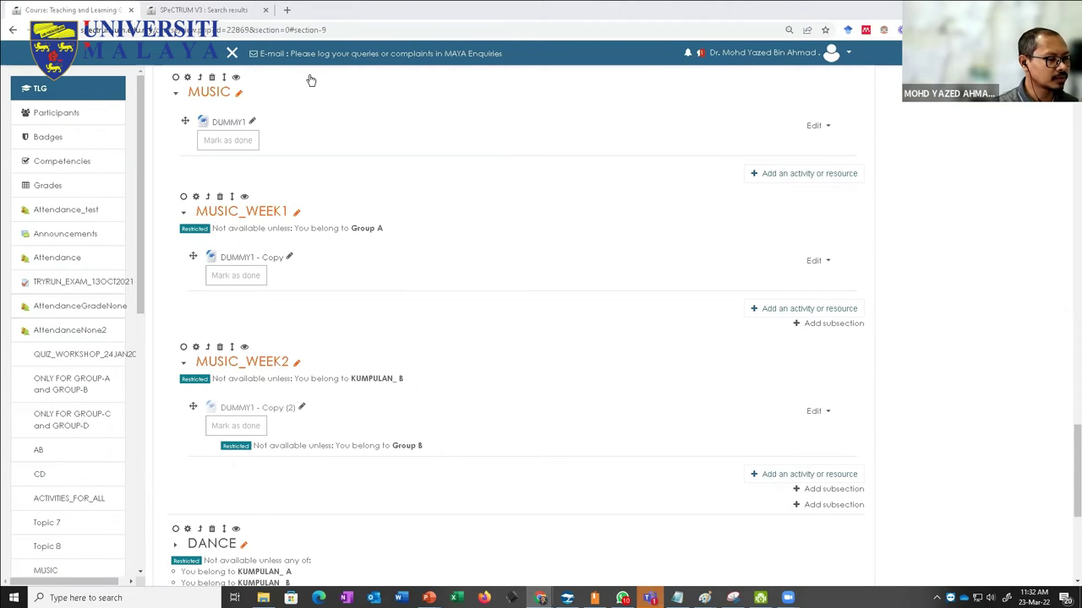
Step: Open a new Chrome tab showing the Google search page
click(288, 9)
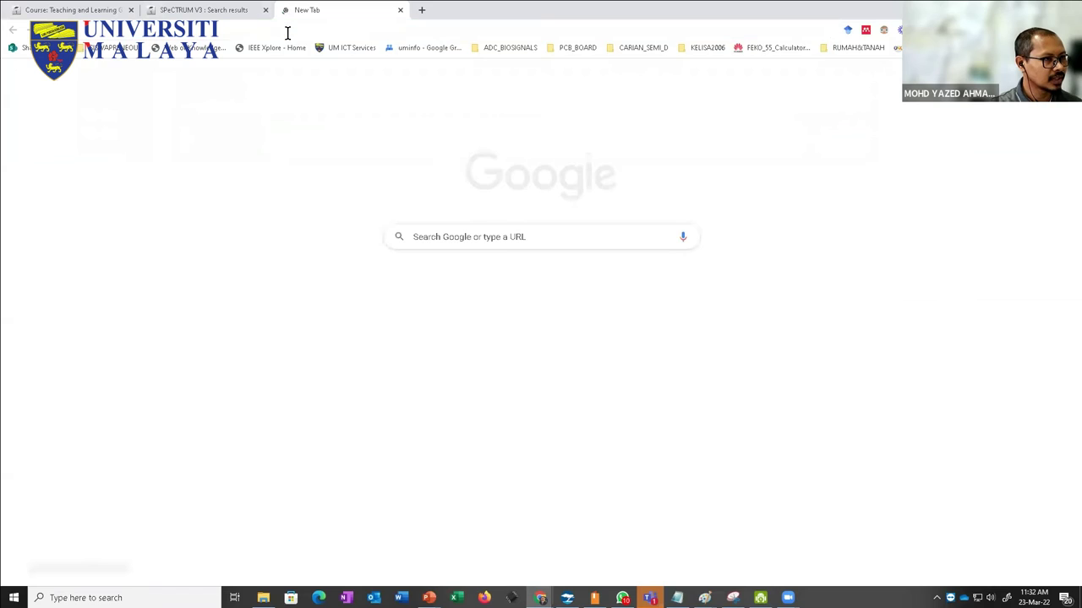
Step: Search Google for 'attendance moodle 3.9' and scroll through the results
click(287, 33)
text(atten)
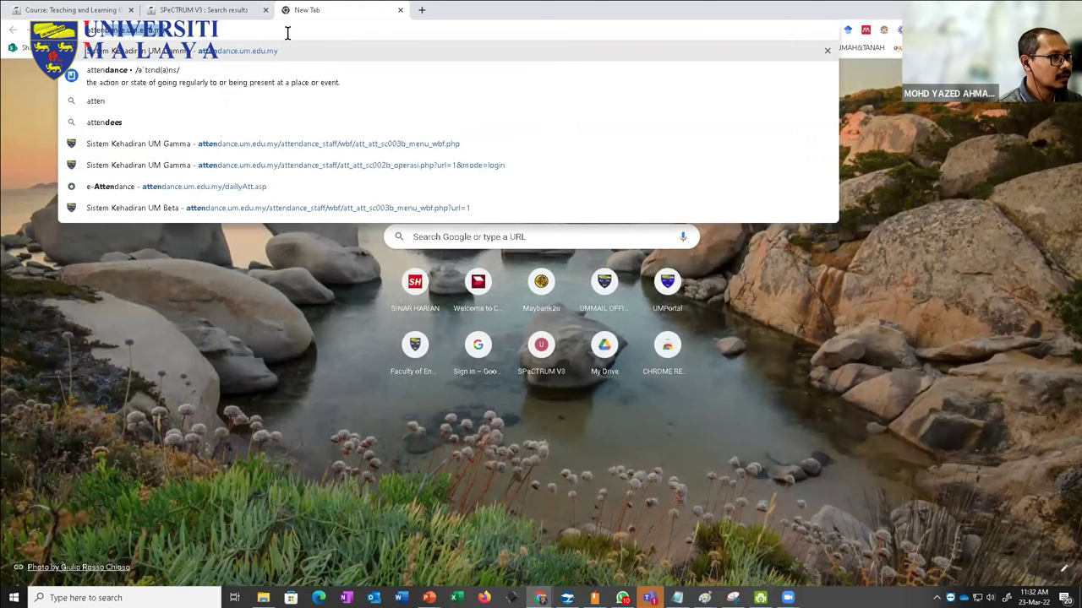
key(Right)
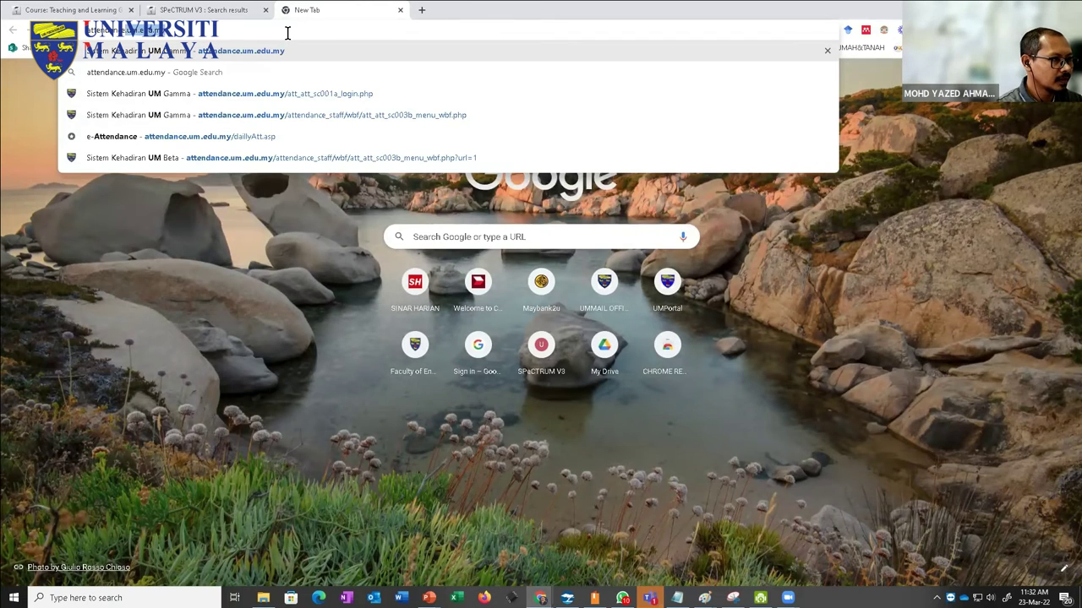
key(BackSpace)
key(BackSpace)
key(BackSpace)
key(BackSpace)
key(BackSpace)
key(BackSpace)
key(BackSpace)
key(BackSpace)
key(BackSpace)
key(BackSpace)
text(mo)
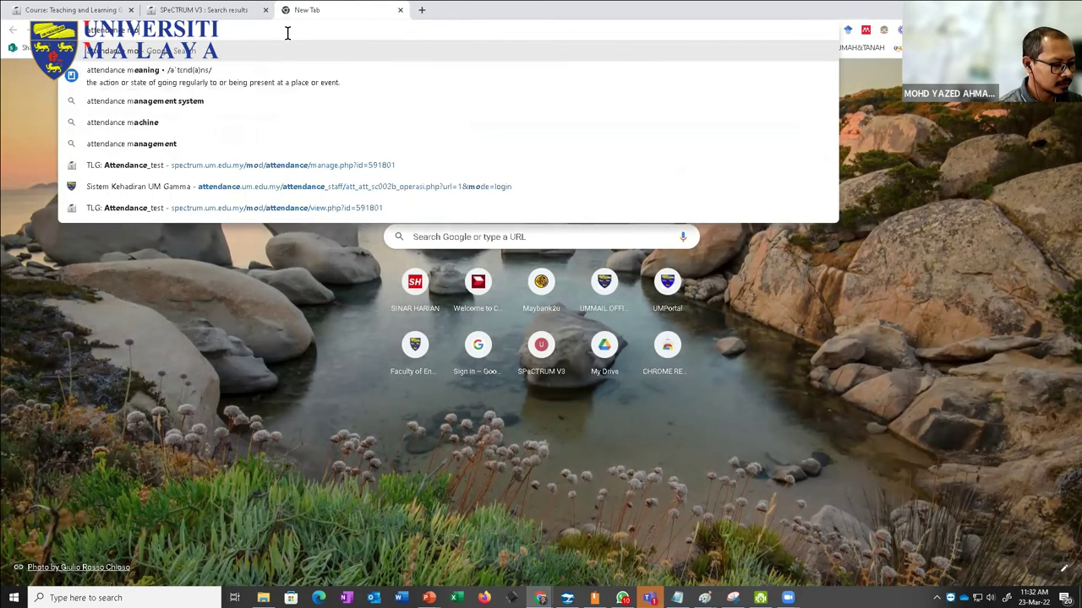
text(odle 3.9)
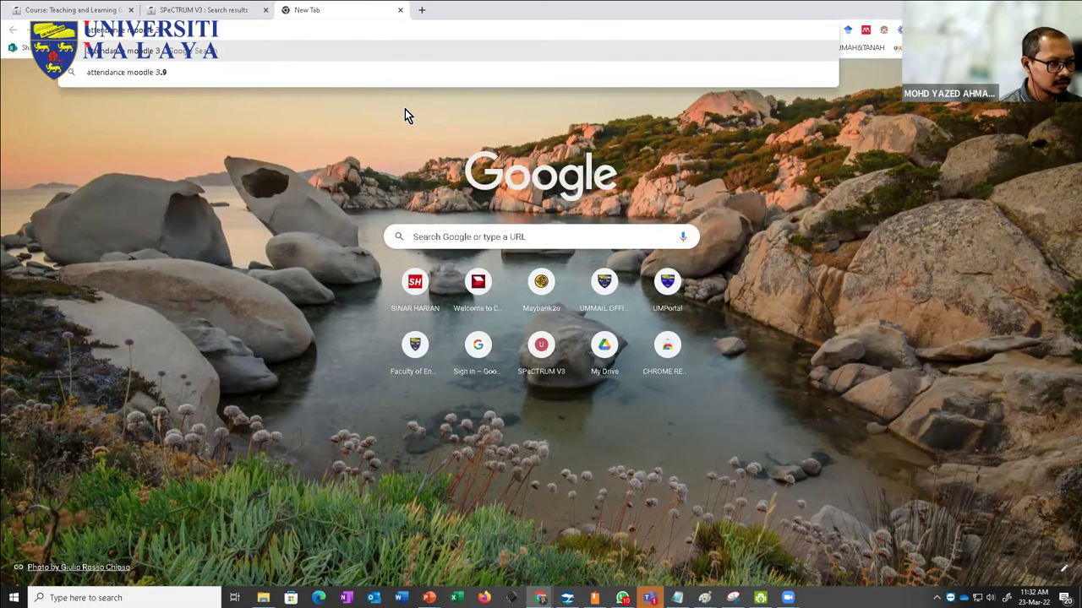
key(Return)
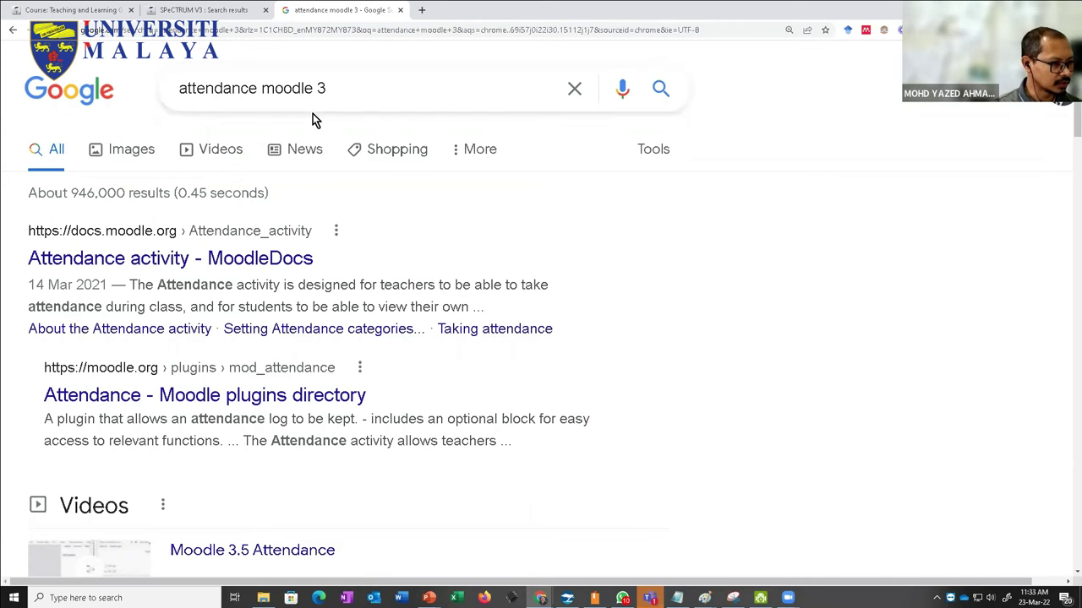
scroll(309, 328, down, 3)
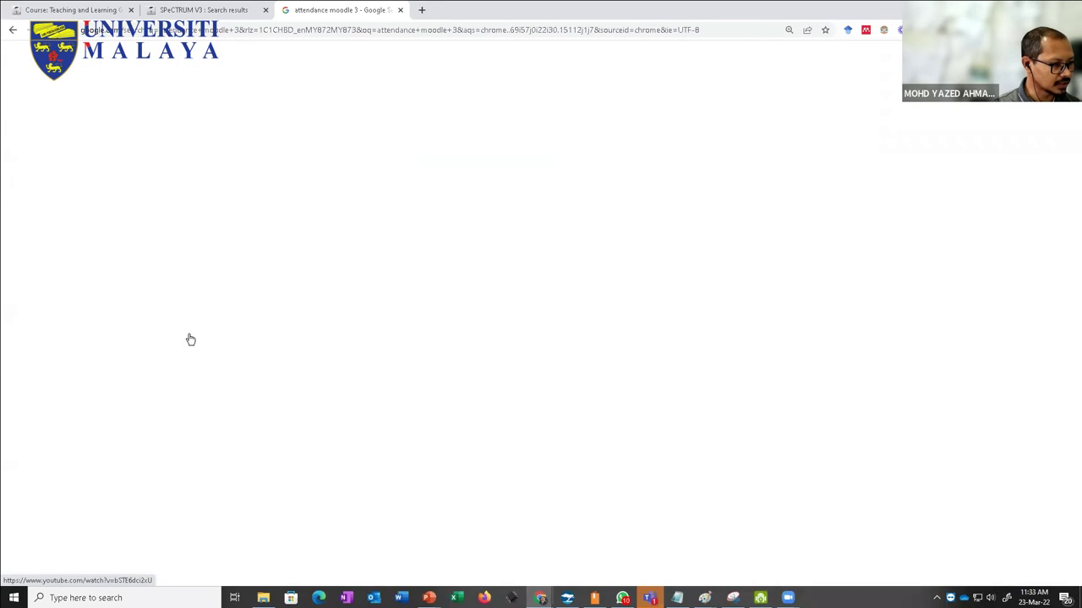
scroll(276, 302, down, 3)
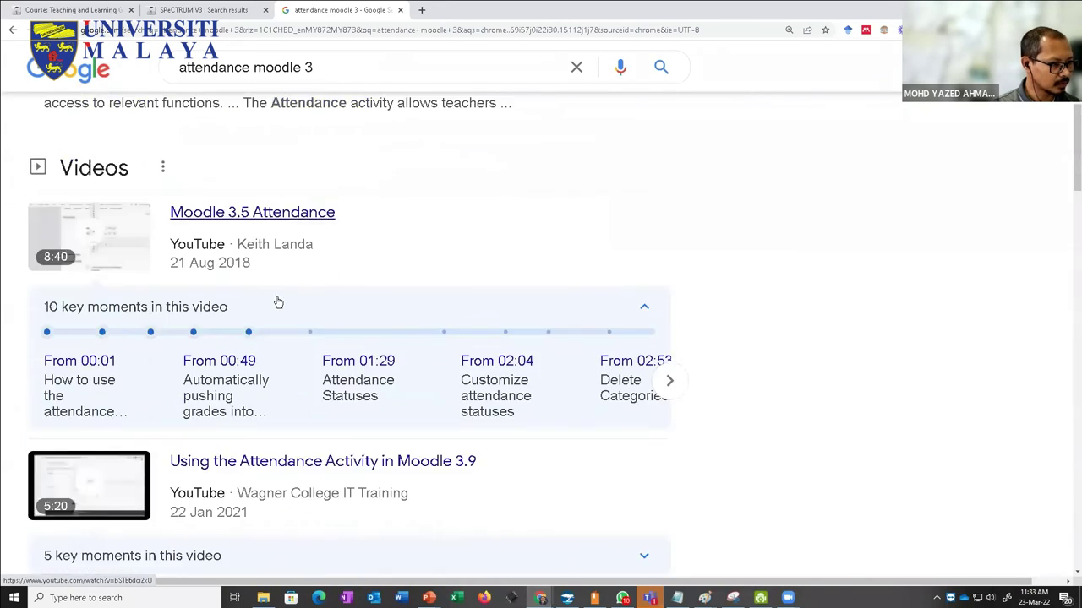
scroll(267, 312, down, 3)
scroll(267, 312, down, 5)
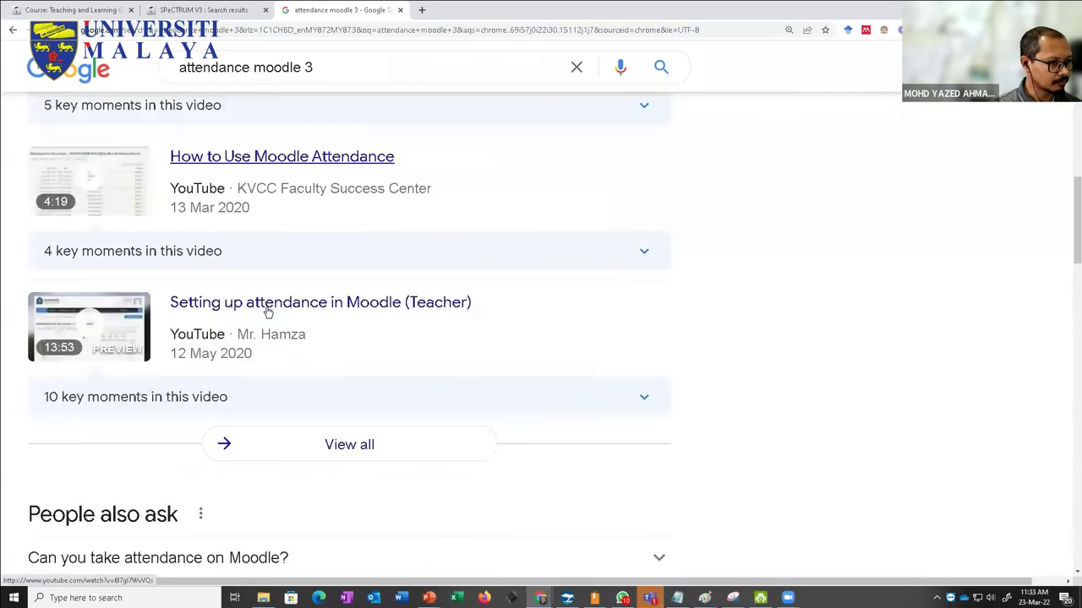
scroll(268, 312, up, 2)
scroll(267, 311, down, 3)
scroll(267, 311, up, 15)
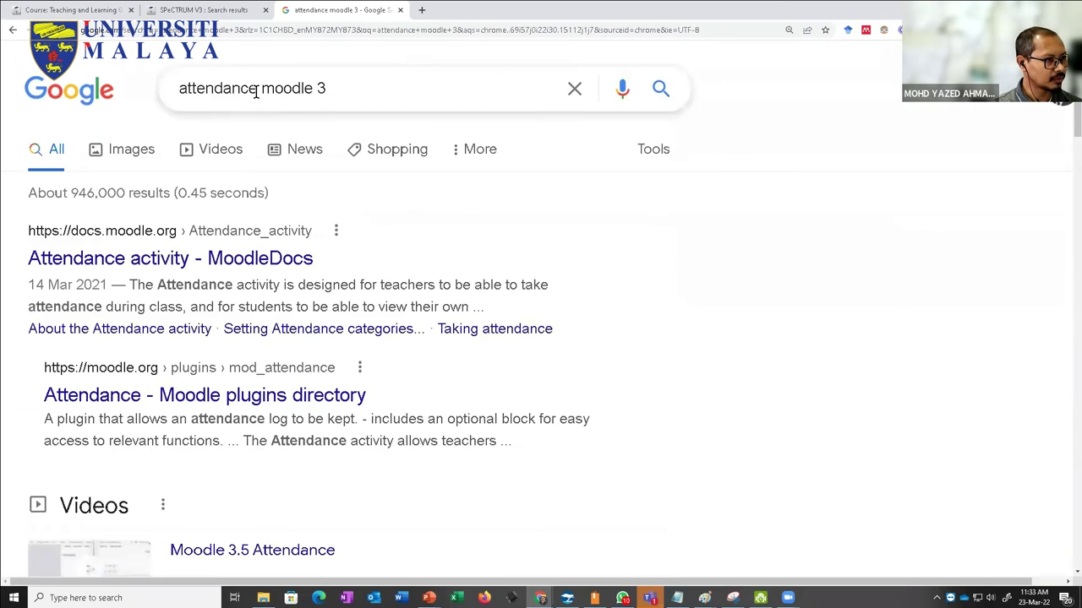
Step: Change the query to 'quiz moodle 3' and scroll to the Building Quiz result
double_click(234, 87)
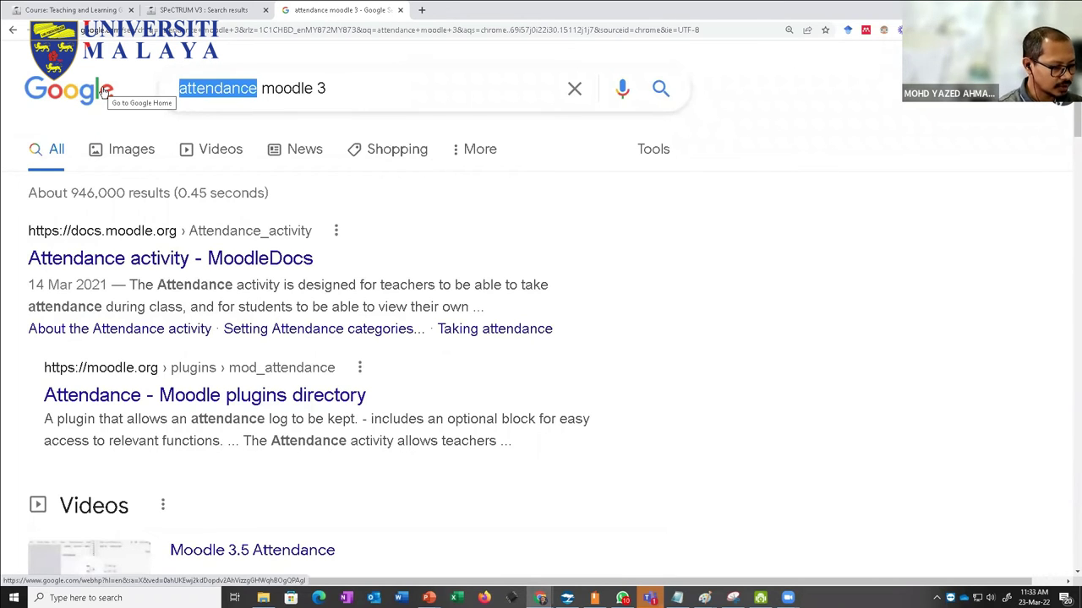
text(quiz)
key(Return)
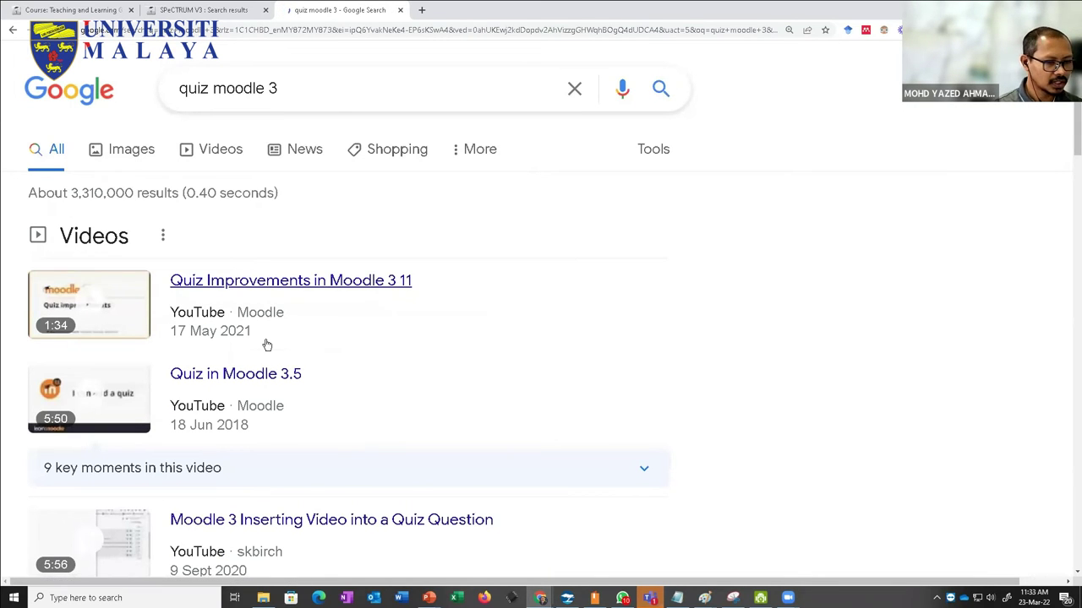
scroll(267, 345, down, 4)
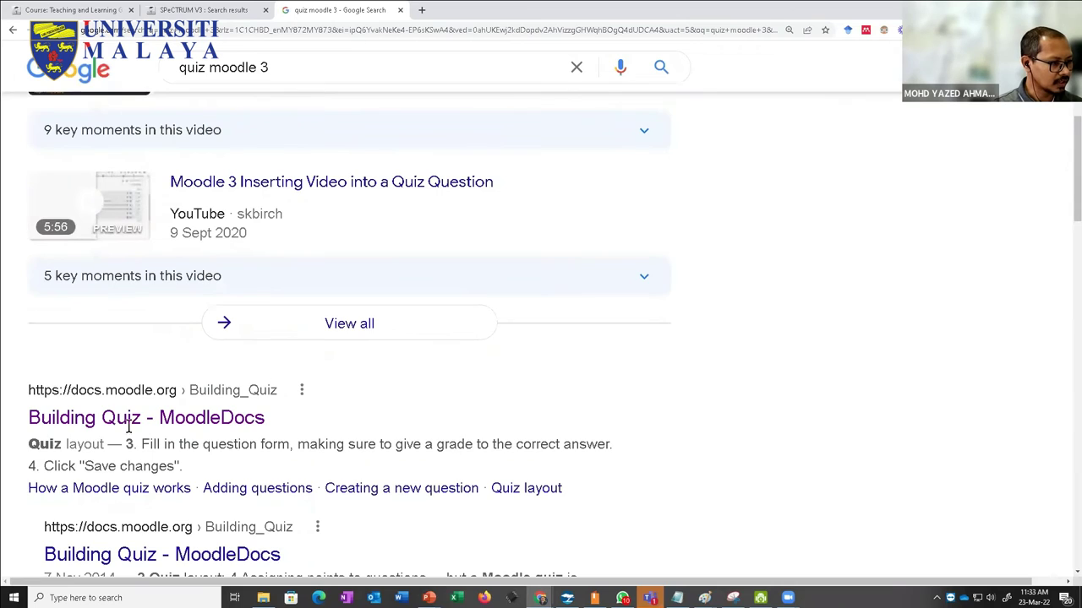
Step: Open the Building Quiz MoodleDocs page and read down to the Adding questions section
click(139, 420)
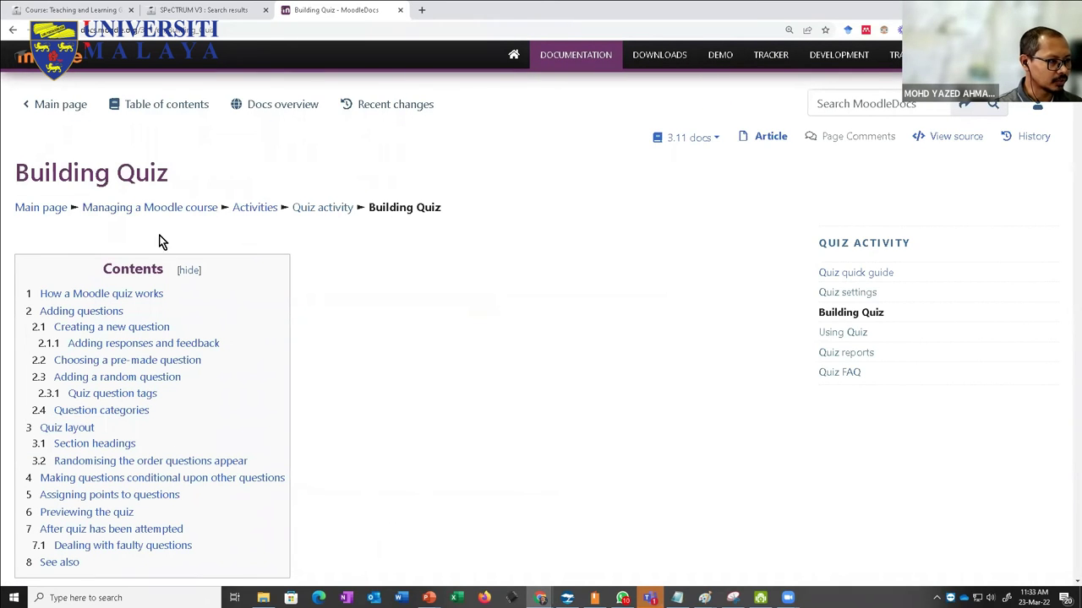
scroll(138, 343, down, 3)
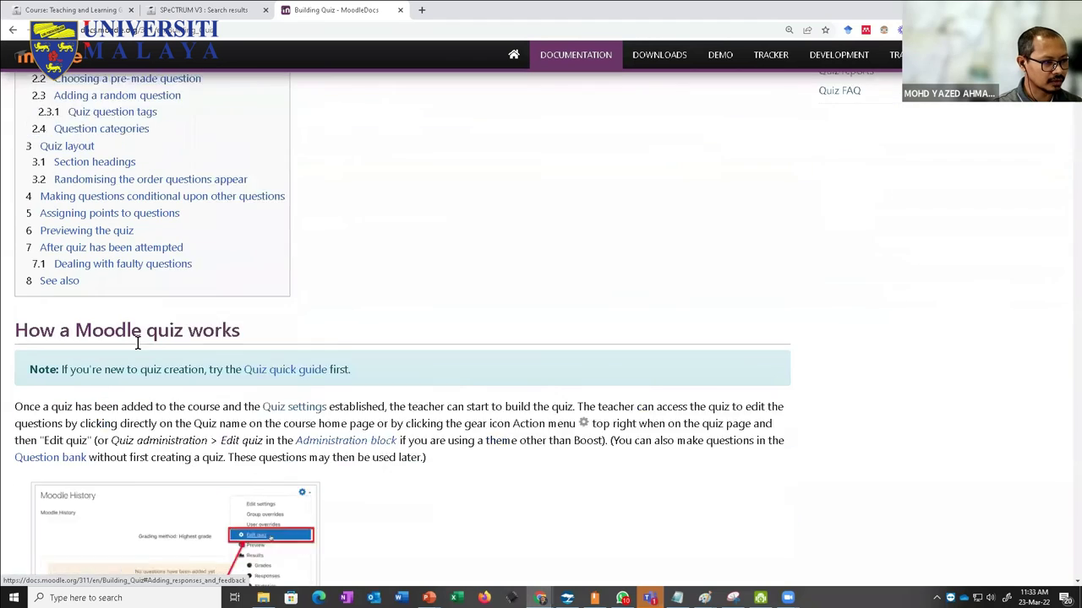
scroll(110, 300, down, 2)
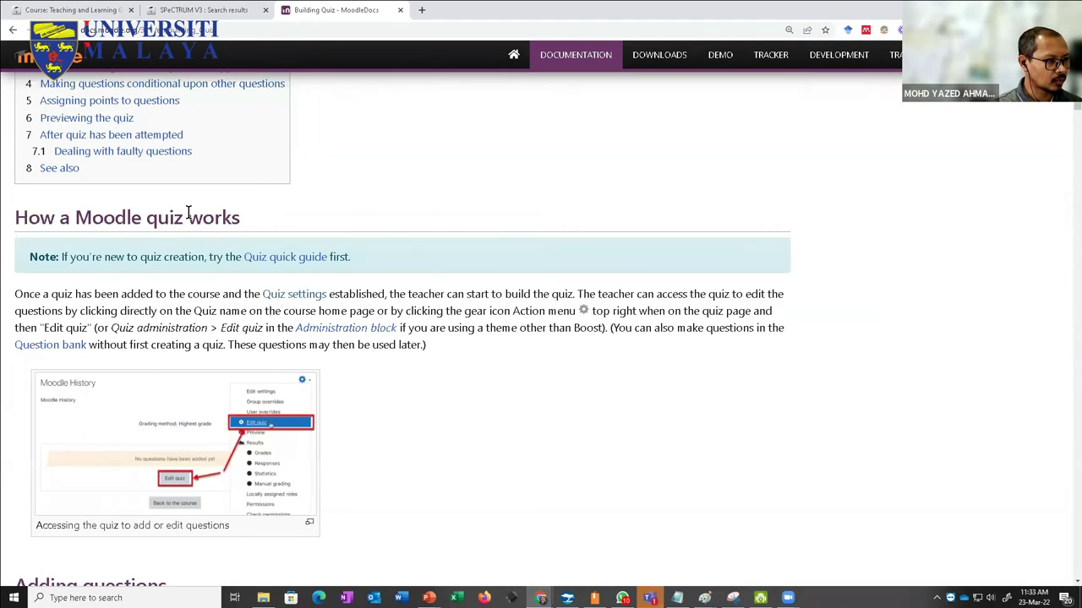
scroll(250, 252, down, 6)
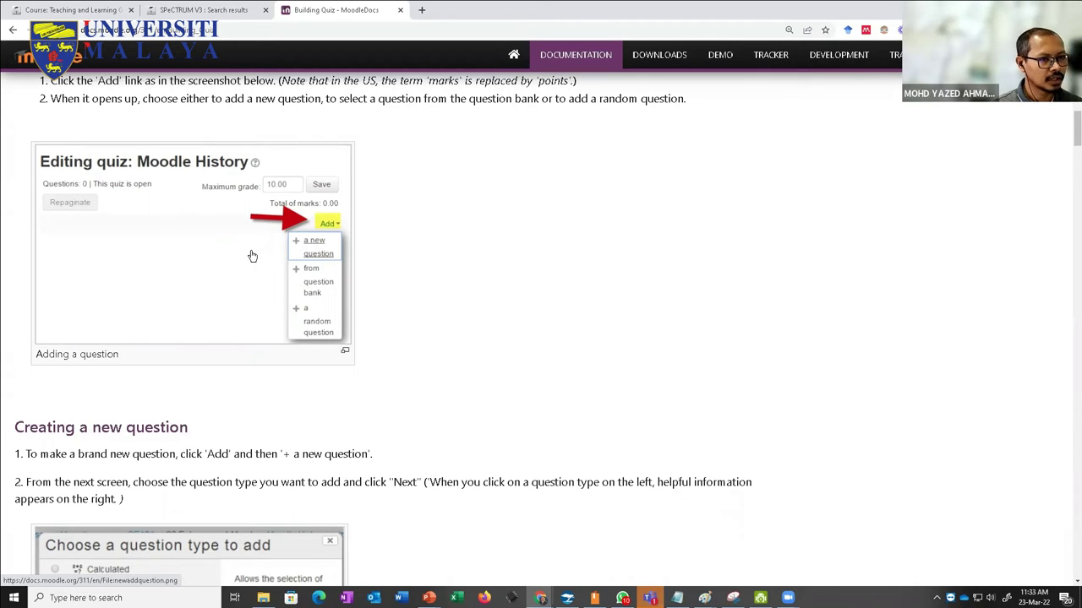
scroll(252, 256, down, 10)
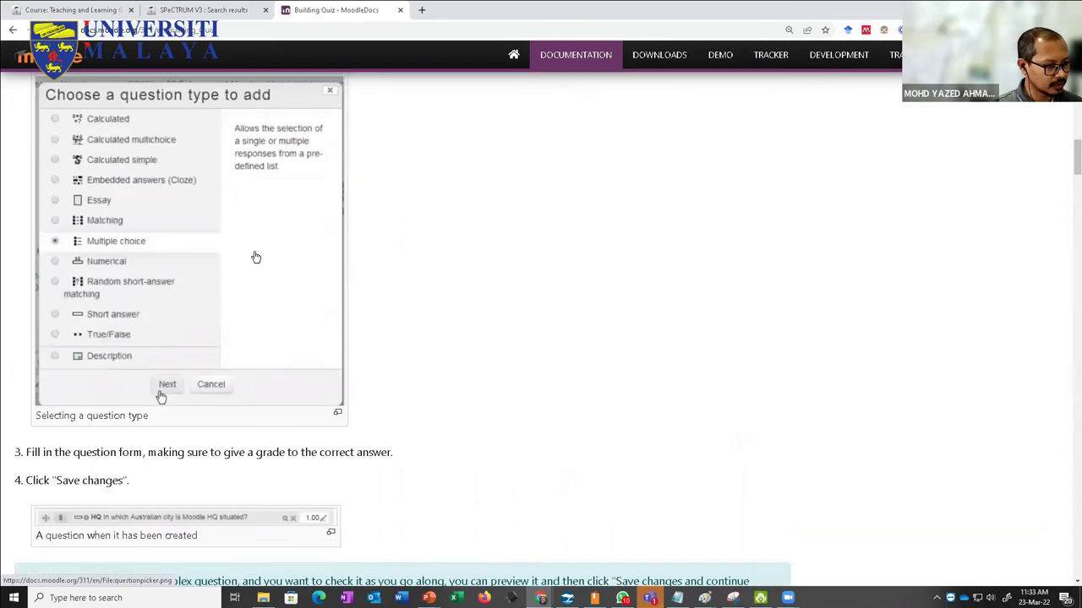
scroll(256, 257, down, 6)
scroll(262, 253, up, 10)
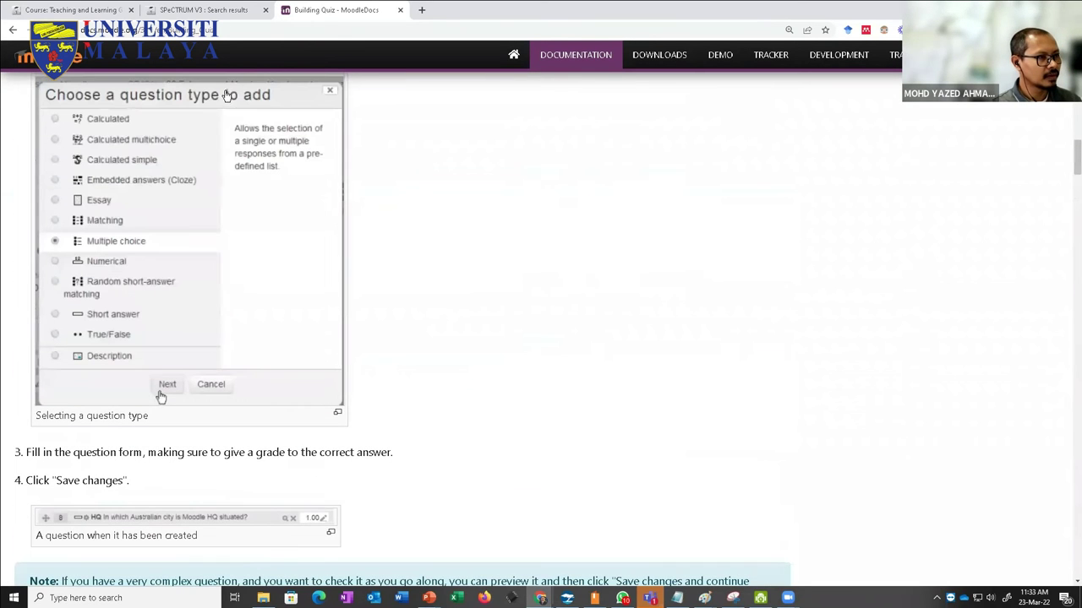
scroll(287, 42, up, 5)
click(276, 31)
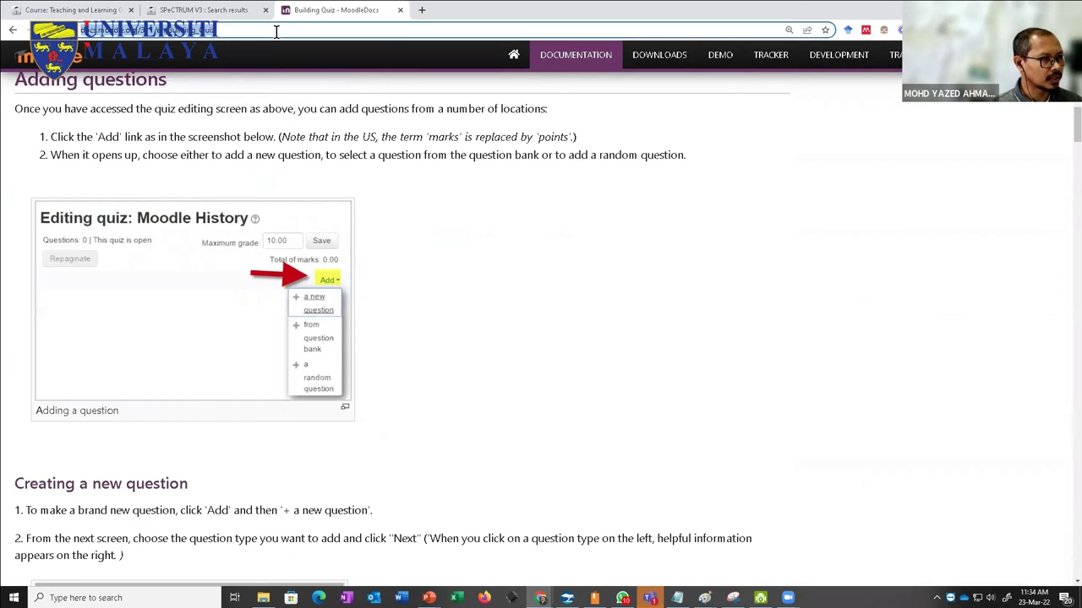
Step: Search Google for 'group moodle 3' and open the Groups MoodleDocs result
text(group)
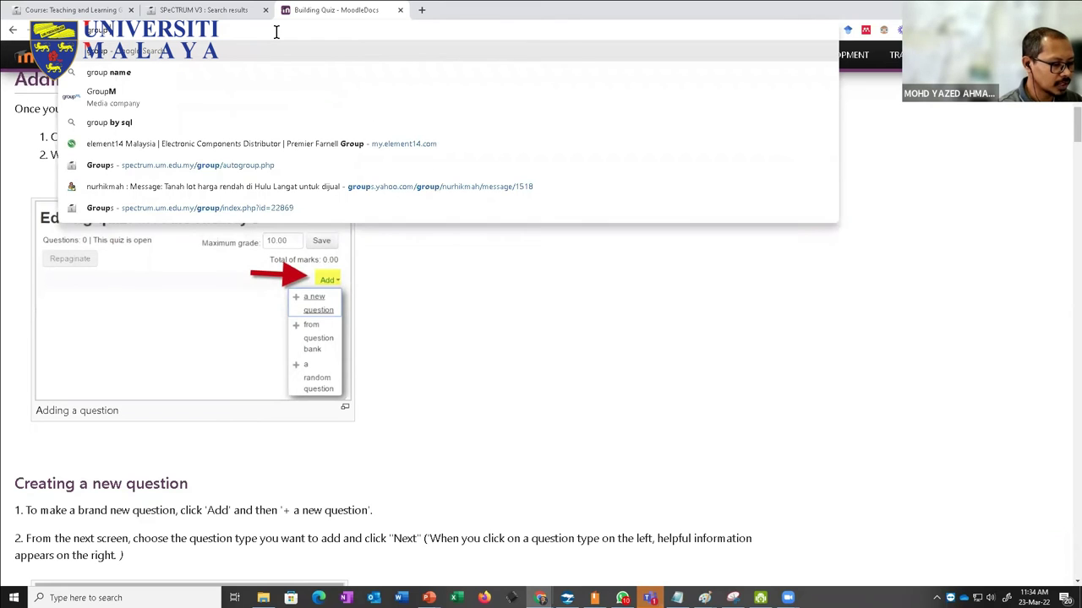
text( moodle)
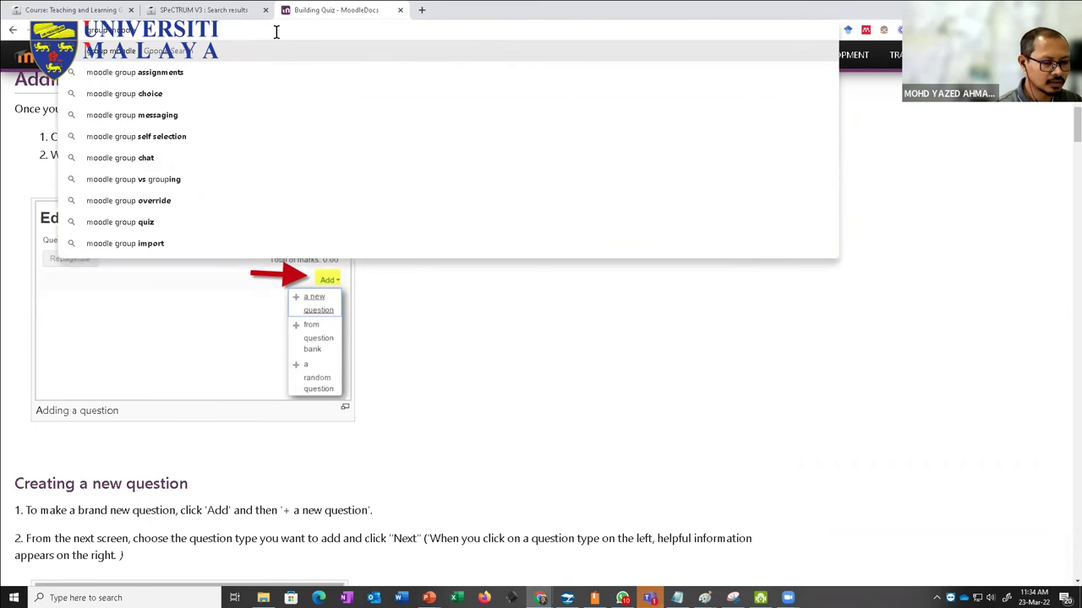
text( 3)
key(Return)
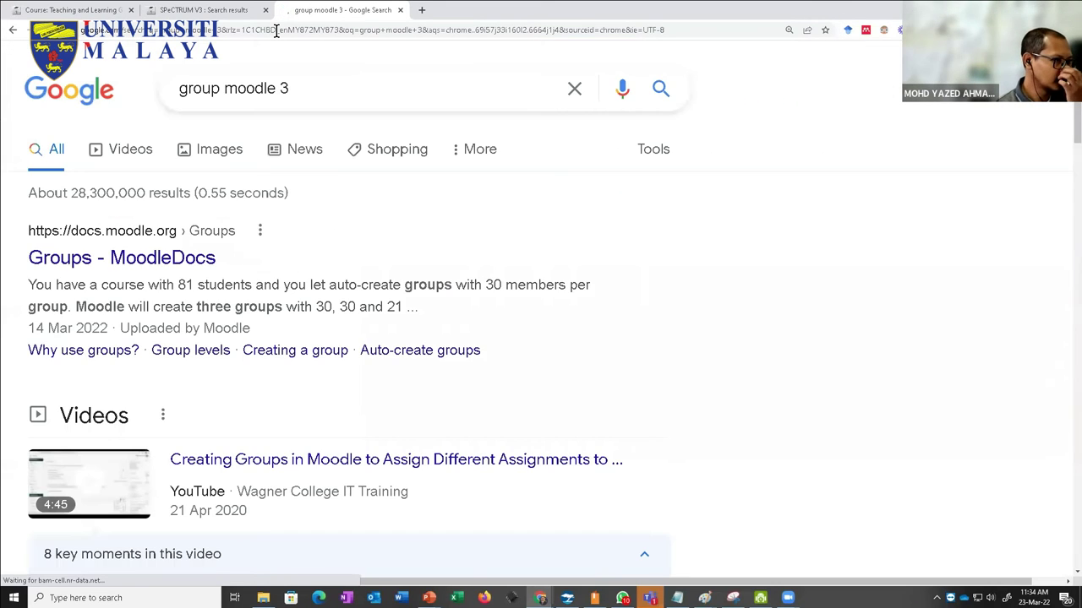
click(175, 263)
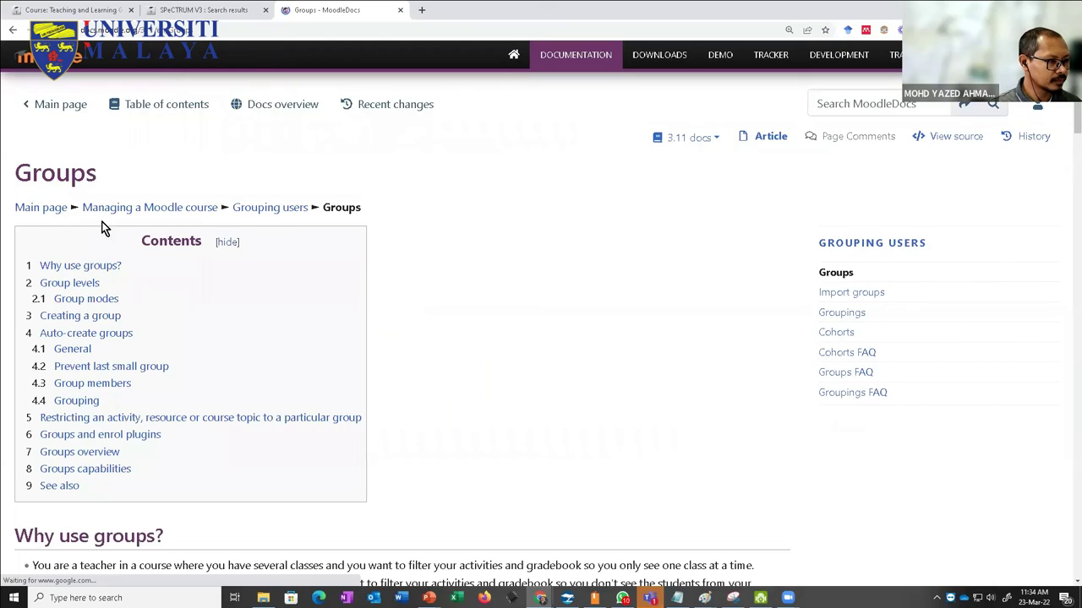
Step: Scroll through the Groups MoodleDocs page, then minimise Chrome to reveal the Paint groups sketch
scroll(199, 336, down, 3)
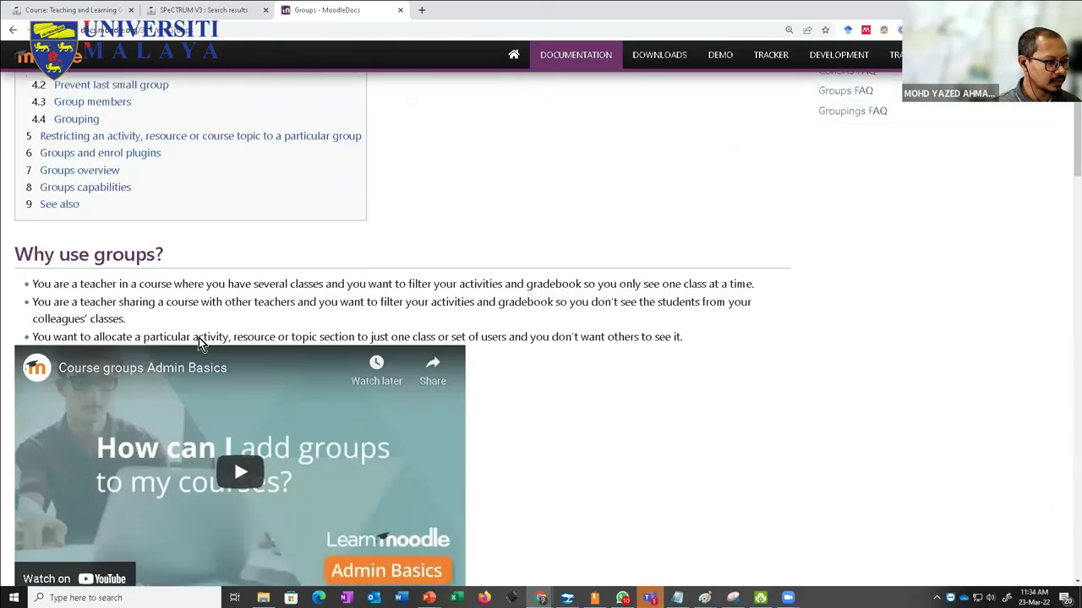
scroll(199, 337, down, 15)
scroll(199, 340, down, 20)
scroll(200, 342, up, 10)
scroll(198, 340, up, 15)
scroll(188, 245, up, 4)
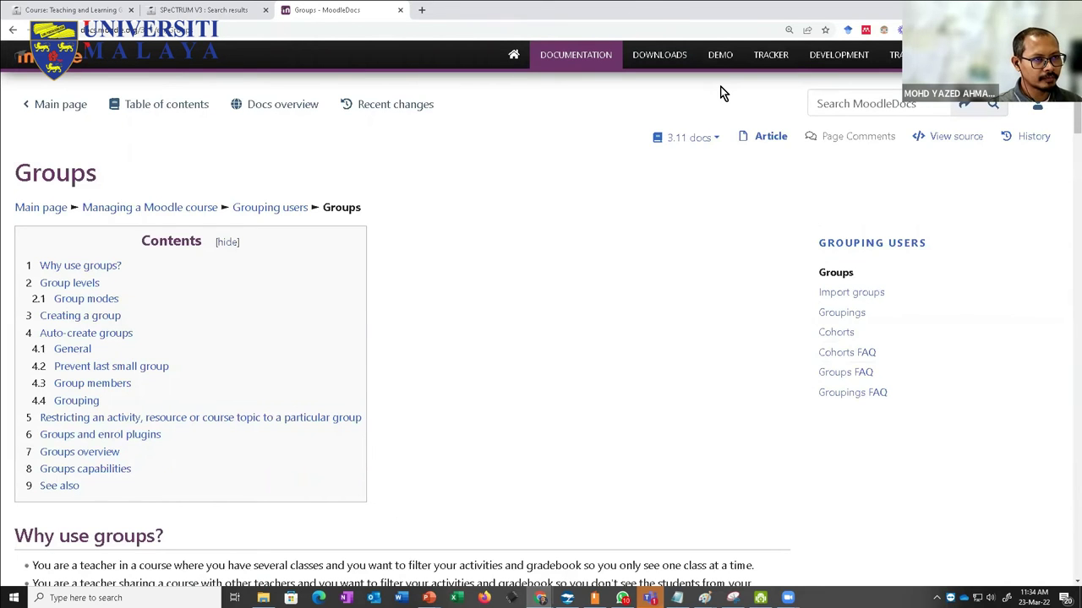
click(540, 597)
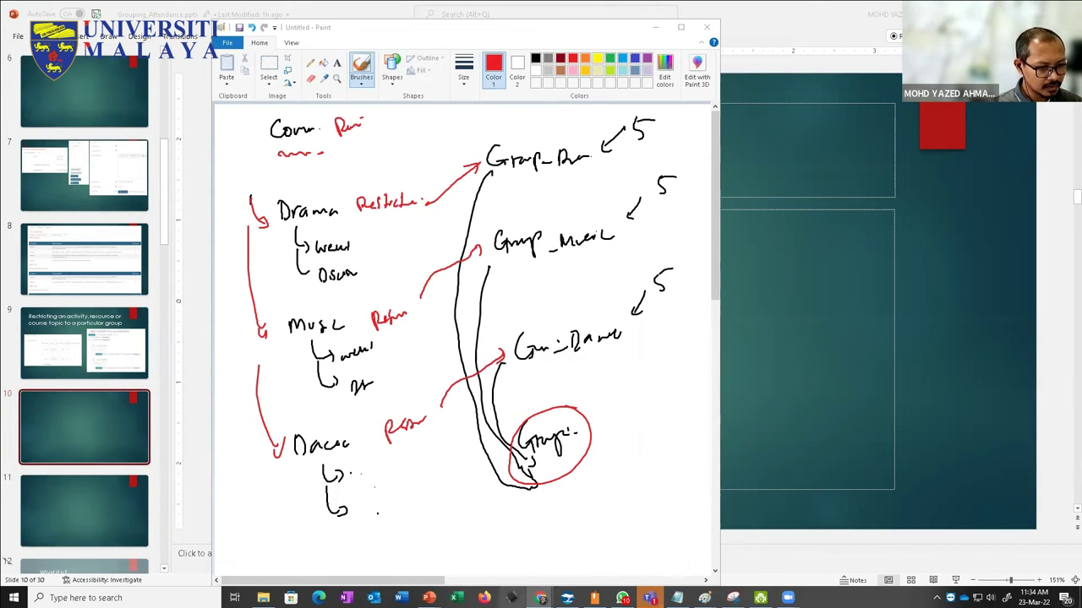
Step: Look through the open windows, then minimise the Paint groups sketch to show blank slide 10
mouse_move(540, 597)
click(481, 575)
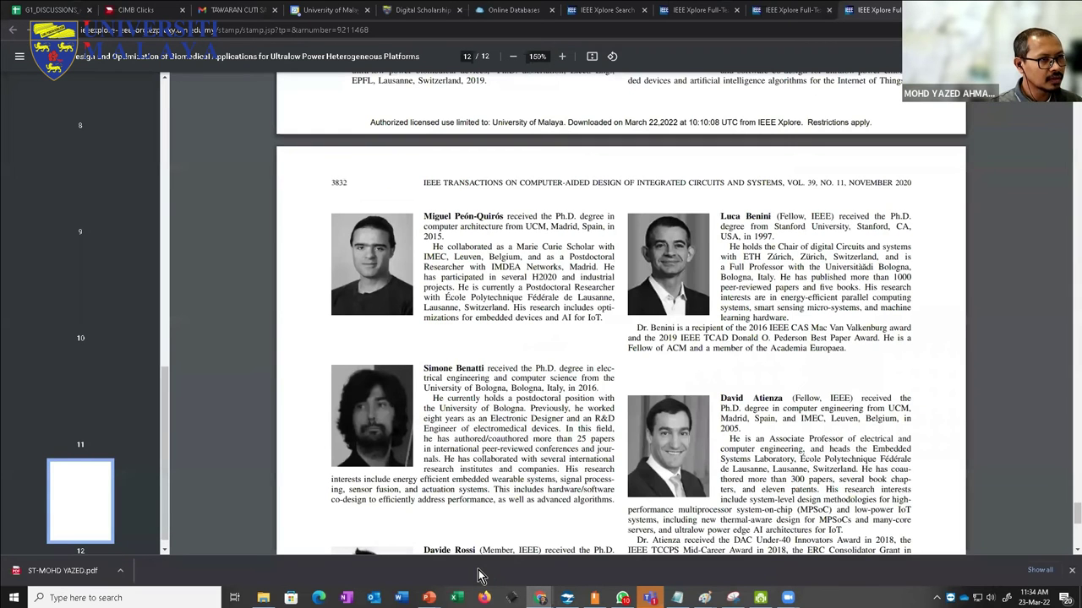
click(567, 597)
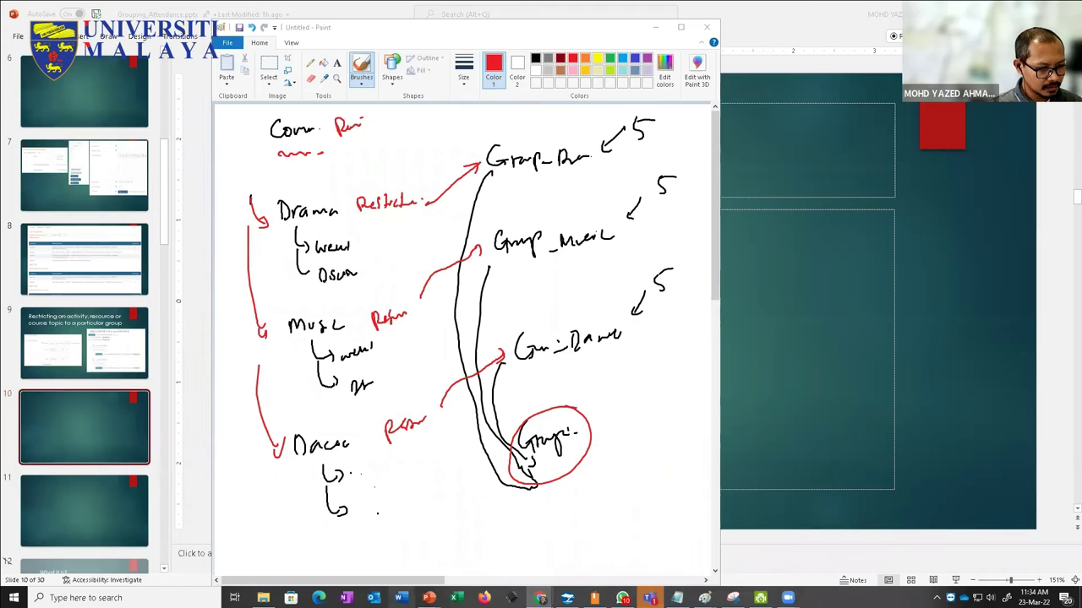
mouse_move(540, 597)
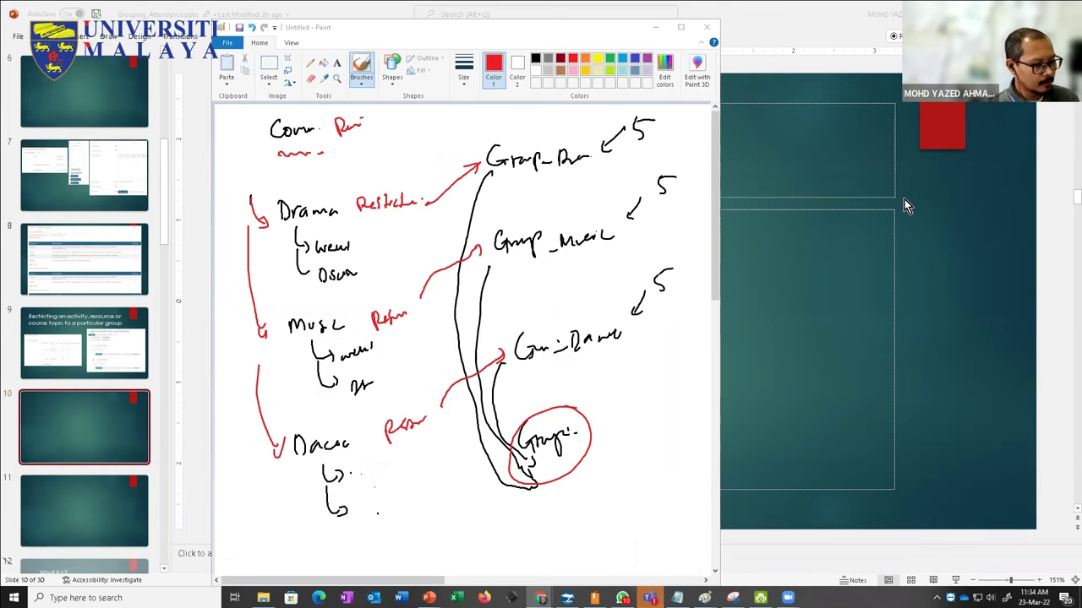
key(alt+Tab)
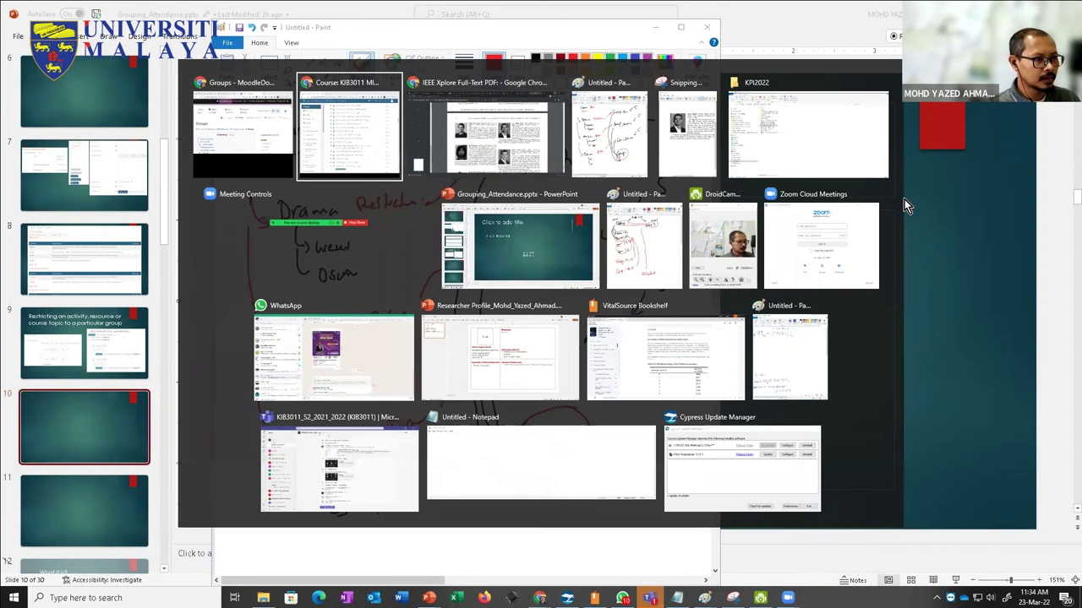
key(Escape)
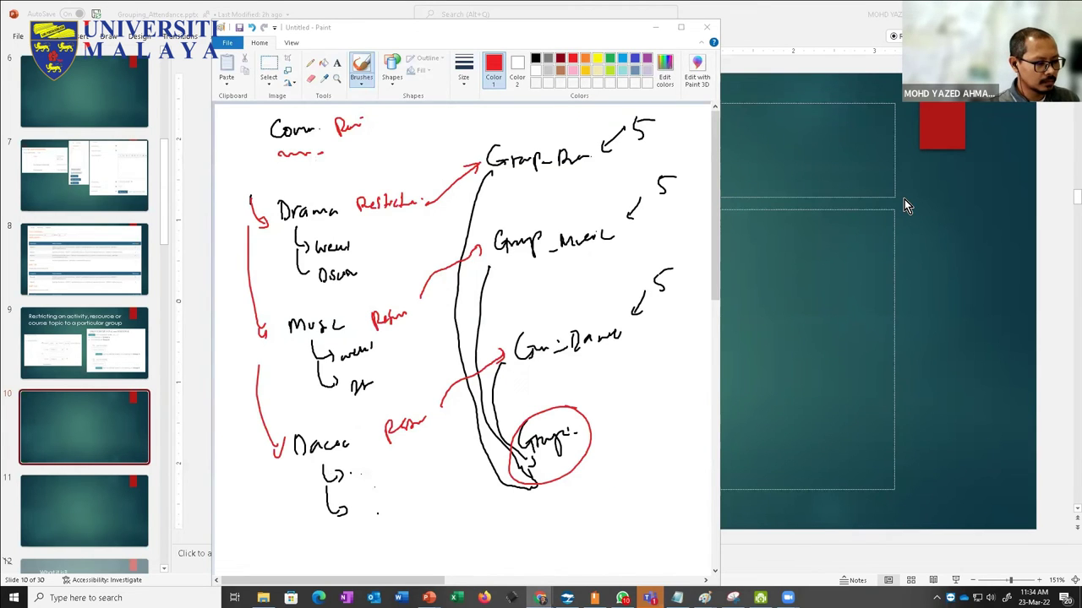
key(alt+Tab)
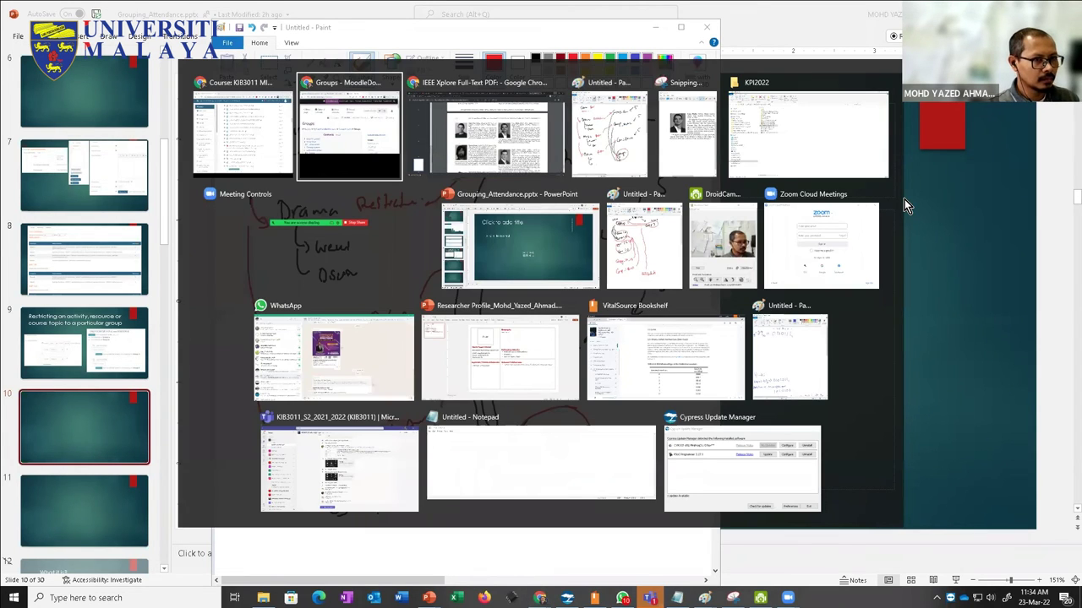
key(Escape)
click(657, 26)
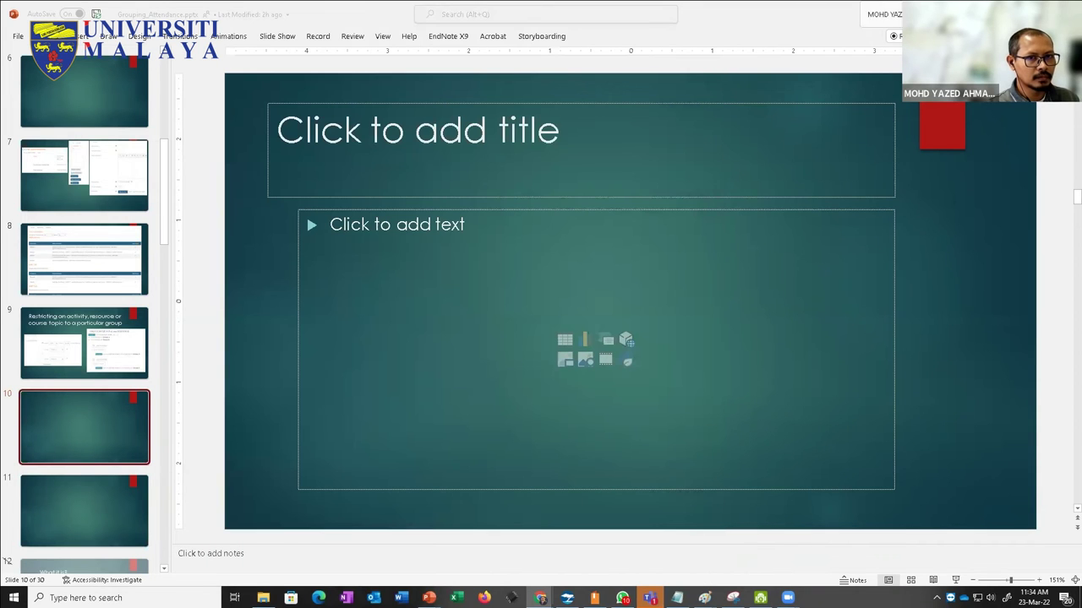
Step: Minimise PowerPoint and Paint, then restore and maximise Chrome with the KIX1003 course page
click(984, 13)
click(879, 91)
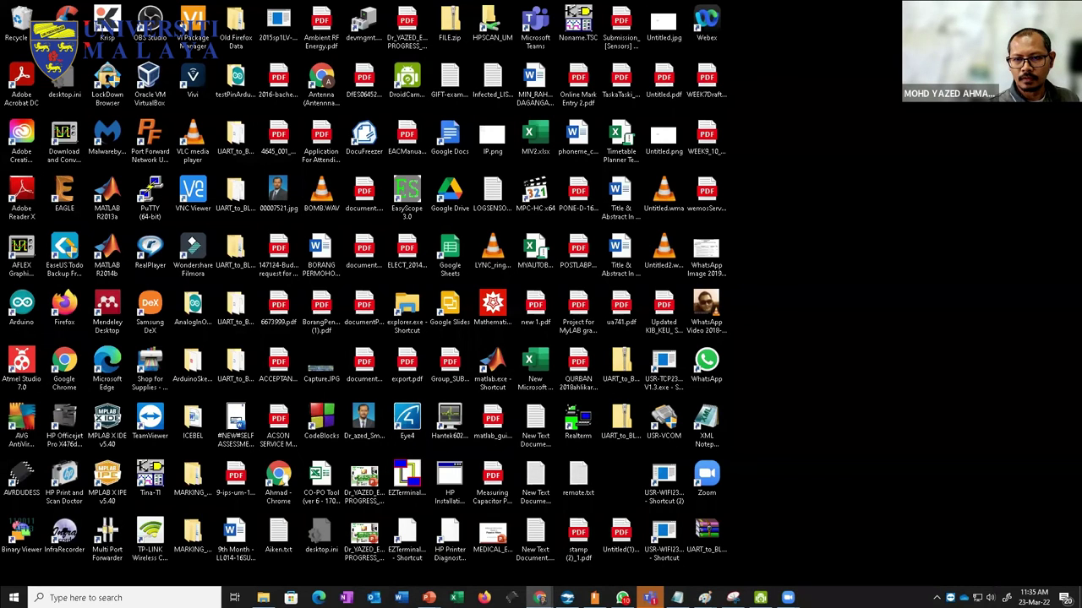
click(539, 597)
double_click(510, 122)
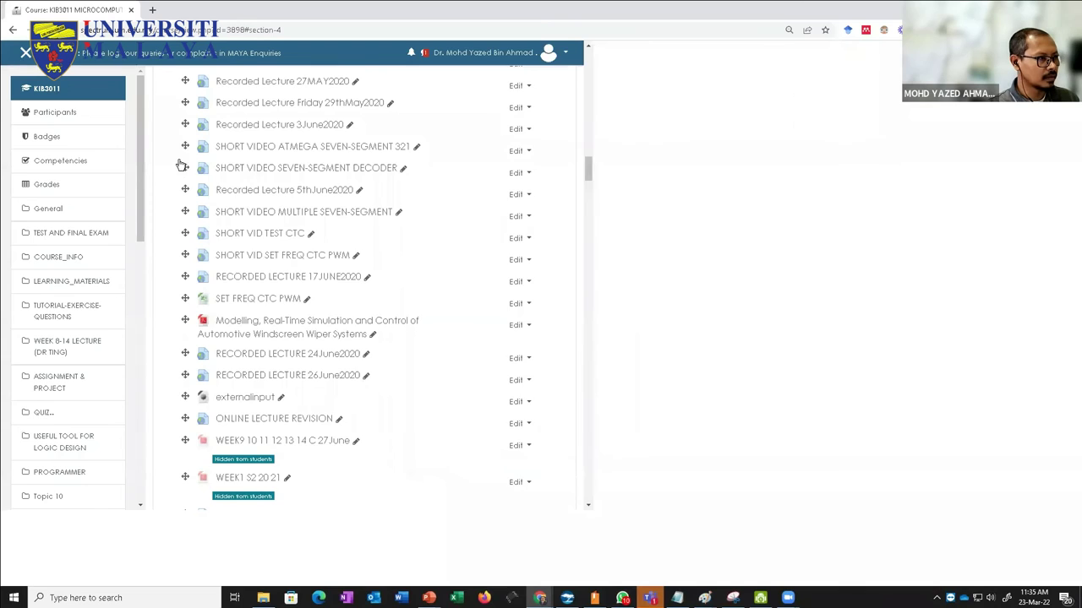
scroll(292, 106, down, 2)
scroll(148, 117, up, 1)
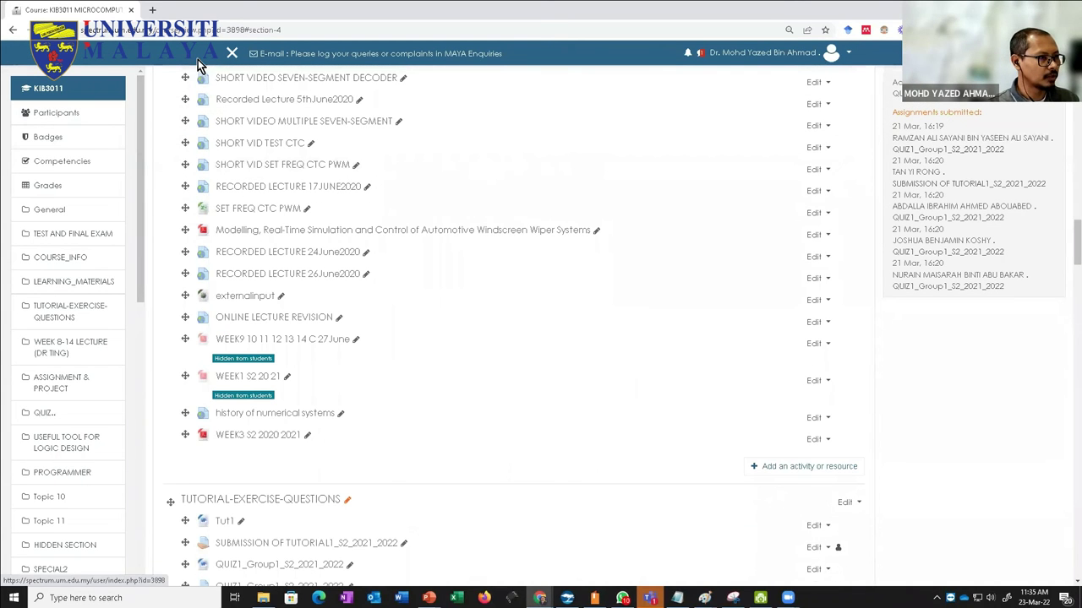
Step: Close the course navigation drawer and return to the SPeCTRUM V3 home page
click(230, 55)
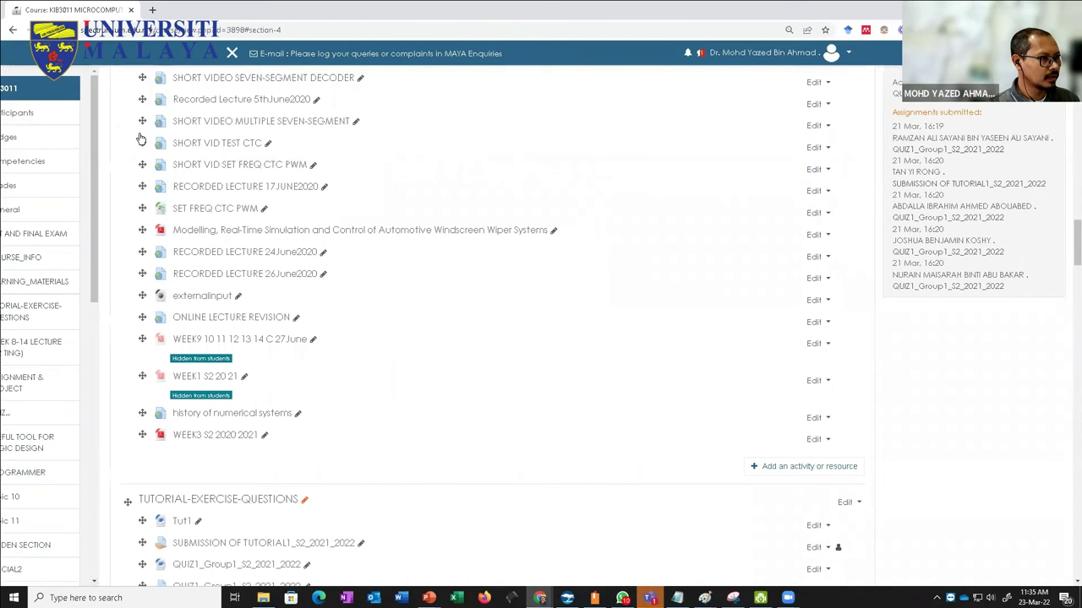
scroll(634, 139, up, 6)
scroll(97, 103, up, 20)
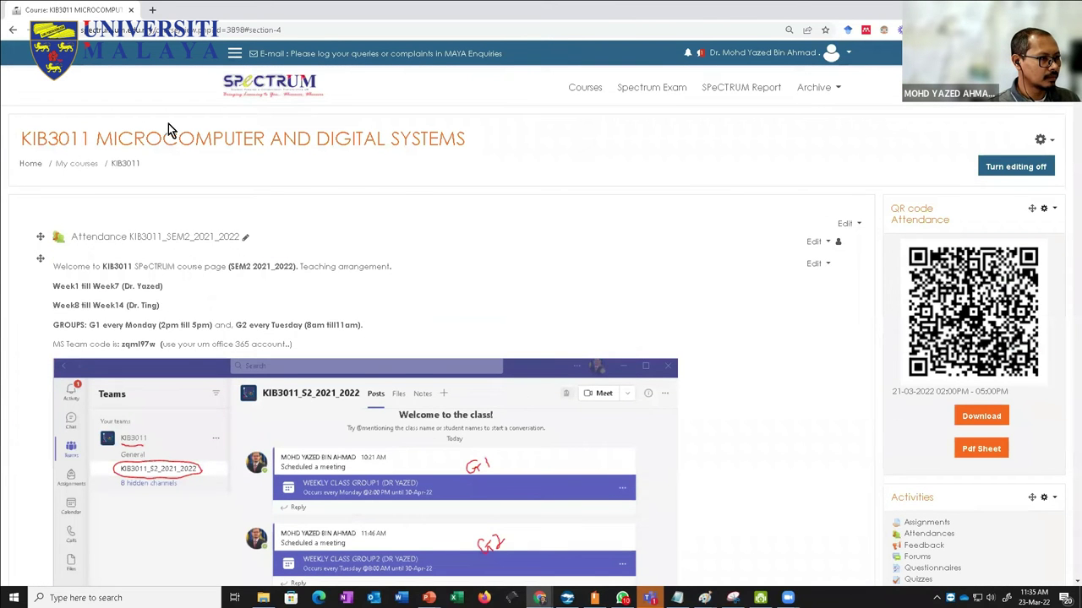
click(241, 97)
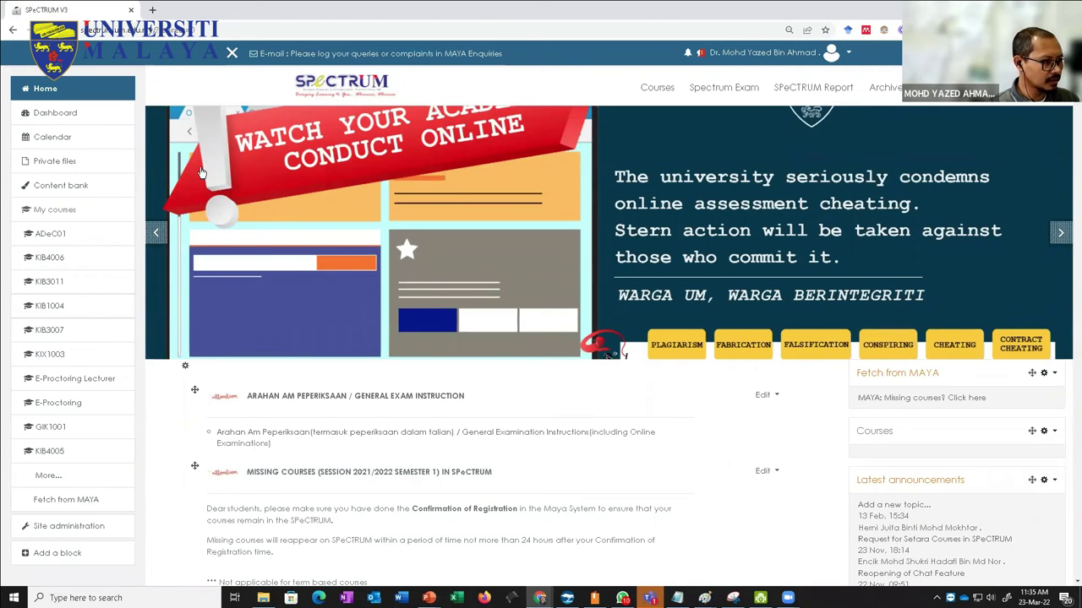
Step: Search the course categories for KIX1003 and open KIX1003 Thinking and Communication Skills
click(647, 88)
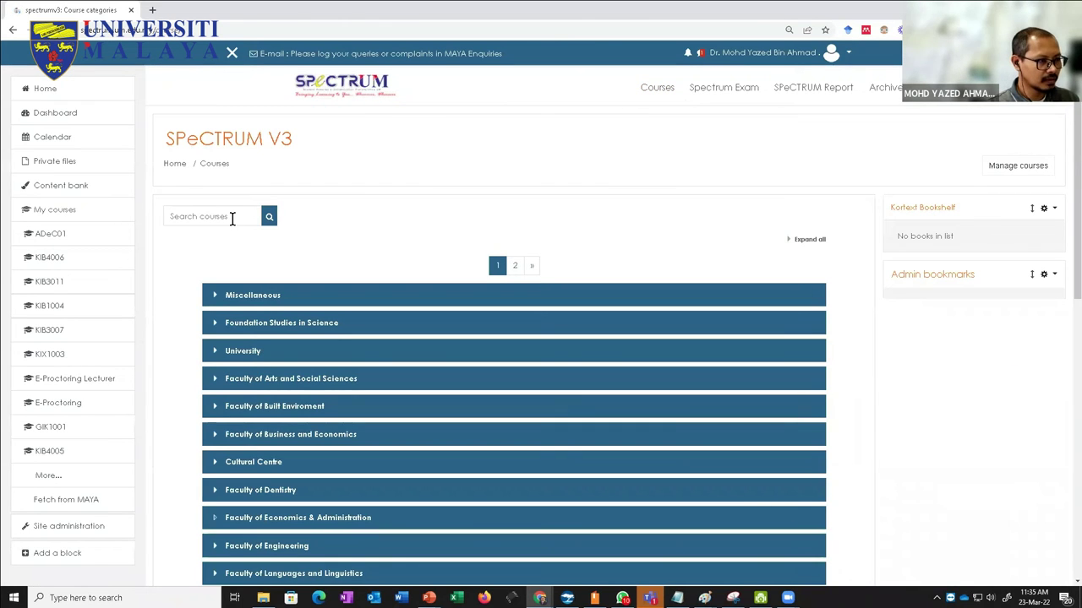
click(233, 218)
text(KIX)
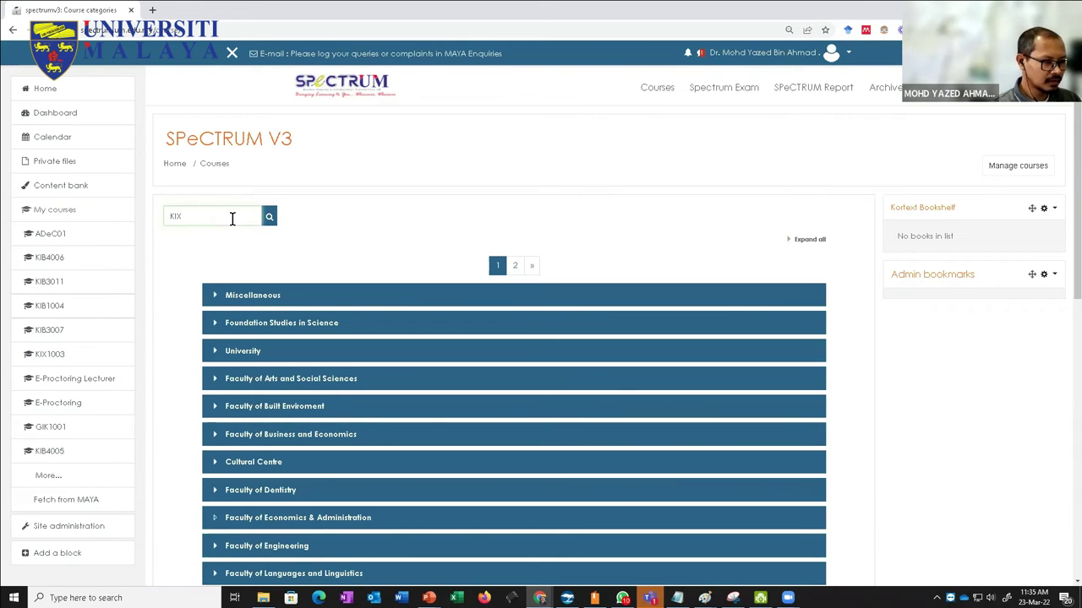
text(1001)
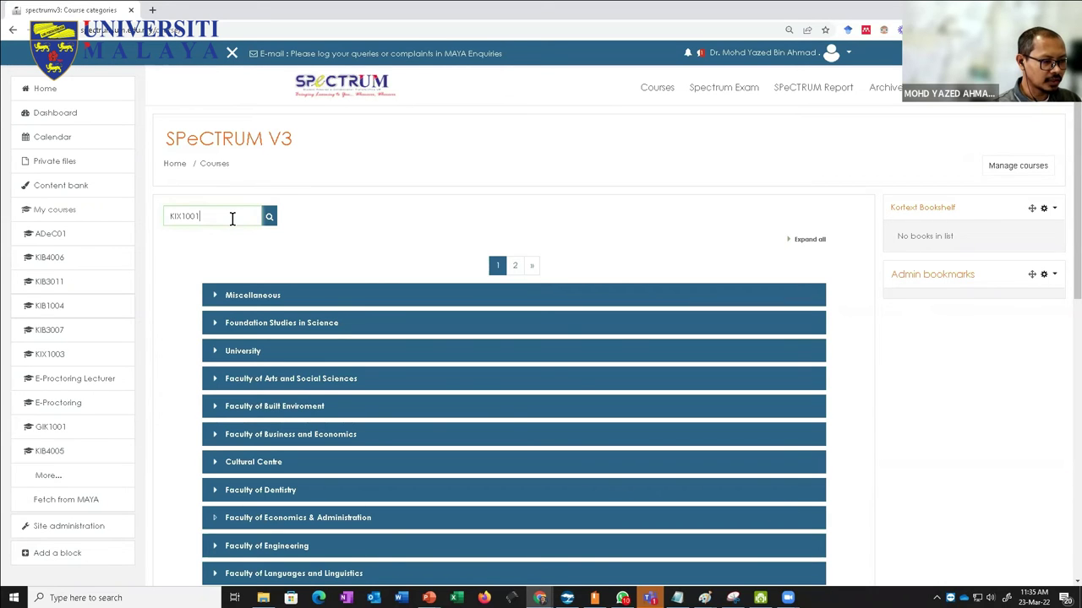
key(BackSpace)
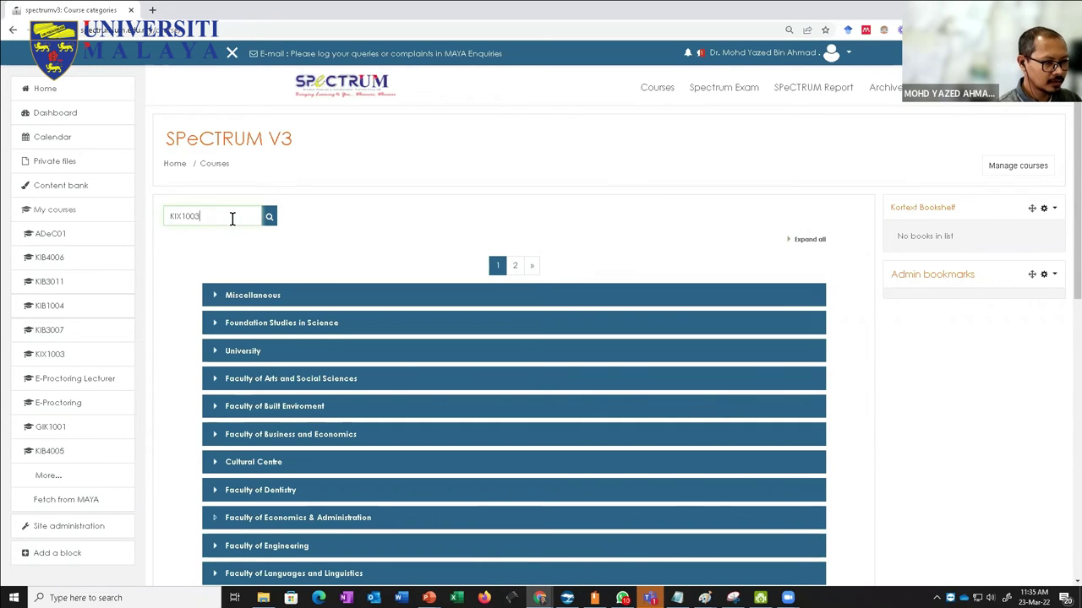
key(Return)
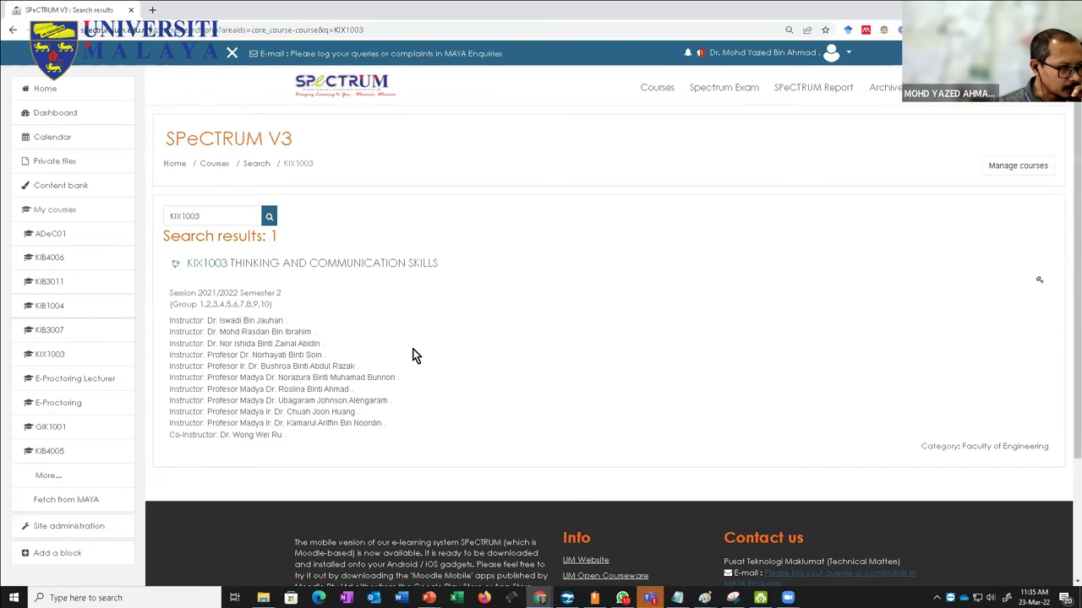
click(244, 275)
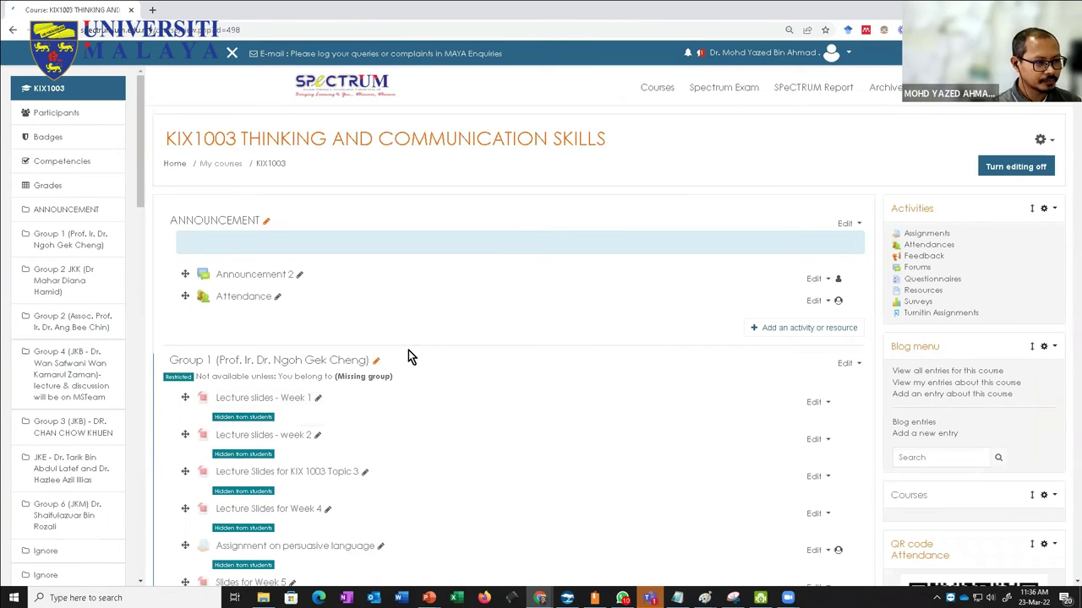
Step: Scroll to the KIX1003 SEM 2 2021/2022 (JKA) section and open Attendance (GROUP 1,2&3)
scroll(409, 354, down, 6)
scroll(408, 354, down, 8)
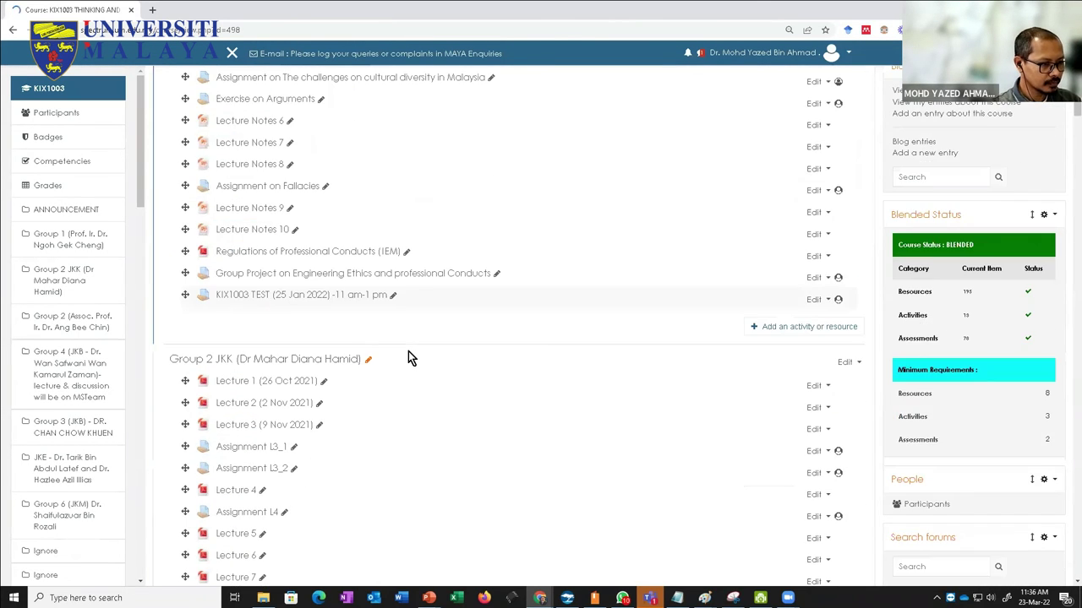
scroll(408, 356, down, 6)
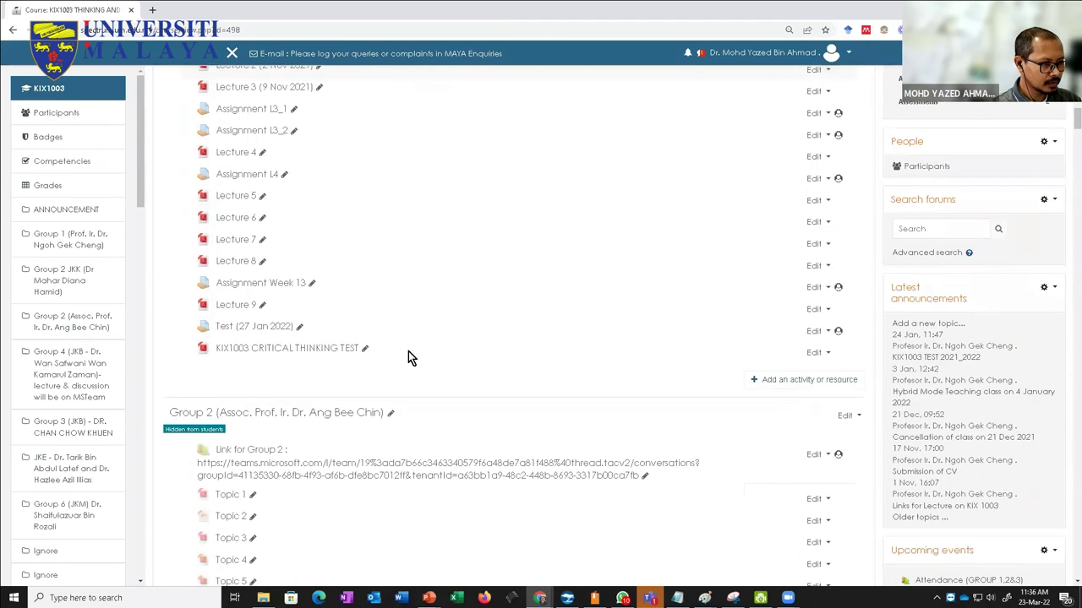
scroll(408, 357, down, 1)
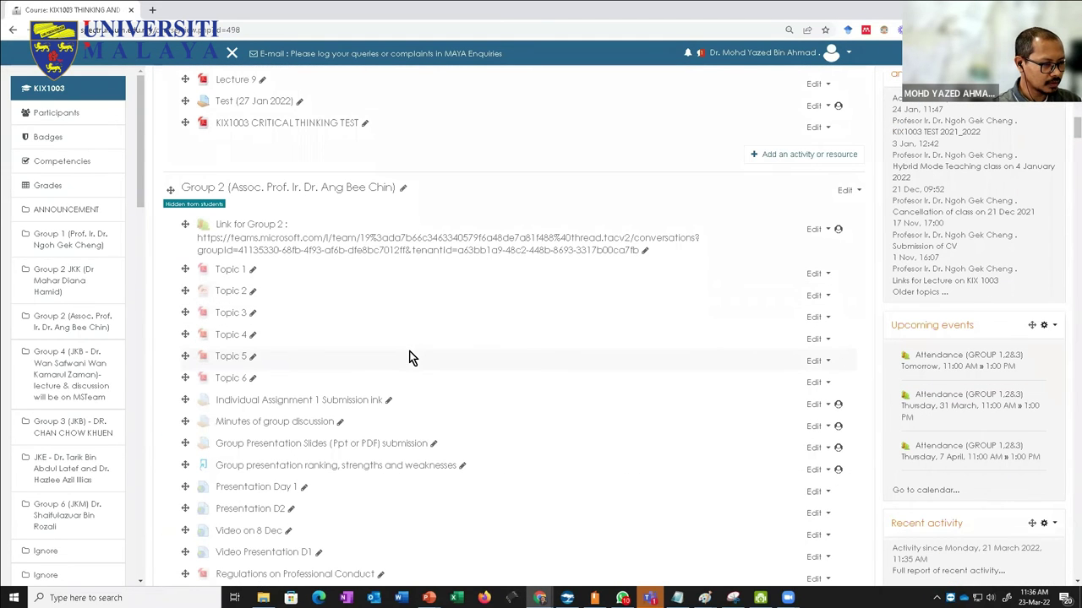
scroll(408, 357, down, 20)
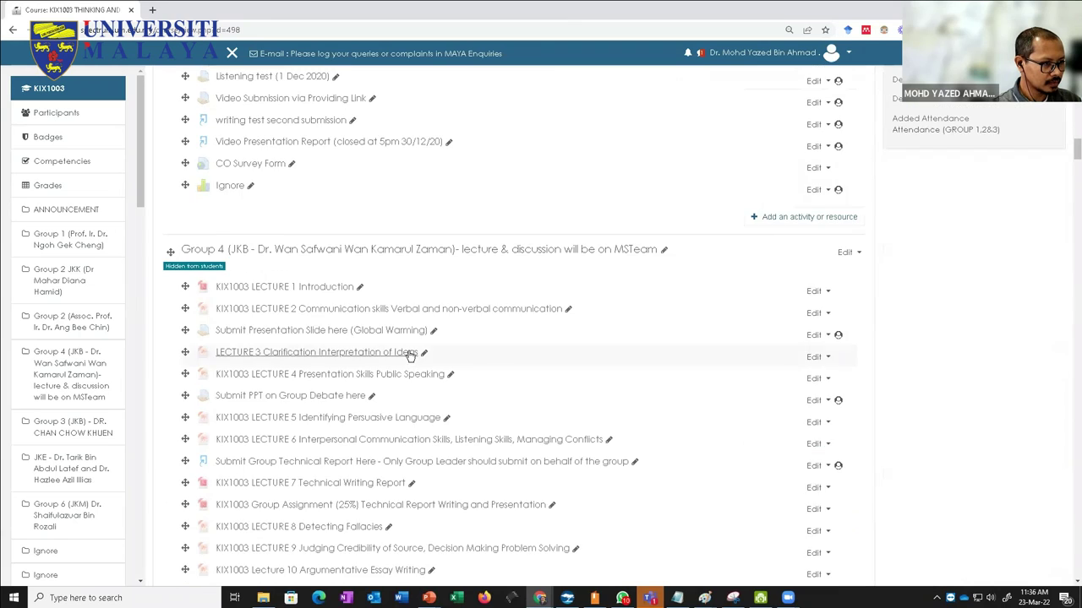
scroll(412, 357, down, 20)
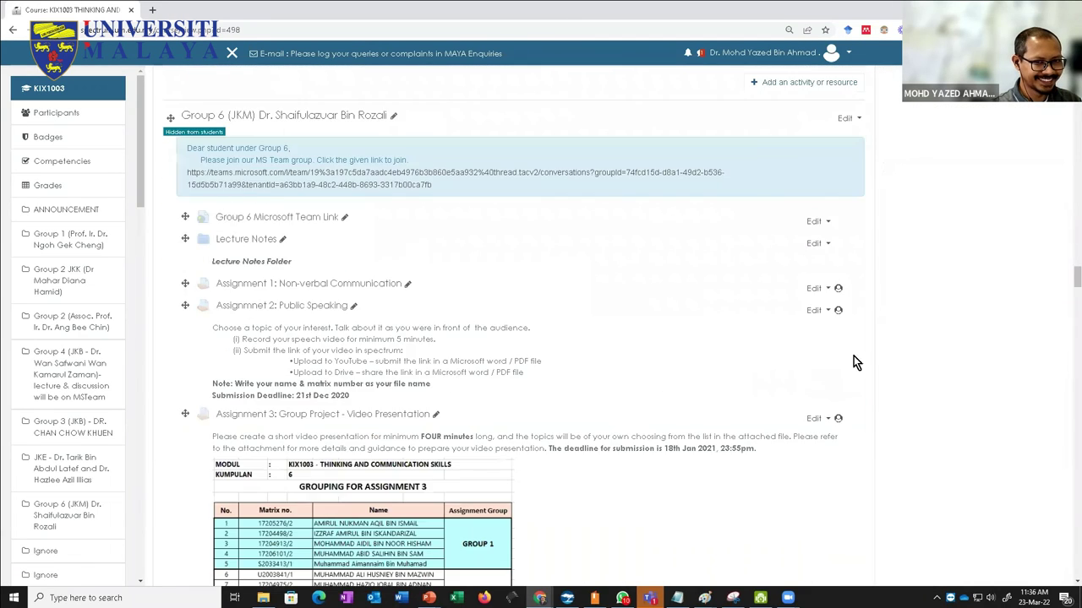
drag(1066, 300, 1067, 528)
scroll(598, 388, down, 10)
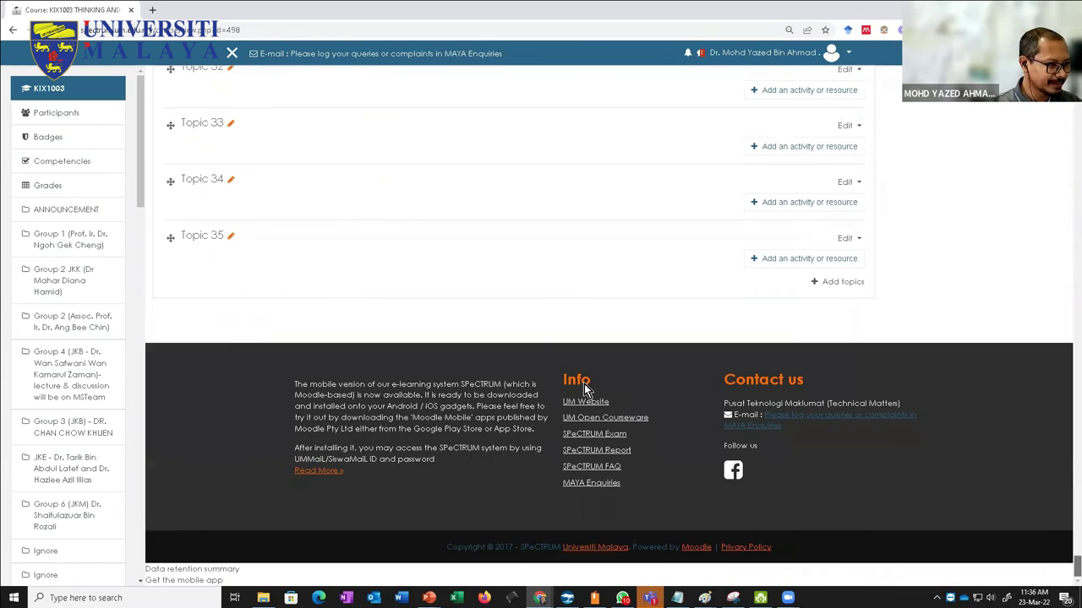
scroll(584, 383, up, 4)
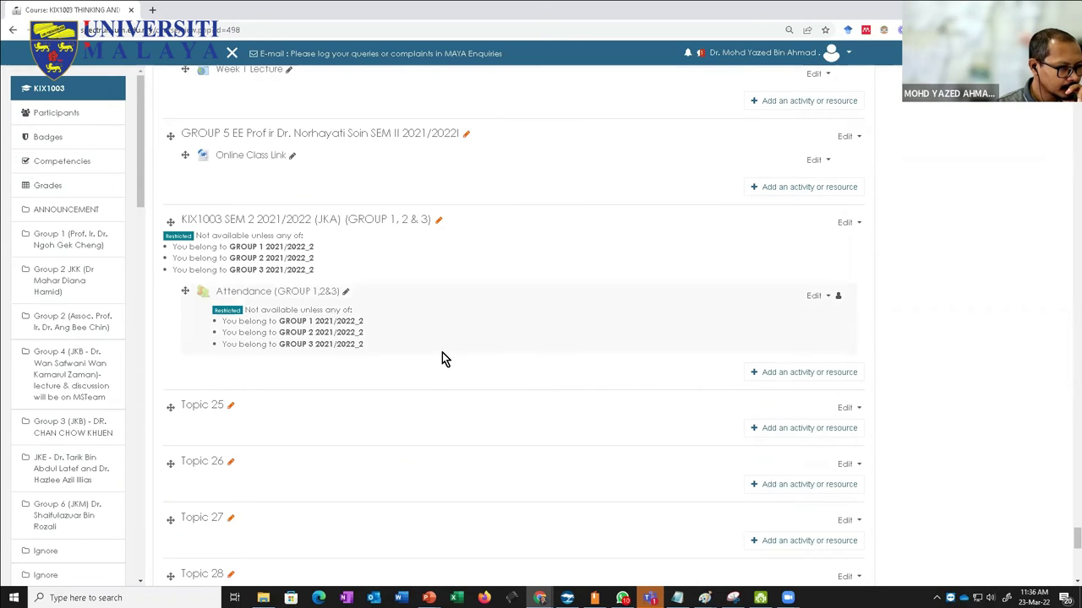
click(270, 292)
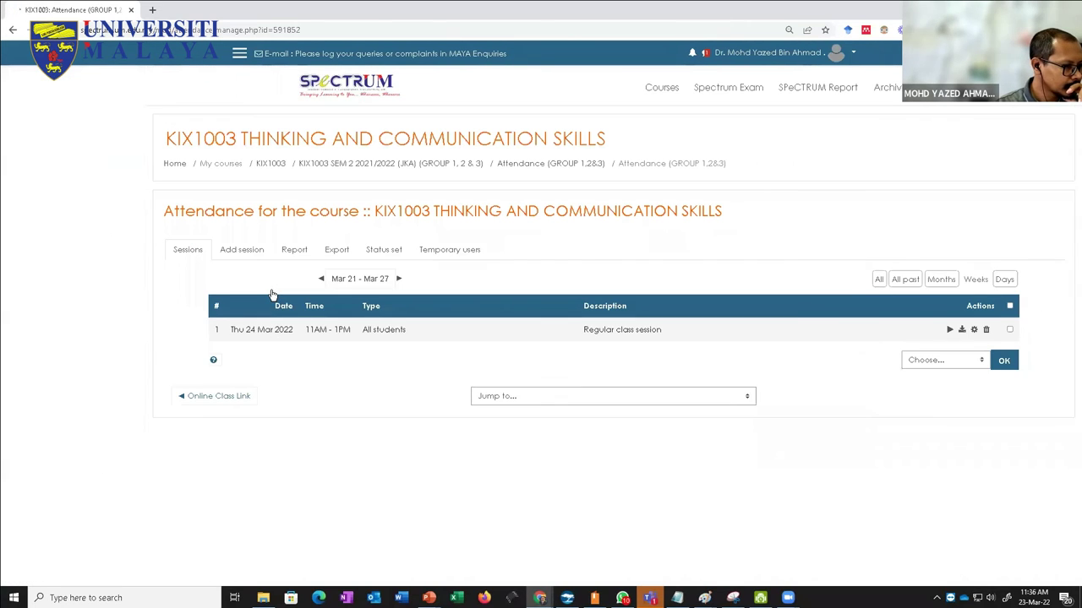
Step: Review the Report tab, then return to the Sessions list showing the Thu 24 Mar 2022 session
click(292, 250)
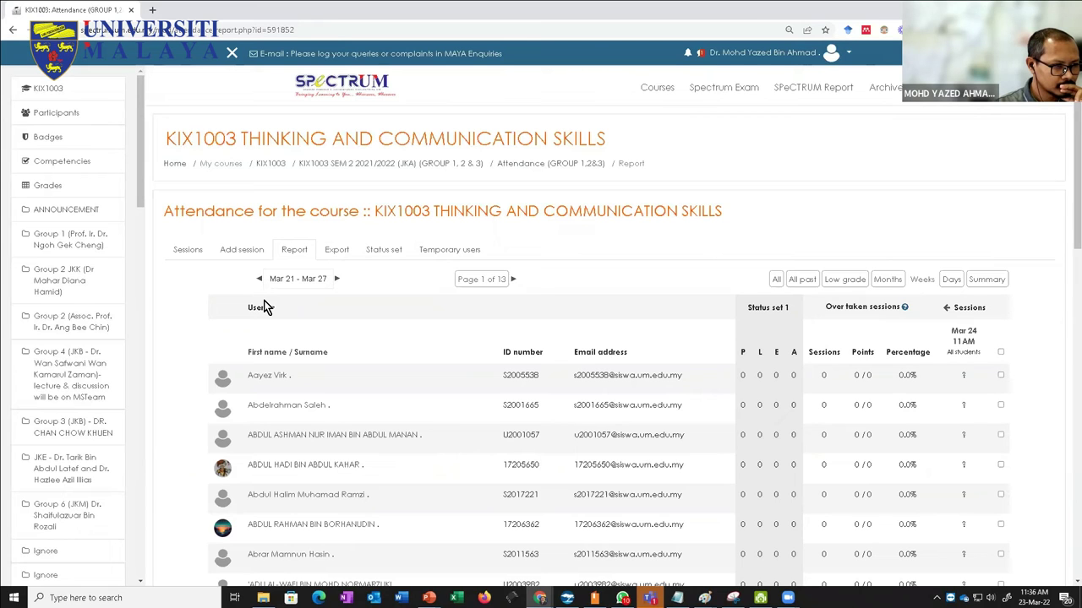
click(187, 250)
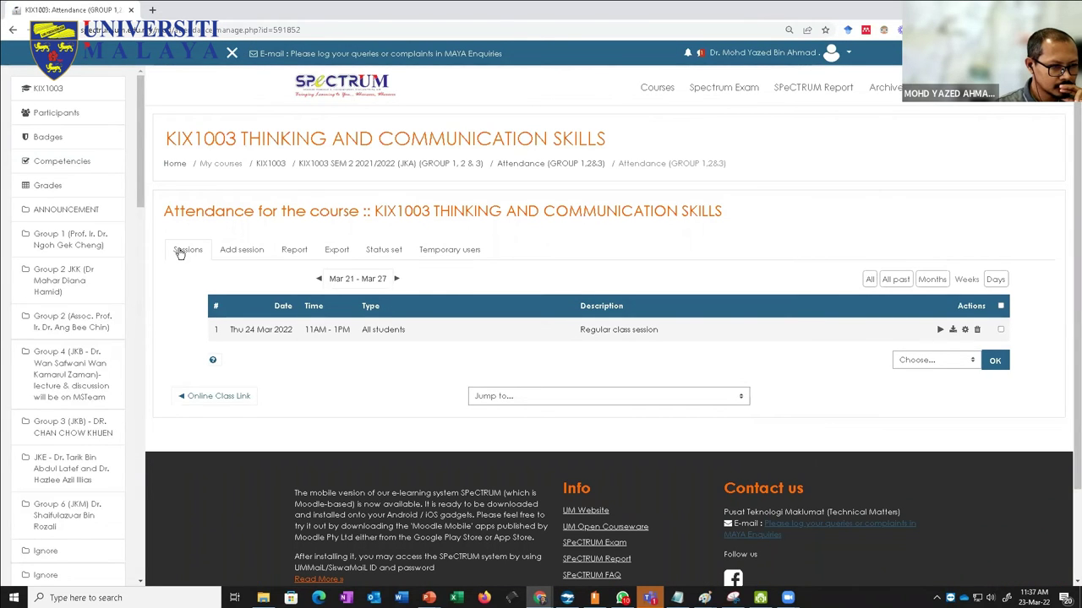
click(295, 251)
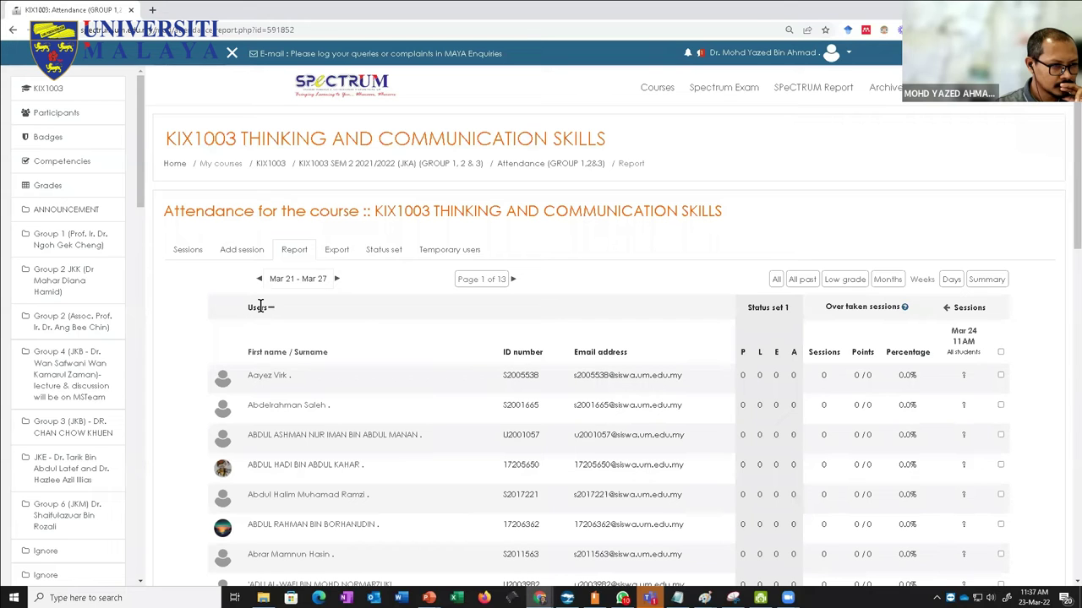
scroll(260, 306, down, 2)
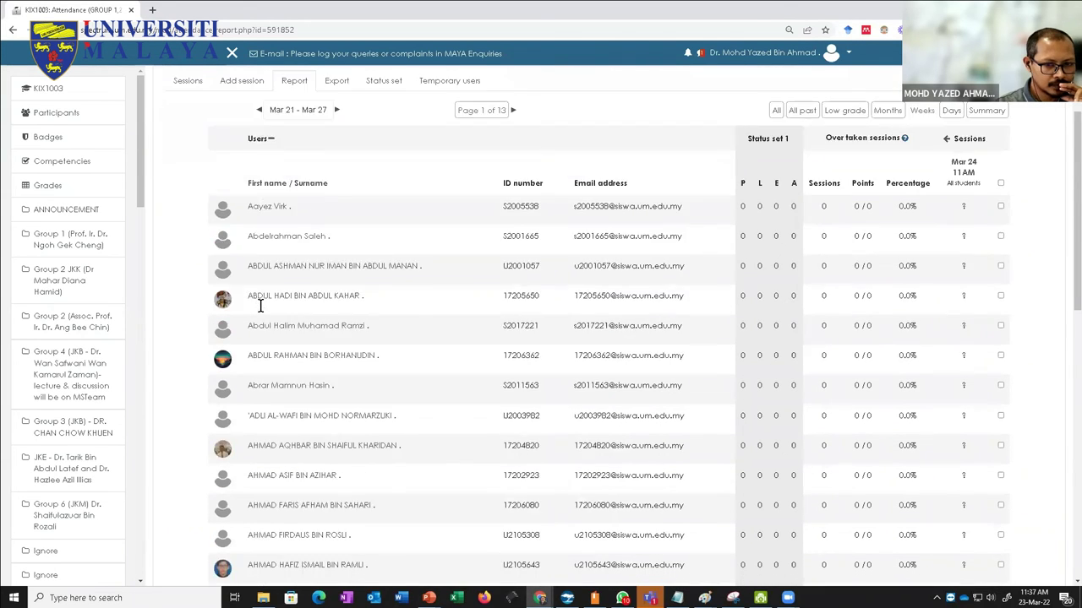
scroll(260, 306, up, 2)
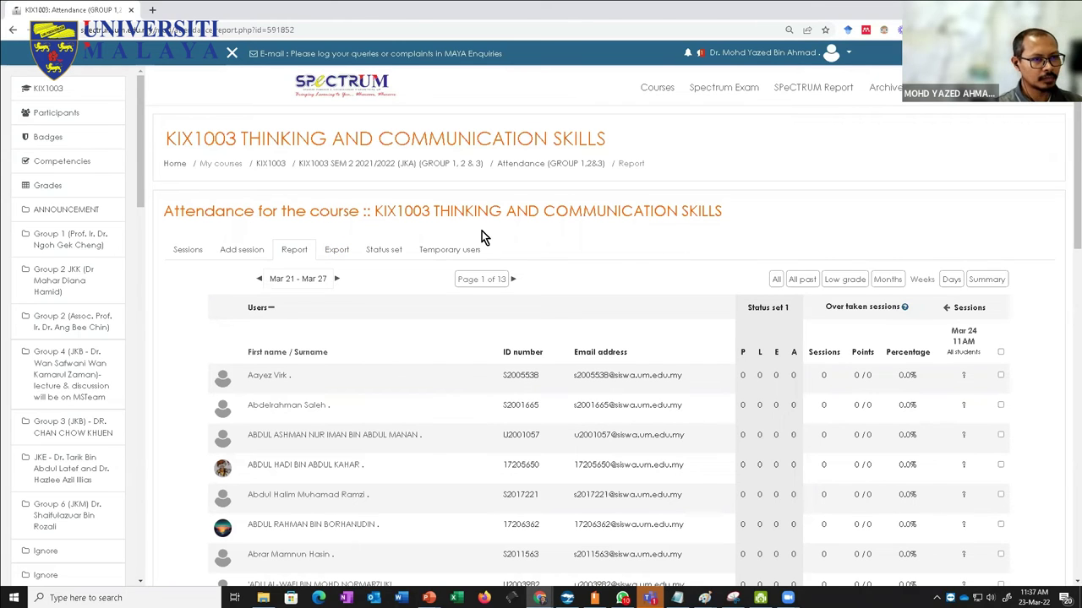
click(529, 165)
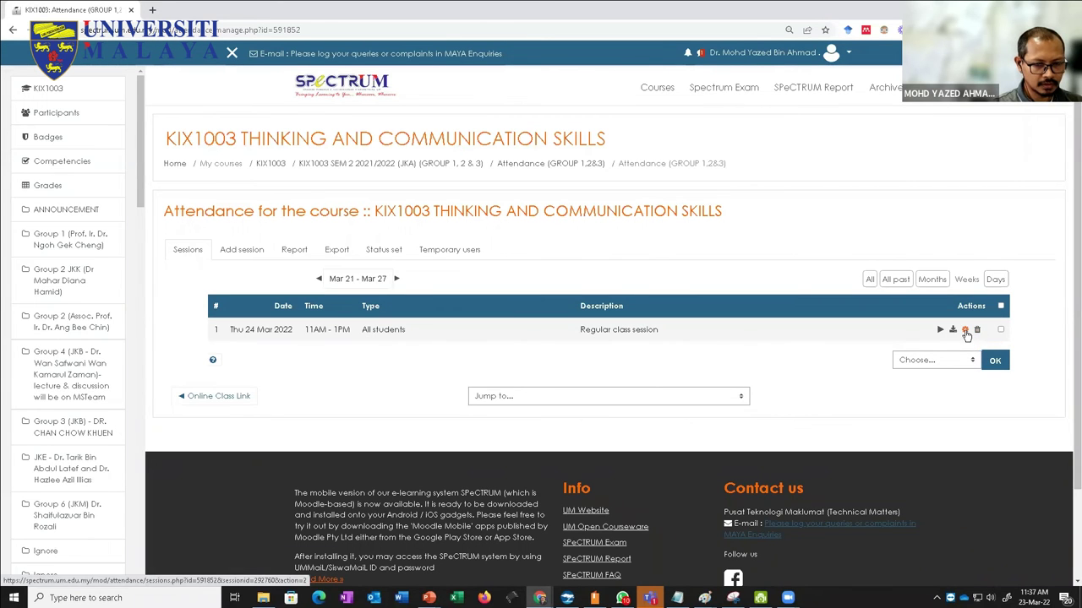
click(969, 337)
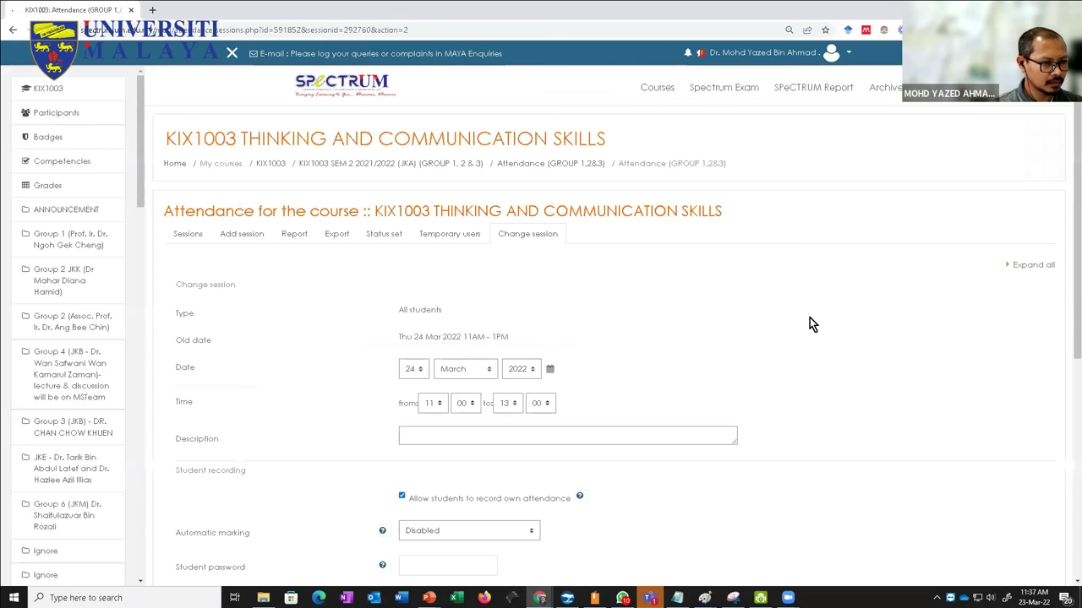
scroll(695, 311, down, 3)
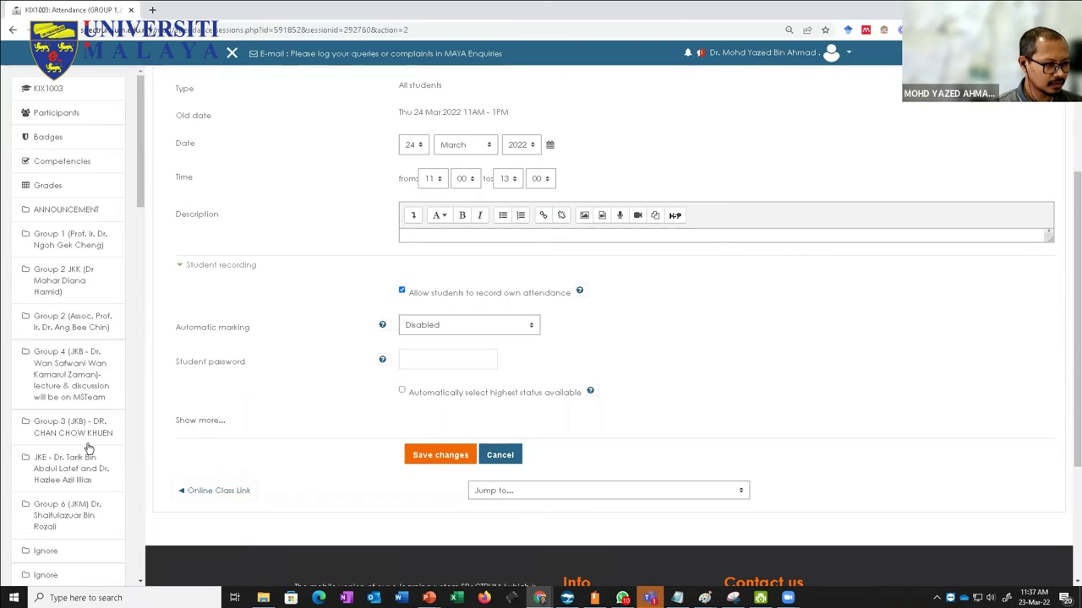
click(195, 420)
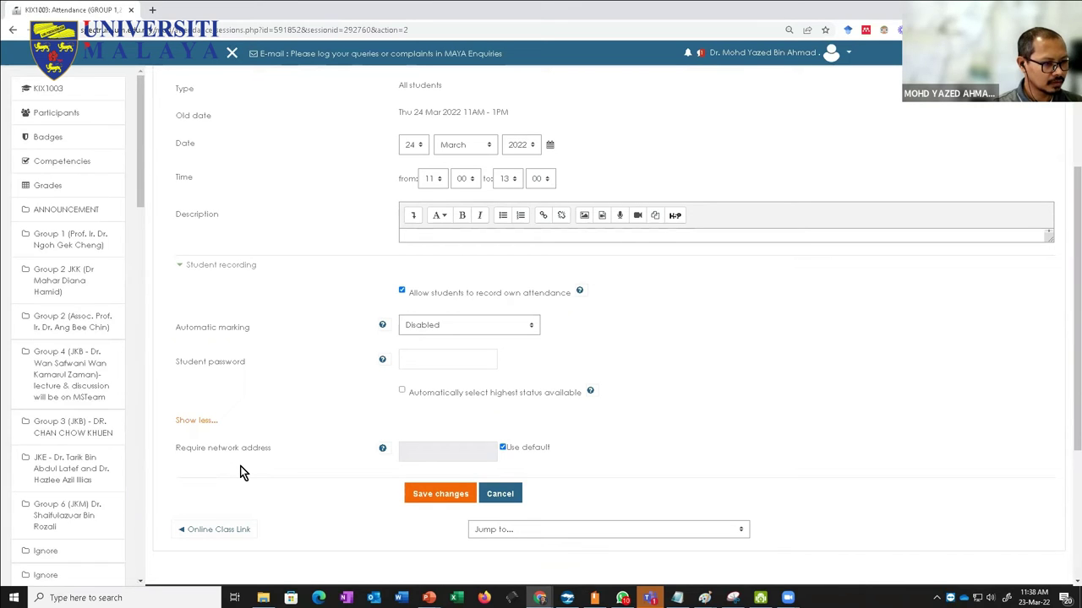
scroll(241, 473, up, 2)
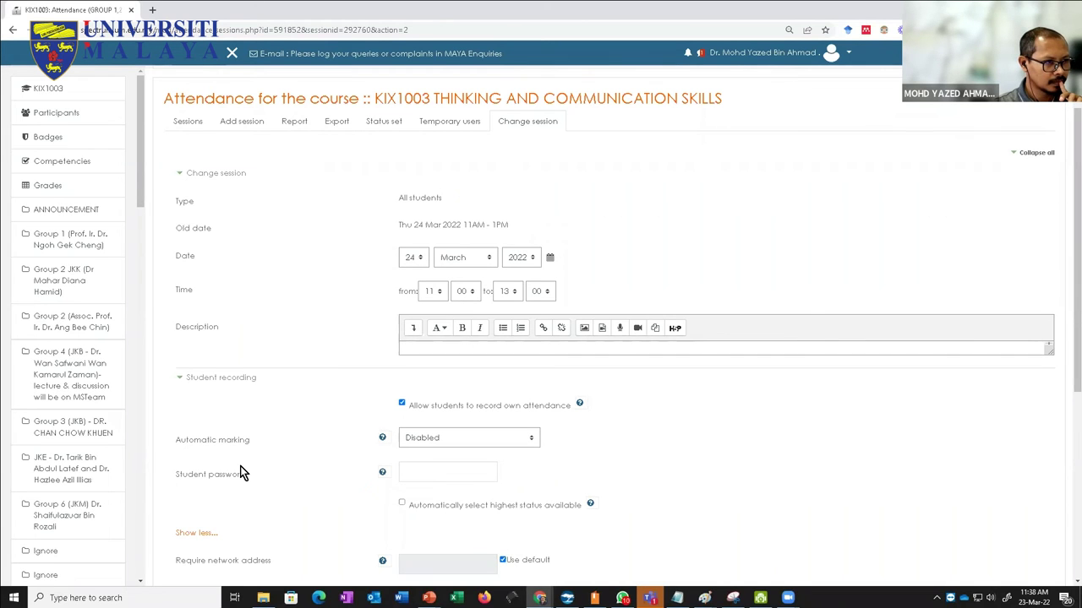
scroll(240, 473, down, 3)
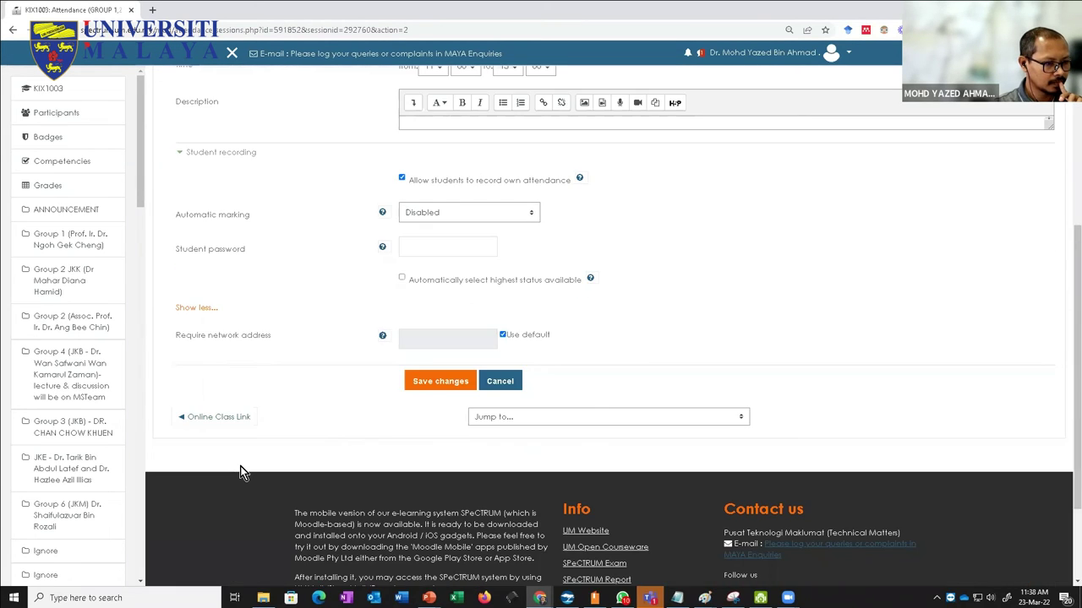
scroll(240, 473, up, 5)
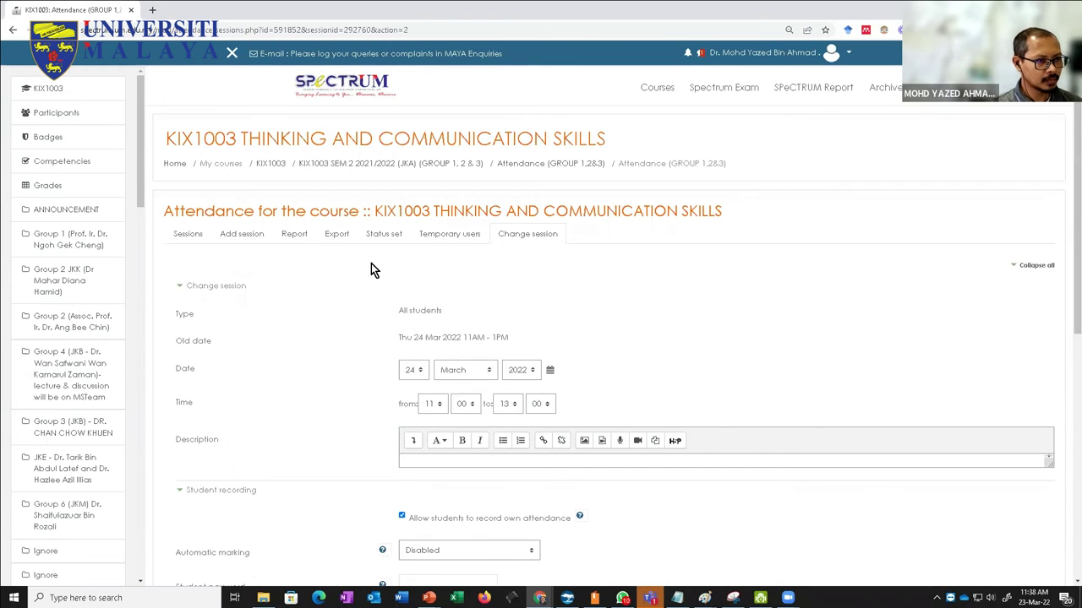
click(536, 171)
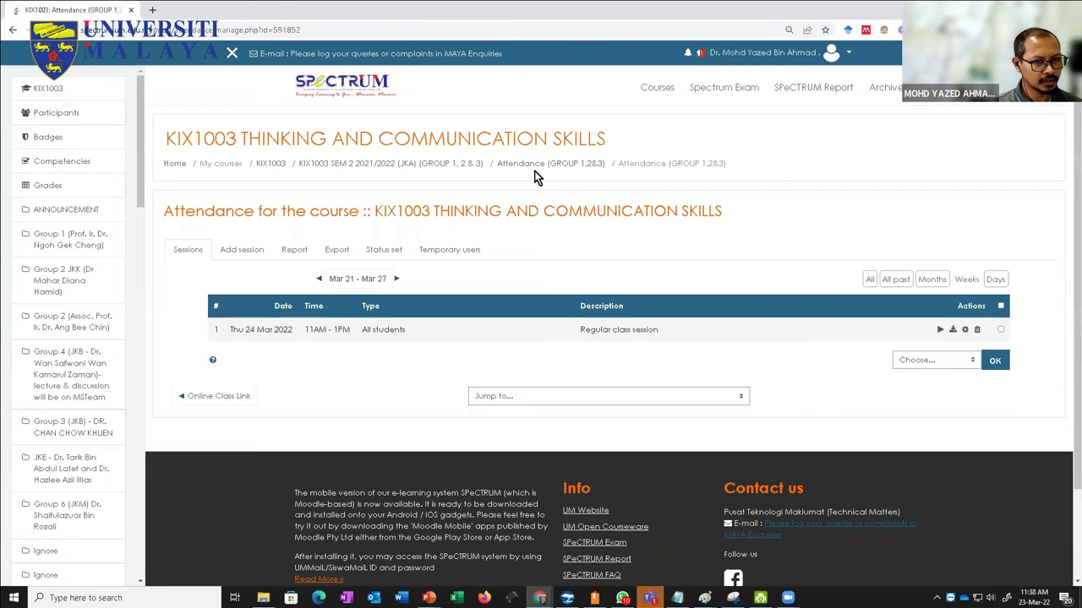
Step: From the KIX1003 SEM 2 section, open Edit settings for Attendance (GROUP 1,2&3)
click(456, 164)
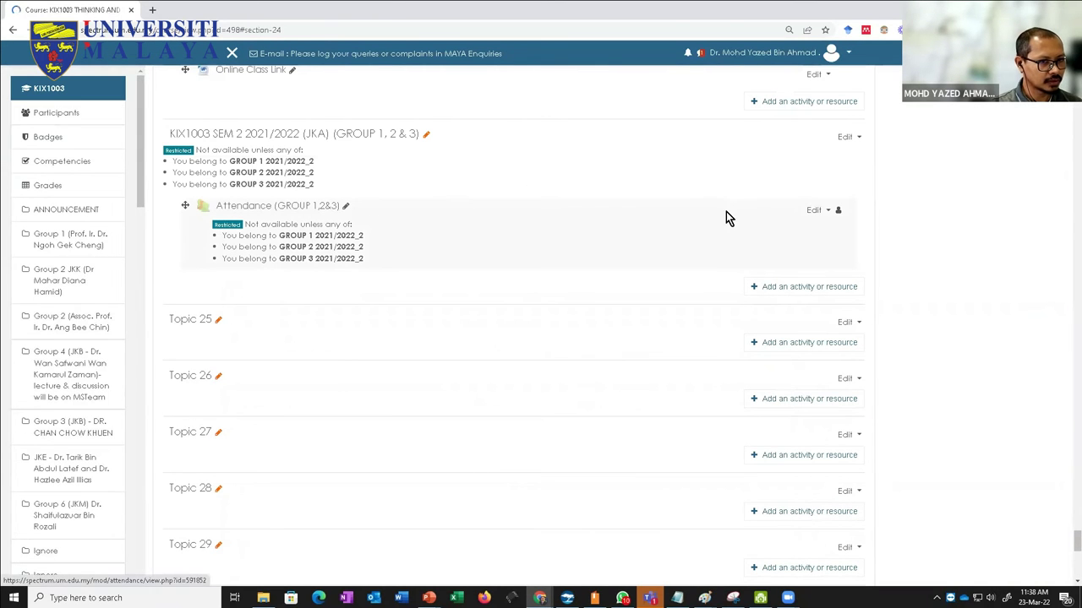
click(826, 211)
click(801, 227)
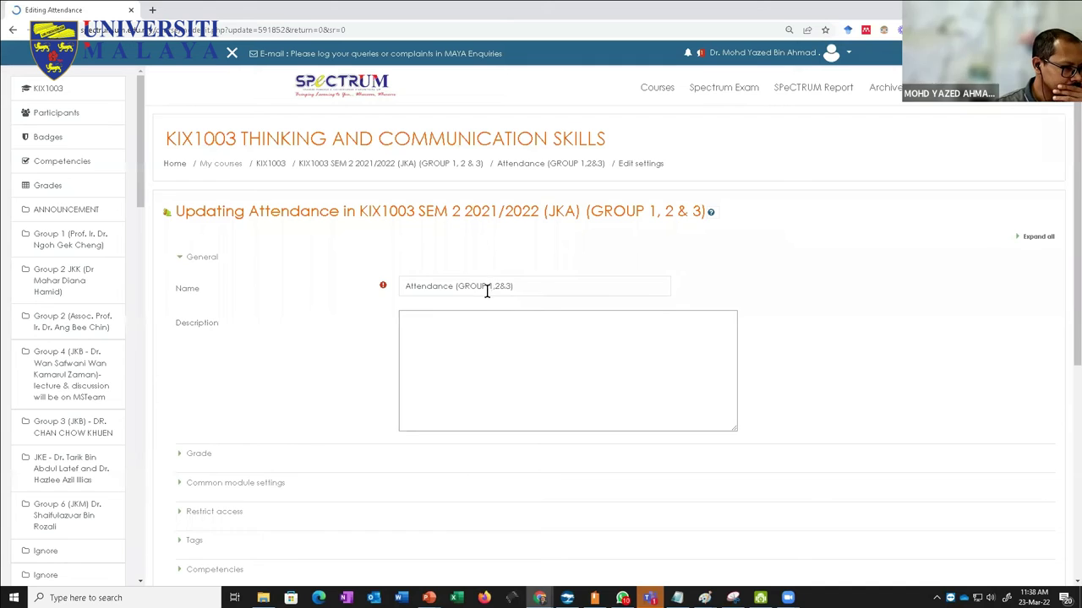
Step: Set the activity's Group mode to Separate groups under Common module settings, then save and return to the course
scroll(381, 327, down, 2)
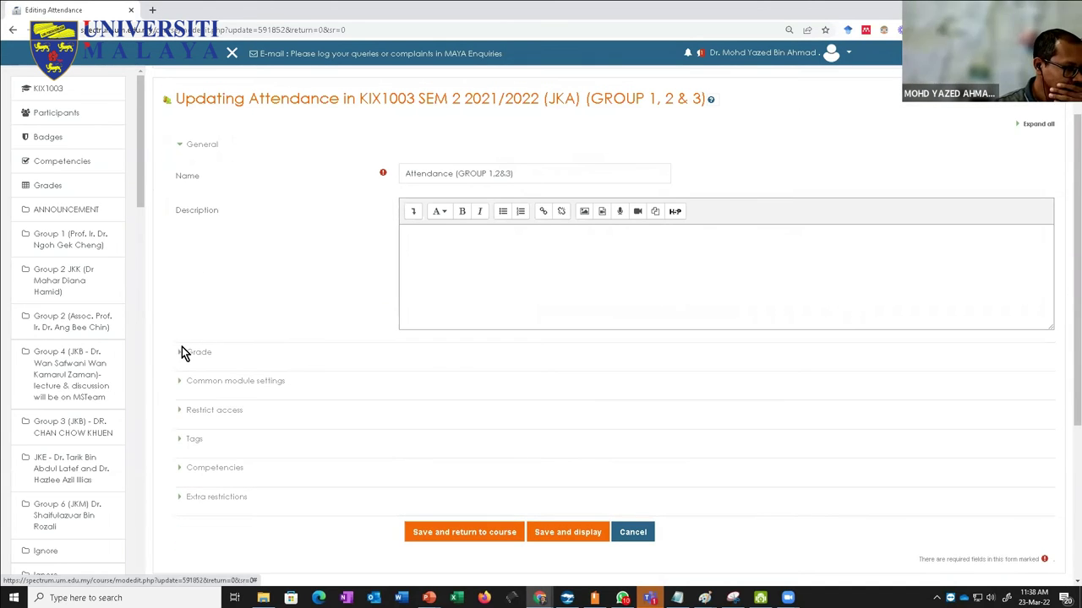
click(180, 354)
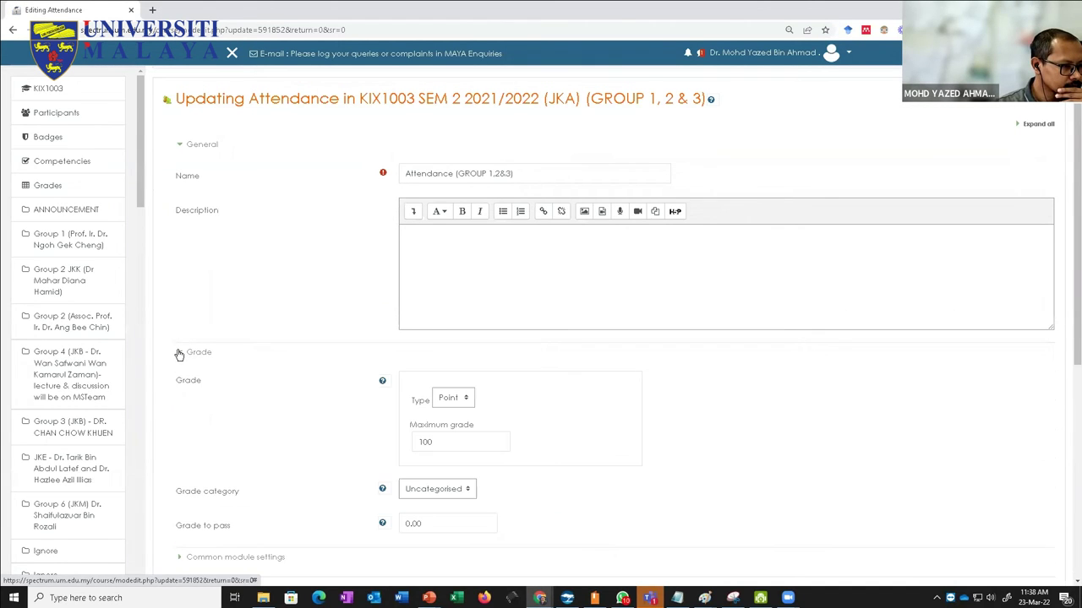
click(179, 353)
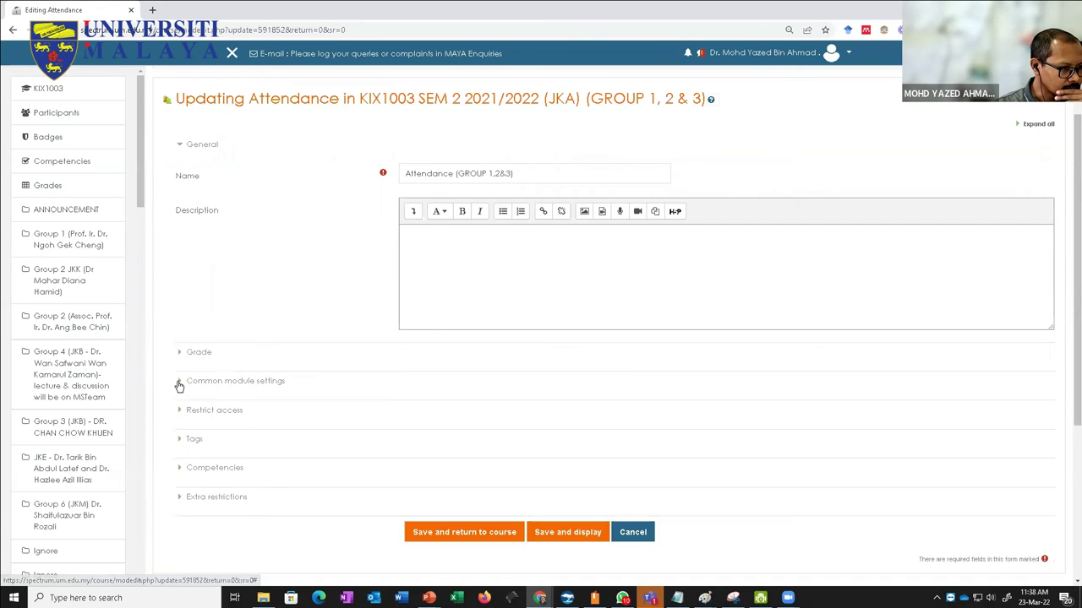
click(179, 385)
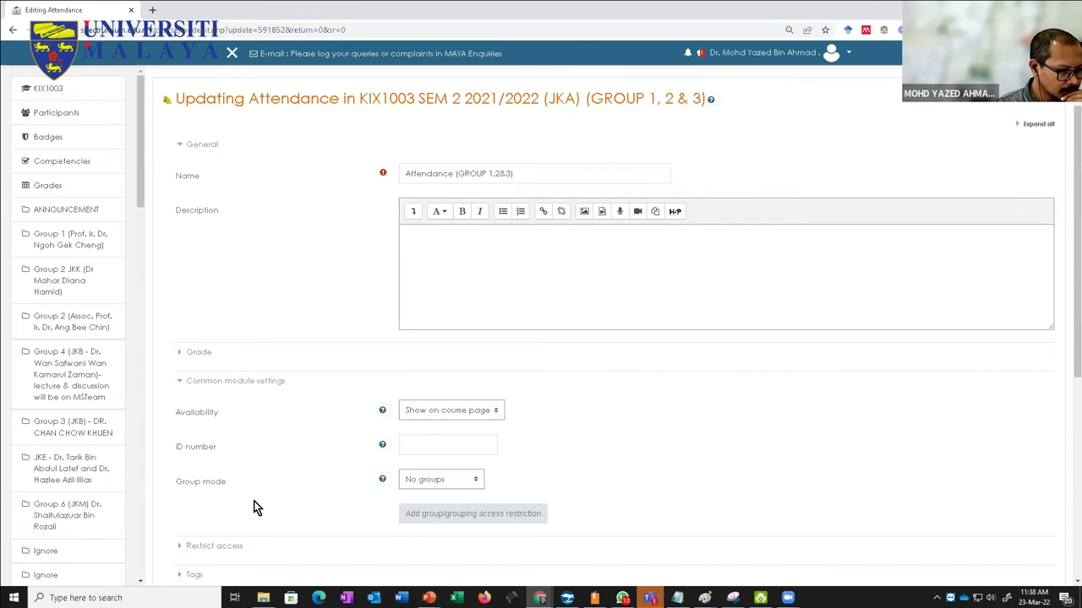
click(425, 480)
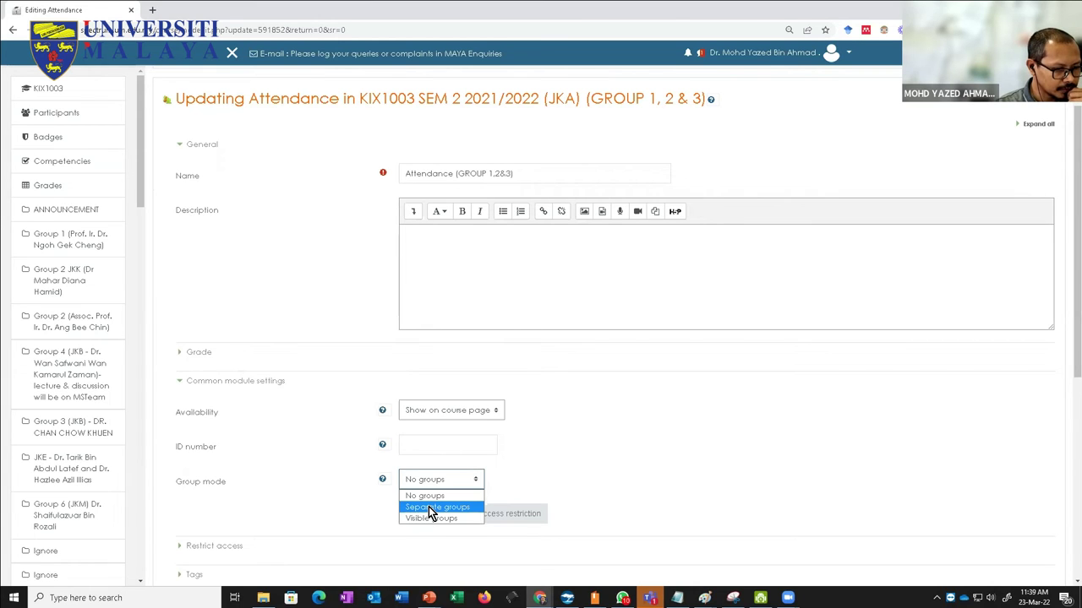
click(428, 507)
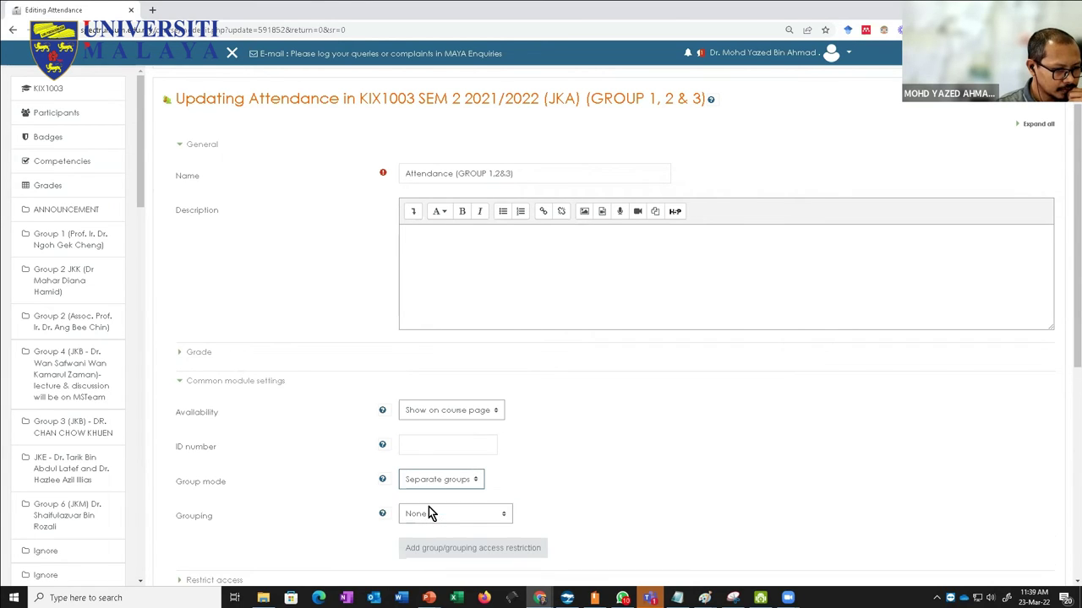
scroll(272, 498, down, 2)
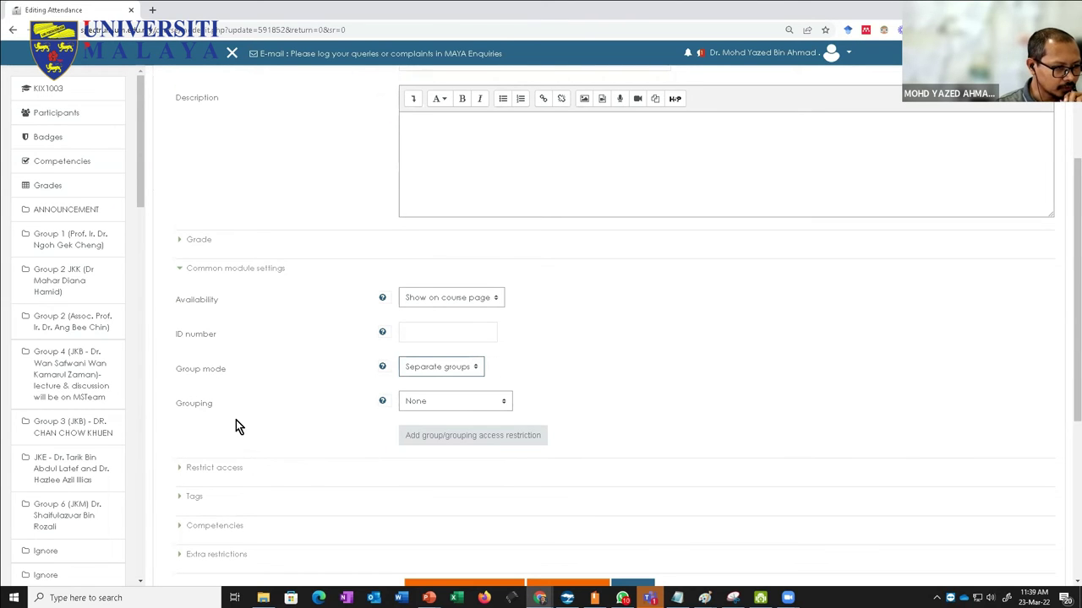
scroll(391, 471, down, 2)
click(431, 480)
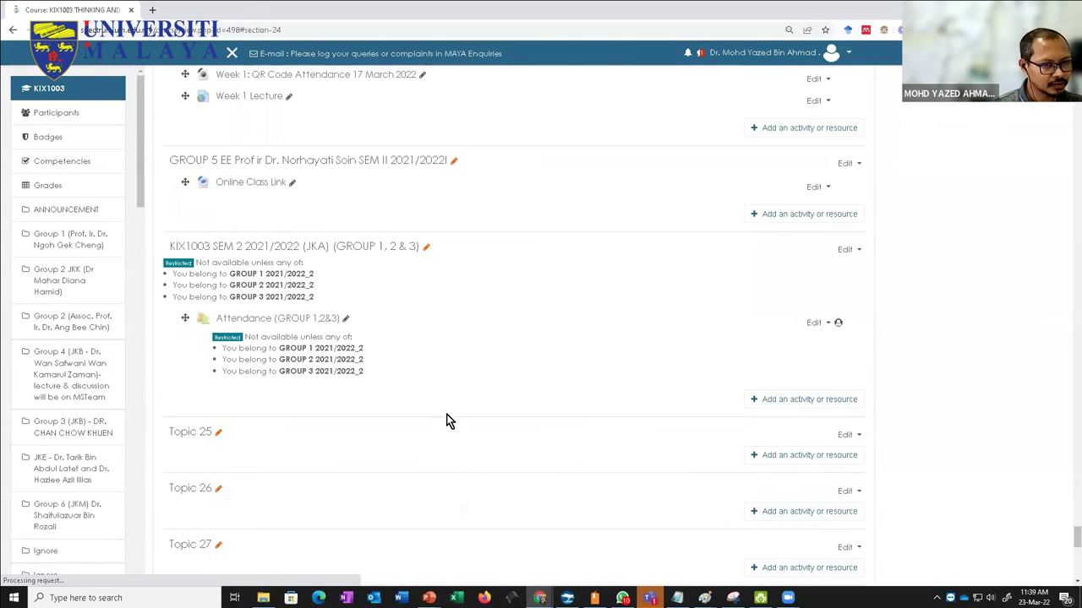
Step: Open Attendance (GROUP 1,2&3), edit the Thu 24 Mar 2022 session, and show more recording options
click(308, 321)
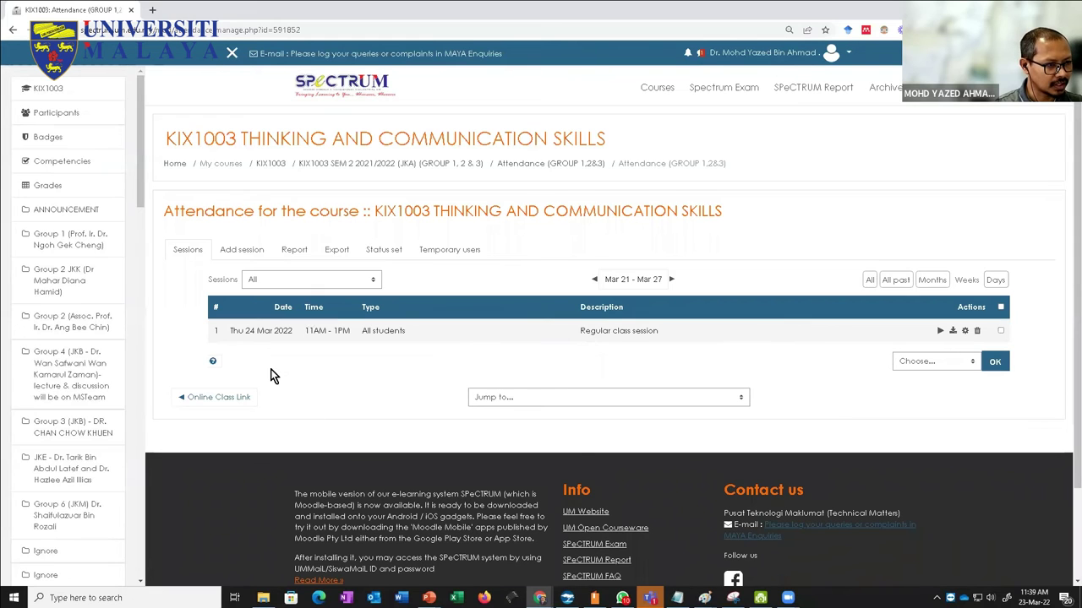
click(964, 331)
scroll(625, 364, down, 3)
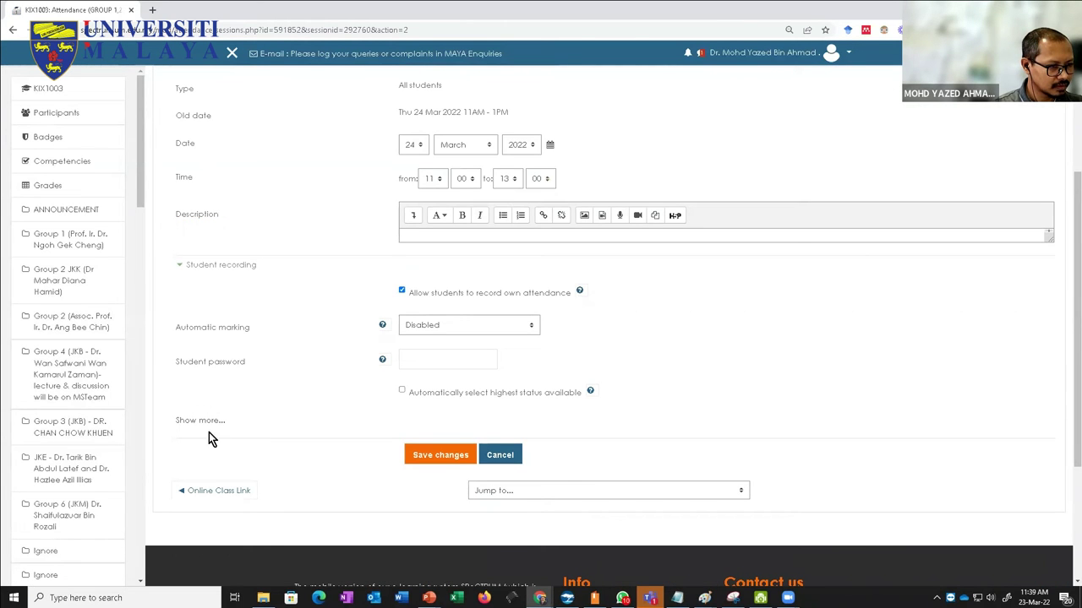
click(201, 424)
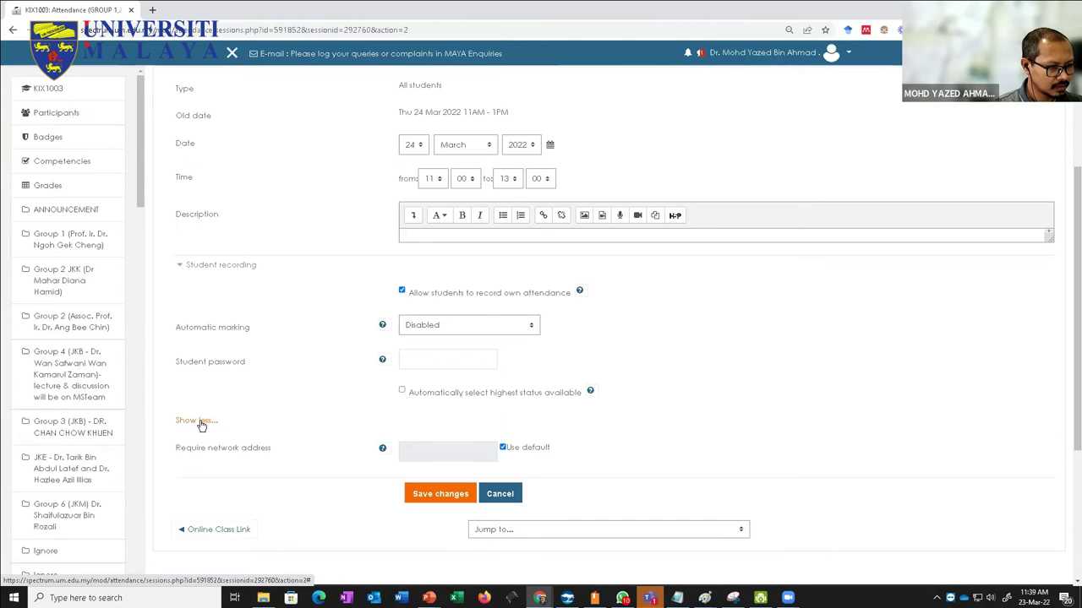
scroll(275, 239, up, 2)
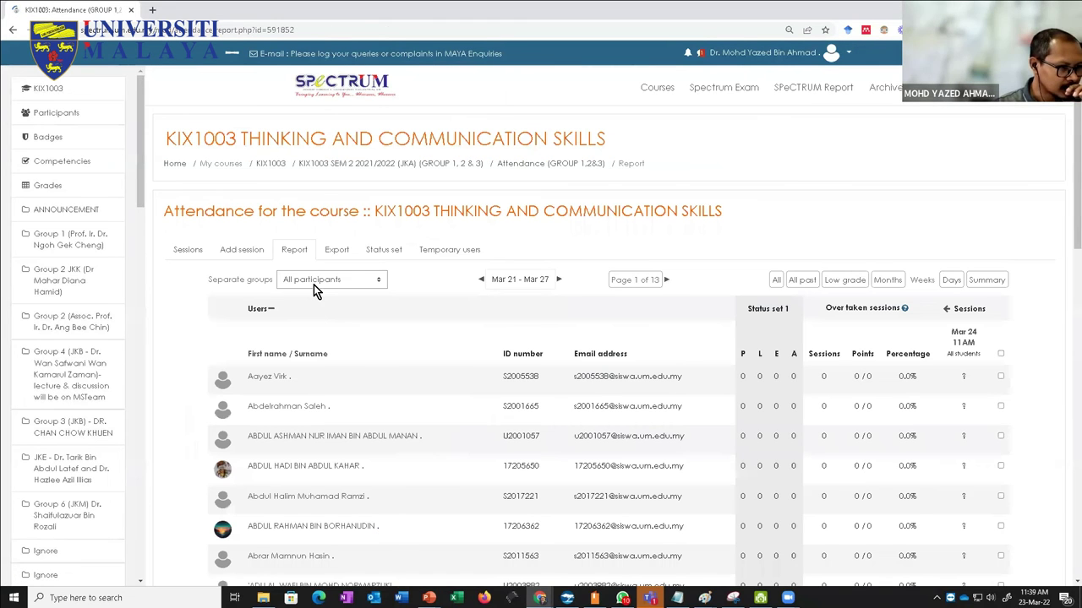
Step: Filter the attendance report to GROUP 1 2021/2022_2 and review its students
click(316, 283)
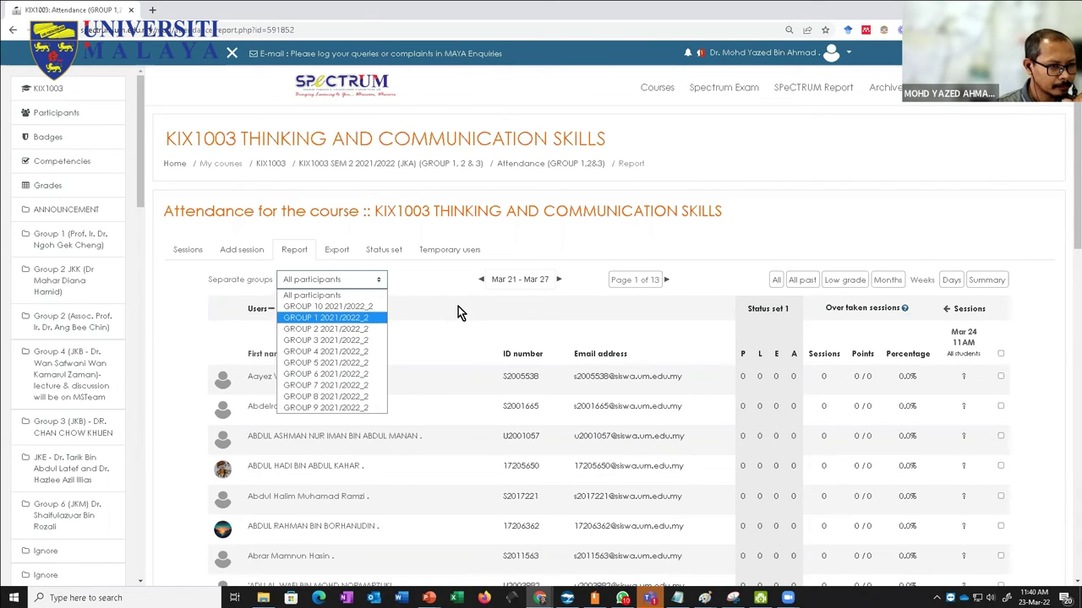
click(387, 301)
click(346, 276)
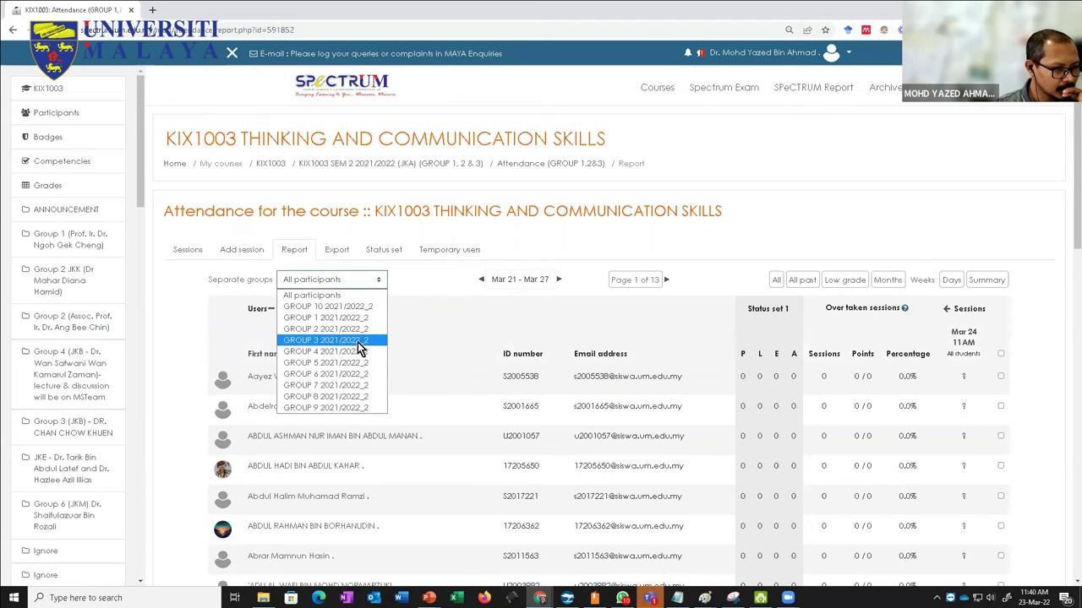
click(342, 319)
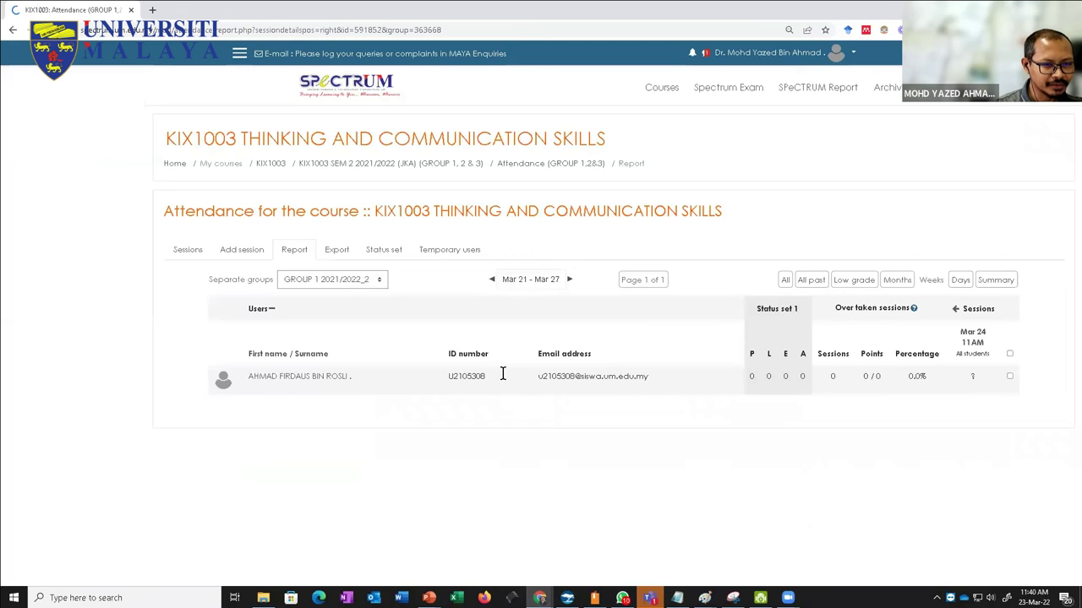
scroll(390, 404, down, 5)
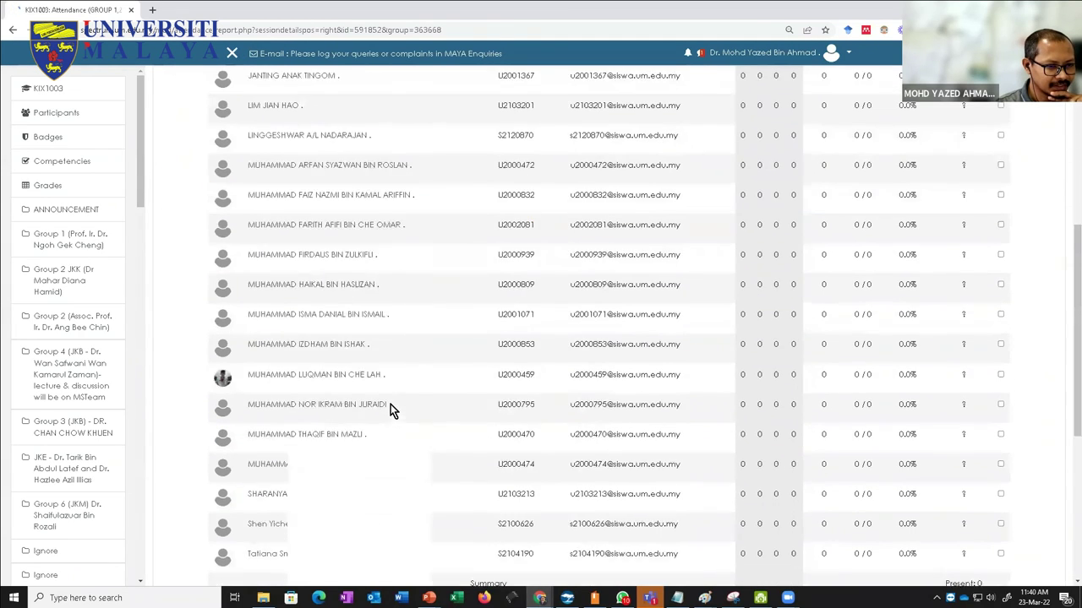
scroll(390, 404, down, 5)
scroll(390, 404, up, 10)
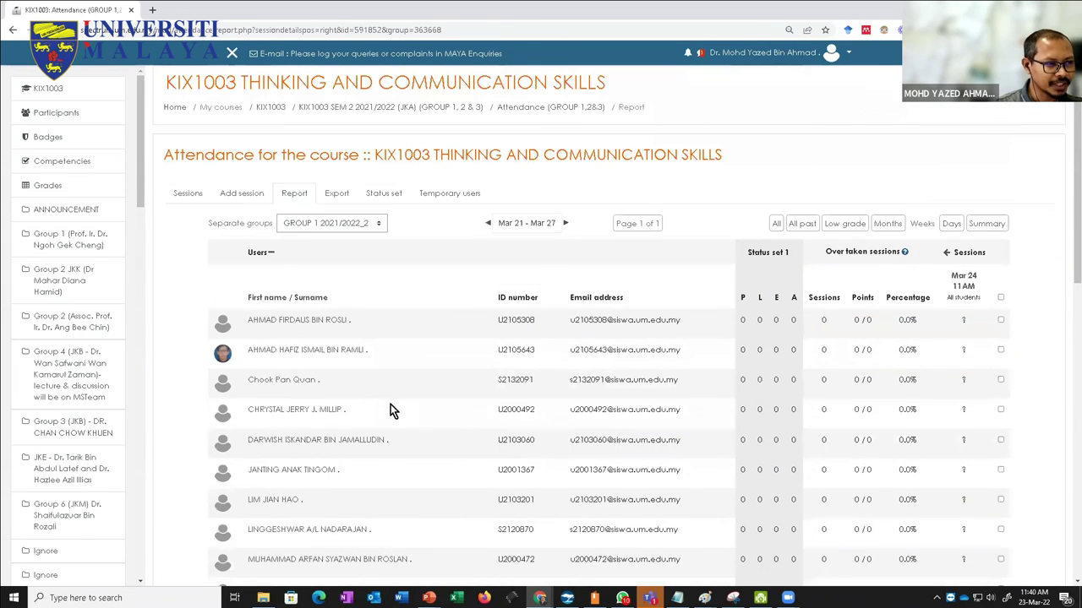
Step: Switch the report filter to GROUP 2, then GROUP 3, and go back to the KIX1003 course page
click(320, 227)
click(321, 276)
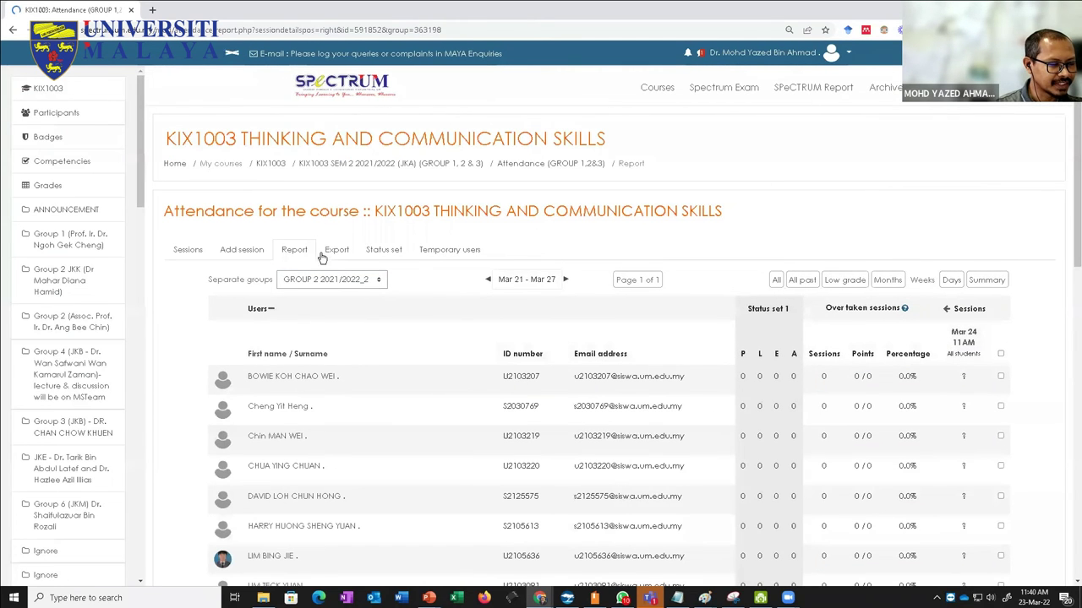
click(329, 286)
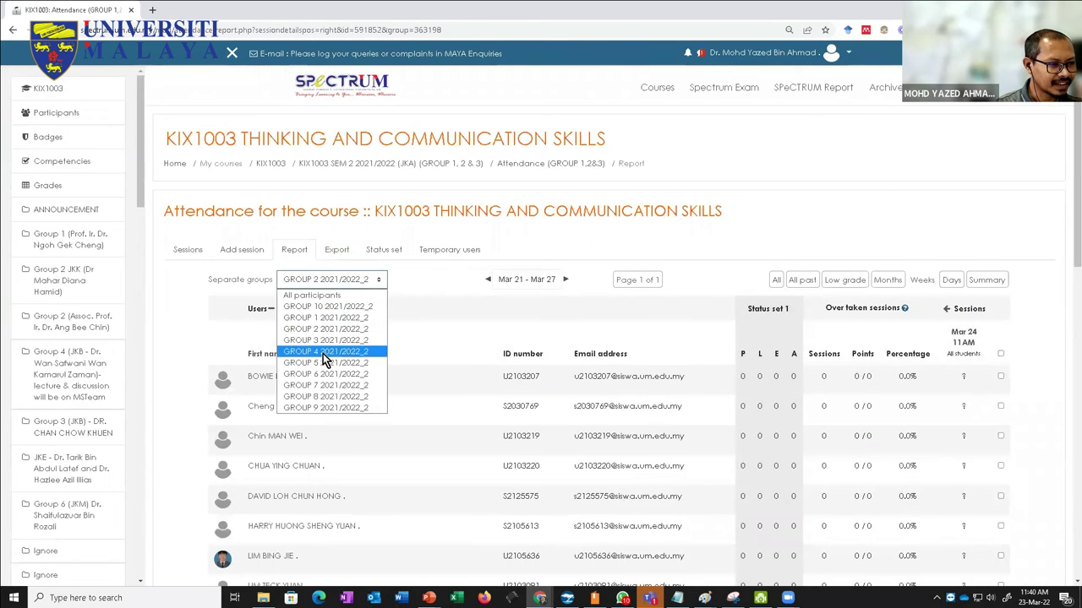
click(327, 352)
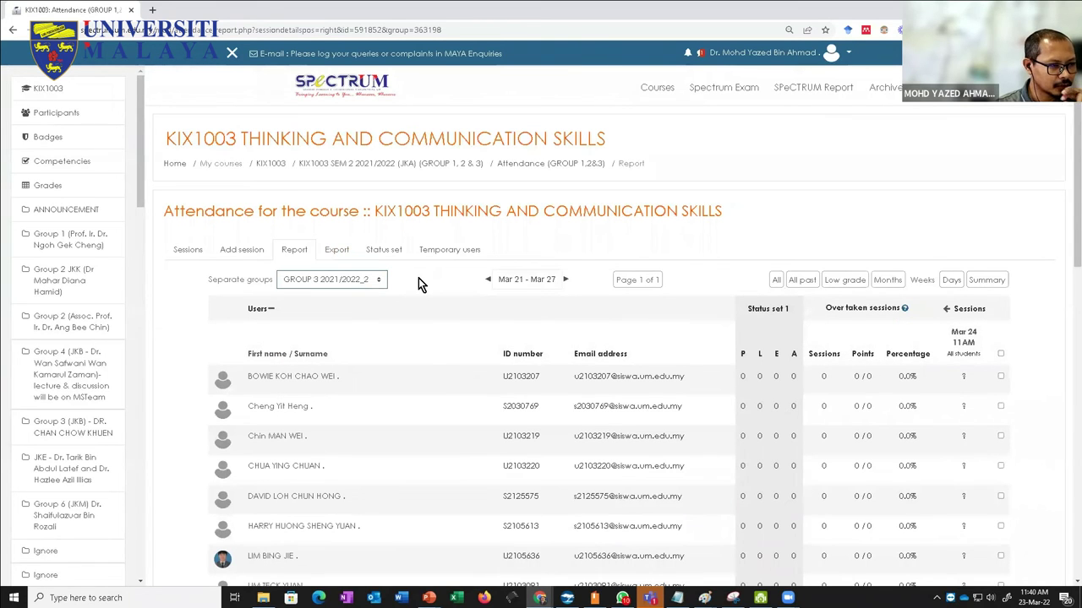
scroll(418, 278, down, 5)
scroll(418, 285, down, 3)
scroll(418, 285, up, 8)
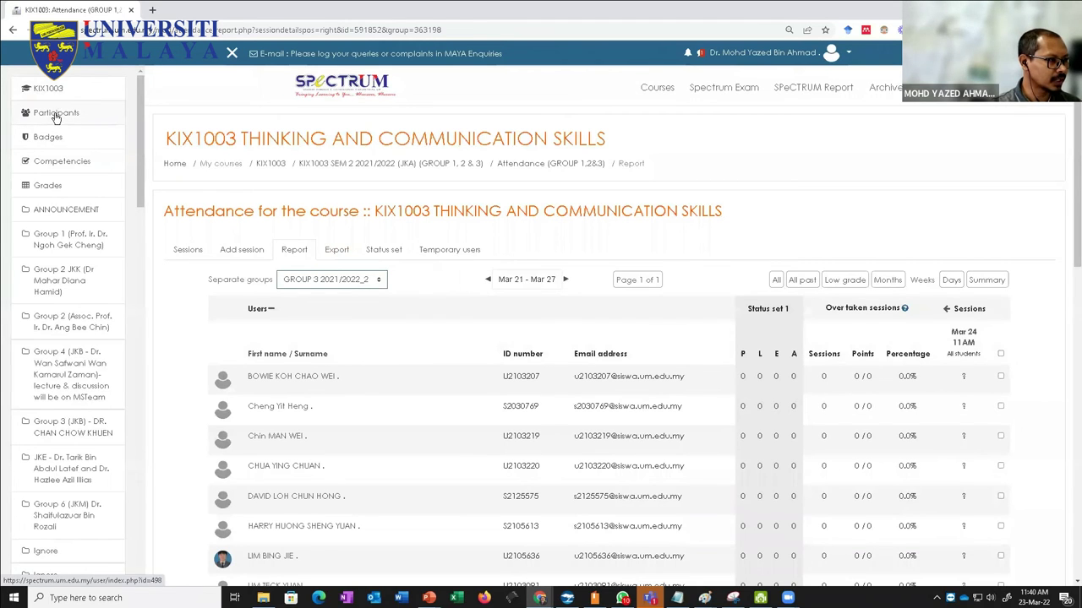
click(271, 164)
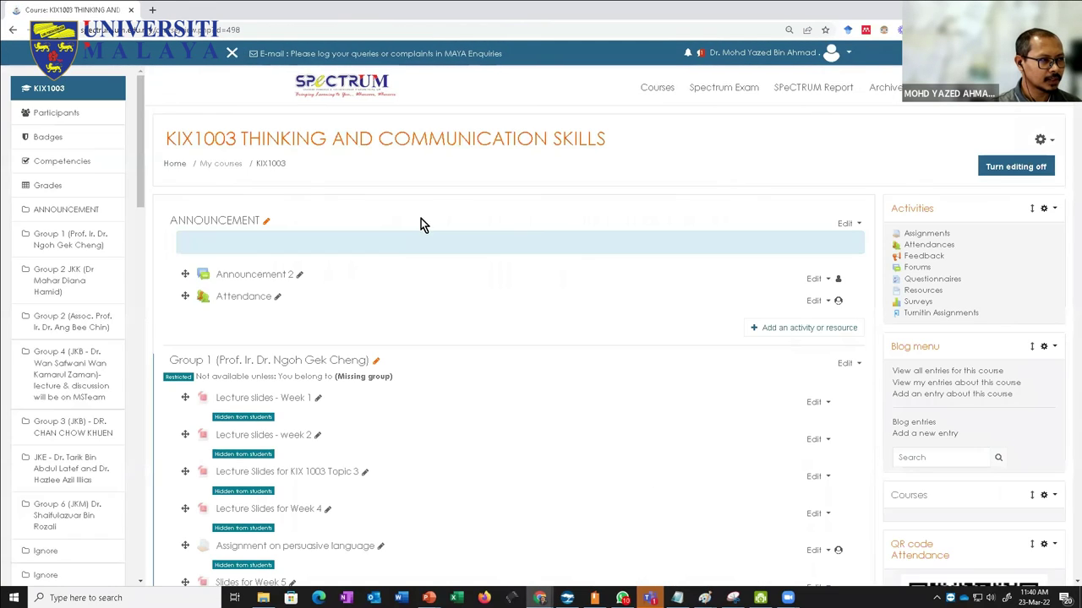
Step: Through course administration's Users tab, open Groups, then the Groupings tab listing seven KIX1003 groupings
click(1050, 143)
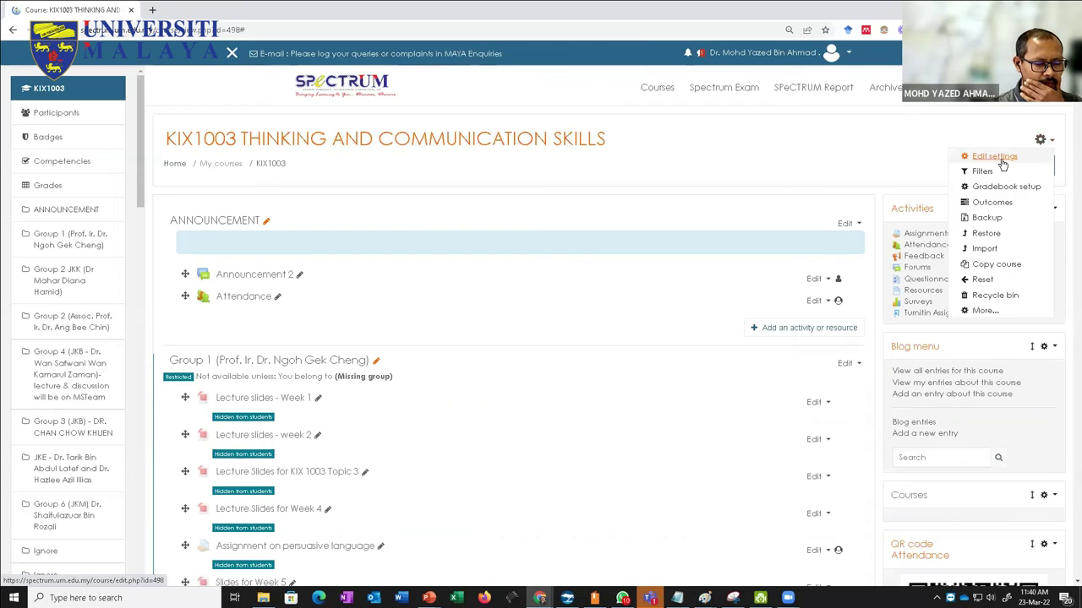
click(983, 313)
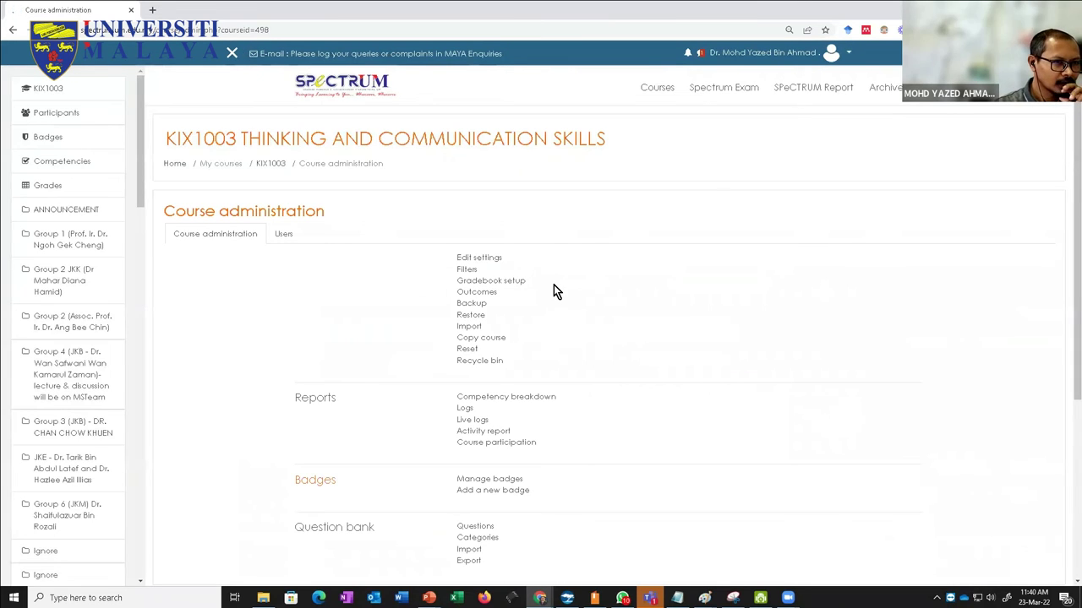
click(282, 236)
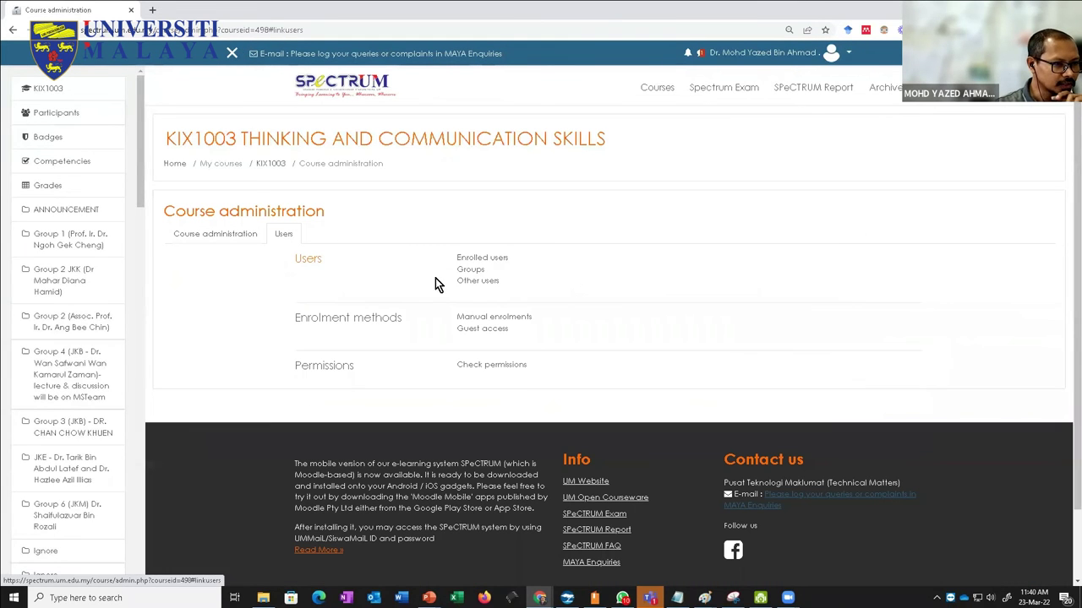
click(470, 270)
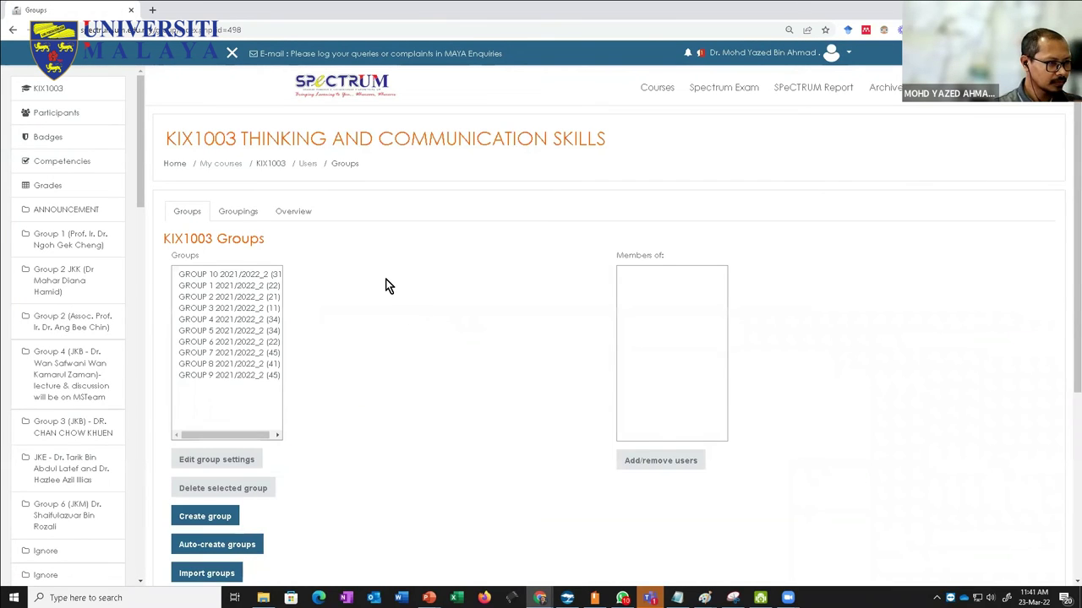
scroll(386, 279, down, 1)
scroll(286, 384, down, 3)
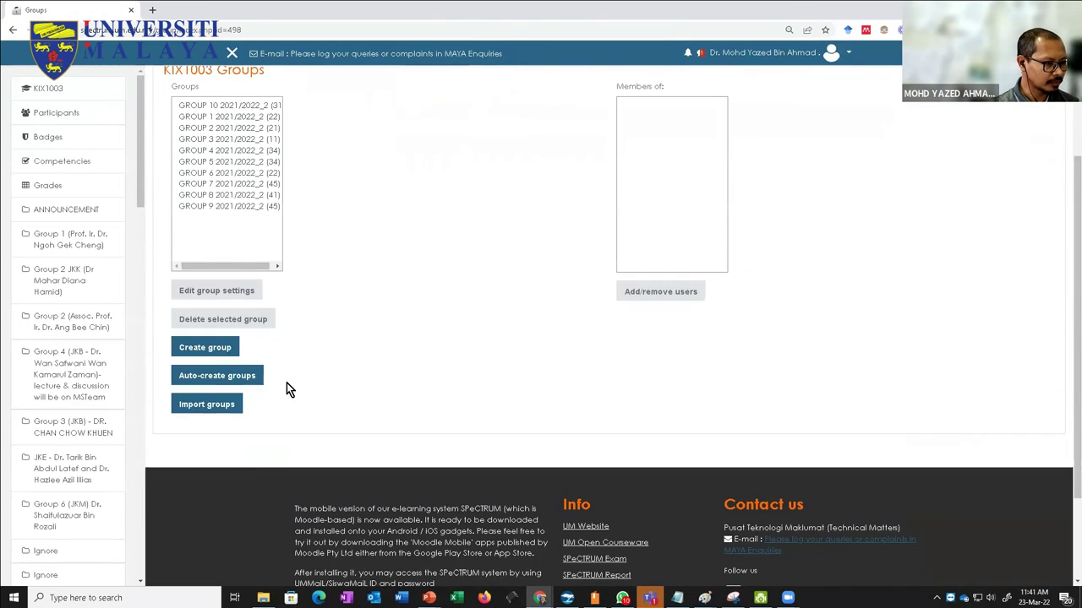
scroll(279, 371, up, 4)
click(237, 218)
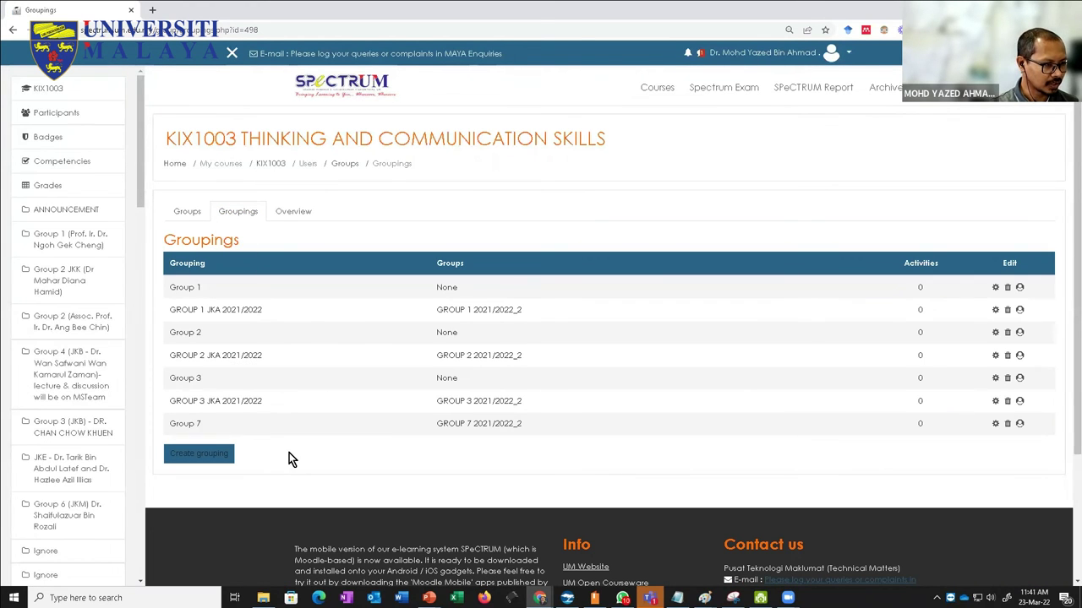
Step: Create a new grouping named GROUP_JKA_1_2_3 and save it
click(209, 455)
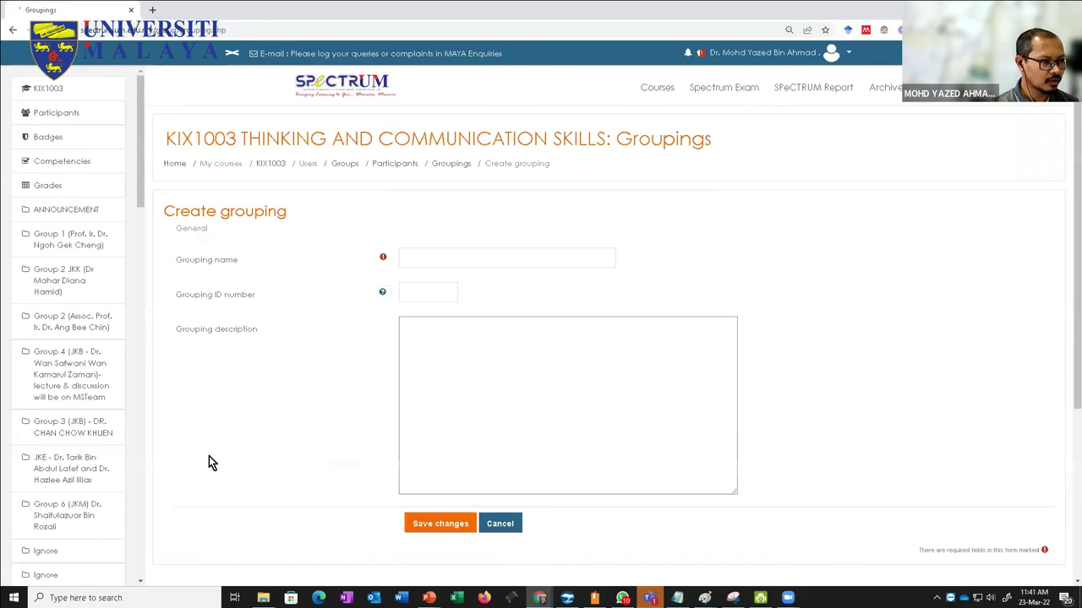
click(502, 527)
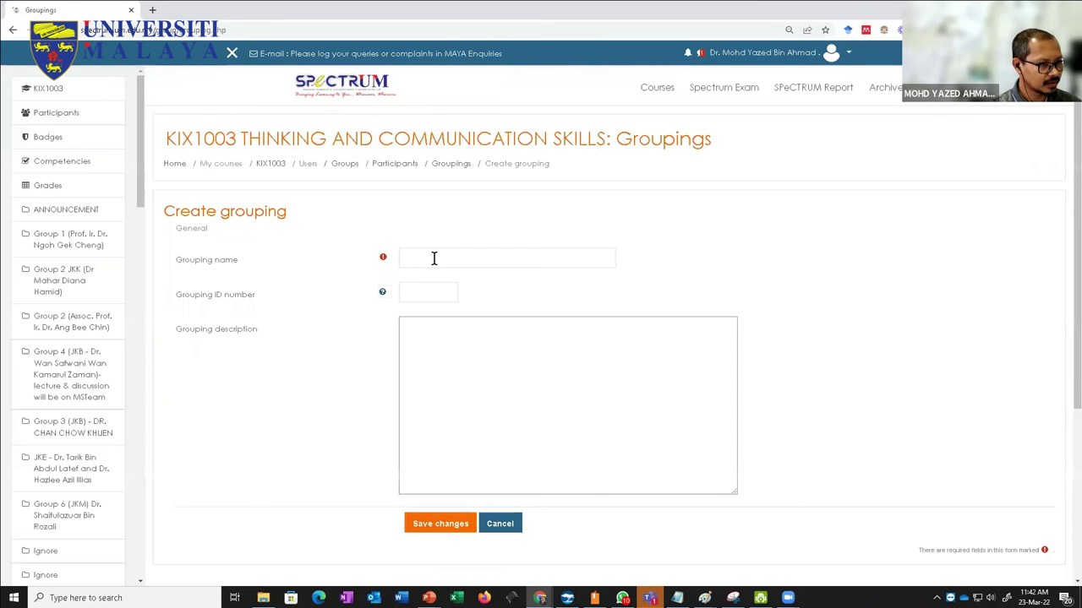
click(433, 259)
text(GR)
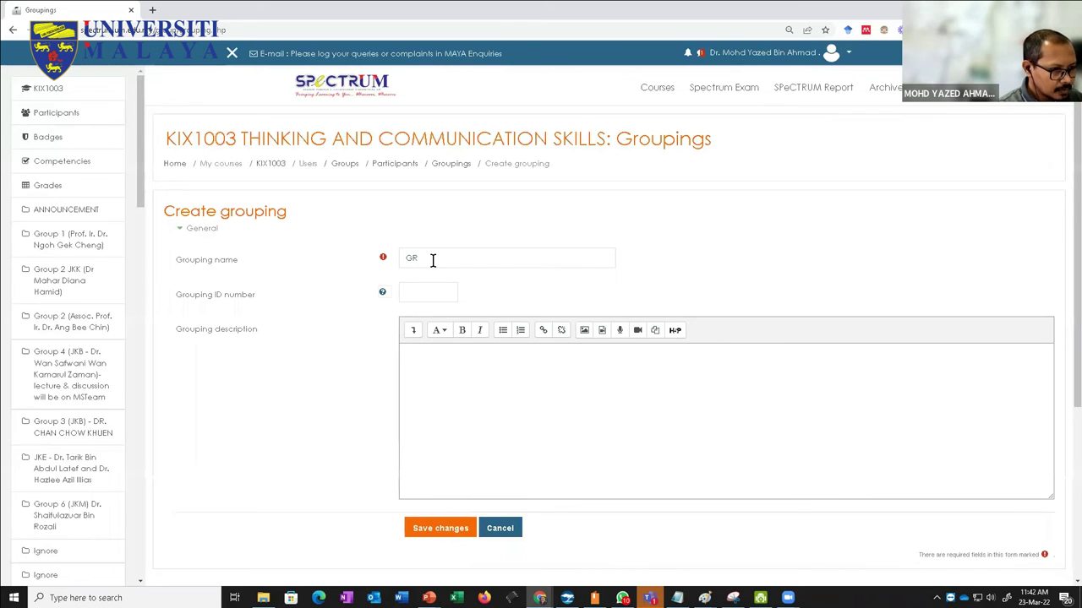
click(504, 257)
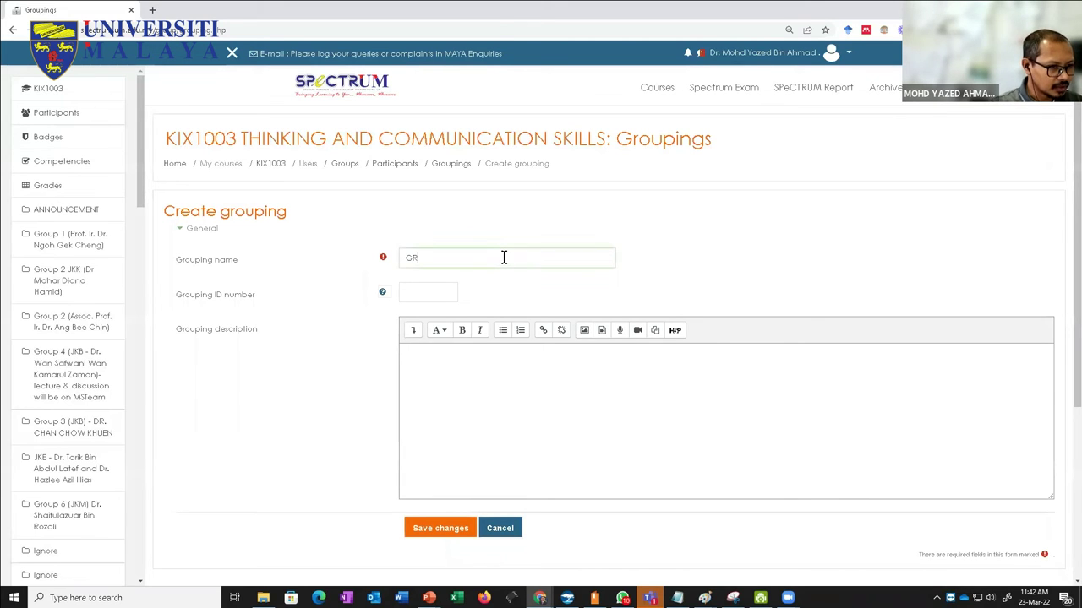
text(OUP)
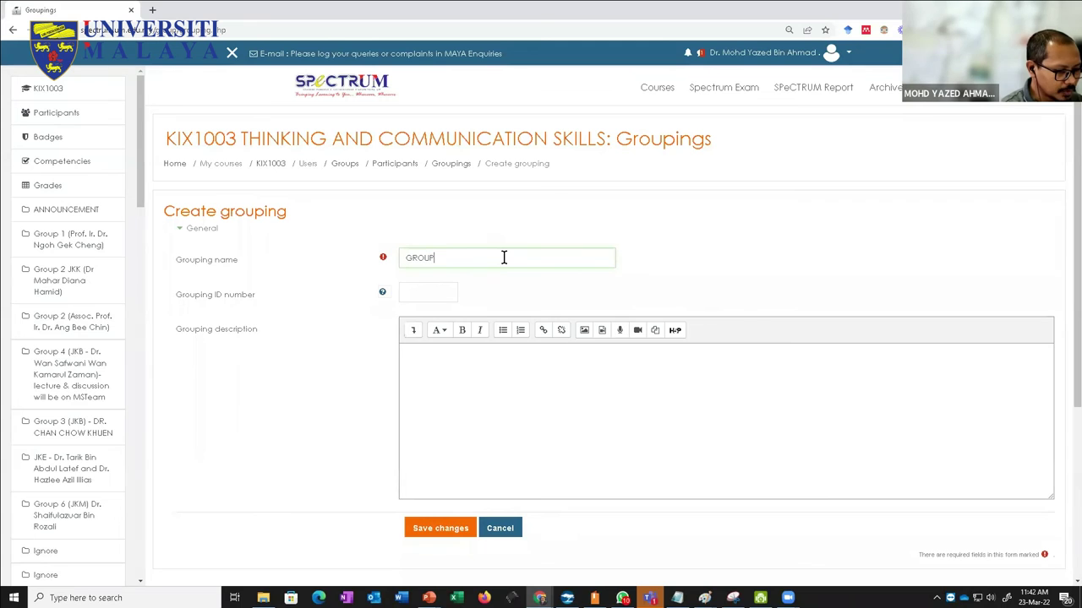
text(1)
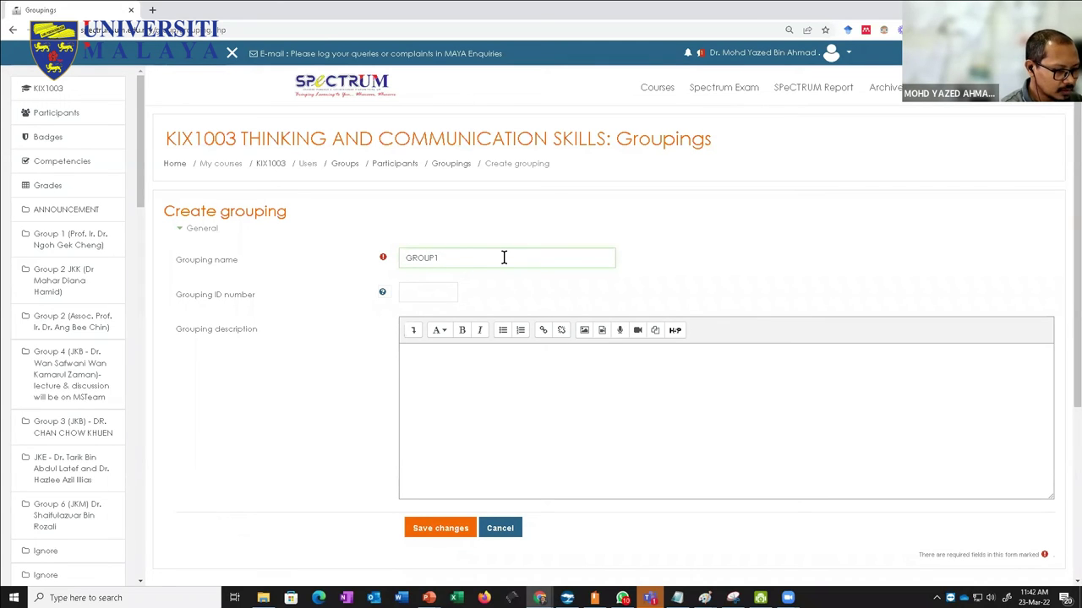
text(_2_3)
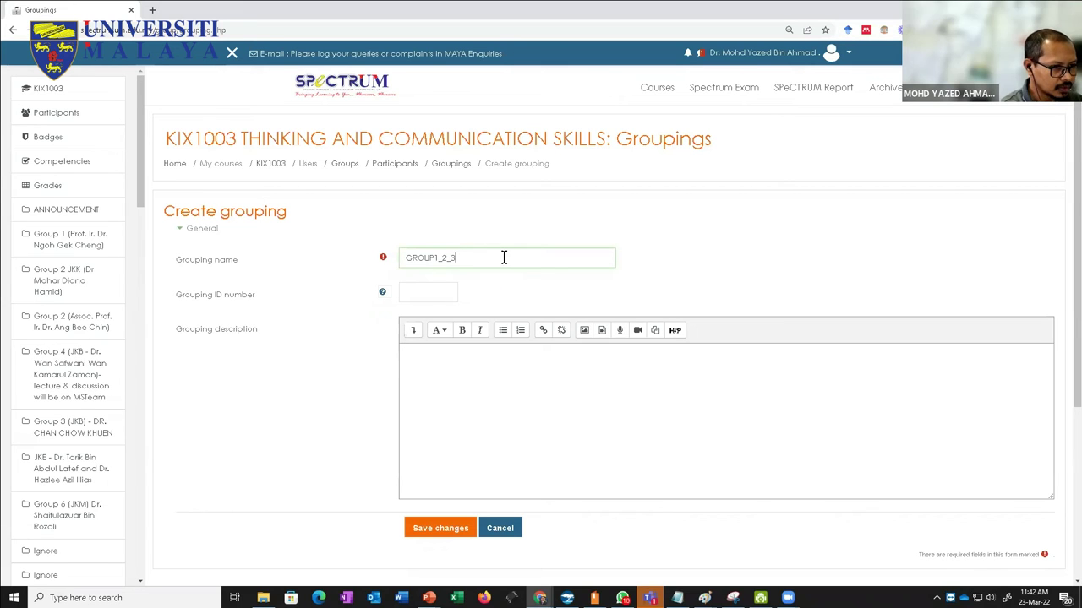
key(Left)
key(Left)
key(Left)
key(Left)
key(Left)
text(_JK)
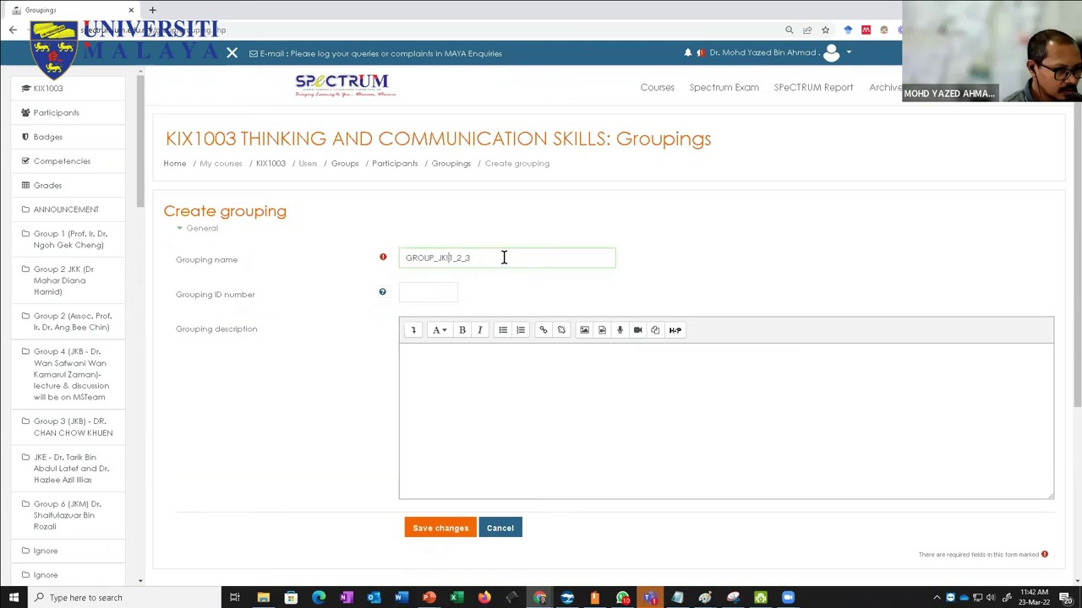
key(BackSpace)
text(A)
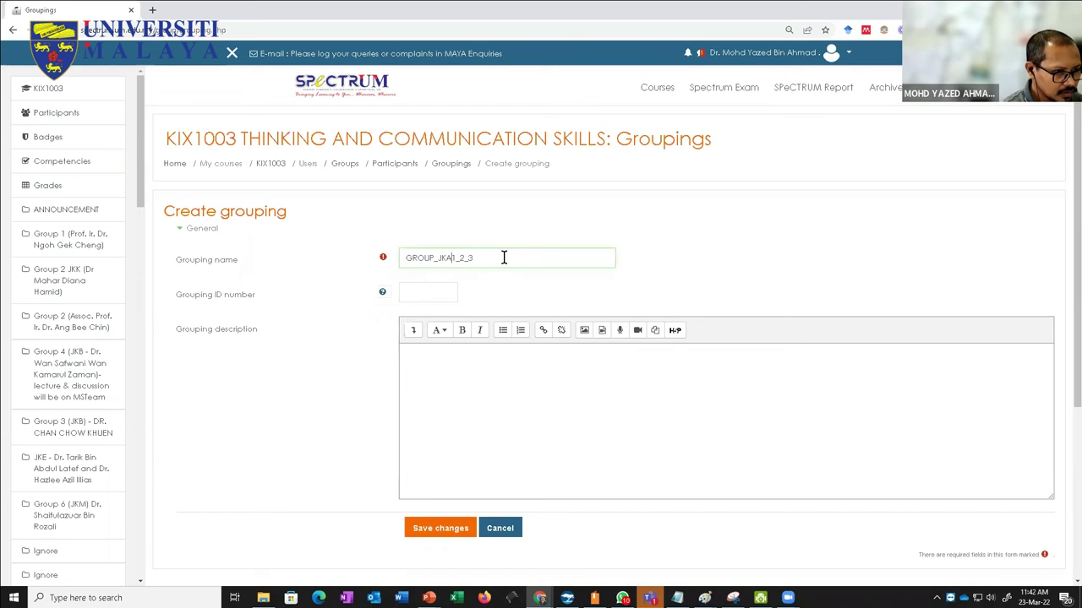
text(_)
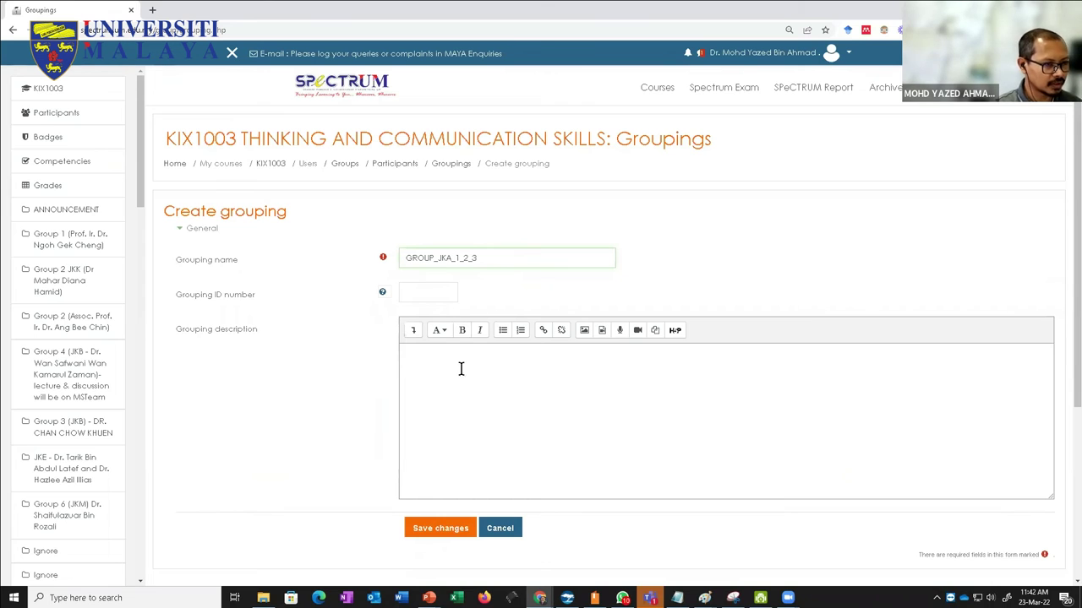
scroll(454, 445, down, 1)
click(447, 474)
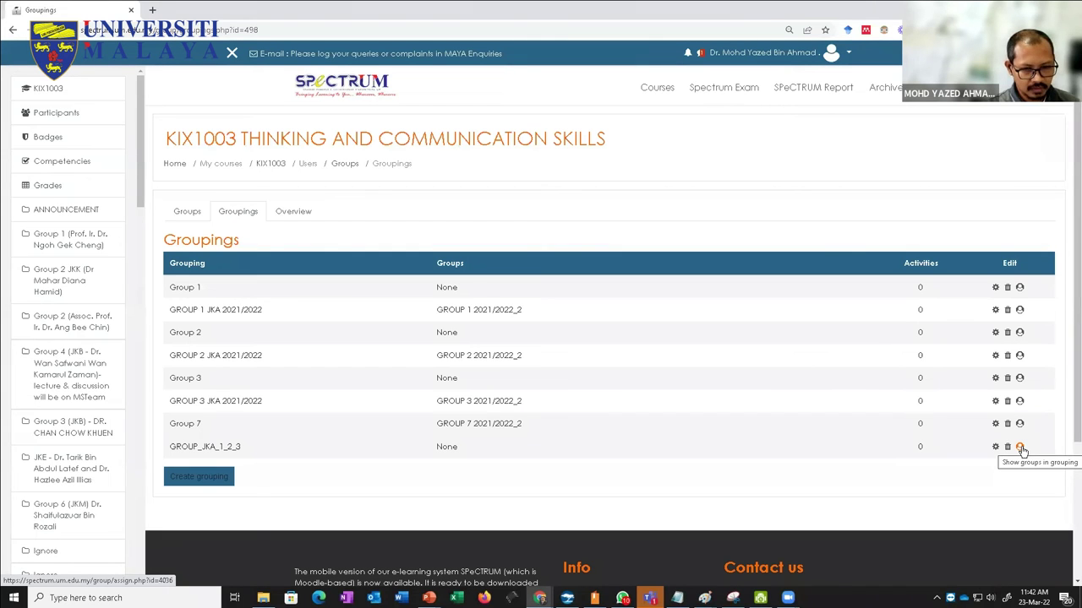
Step: Select GROUP 1, 2 and 3 as potential members of GROUP_JKA_1_2_3 and add them
click(1020, 447)
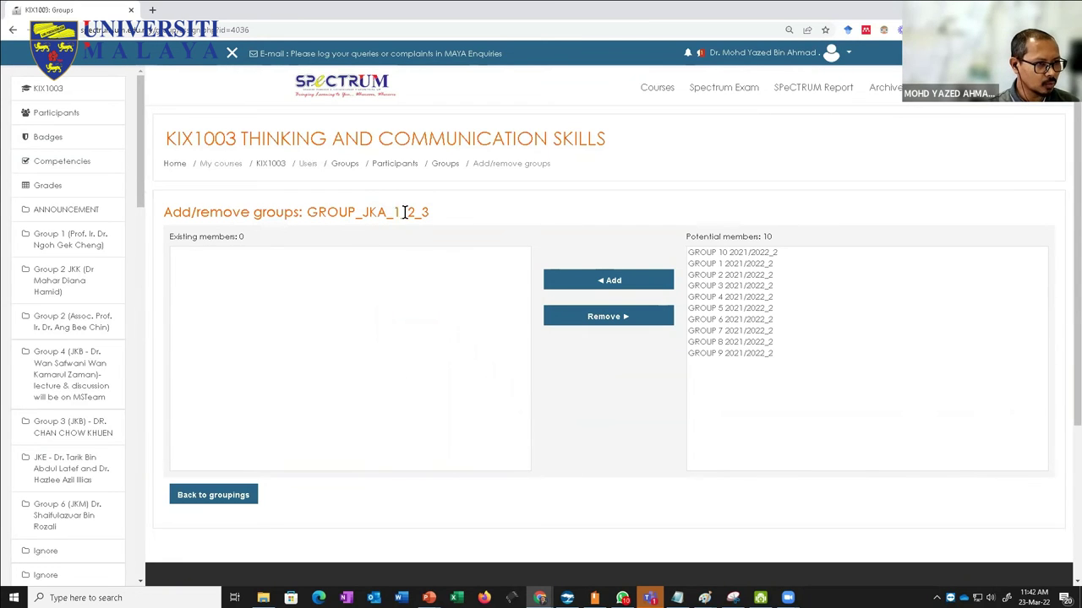
drag(731, 265, 729, 289)
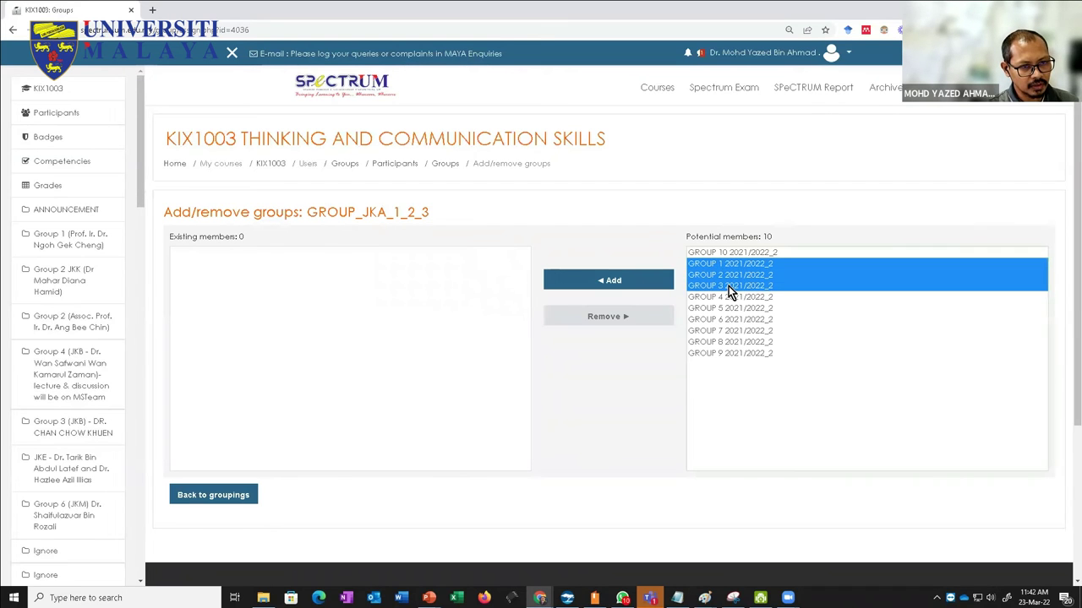
click(613, 283)
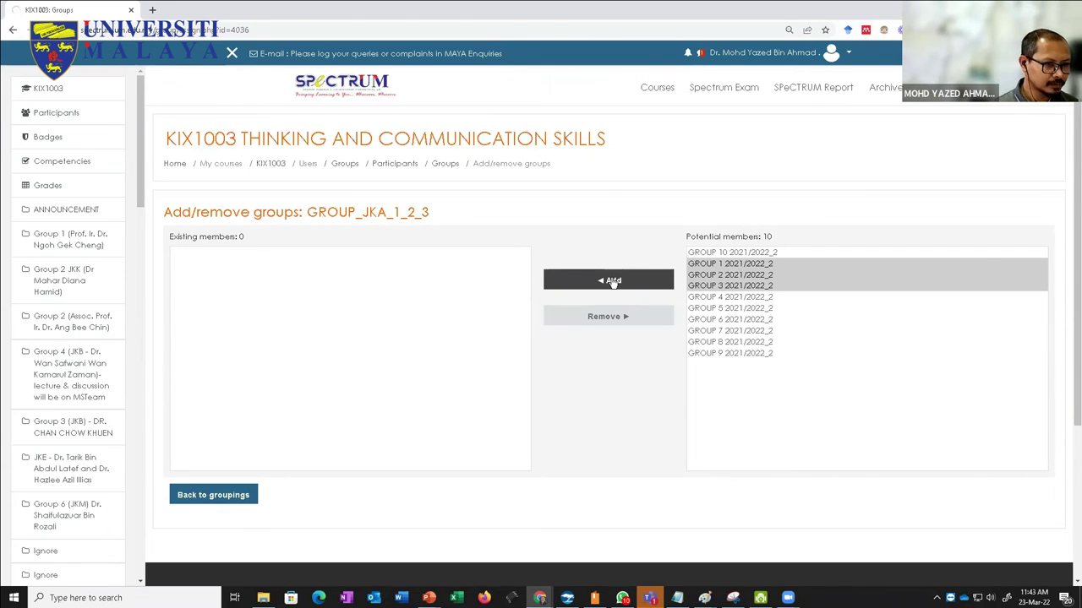
scroll(529, 454, down, 3)
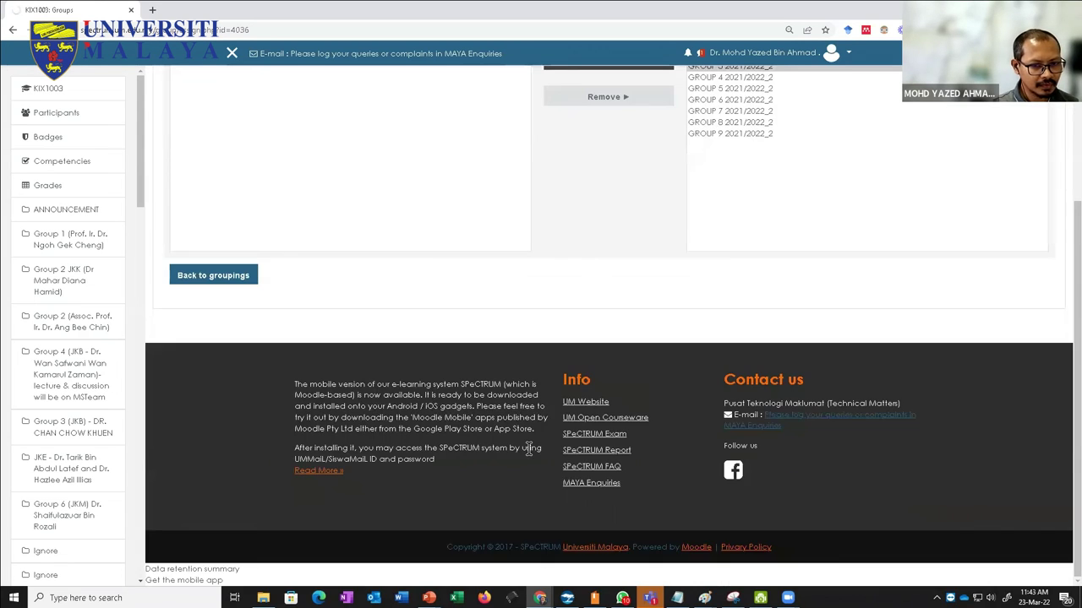
scroll(530, 454, up, 3)
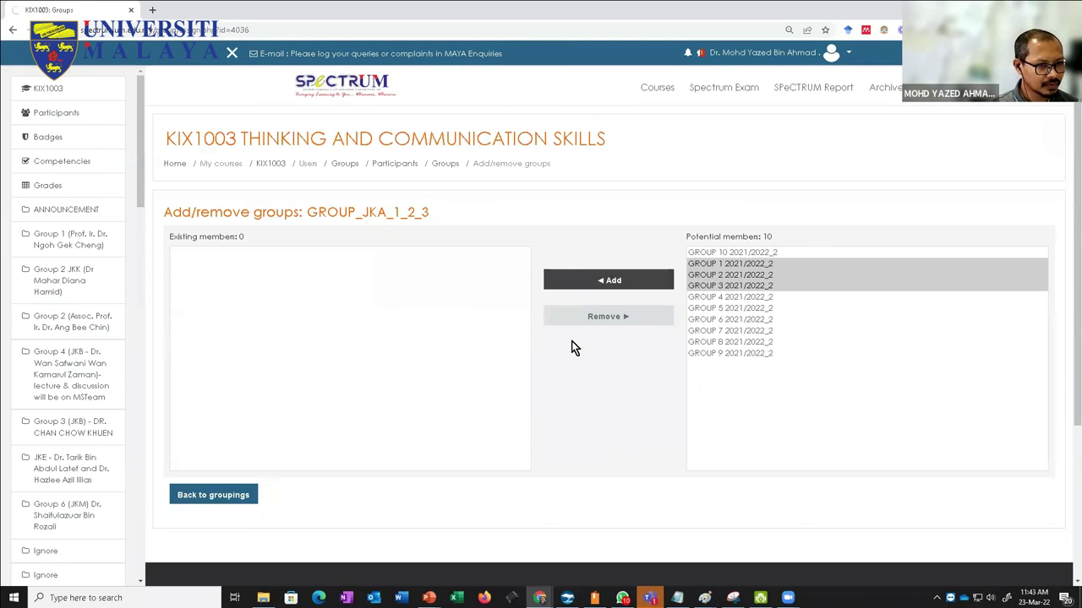
Step: Confirm the three groups, then open the KIX1003 course page in a new browser tab
click(604, 282)
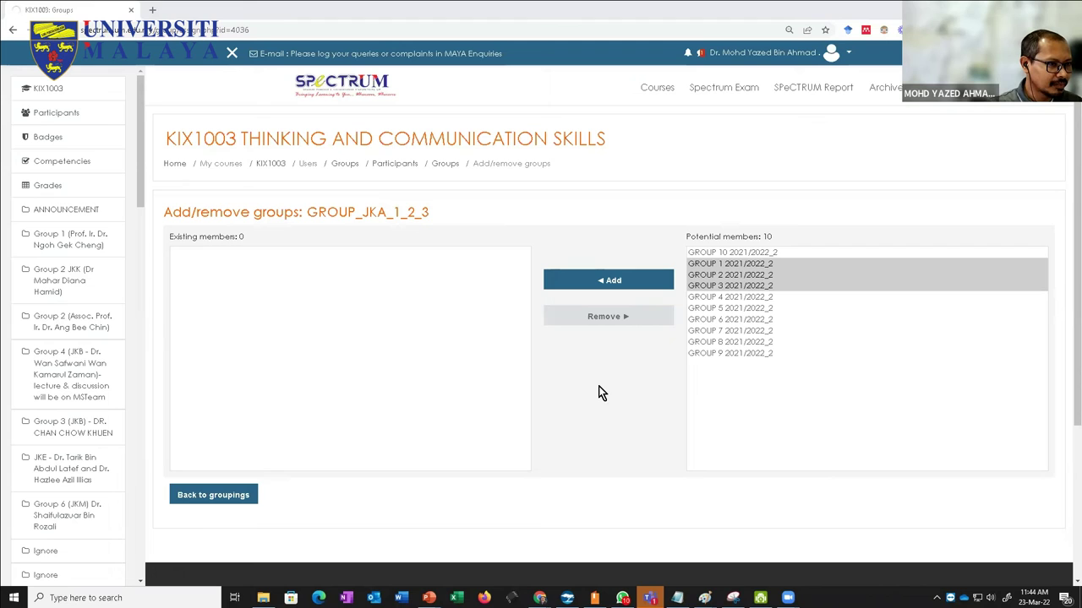
click(445, 164)
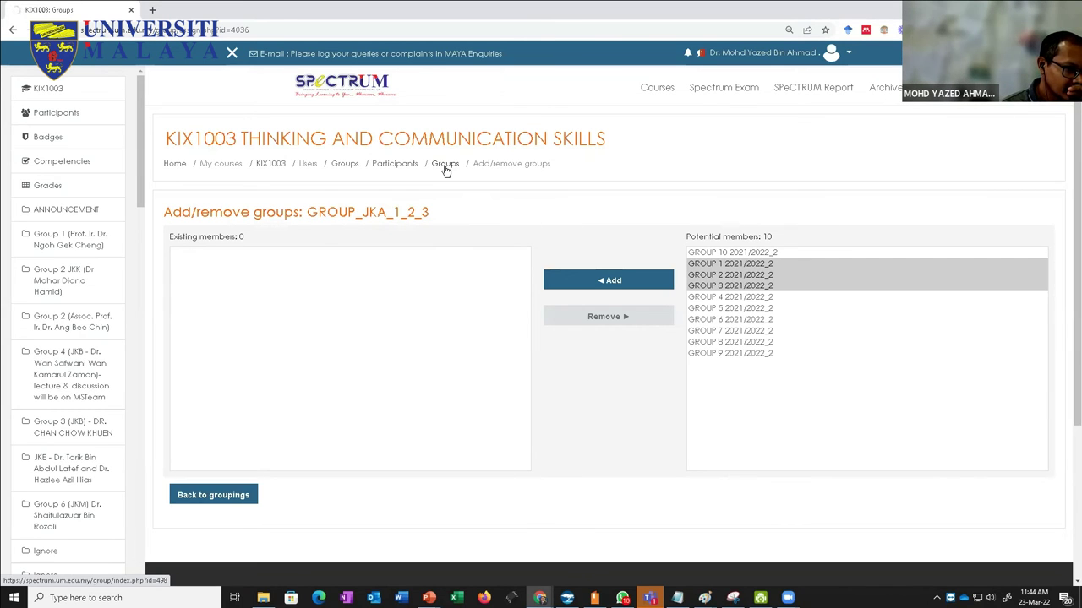
right_click(280, 166)
click(300, 175)
click(213, 11)
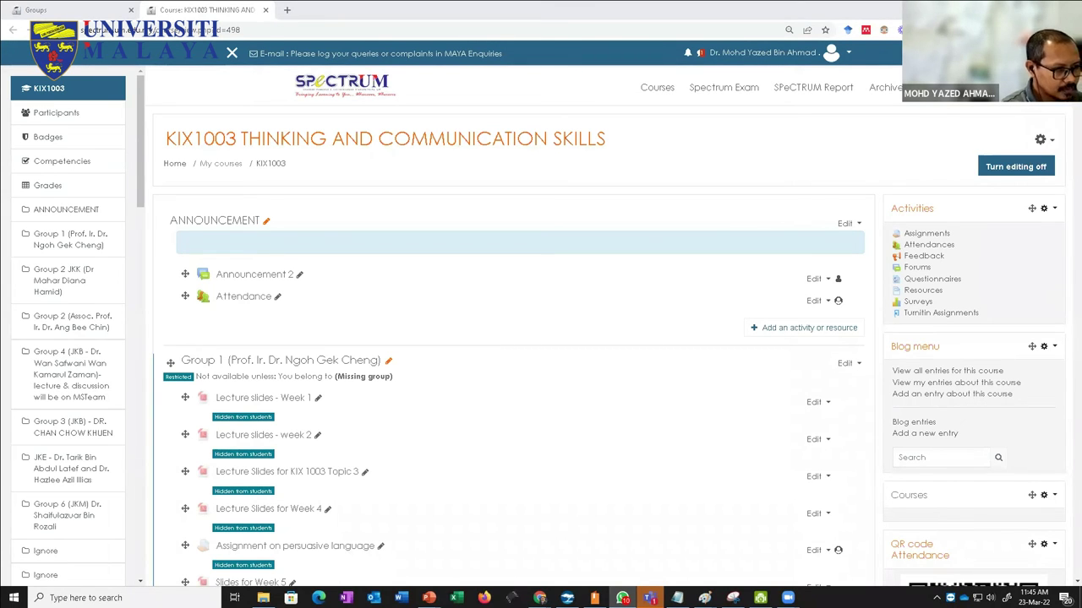
Step: Scroll to the KIX1003 SEM 2 2021/2022 (JKA) section and bring up its activity chooser
scroll(408, 432, down, 4)
scroll(409, 432, down, 20)
scroll(413, 445, down, 15)
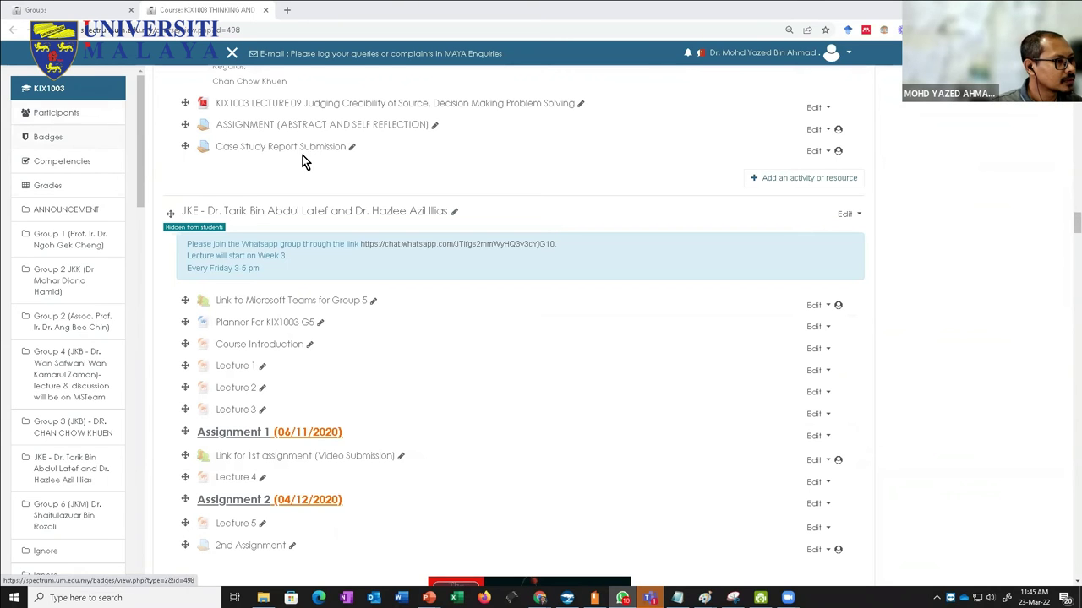
scroll(931, 190, up, 10)
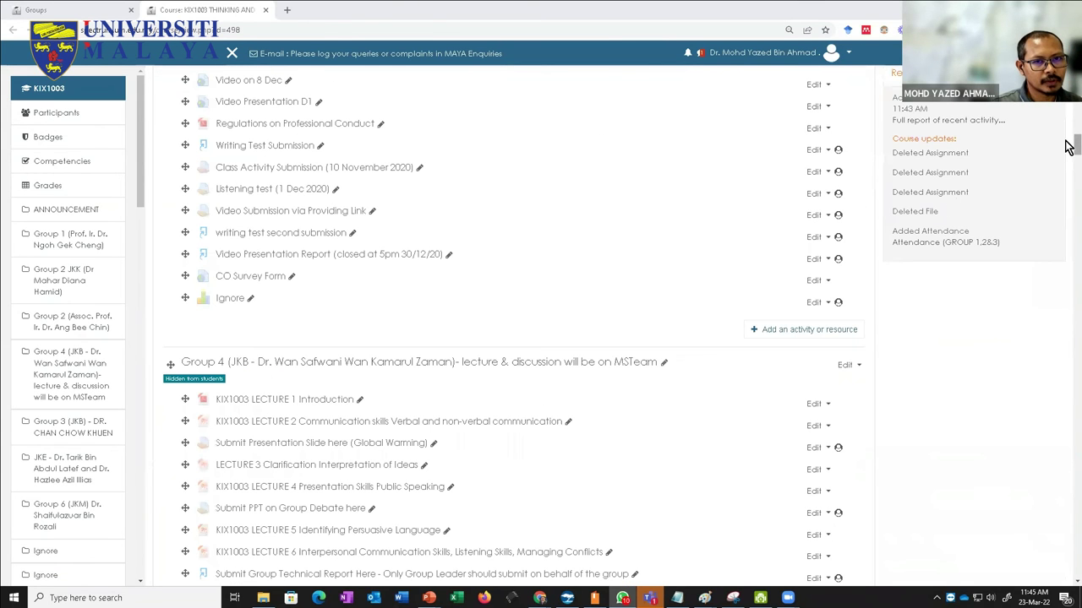
drag(1071, 145, 1074, 545)
scroll(141, 350, up, 3)
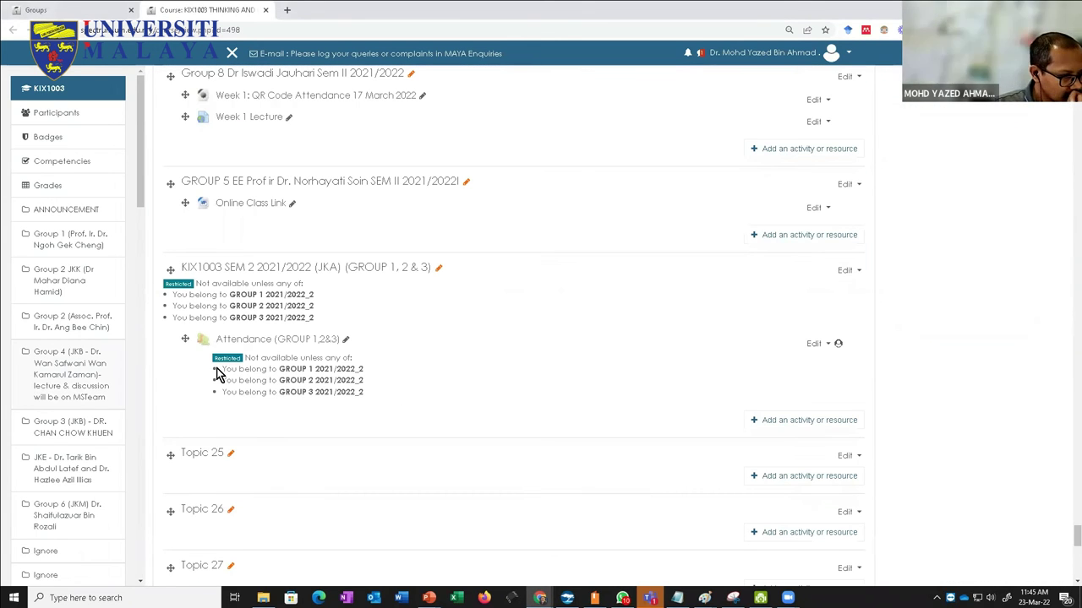
click(751, 423)
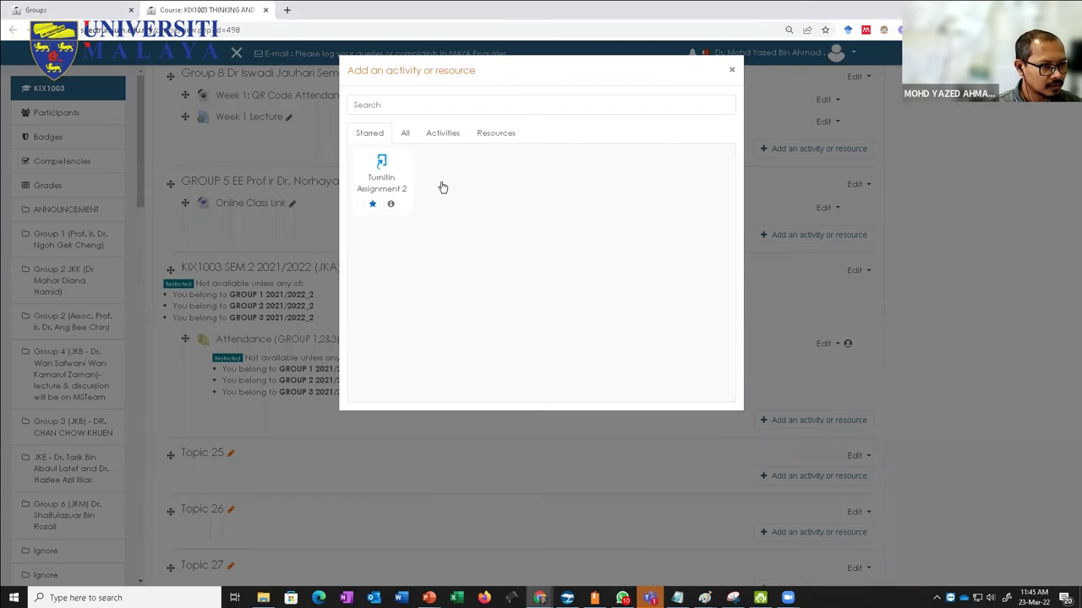
Step: Add a new Attendance activity named Attendance_JKA_1_2_3
click(442, 187)
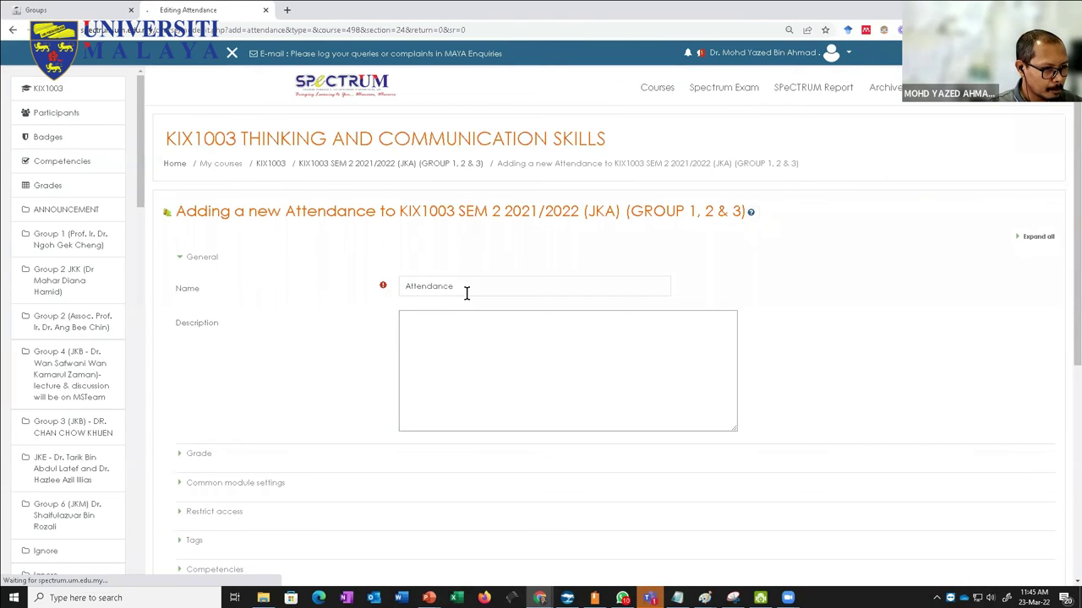
click(479, 283)
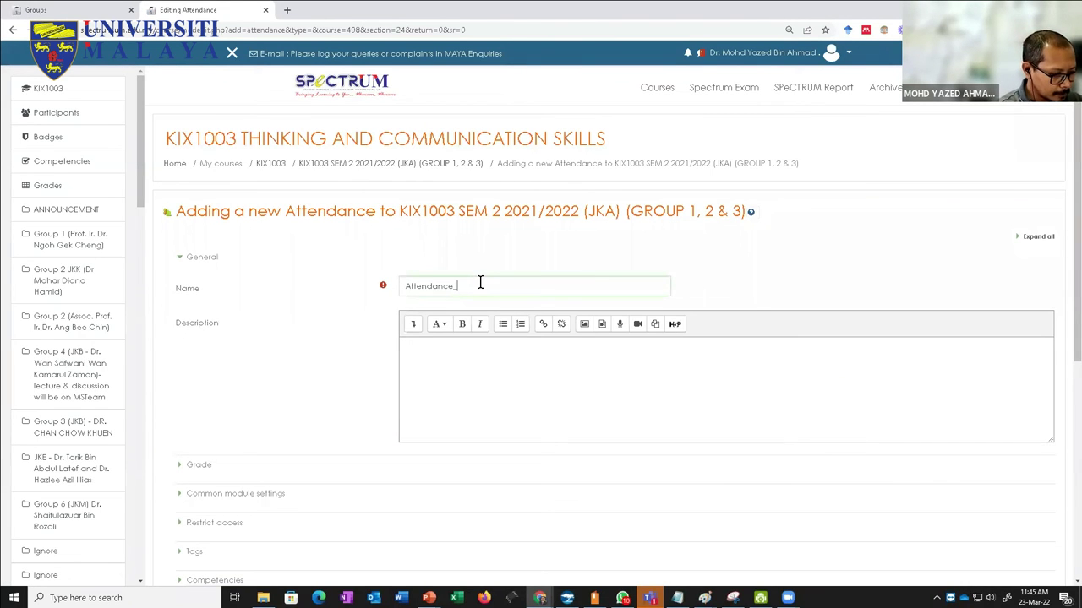
text(JKA_12_#)
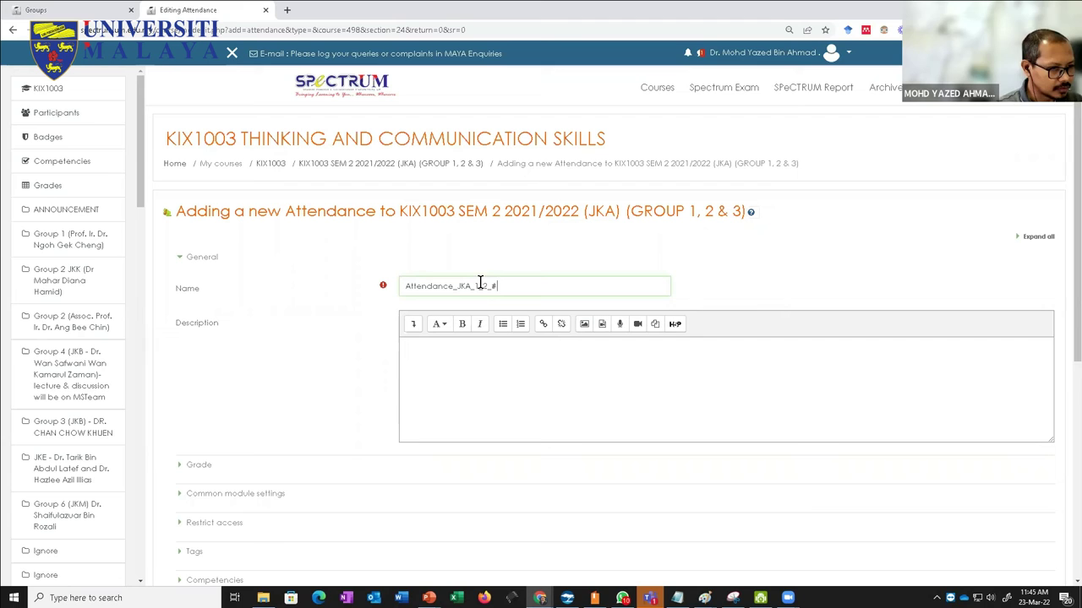
key(BackSpace)
text(3)
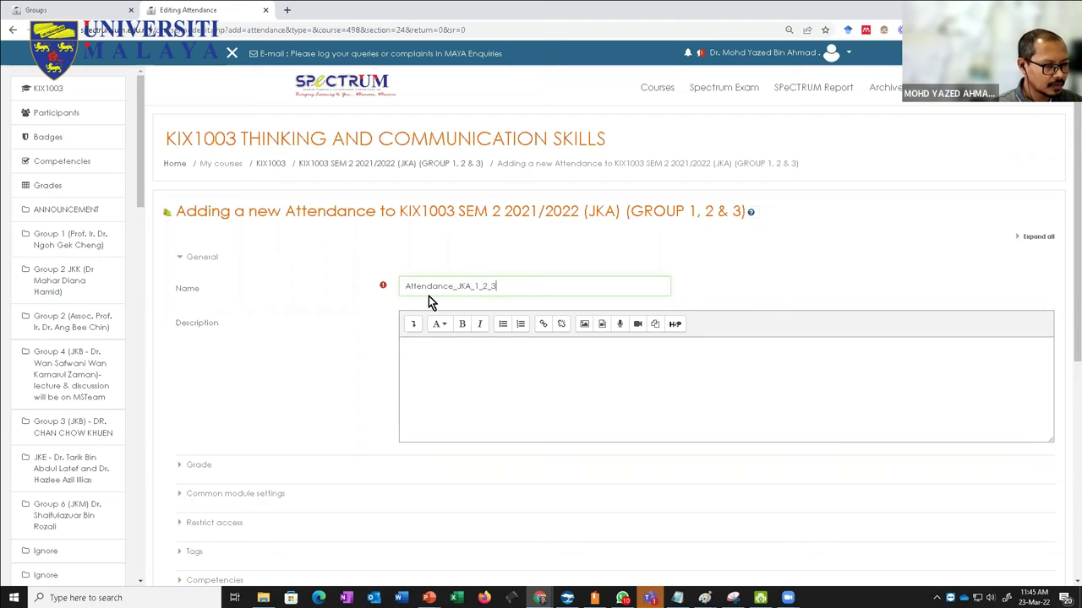
scroll(369, 435, down, 1)
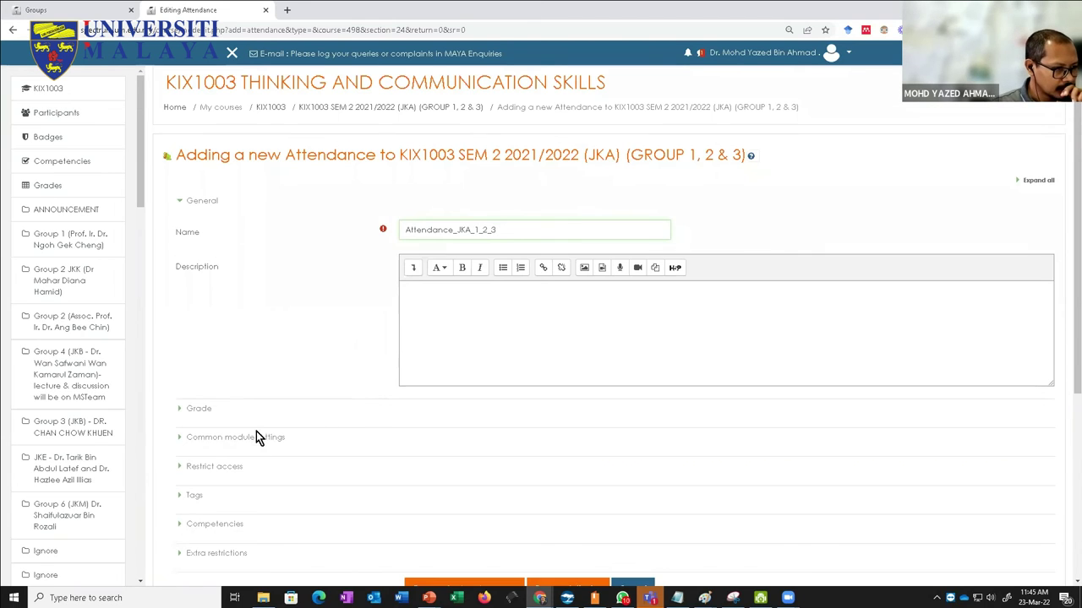
Step: In Common module settings, keep Separate groups and set the grouping to GROUP_JKA_1_2_3
click(178, 440)
scroll(178, 442, down, 3)
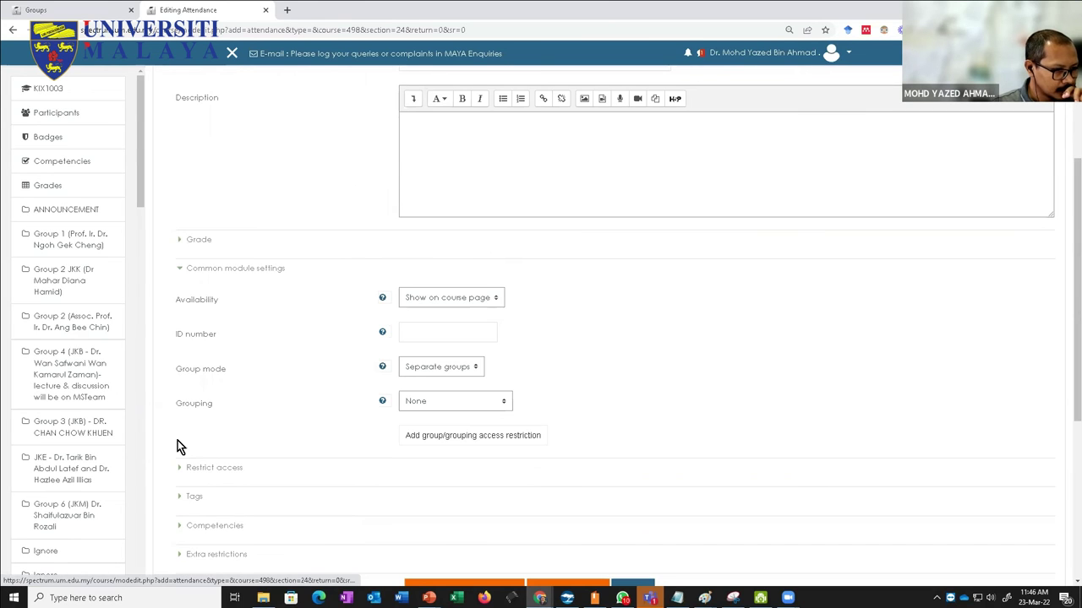
click(427, 368)
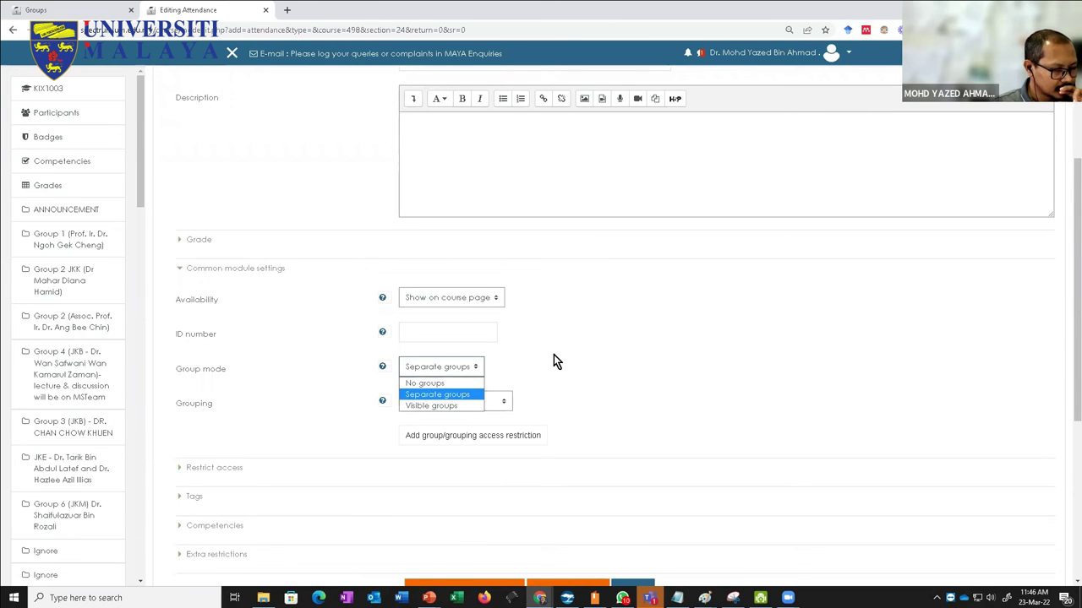
click(555, 360)
click(436, 409)
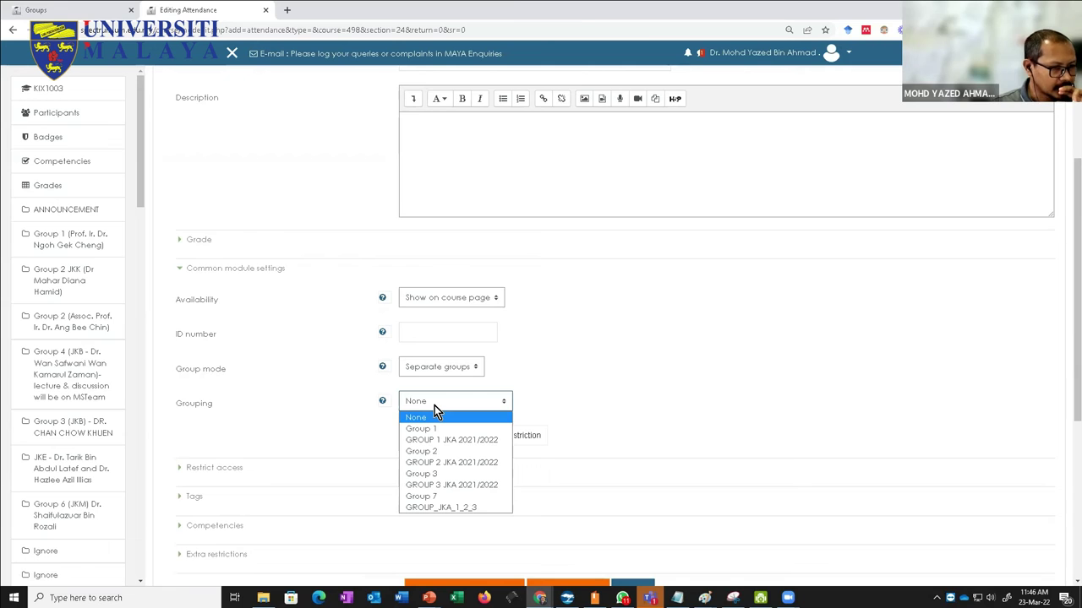
click(448, 507)
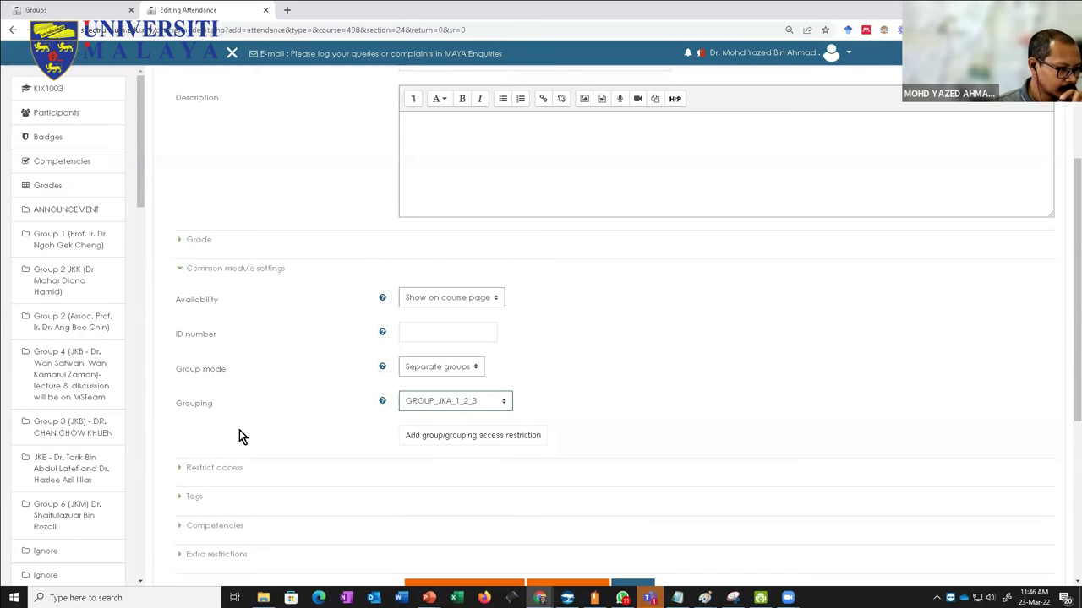
scroll(239, 430, down, 2)
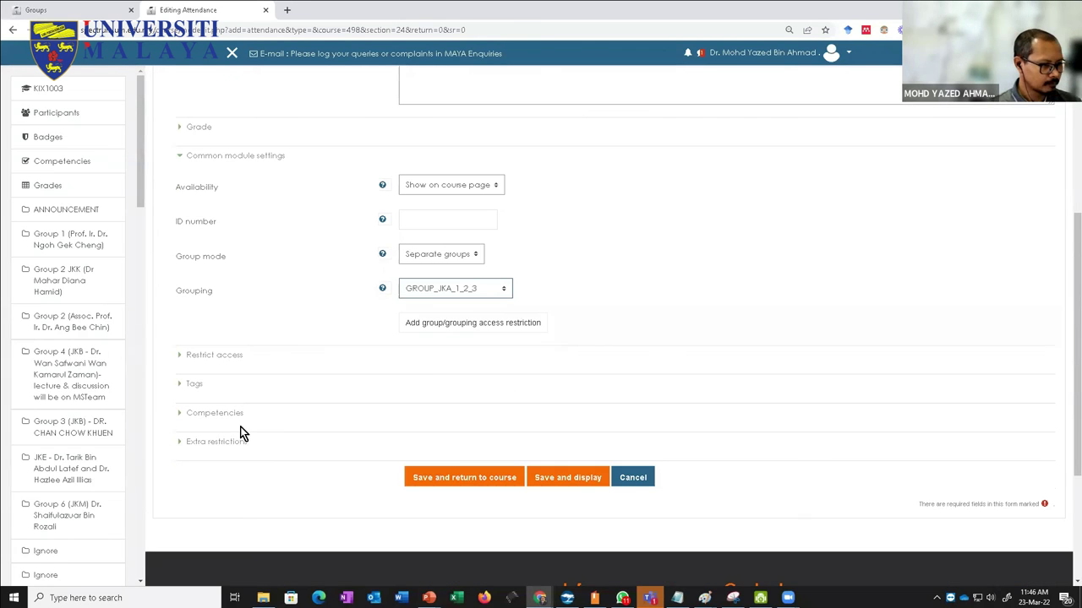
Step: Save Attendance_JKA_1_2_3 back to the course and open its sessions page
click(473, 479)
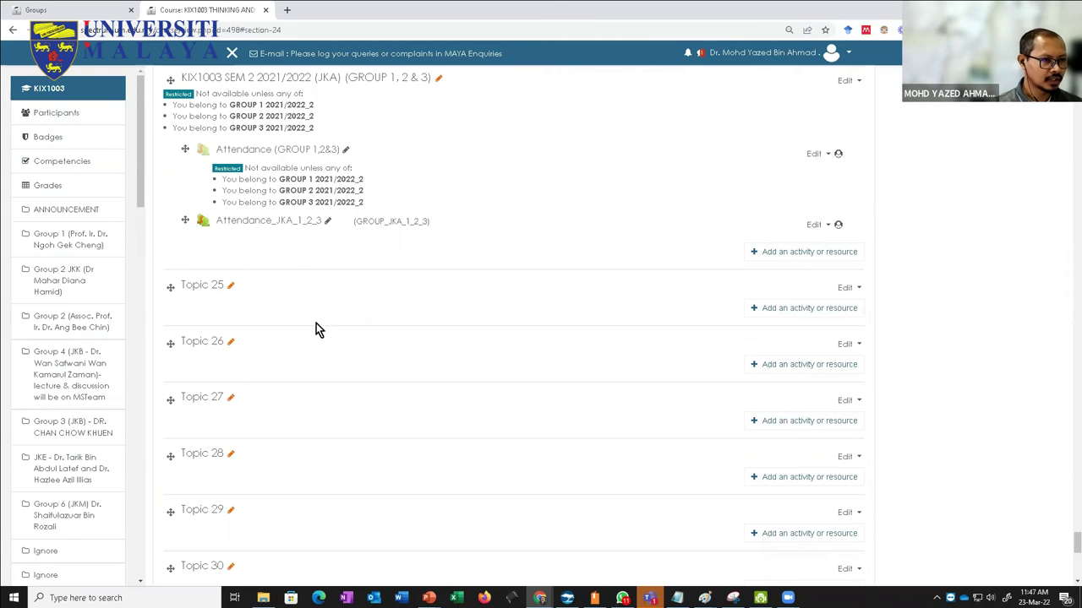
click(288, 225)
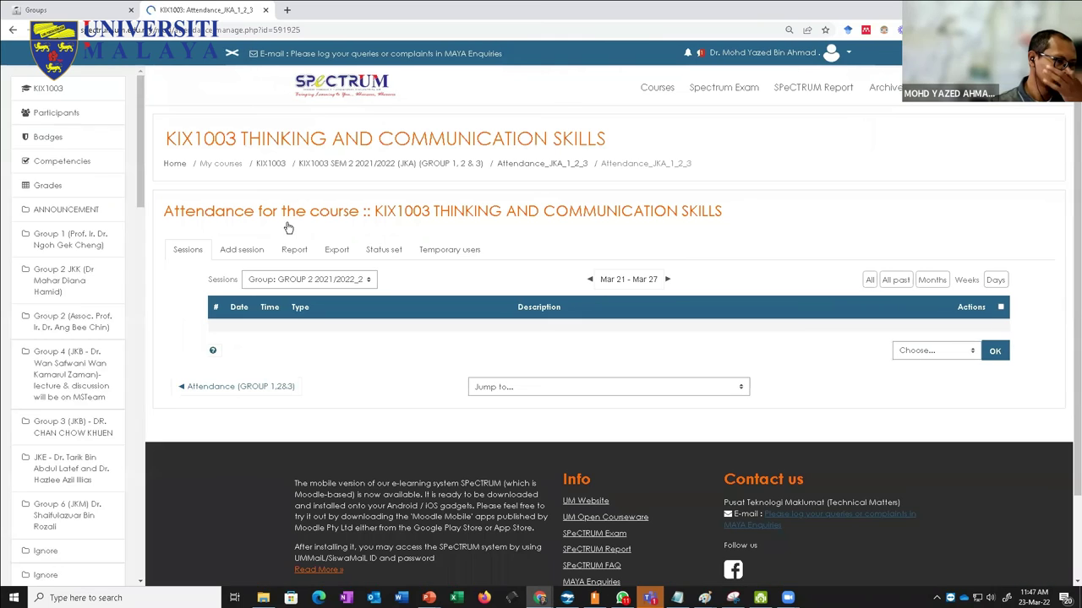
Step: Show sessions for All groups and bring up the Add session form
click(332, 279)
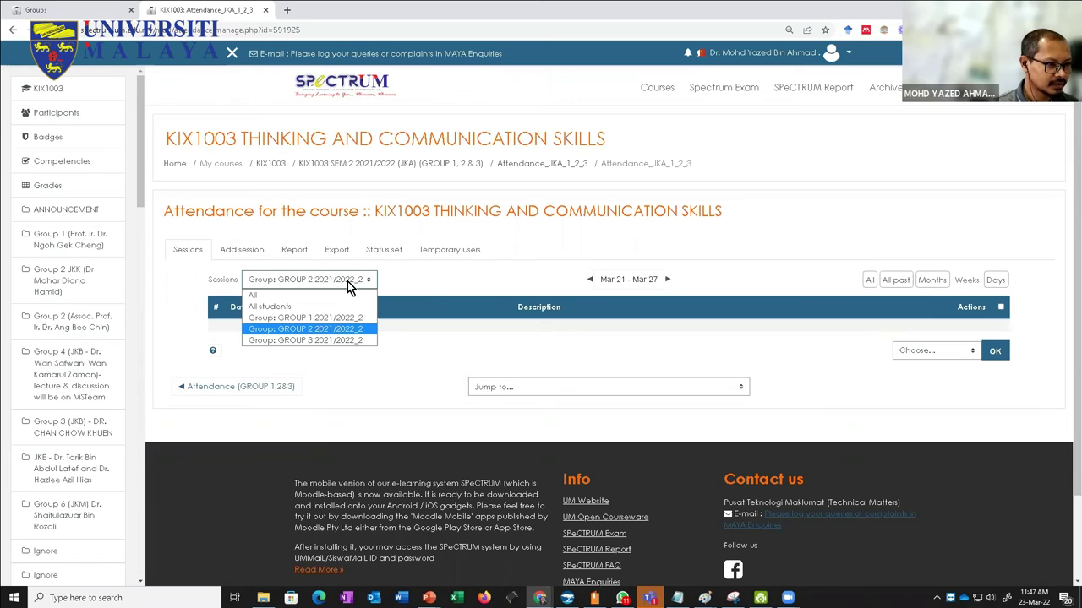
click(432, 272)
click(320, 279)
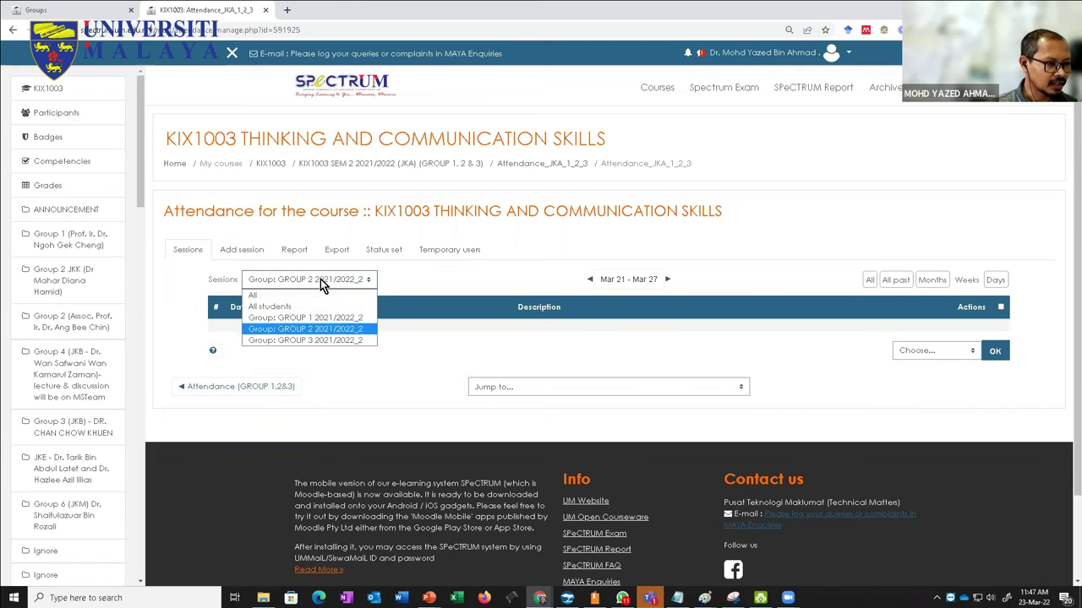
click(299, 295)
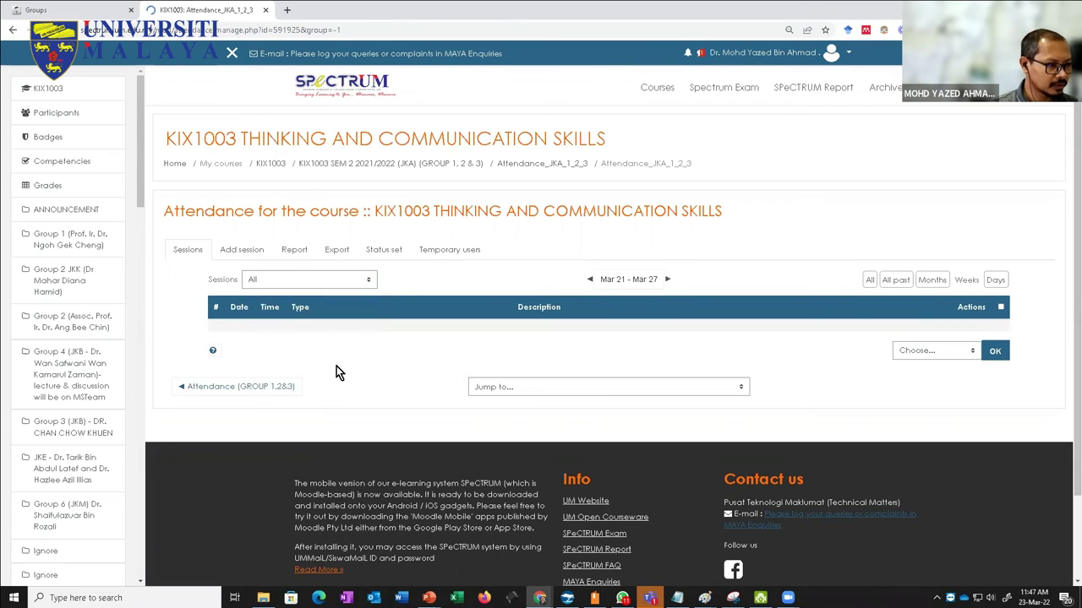
click(237, 257)
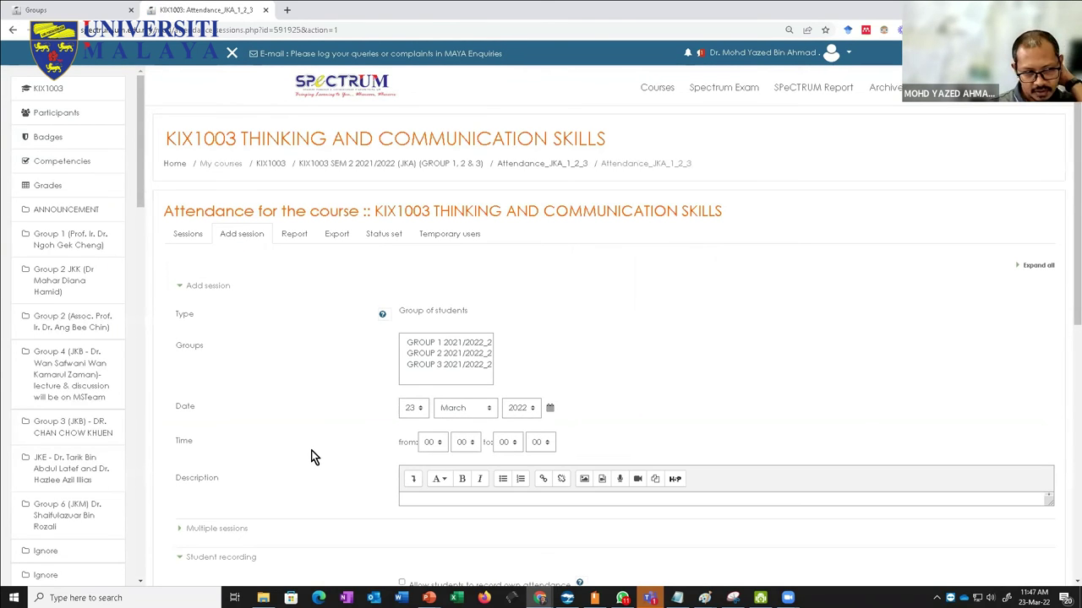
Step: Add 23 March 2022 sessions for GROUP 1, 2 and 3, then view the sessions list
scroll(311, 457, down, 2)
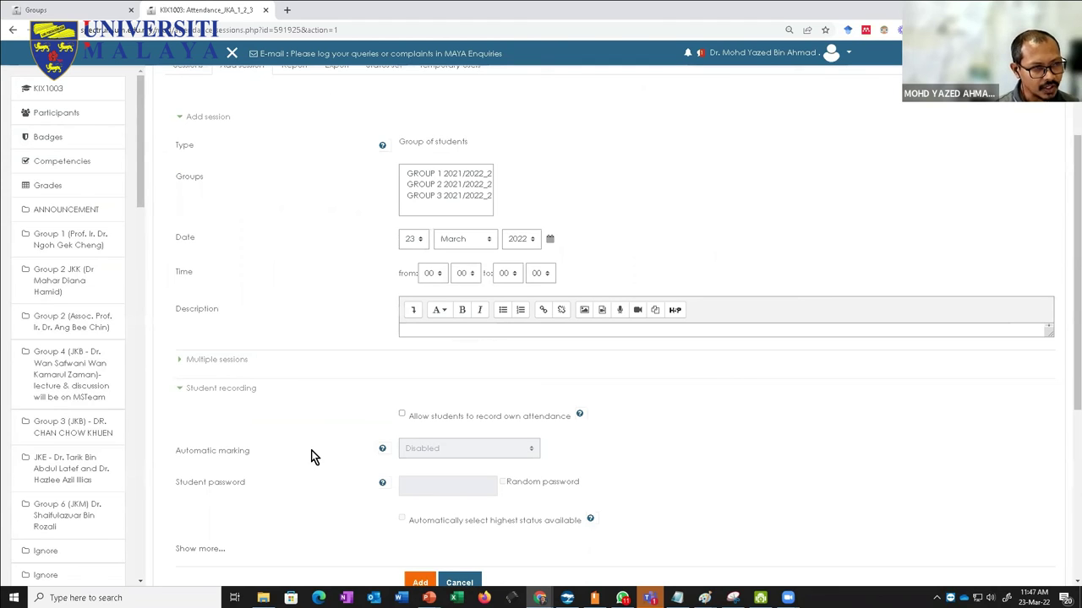
click(448, 174)
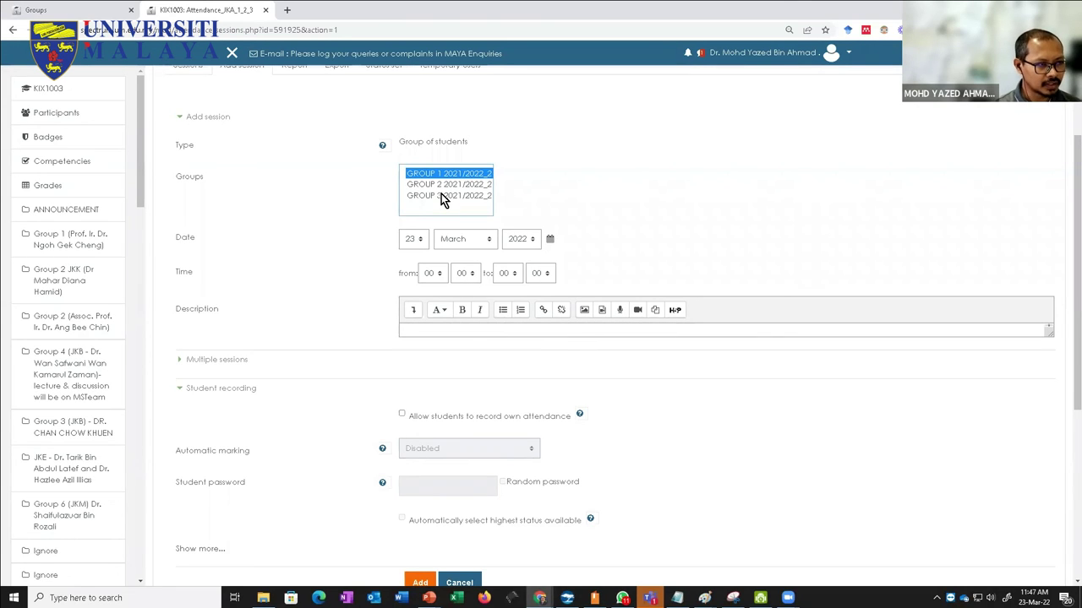
shift+click(441, 196)
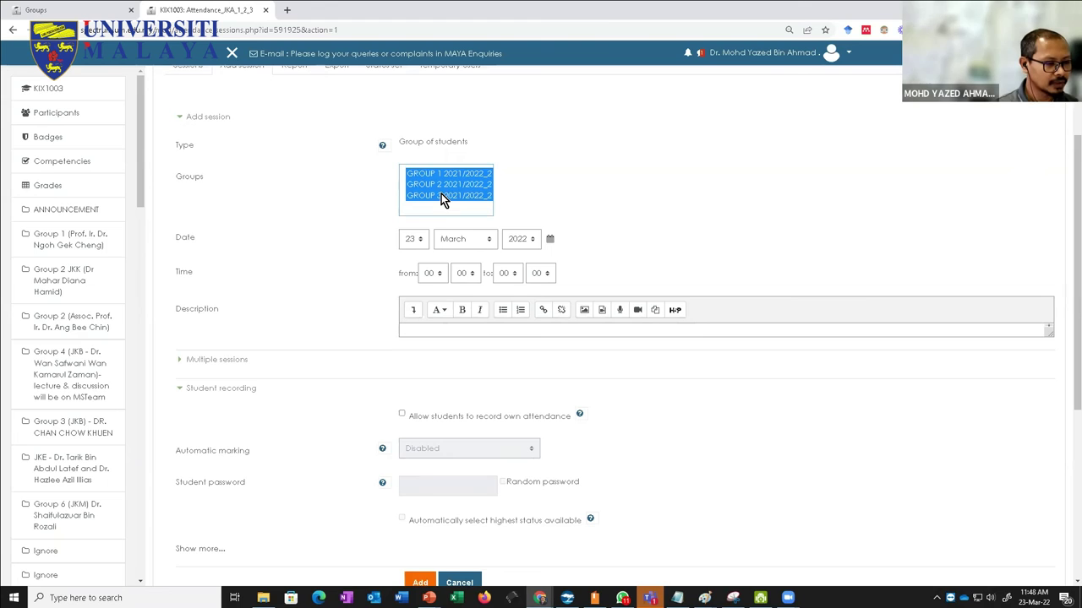
scroll(445, 223, down, 2)
scroll(444, 222, up, 3)
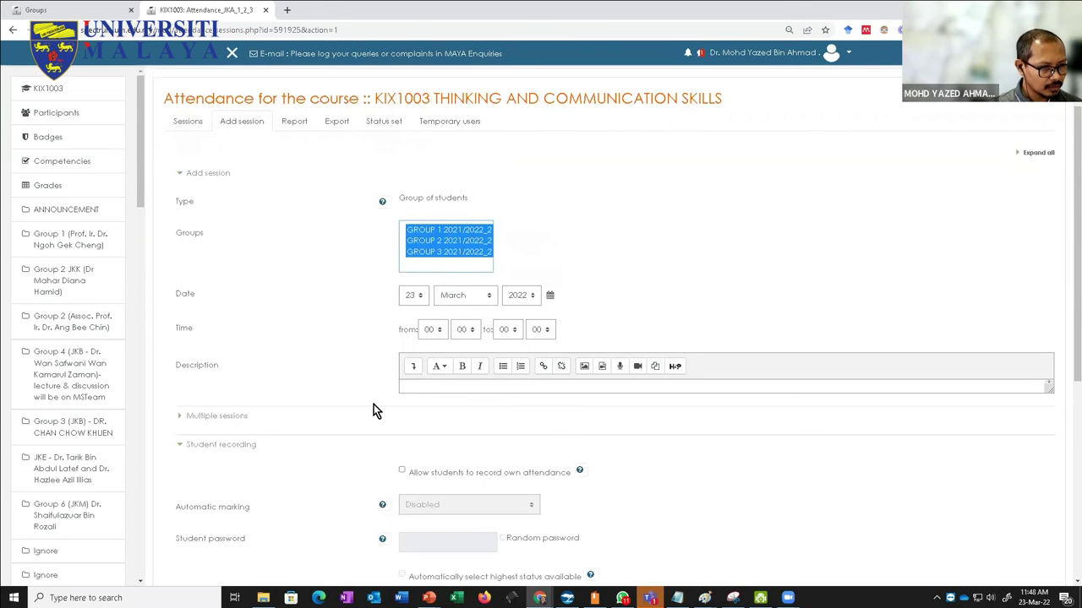
scroll(332, 413, down, 2)
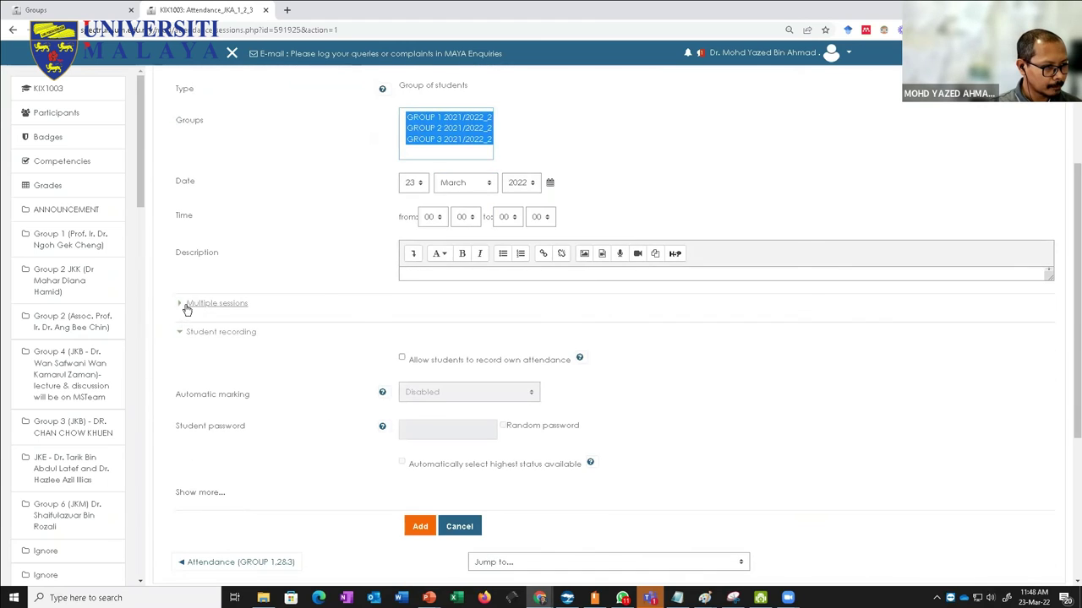
scroll(366, 272, up, 1)
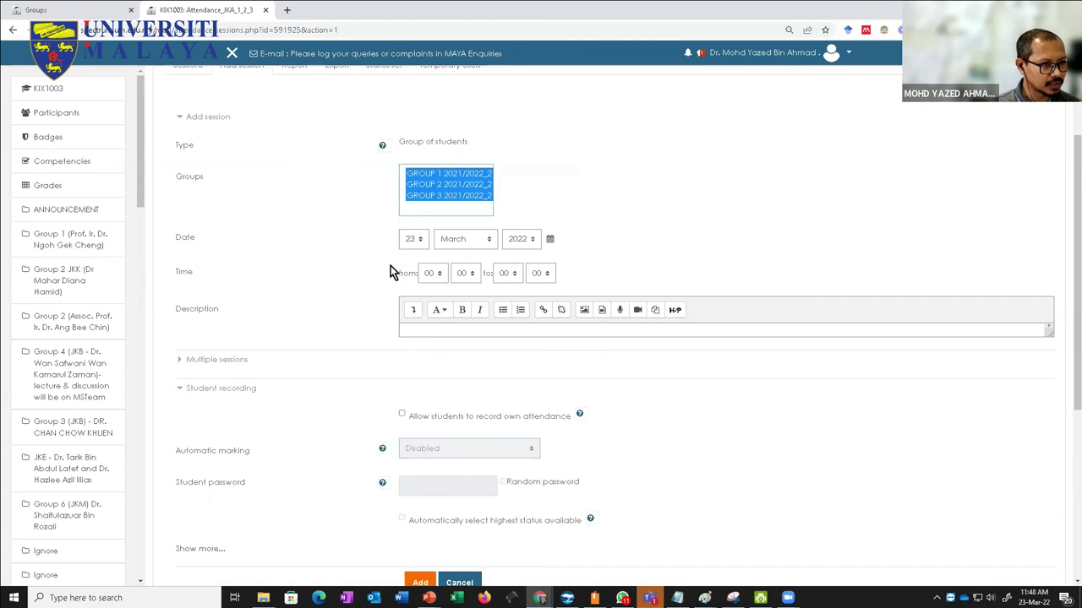
scroll(437, 513, down, 3)
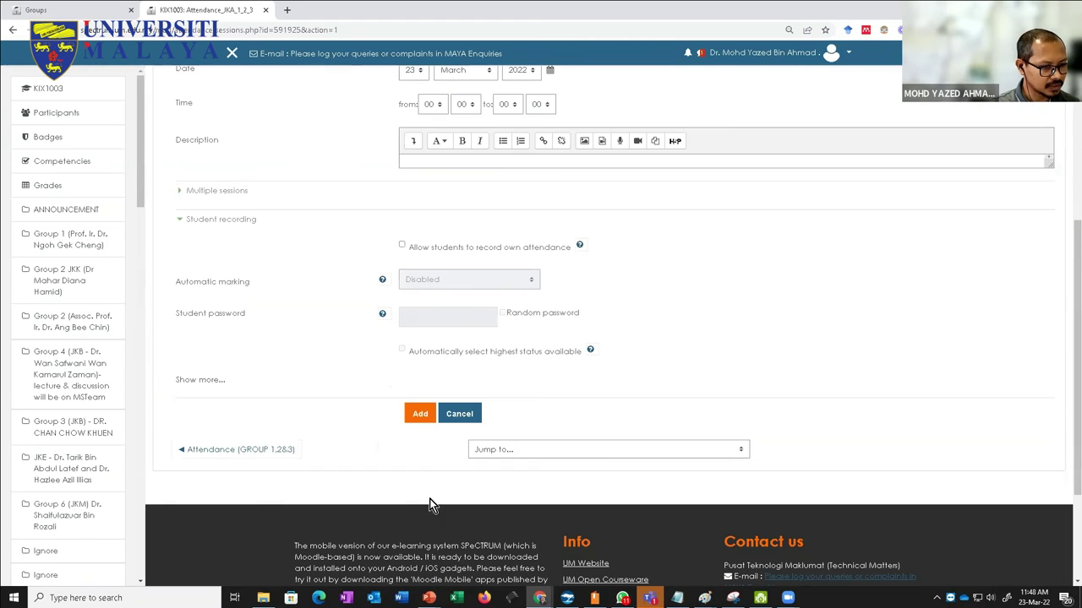
click(417, 412)
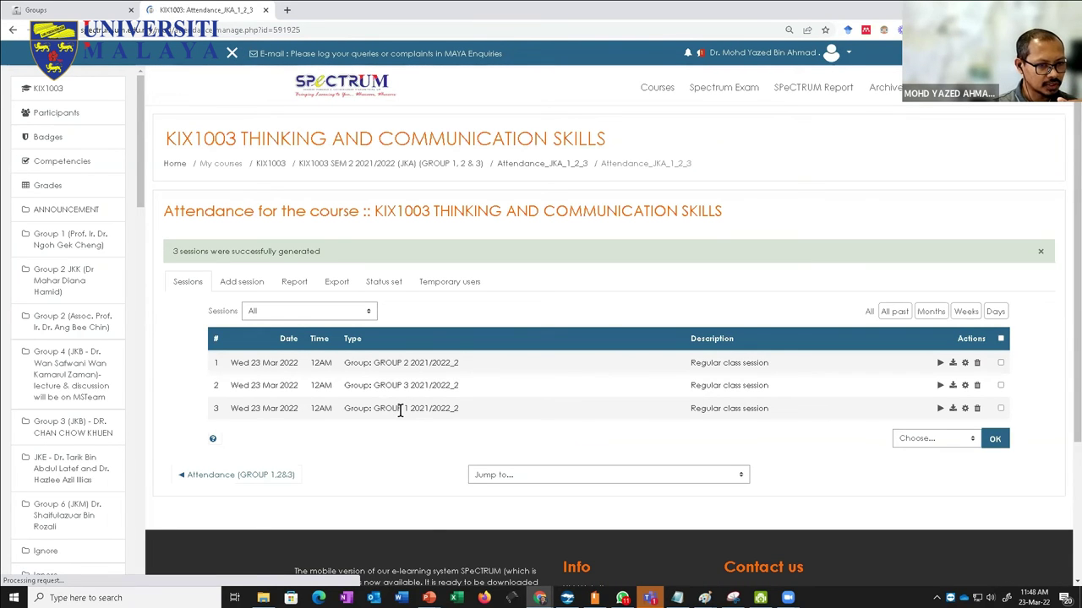
click(239, 284)
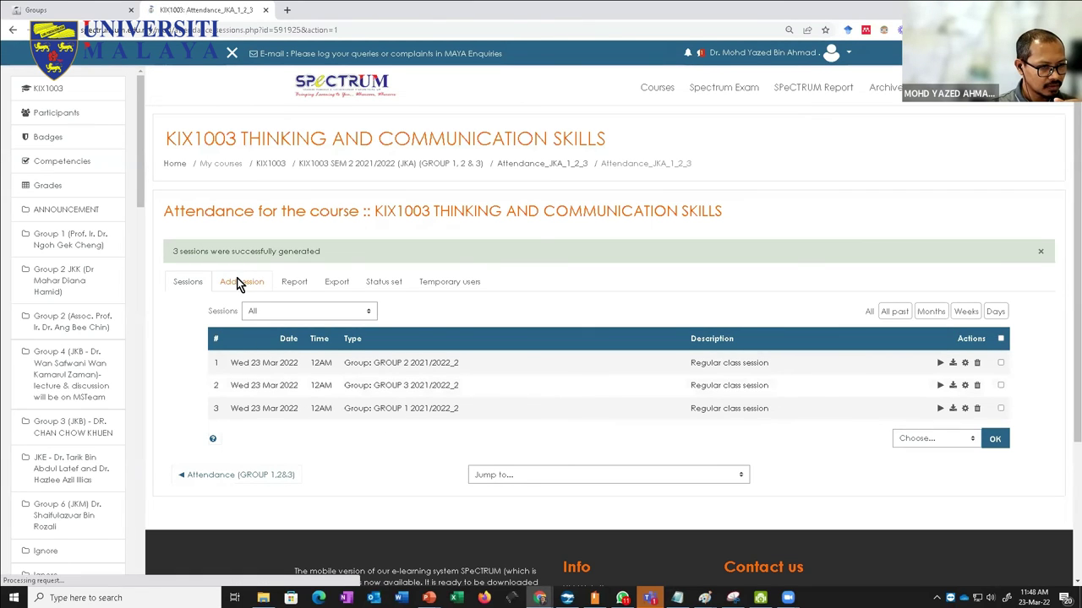
click(184, 247)
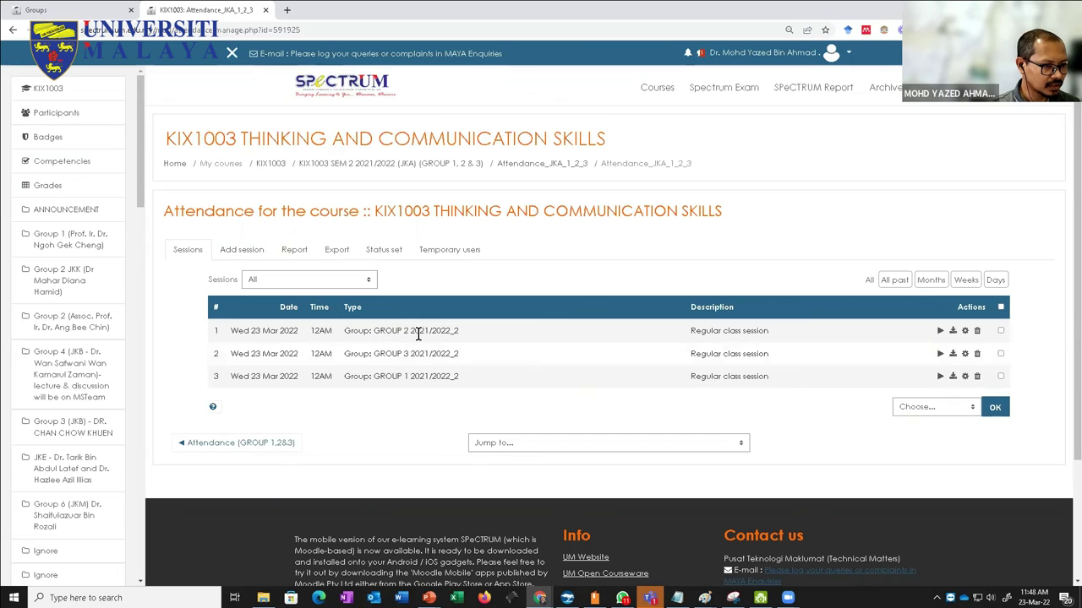
Step: Open the Take attendance page for the first session in the list
click(939, 331)
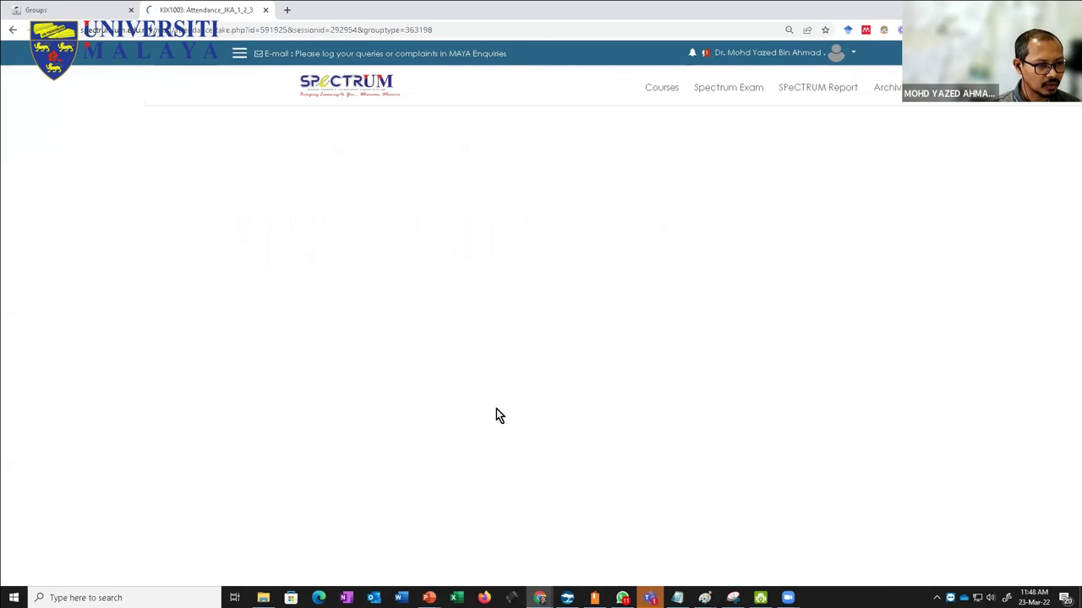
scroll(286, 441, down, 9)
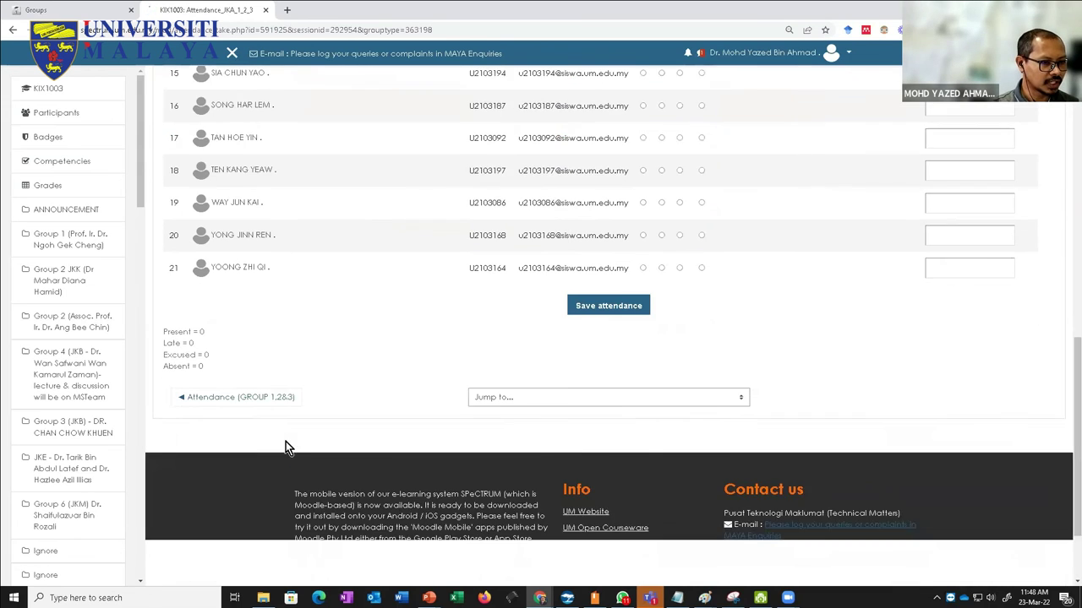
scroll(287, 441, up, 1)
scroll(286, 447, up, 3)
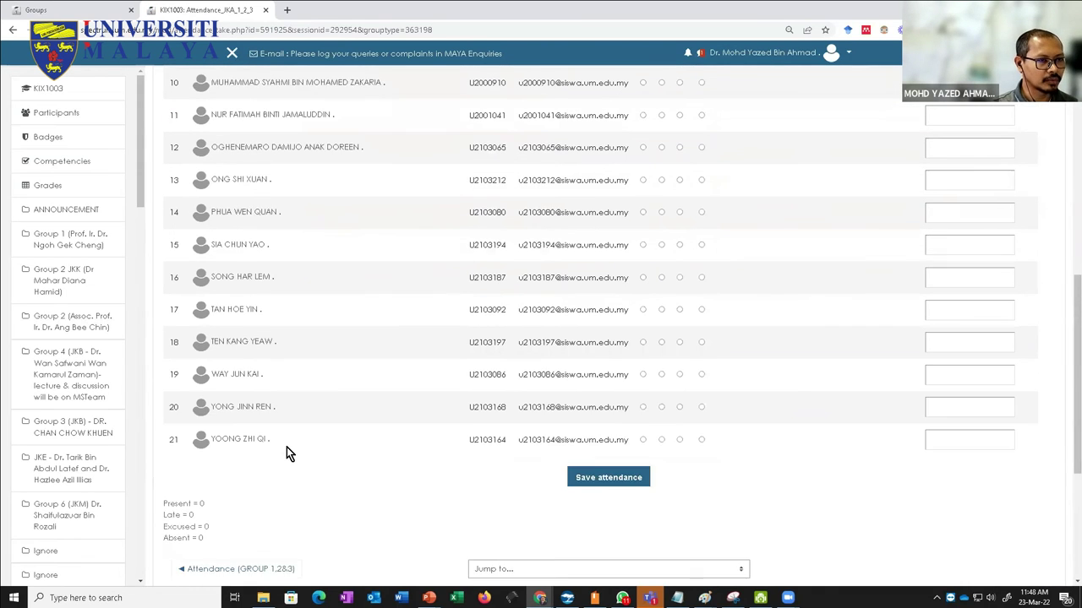
scroll(287, 447, down, 4)
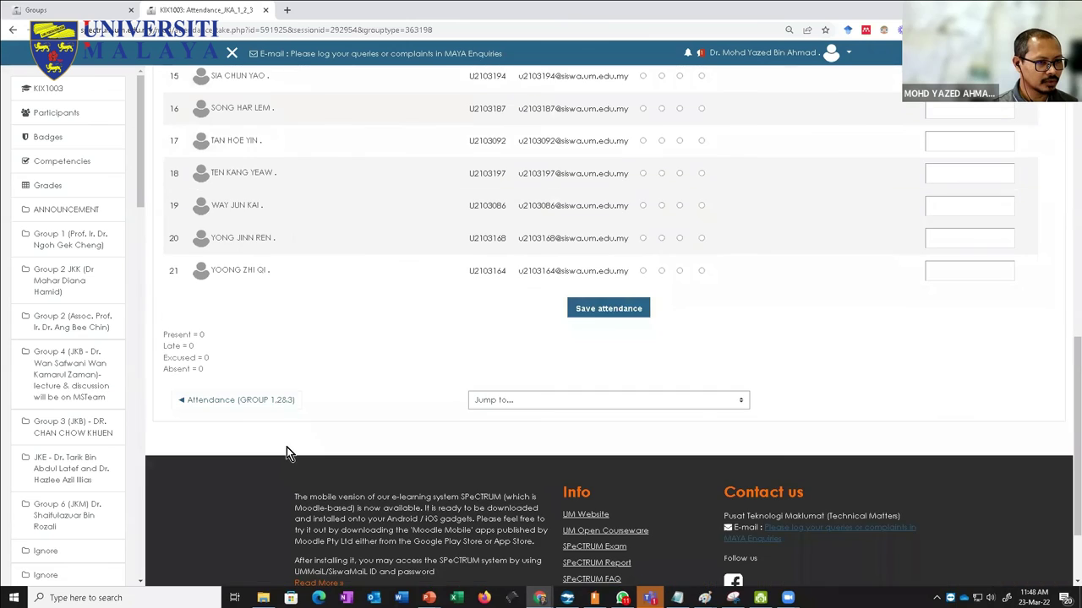
scroll(286, 447, up, 4)
scroll(287, 447, down, 1)
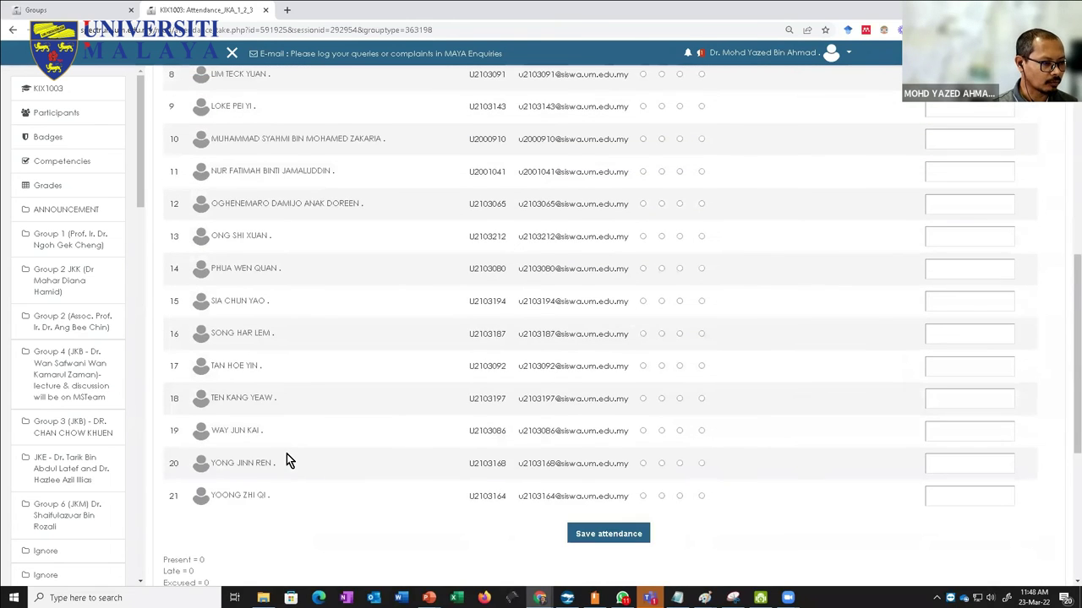
scroll(286, 454, down, 2)
scroll(309, 420, up, 8)
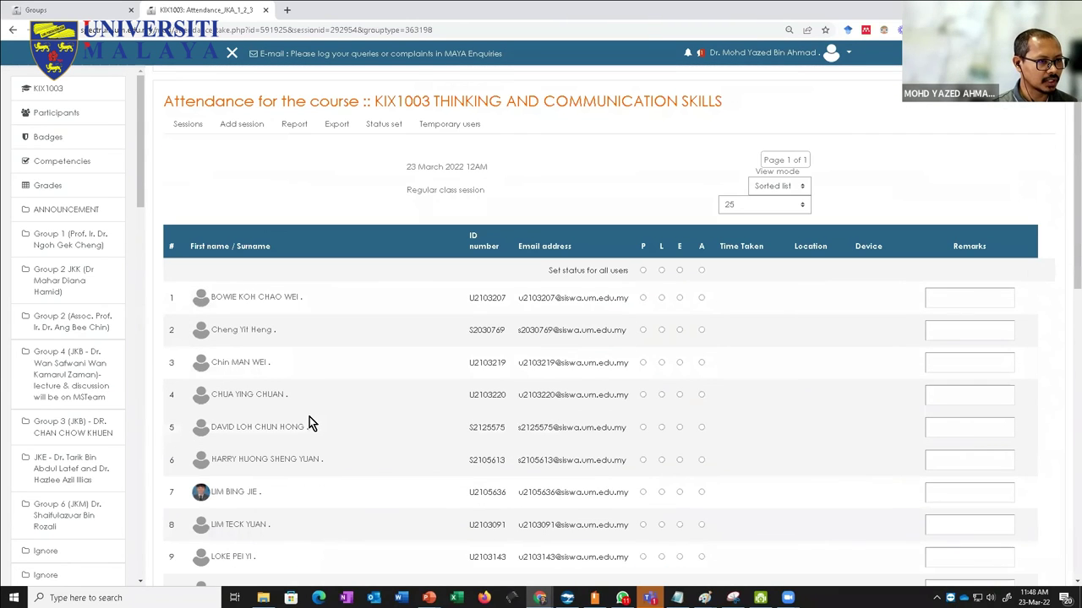
Step: Filter the attendance report to GROUP 1 2021/2022_2 students only
click(294, 125)
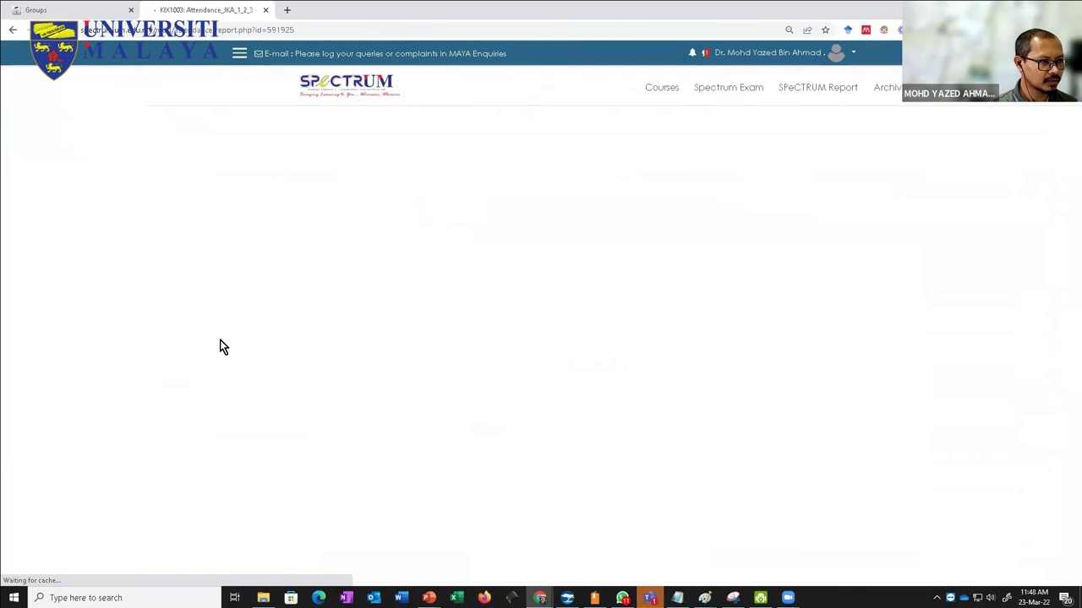
scroll(478, 347, down, 1)
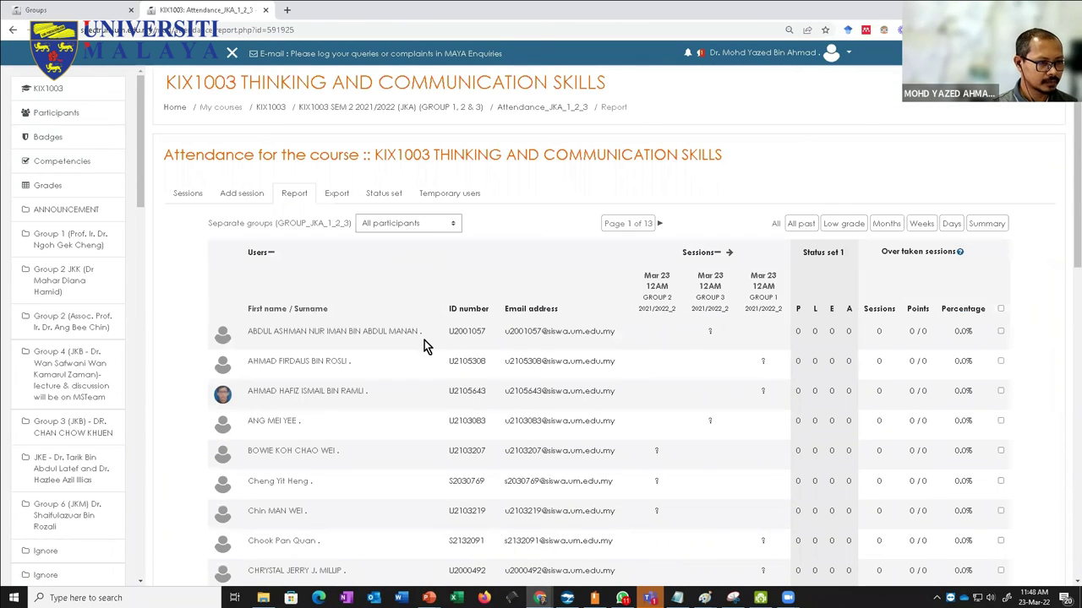
click(397, 224)
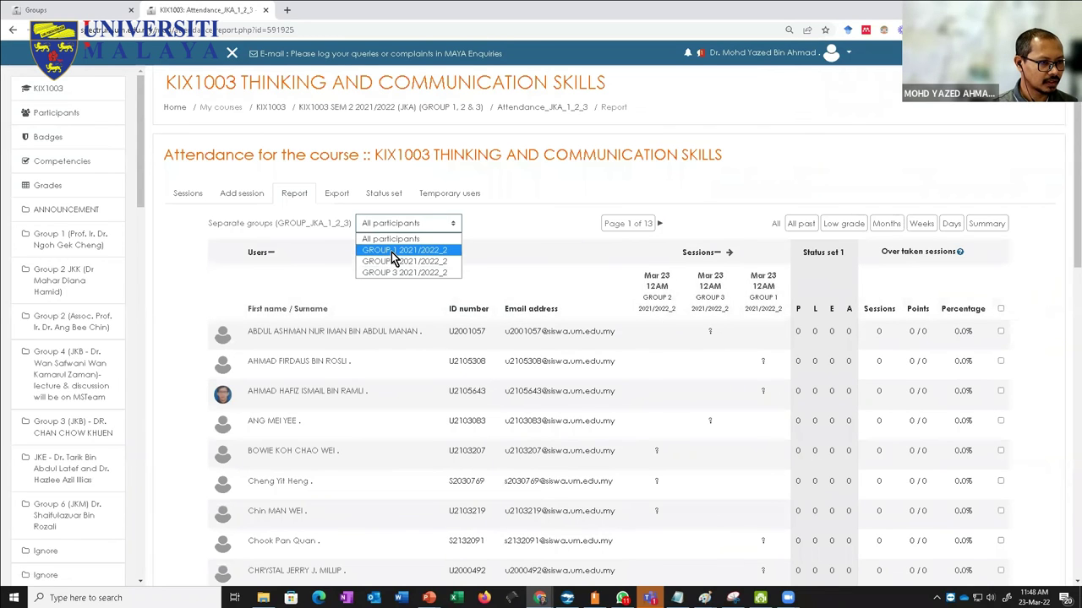
click(393, 239)
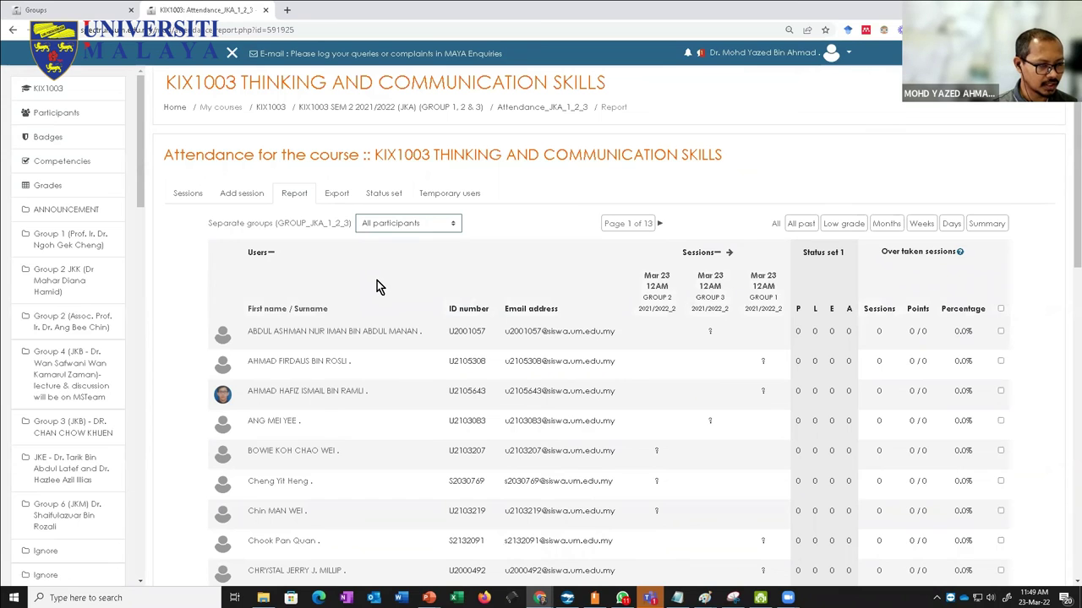
click(394, 224)
click(390, 251)
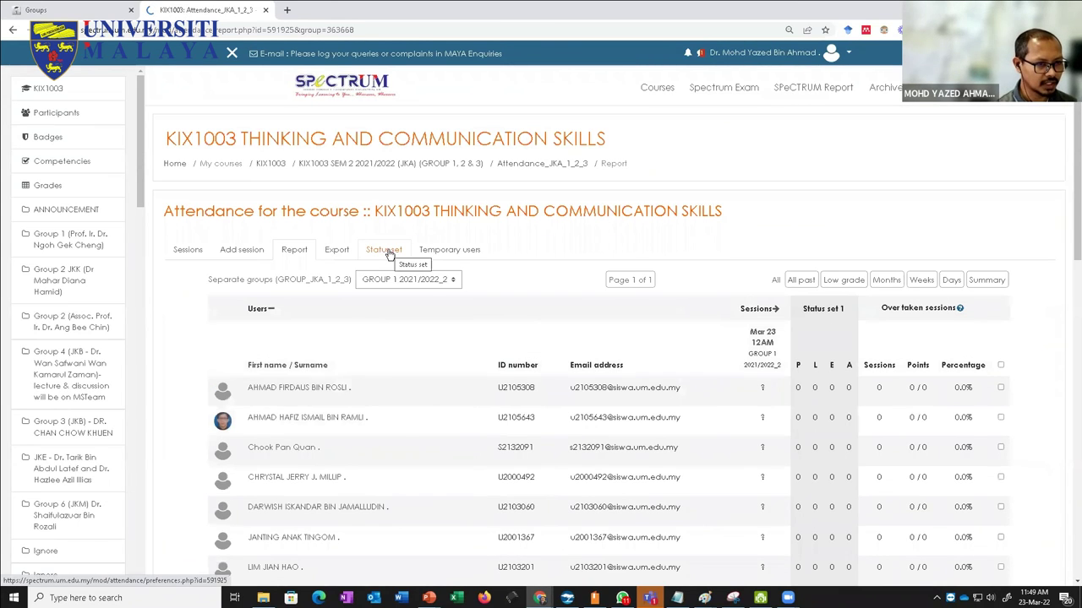
scroll(485, 351, down, 3)
scroll(485, 351, down, 5)
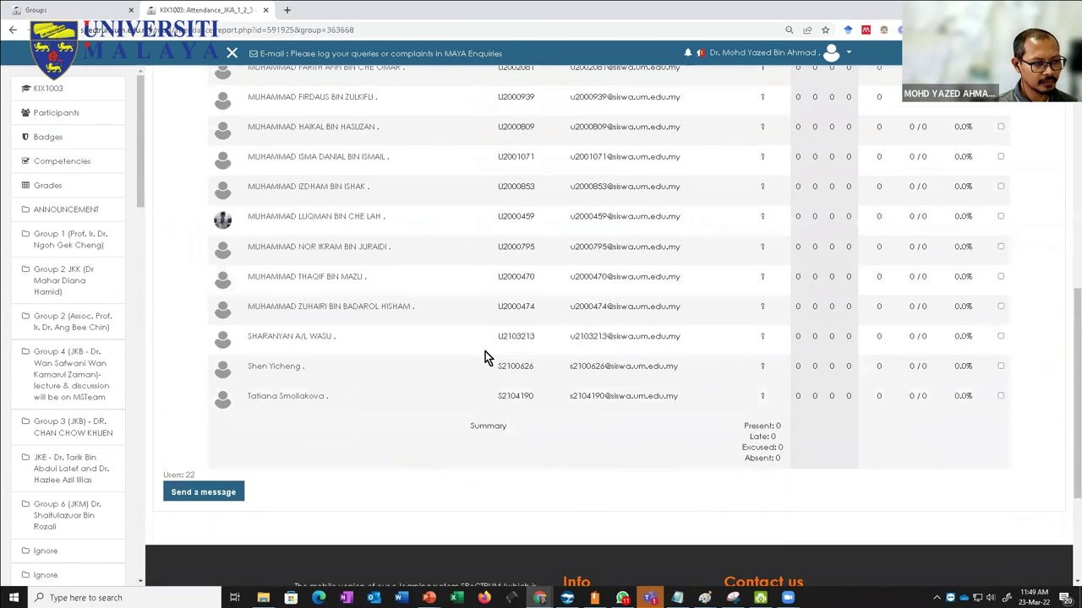
scroll(485, 352, up, 2)
scroll(485, 355, up, 6)
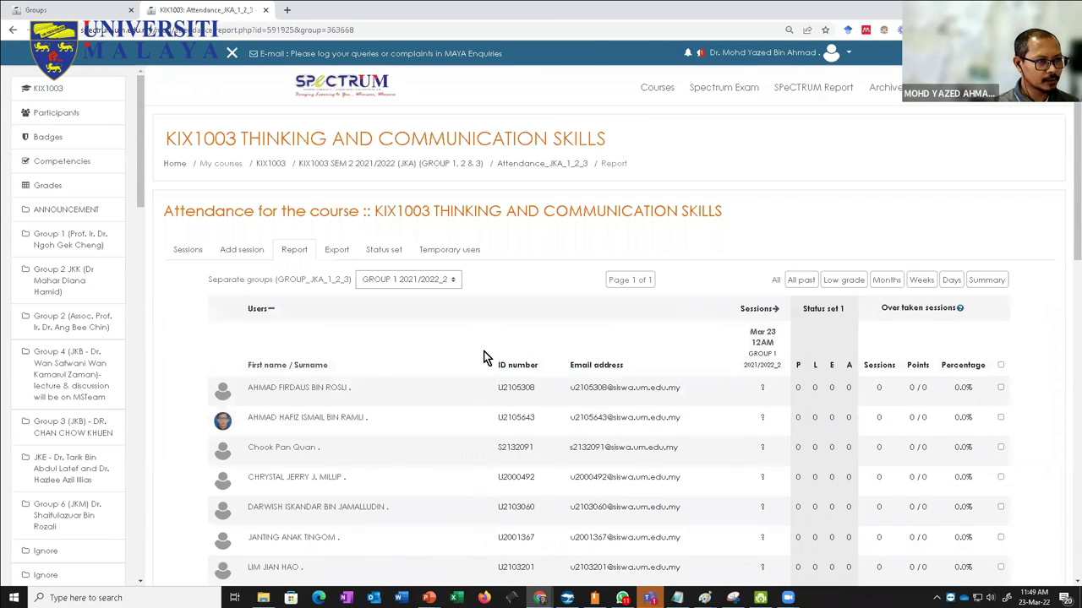
Step: Return to the KIX1003 SEM 2 2021/2022 (JKA) course page and scroll through its sections
click(454, 183)
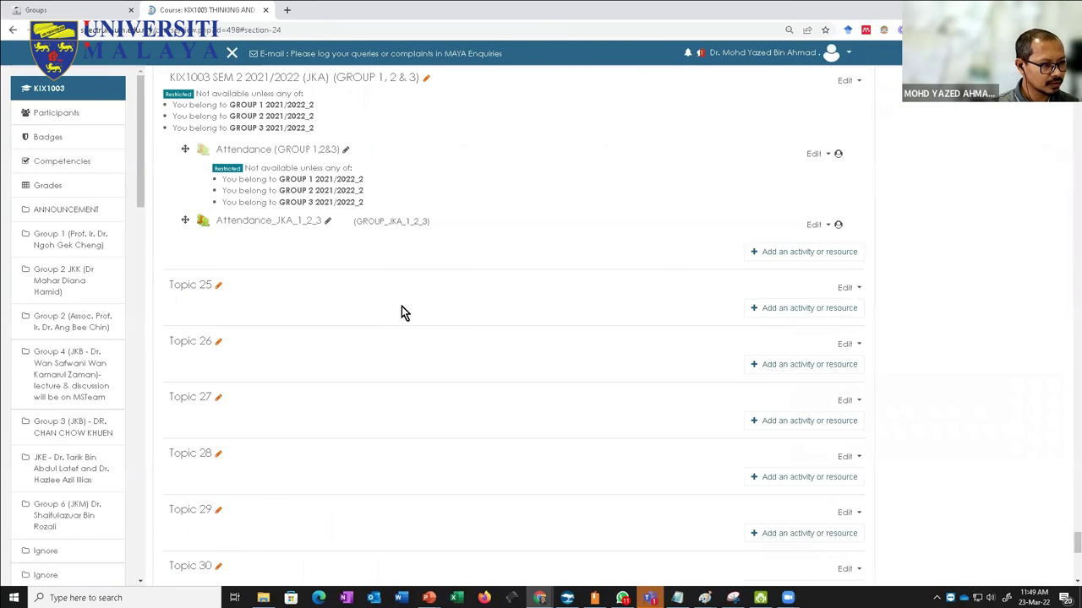
scroll(401, 316, up, 5)
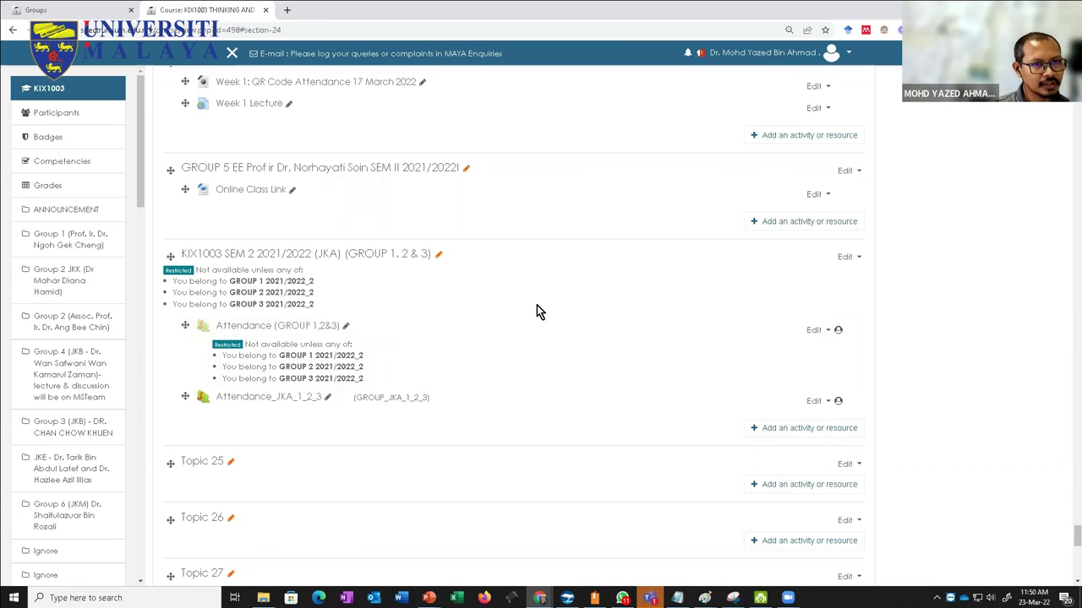
scroll(537, 305, up, 5)
scroll(537, 304, down, 4)
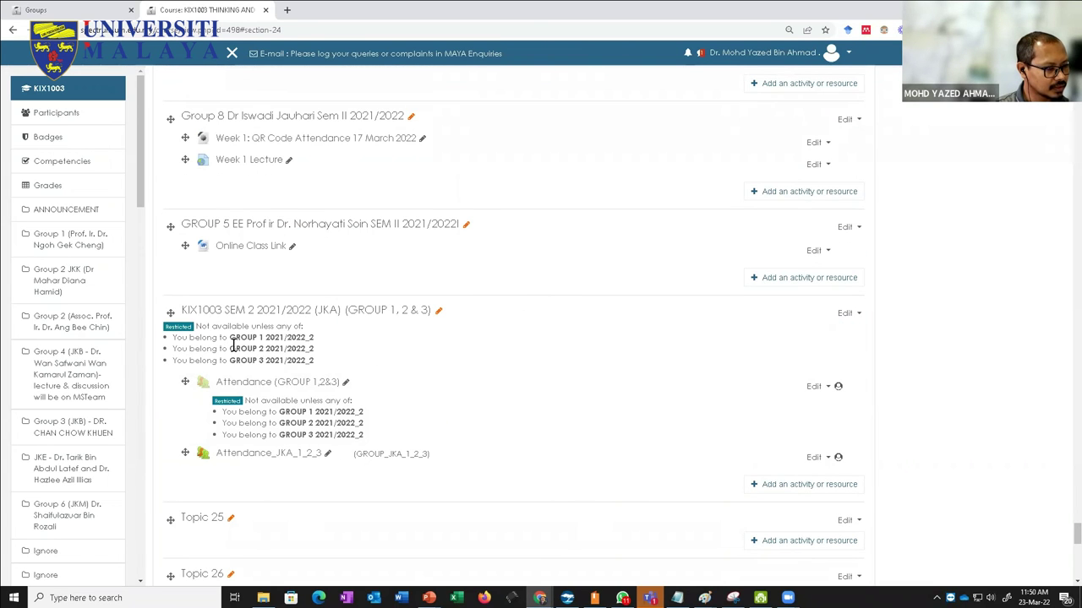
scroll(228, 345, up, 15)
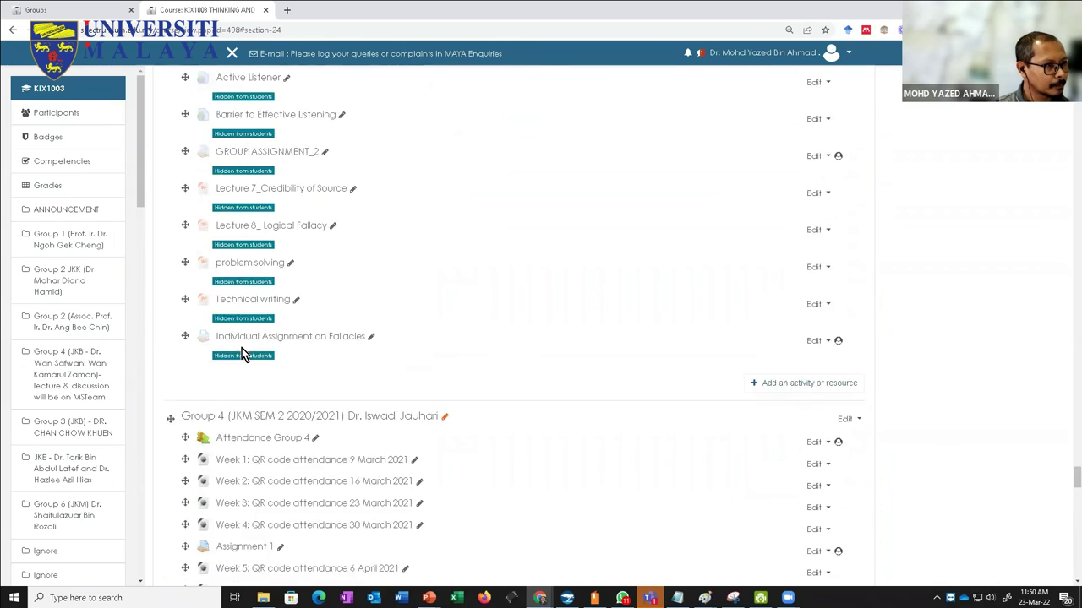
scroll(242, 351, up, 10)
scroll(479, 343, up, 10)
scroll(541, 361, up, 10)
Step: Load the SPeCTRUM V3 site in a new browser tab
click(36, 10)
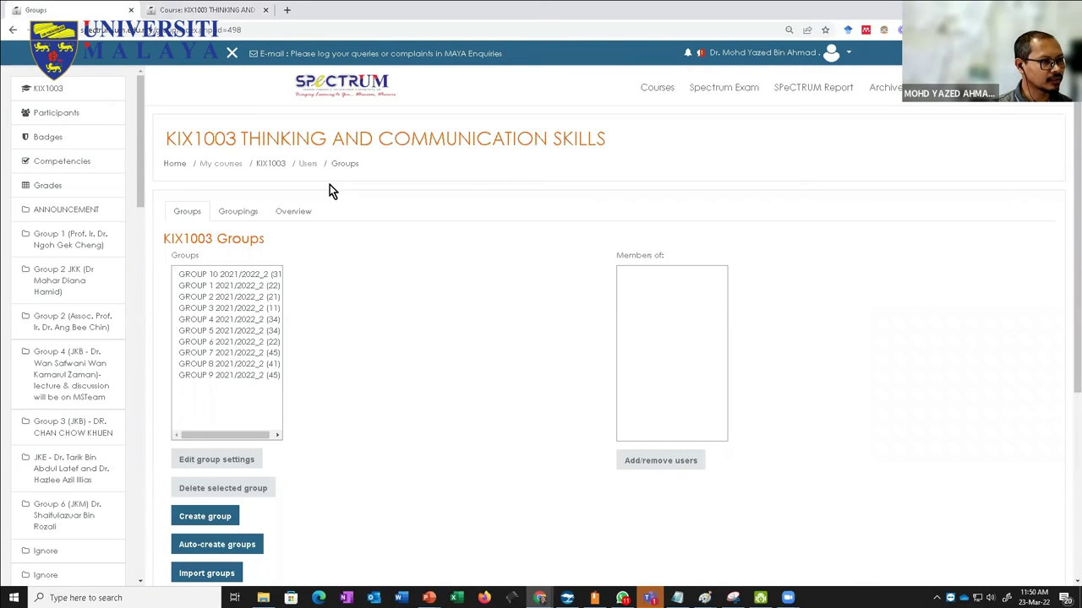
click(286, 9)
click(300, 29)
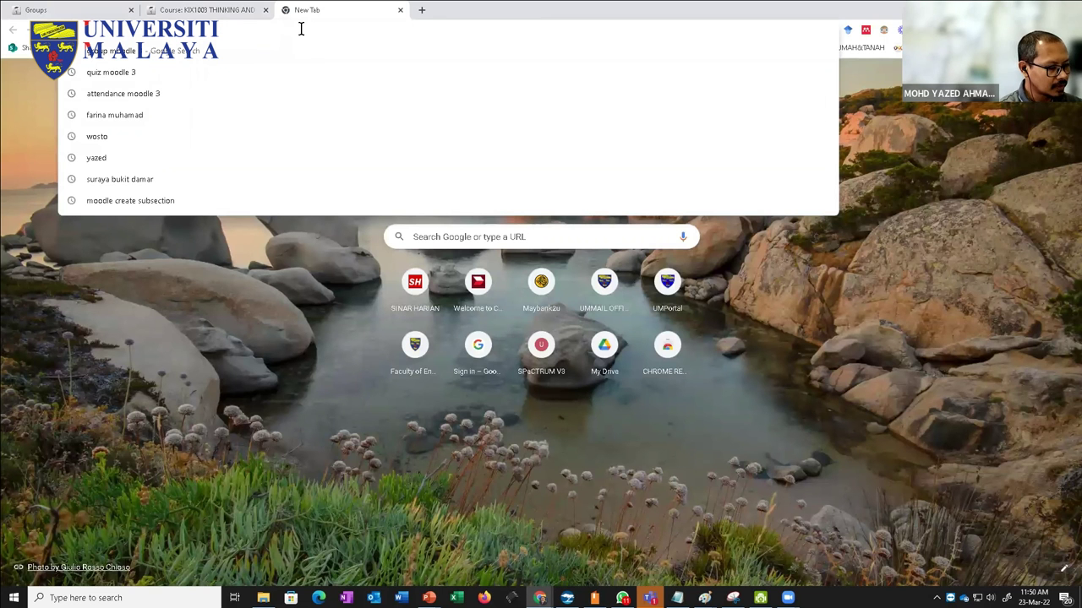
text(spectrum.um.edu.my)
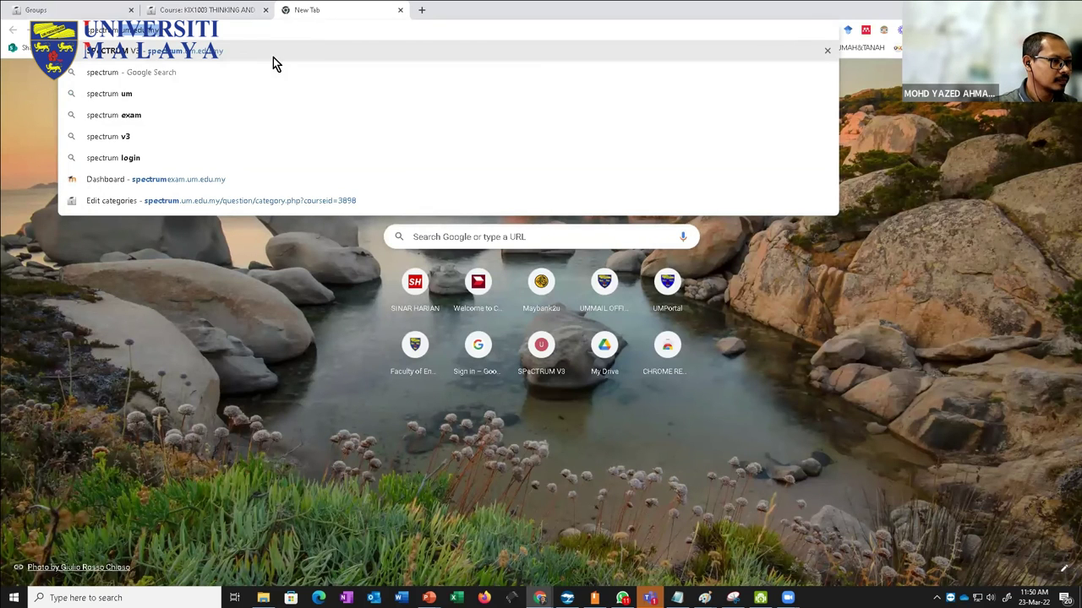
click(272, 52)
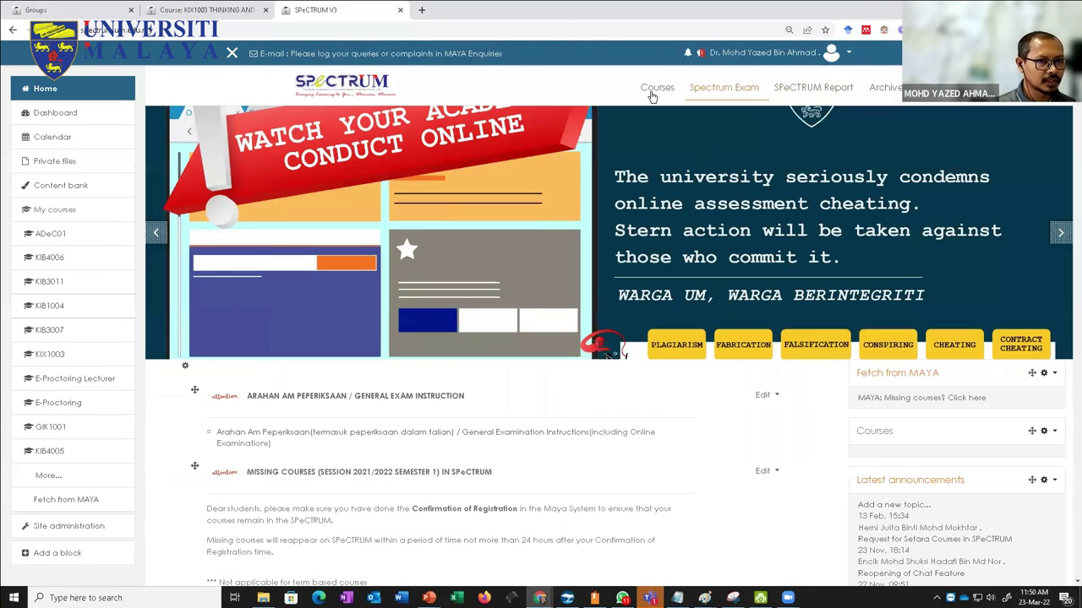
Step: Search the courses for 'tlg' and open Teaching and Learning Ground
click(651, 93)
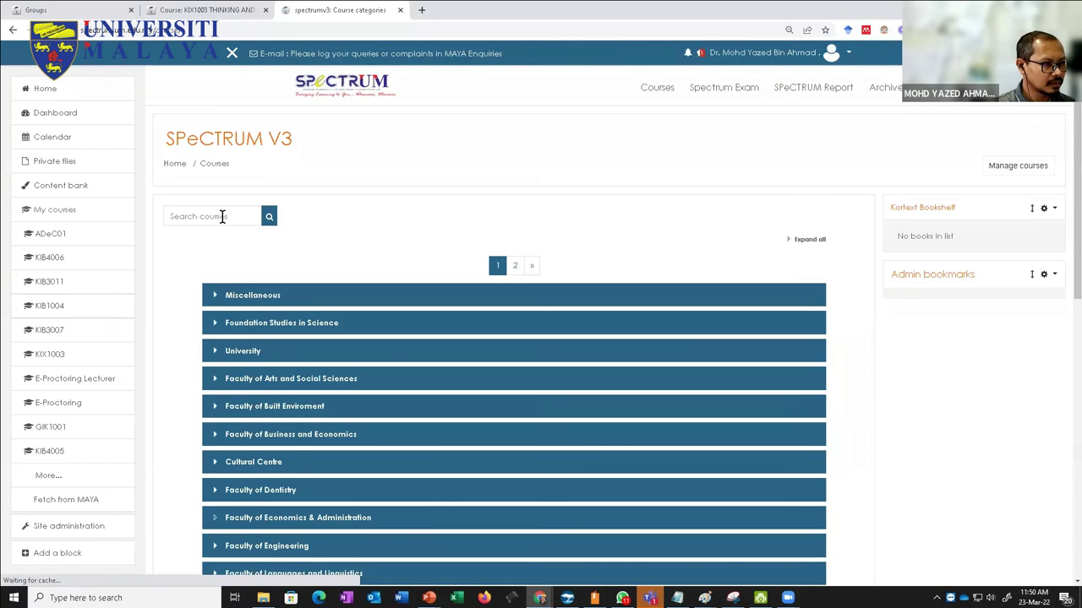
click(222, 217)
text(t)
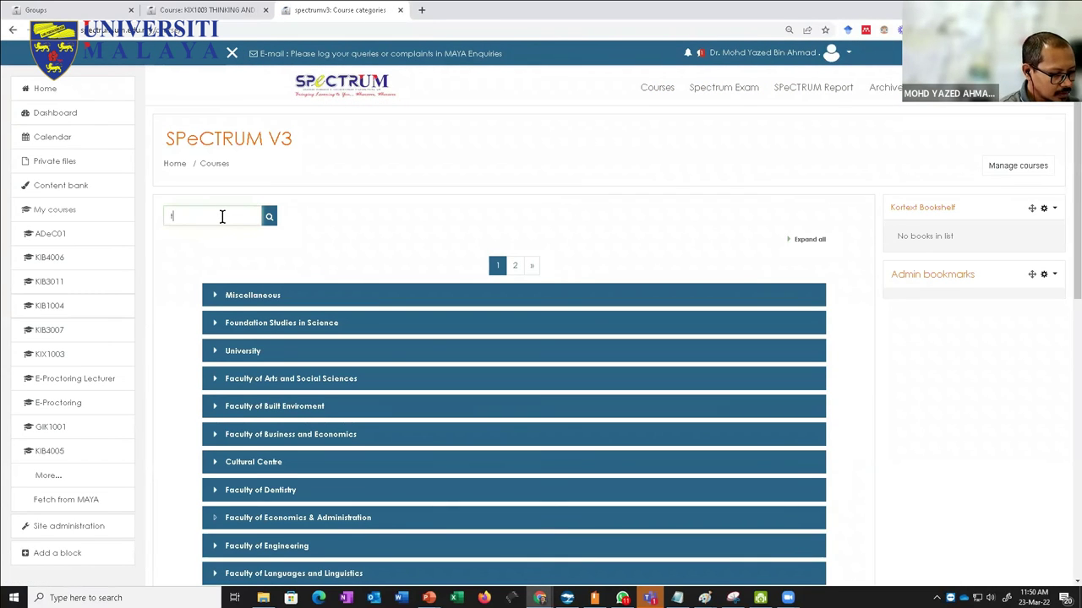
key(Return)
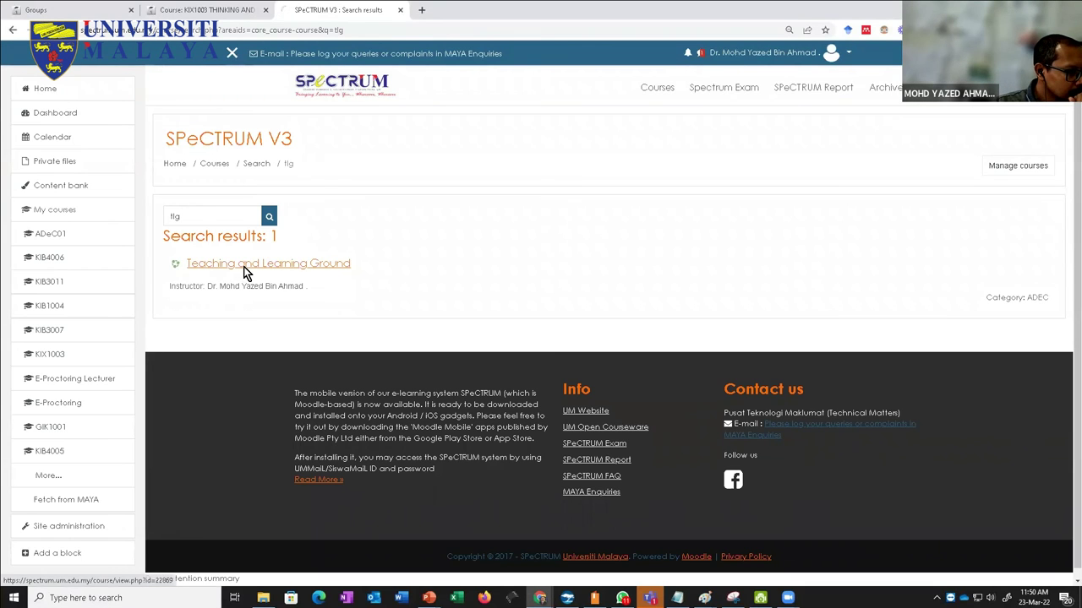
click(243, 271)
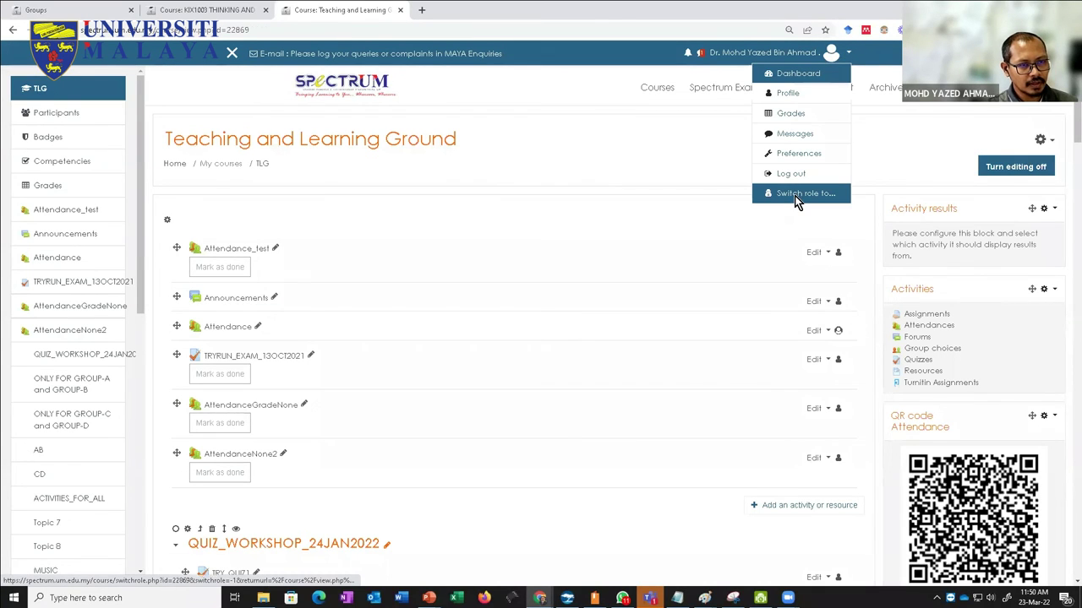
Step: Switch the TLG course view to the Student role
click(795, 195)
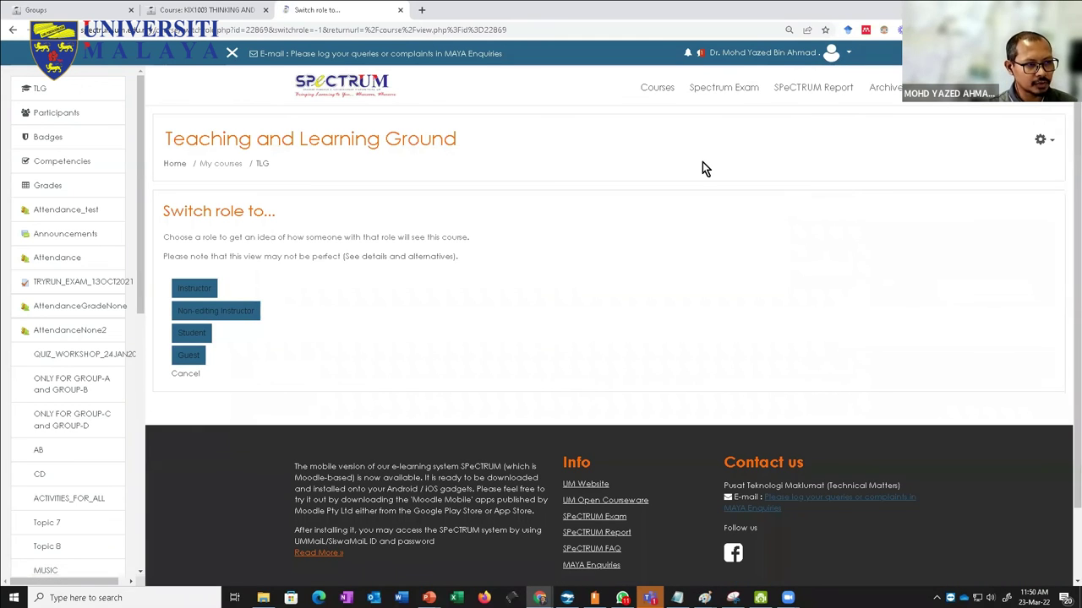
click(191, 334)
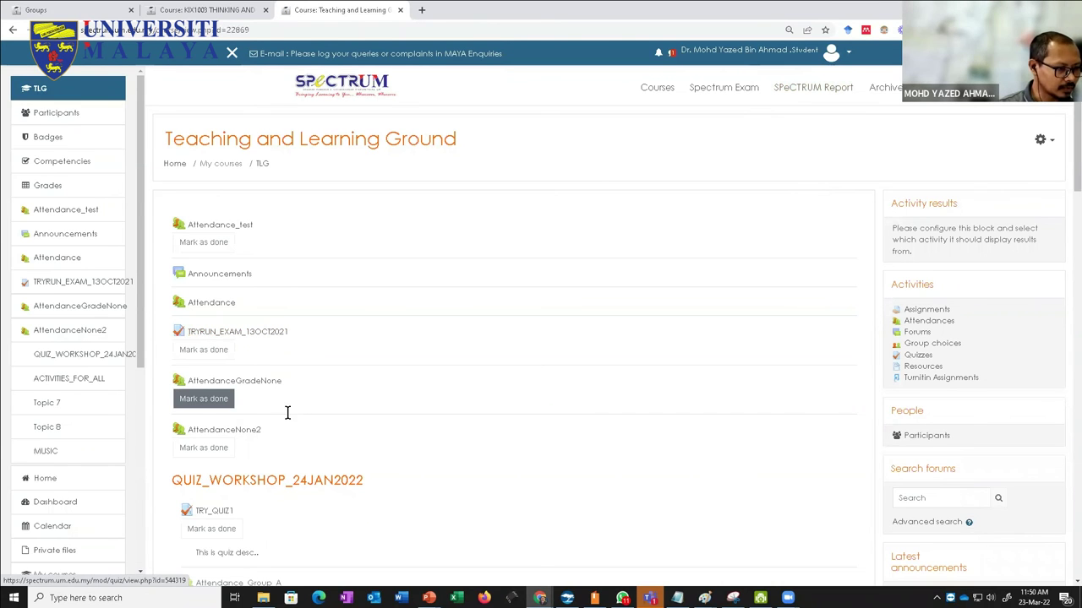
scroll(289, 420, down, 5)
scroll(289, 418, down, 3)
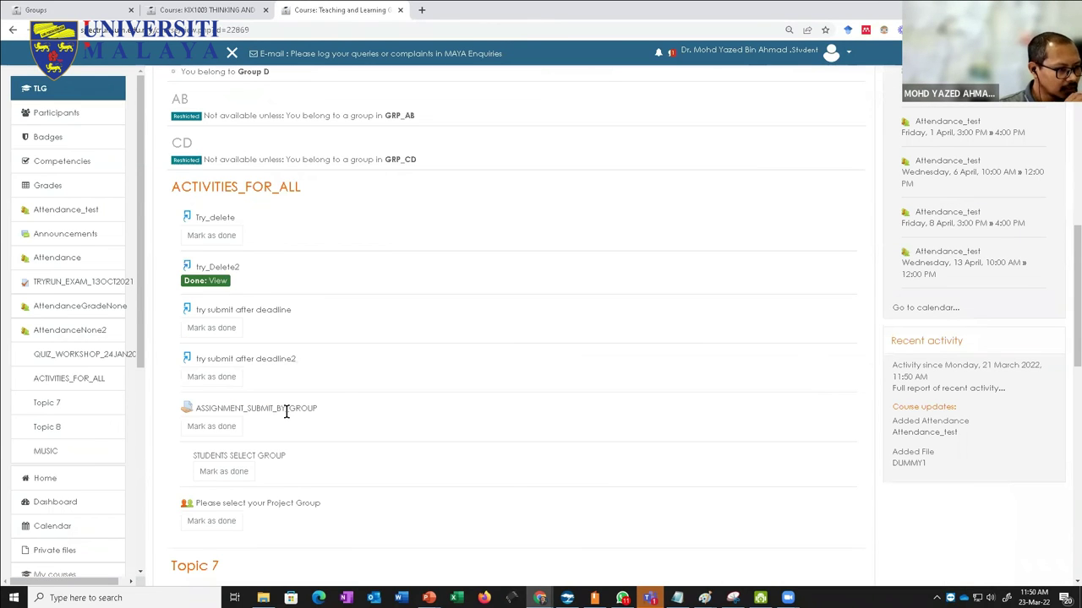
scroll(284, 411, up, 5)
scroll(254, 279, up, 10)
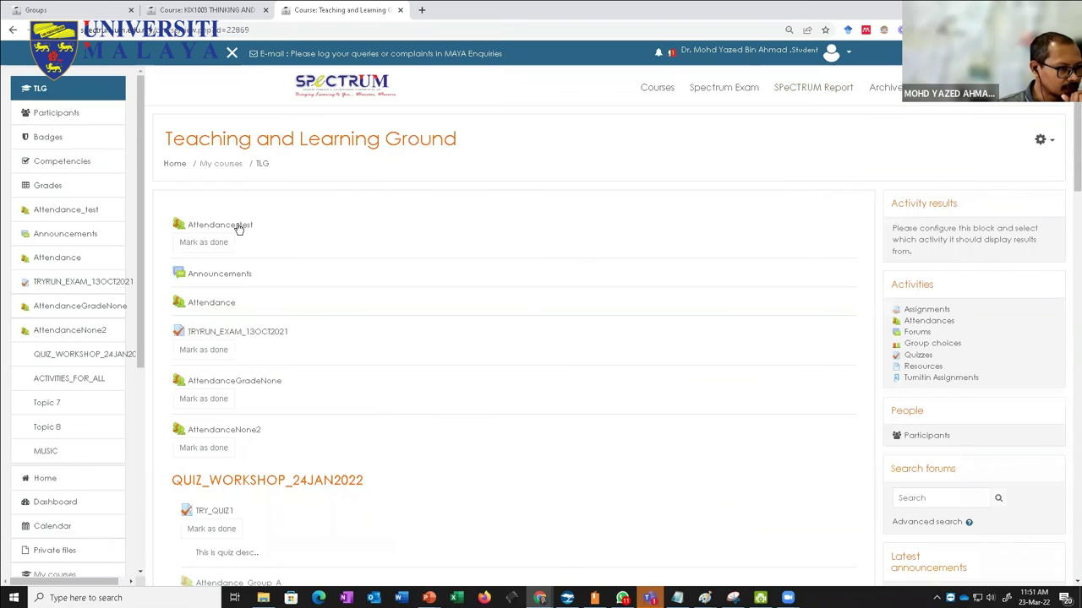
Step: Check that Attendance_test shows Wed 23 Mar as Present, self-recorded, then return to TLG
click(238, 227)
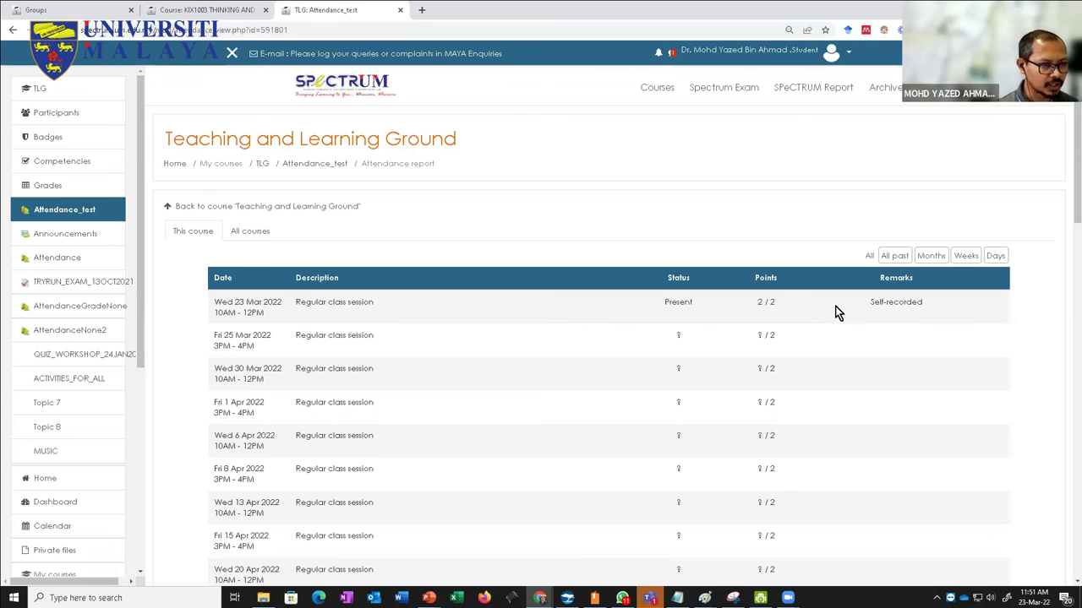
click(261, 166)
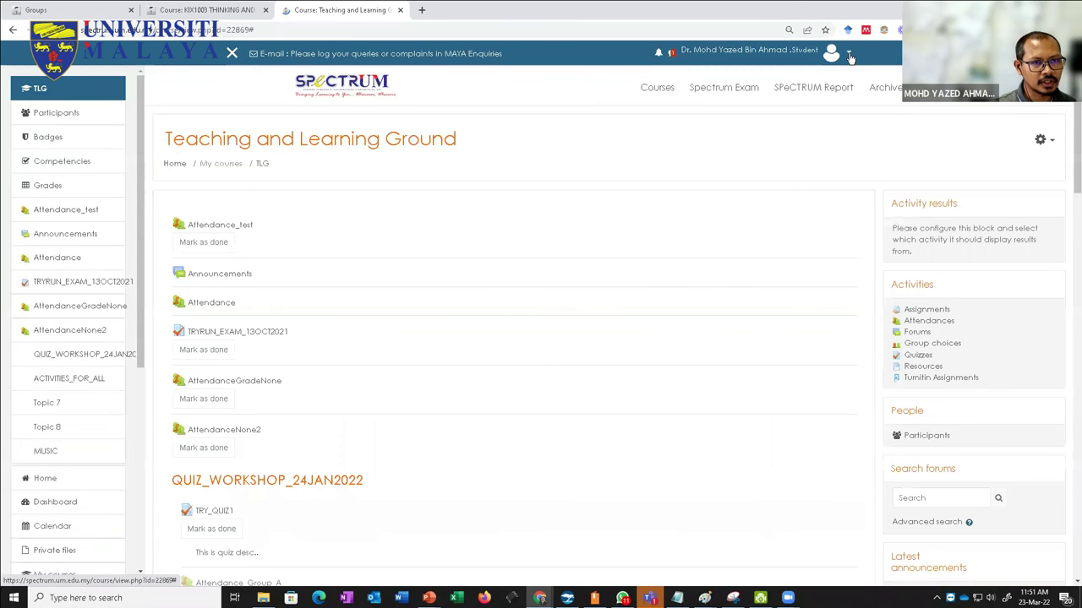
click(849, 56)
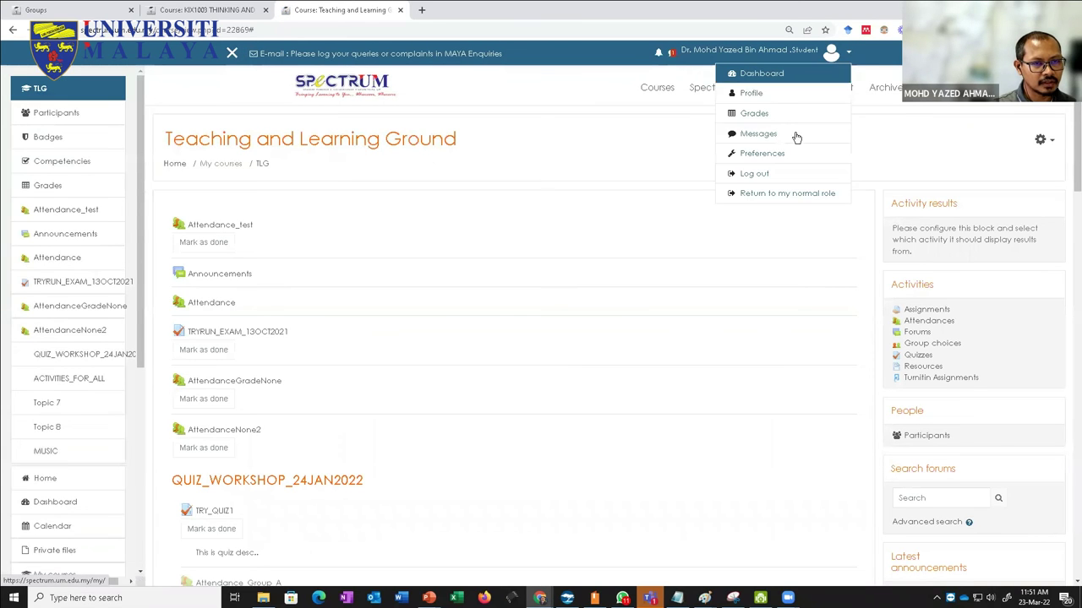
Step: Return to the teacher role and set a new Attendance_test session from 10:00 to 15:00
click(750, 193)
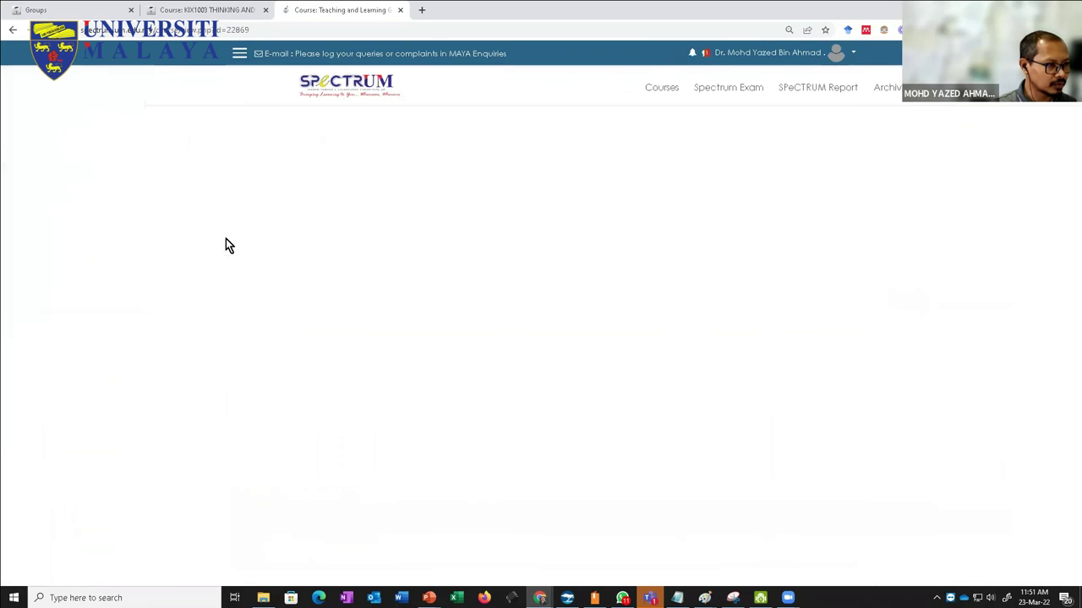
click(221, 230)
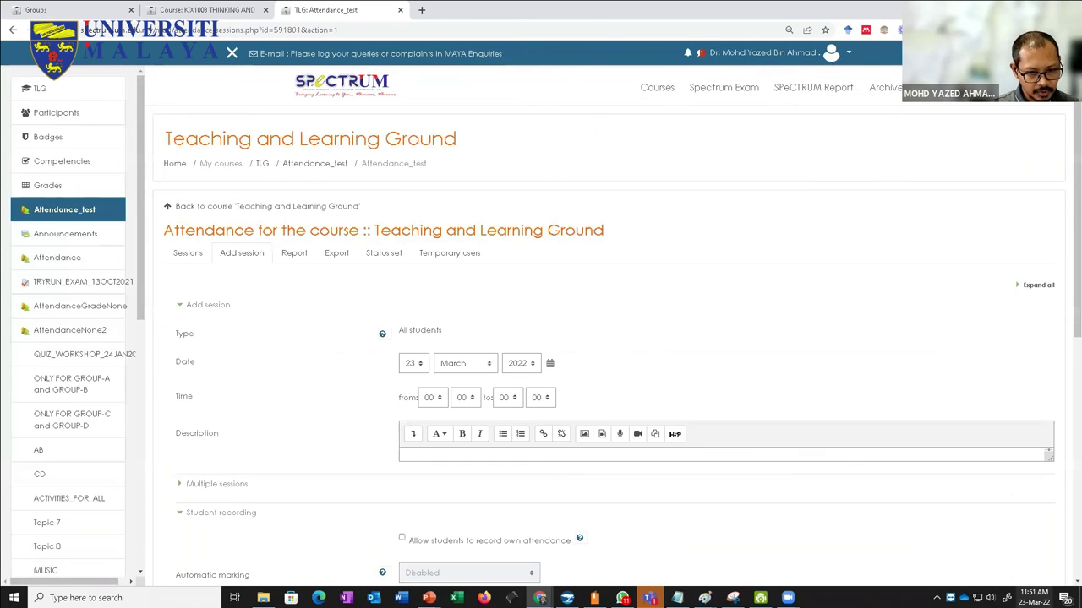
click(428, 398)
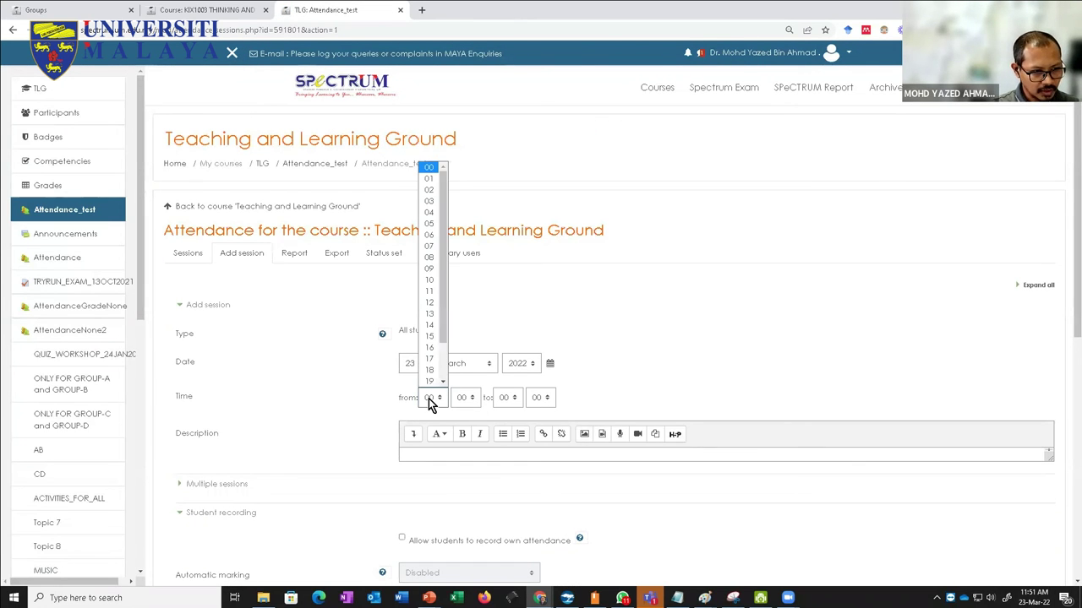
click(434, 282)
click(499, 397)
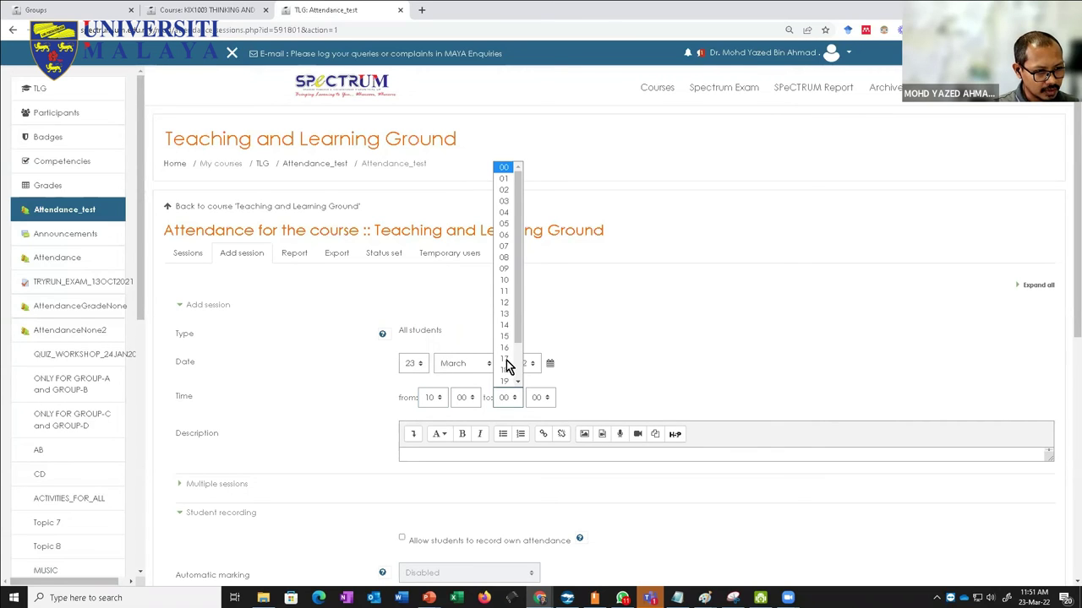
click(505, 336)
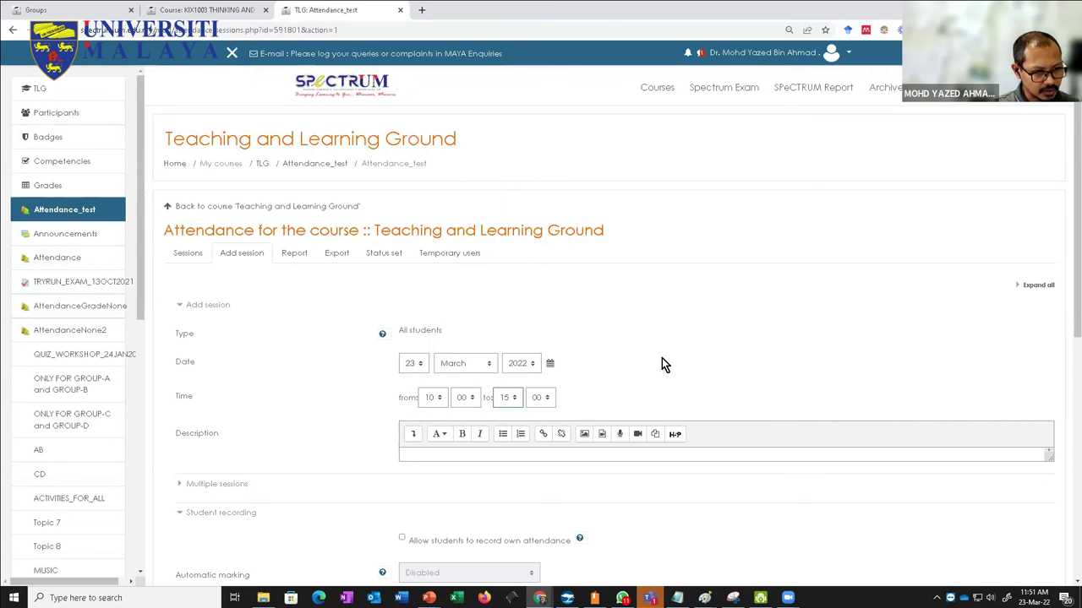
Step: Allow students to record their own attendance and add the session
scroll(660, 358, down, 2)
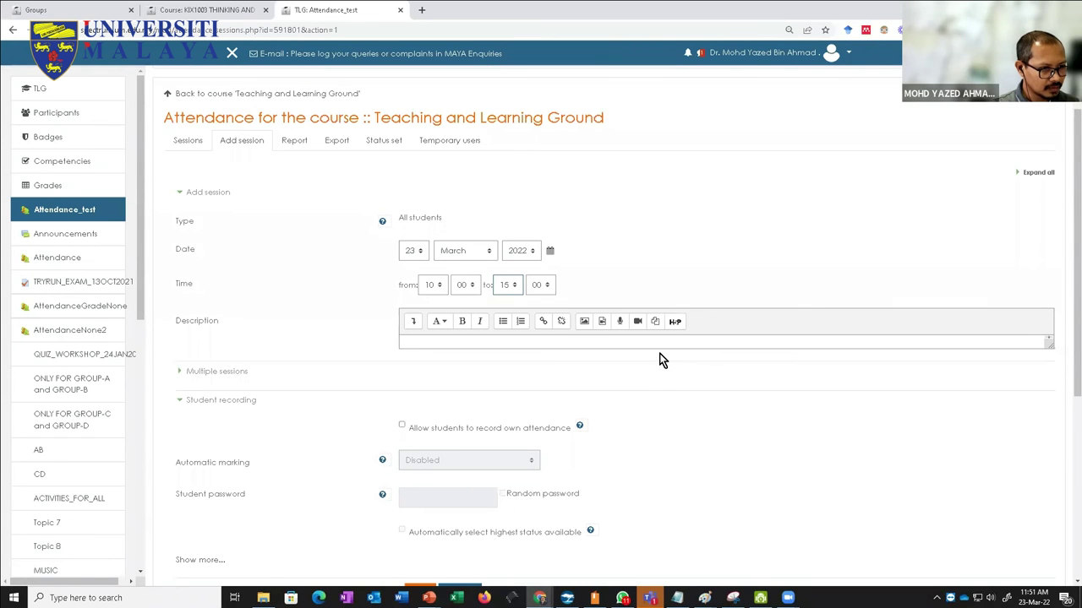
scroll(659, 353, down, 6)
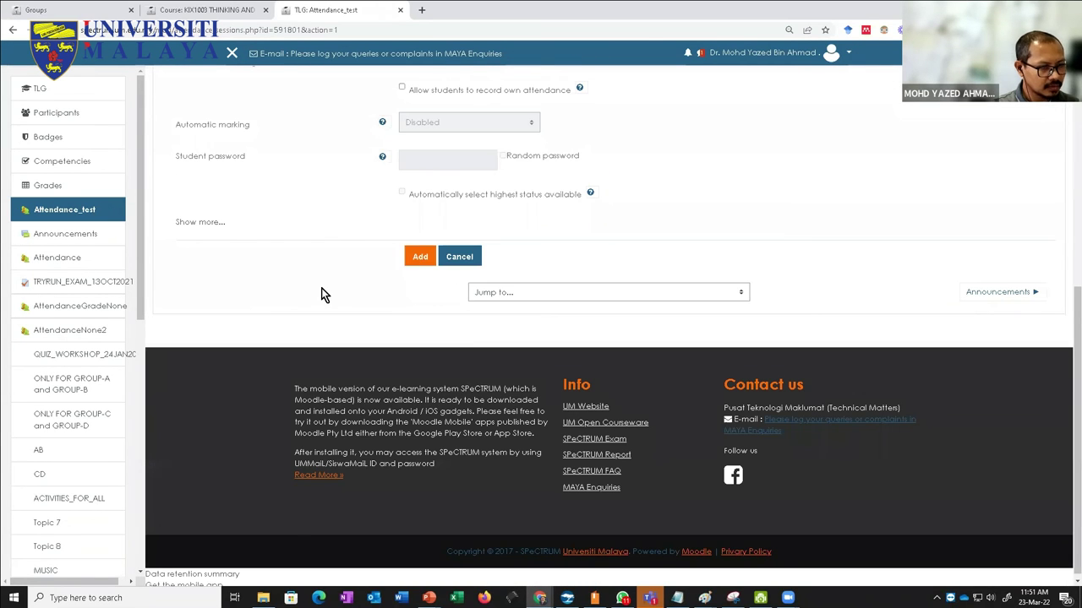
scroll(330, 295, up, 5)
click(403, 370)
click(423, 538)
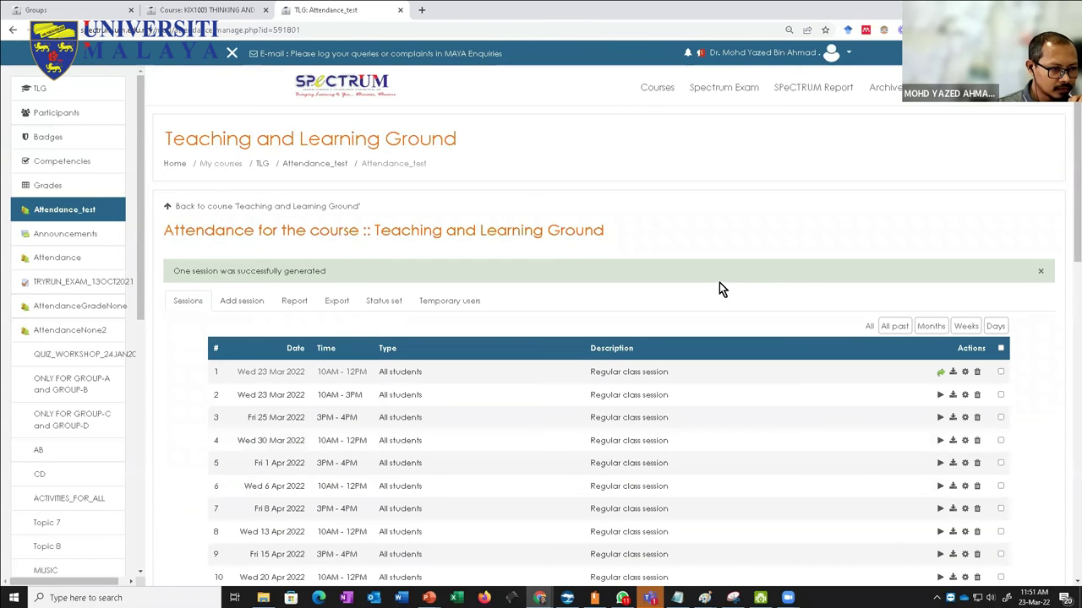
Step: Switch to the Student role to see the new Wed 23 Mar 10AM–3PM session
click(843, 52)
click(795, 194)
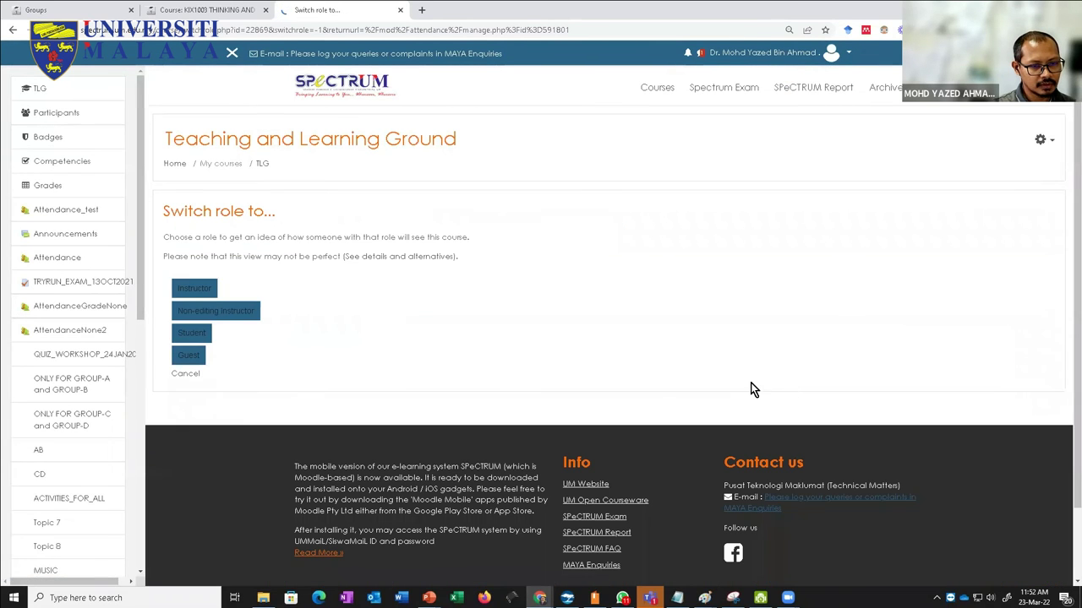
click(181, 338)
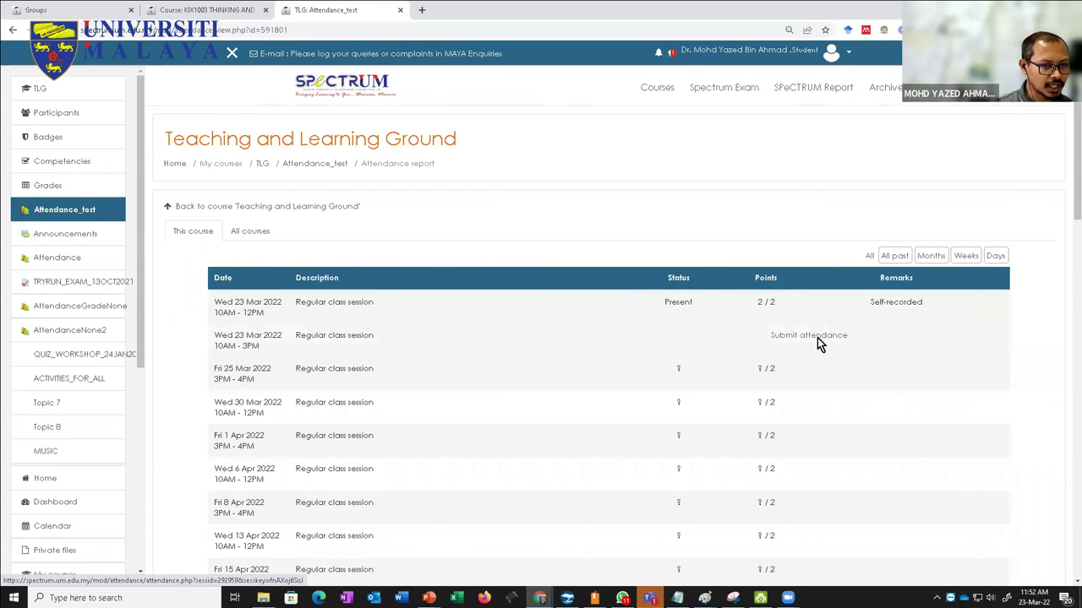
Step: Try submitting Present for the session, cancel it, and log out of SPeCTRUM
click(808, 336)
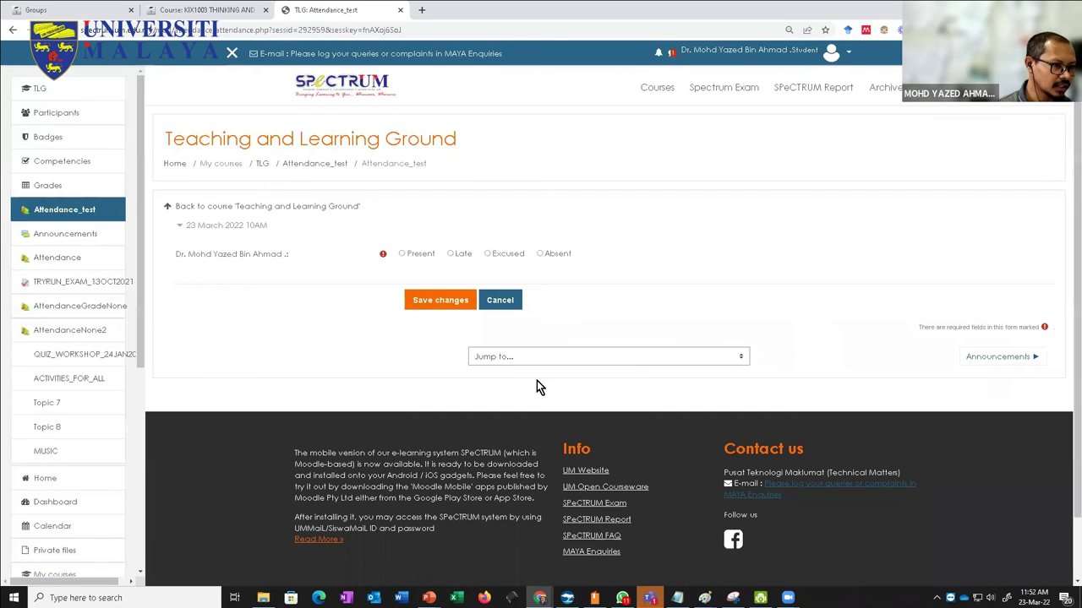
click(399, 257)
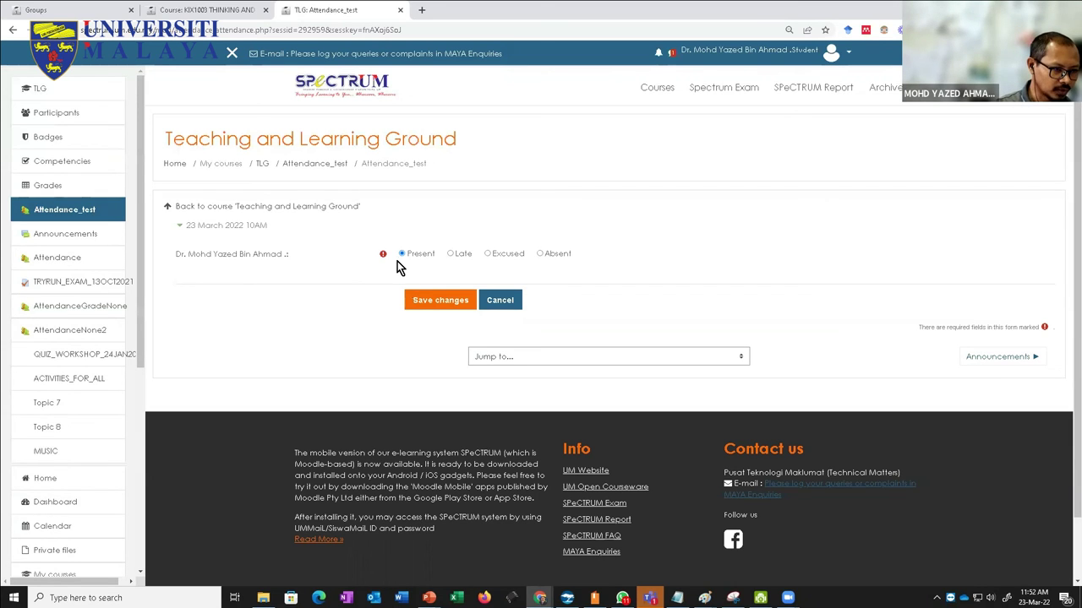
click(502, 301)
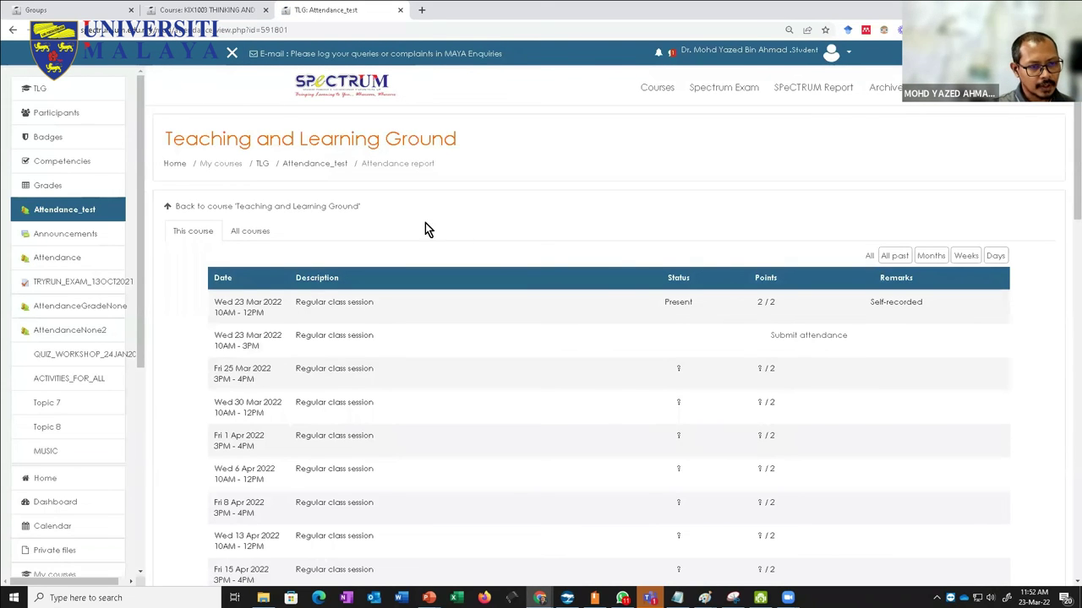
click(848, 56)
click(744, 175)
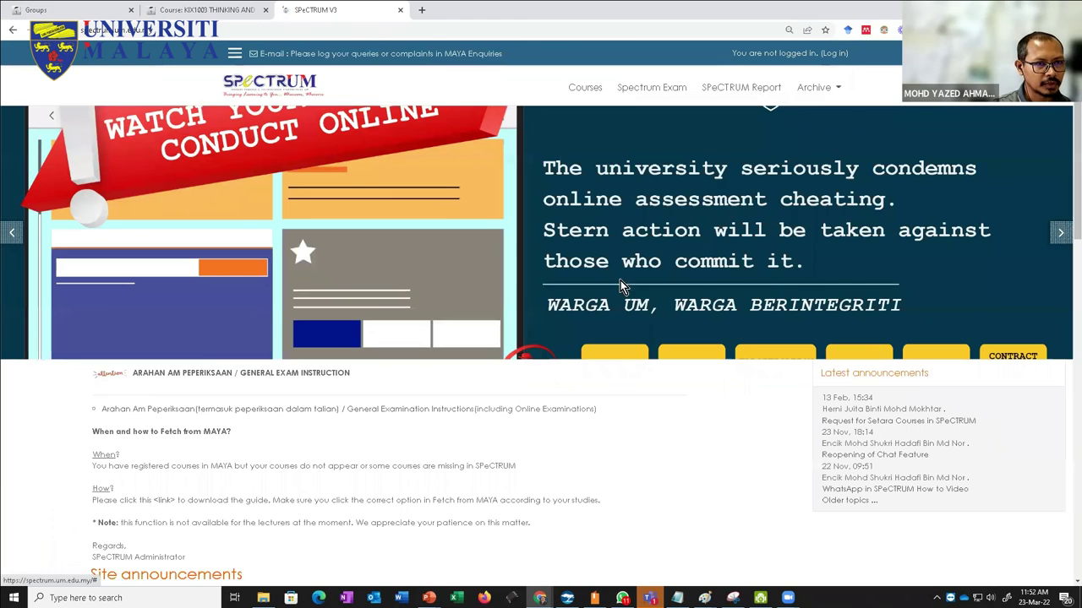
Step: Sign in to SPeCTRUM with Staff as the login status
click(446, 327)
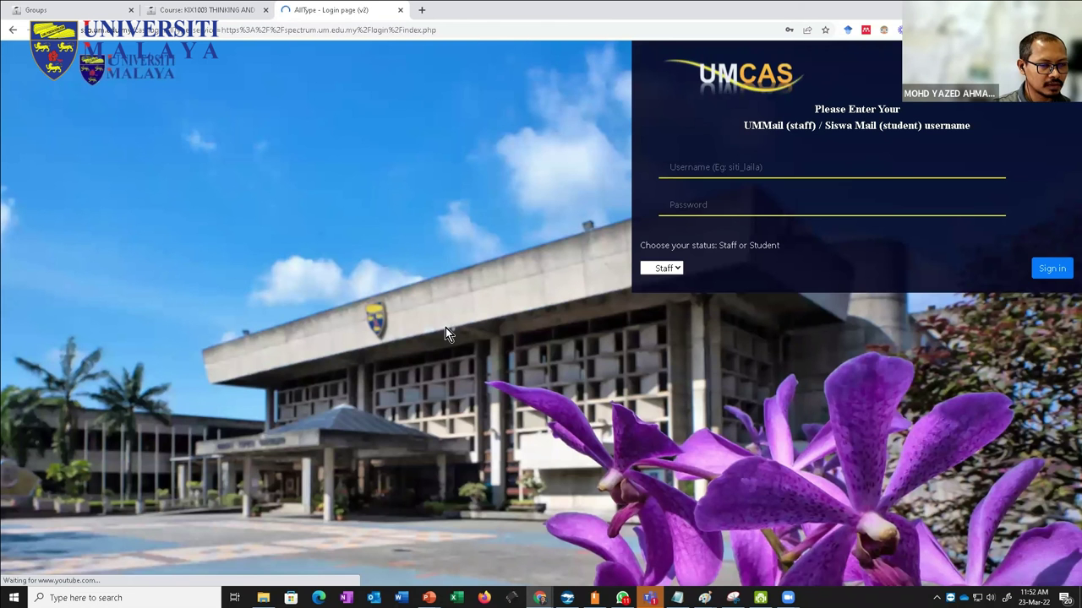
click(669, 268)
click(672, 295)
click(1053, 270)
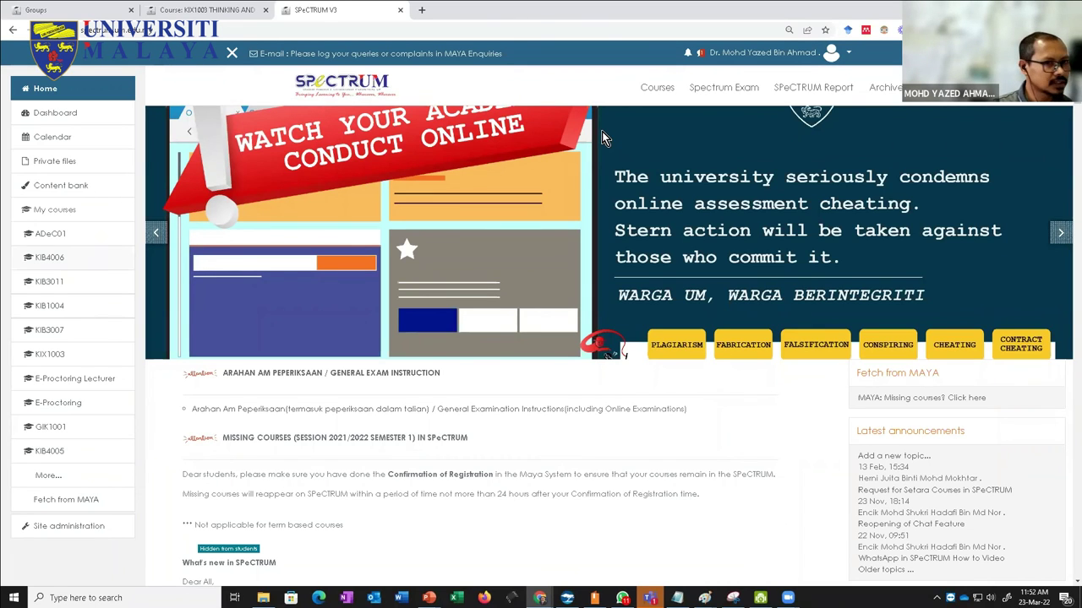
Step: Search the courses for 'tlg'
click(665, 88)
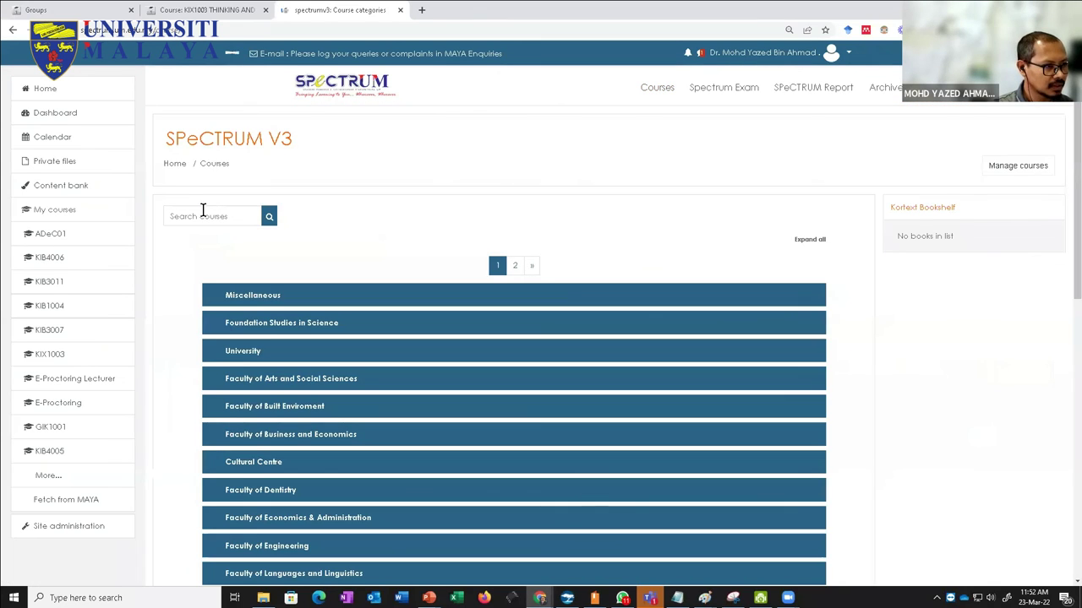
text(t)
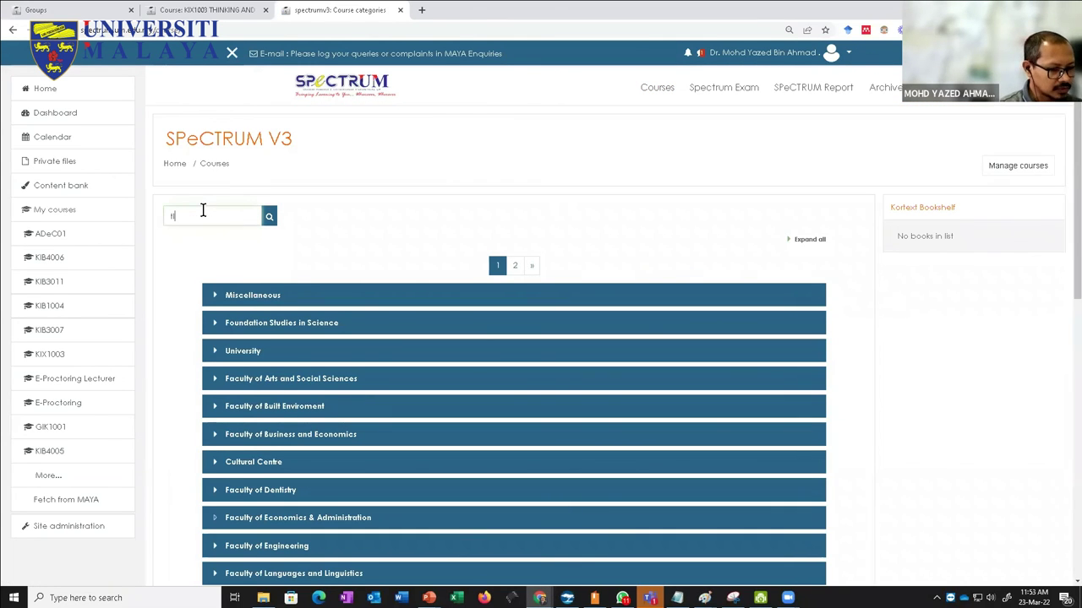
text(lg)
key(Return)
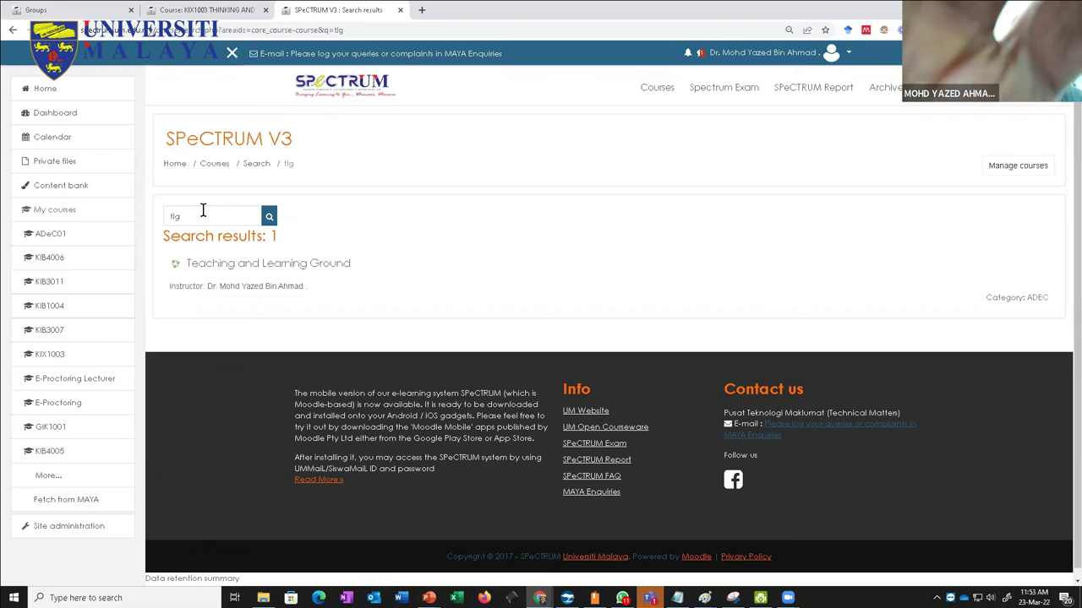
Step: Open the Teaching and Learning Ground course and turn editing on
click(256, 265)
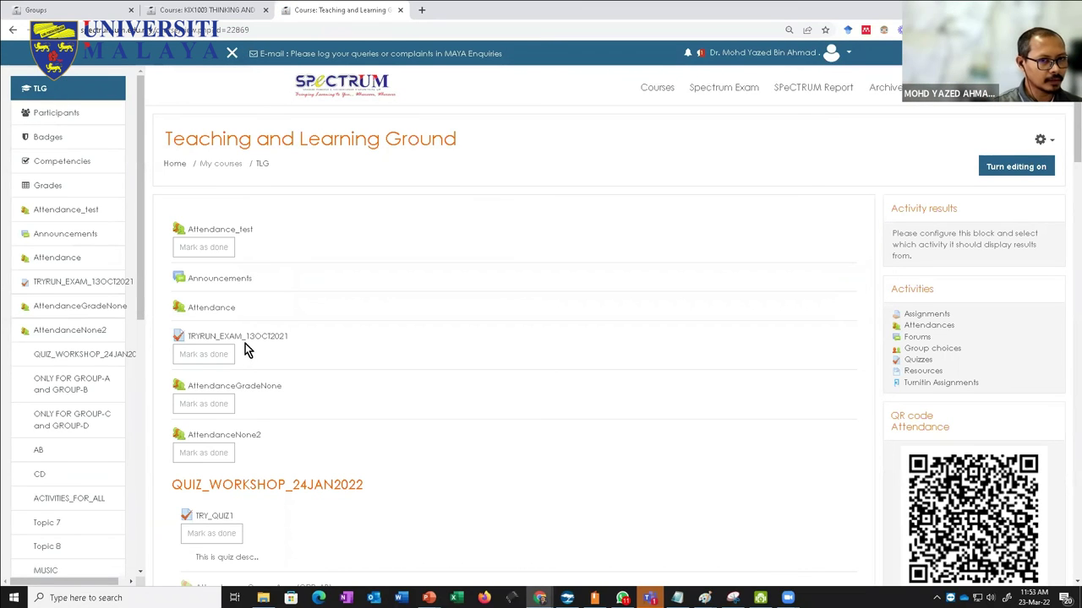
scroll(1005, 480, down, 2)
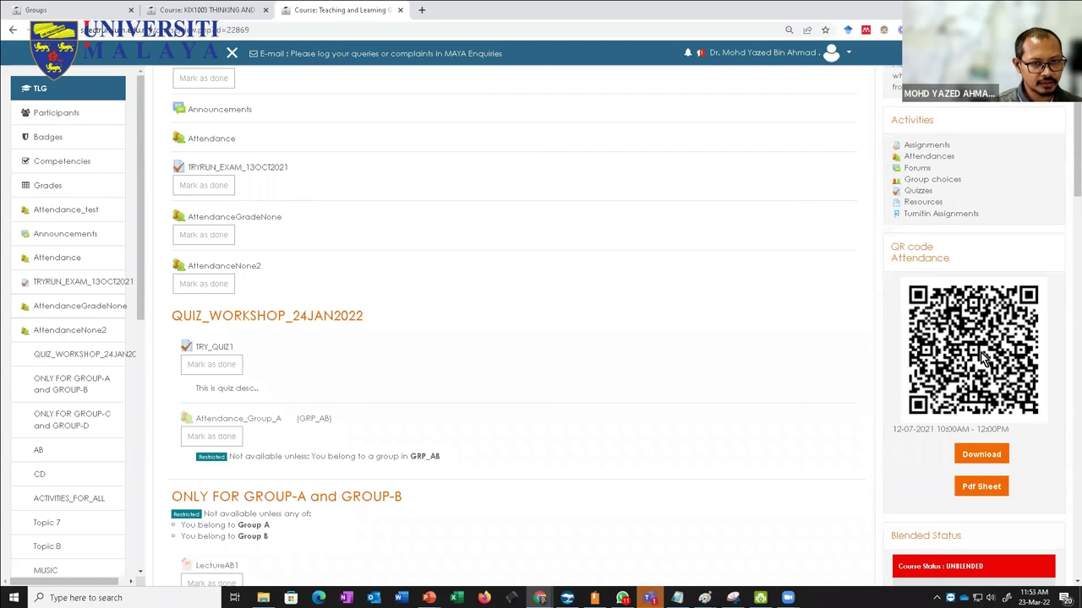
scroll(980, 364, up, 2)
click(1016, 169)
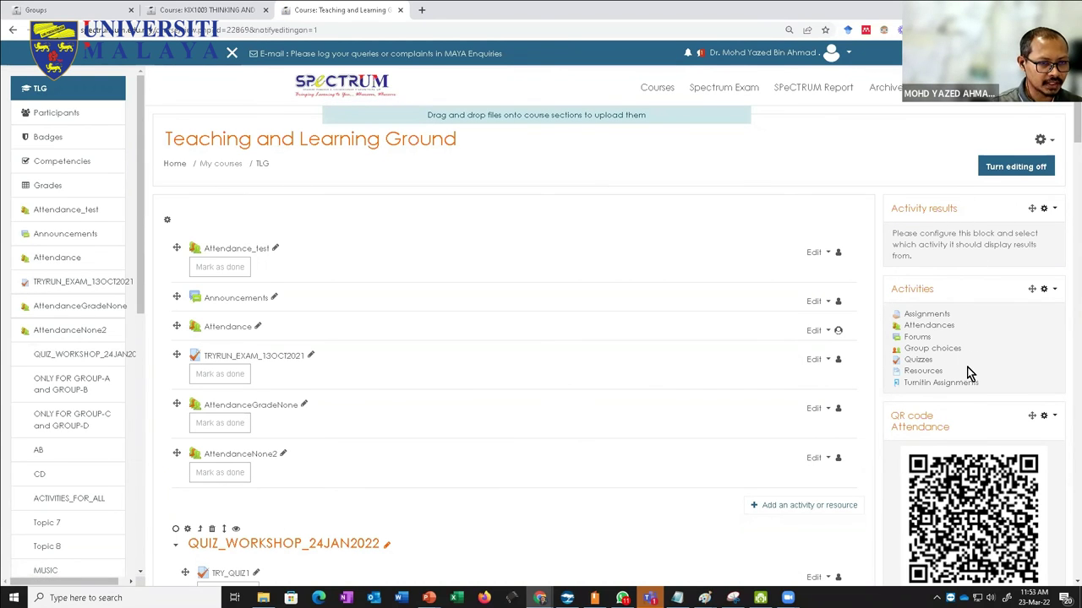
Step: Delete the existing QR code Attendance block from the course page
drag(141, 228, 135, 504)
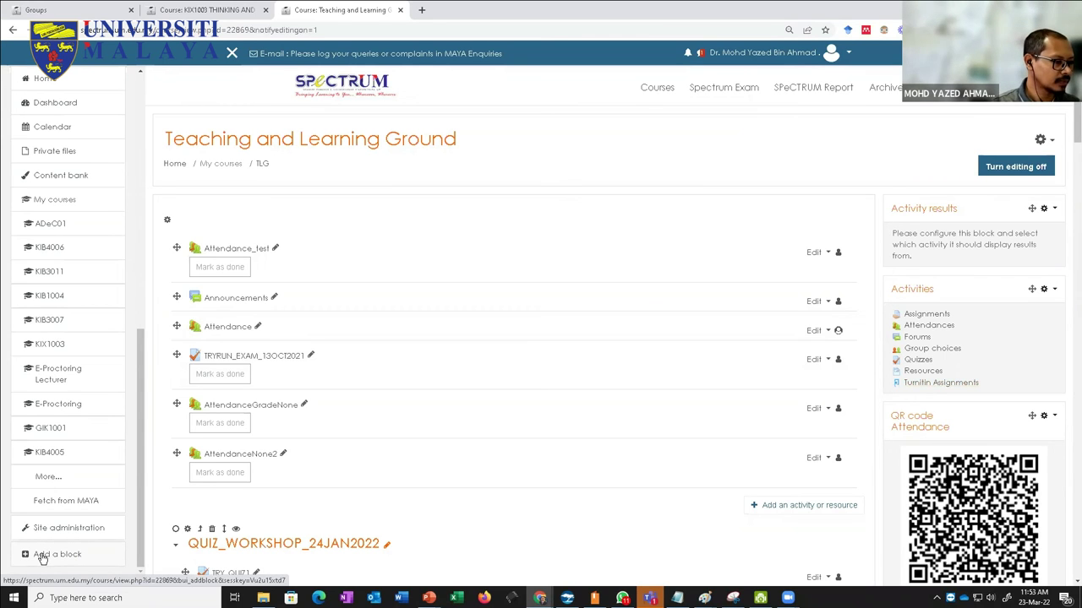
drag(142, 377, 127, 61)
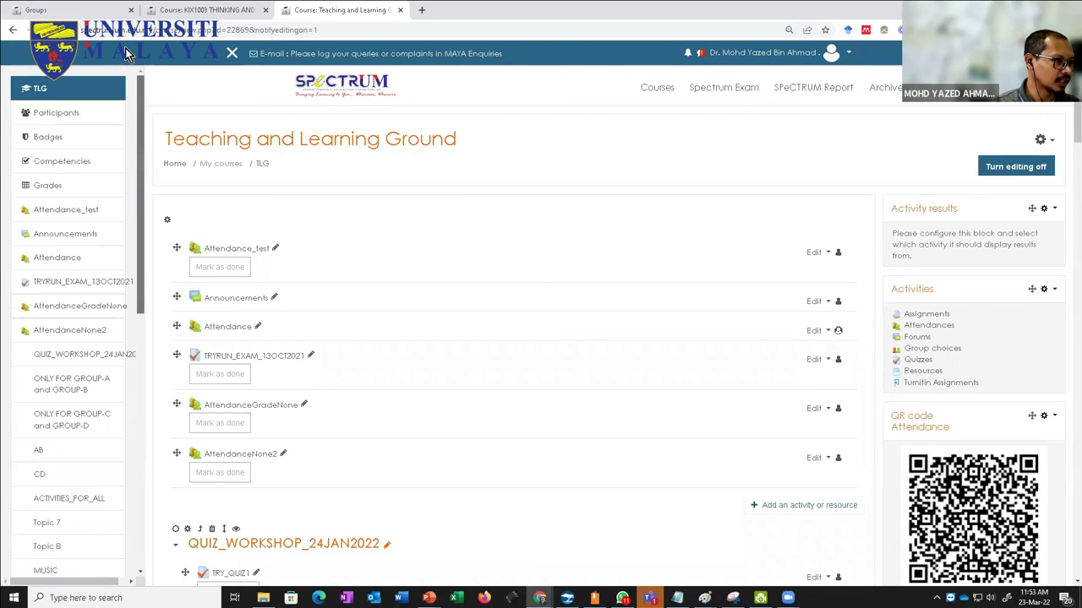
click(231, 53)
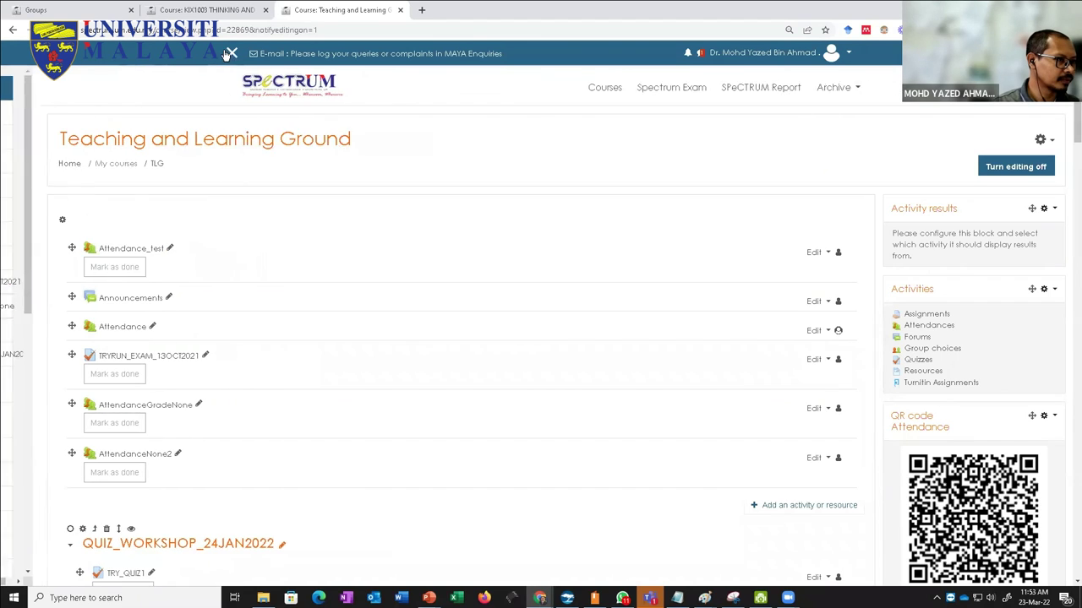
click(231, 53)
drag(137, 104, 101, 567)
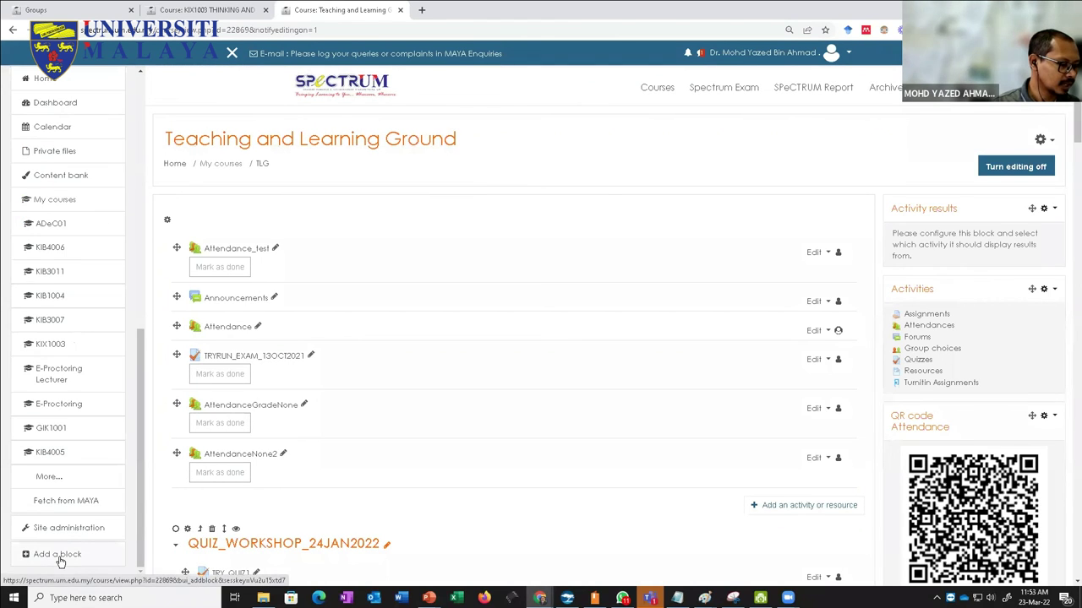
click(1055, 419)
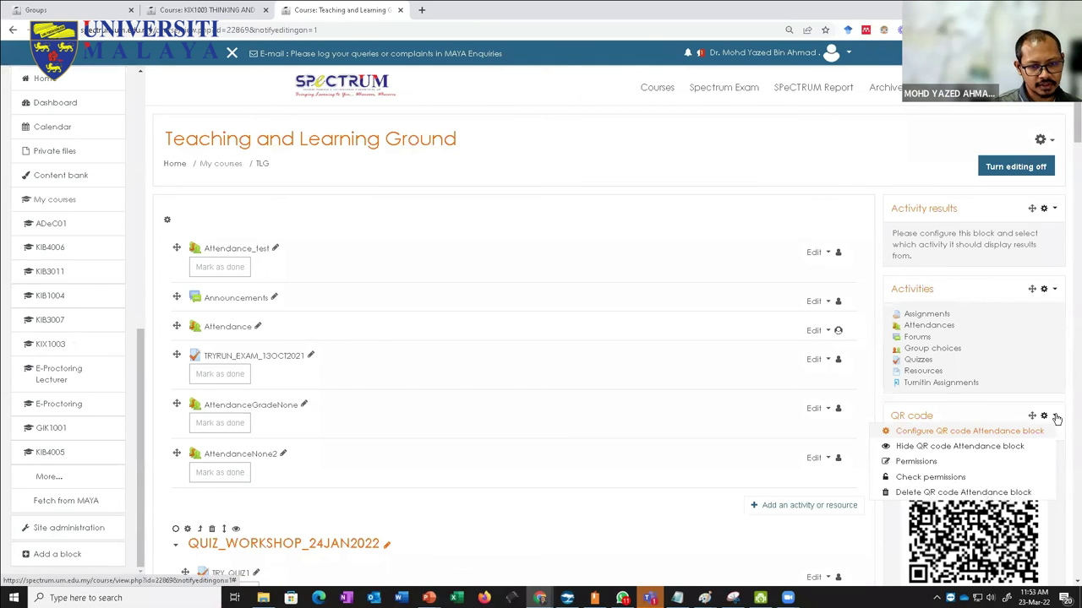
click(959, 493)
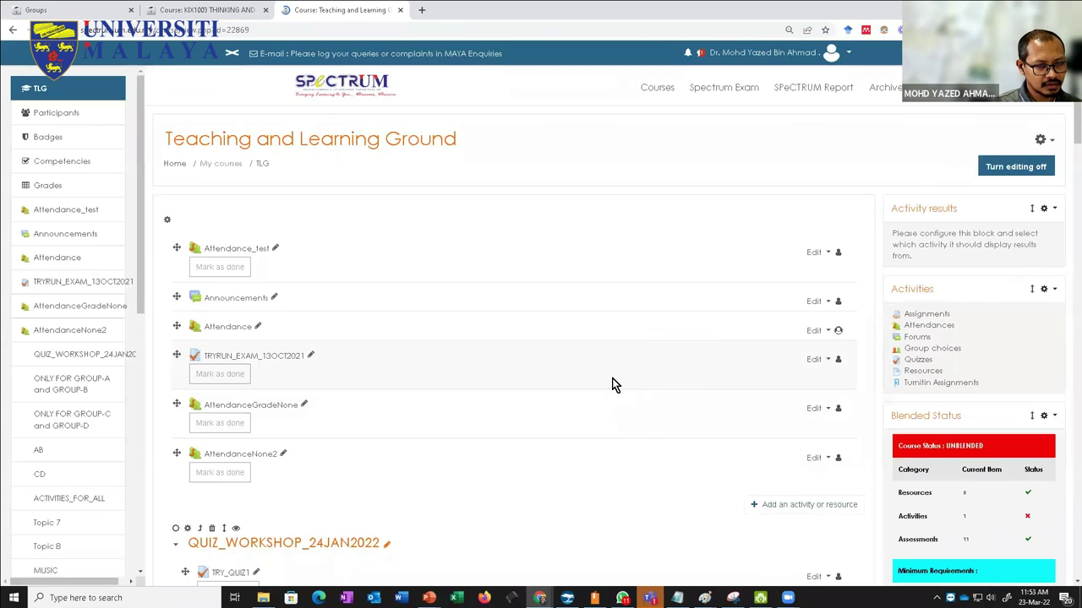
scroll(845, 355, down, 10)
scroll(946, 283, up, 8)
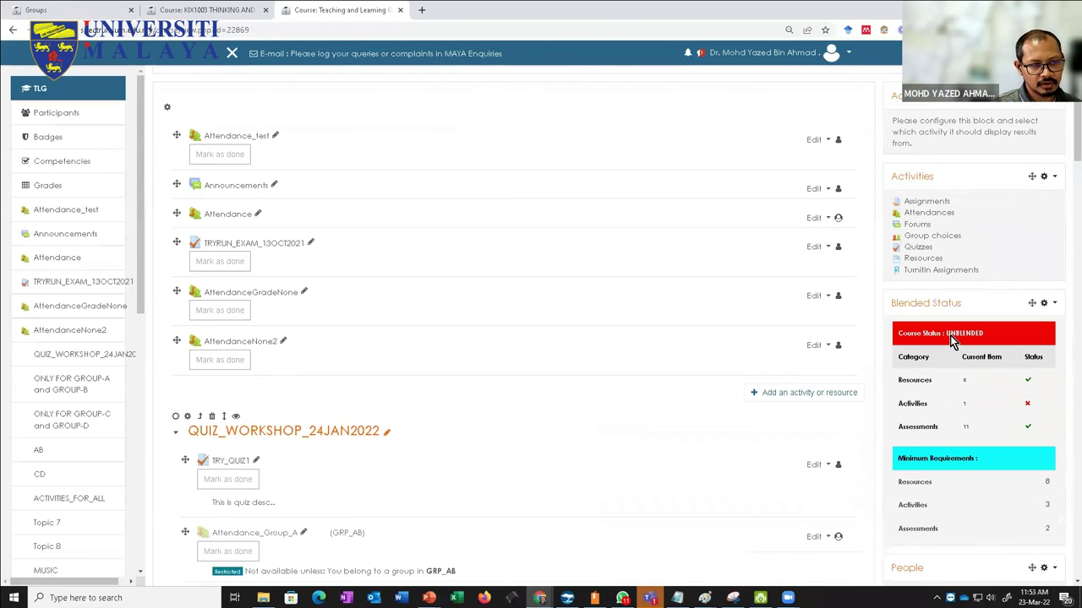
scroll(951, 342, up, 2)
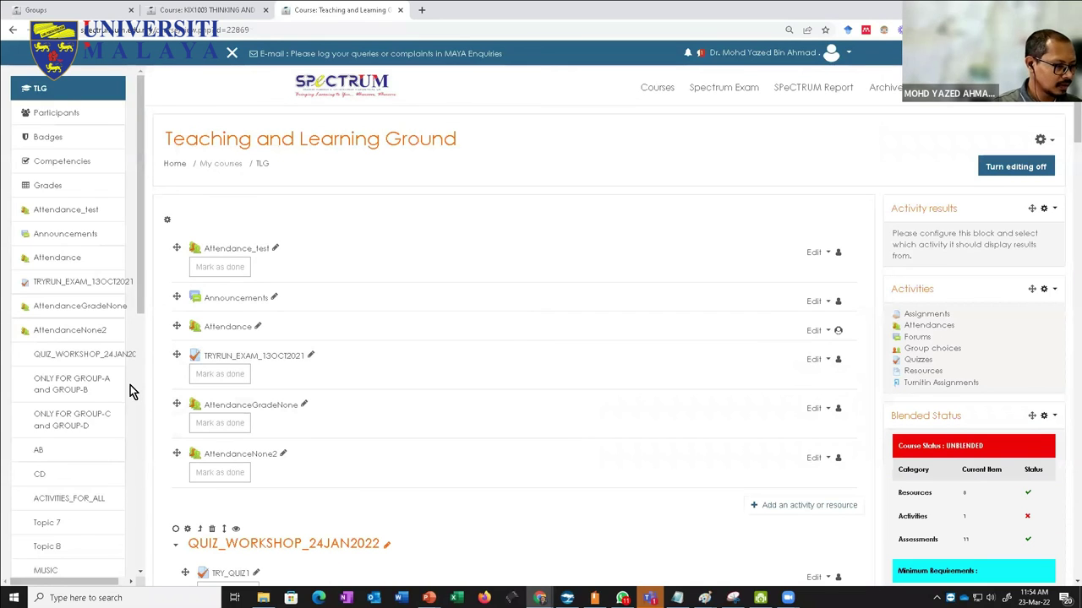
scroll(129, 382, down, 10)
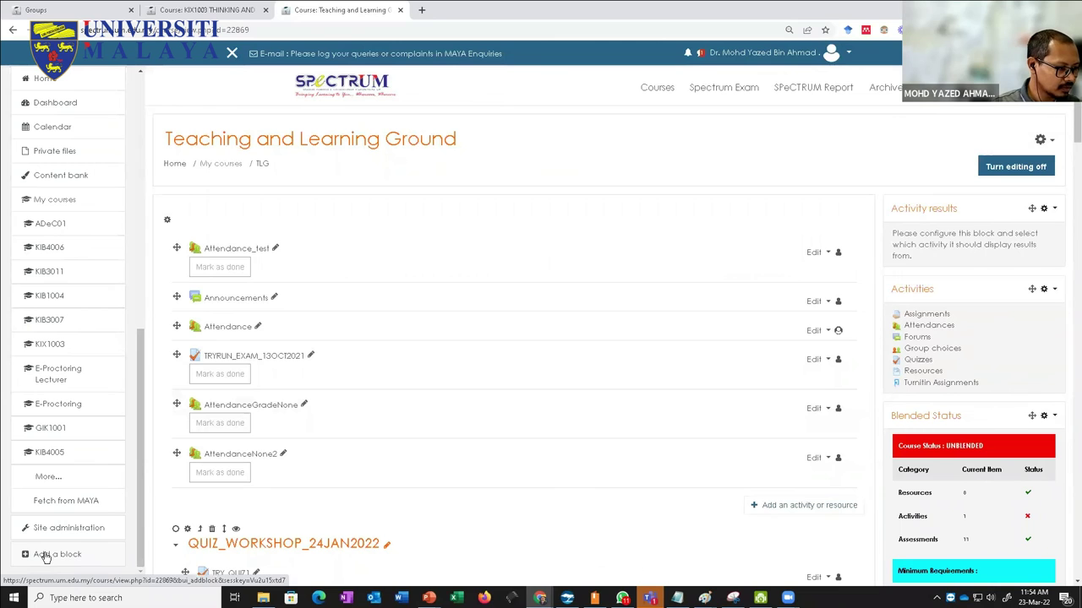
click(46, 557)
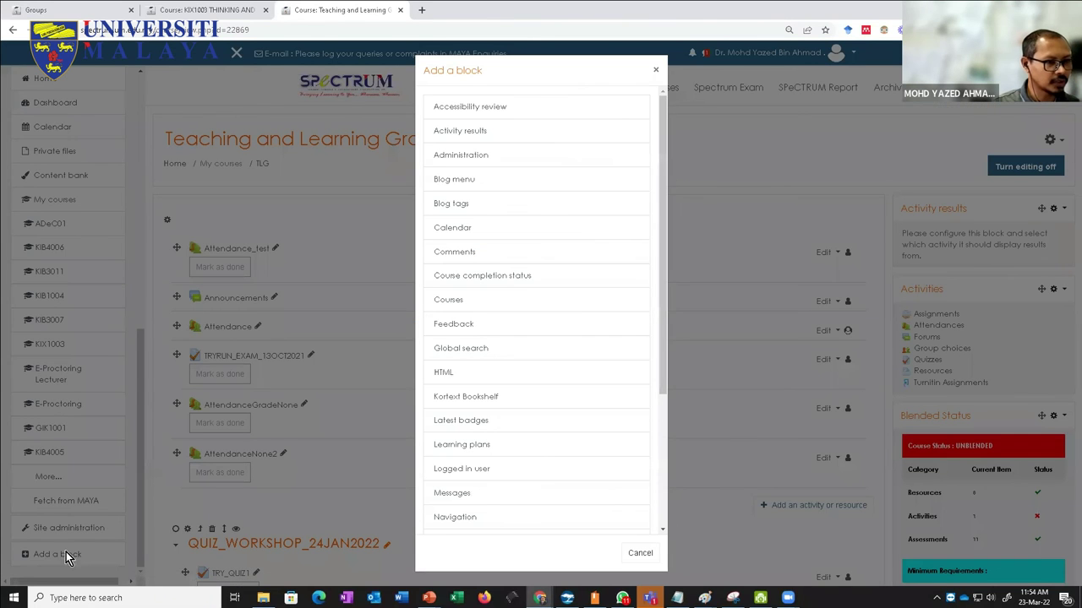
drag(662, 109, 657, 236)
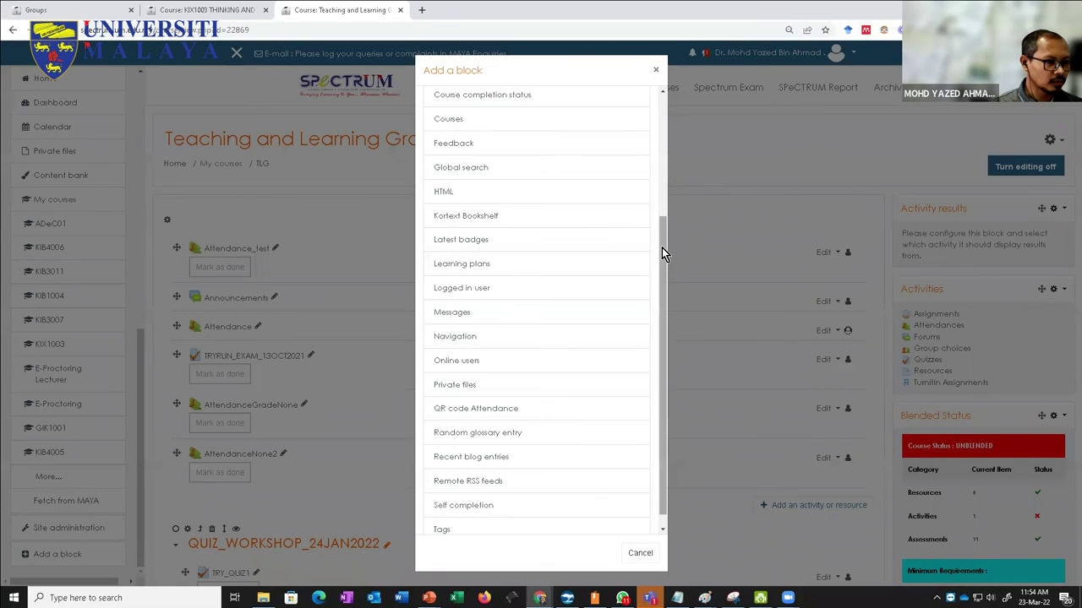
drag(662, 248, 661, 276)
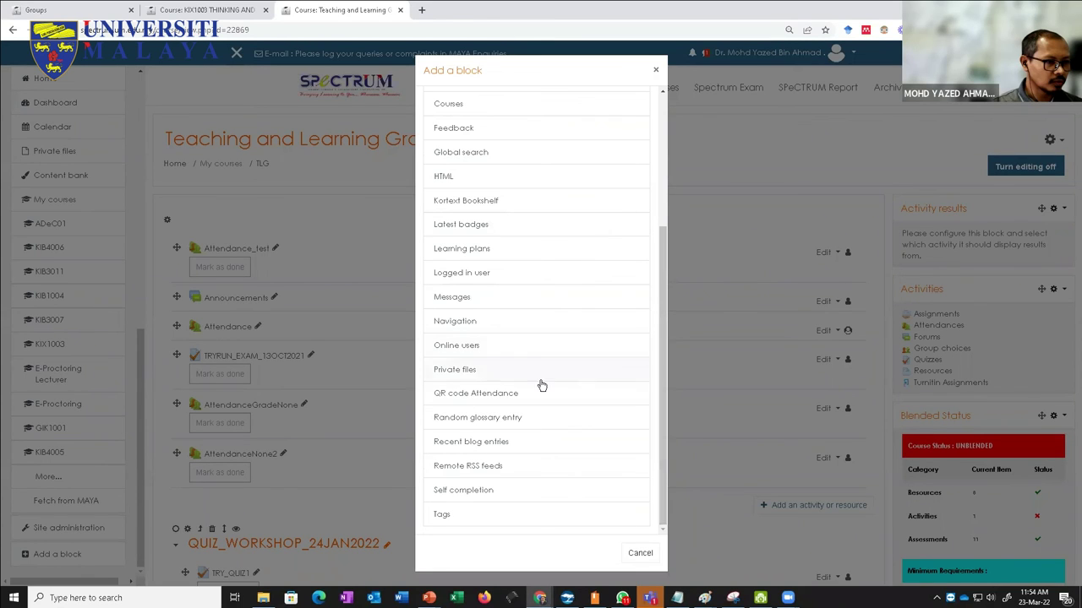
click(462, 397)
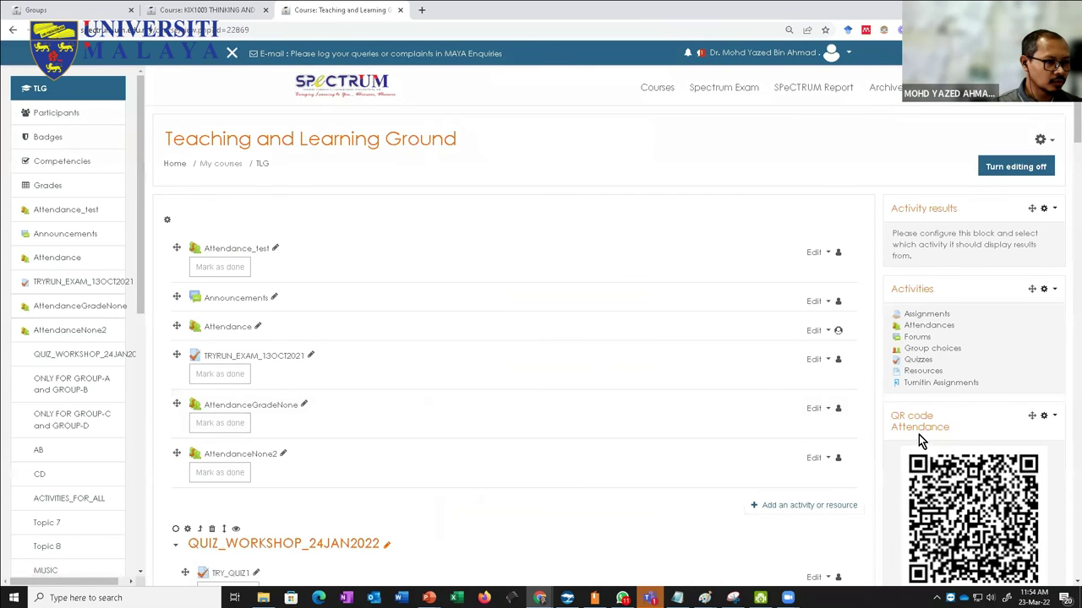
scroll(921, 448, down, 2)
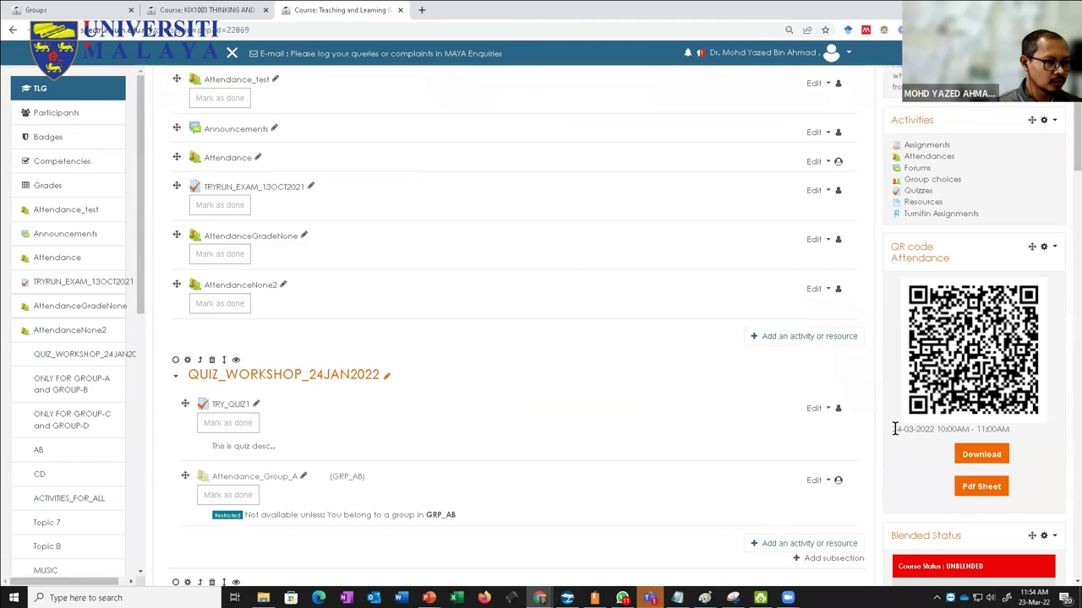
drag(893, 429, 1012, 433)
click(1013, 431)
click(1054, 246)
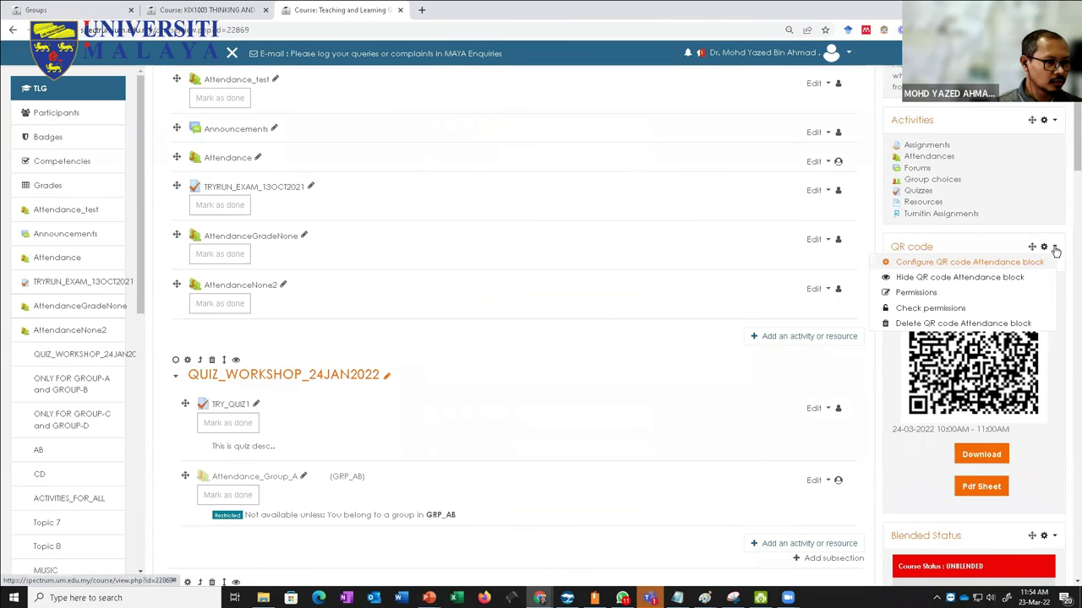
click(986, 263)
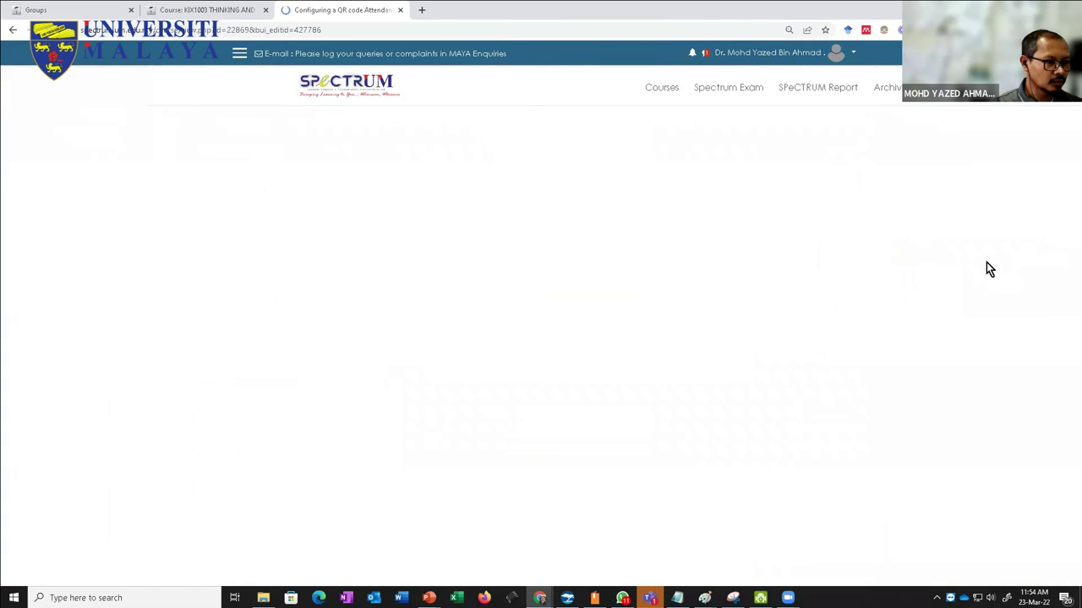
click(512, 348)
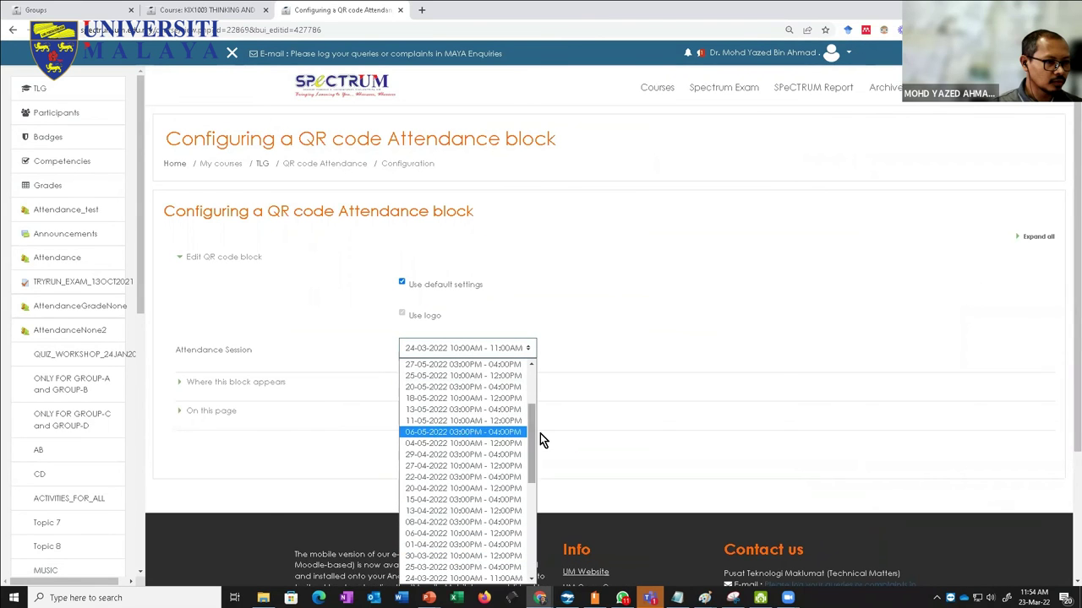
drag(529, 423, 533, 363)
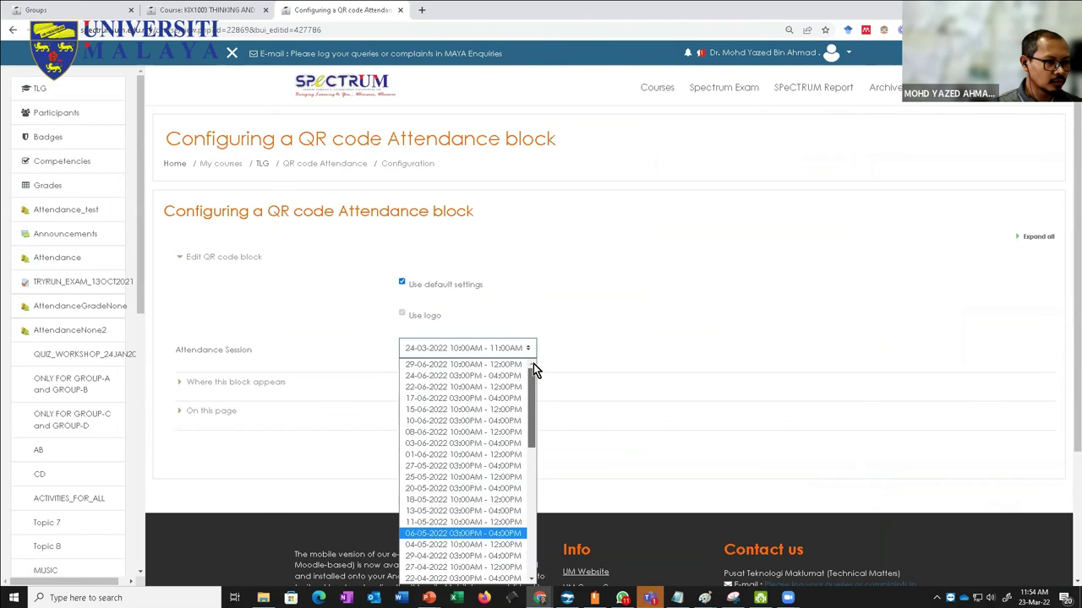
drag(532, 420, 538, 494)
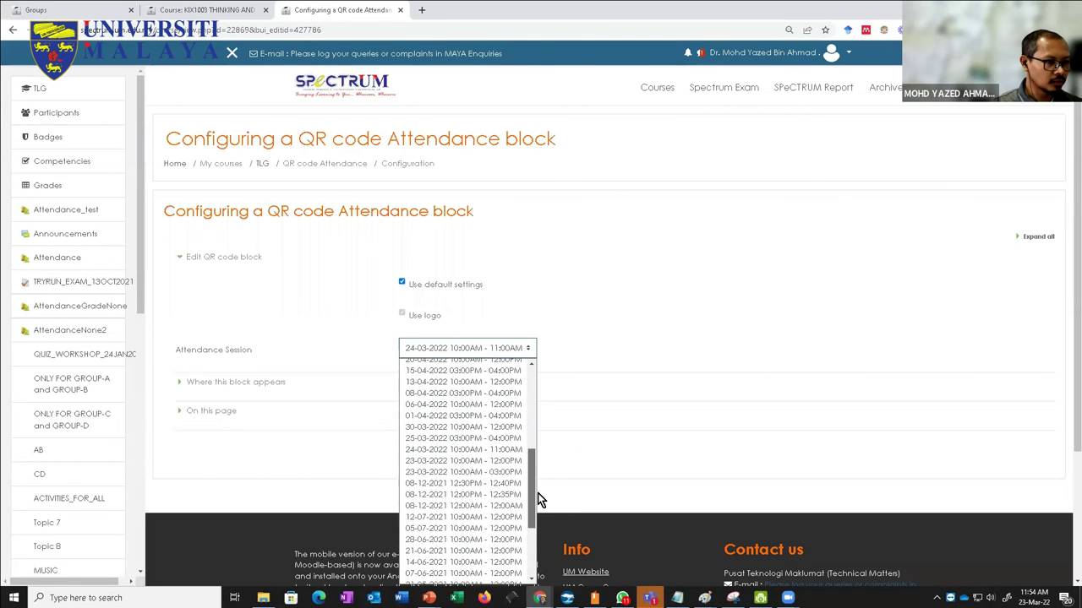
click(435, 472)
click(435, 449)
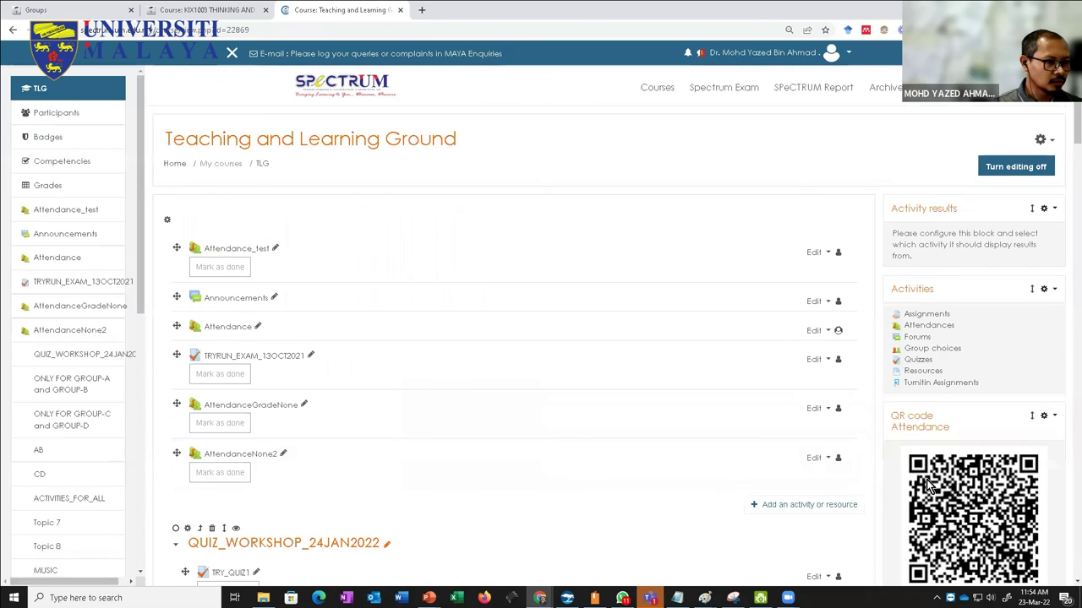
scroll(927, 483, down, 3)
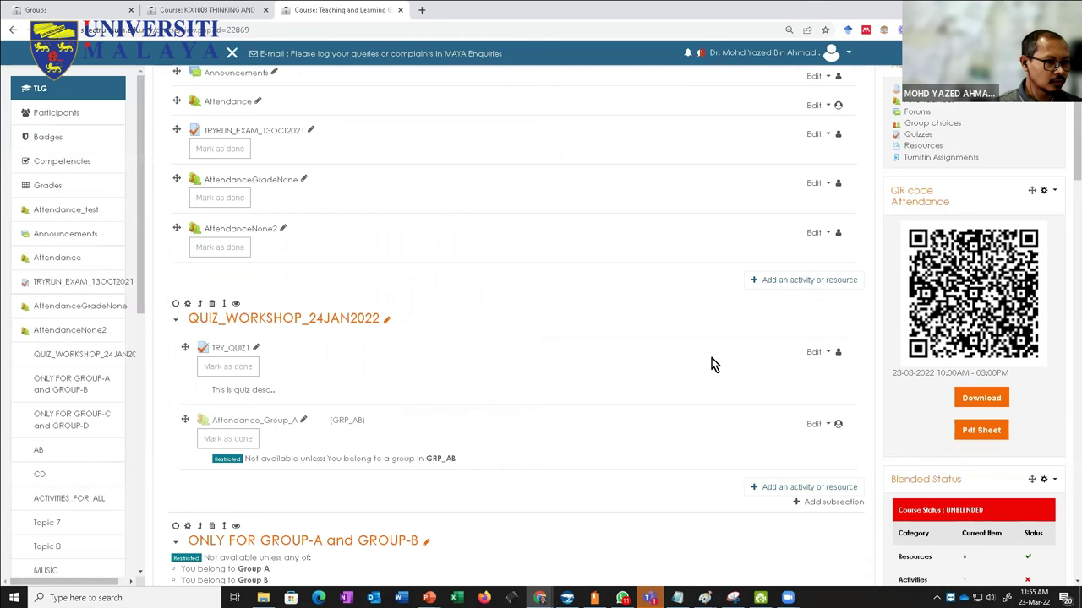
scroll(541, 389, up, 3)
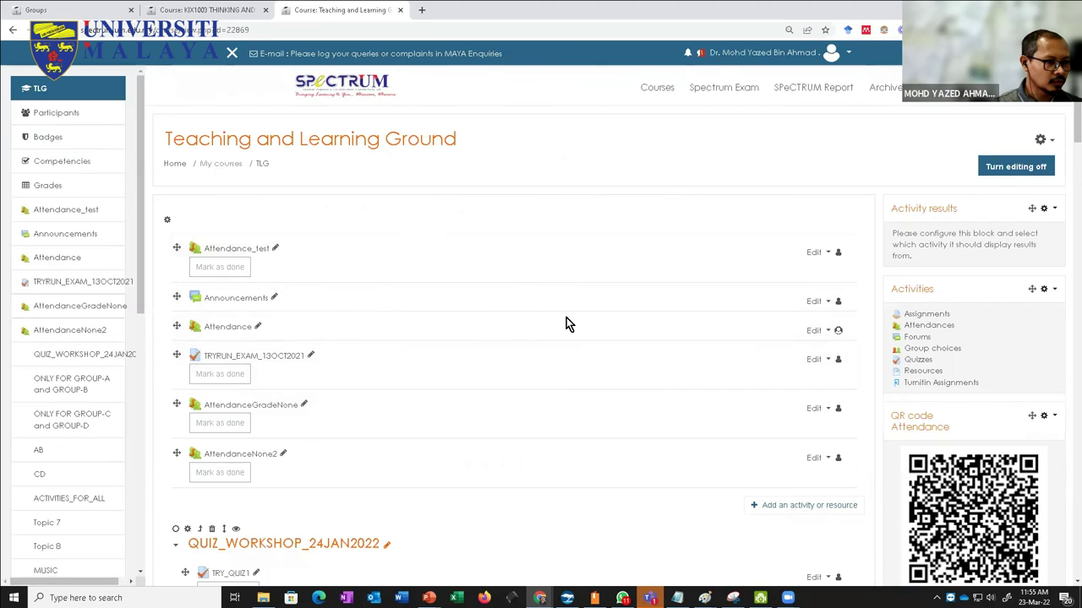
scroll(838, 437, down, 2)
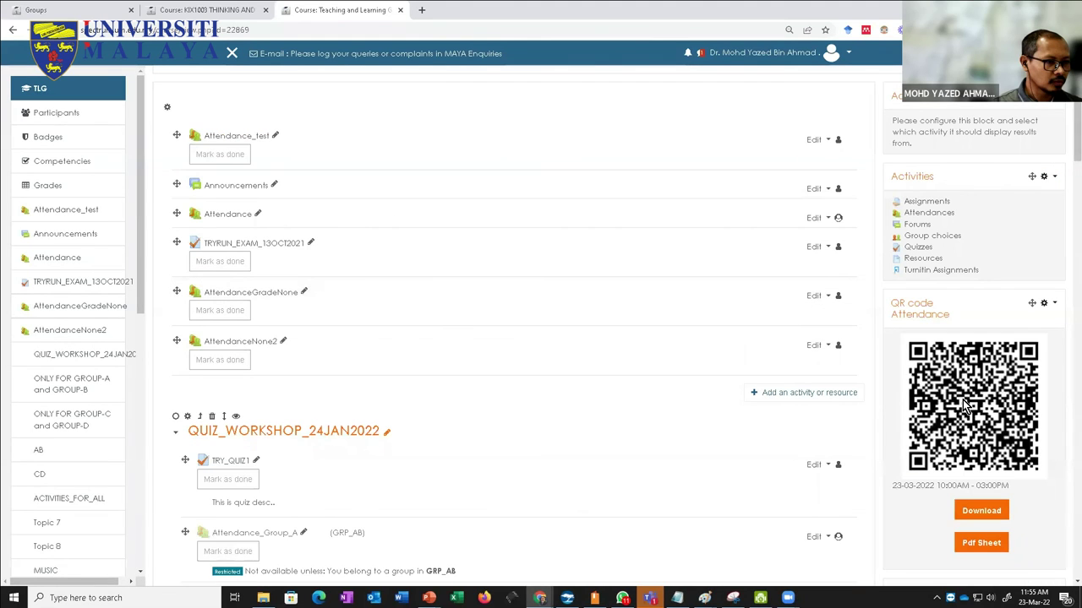
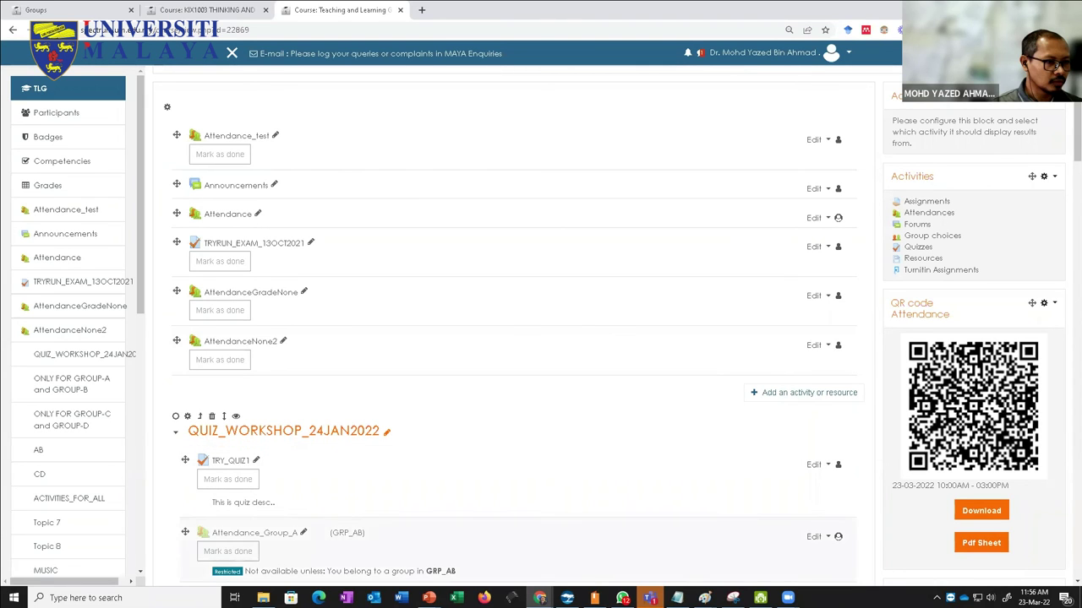
Step: Launch Snipping Tool by searching for 'snip'
click(127, 597)
text(snip)
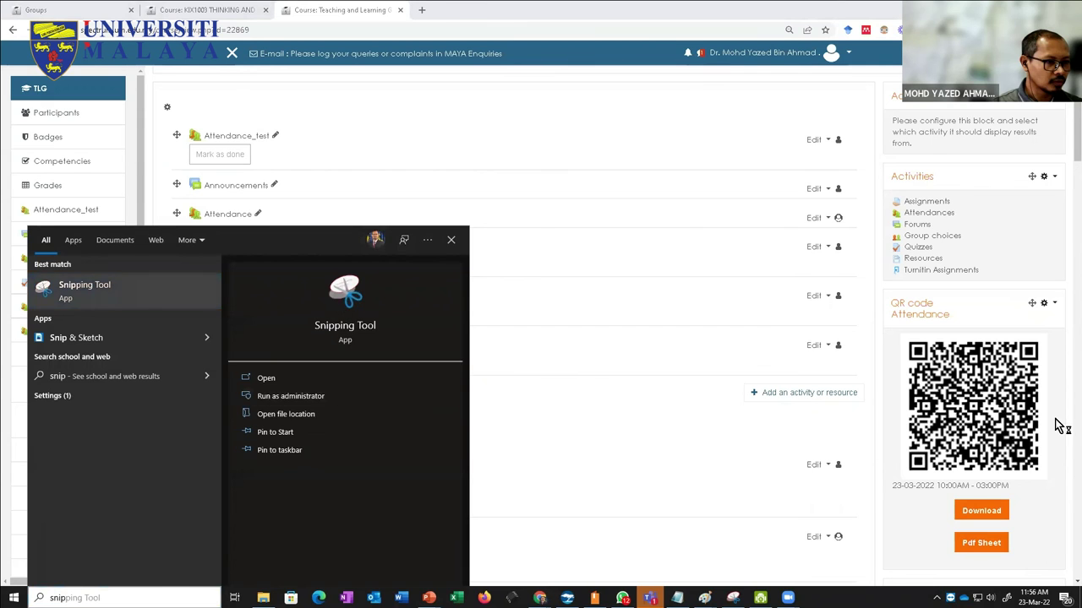
key(Return)
Step: Capture a new snip of the attendance QR code and move the snip window aside
key(ctrl+n)
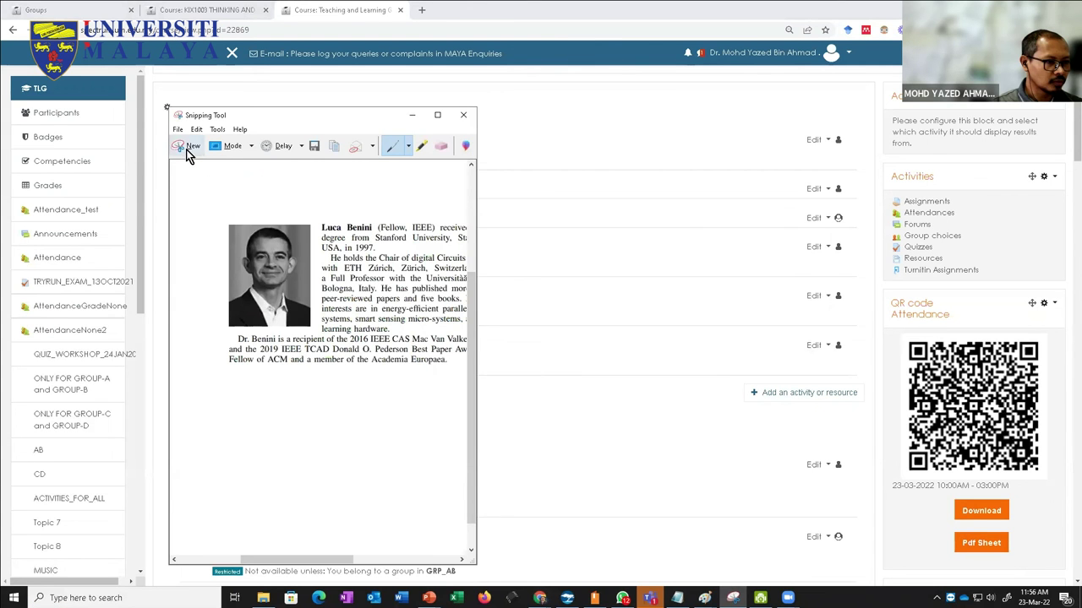
drag(895, 330, 1043, 493)
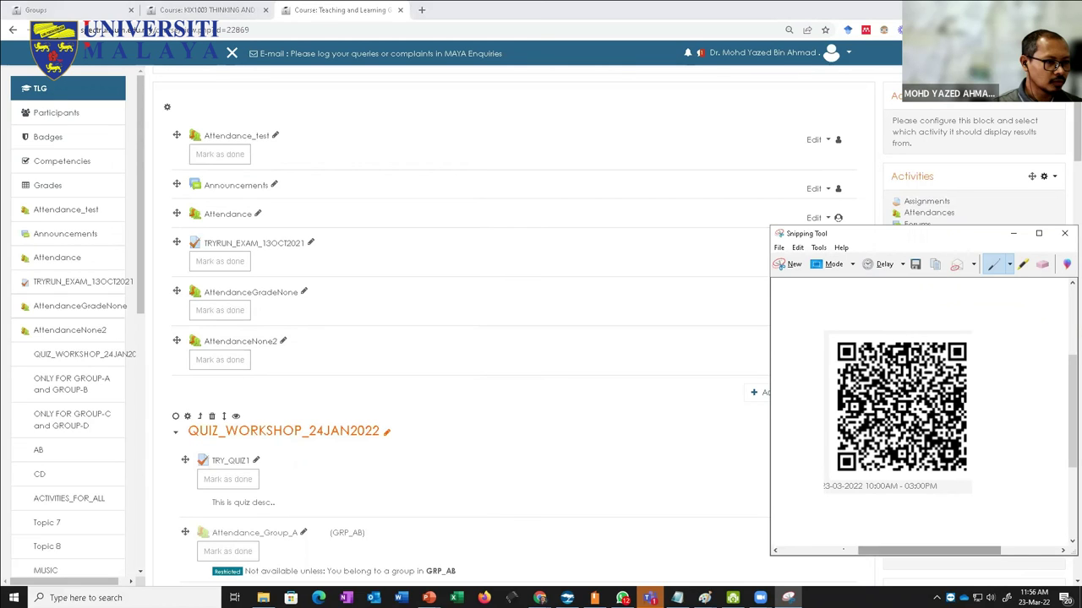
drag(944, 231, 632, 189)
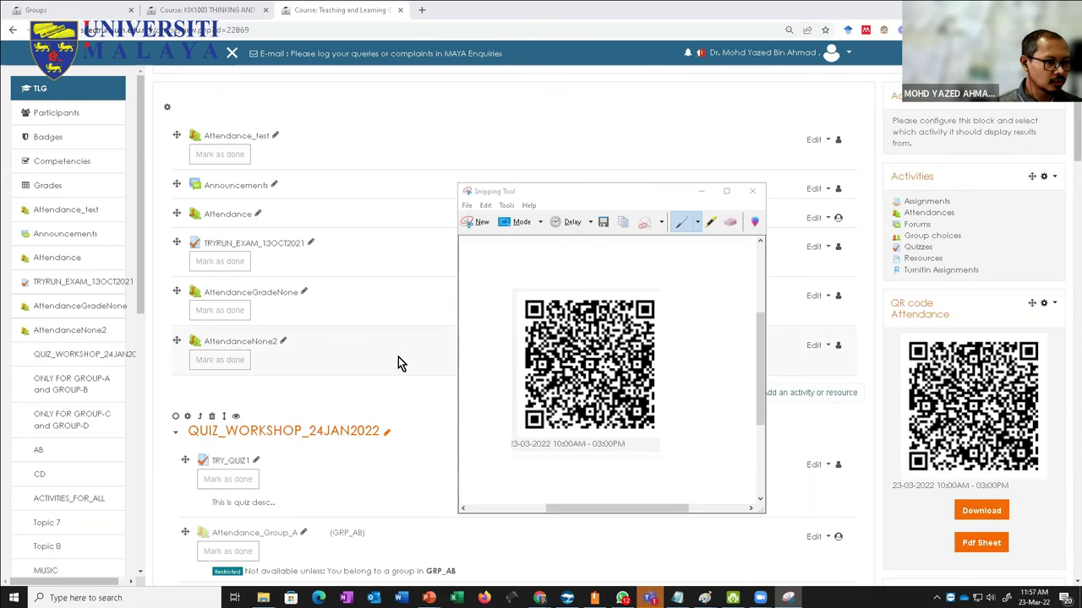
scroll(398, 356, up, 2)
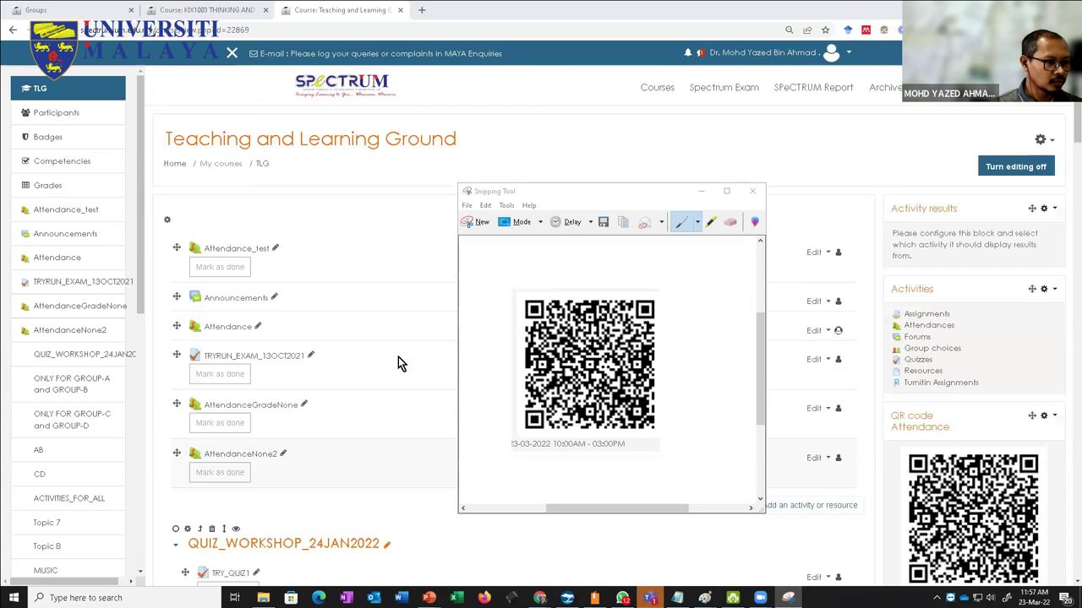
Step: Bring the course page forward and scroll through its sections back to Topic 7
click(653, 153)
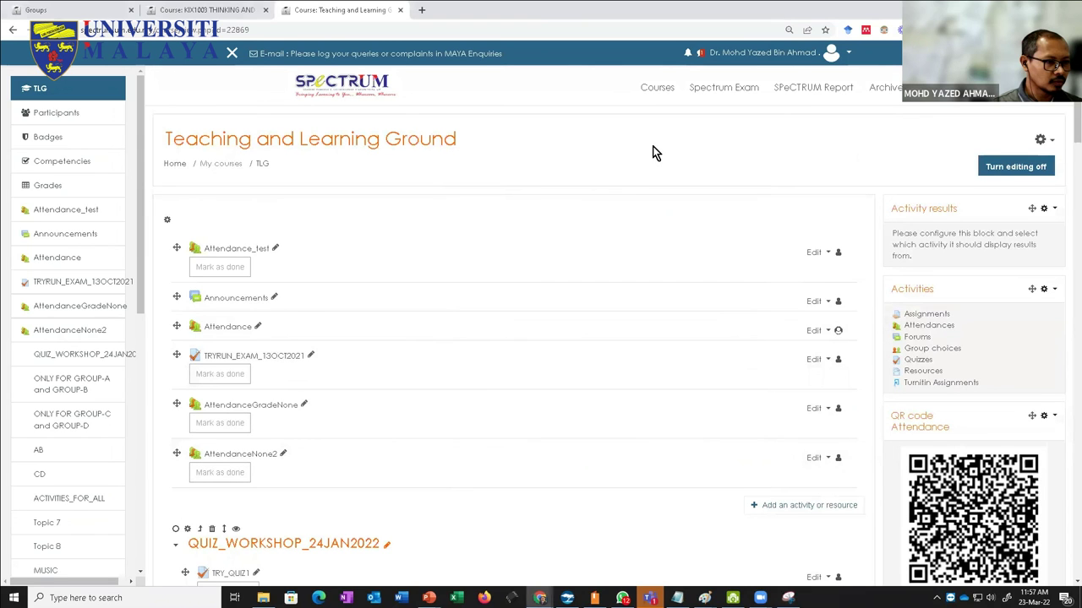
scroll(550, 334, down, 20)
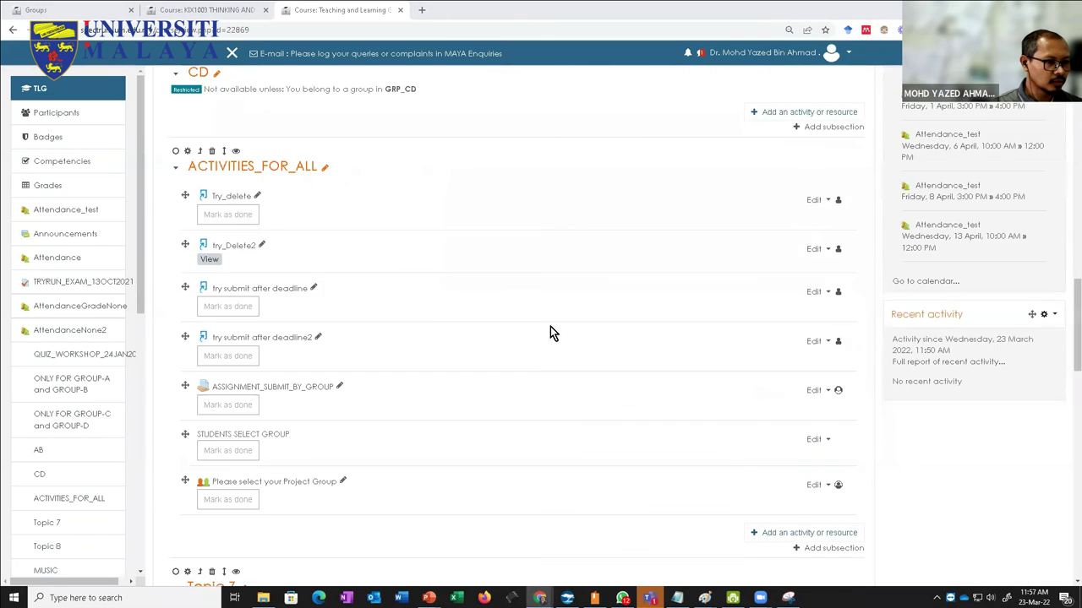
scroll(495, 397, up, 2)
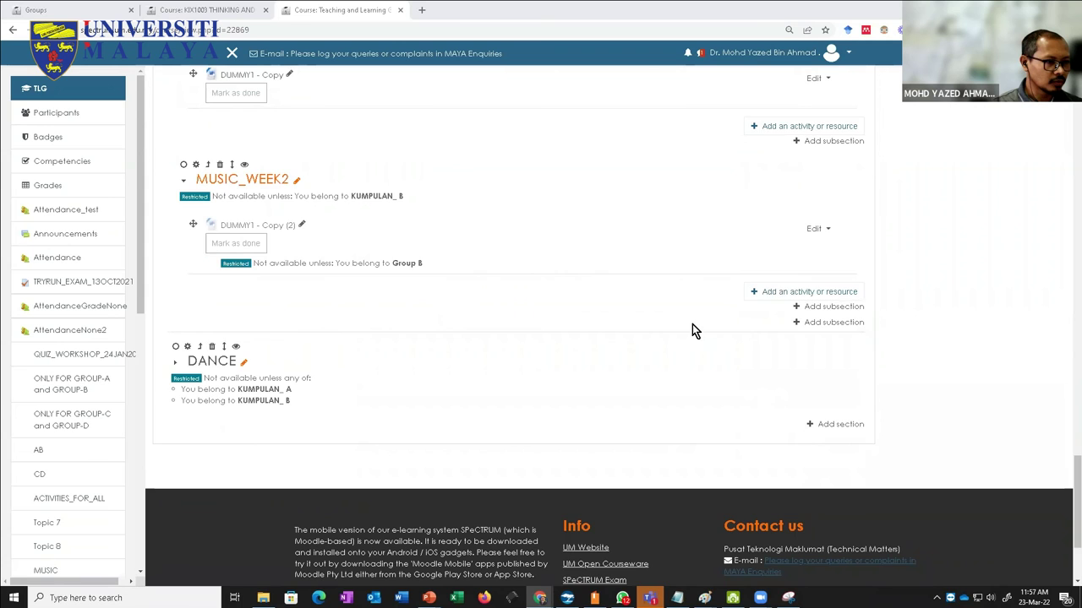
scroll(910, 178, up, 8)
scroll(819, 249, down, 6)
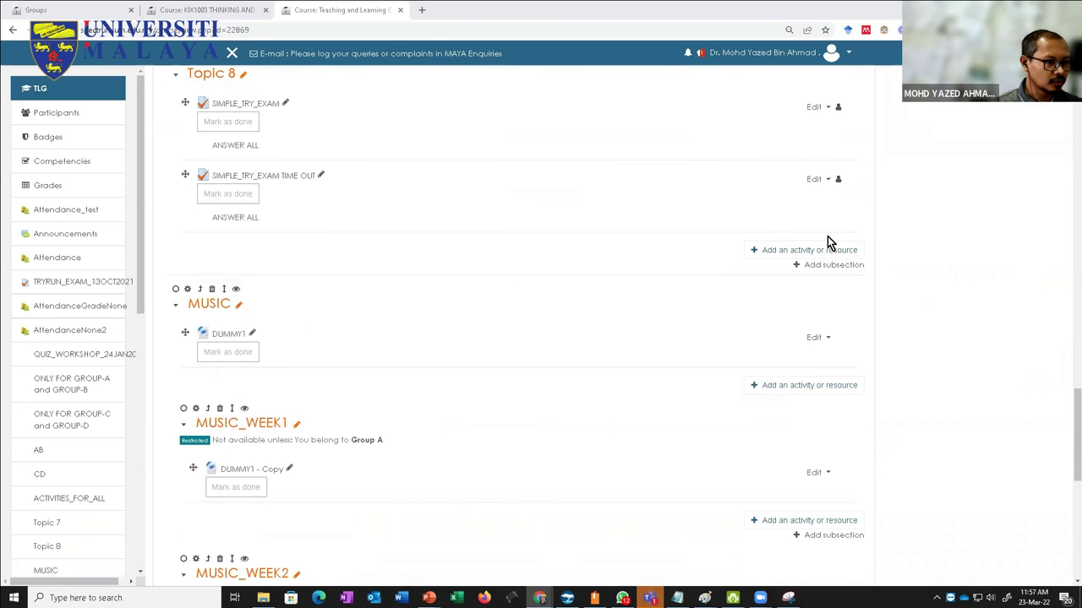
scroll(621, 239, up, 8)
scroll(506, 362, down, 7)
scroll(510, 356, down, 10)
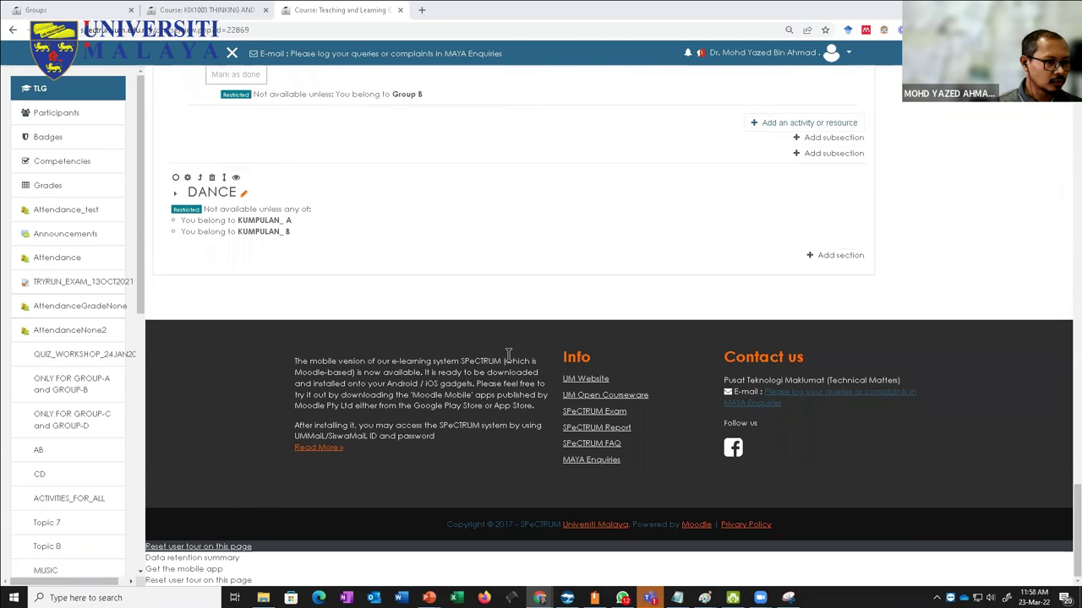
scroll(508, 353, up, 1)
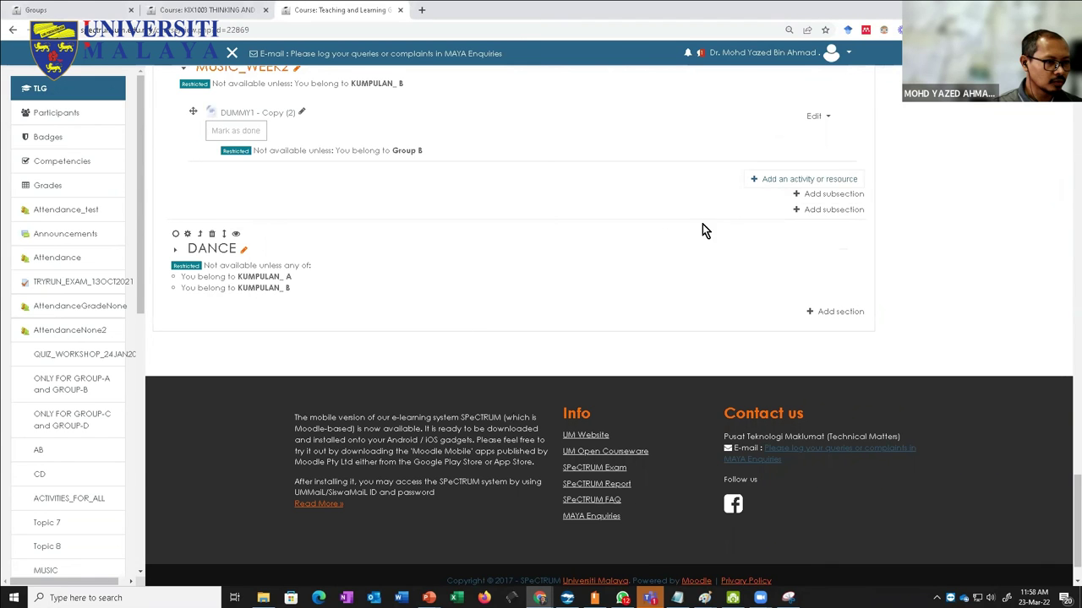
scroll(628, 265, up, 3)
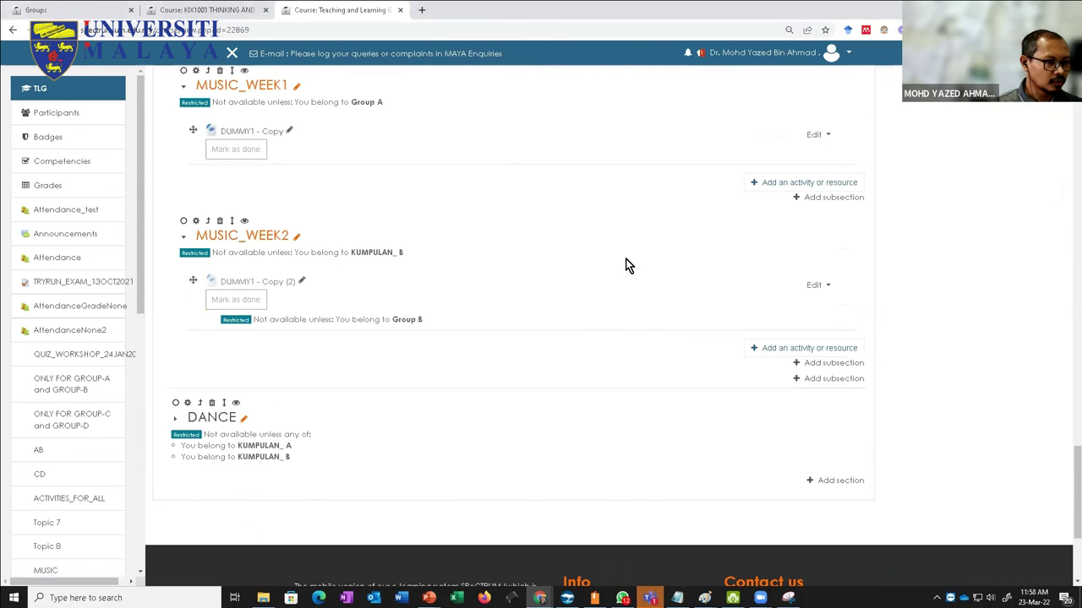
scroll(625, 264, up, 9)
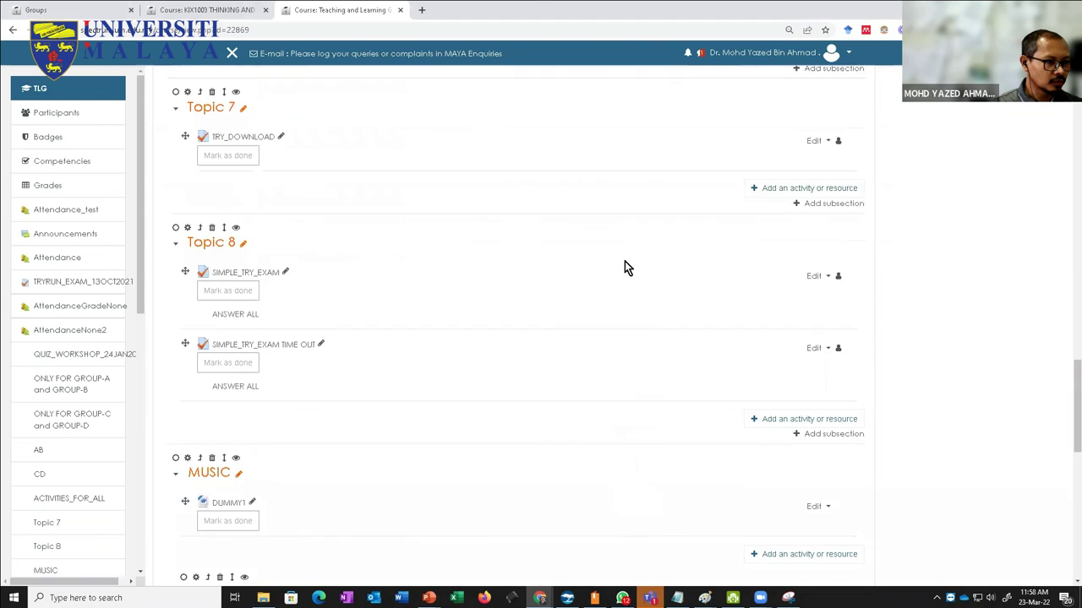
scroll(625, 262, up, 6)
scroll(526, 323, down, 2)
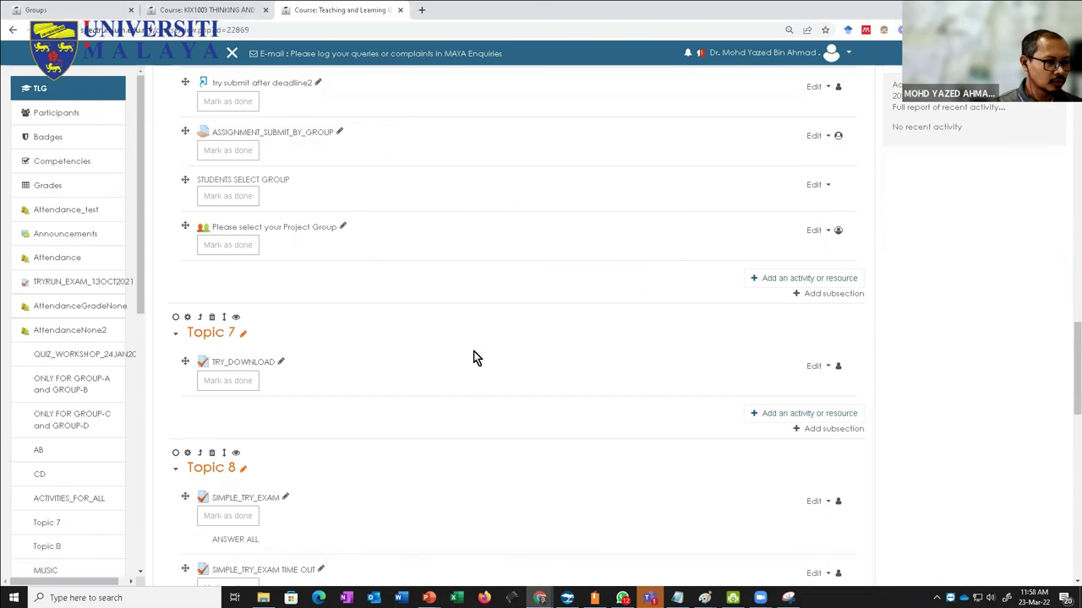
Step: Add an Assignment to Topic 7 from the All tab, named GROUP_ASSIGNMENT_TEST
click(750, 415)
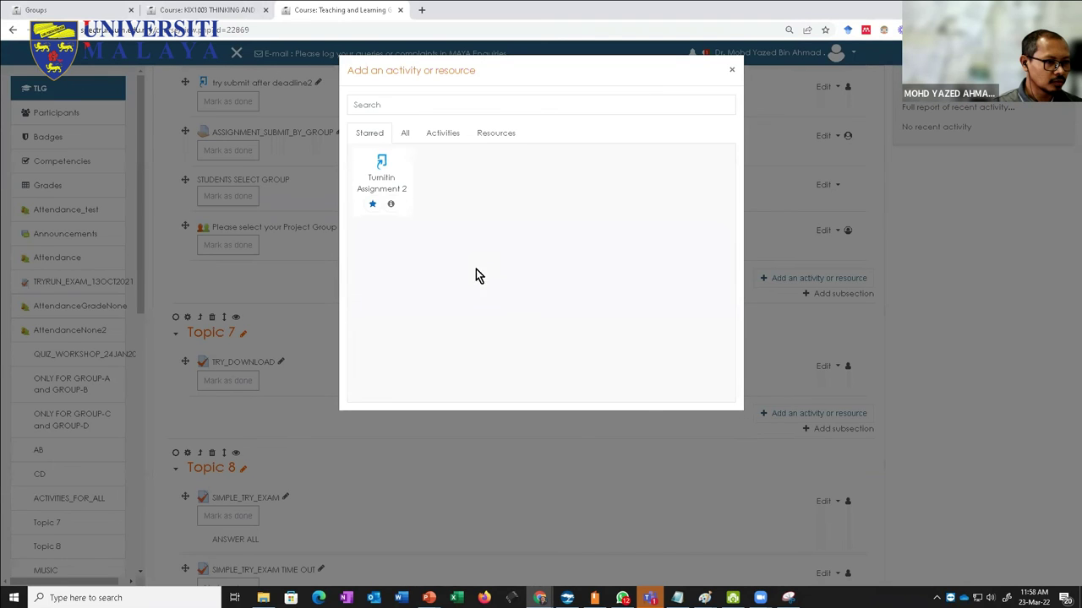
click(404, 132)
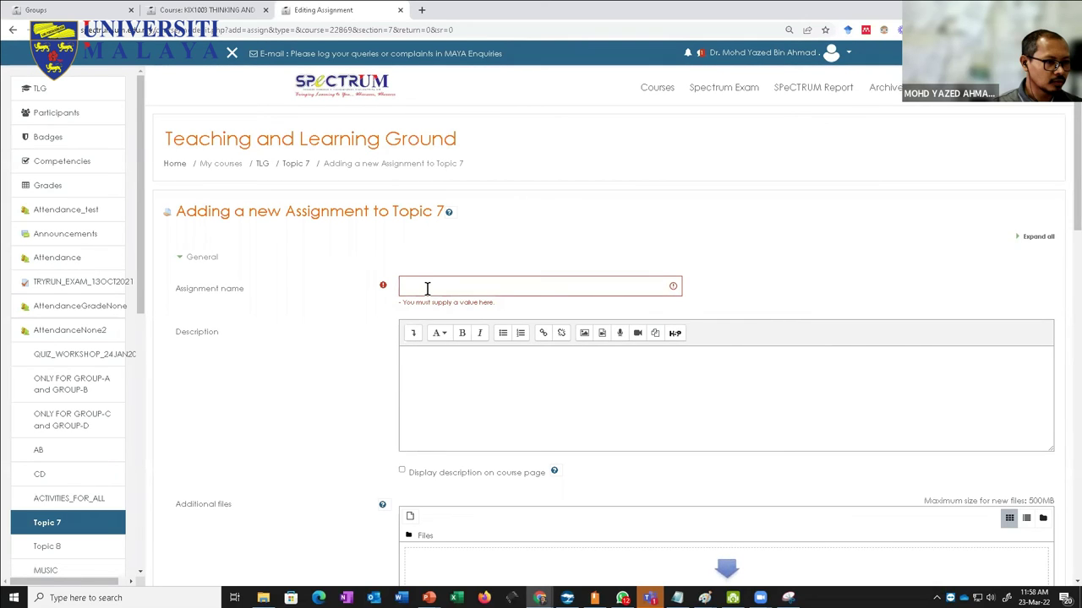
click(427, 288)
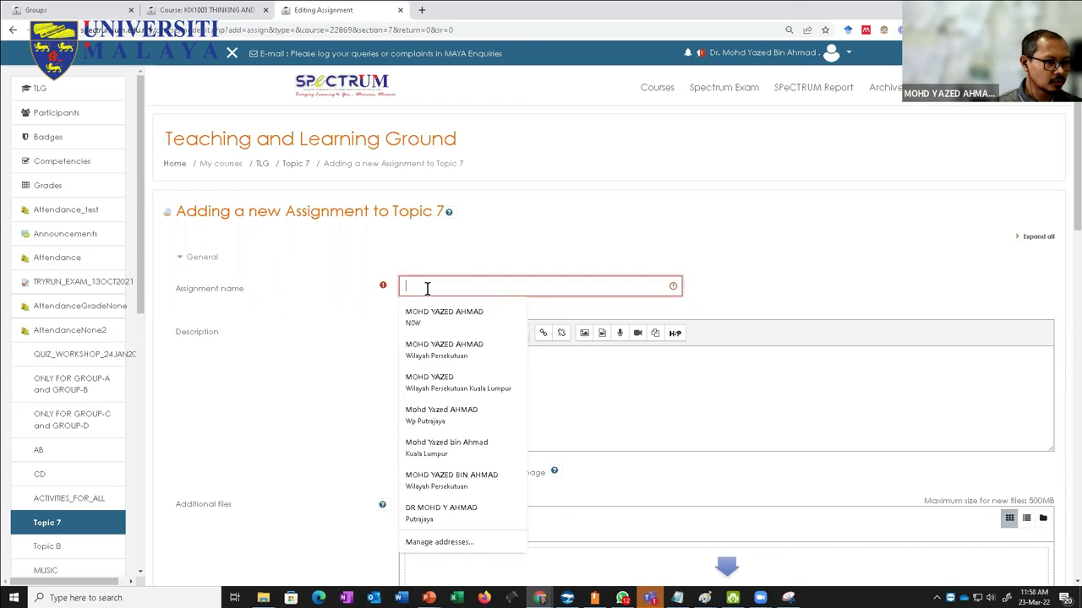
text(GROUP_)
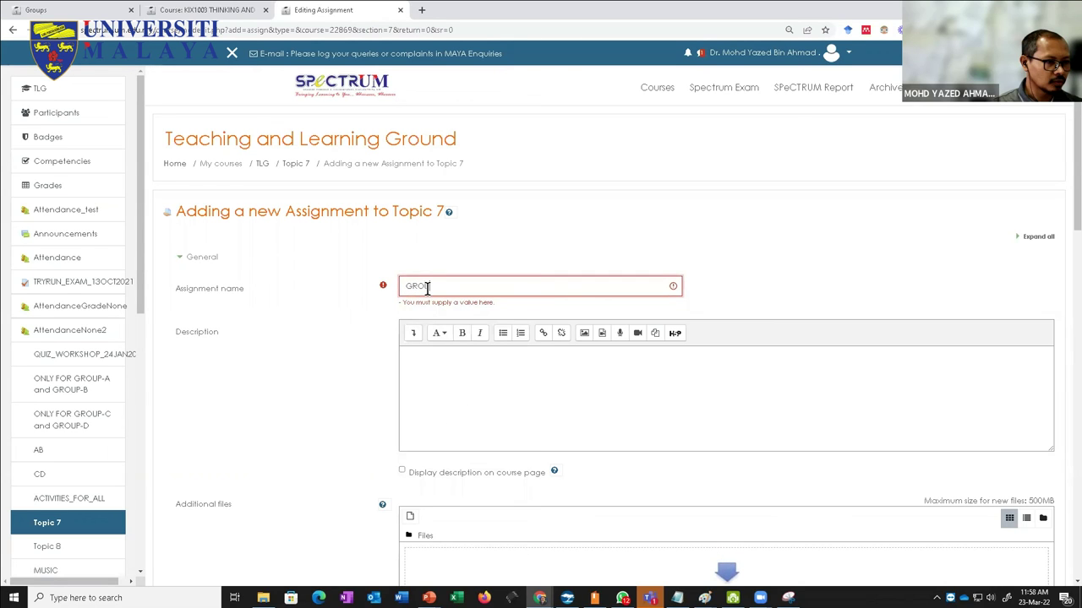
text(ASSIGNMENT_TEST)
scroll(416, 325, down, 1)
scroll(417, 332, down, 6)
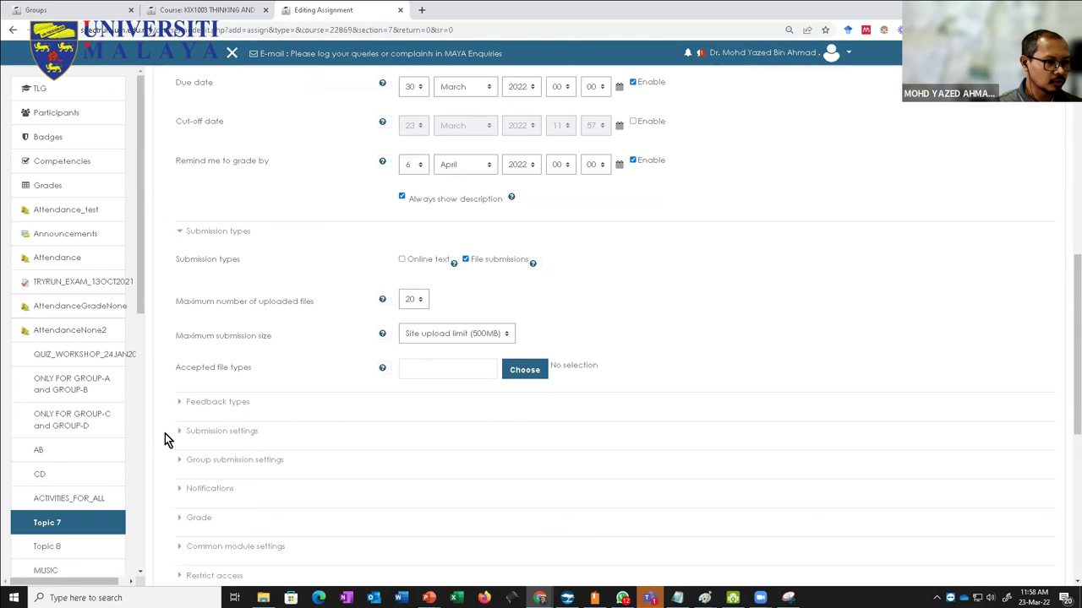
Step: In Group submission settings, set 'Students submit in groups' to Yes
click(177, 461)
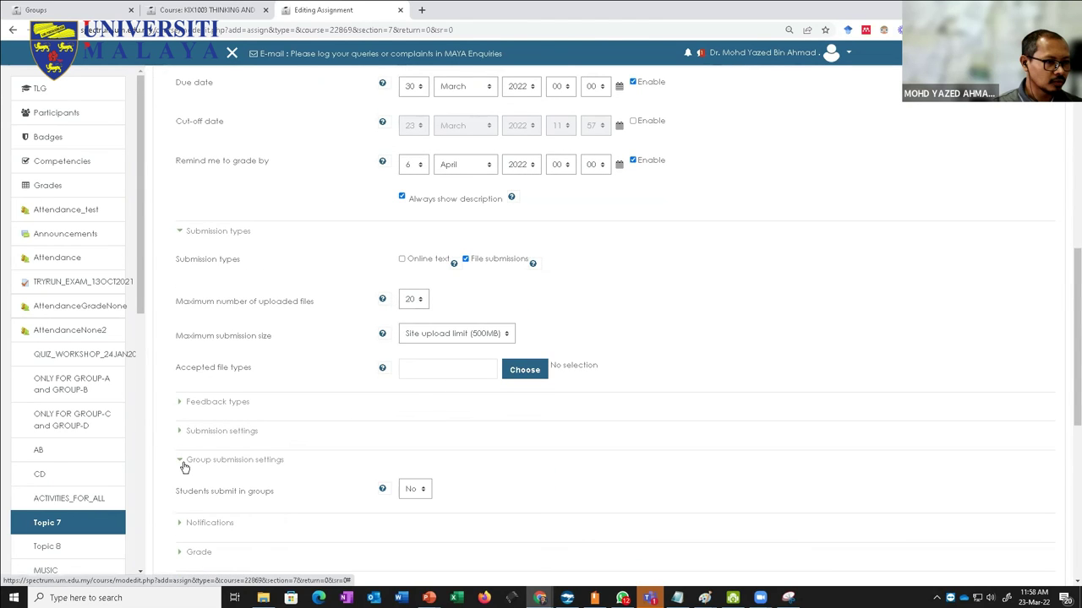
scroll(234, 424, down, 1)
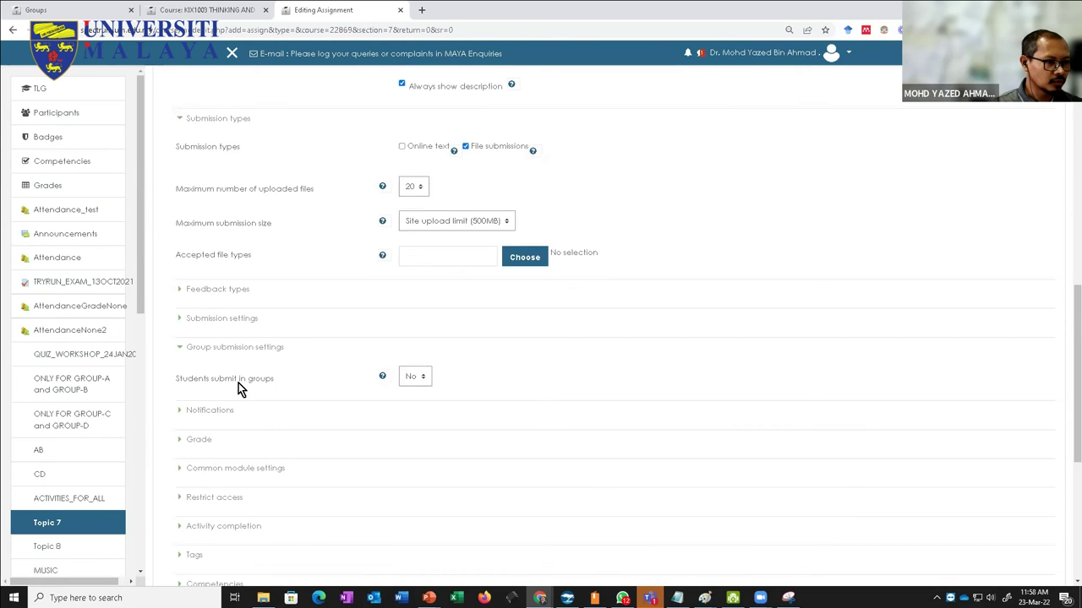
click(404, 379)
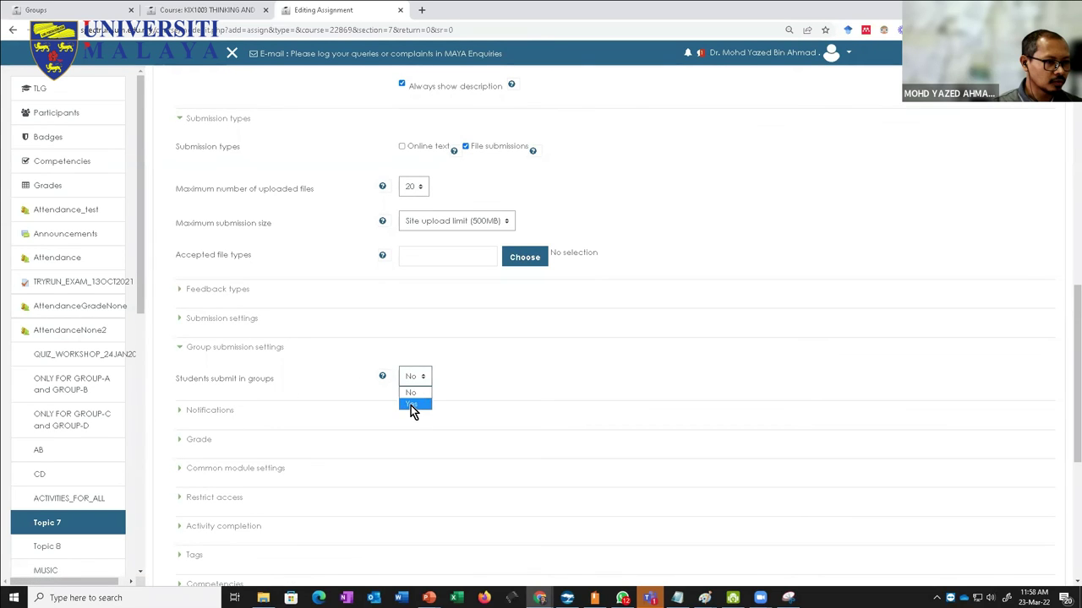
click(411, 406)
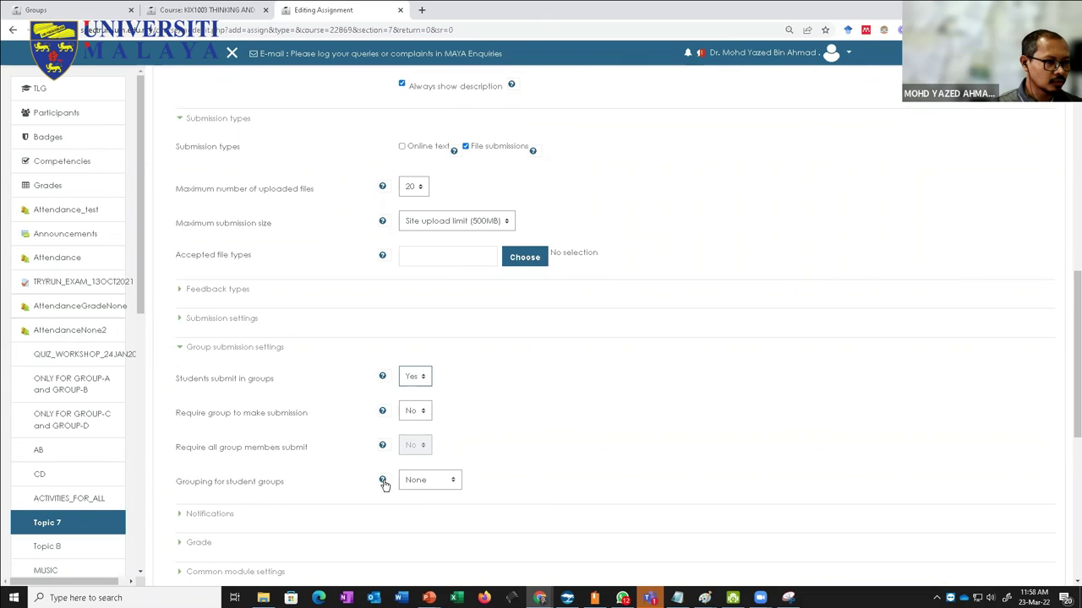
click(383, 378)
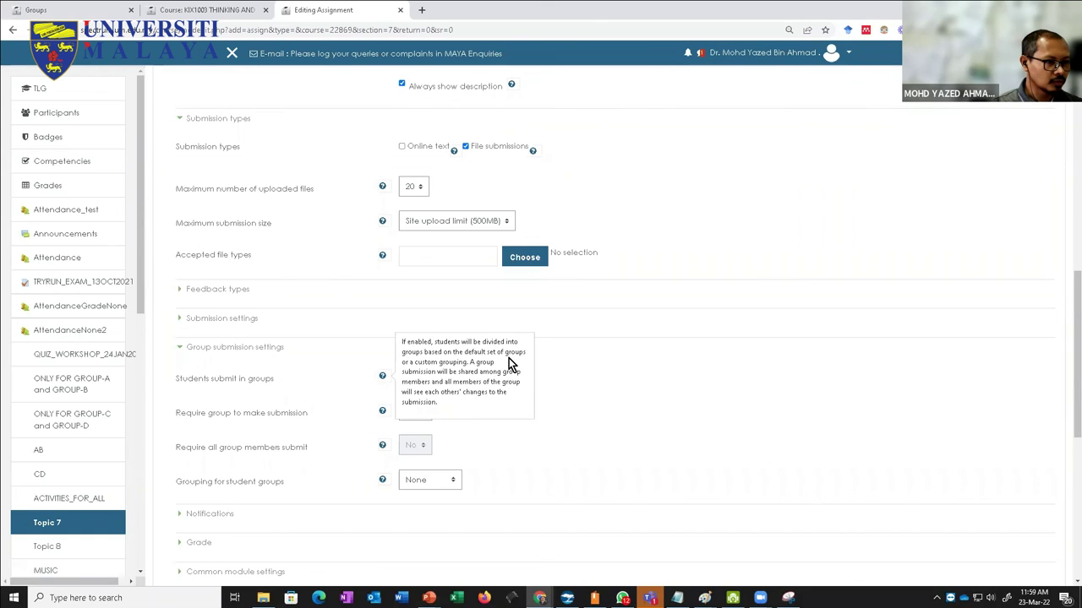
click(568, 362)
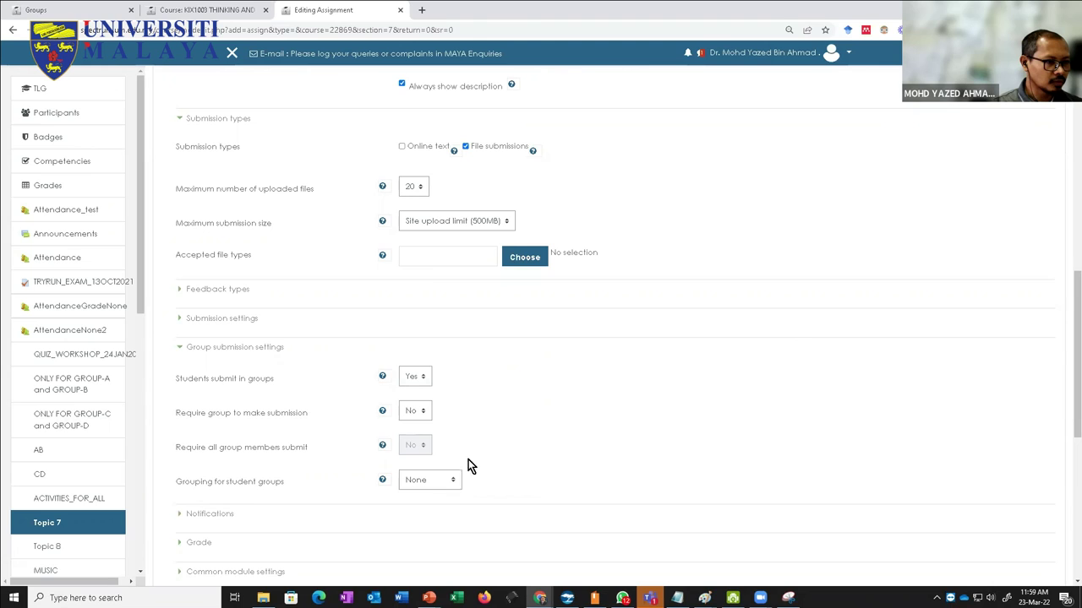
click(413, 395)
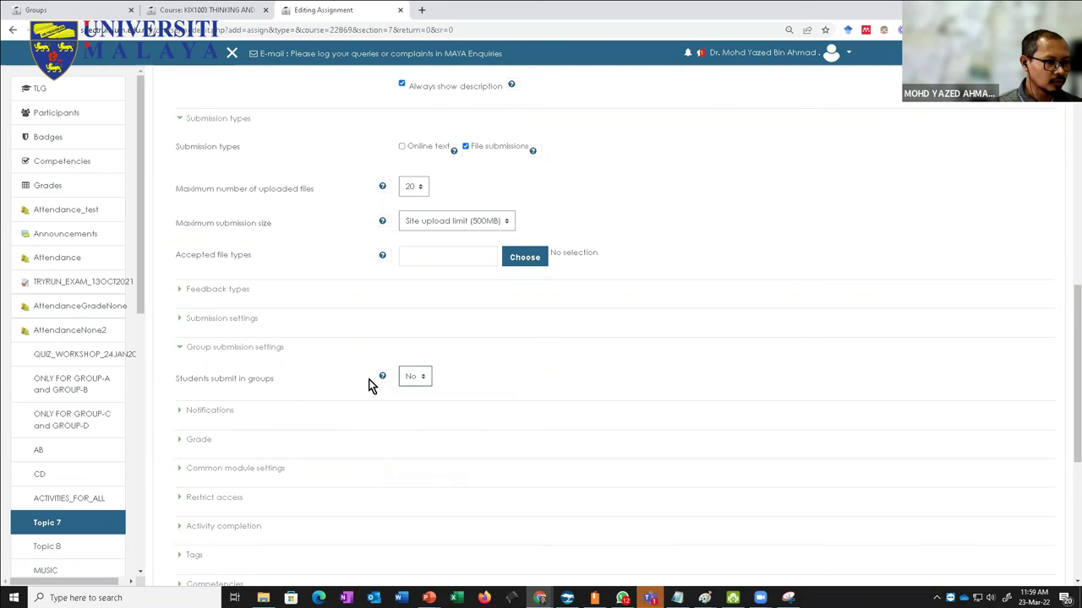
click(412, 377)
click(412, 395)
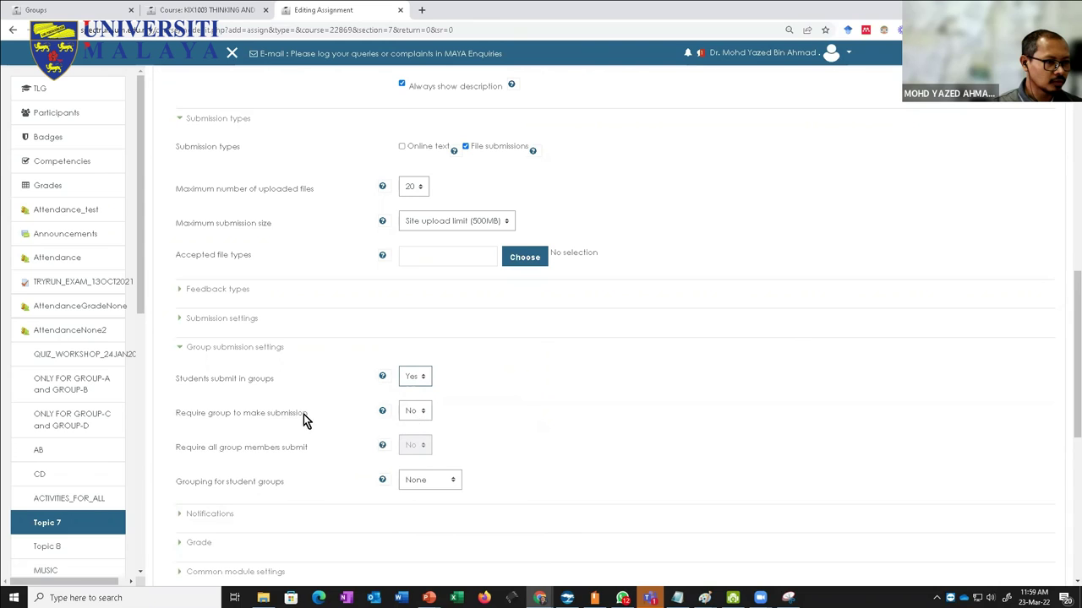
Step: Set 'Require group to make submission' to Yes
click(382, 414)
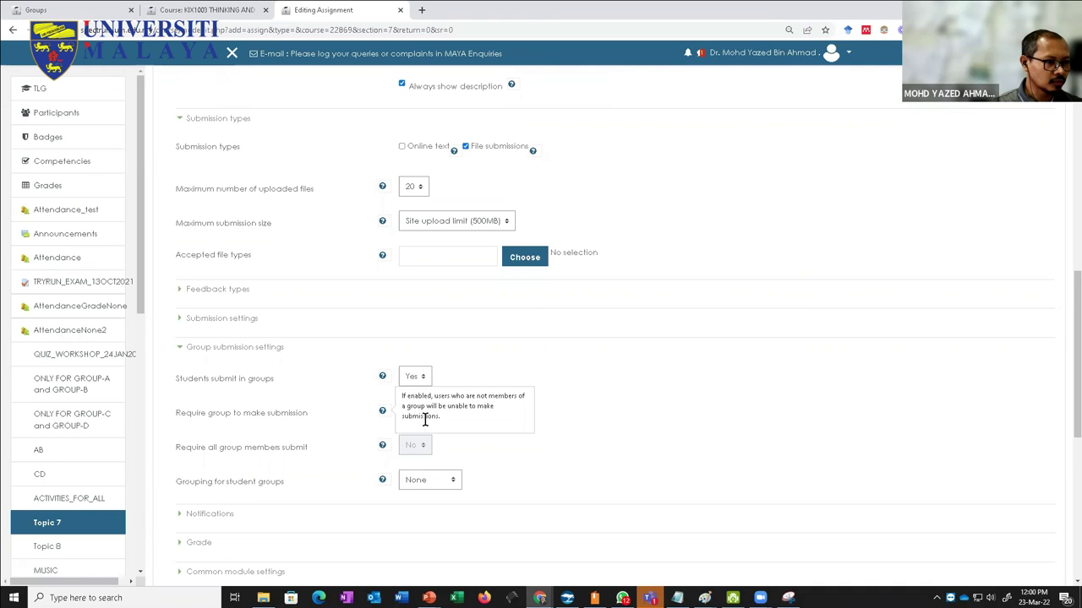
click(335, 413)
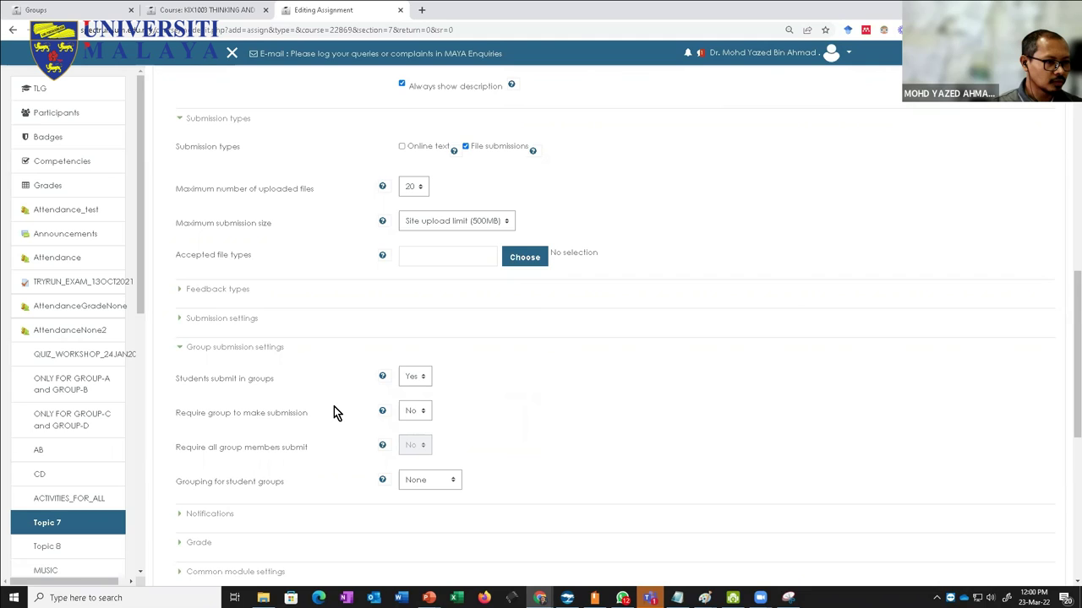
click(414, 413)
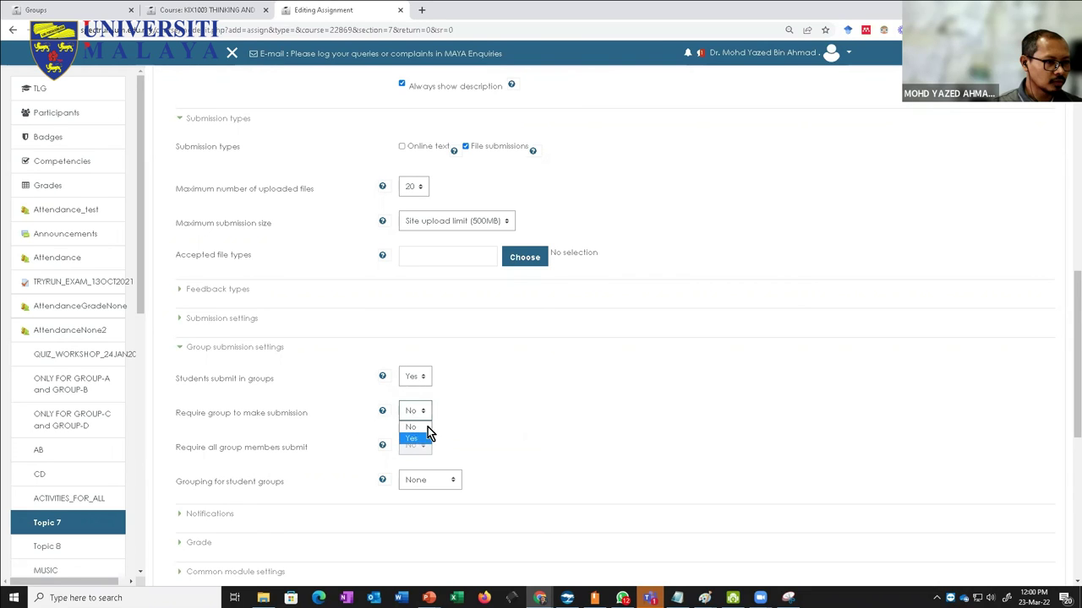
click(543, 392)
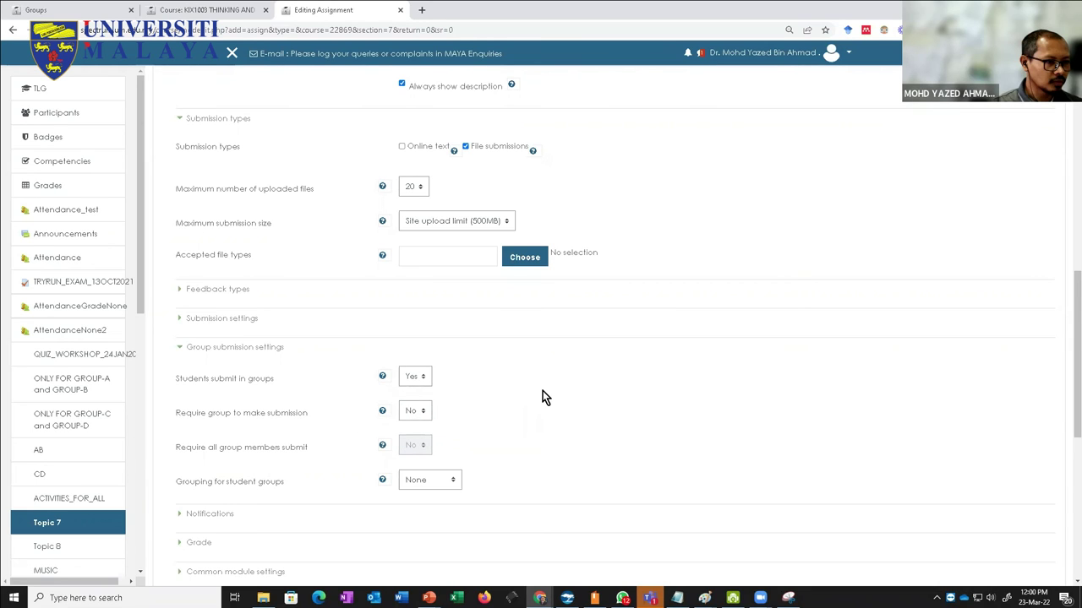
click(414, 413)
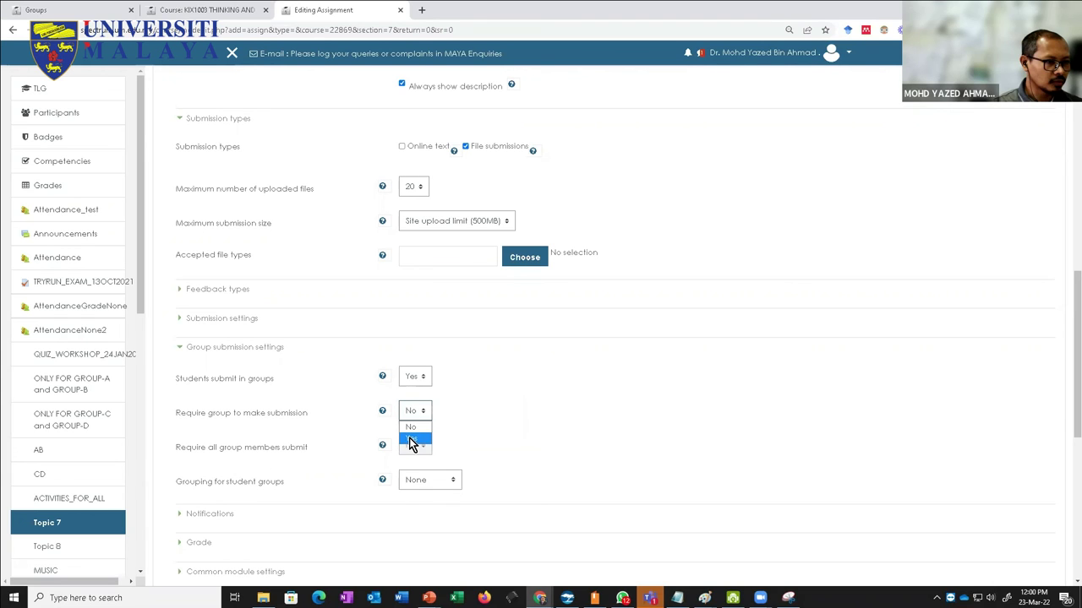
click(414, 440)
scroll(521, 416, down, 2)
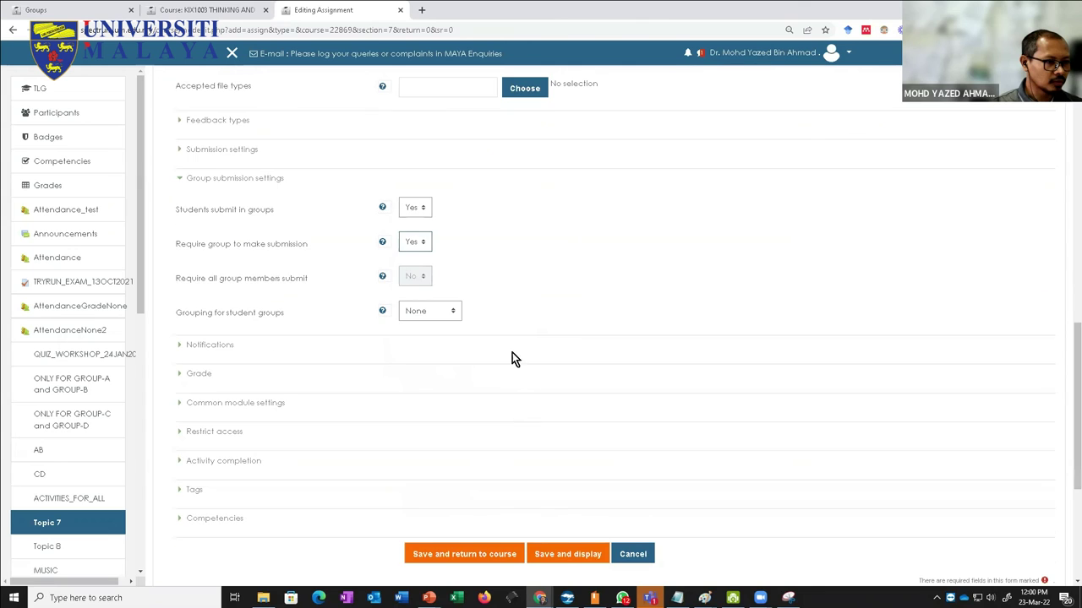
Step: Review the help for the group options and leave Grouping for student groups as None
click(382, 243)
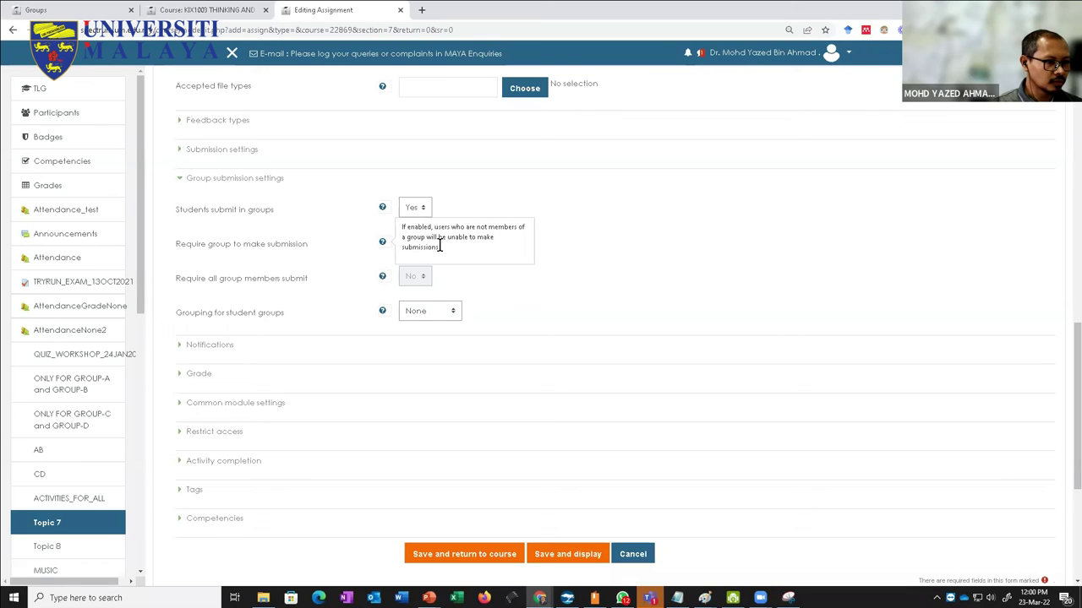
click(556, 251)
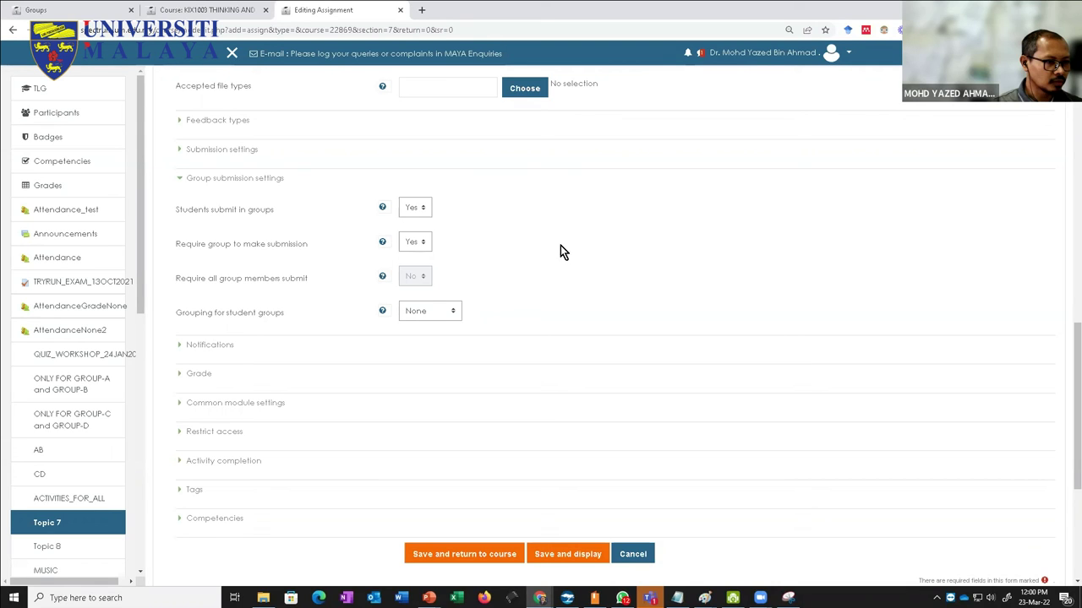
click(384, 278)
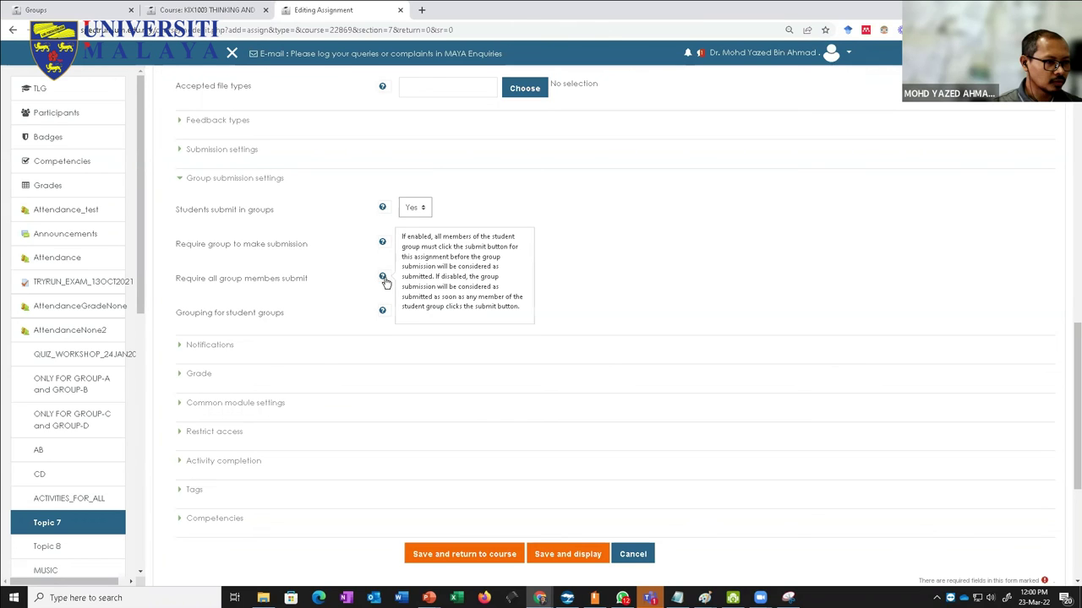
click(292, 287)
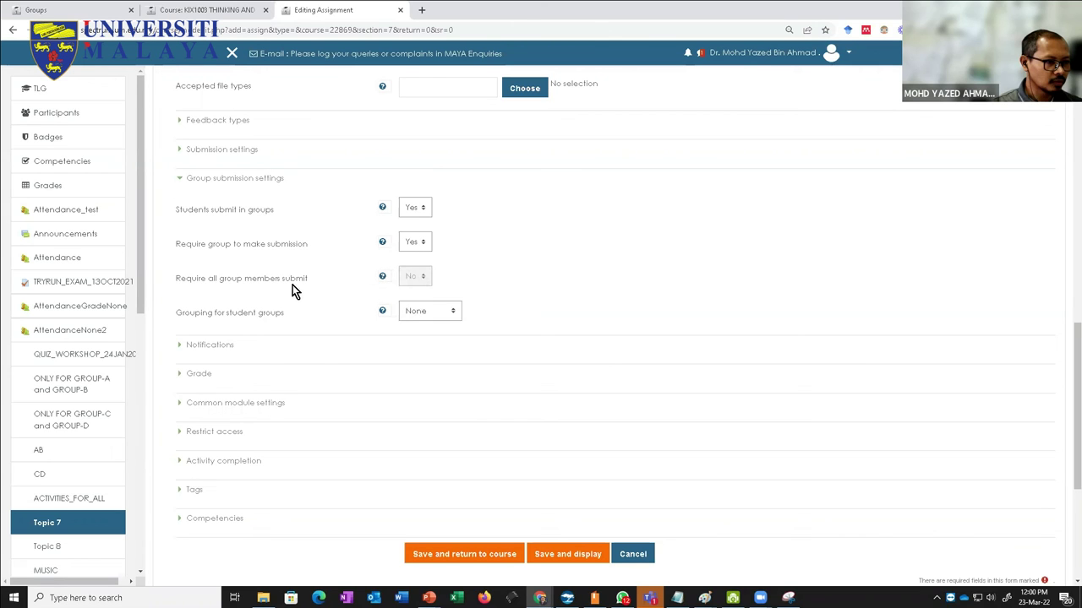
click(423, 313)
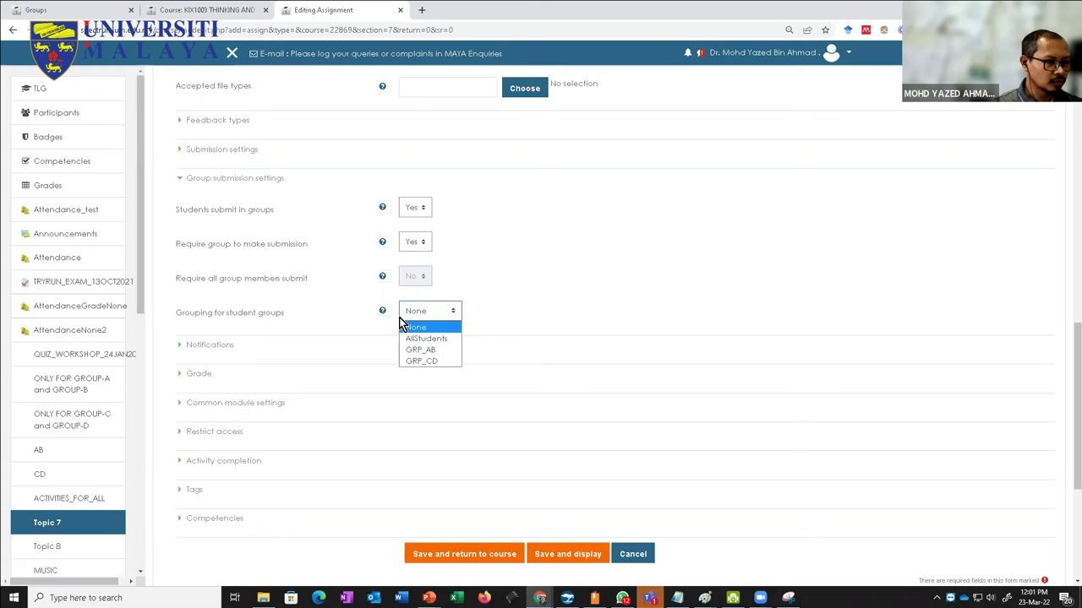
click(502, 284)
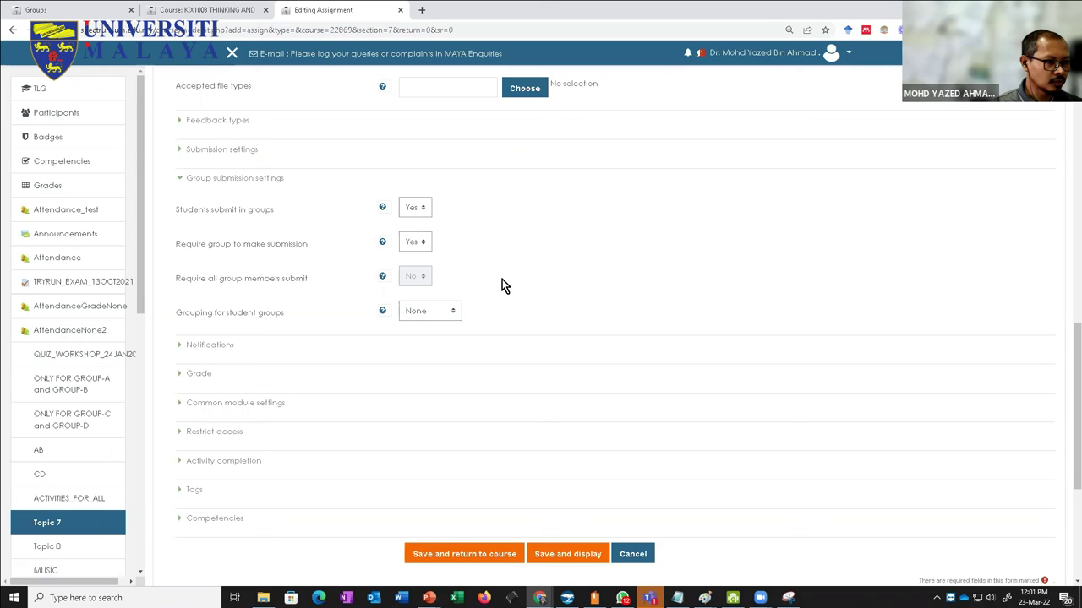
Step: Save the assignment and review its page: 3 groups, 0 submitted, and a group-membership warning
click(473, 558)
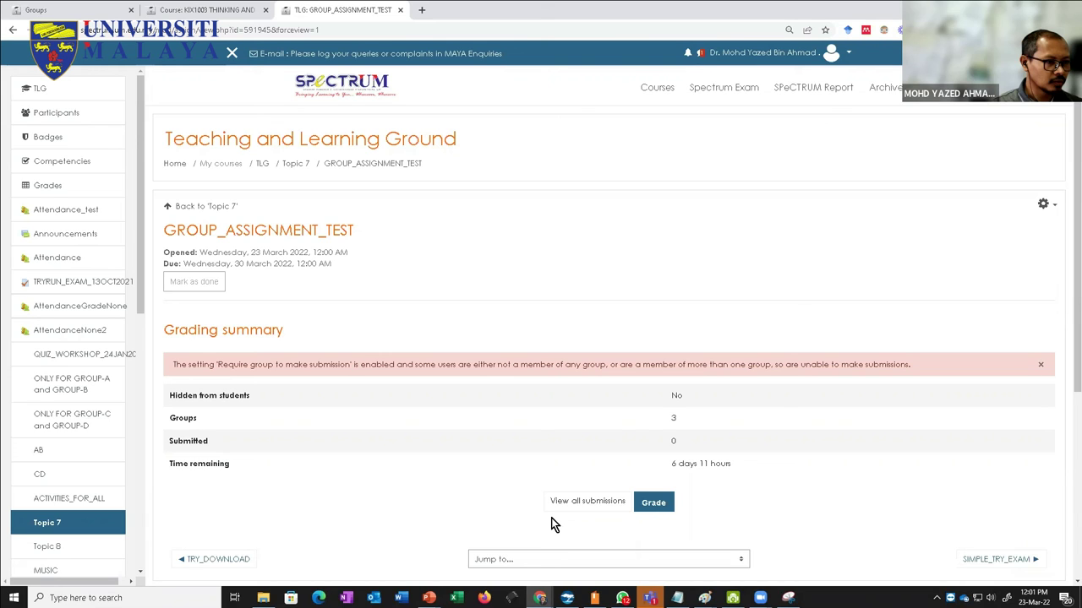
scroll(442, 499, down, 2)
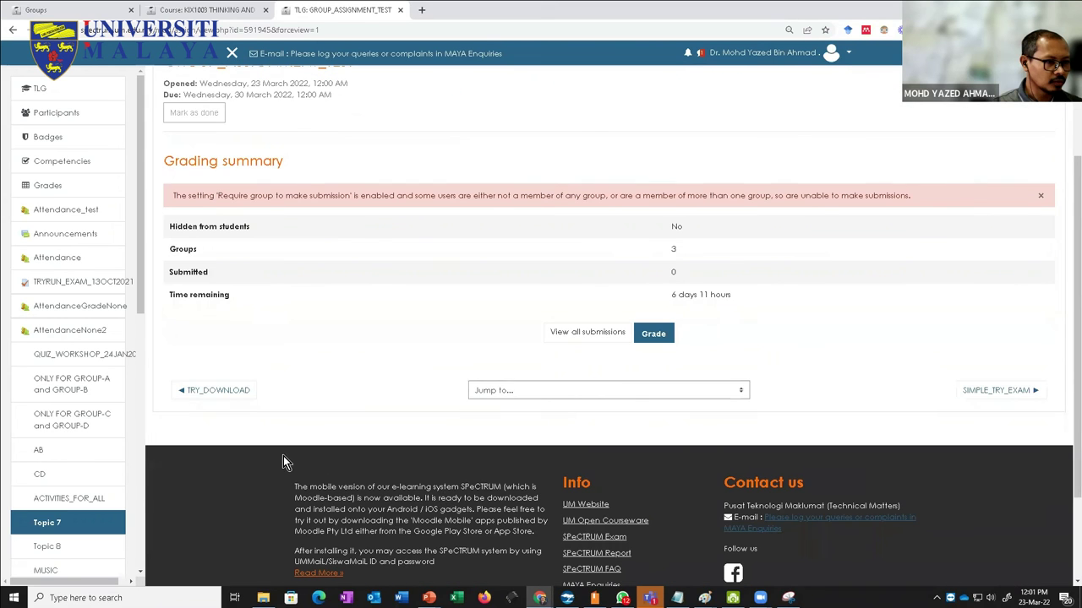
scroll(279, 452, up, 2)
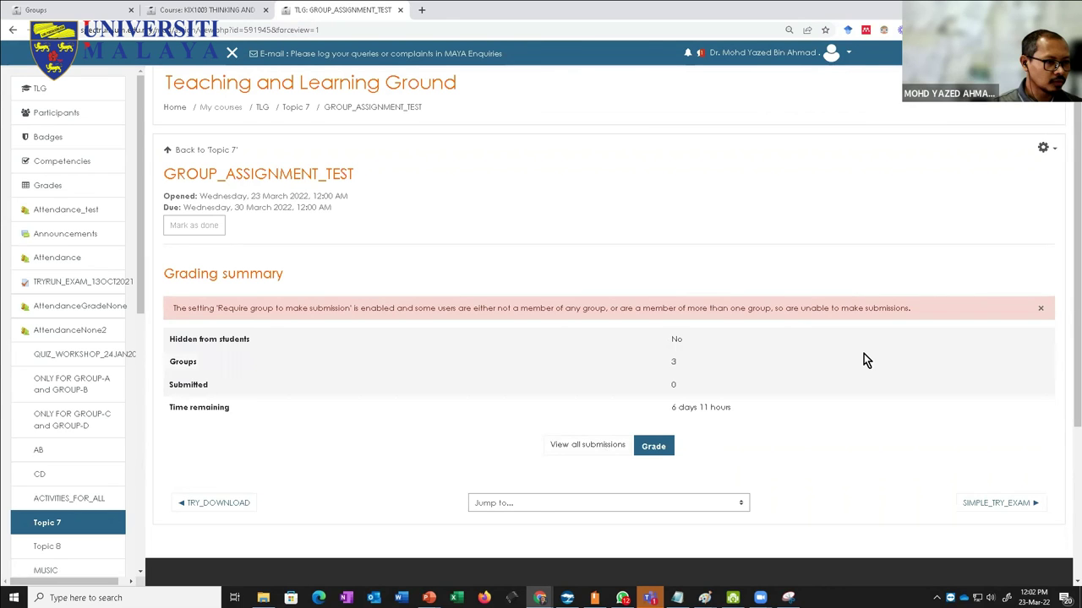
Step: Dismiss the group-membership warning and open the assignment's Edit settings form
click(1040, 311)
click(1043, 147)
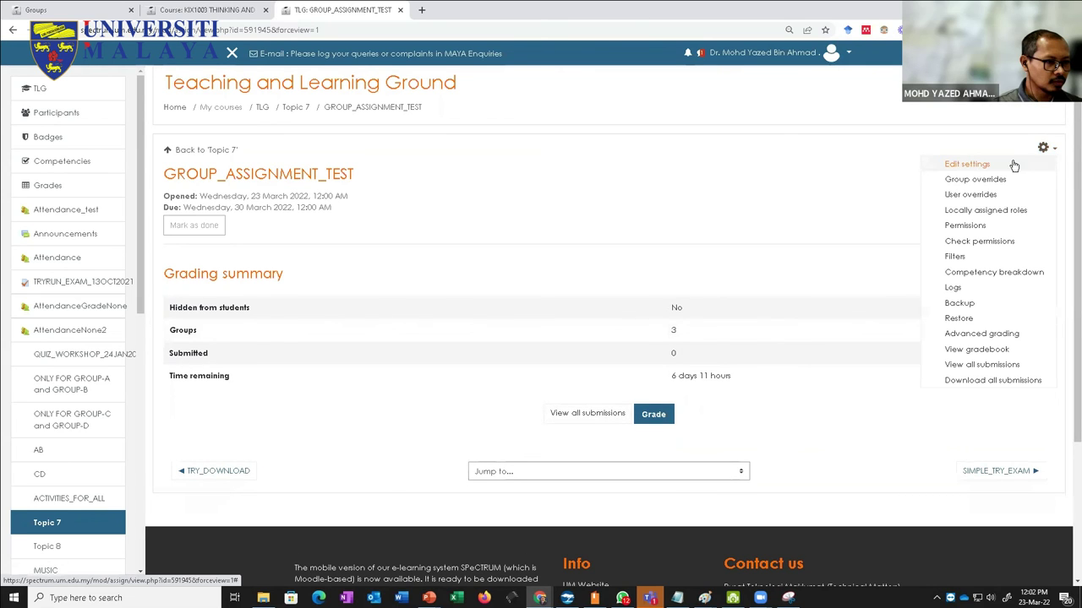
click(972, 165)
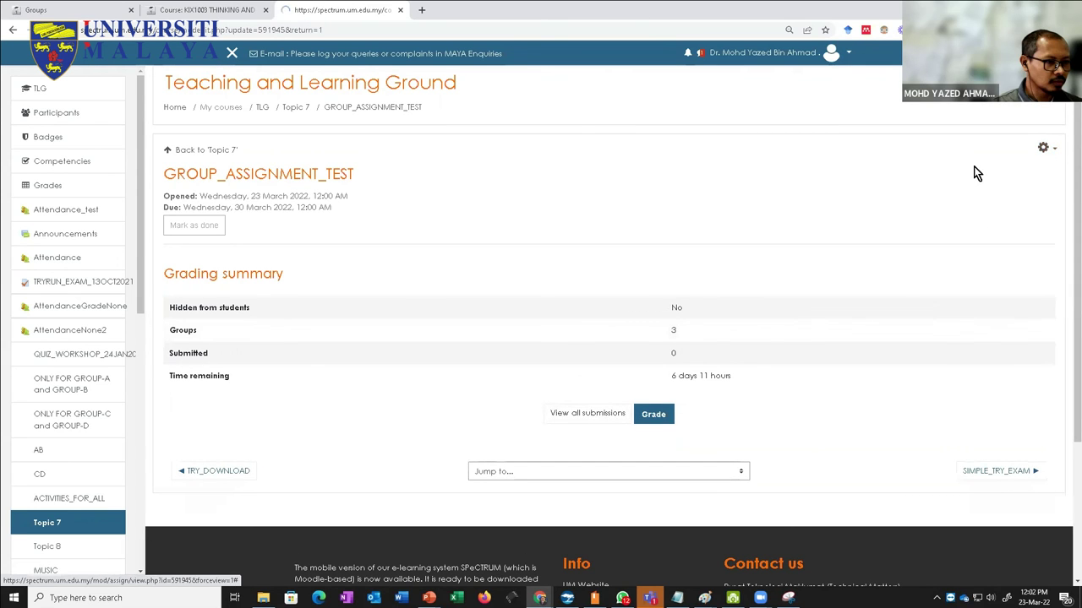
scroll(451, 306, down, 6)
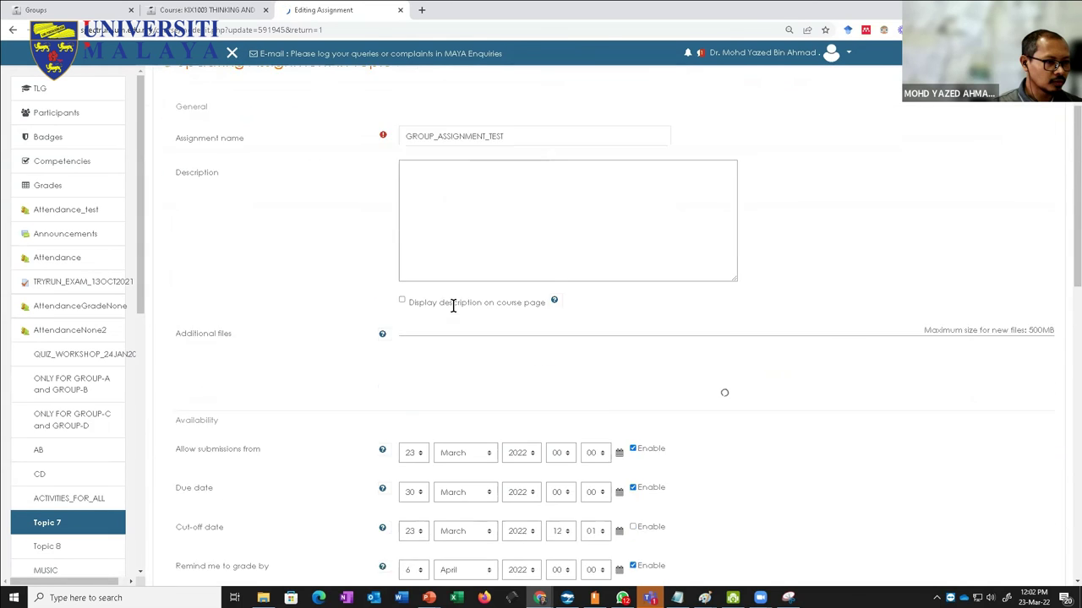
scroll(422, 338, down, 4)
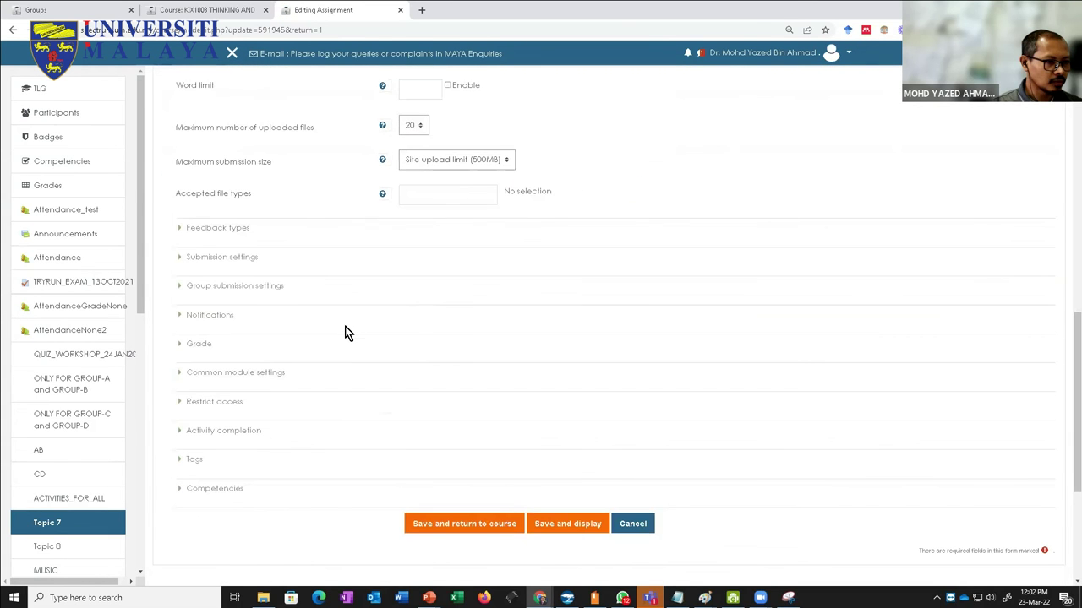
scroll(363, 254, up, 2)
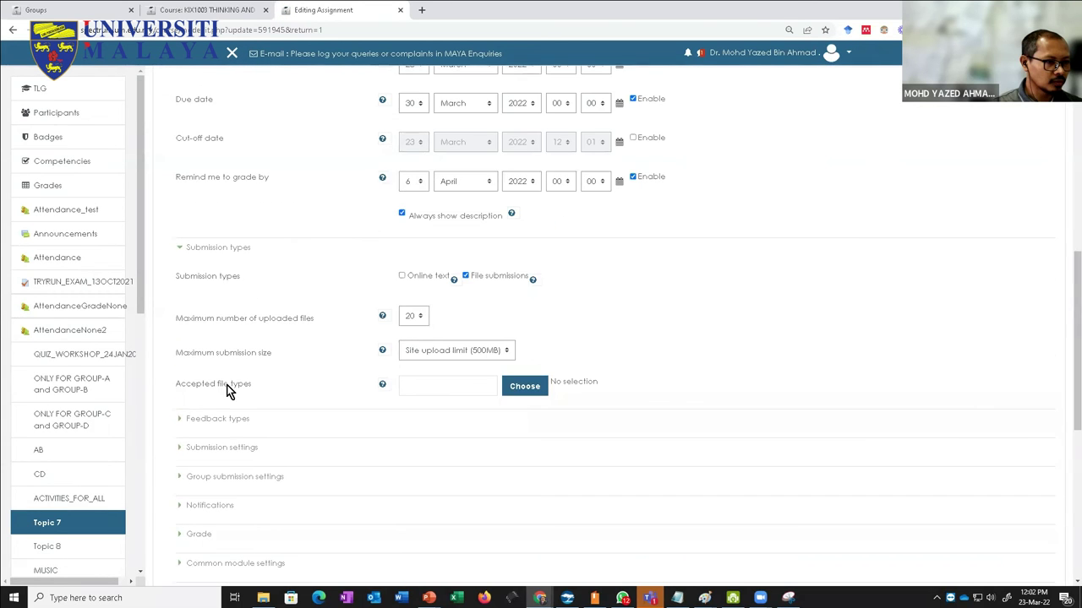
Step: Set Grouping for student groups to GRP_AB under Group submission settings
click(182, 477)
scroll(289, 464, down, 3)
click(436, 387)
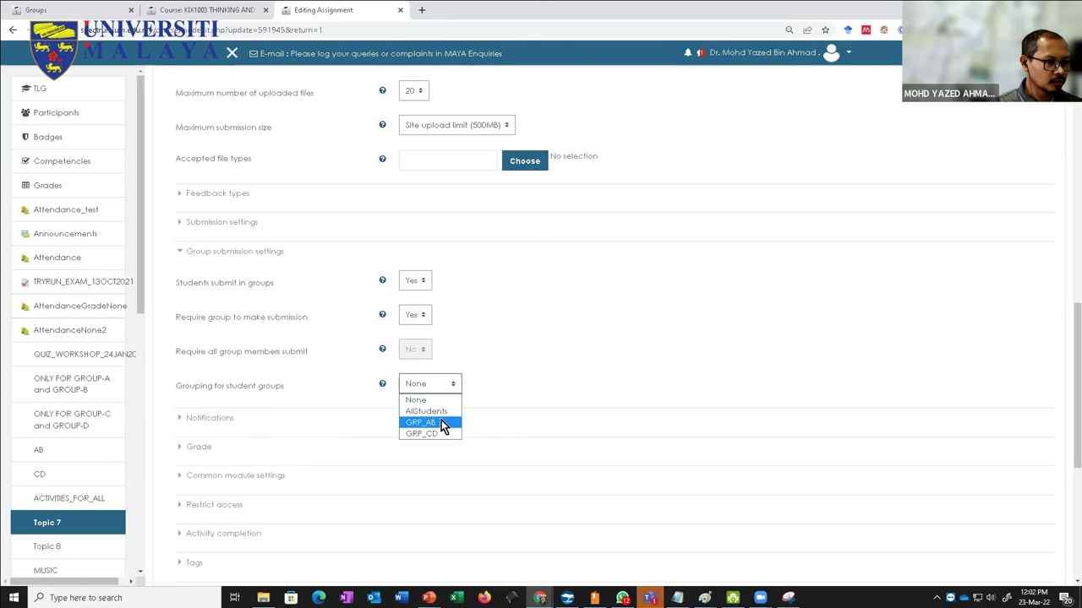
click(441, 422)
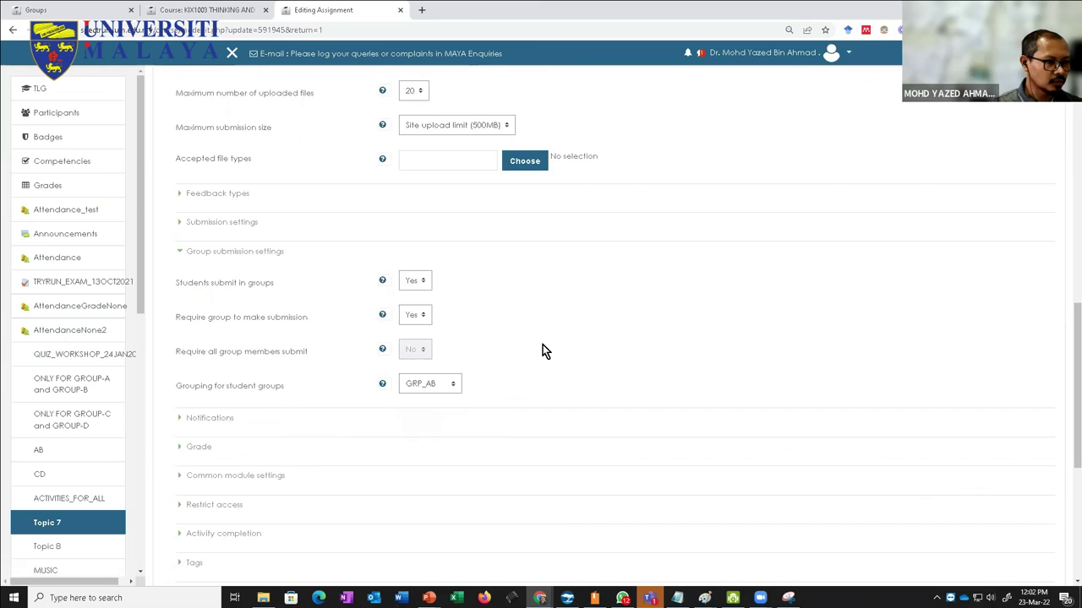
scroll(543, 344, down, 2)
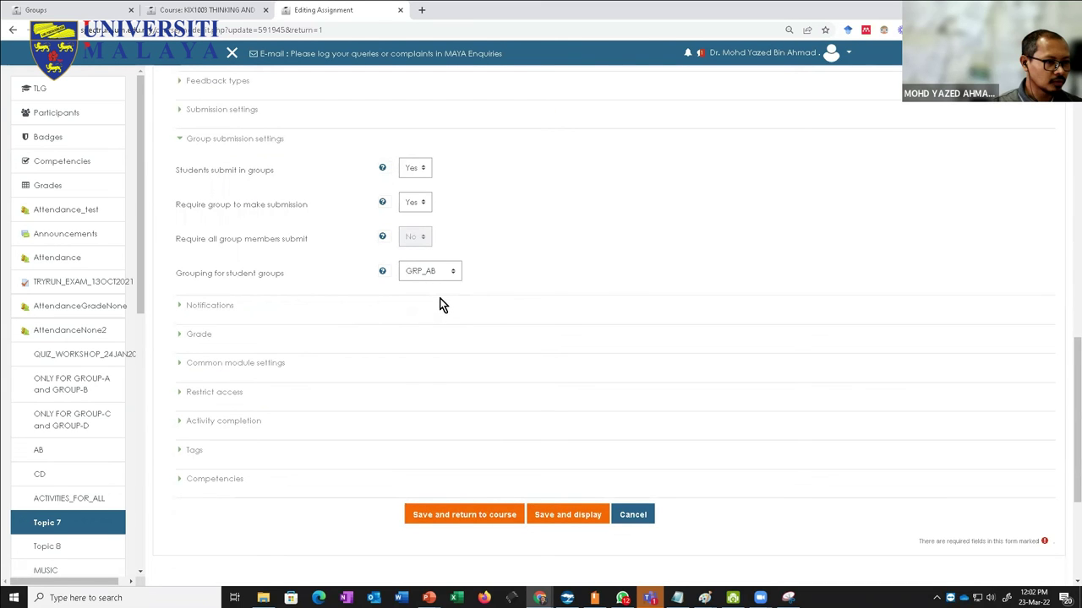
click(490, 514)
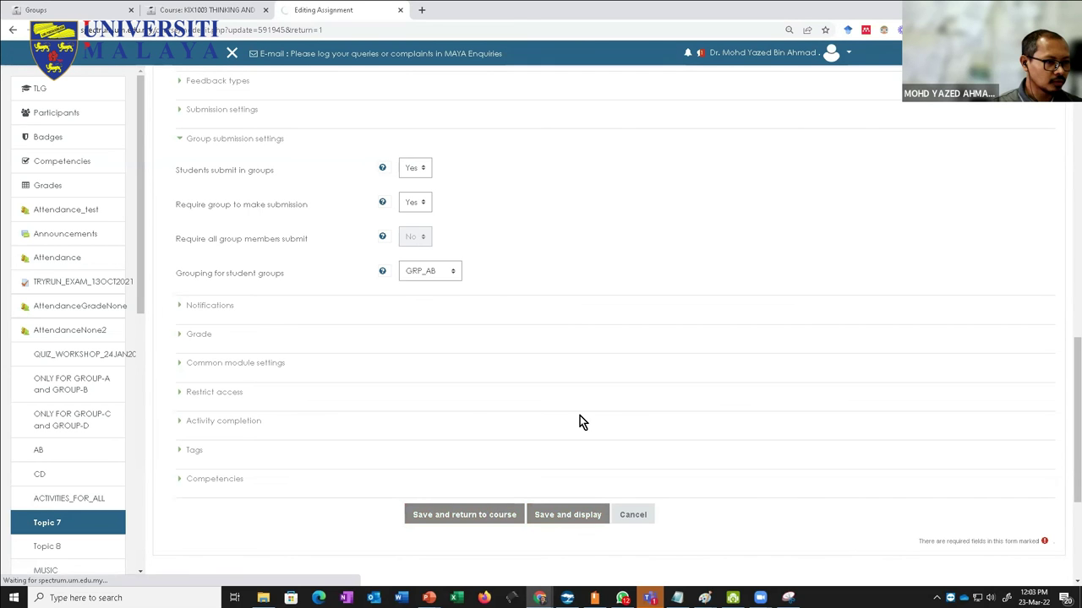
scroll(582, 422, up, 15)
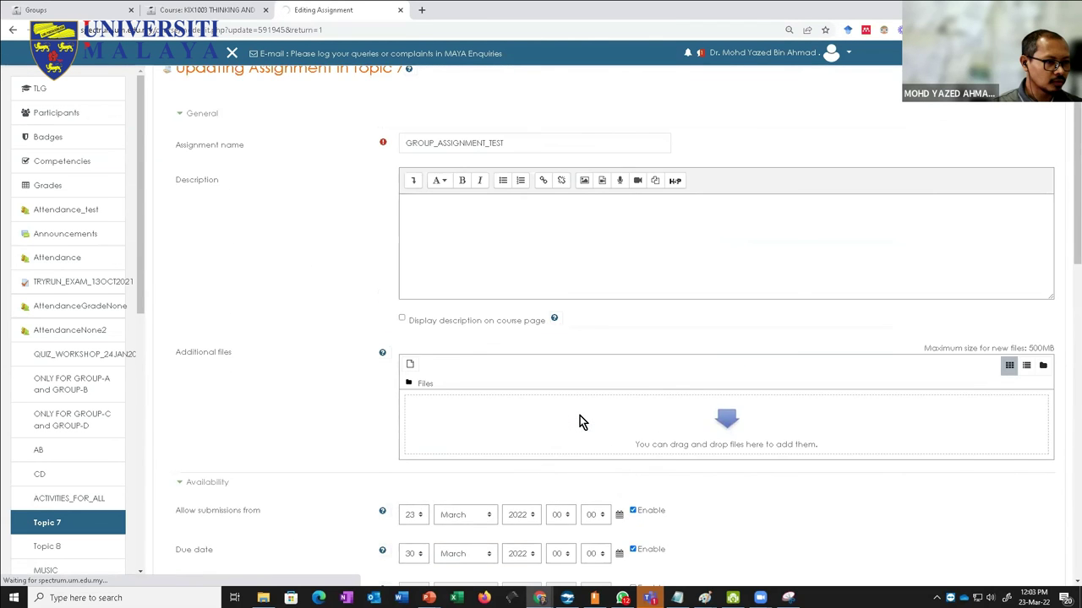
scroll(580, 419, down, 2)
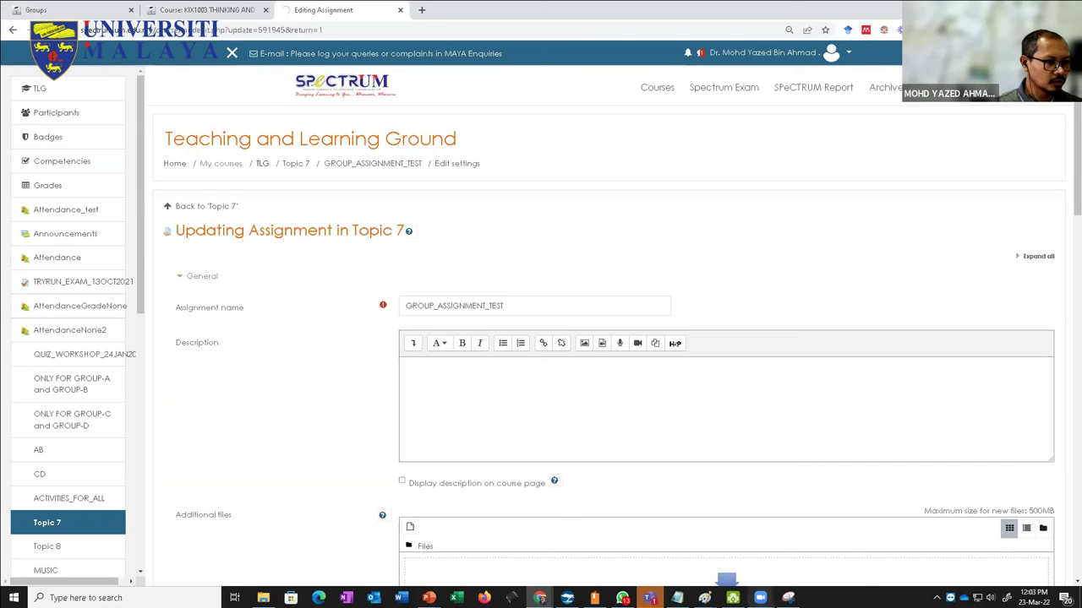
mouse_move(760, 598)
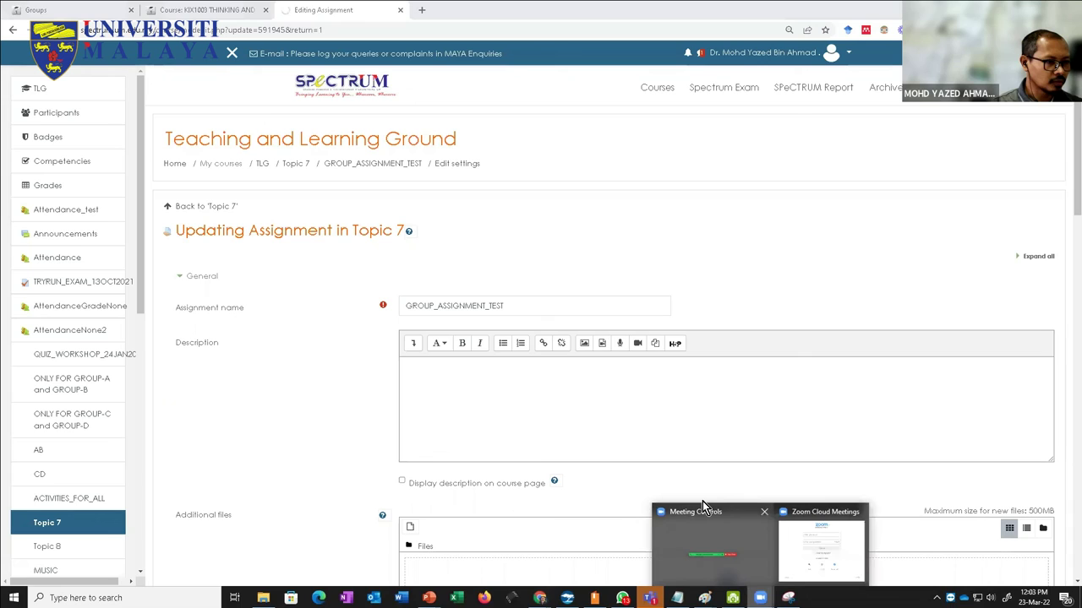